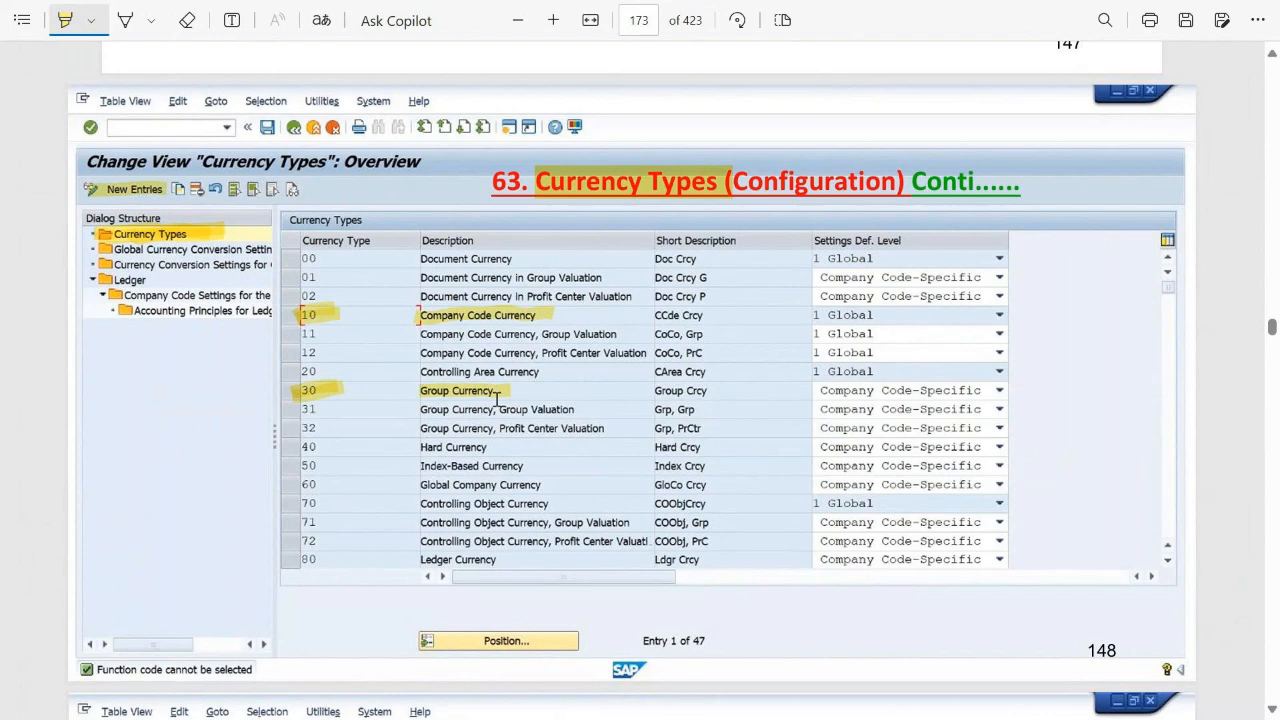
- Switch from the PDF to SAP and open the SAP Reference IMG through transaction SPRO
{"action": "scroll", "coordinate": [871, 428], "scroll_direction": "down", "scroll_amount": 3}
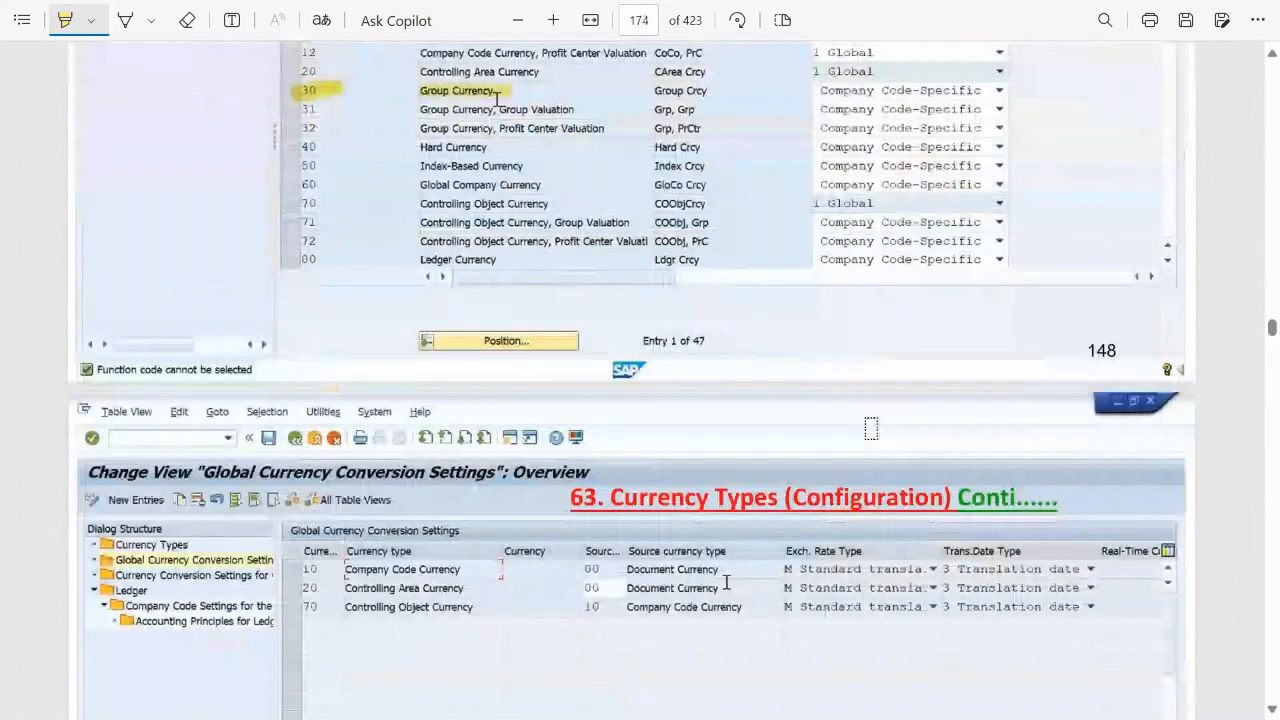
{"action": "scroll", "coordinate": [871, 428], "scroll_direction": "up", "scroll_amount": 3}
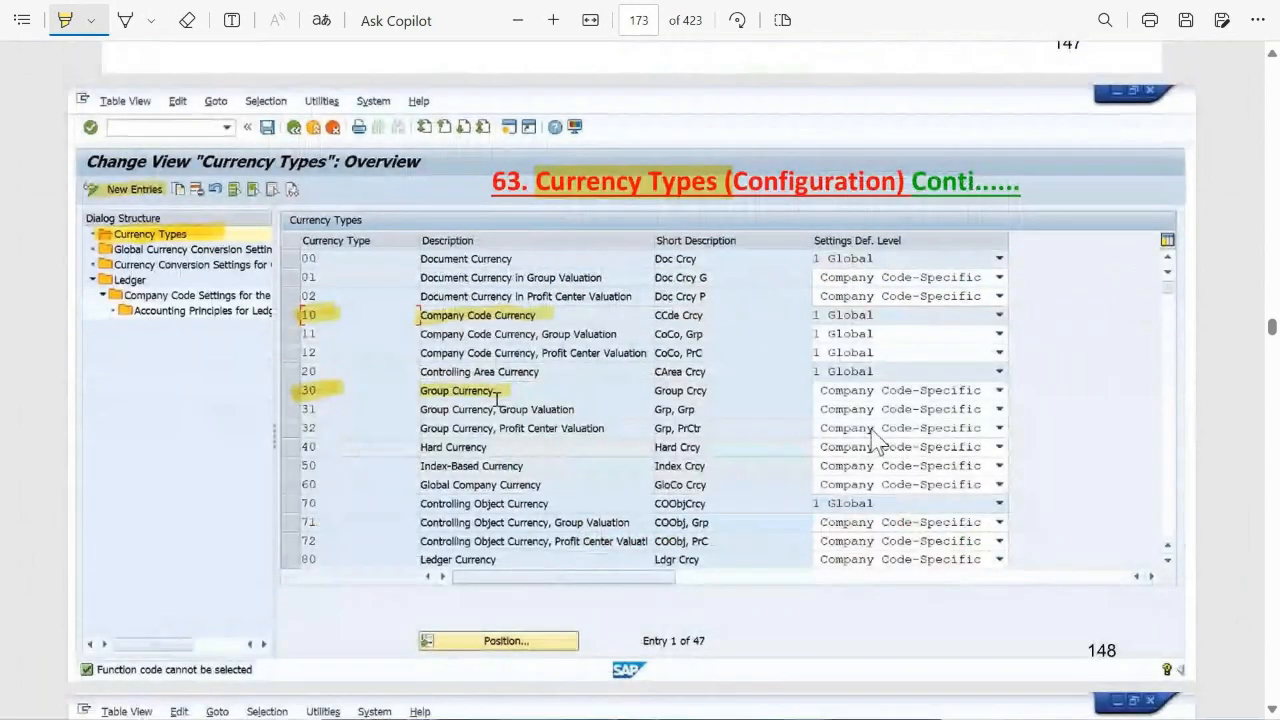
{"action": "key", "text": "alt+Tab"}
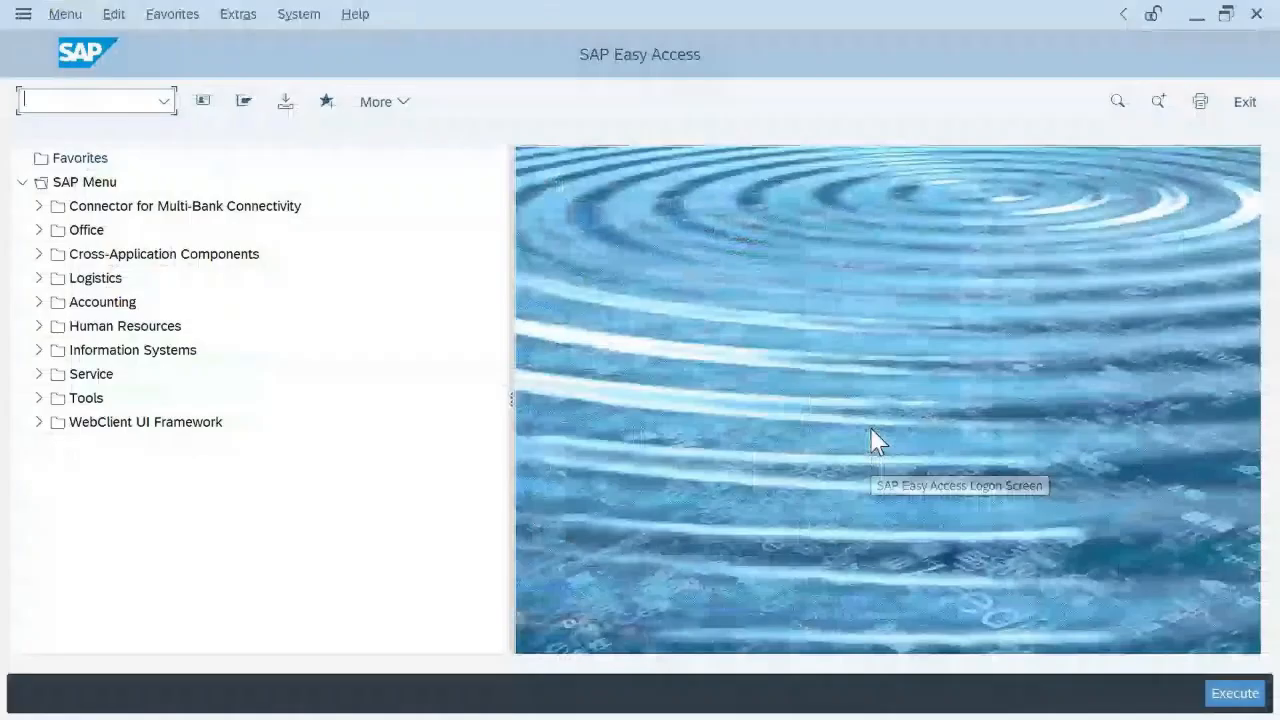
{"action": "left_click", "coordinate": [164, 102]}
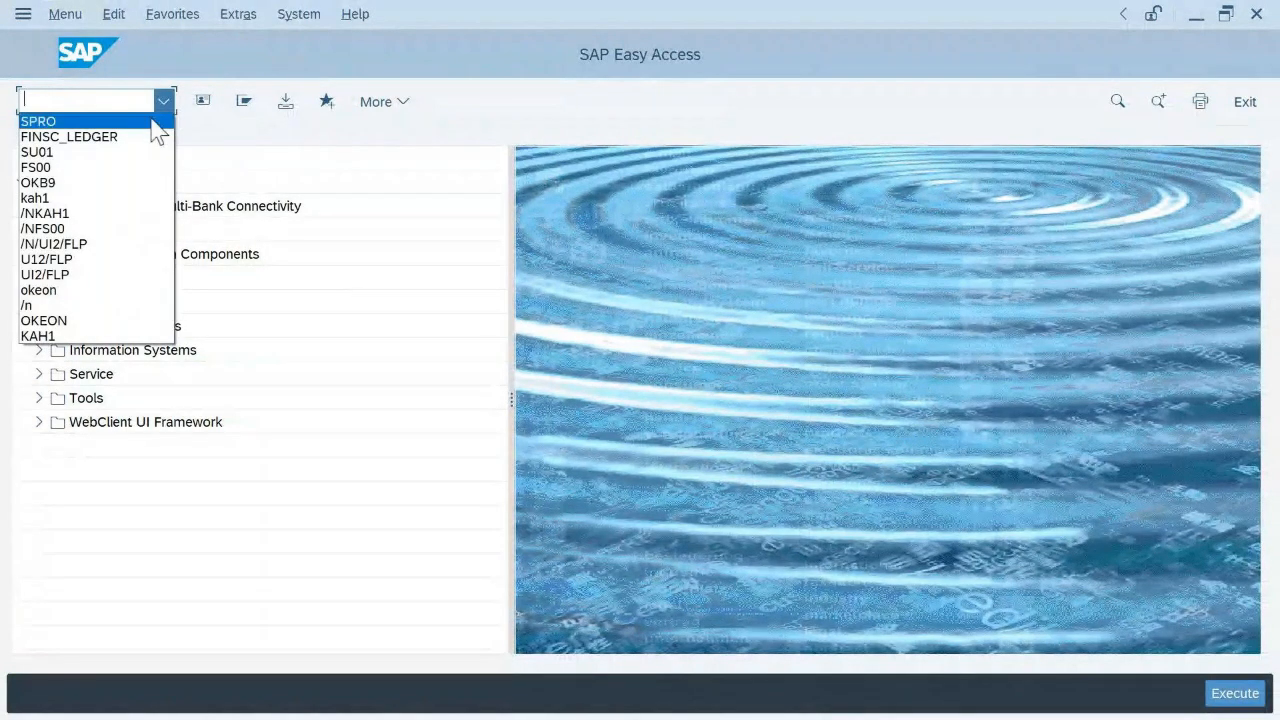
{"action": "left_click", "coordinate": [153, 121]}
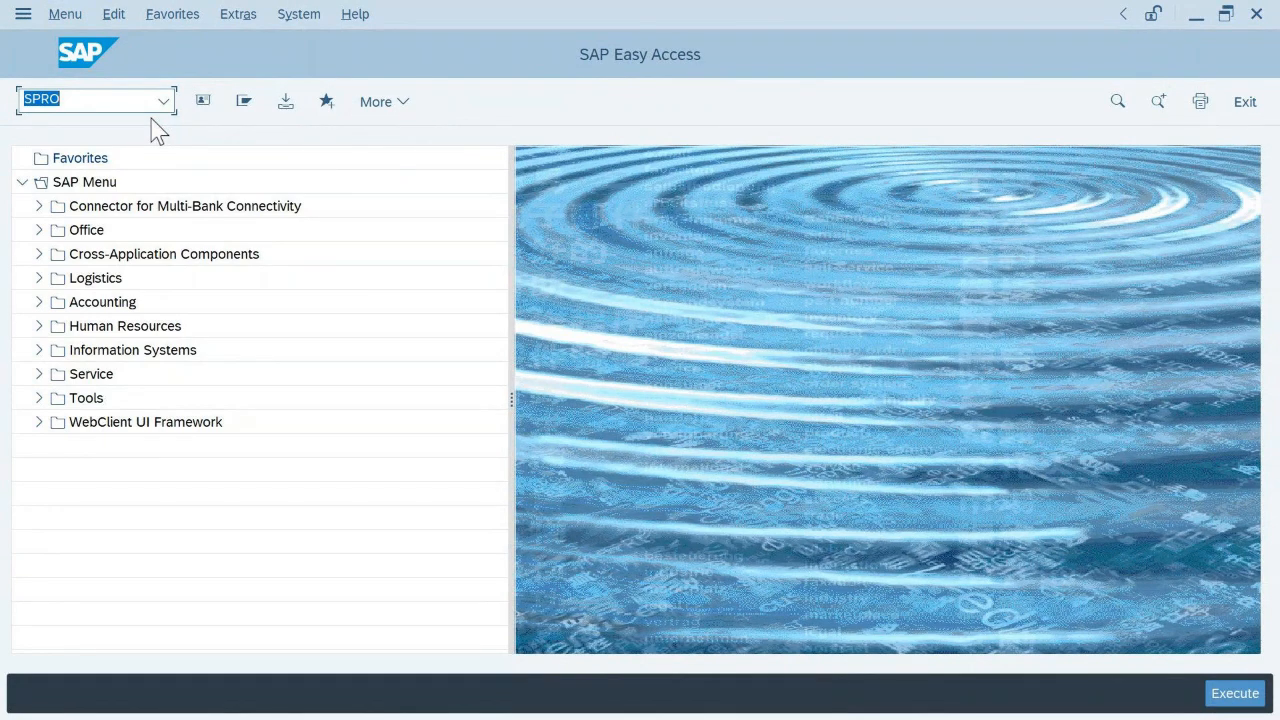
{"action": "key", "text": "Return"}
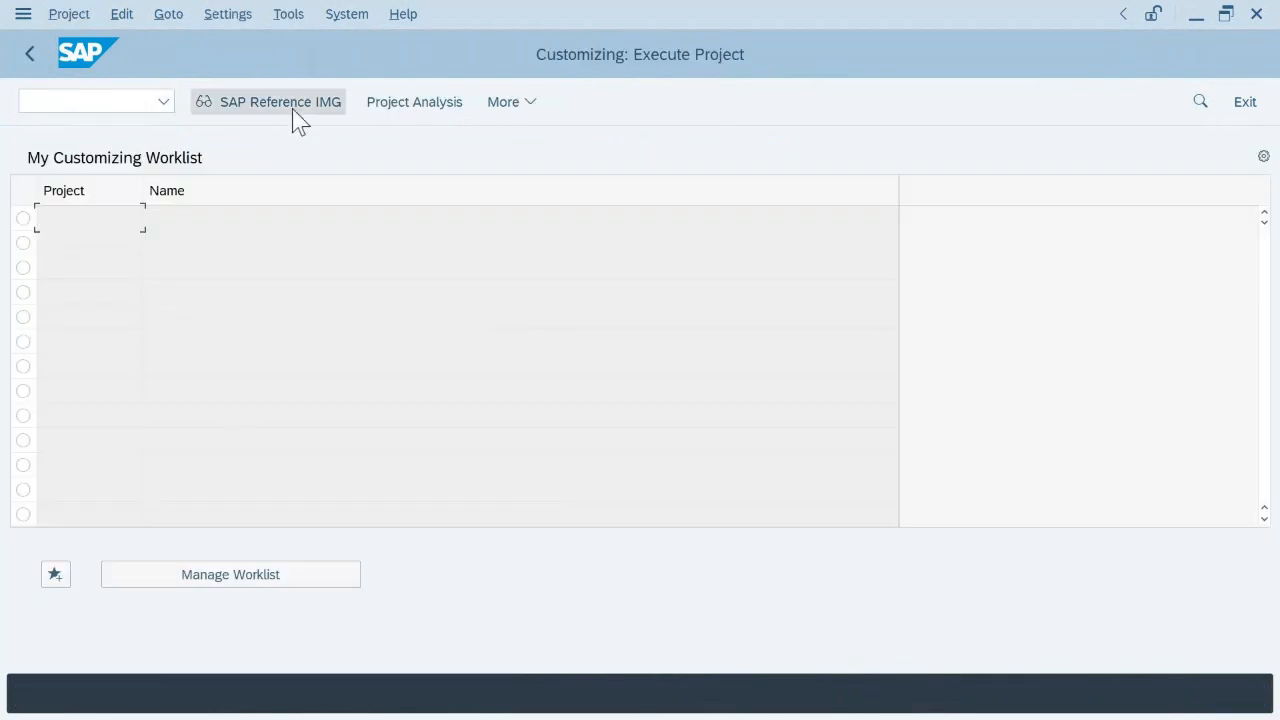
{"action": "left_click", "coordinate": [280, 102]}
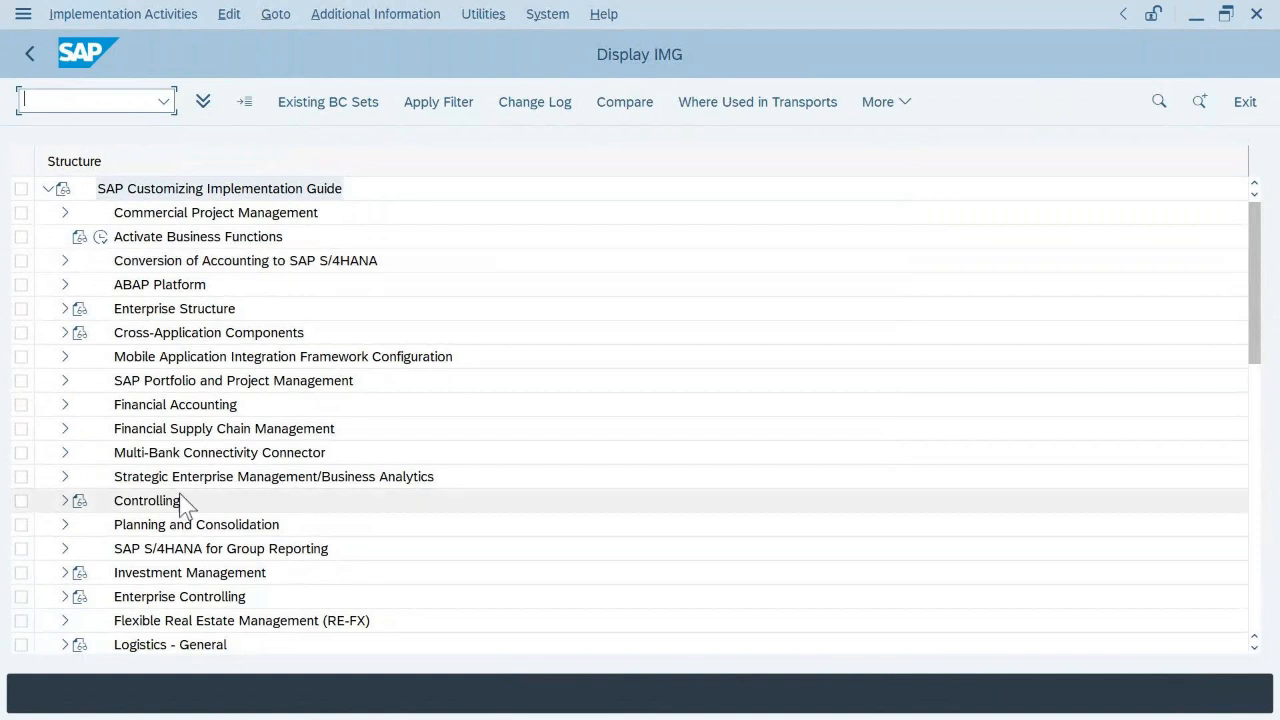
- Expand the IMG structure through Financial Accounting, Financial Accounting Global Settings and Ledgers down to the Ledger node
{"action": "left_click", "coordinate": [65, 404]}
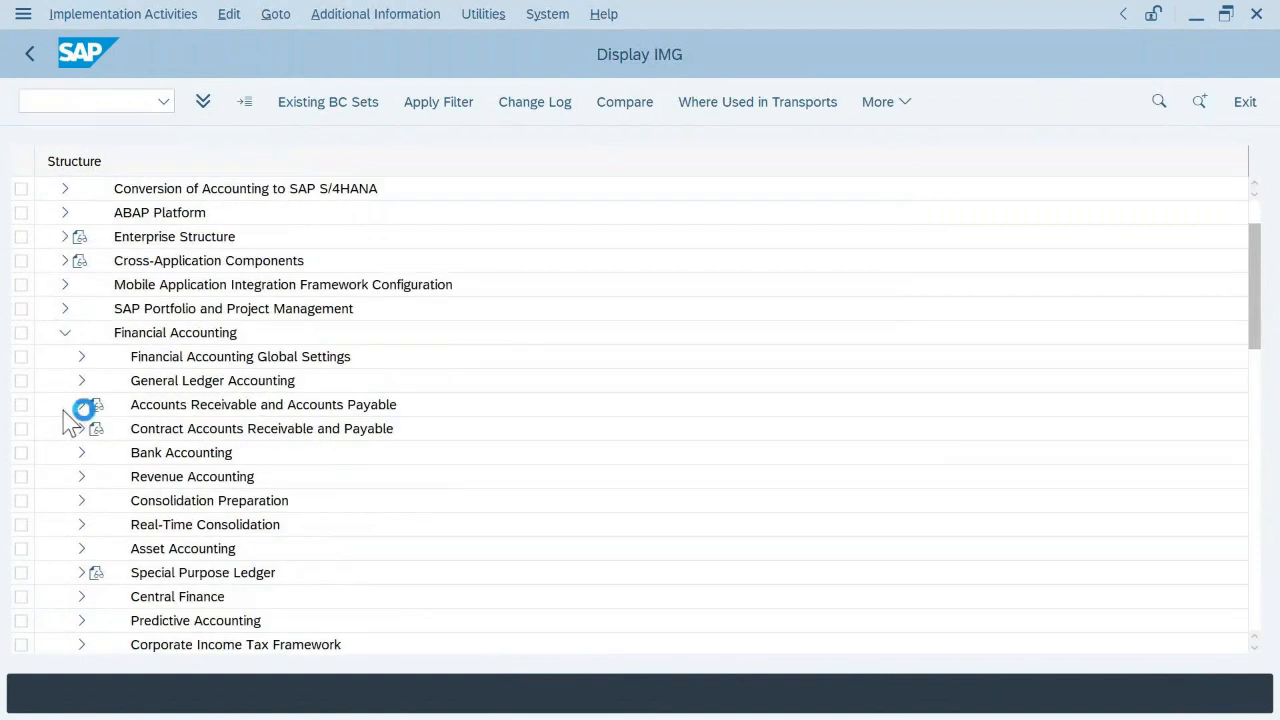
{"action": "left_click", "coordinate": [81, 358]}
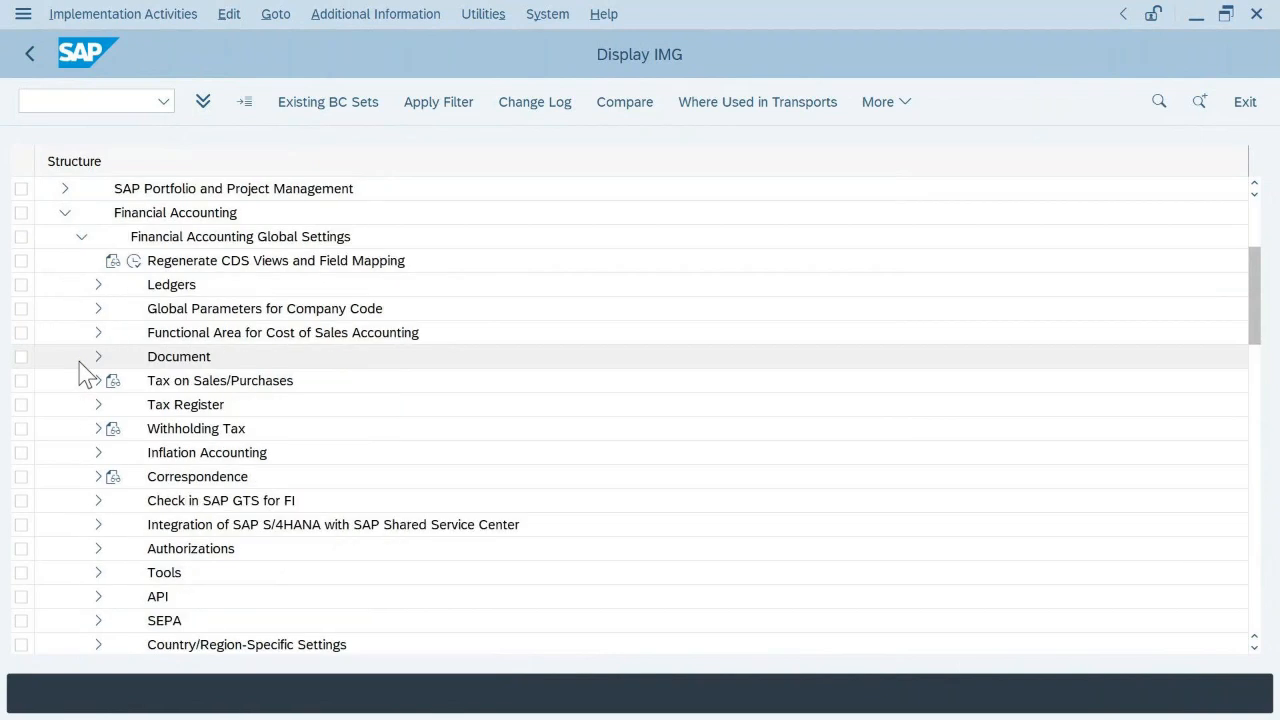
{"action": "left_click", "coordinate": [99, 285]}
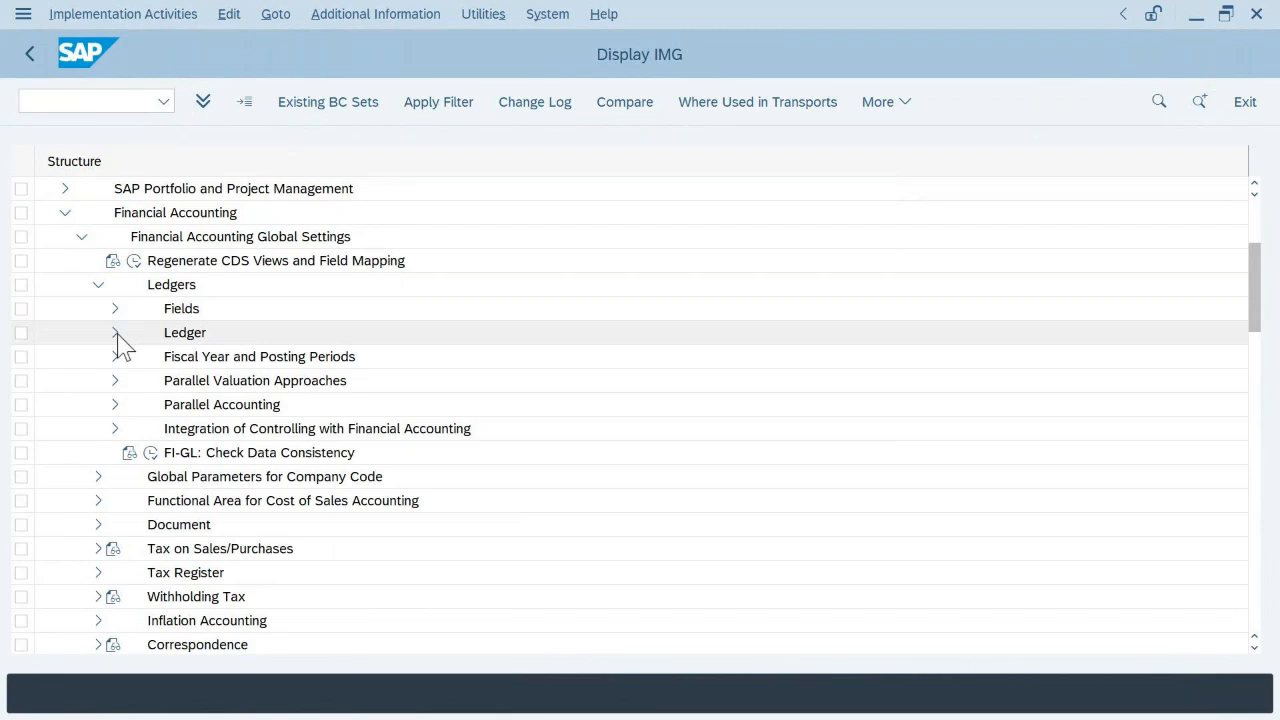
{"action": "left_click", "coordinate": [116, 335]}
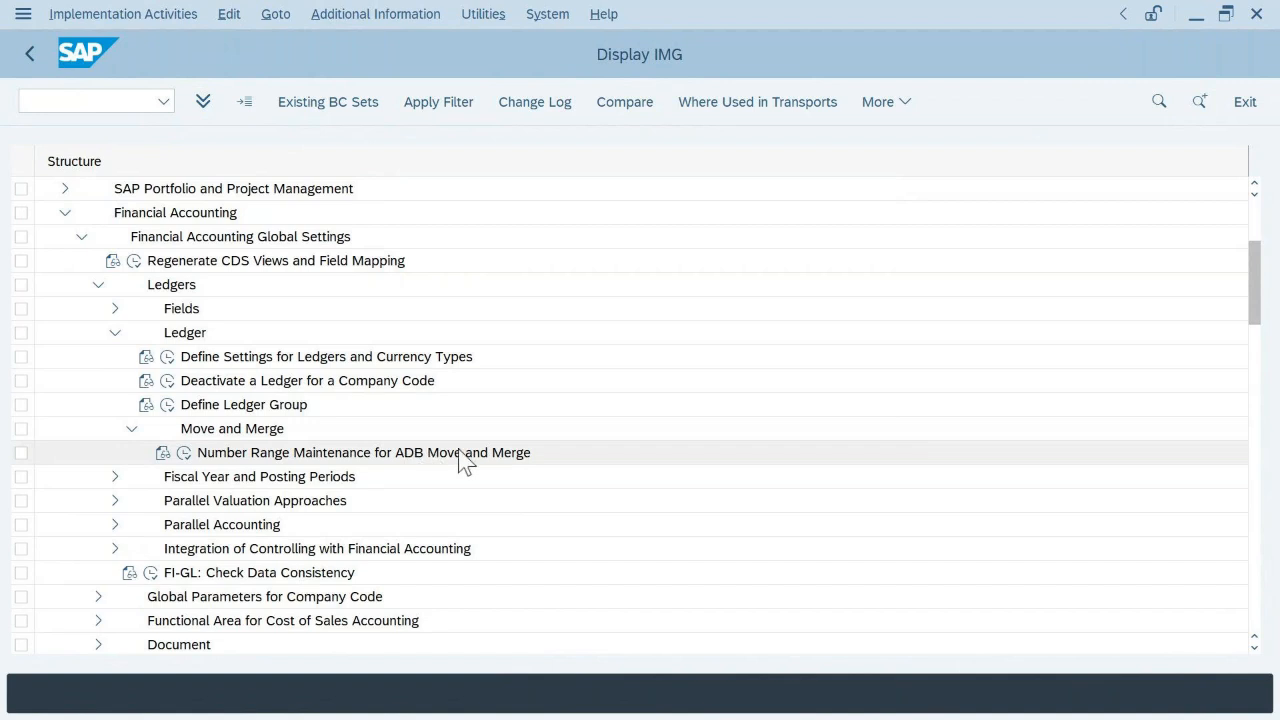
- Execute the activity Define Settings for Ledgers and Currency Types, accepting the company code warning and the consistency check messages
{"action": "left_click", "coordinate": [168, 358]}
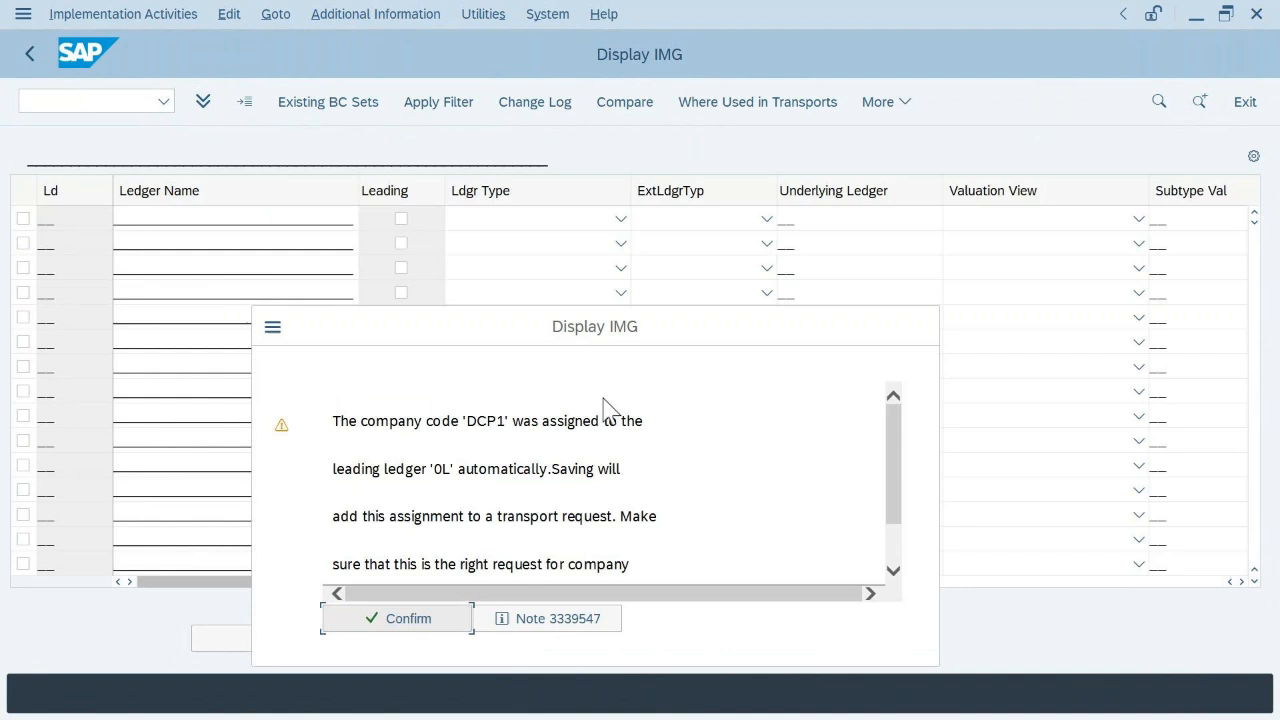
{"action": "left_click", "coordinate": [432, 624]}
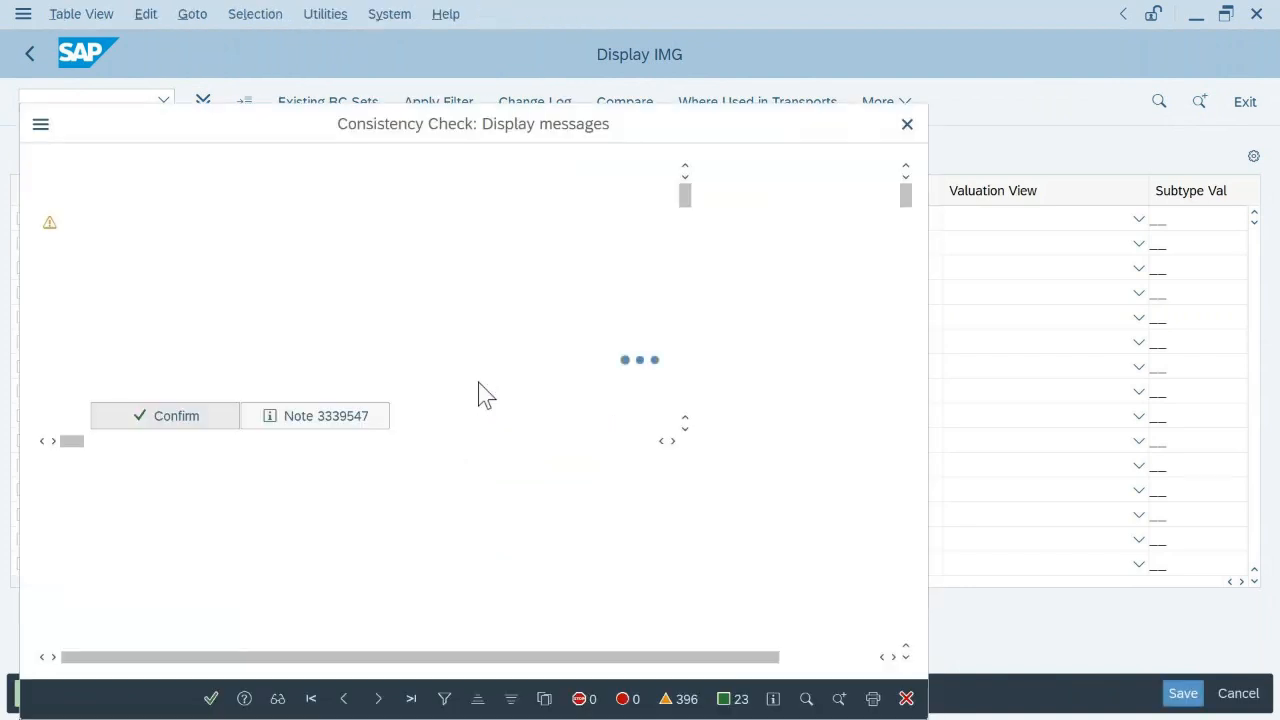
{"action": "left_click", "coordinate": [211, 699]}
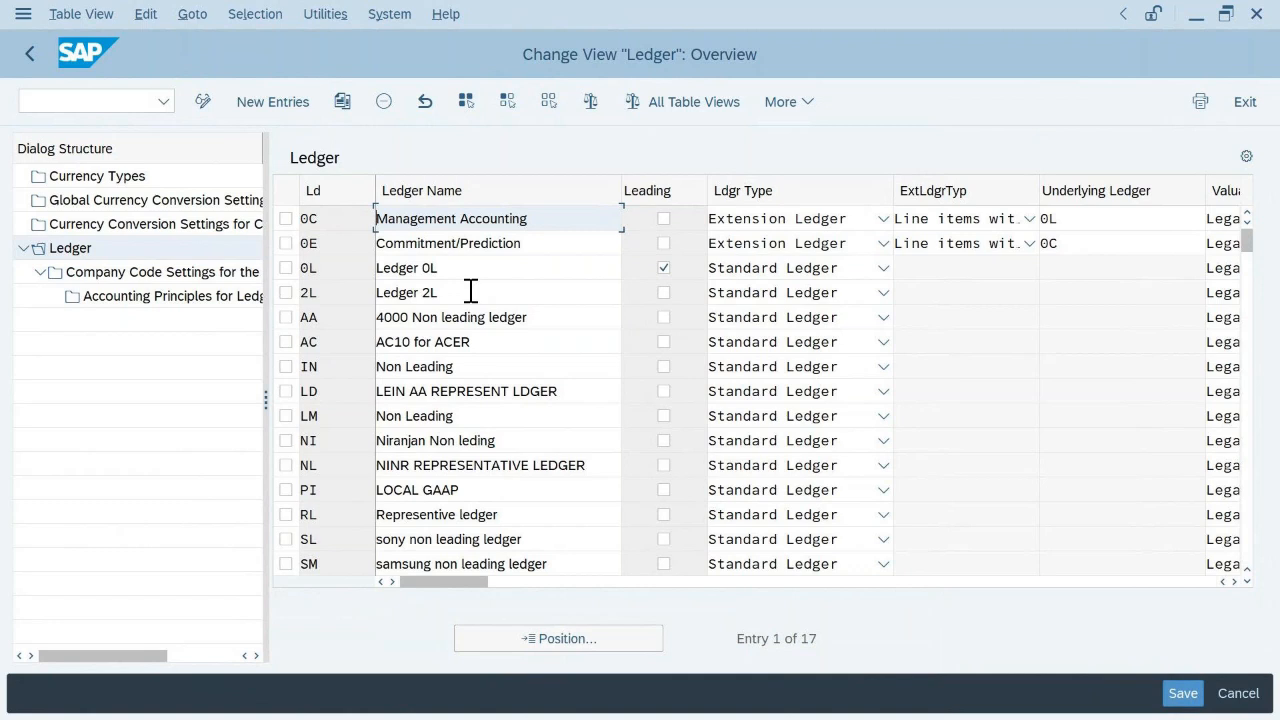
- Switch back to the PDF slides and highlight the heading "63. Currency Types" in yellow on slide 147
{"action": "key", "text": "alt+Tab"}
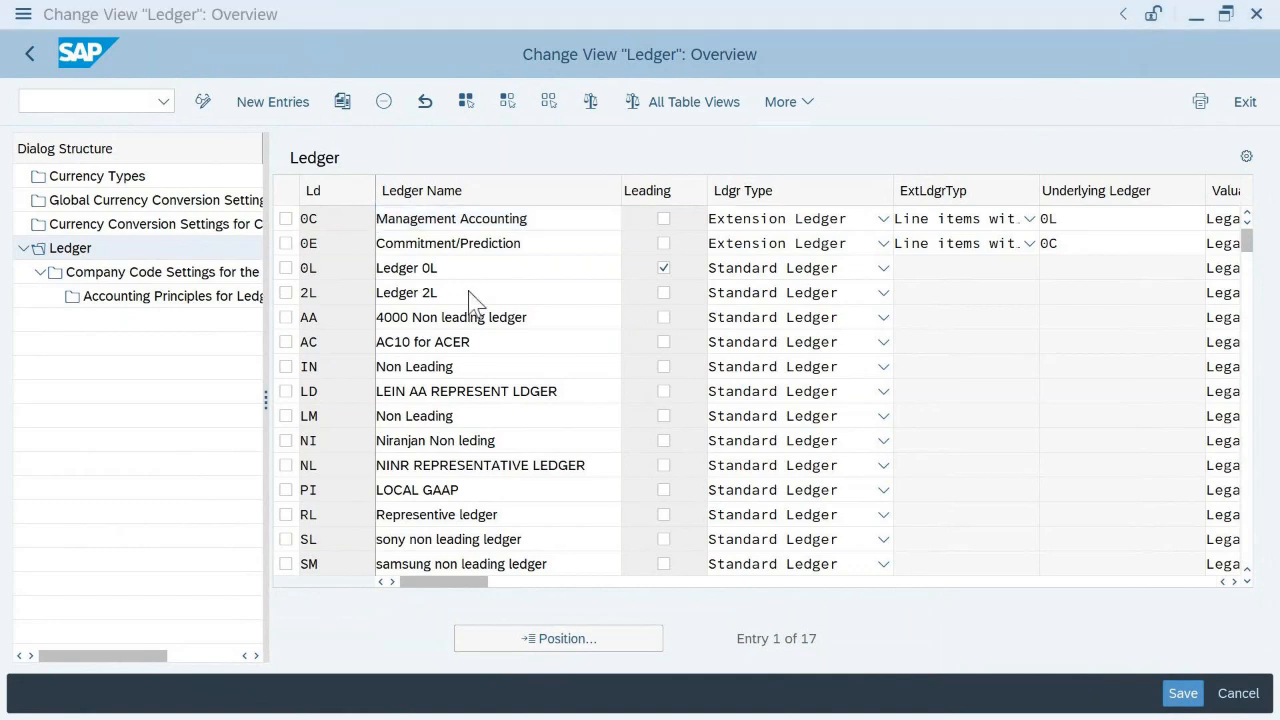
{"action": "key", "text": "alt+Tab"}
{"action": "key", "text": "alt+Tab"}
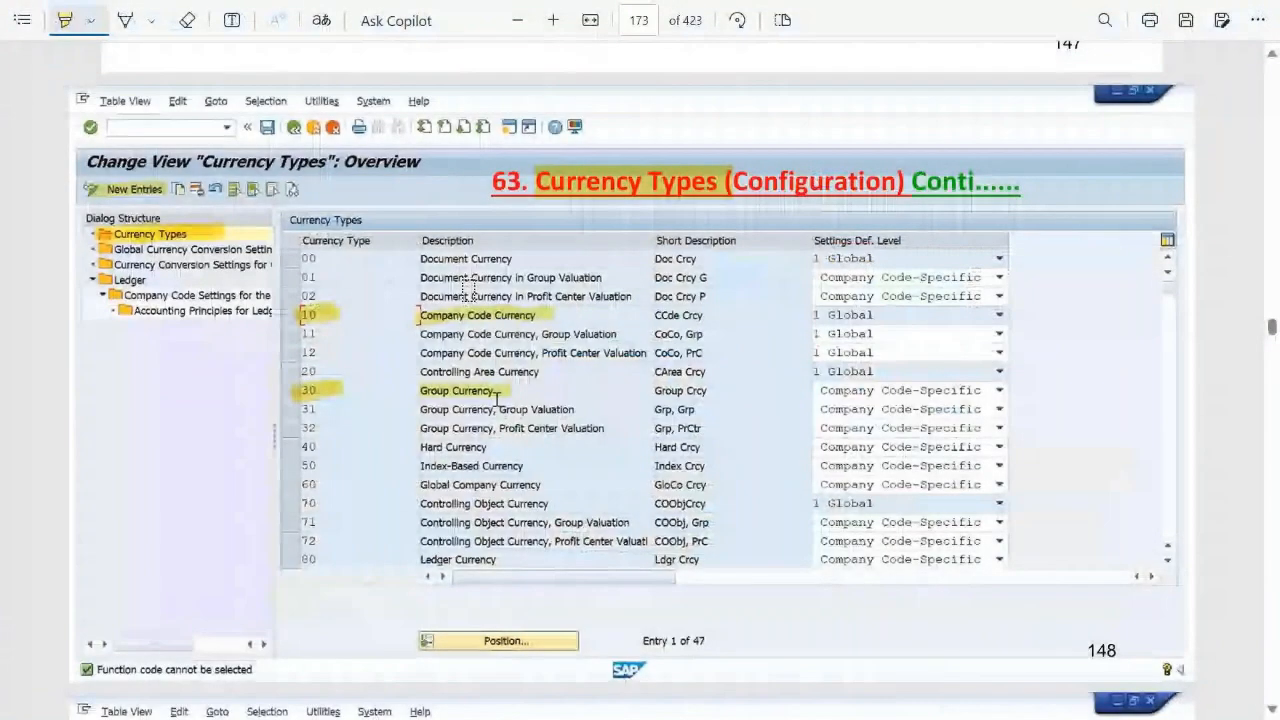
{"action": "scroll", "coordinate": [468, 290], "scroll_direction": "up", "scroll_amount": 2}
{"action": "scroll", "coordinate": [468, 290], "scroll_direction": "down", "scroll_amount": 2}
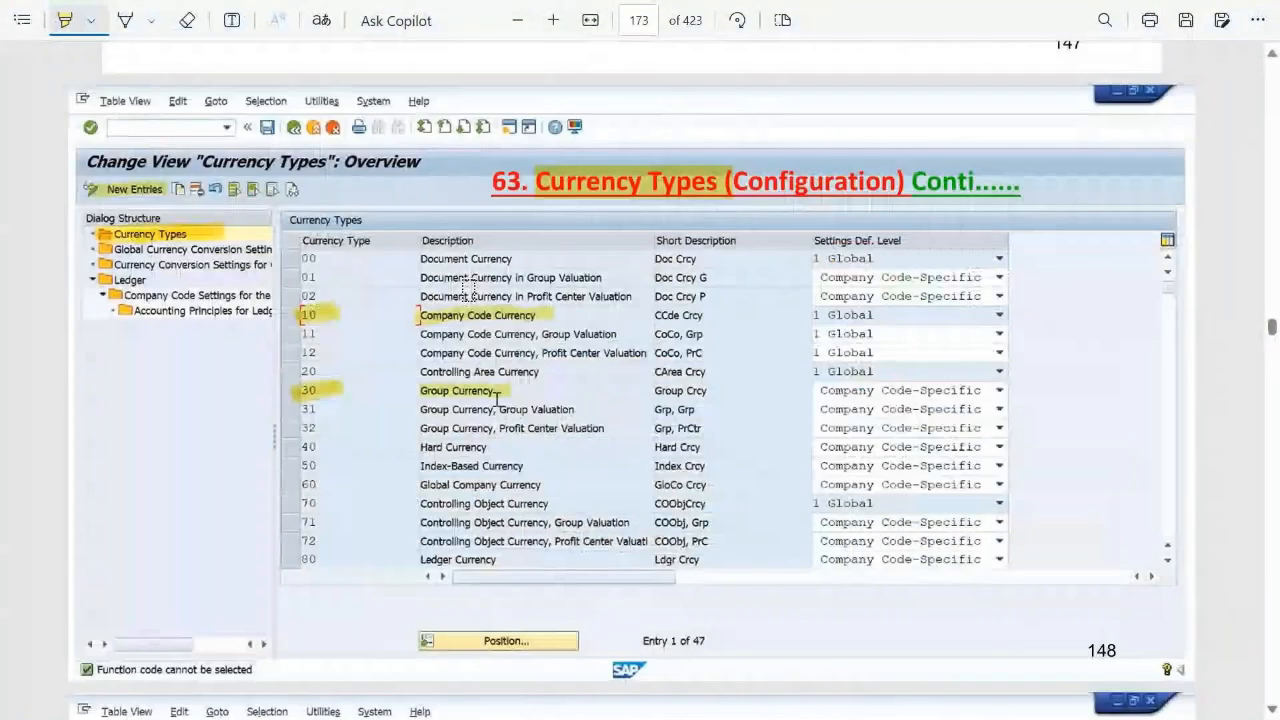
{"action": "scroll", "coordinate": [468, 290], "scroll_direction": "up", "scroll_amount": 4}
{"action": "scroll", "coordinate": [468, 290], "scroll_direction": "up", "scroll_amount": 3}
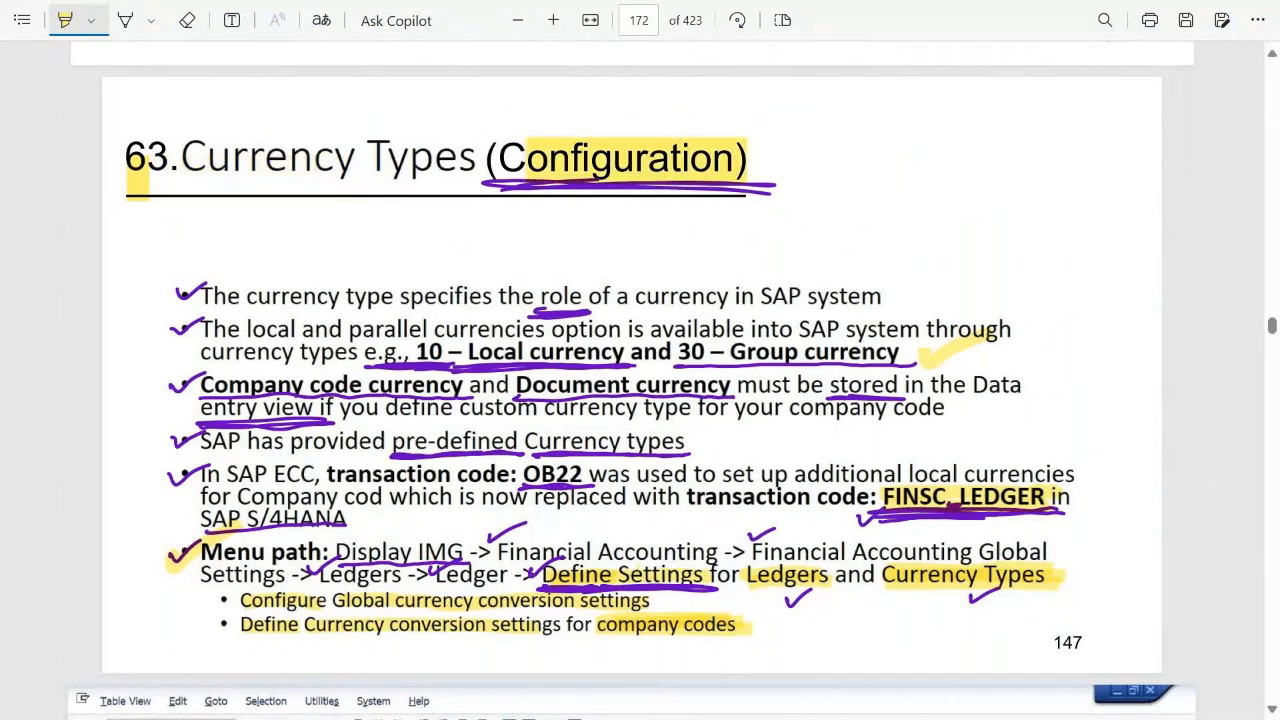
{"action": "left_click_drag", "start_coordinate": [128, 160], "coordinate": [548, 162]}
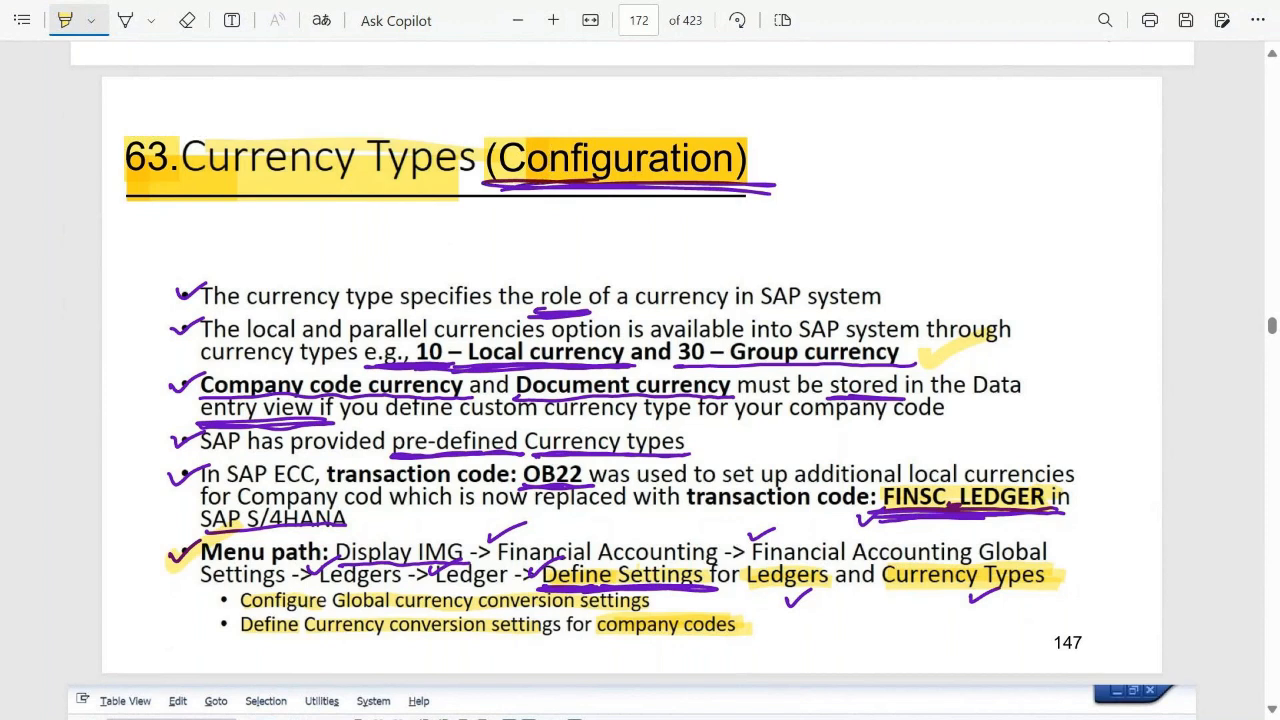
- Draw two purple arrows branching out beside the word "(Configuration)" in the slide heading
{"action": "left_click", "coordinate": [125, 20]}
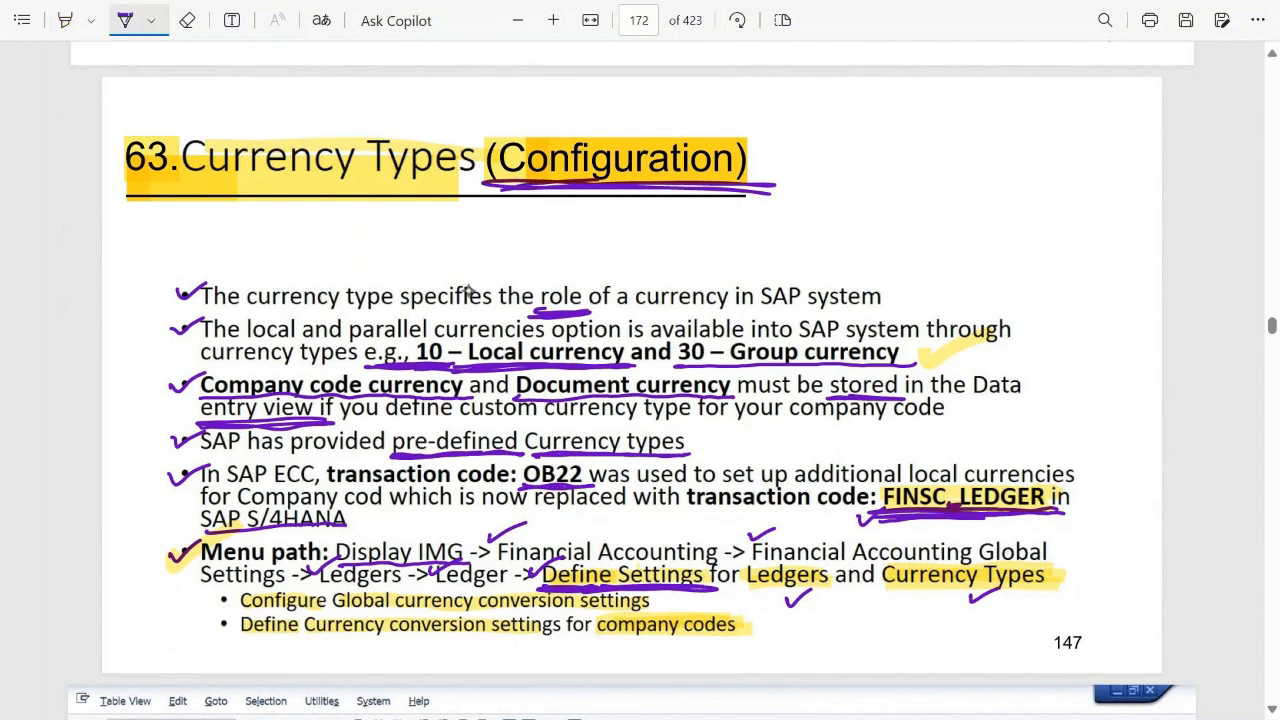
{"action": "mouse_move", "coordinate": [788, 143]}
{"action": "left_mouse_down"}
{"action": "mouse_move", "coordinate": [903, 110]}
{"action": "mouse_move", "coordinate": [898, 124]}
{"action": "left_mouse_up"}
{"action": "left_click_drag", "start_coordinate": [802, 140], "coordinate": [904, 208]}
{"action": "left_click_drag", "start_coordinate": [884, 180], "coordinate": [889, 213]}
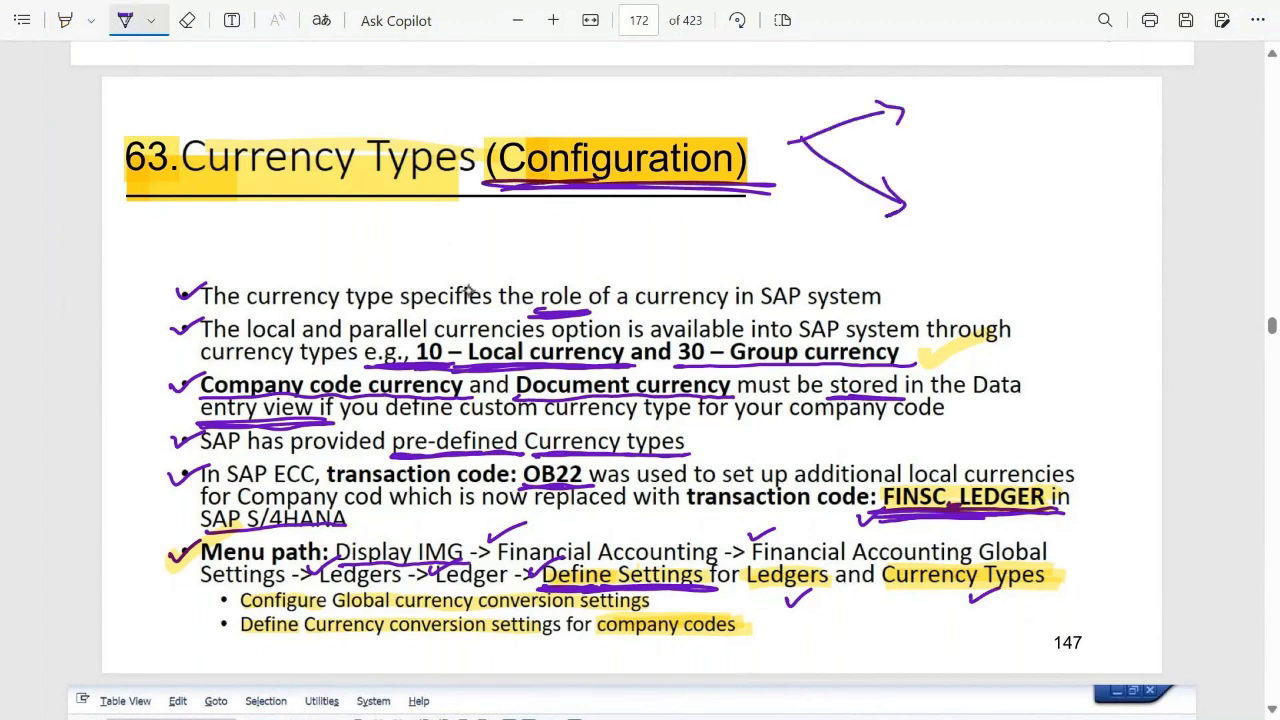
- Handwrite "Local" at the end of the upper arrow and "Global" at the end of the lower arrow
{"action": "left_click_drag", "start_coordinate": [952, 92], "coordinate": [966, 126]}
{"action": "left_click_drag", "start_coordinate": [978, 104], "coordinate": [1004, 128]}
{"action": "left_click_drag", "start_coordinate": [1030, 108], "coordinate": [1036, 126]}
{"action": "left_click_drag", "start_coordinate": [1046, 88], "coordinate": [1052, 122]}
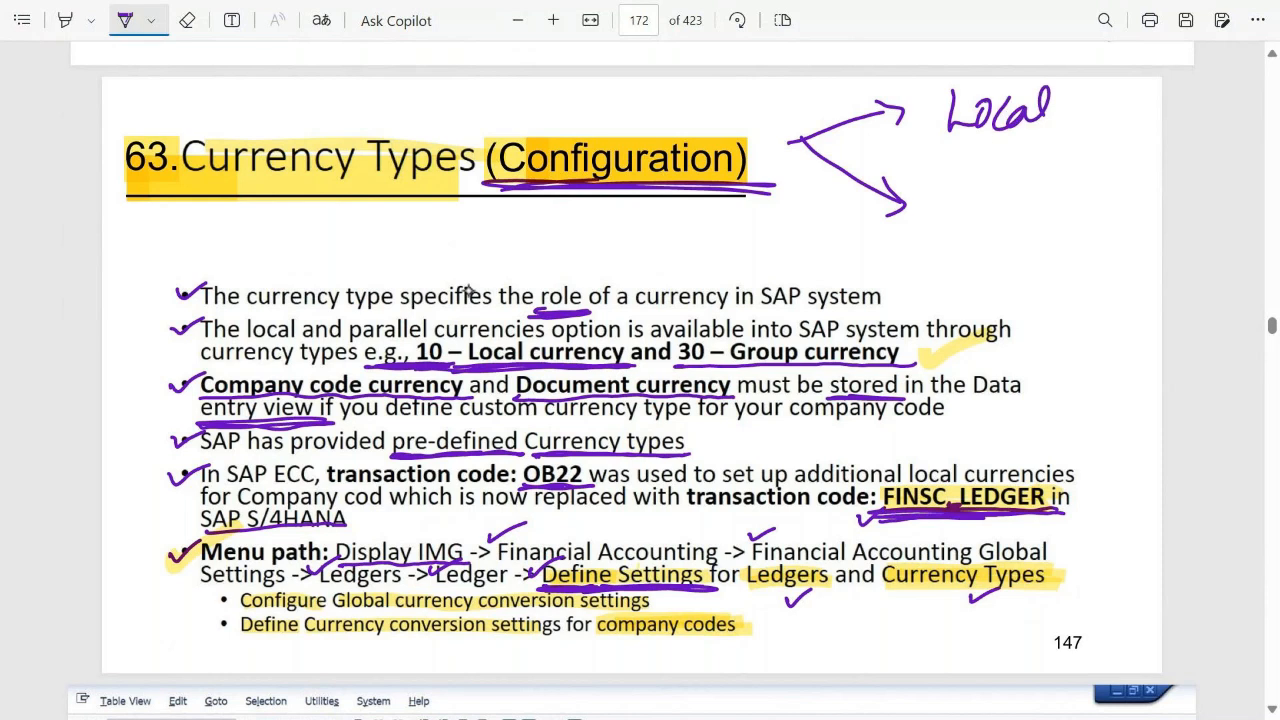
{"action": "left_click_drag", "start_coordinate": [972, 190], "coordinate": [976, 212]}
{"action": "mouse_move", "coordinate": [992, 166]}
{"action": "left_mouse_down"}
{"action": "mouse_move", "coordinate": [1000, 222]}
{"action": "mouse_move", "coordinate": [1060, 212]}
{"action": "left_mouse_up"}
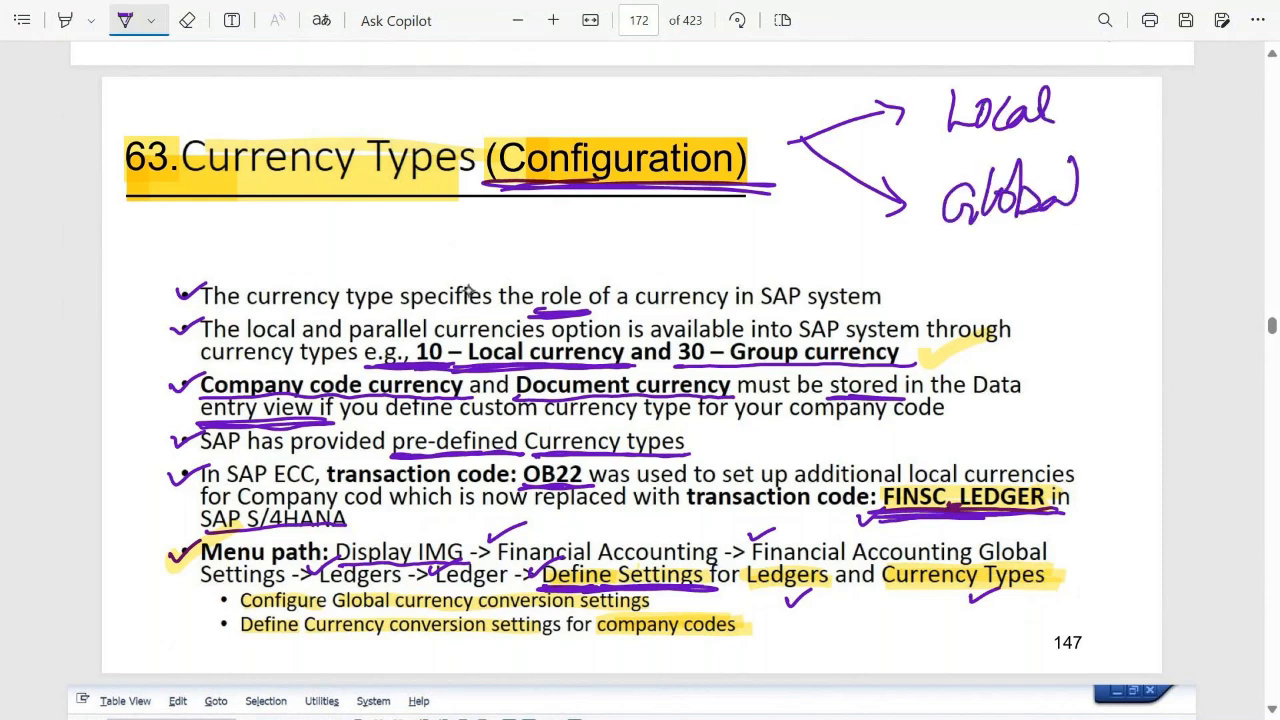
{"action": "left_click_drag", "start_coordinate": [1070, 156], "coordinate": [1078, 212]}
- Switch to SAP, look through the ledger list and choose Currency Types in the dialog structure
{"action": "key", "text": "alt+Tab"}
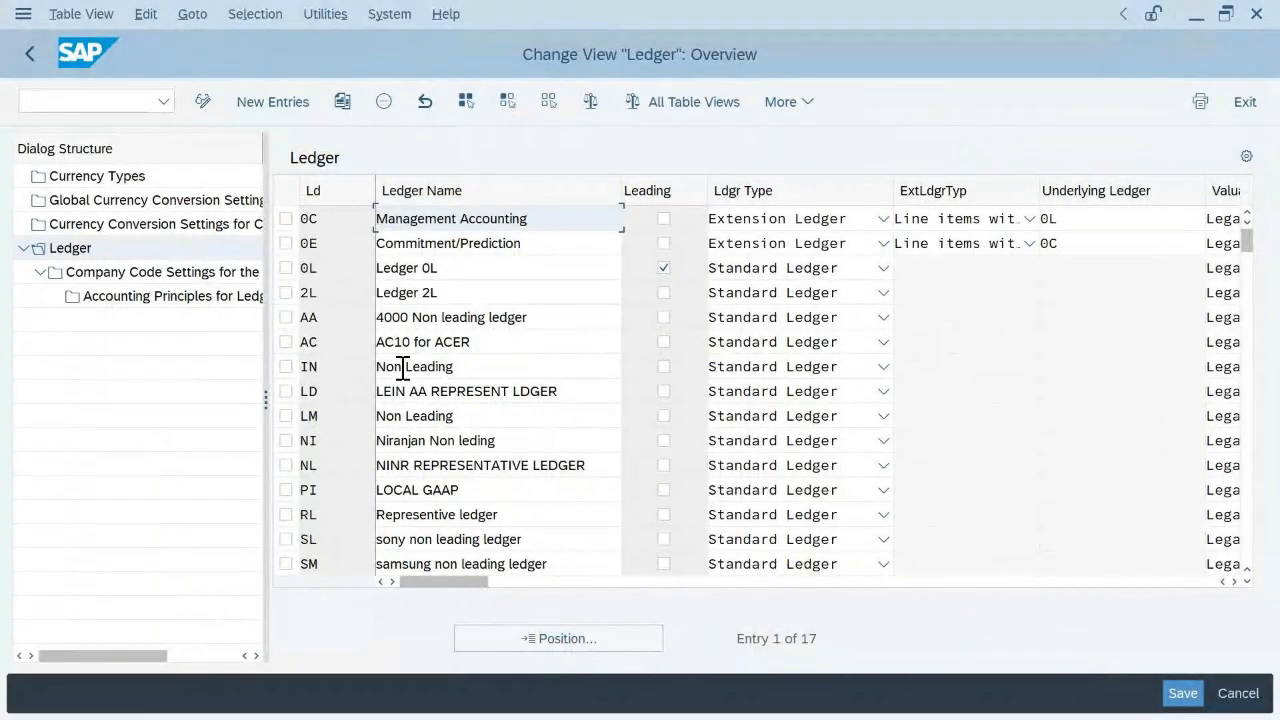
{"action": "scroll", "coordinate": [491, 417], "scroll_direction": "down", "scroll_amount": 3}
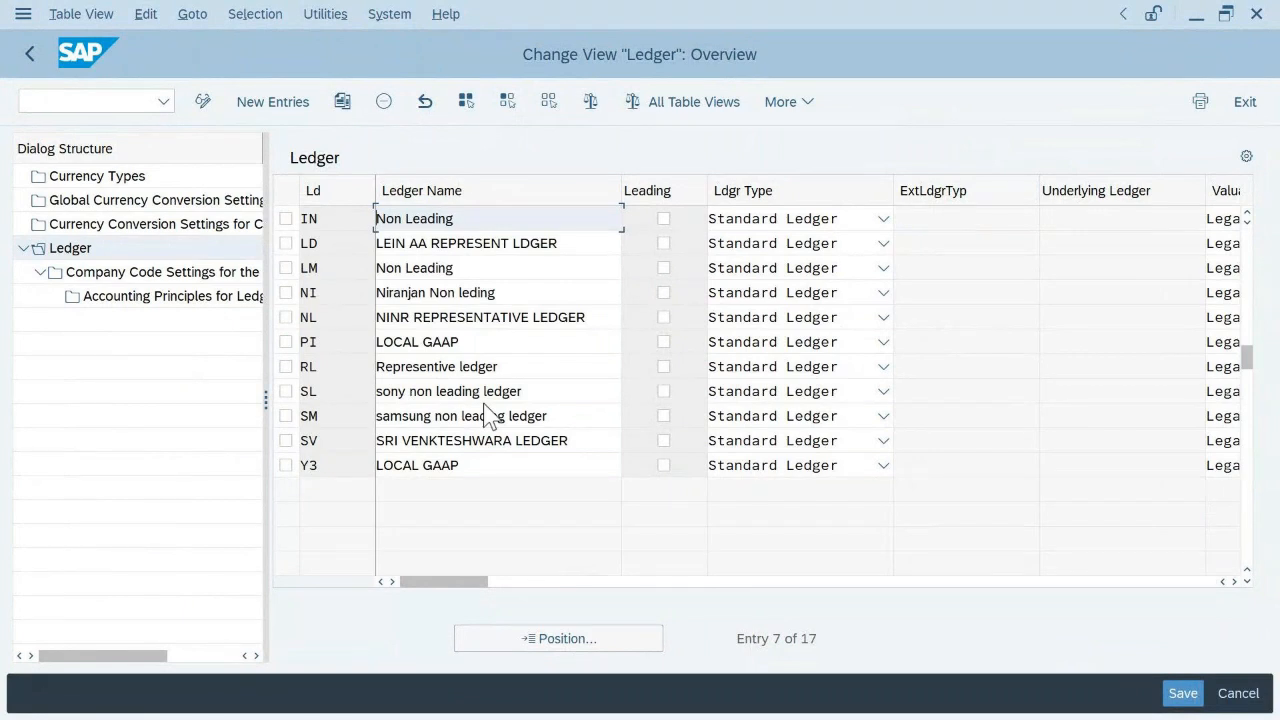
{"action": "scroll", "coordinate": [491, 417], "scroll_direction": "up", "scroll_amount": 3}
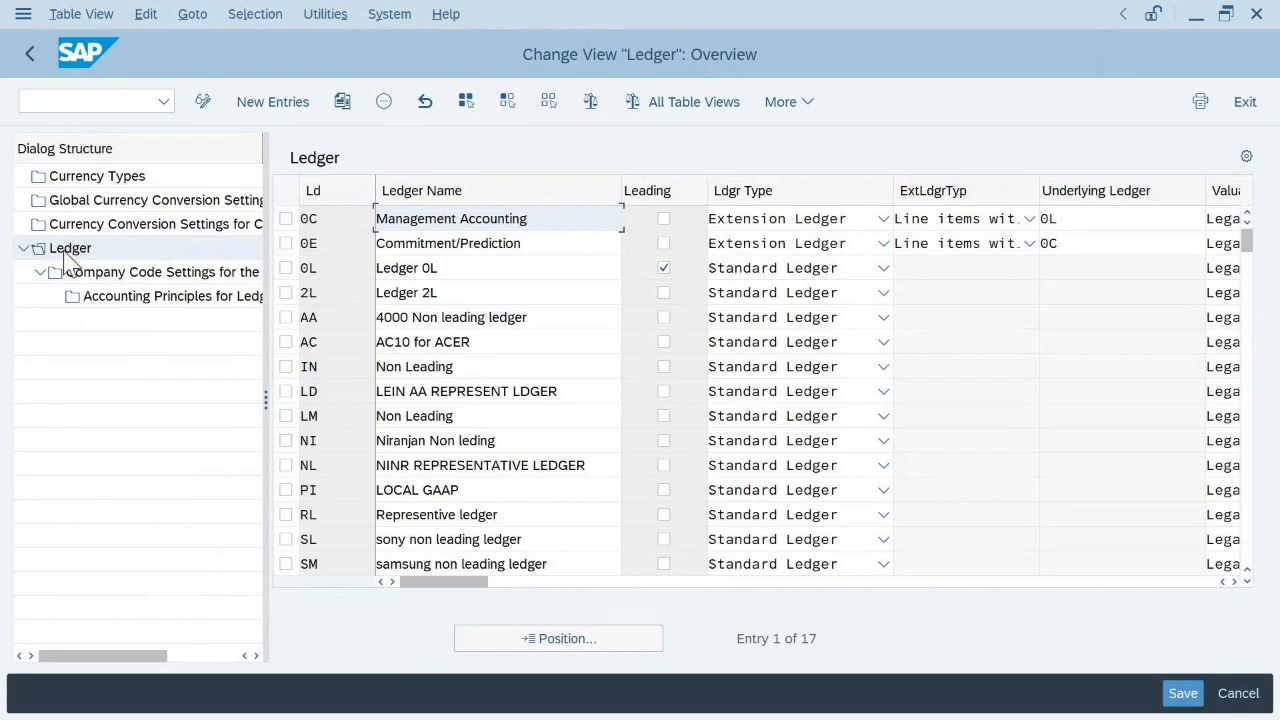
{"action": "left_click", "coordinate": [77, 176]}
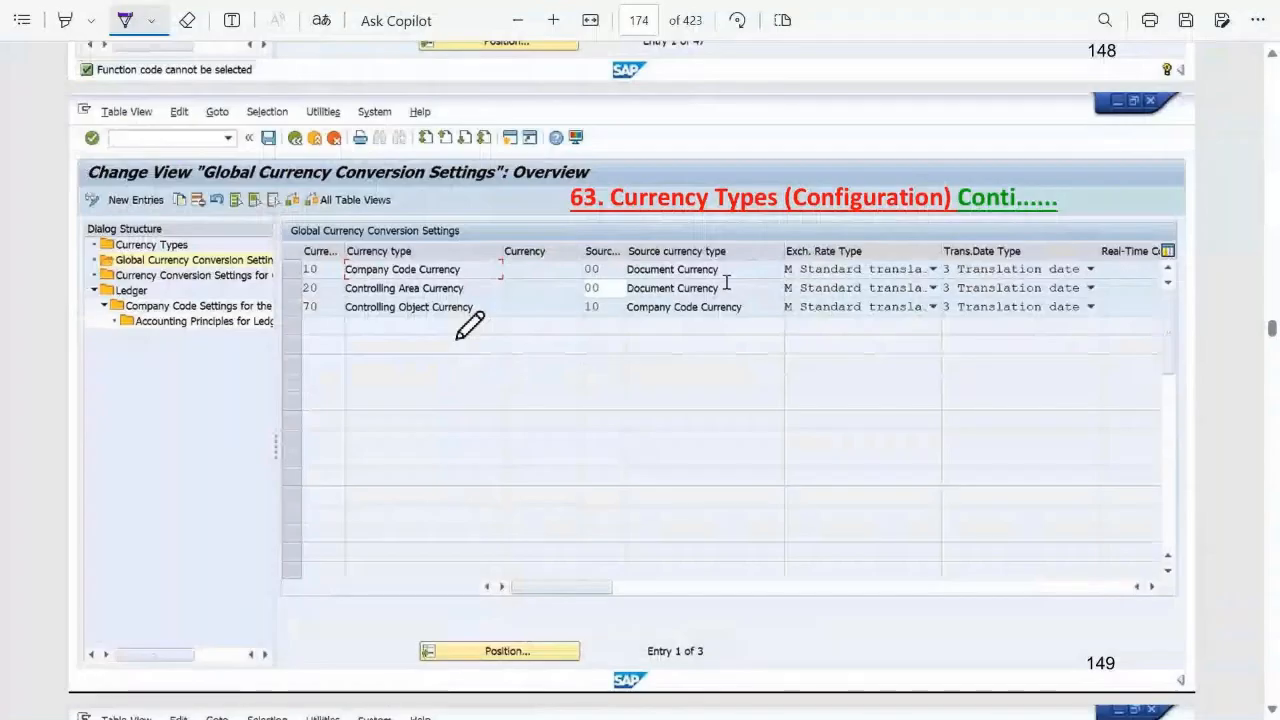
- Tick and underline in red the slide 147 bullets on global currency conversion settings and currency conversion settings for company codes
{"action": "scroll", "coordinate": [466, 323], "scroll_direction": "up", "scroll_amount": 2}
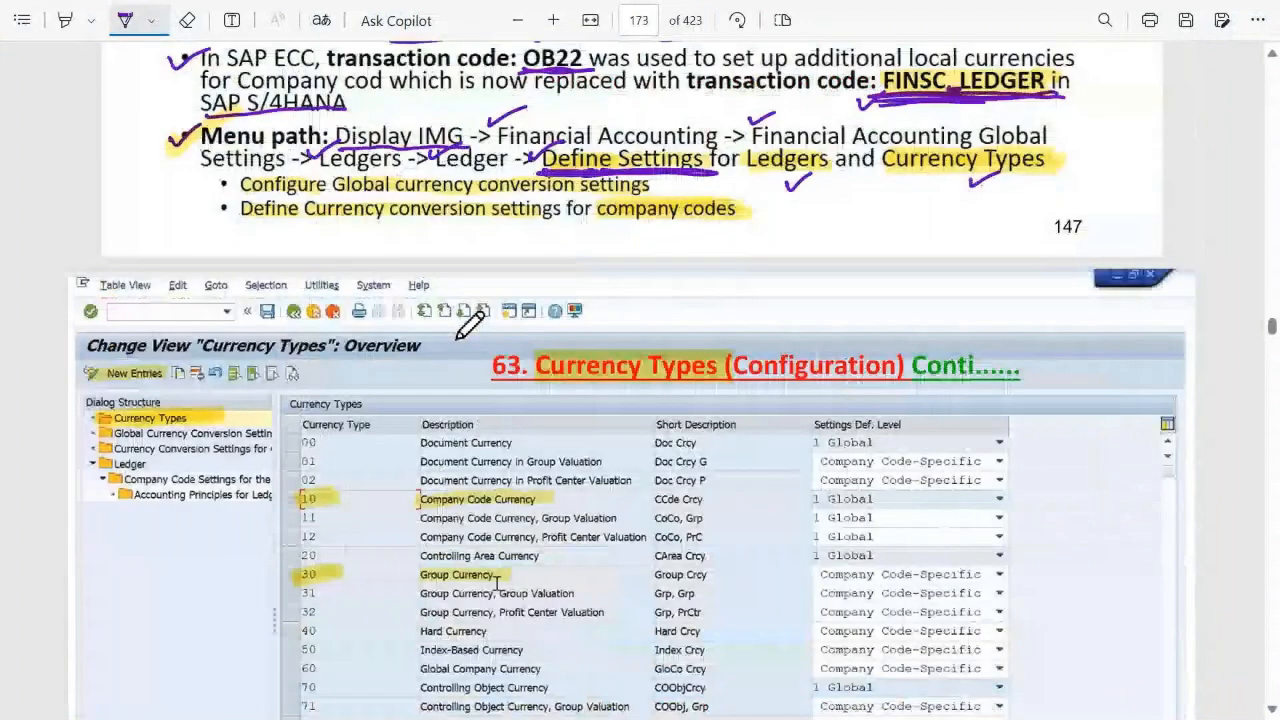
{"action": "scroll", "coordinate": [774, 368], "scroll_direction": "up", "scroll_amount": 4}
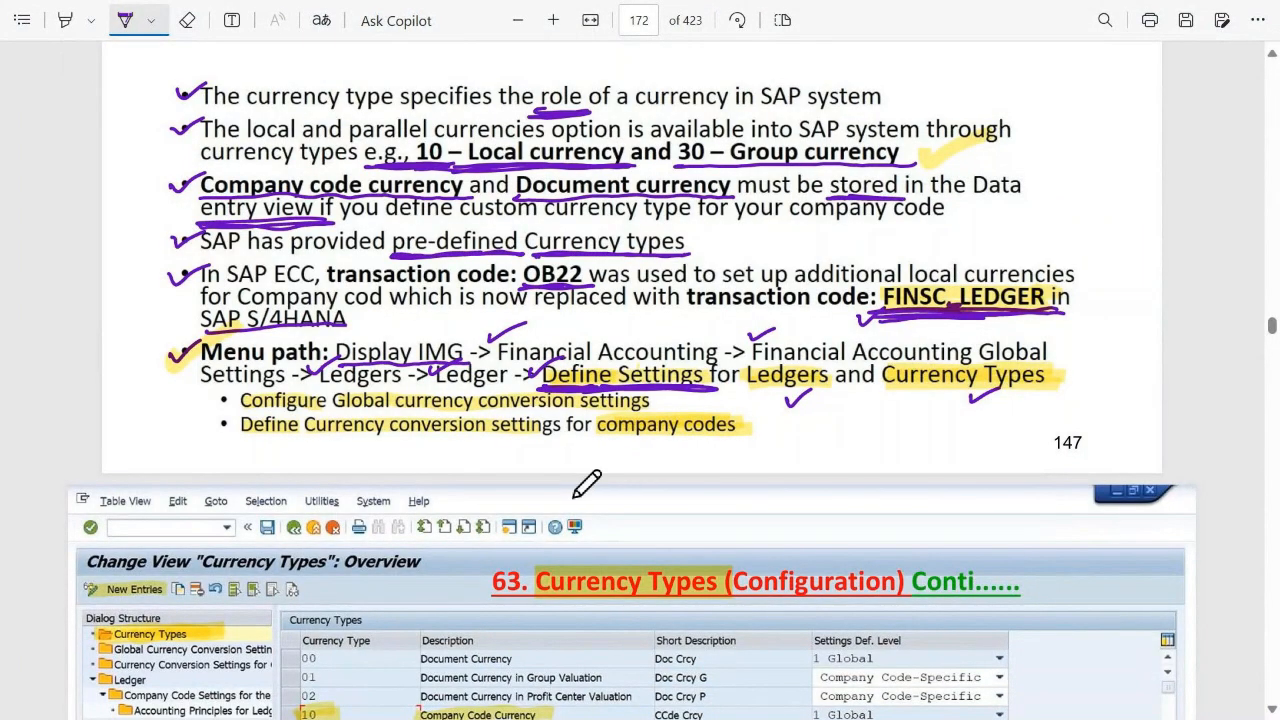
{"action": "left_click", "coordinate": [151, 20]}
{"action": "left_click", "coordinate": [209, 137]}
{"action": "left_click_drag", "start_coordinate": [199, 392], "coordinate": [258, 379]}
{"action": "left_click_drag", "start_coordinate": [322, 411], "coordinate": [678, 410]}
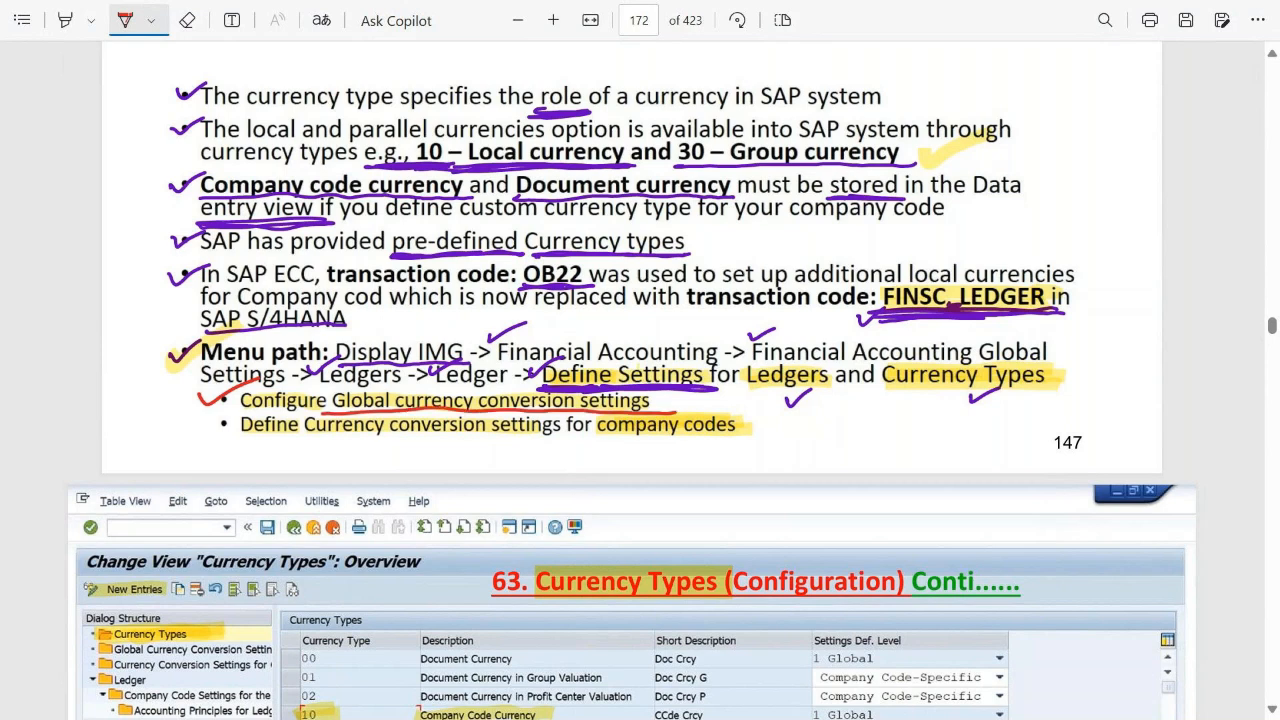
{"action": "left_click_drag", "start_coordinate": [203, 424], "coordinate": [240, 413]}
{"action": "left_click_drag", "start_coordinate": [304, 439], "coordinate": [772, 441]}
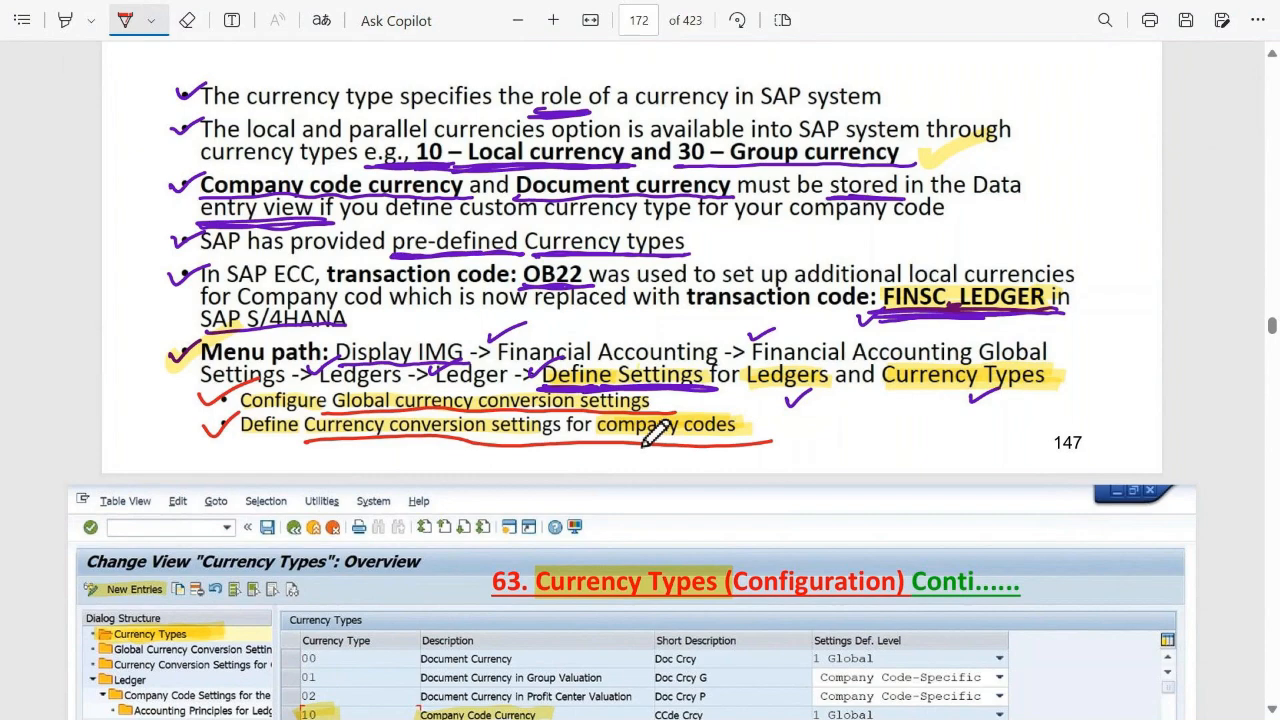
- Tick Global Currency Conversion Settings in red on slide 149, then switch to SAP and open that same view
{"action": "scroll", "coordinate": [643, 432], "scroll_direction": "down", "scroll_amount": 7}
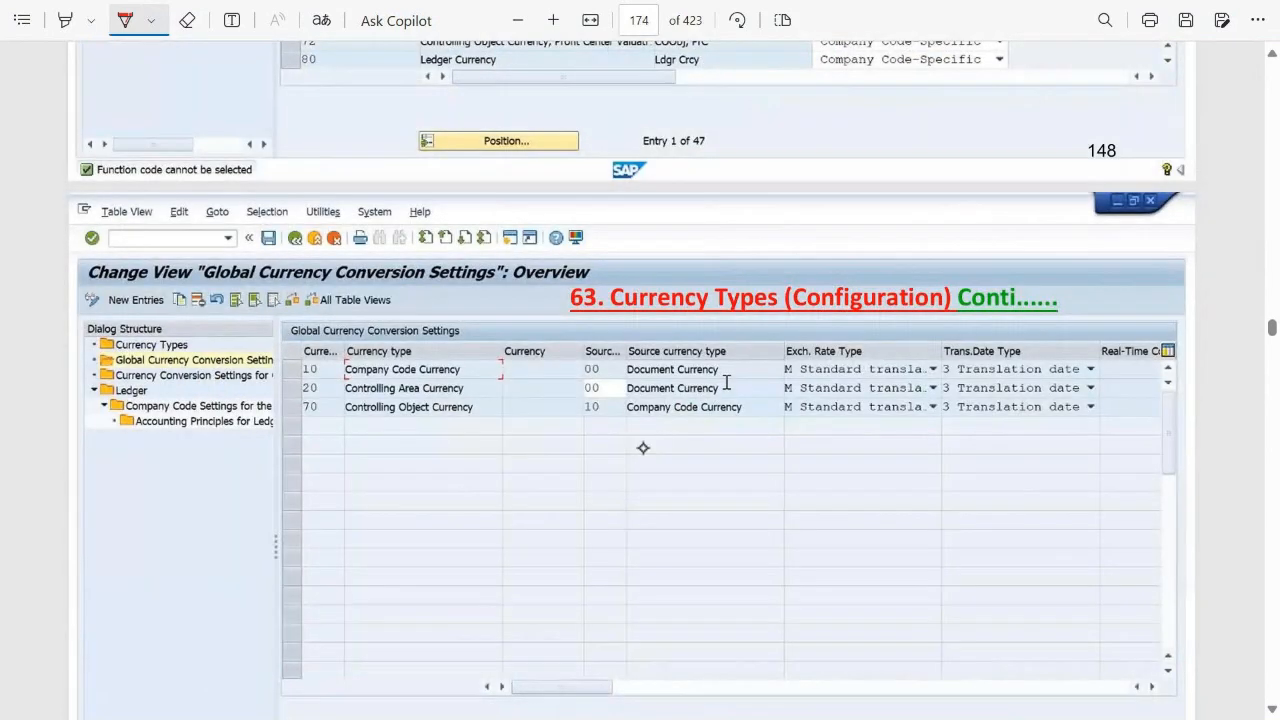
{"action": "left_click_drag", "start_coordinate": [83, 358], "coordinate": [127, 348]}
{"action": "key", "text": "alt+Tab"}
{"action": "double_click", "coordinate": [76, 206]}
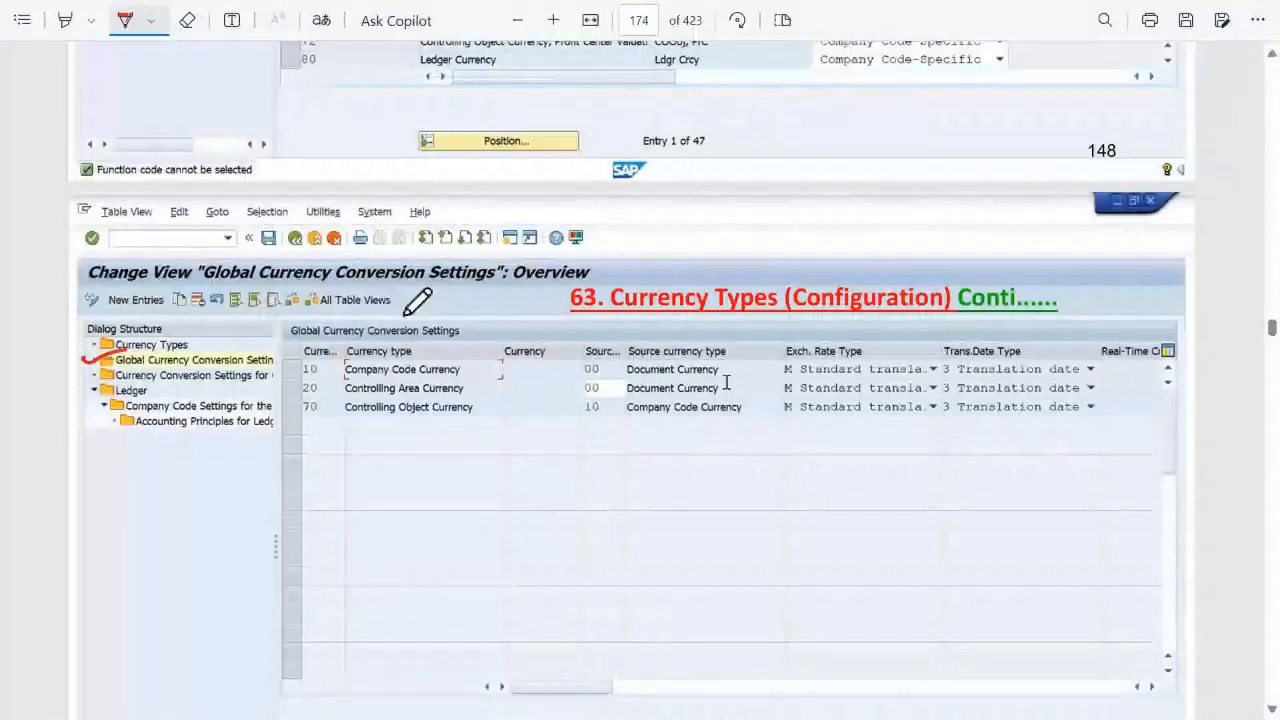
{"action": "scroll", "coordinate": [548, 385], "scroll_direction": "up", "scroll_amount": 10}
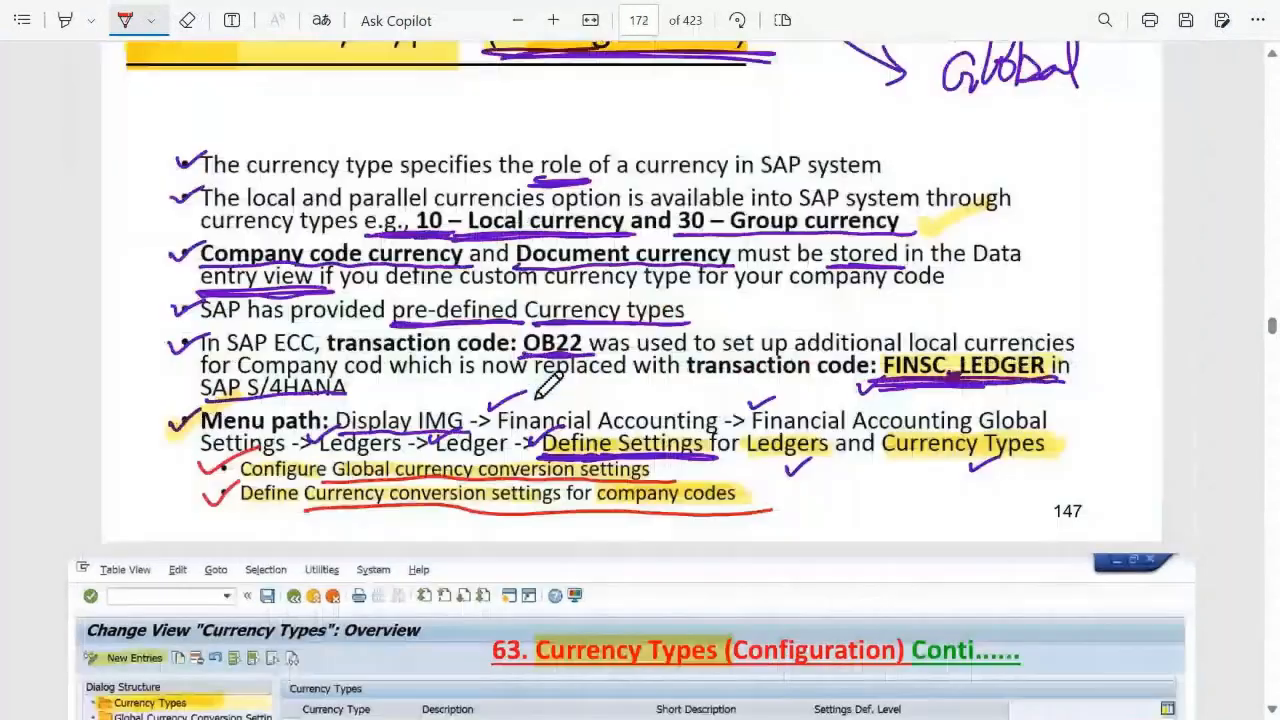
{"action": "scroll", "coordinate": [548, 385], "scroll_direction": "down", "scroll_amount": 3}
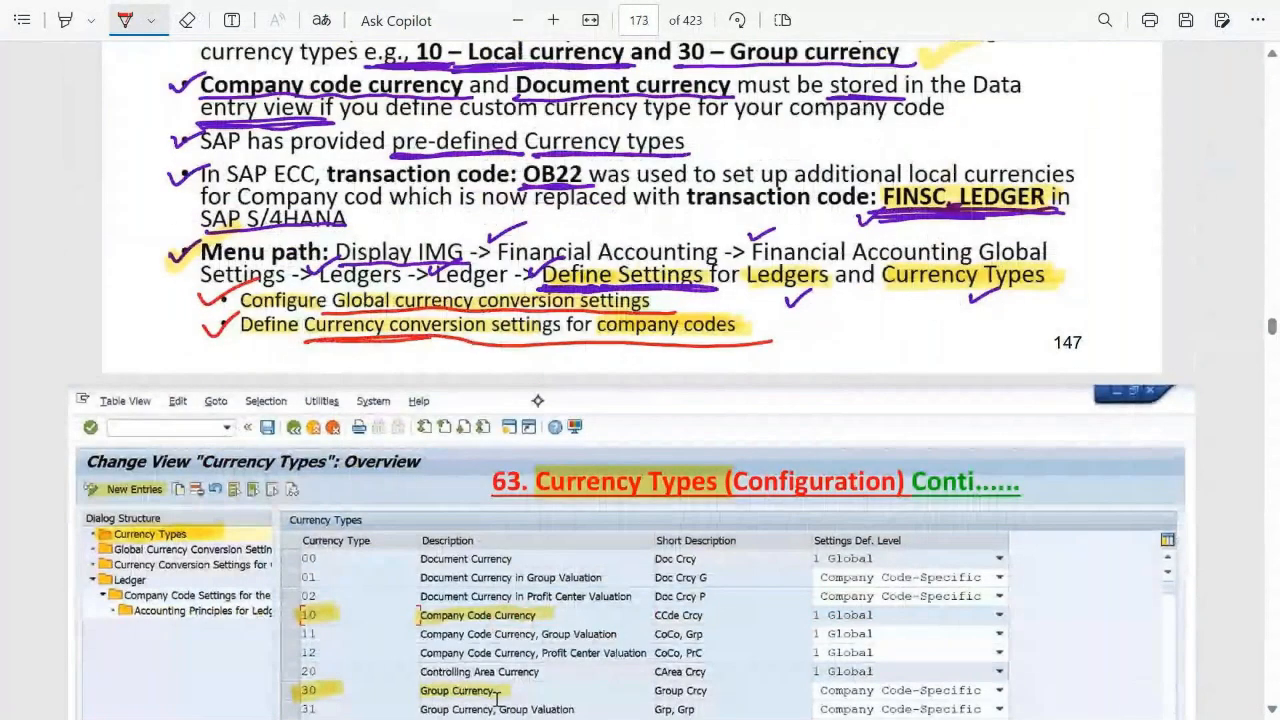
- Underline in red the company codes conversion bullet on slide 147 and tick Currency Conversion Settings for Company Codes on slide 150
{"action": "left_click_drag", "start_coordinate": [432, 337], "coordinate": [770, 341]}
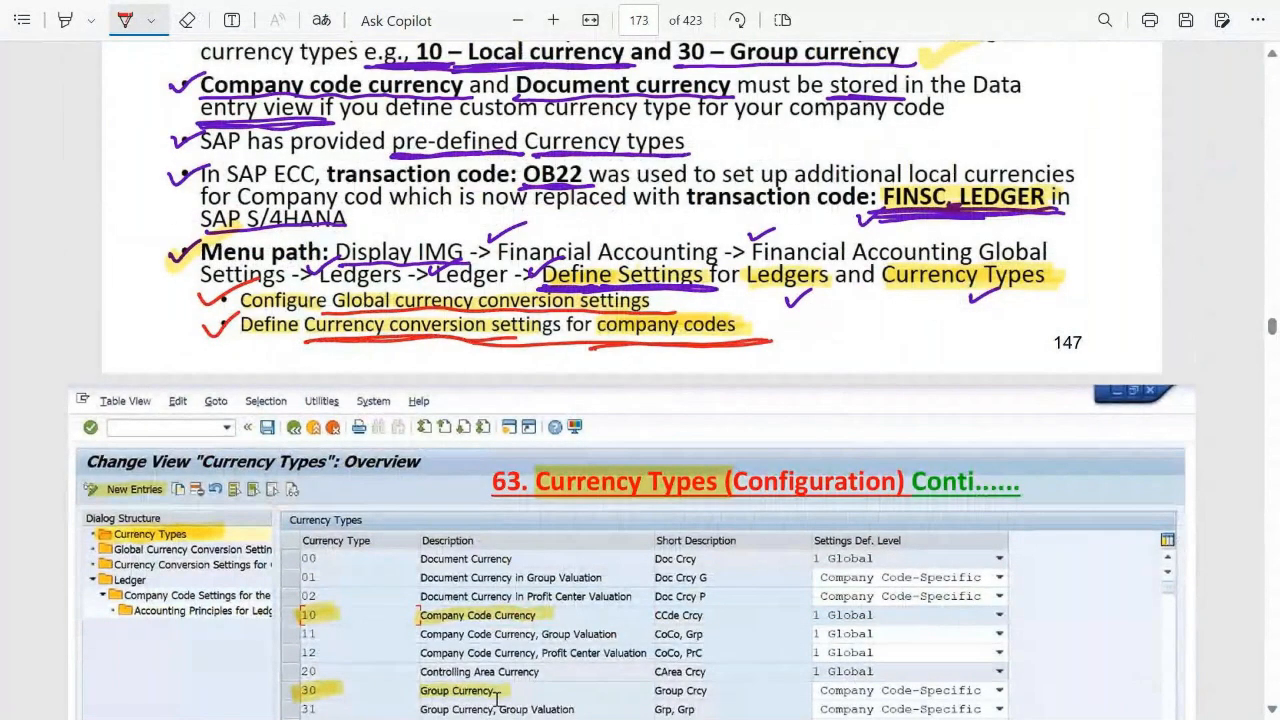
{"action": "scroll", "coordinate": [533, 397], "scroll_direction": "down", "scroll_amount": 20}
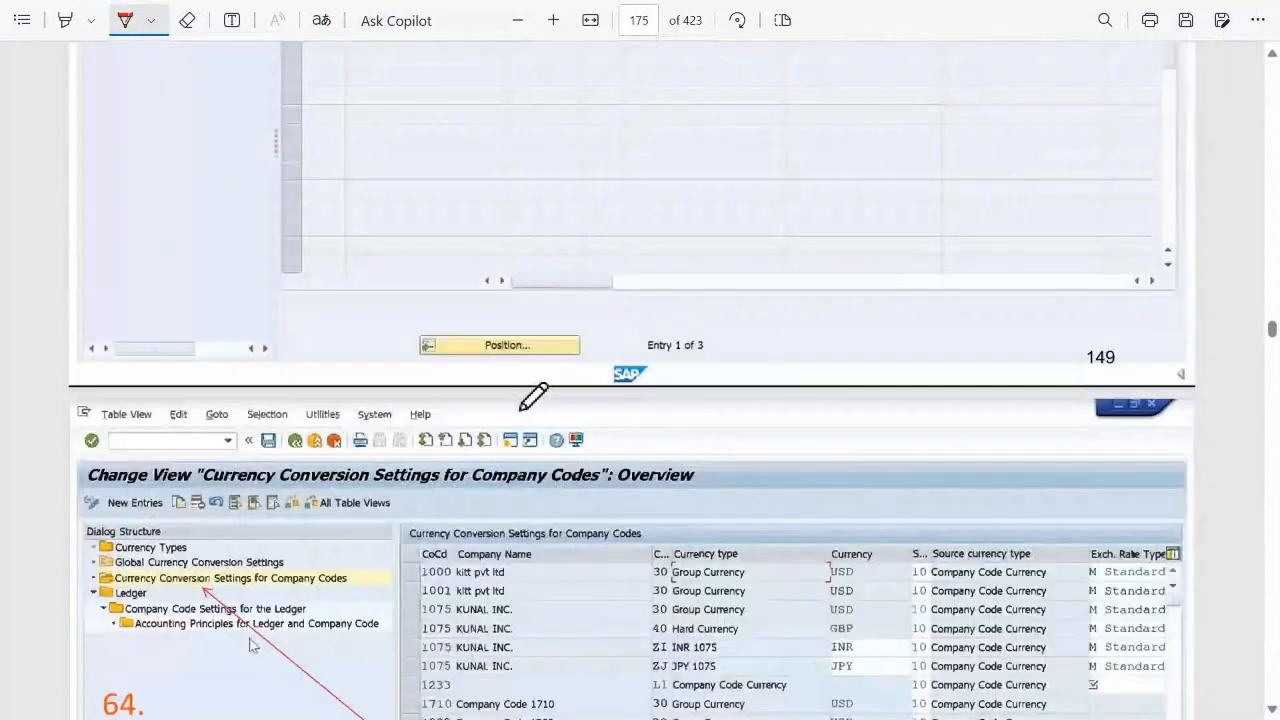
{"action": "scroll", "coordinate": [533, 396], "scroll_direction": "down", "scroll_amount": 2}
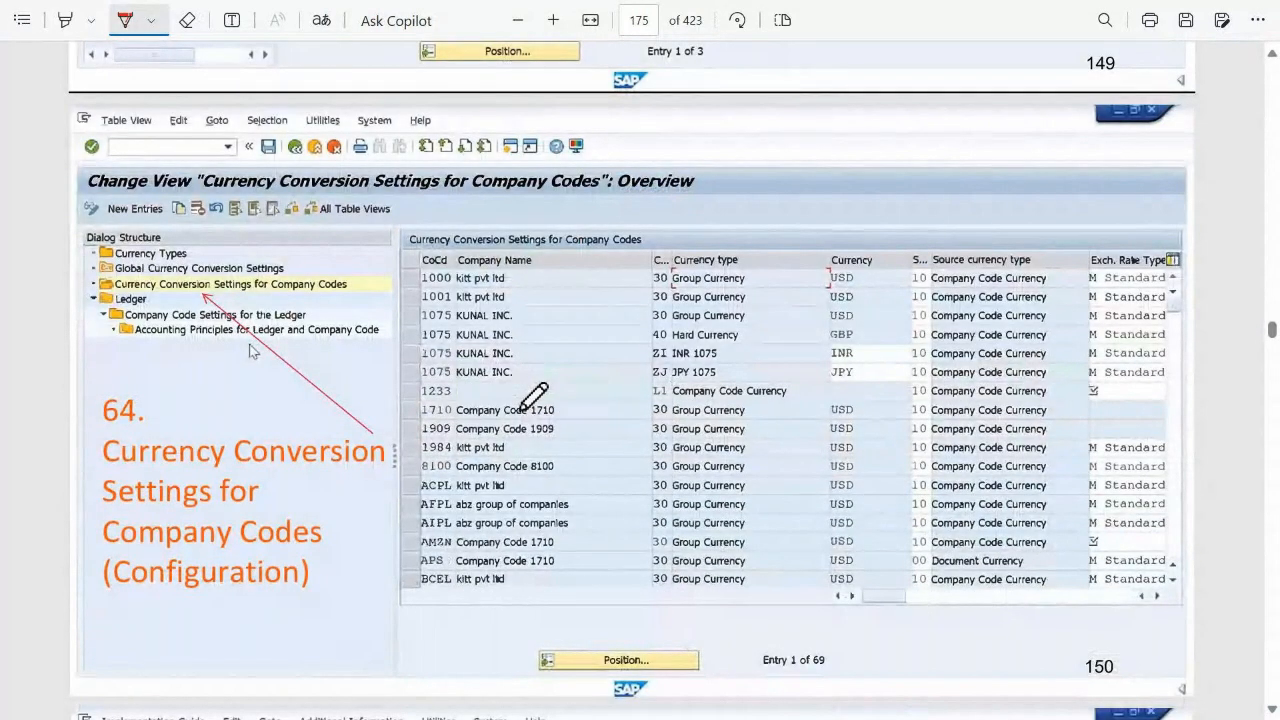
{"action": "left_click_drag", "start_coordinate": [79, 284], "coordinate": [120, 276]}
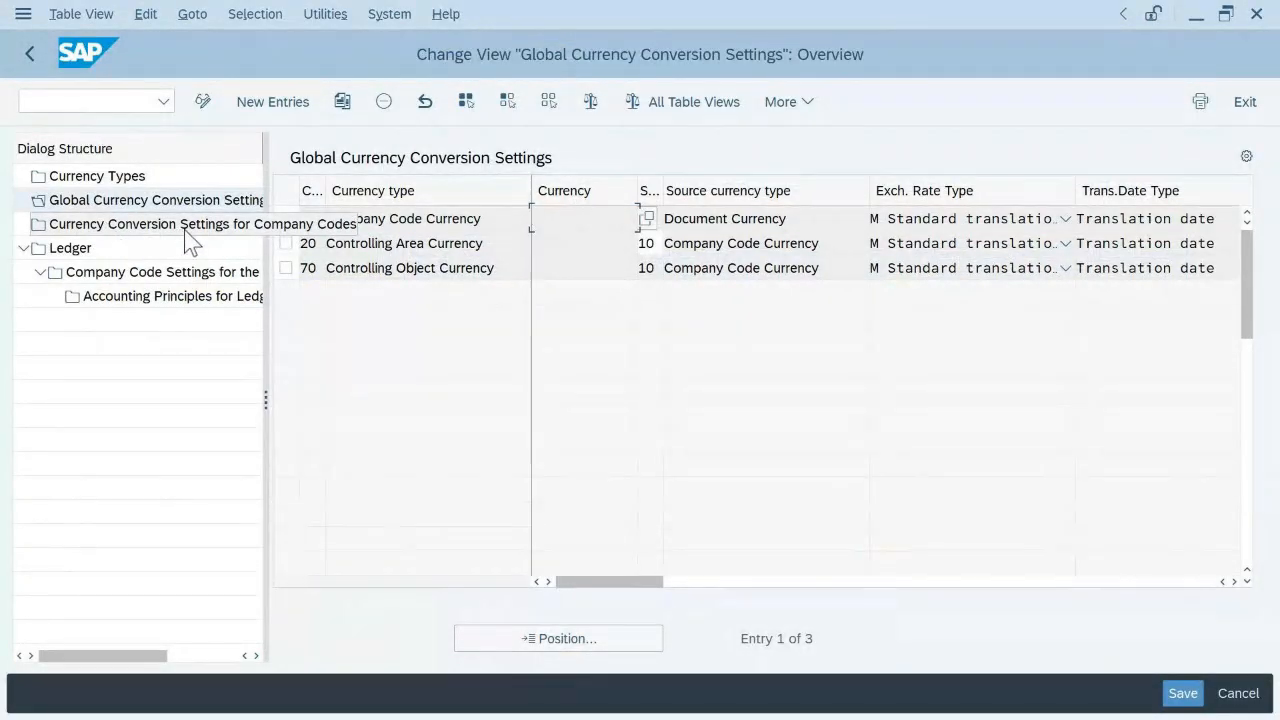
- Switch to SAP, open Currency Conversion Settings for Company Codes and dismiss the consistency check messages
{"action": "left_click", "coordinate": [140, 226]}
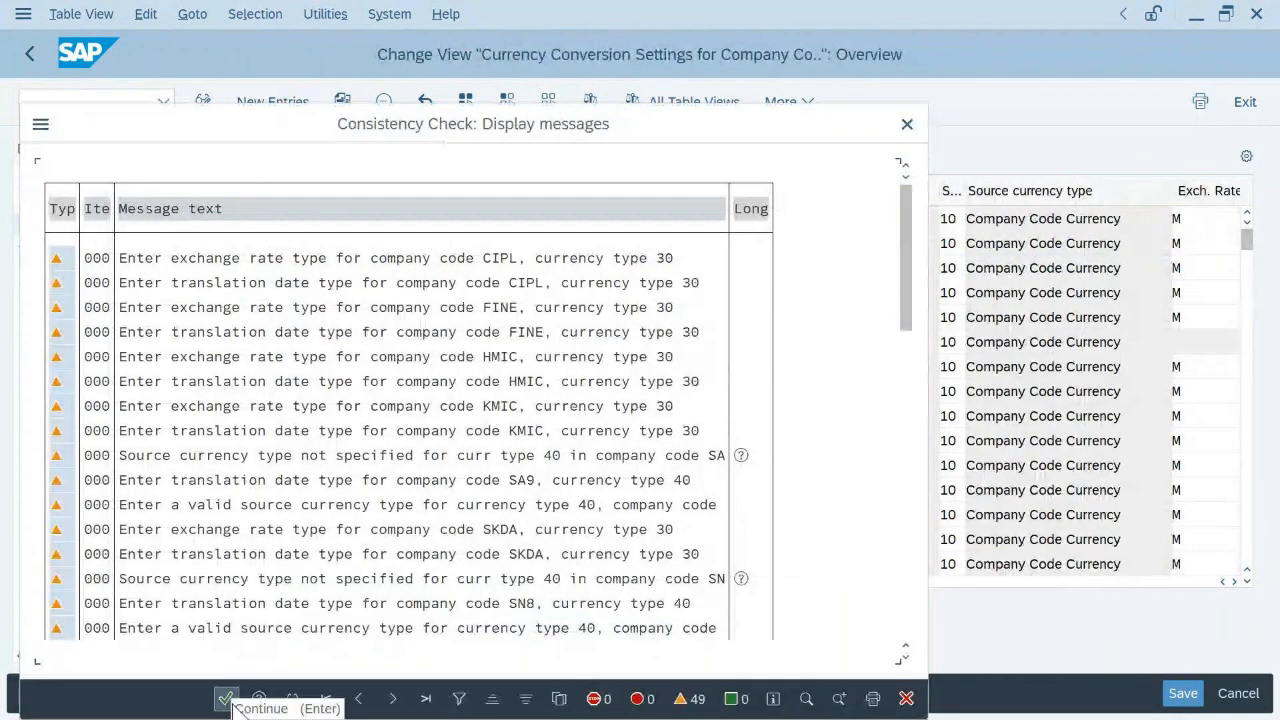
{"action": "left_click", "coordinate": [231, 702]}
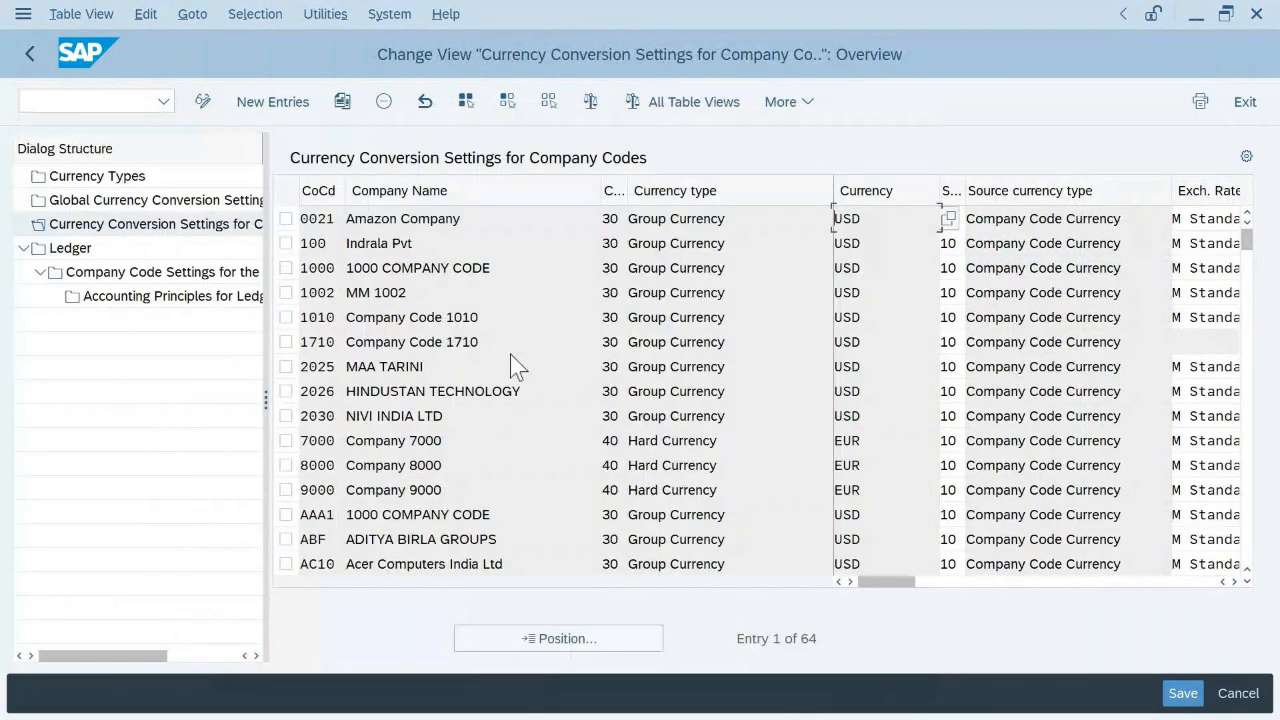
{"action": "scroll", "coordinate": [513, 366], "scroll_direction": "down", "scroll_amount": 1}
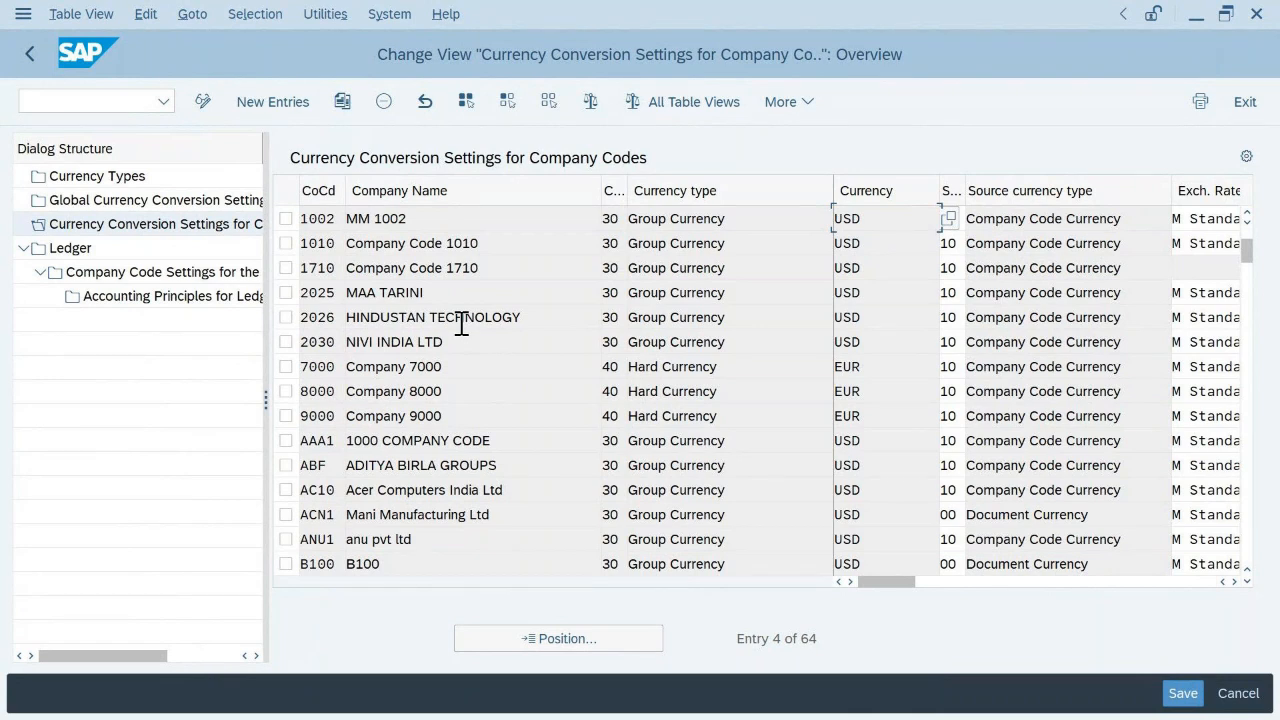
- Position the company code list at TUK1 and look through the neighbouring entries
{"action": "left_click", "coordinate": [530, 644]}
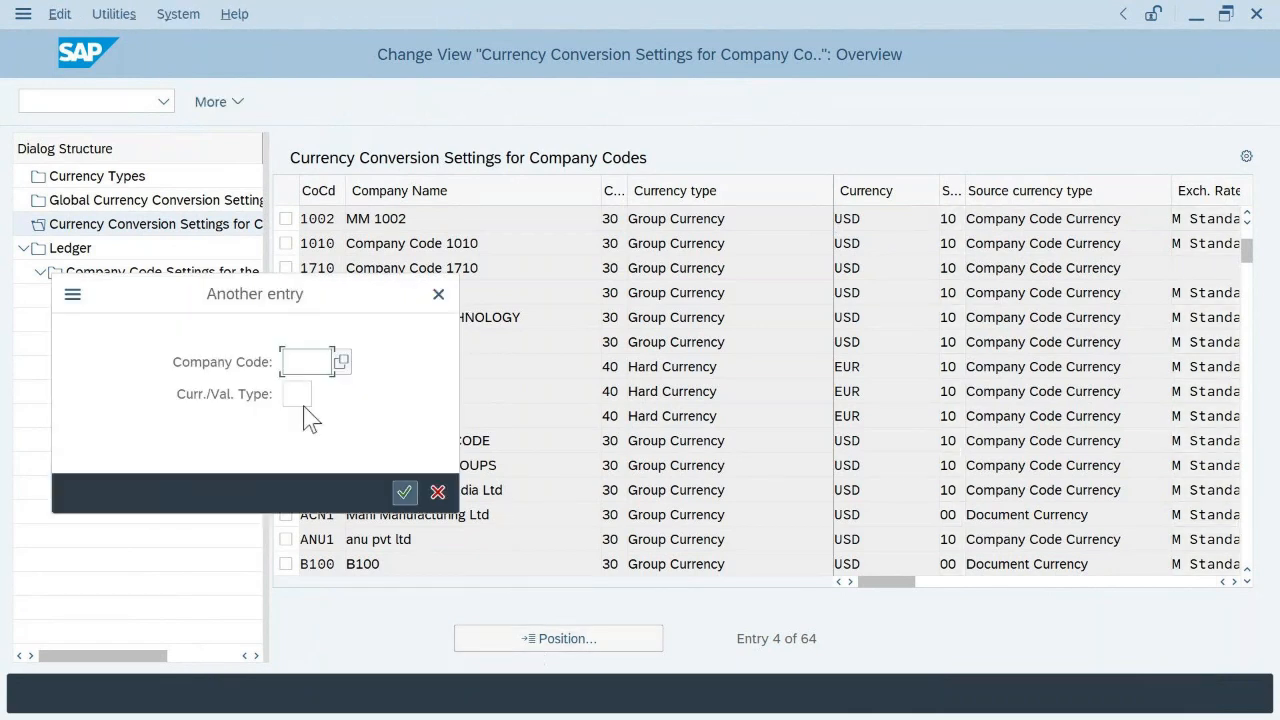
{"action": "type", "text": "t"}
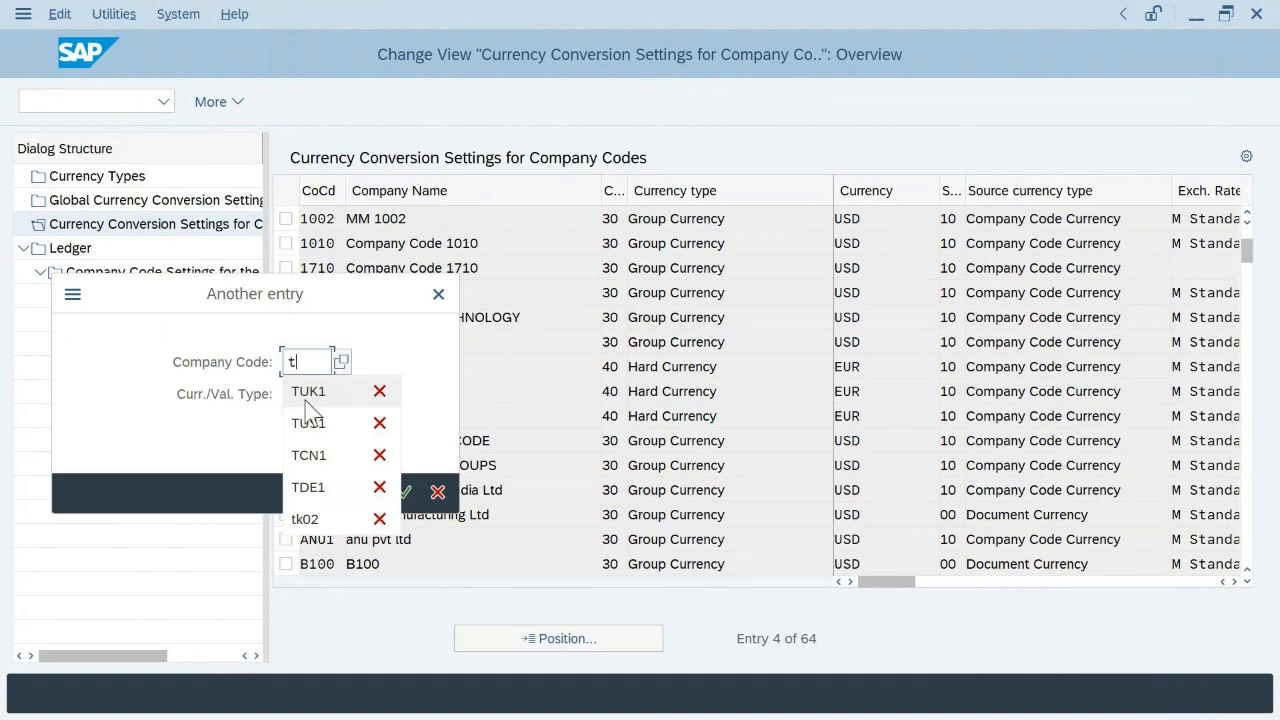
{"action": "type", "text": "uk1"}
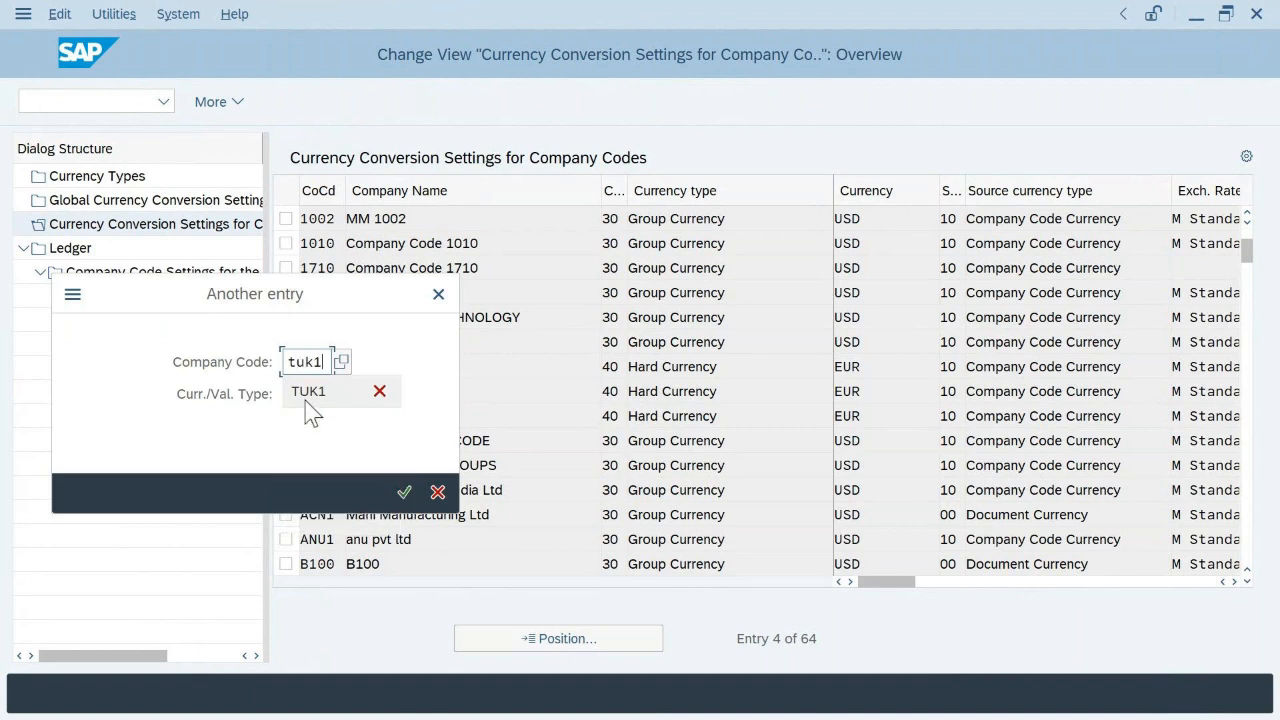
{"action": "left_click", "coordinate": [404, 491]}
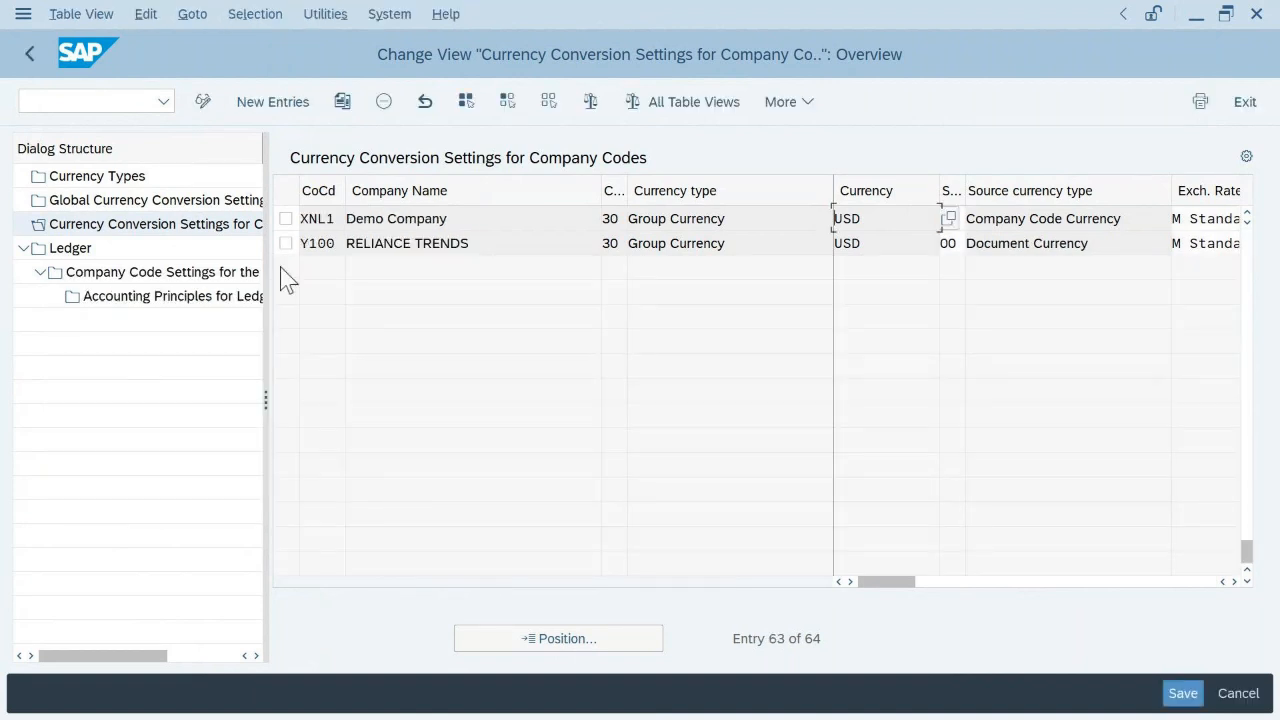
{"action": "scroll", "coordinate": [449, 357], "scroll_direction": "up", "scroll_amount": 1}
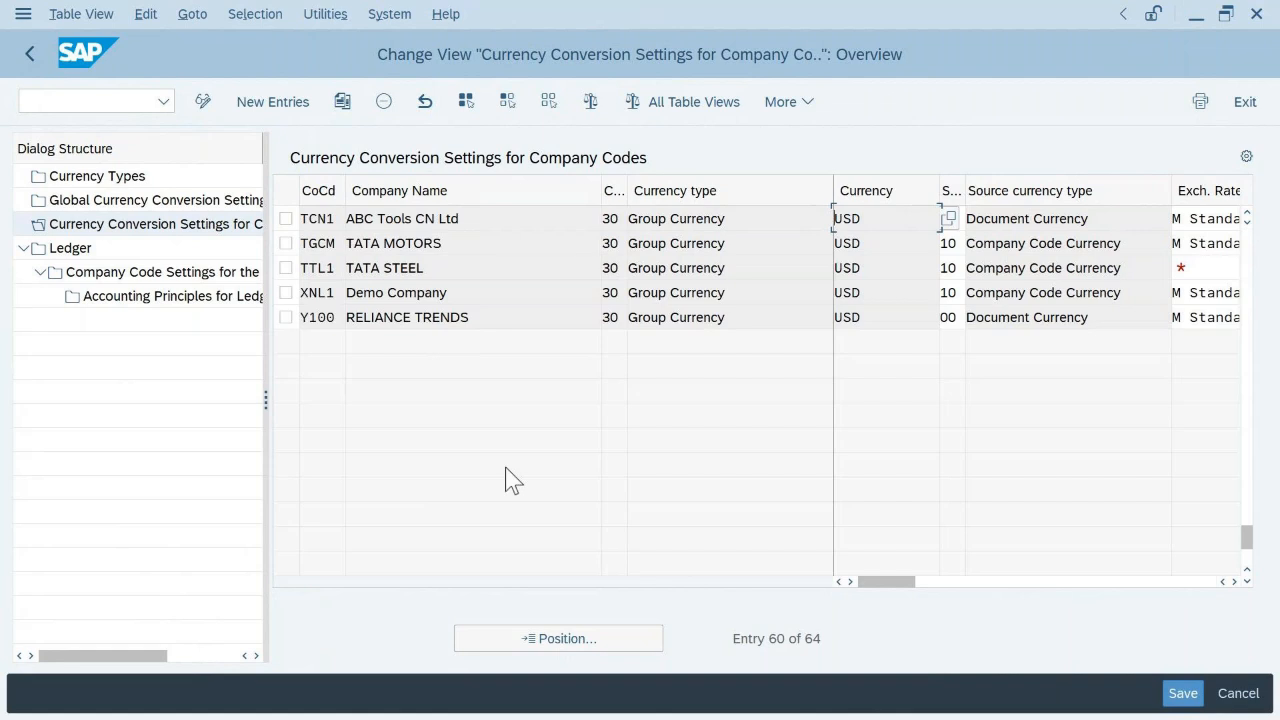
{"action": "scroll", "coordinate": [507, 470], "scroll_direction": "up", "scroll_amount": 1}
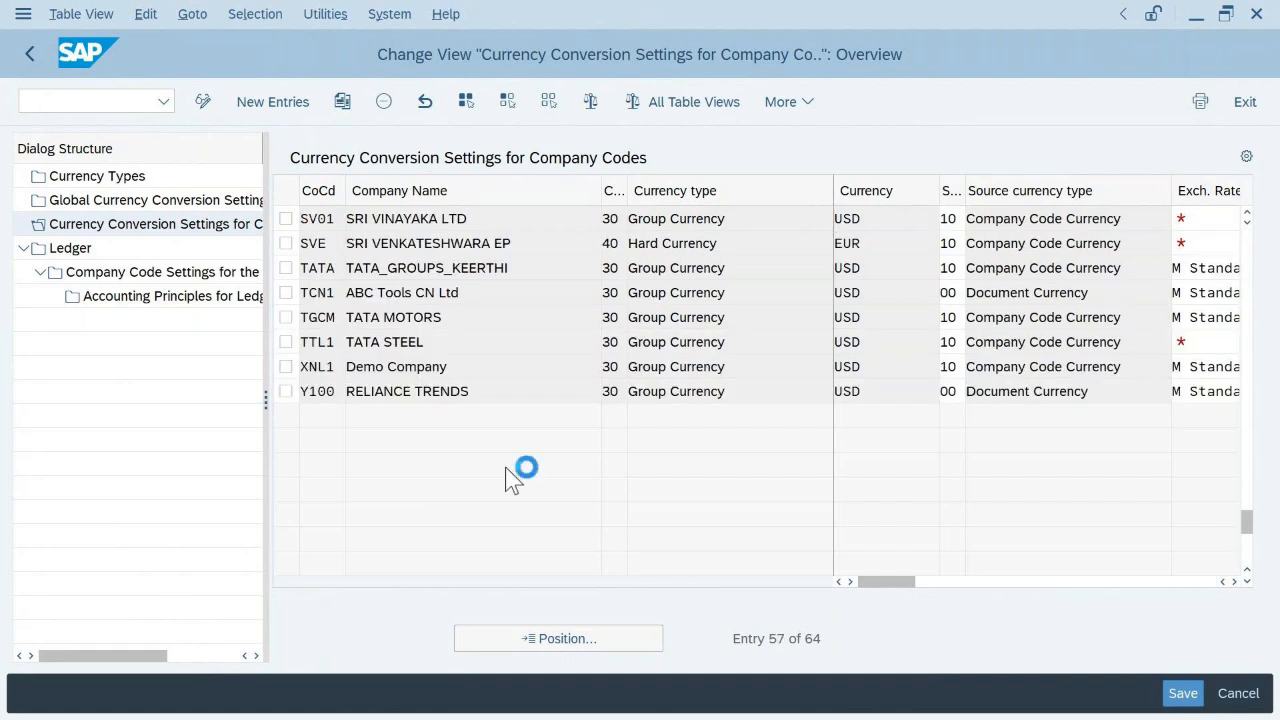
{"action": "scroll", "coordinate": [507, 472], "scroll_direction": "up", "scroll_amount": 1}
- Look up company code TUS1 in the currency conversion settings list
{"action": "left_click", "coordinate": [545, 640]}
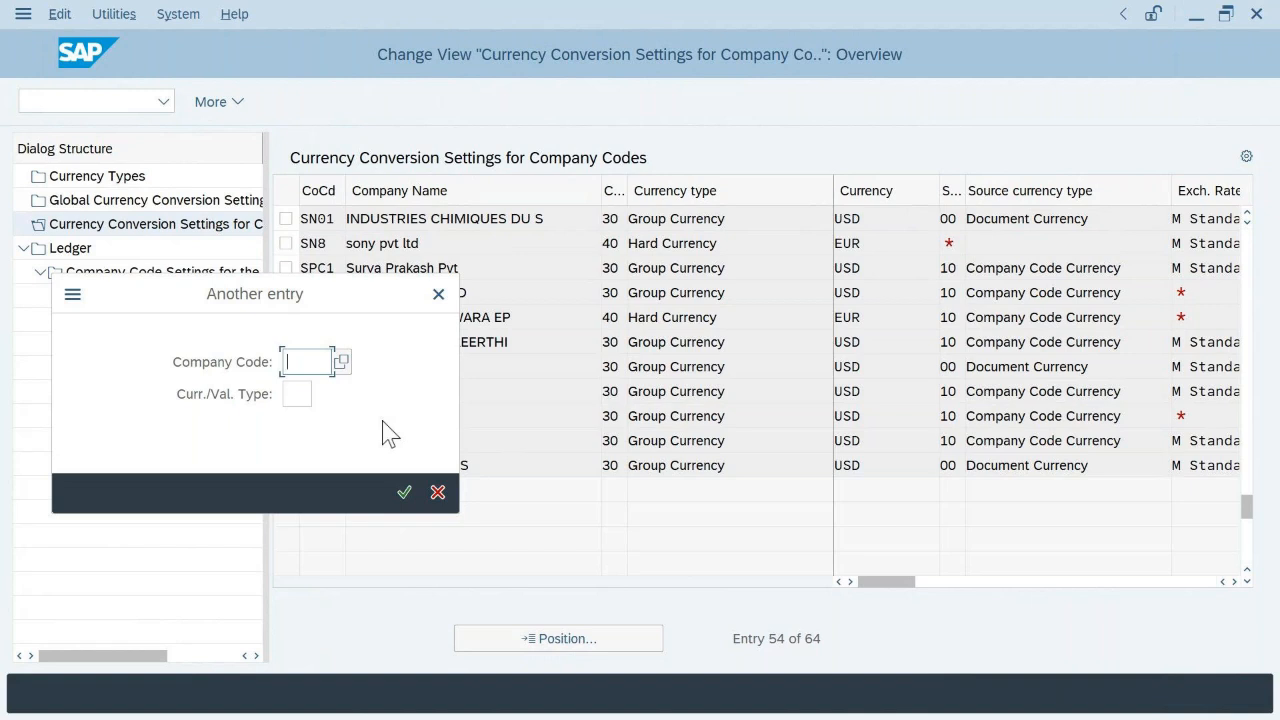
{"action": "type", "text": "T"}
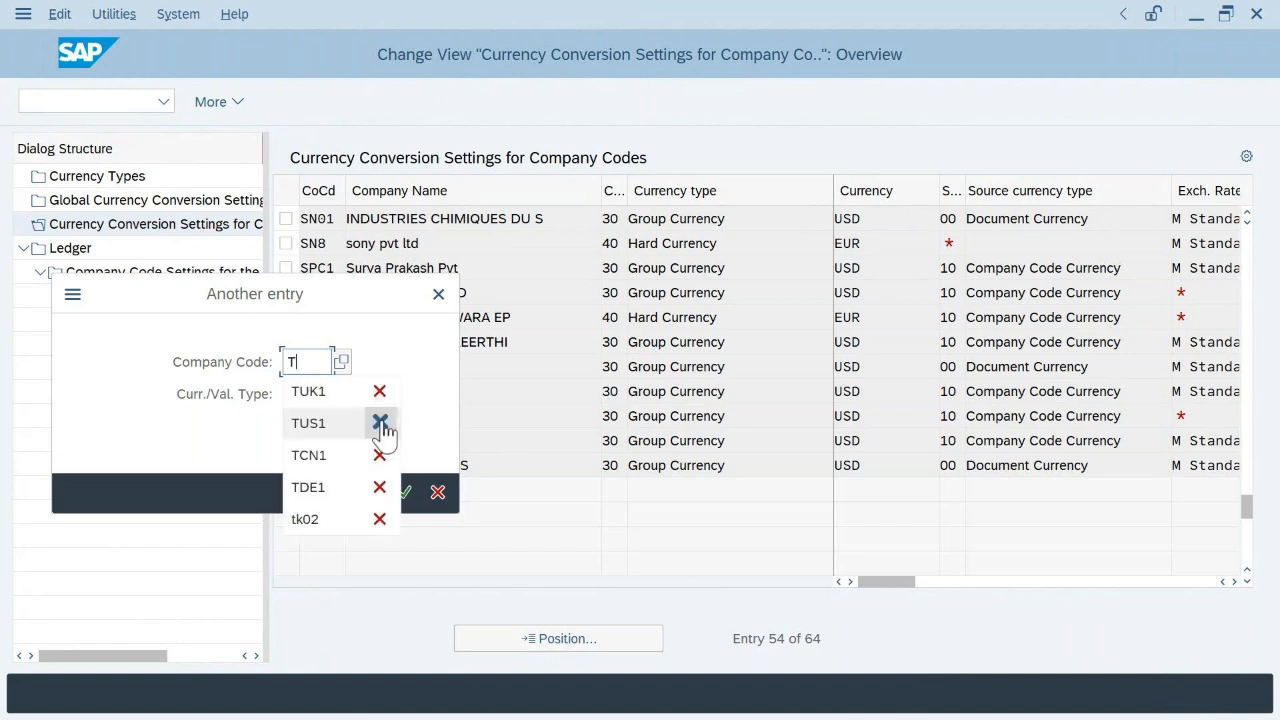
{"action": "type", "text": "US1"}
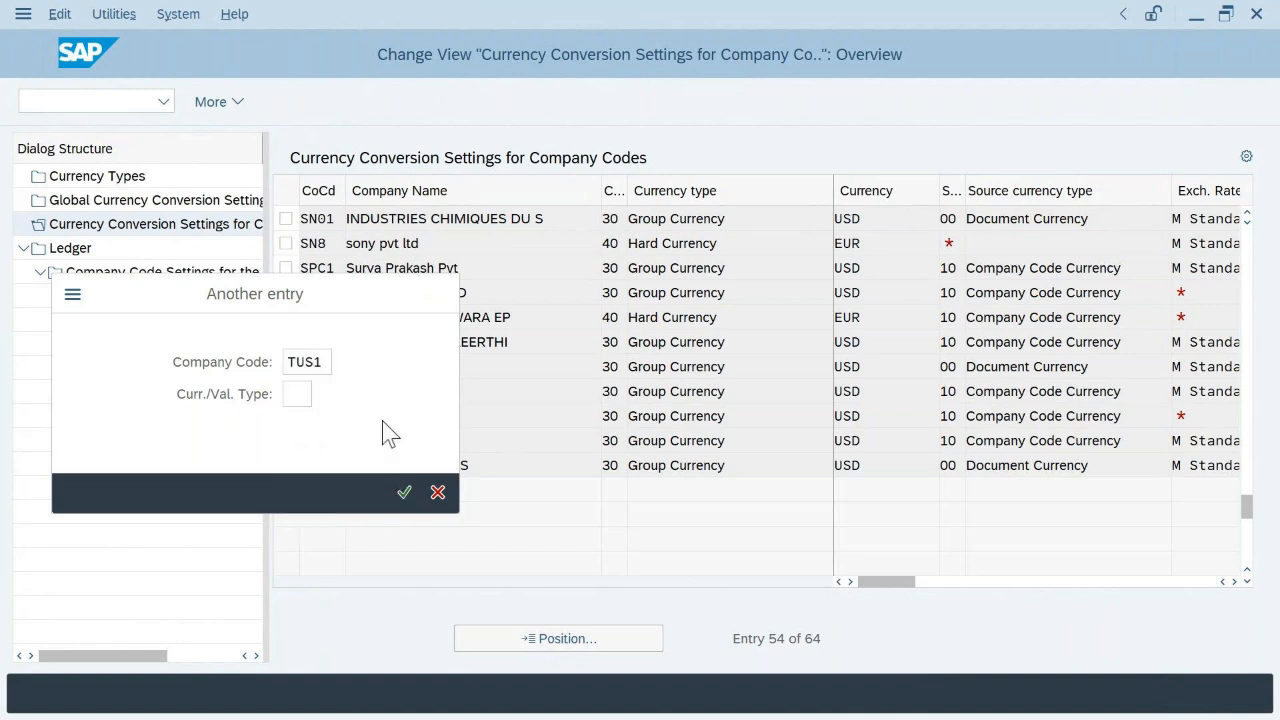
{"action": "key", "text": "Return"}
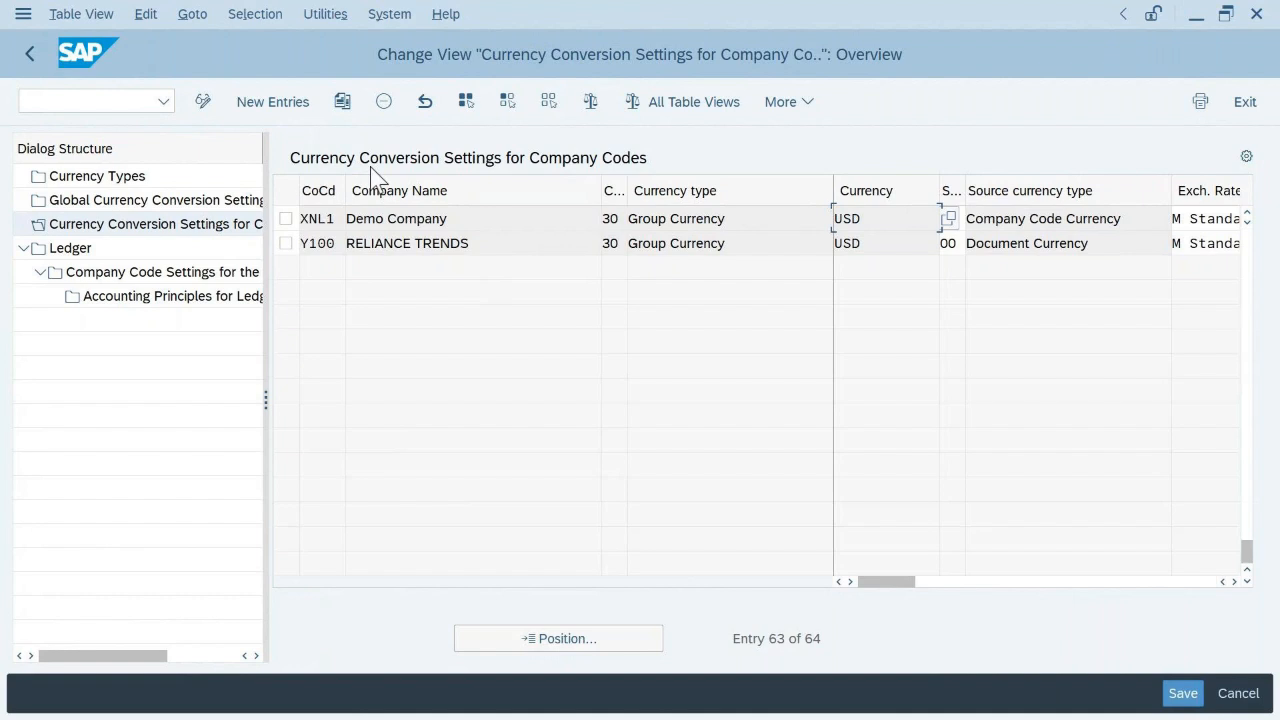
- Start a new currency conversion entry for company code TUK1 with currency type 30, Group Currency
{"action": "left_click", "coordinate": [283, 112]}
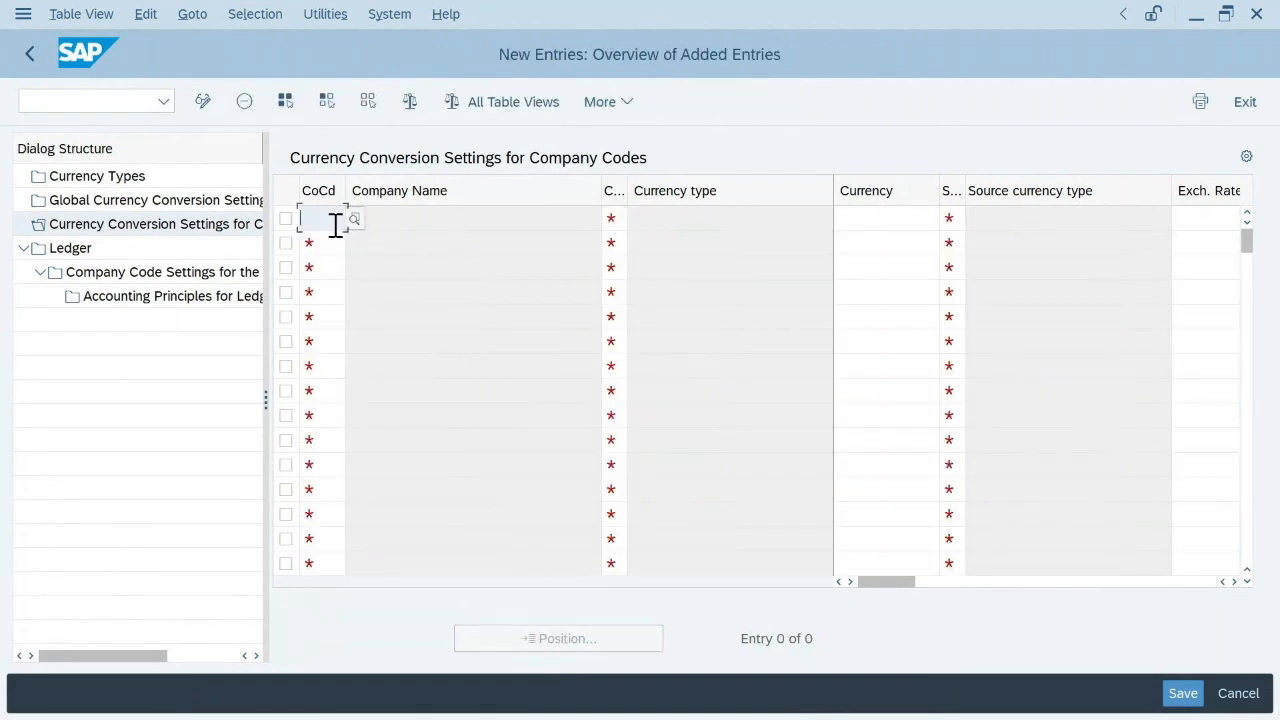
{"action": "type", "text": "TUK"}
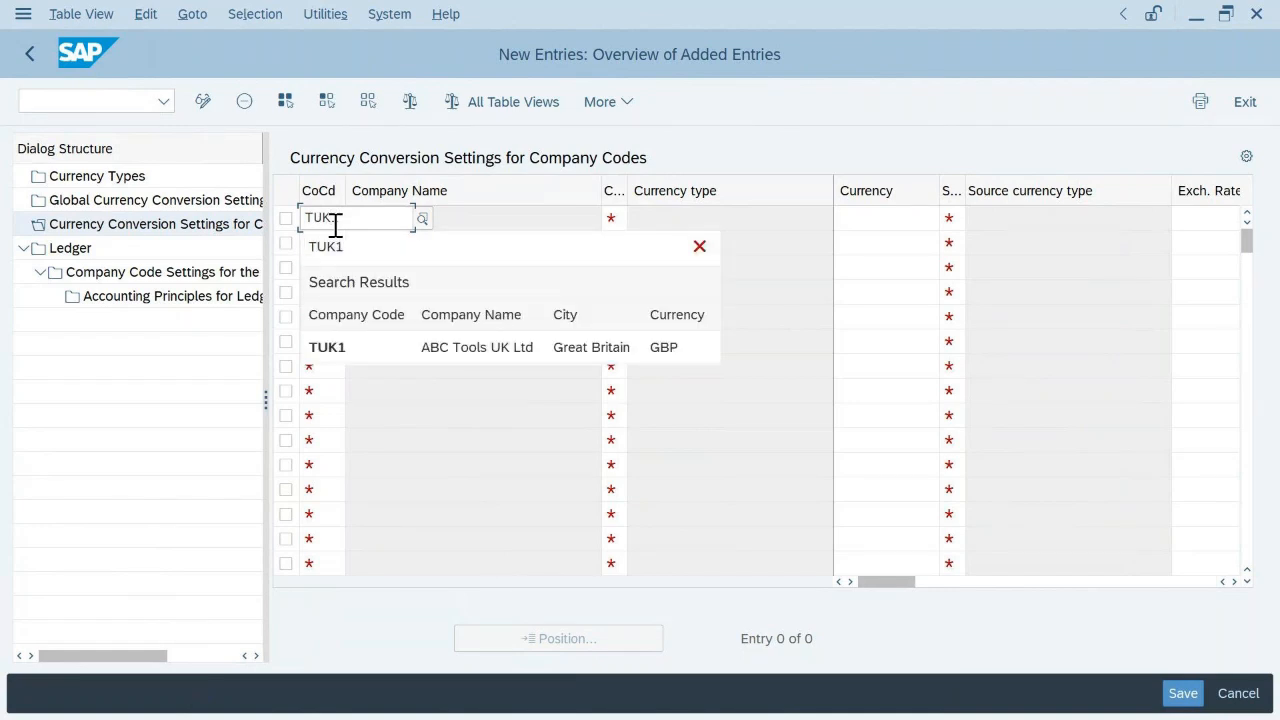
{"action": "type", "text": "1"}
{"action": "key", "text": "Tab"}
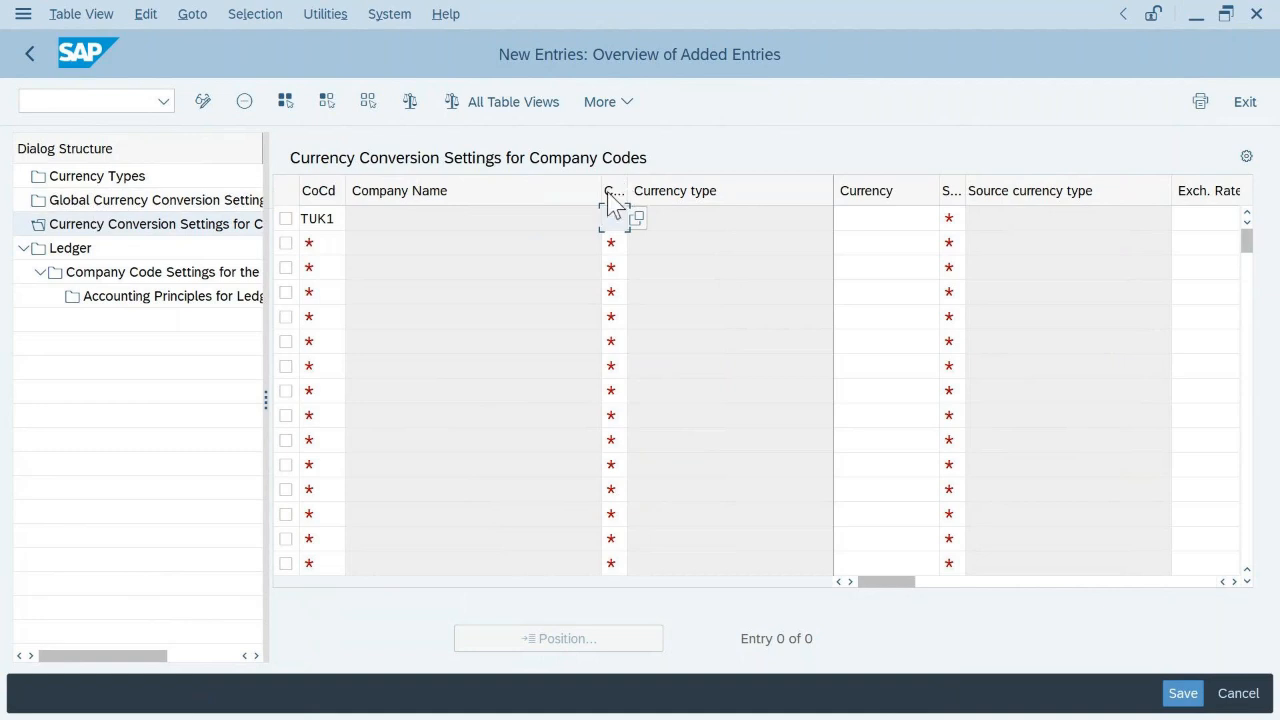
{"action": "left_click_drag", "start_coordinate": [629, 183], "coordinate": [647, 183]}
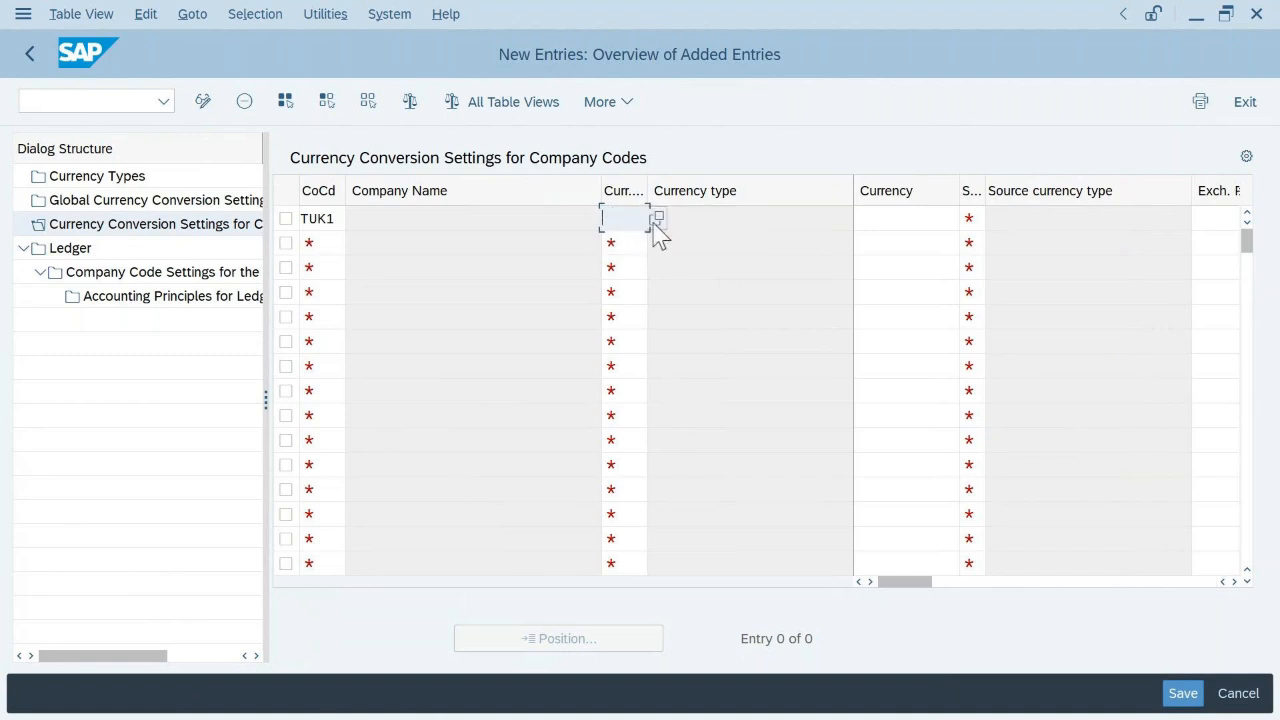
{"action": "left_click", "coordinate": [656, 226]}
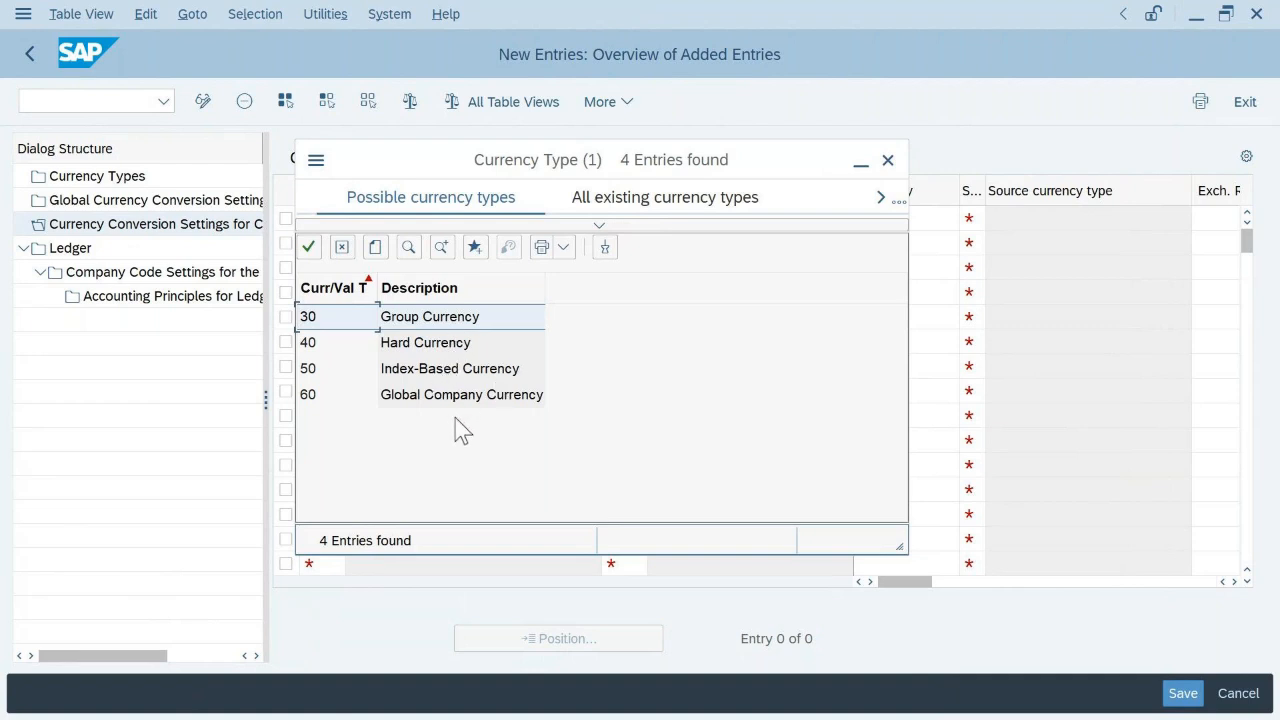
{"action": "double_click", "coordinate": [410, 316]}
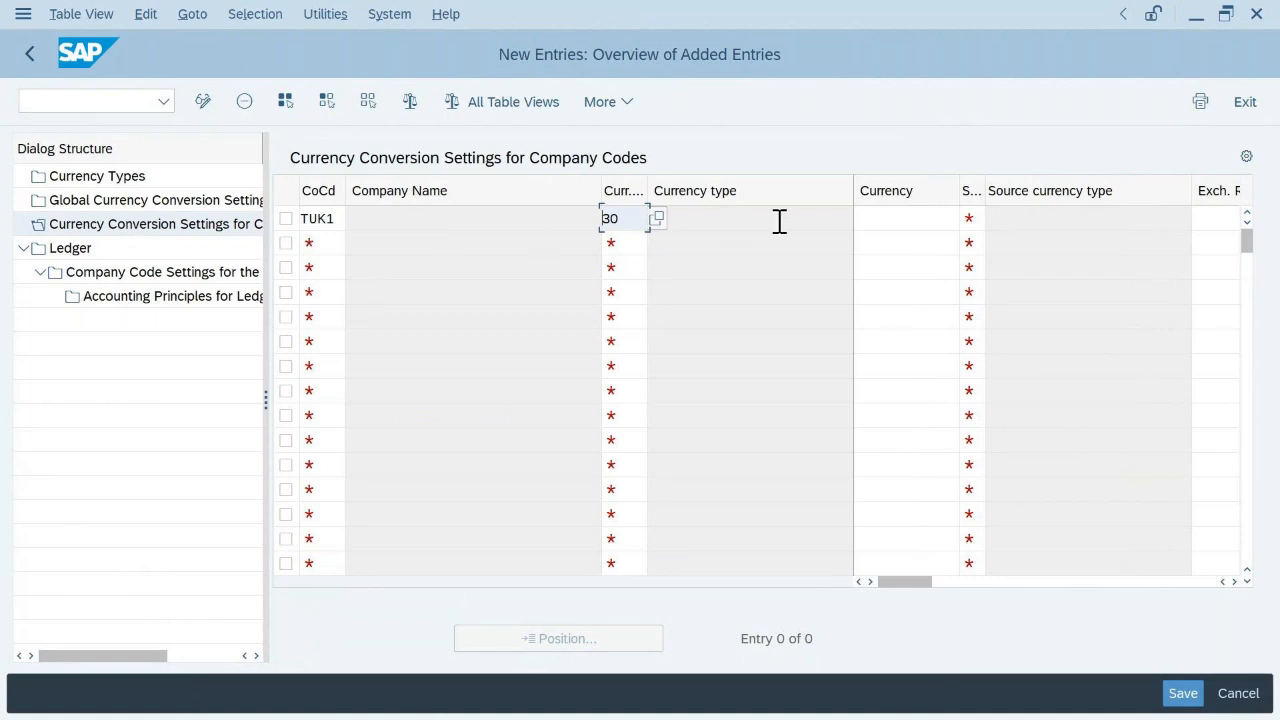
- Look through the available currency keys for the TUK1 entry down to United States Dollar and close the list without choosing
{"action": "left_click", "coordinate": [899, 224]}
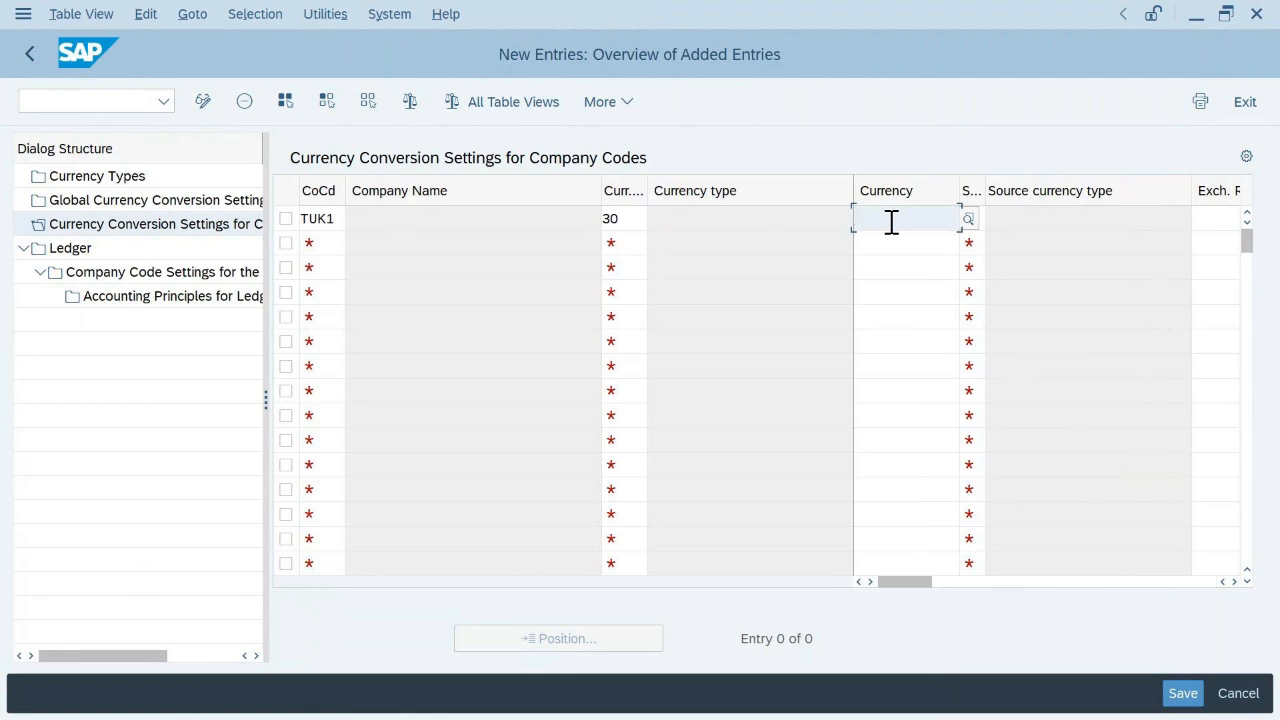
{"action": "left_click", "coordinate": [968, 219]}
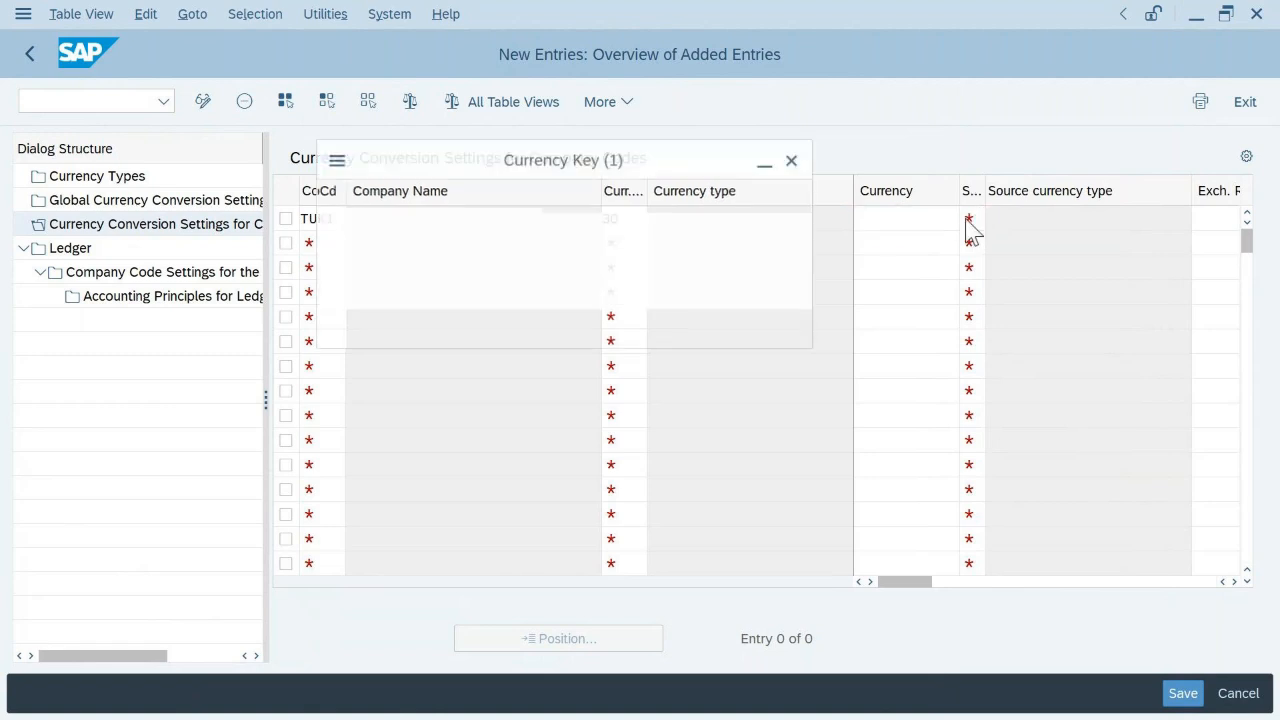
{"action": "scroll", "coordinate": [577, 383], "scroll_direction": "down", "scroll_amount": 4}
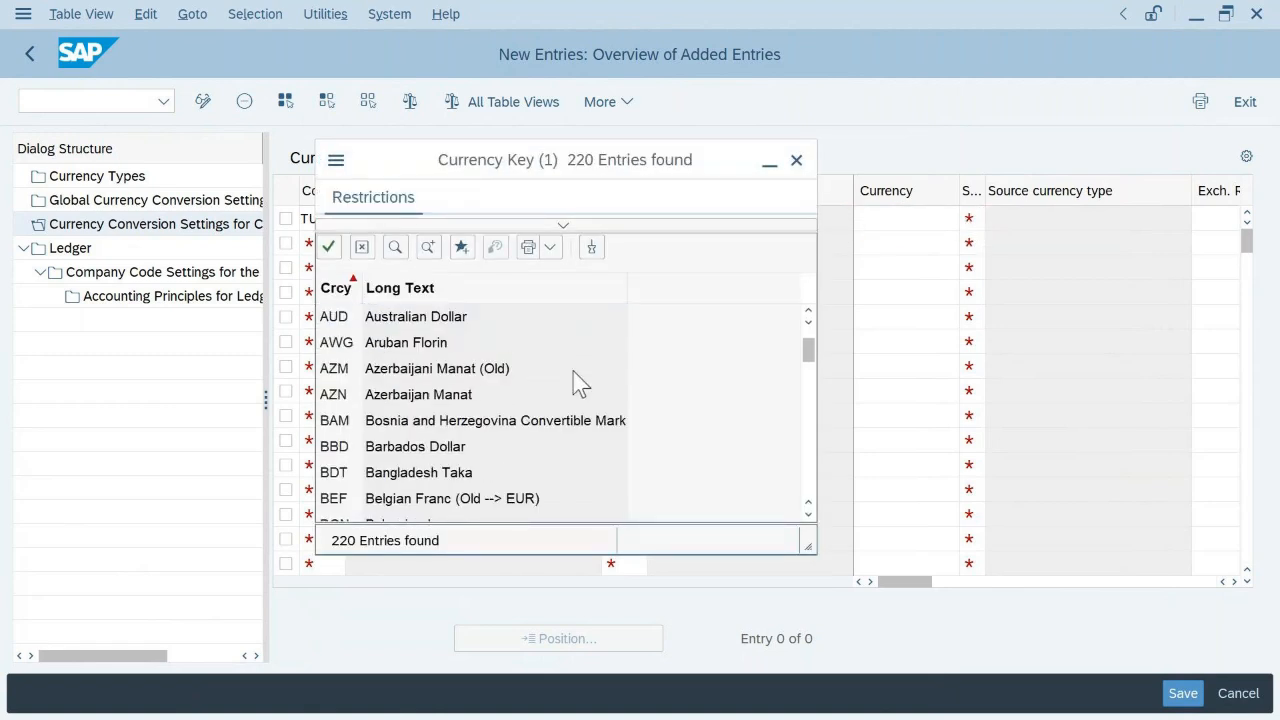
{"action": "scroll", "coordinate": [577, 383], "scroll_direction": "down", "scroll_amount": 12}
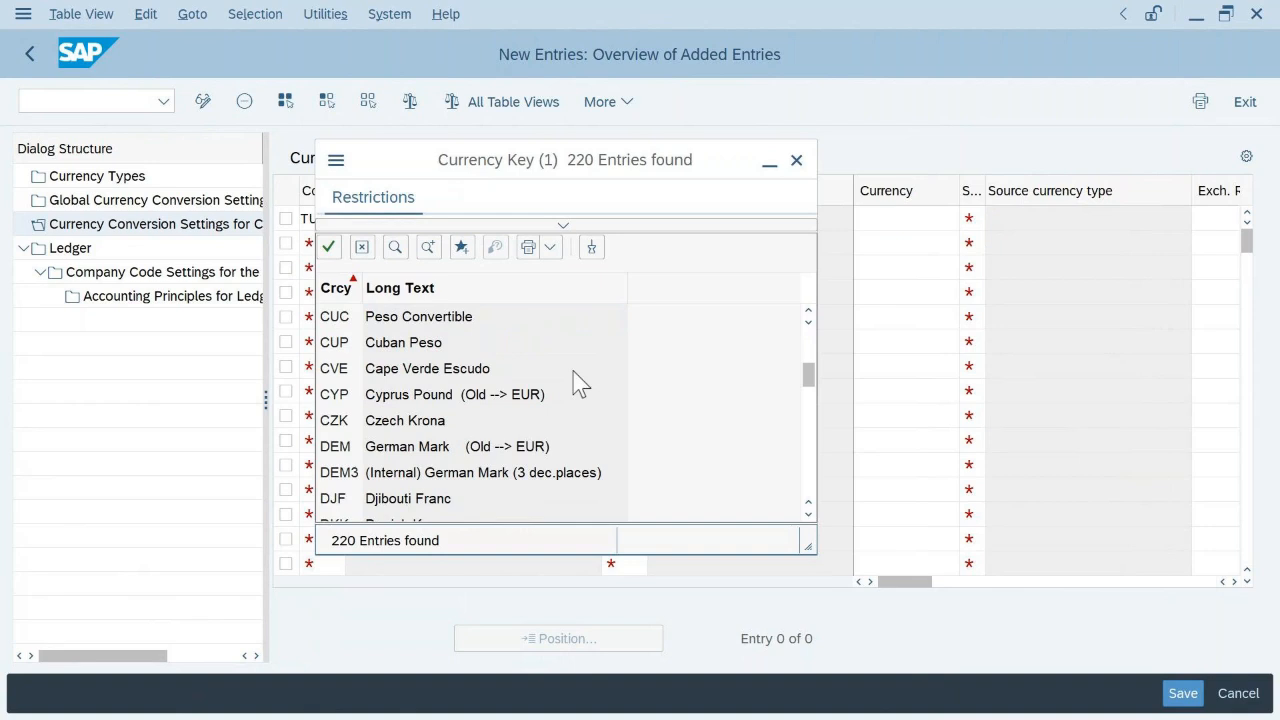
{"action": "scroll", "coordinate": [577, 383], "scroll_direction": "down", "scroll_amount": 3}
{"action": "scroll", "coordinate": [577, 383], "scroll_direction": "down", "scroll_amount": 5}
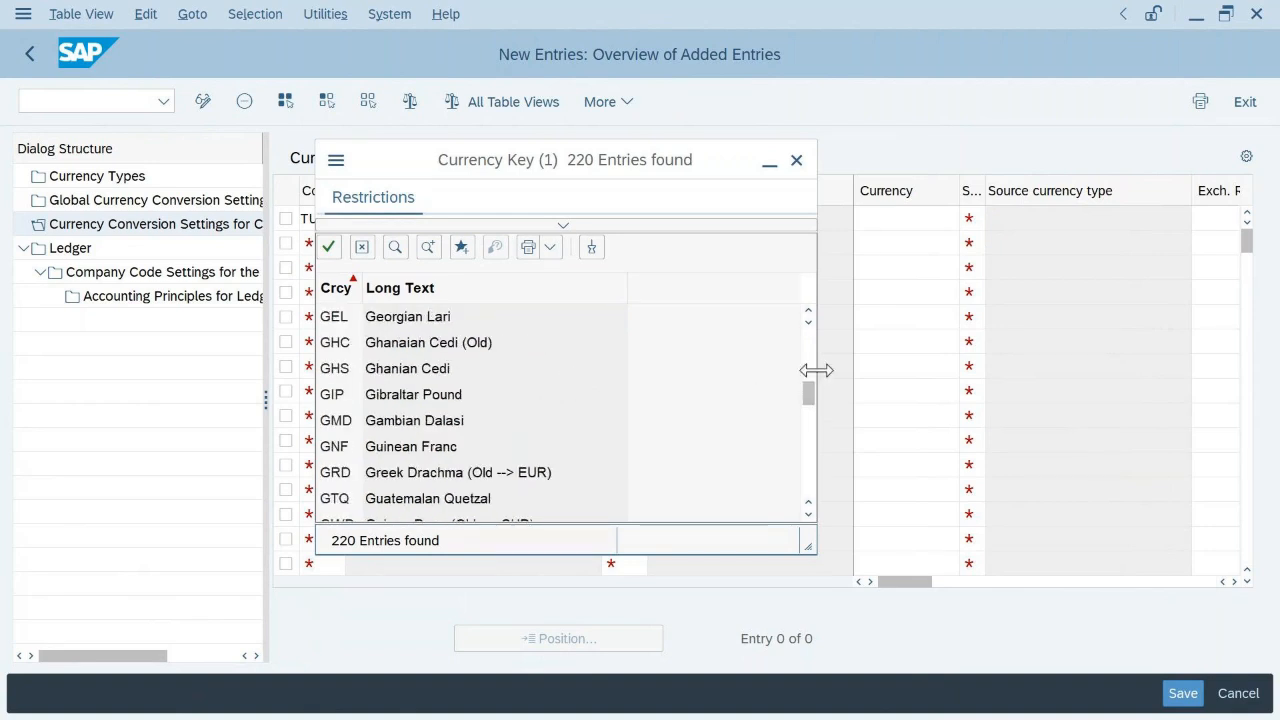
{"action": "left_click_drag", "start_coordinate": [810, 386], "coordinate": [808, 485]}
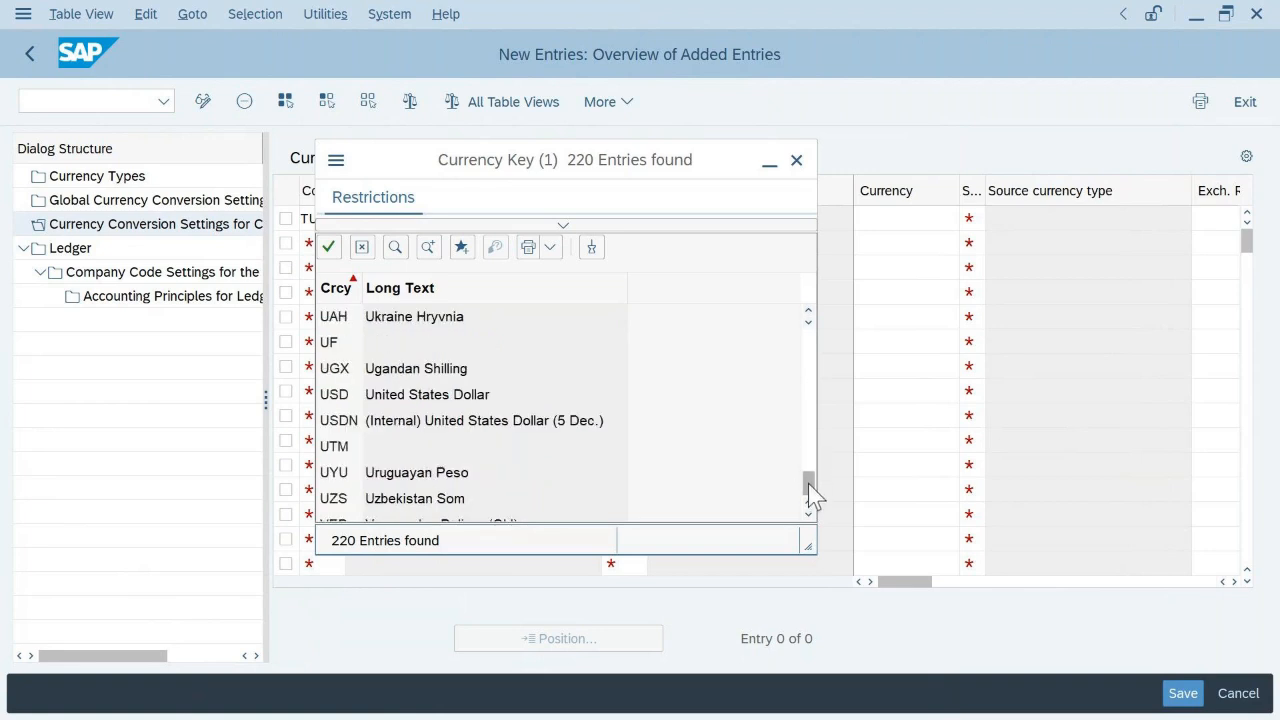
{"action": "left_click", "coordinate": [797, 161]}
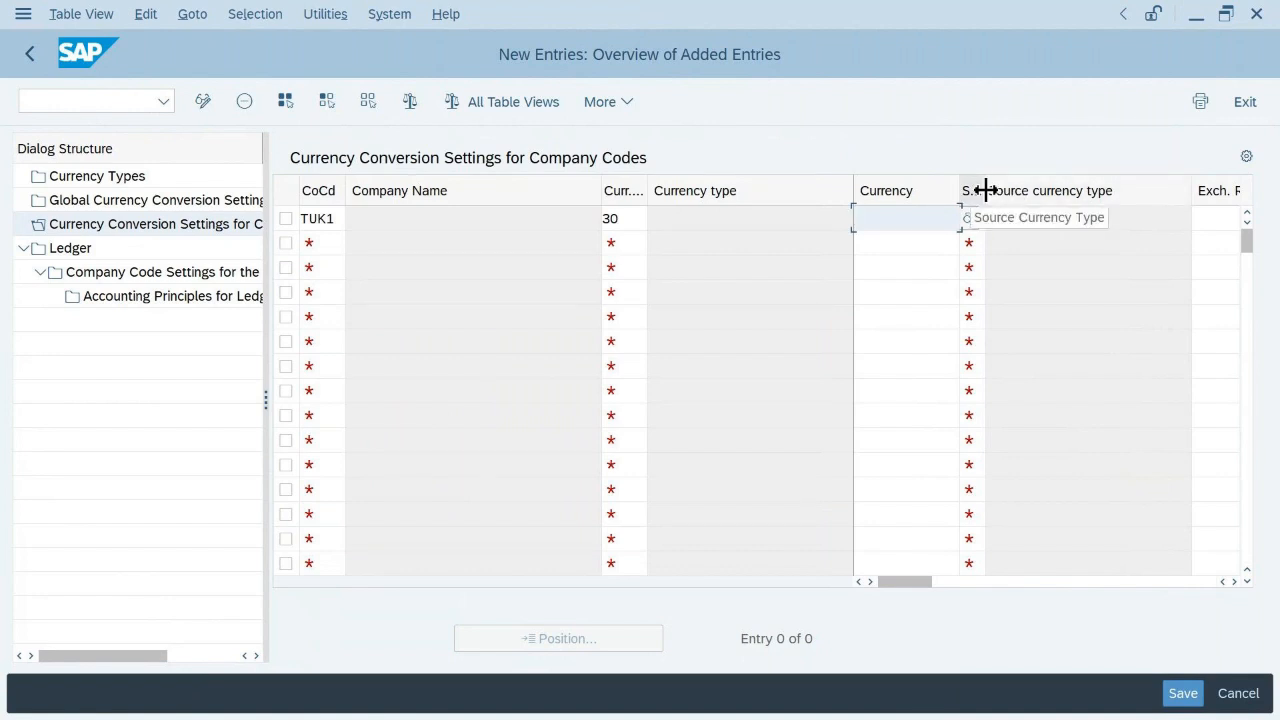
- Widen the source currency type column and set the TUK1 entry's source currency type to 10, Company Code Currency
{"action": "left_click_drag", "start_coordinate": [985, 190], "coordinate": [1000, 189]}
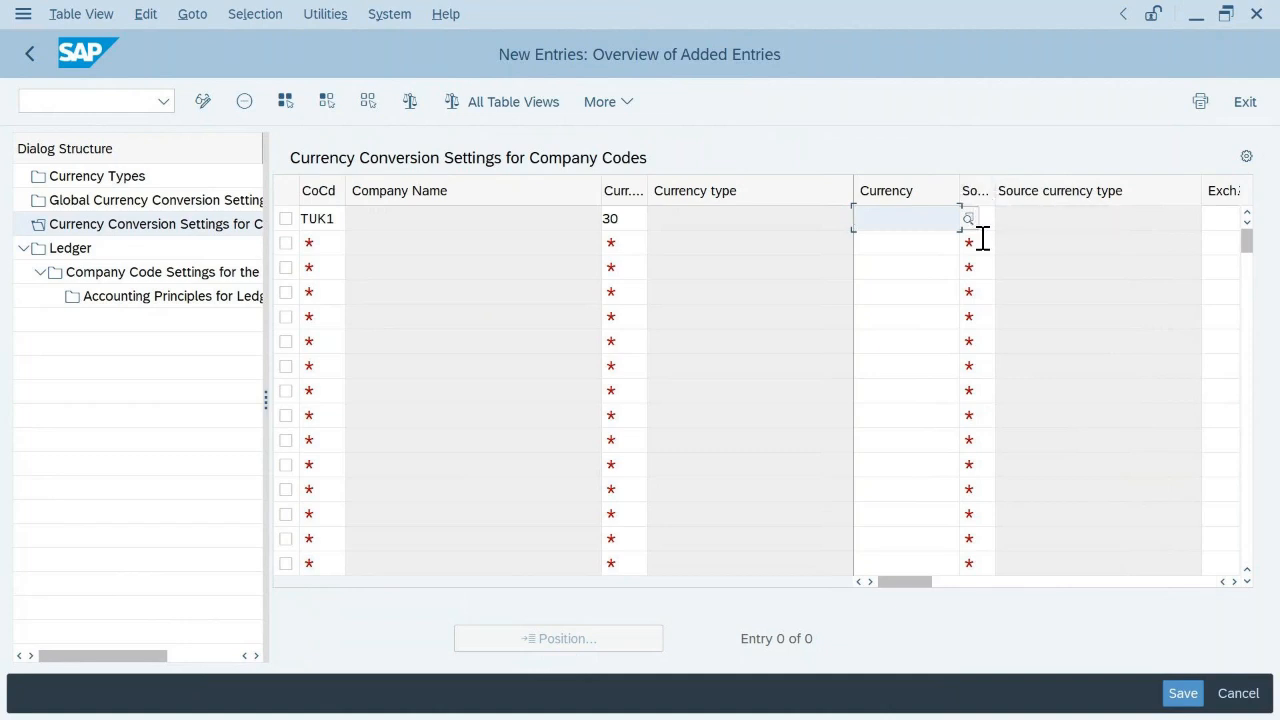
{"action": "left_click", "coordinate": [984, 217]}
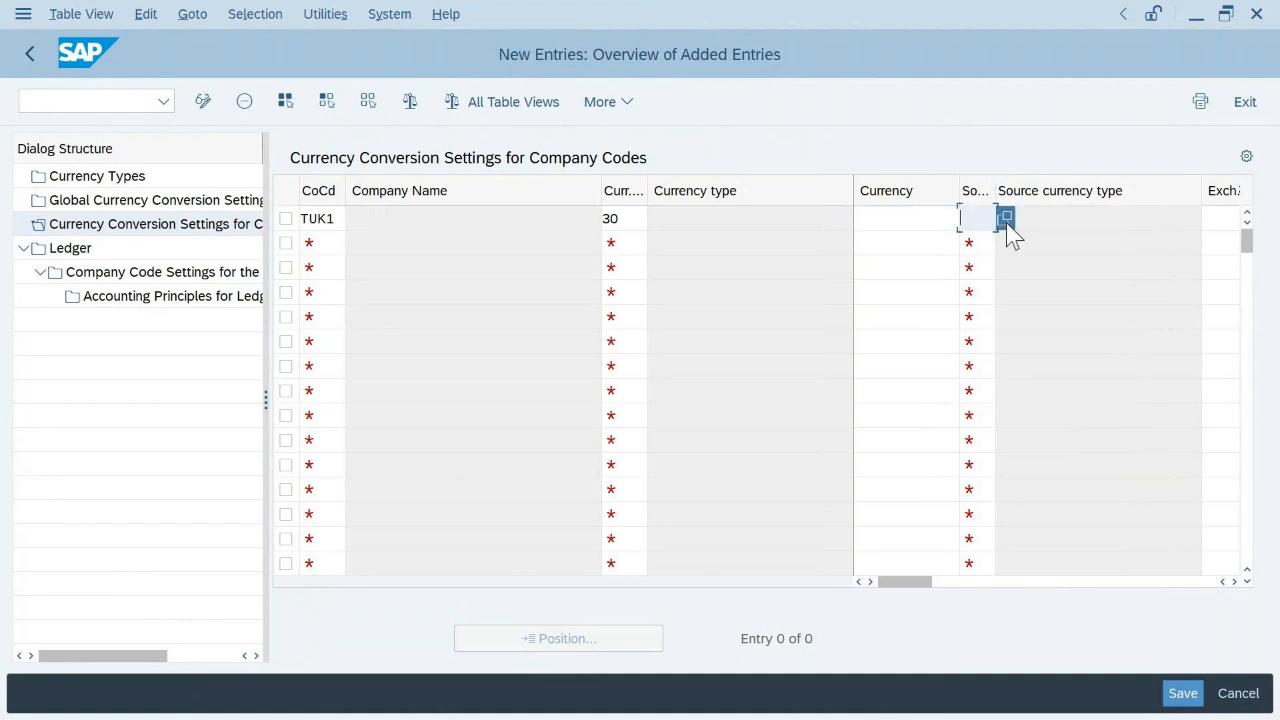
{"action": "left_click", "coordinate": [1006, 218]}
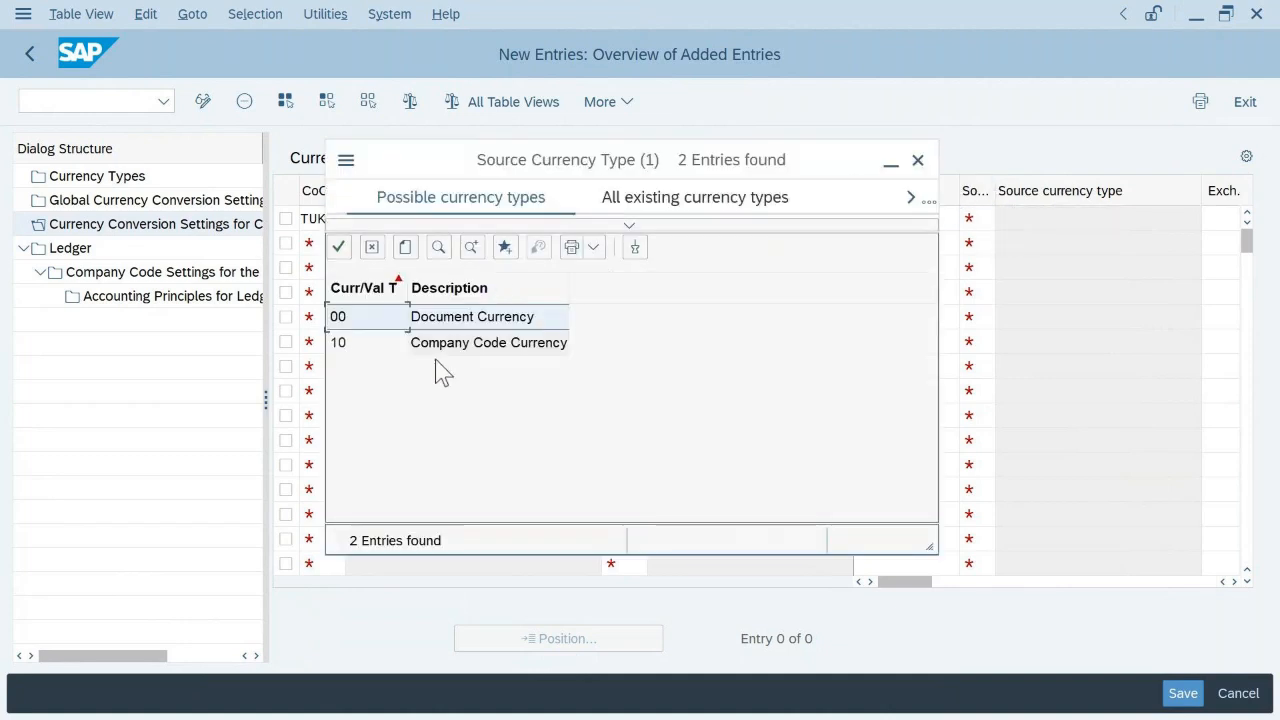
{"action": "left_click", "coordinate": [452, 350]}
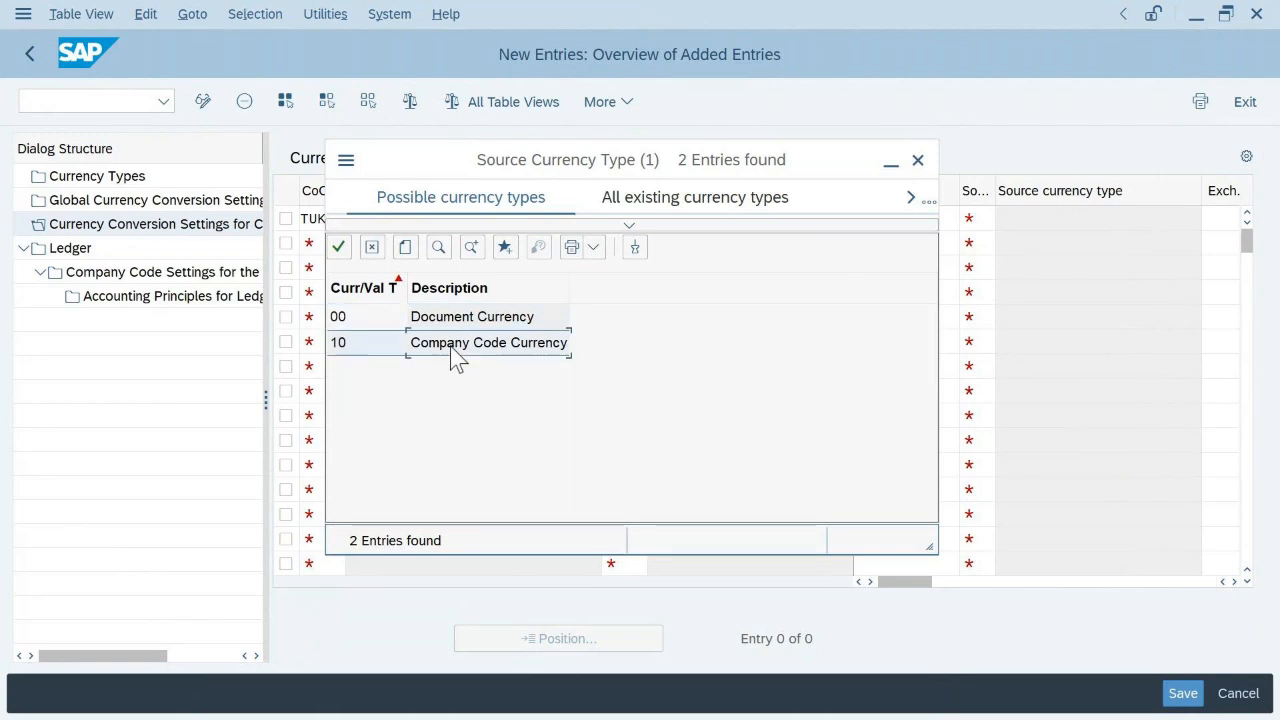
{"action": "double_click", "coordinate": [452, 350]}
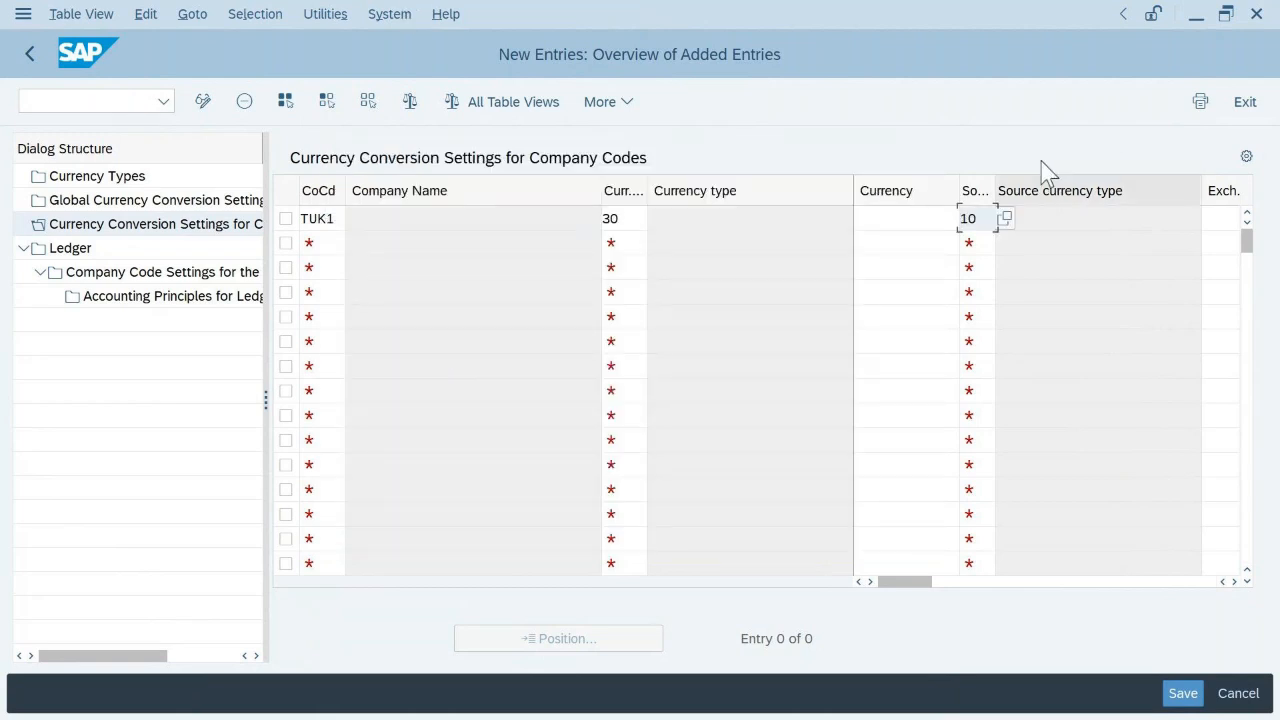
- Set the TUK1 entry's exchange rate type to M, Standard translation at average rate, and its translation date type to Translation date
{"action": "left_click_drag", "start_coordinate": [912, 582], "coordinate": [1137, 610]}
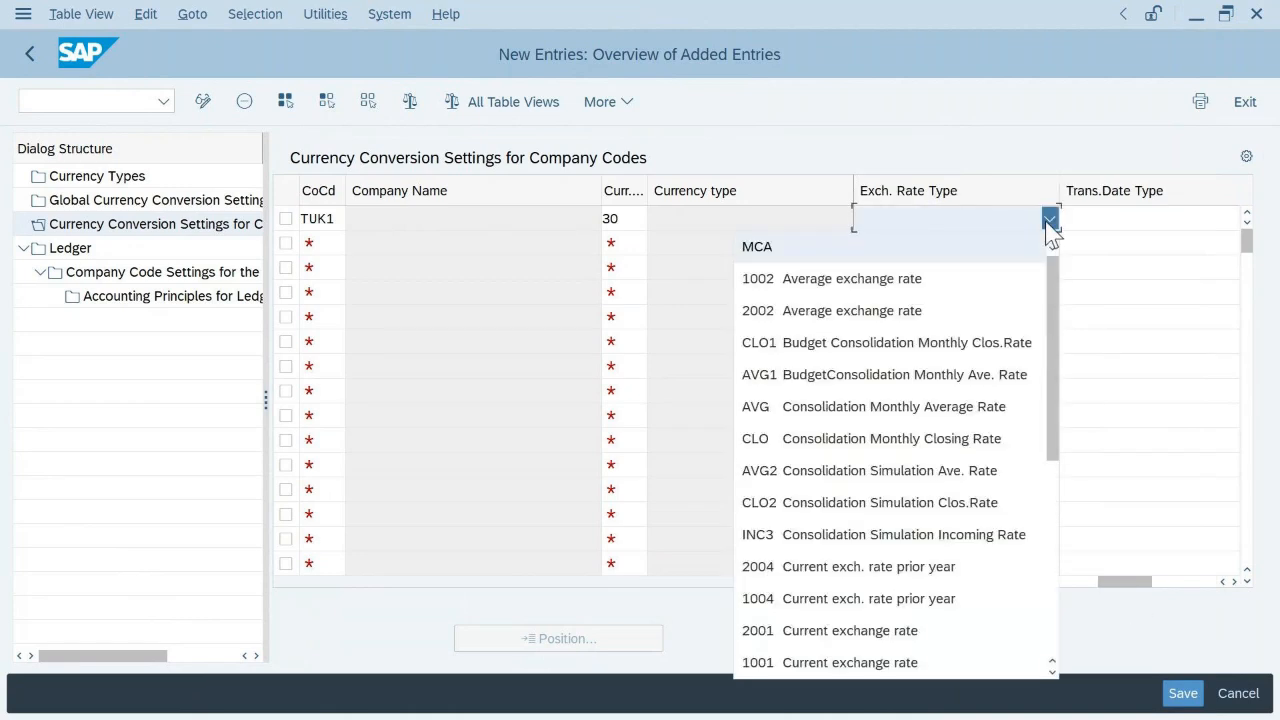
{"action": "scroll", "coordinate": [950, 428], "scroll_direction": "down", "scroll_amount": 5}
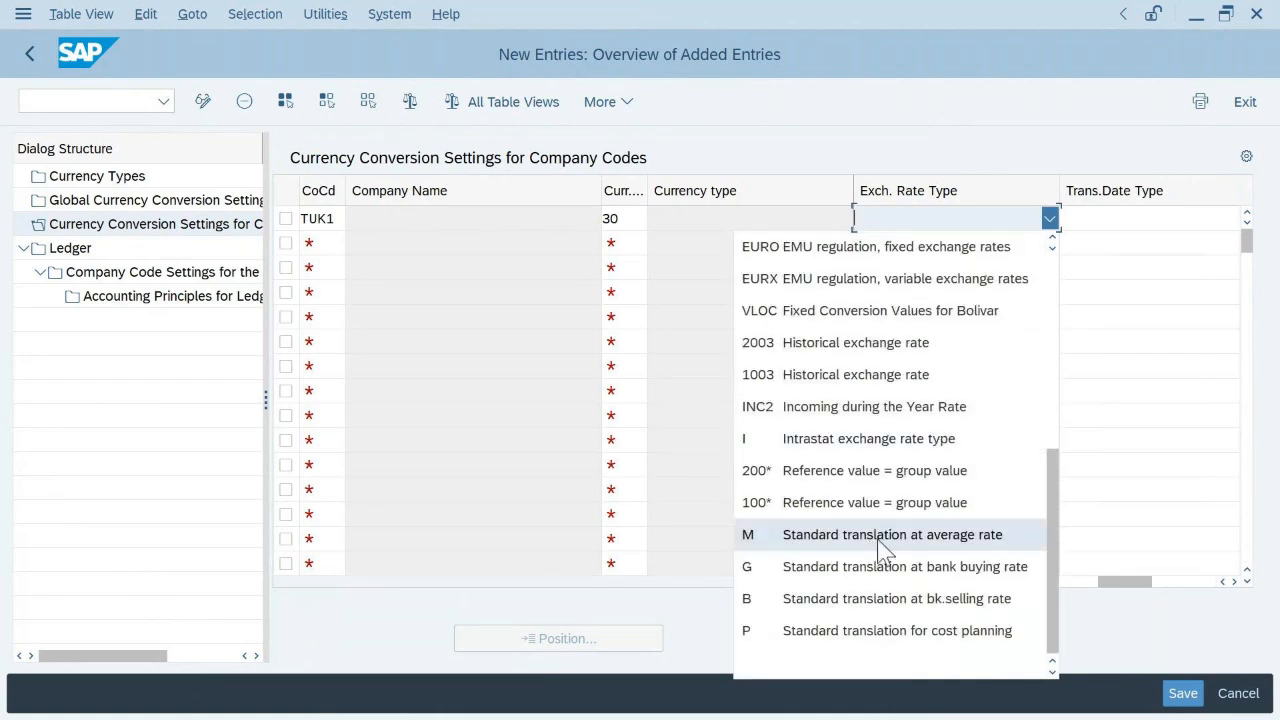
{"action": "left_click", "coordinate": [883, 536]}
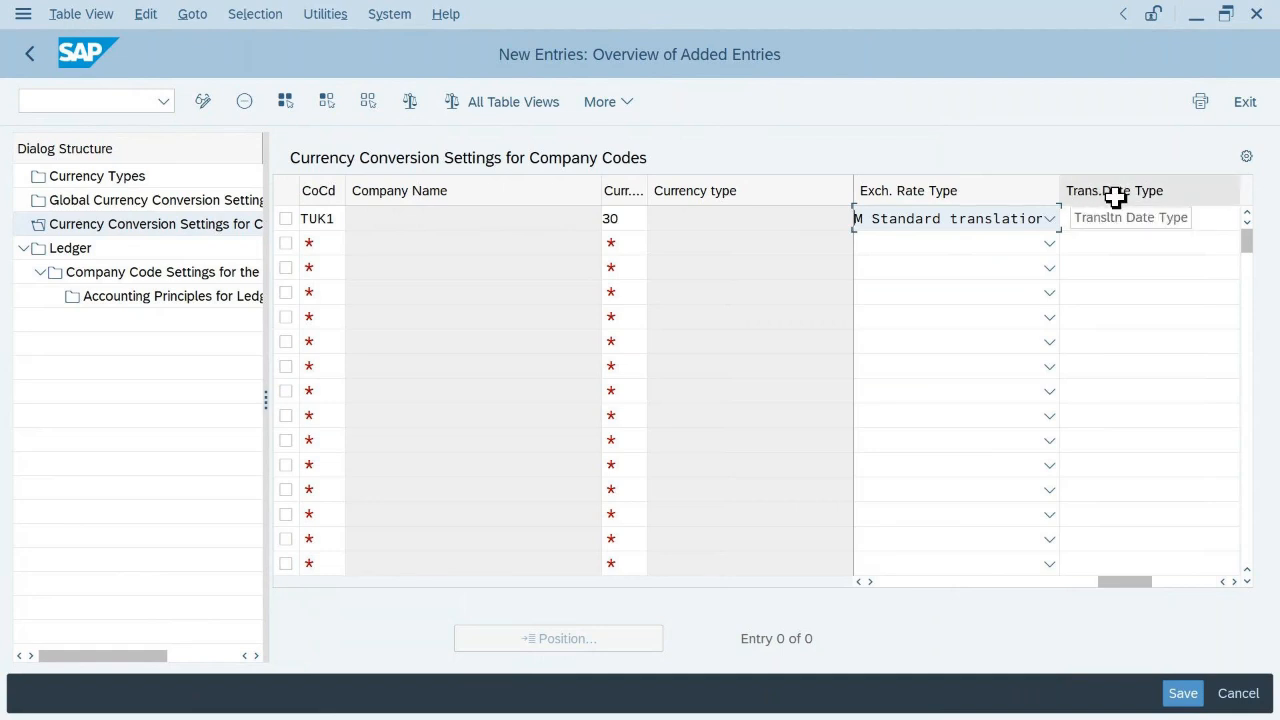
{"action": "left_click", "coordinate": [1163, 220]}
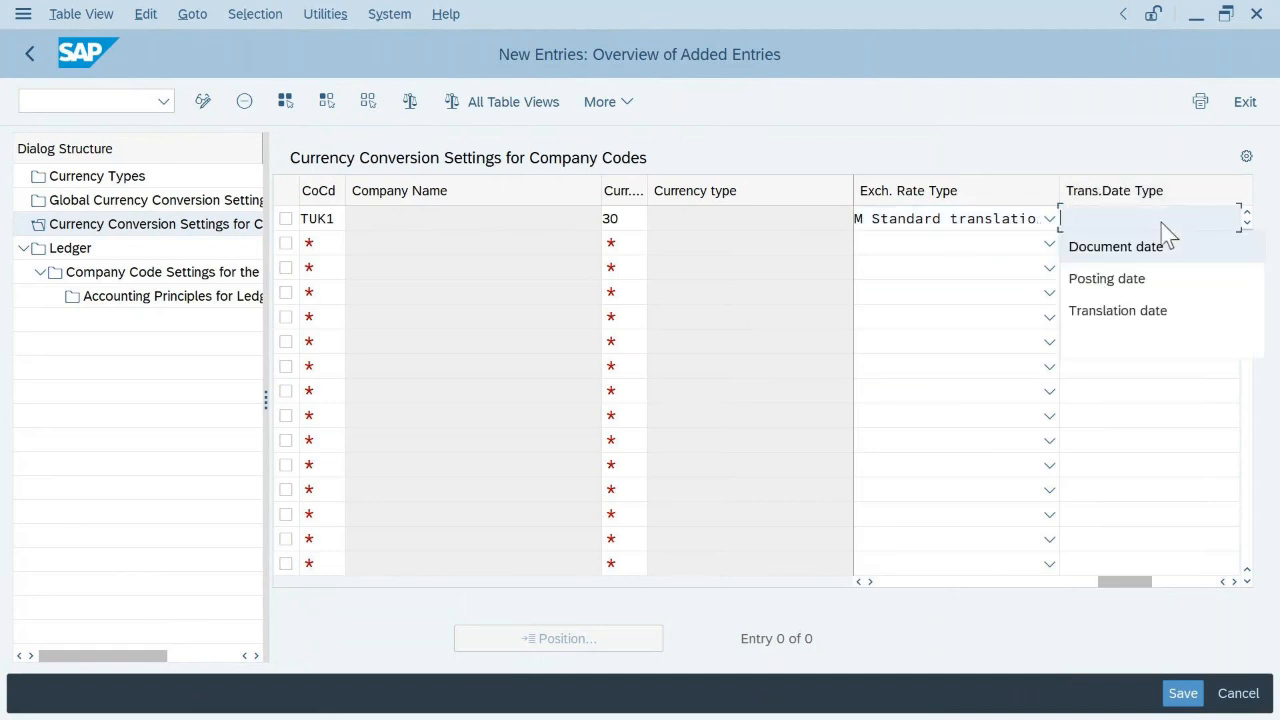
{"action": "left_click", "coordinate": [1133, 312]}
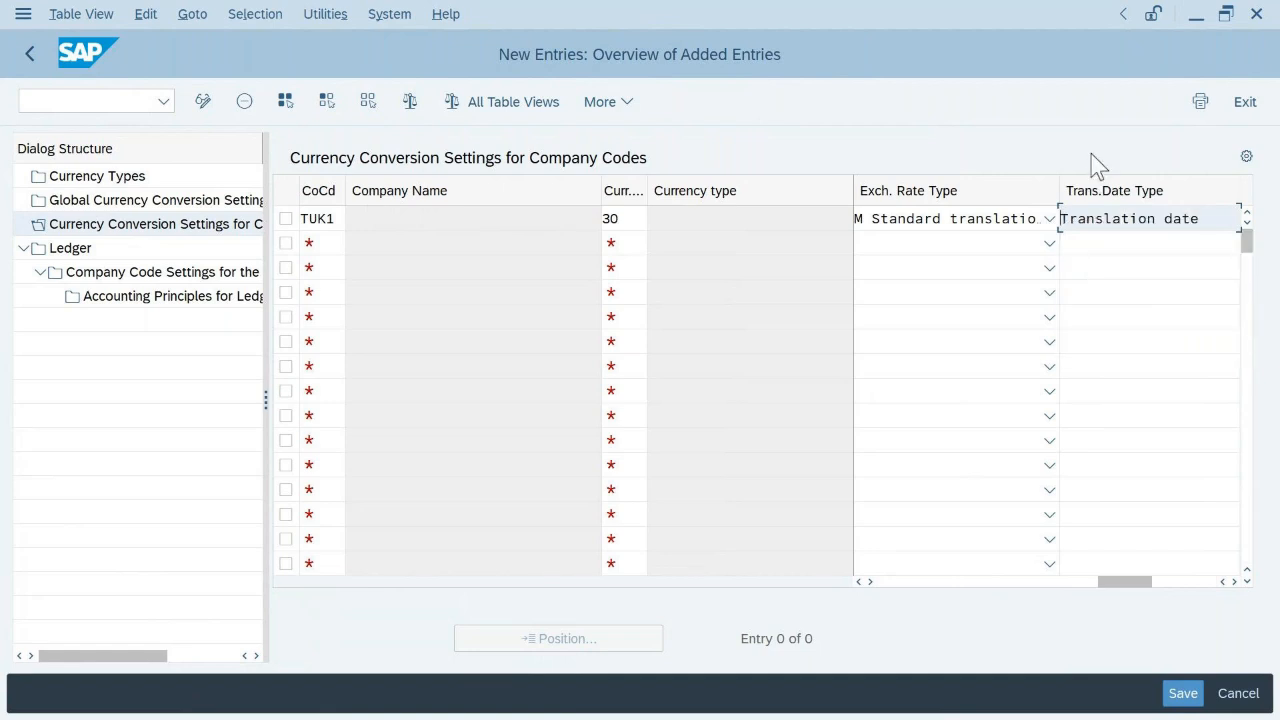
- Add an entry for company code TUS1 with currency type 30 and source currency type 10
{"action": "left_click", "coordinate": [322, 244]}
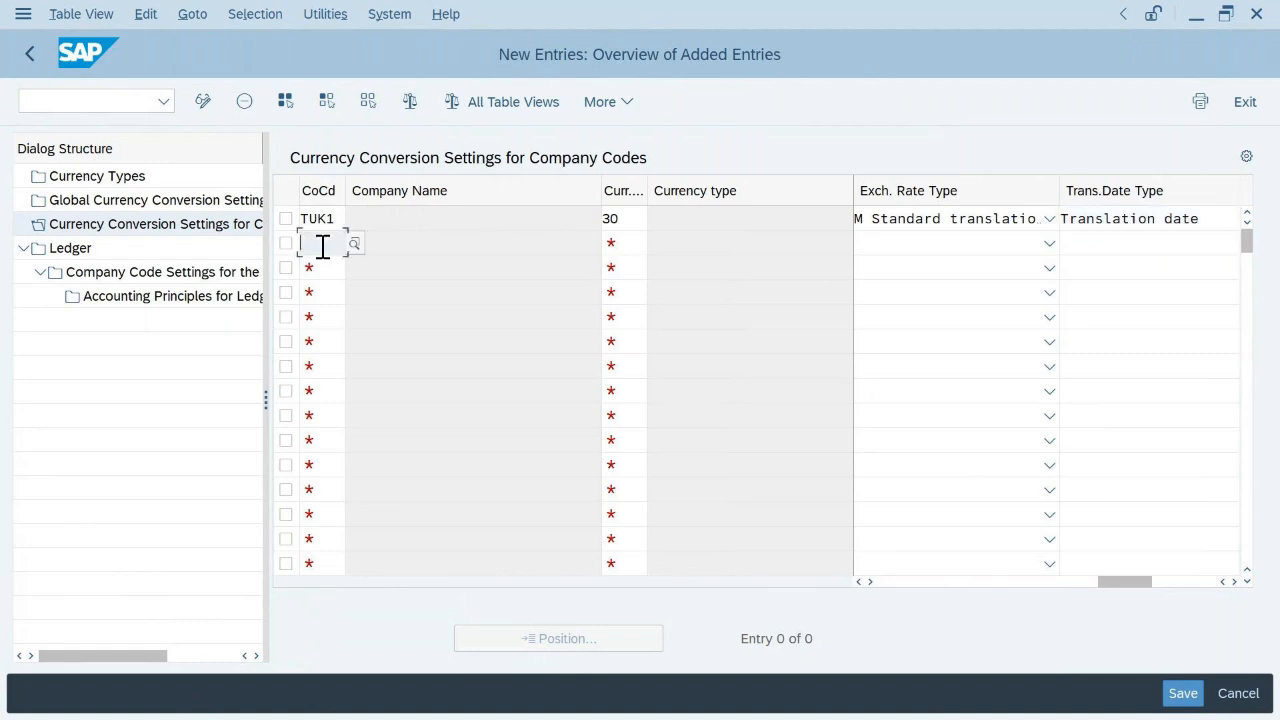
{"action": "type", "text": "T"}
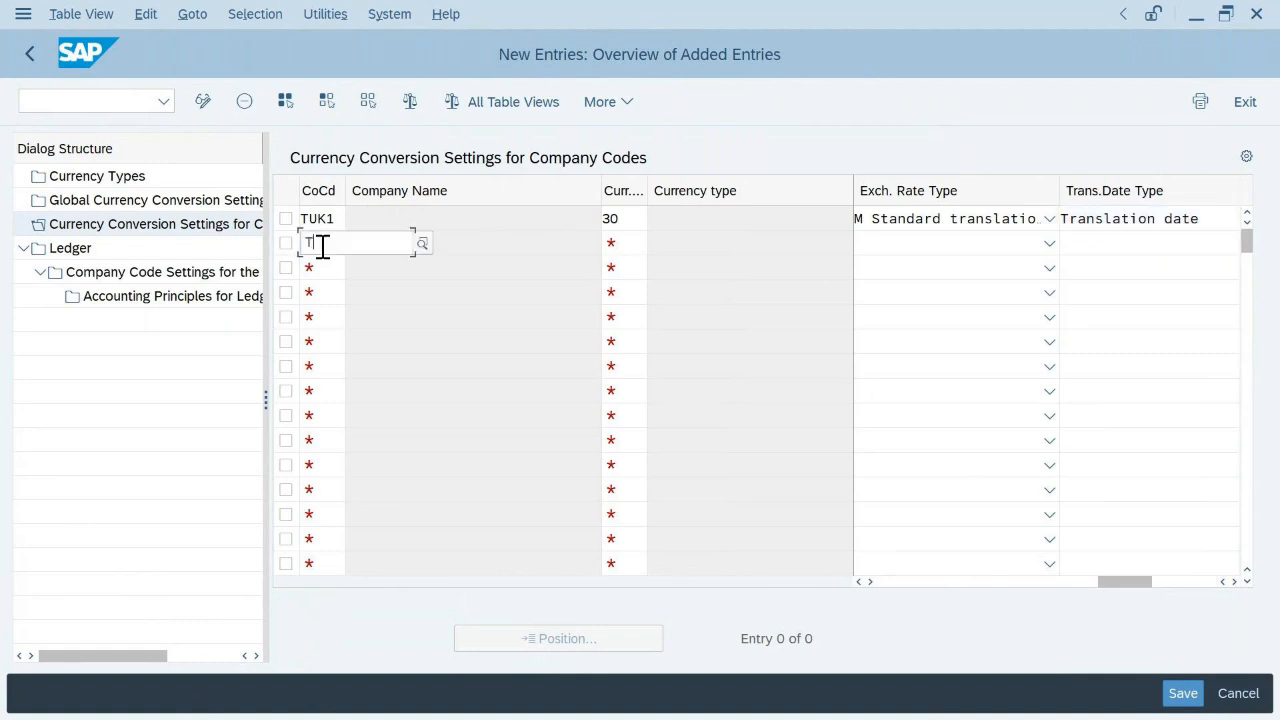
{"action": "type", "text": "US1"}
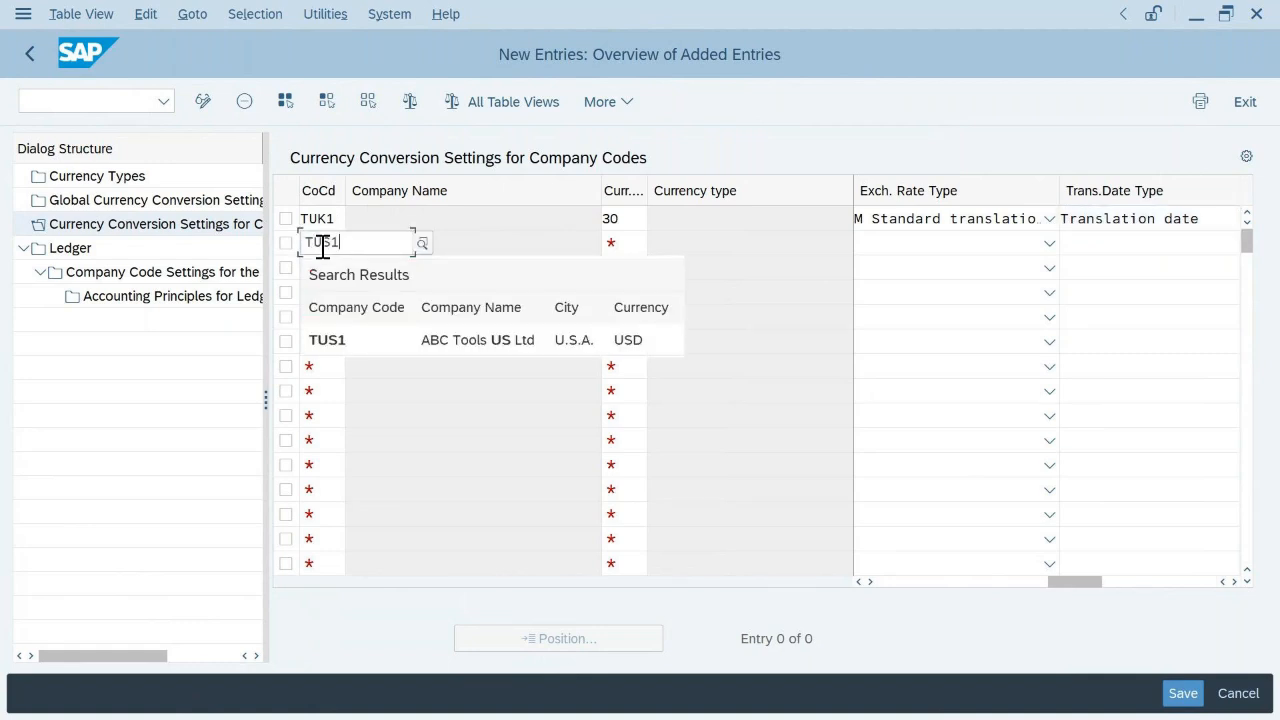
{"action": "key", "text": "Tab"}
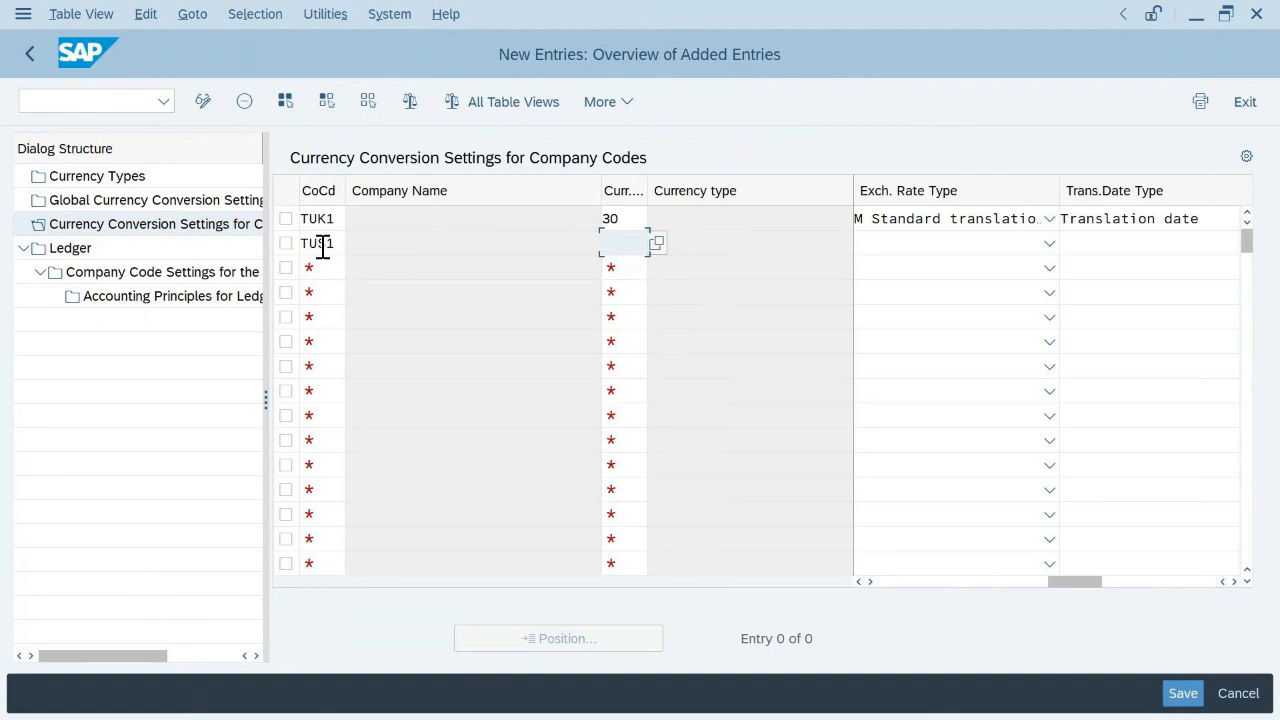
{"action": "type", "text": "30"}
{"action": "key", "text": "Tab"}
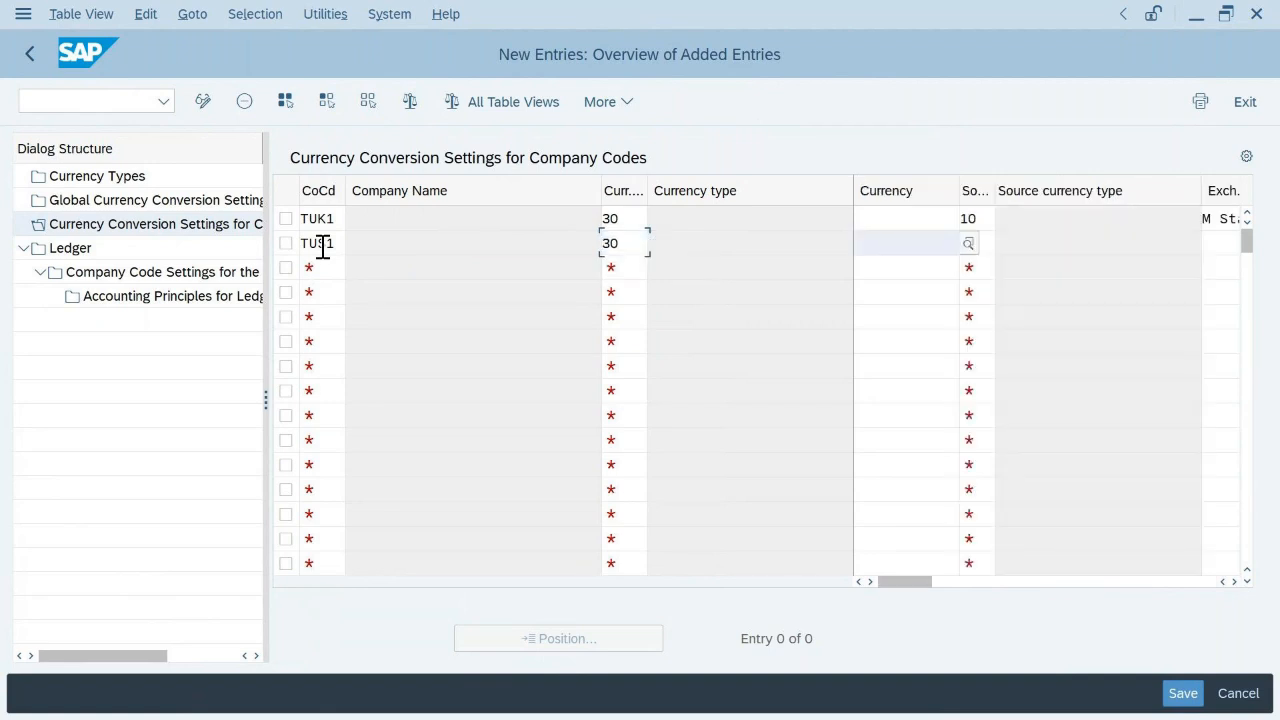
{"action": "key", "text": "Tab"}
{"action": "type", "text": "10"}
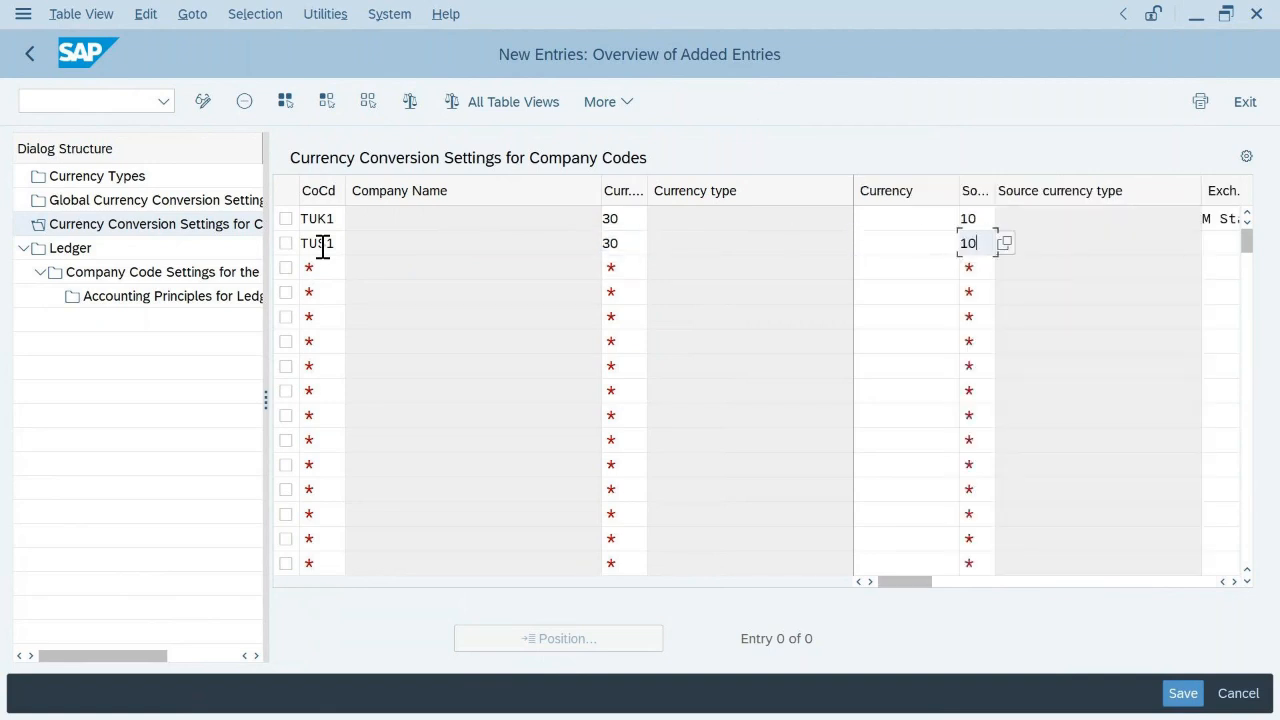
{"action": "key", "text": "Tab"}
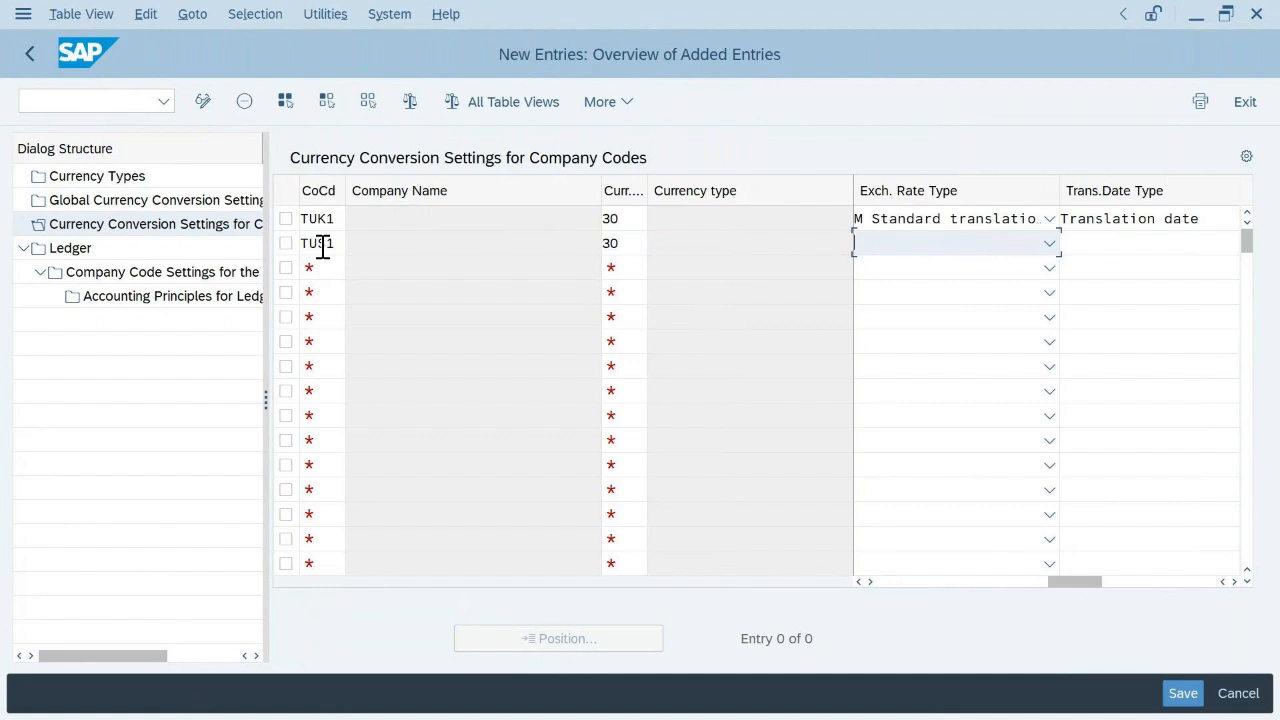
{"action": "type", "text": "MCA"}
{"action": "key", "text": "BackSpace"}
{"action": "key", "text": "BackSpace"}
{"action": "key", "text": "BackSpace"}
- Set the TUS1 entry's exchange rate type to M, Standard translation at average rate, and its date type to Translation date, then validate the entries
{"action": "left_click", "coordinate": [1050, 245]}
{"action": "scroll", "coordinate": [937, 537], "scroll_direction": "down", "scroll_amount": 5}
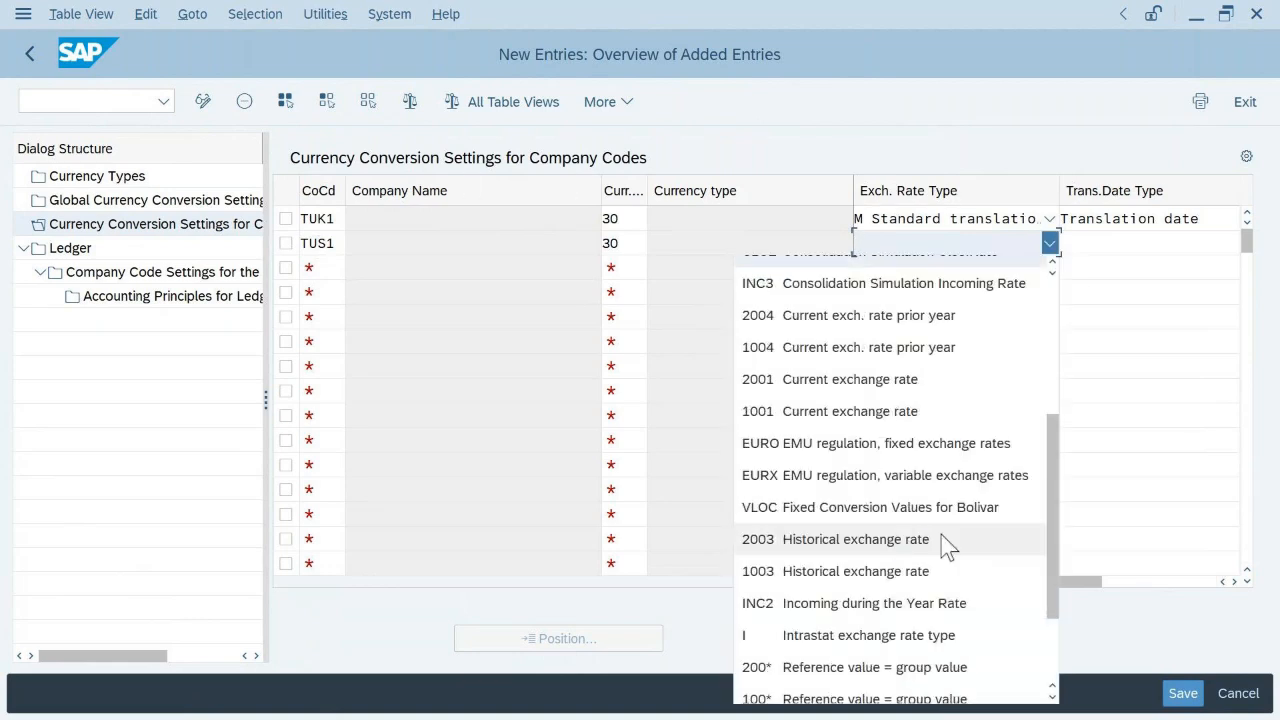
{"action": "scroll", "coordinate": [910, 531], "scroll_direction": "down", "scroll_amount": 1}
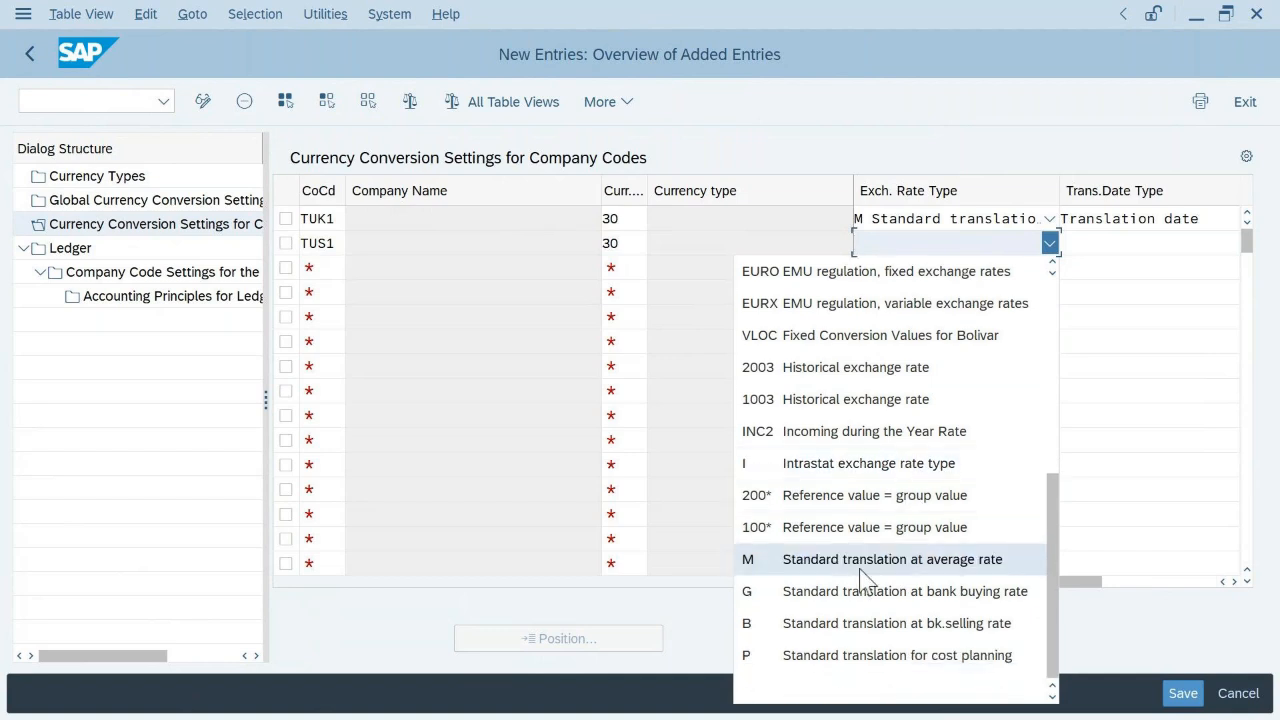
{"action": "left_click", "coordinate": [891, 567]}
{"action": "left_click", "coordinate": [893, 573]}
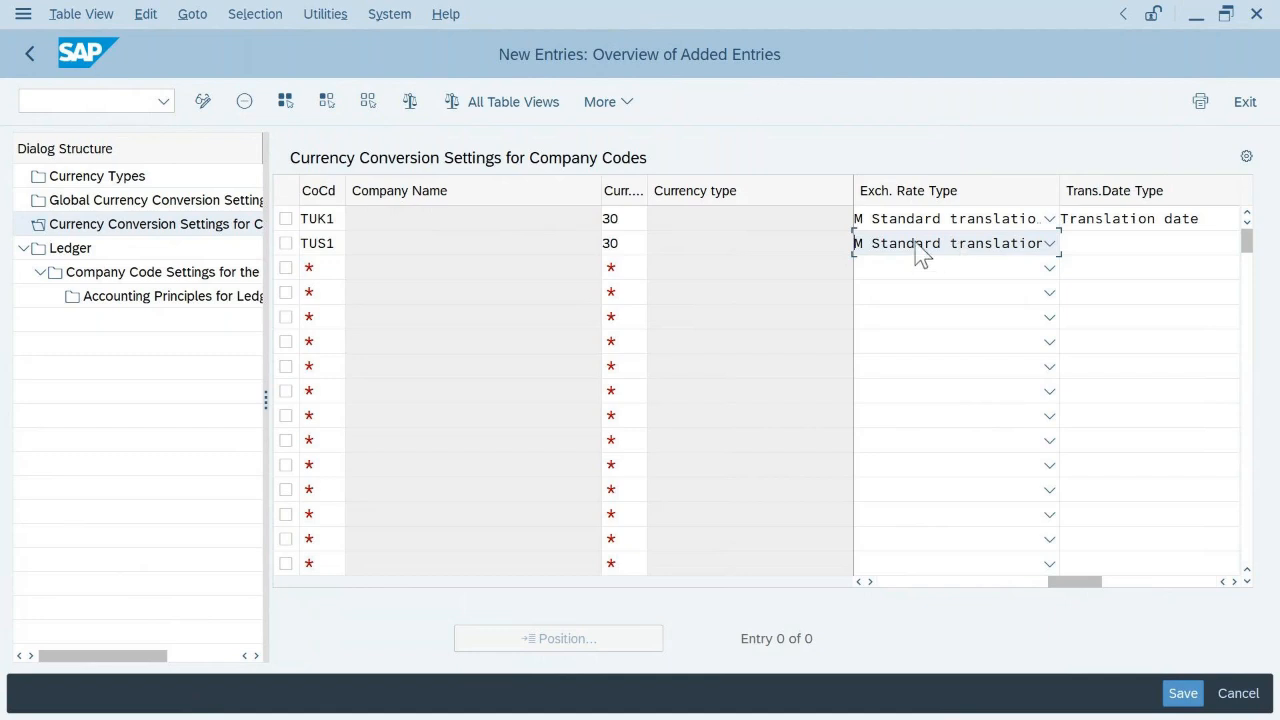
{"action": "left_click", "coordinate": [1108, 248]}
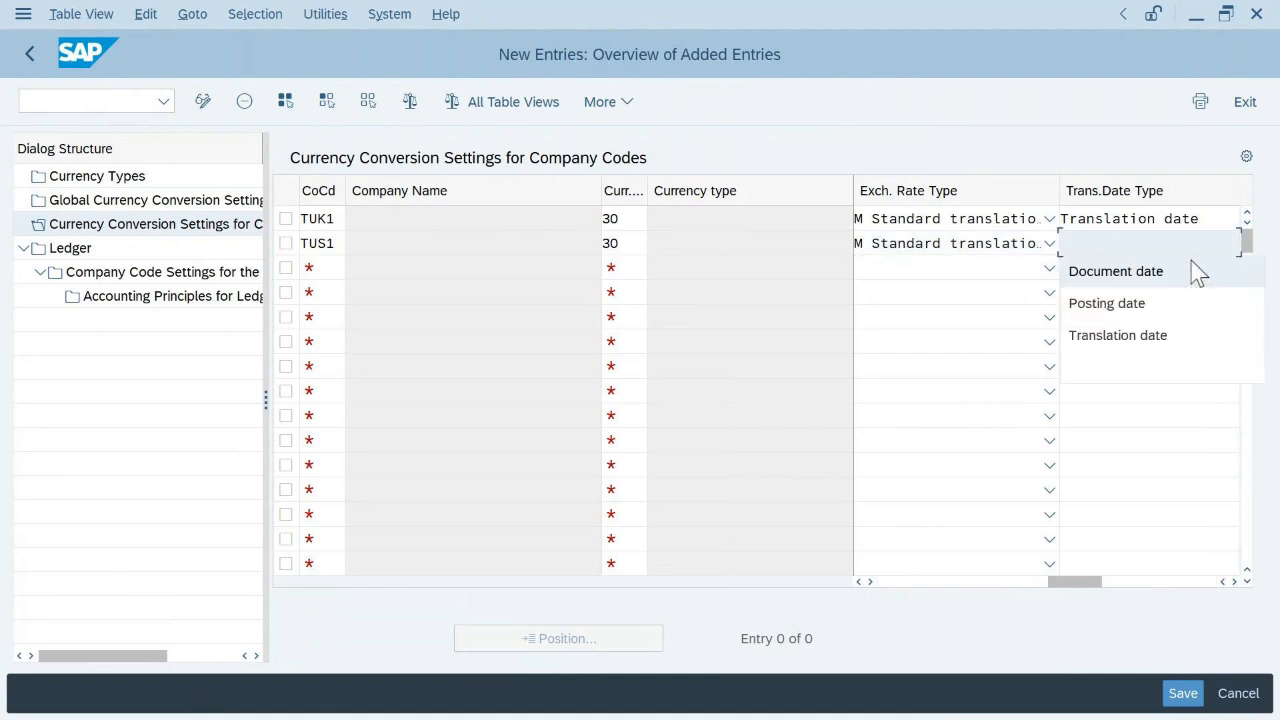
{"action": "left_click", "coordinate": [1120, 338]}
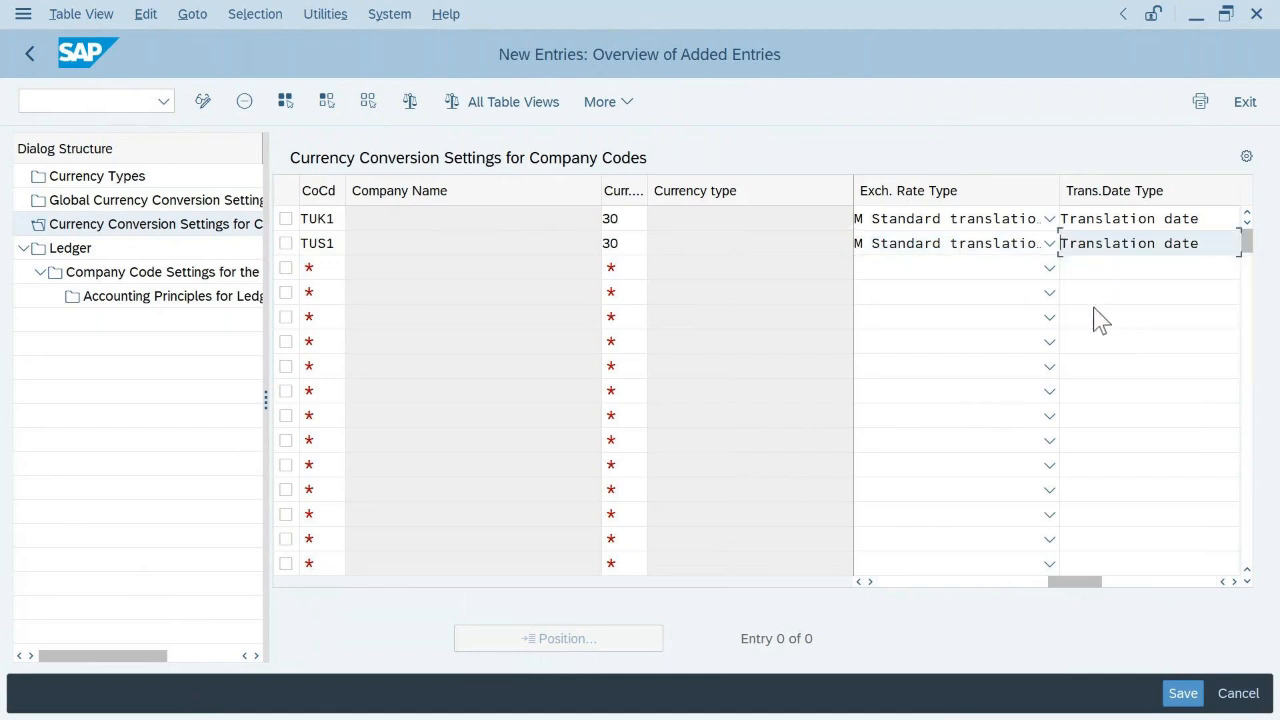
{"action": "key", "text": "Return"}
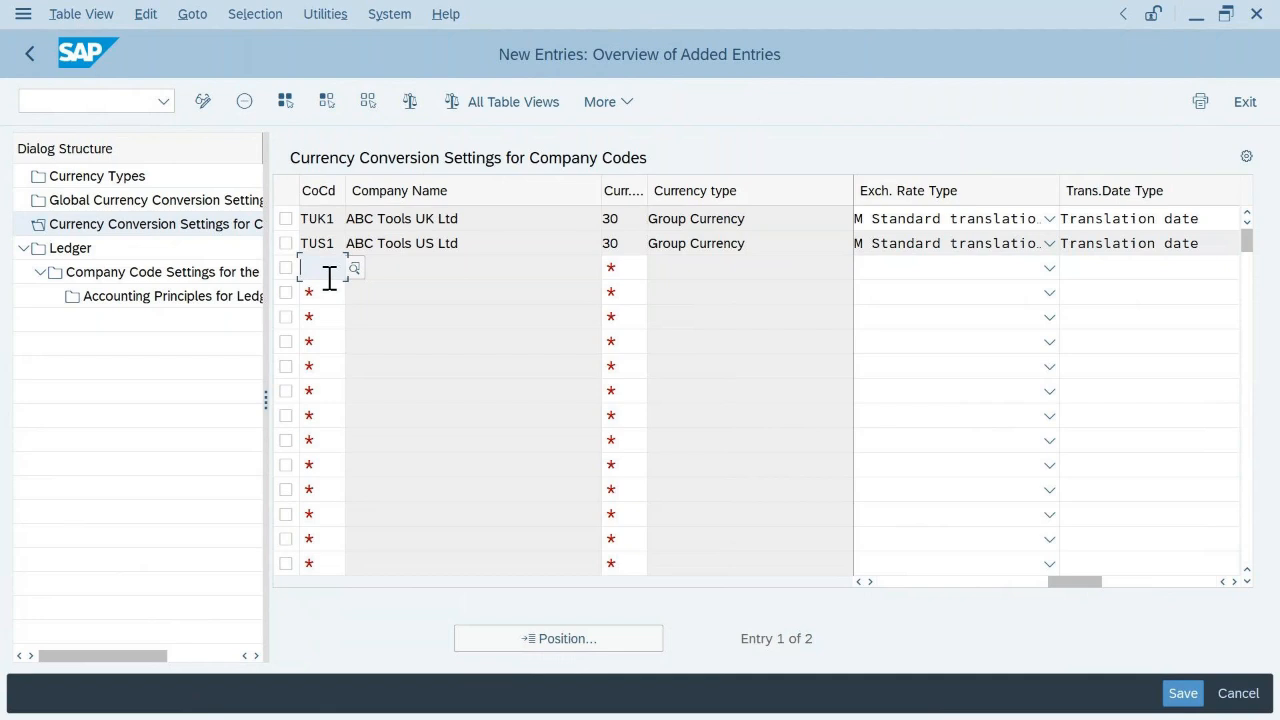
- Add an entry for company code TDE1 with currency type 30 and source currency type 10
{"action": "type", "text": "TDE1"}
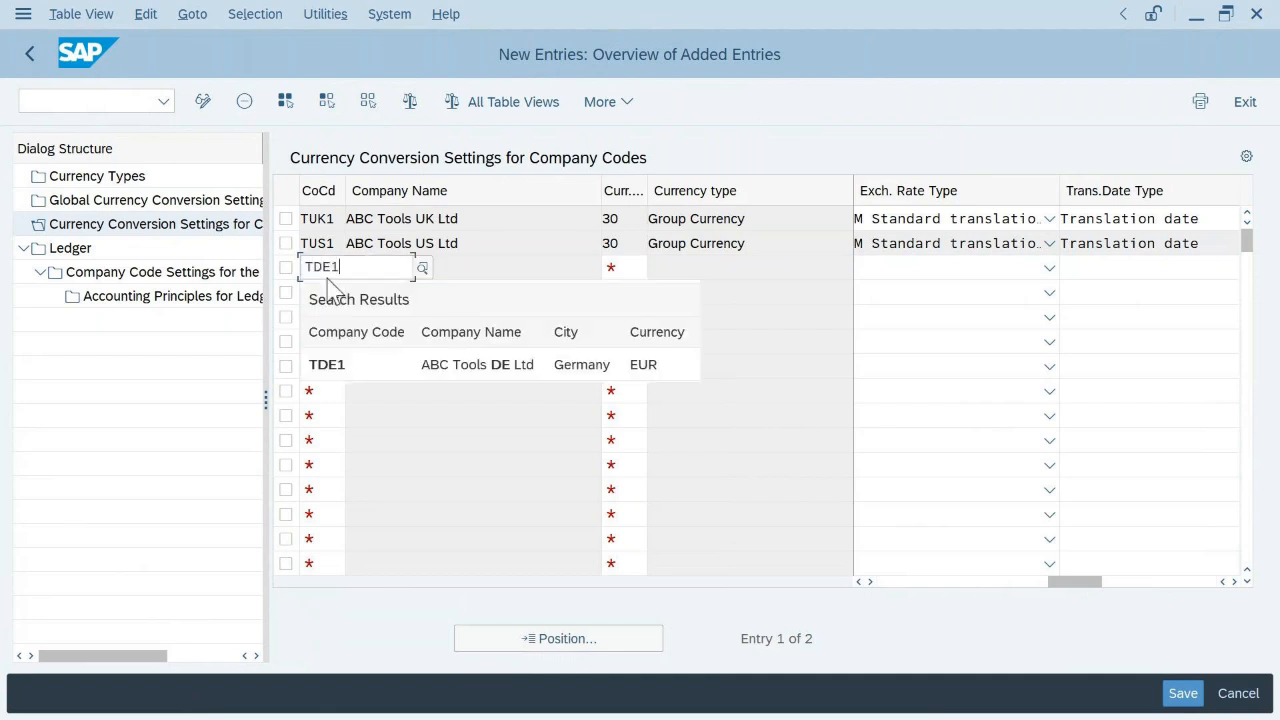
{"action": "key", "text": "Tab"}
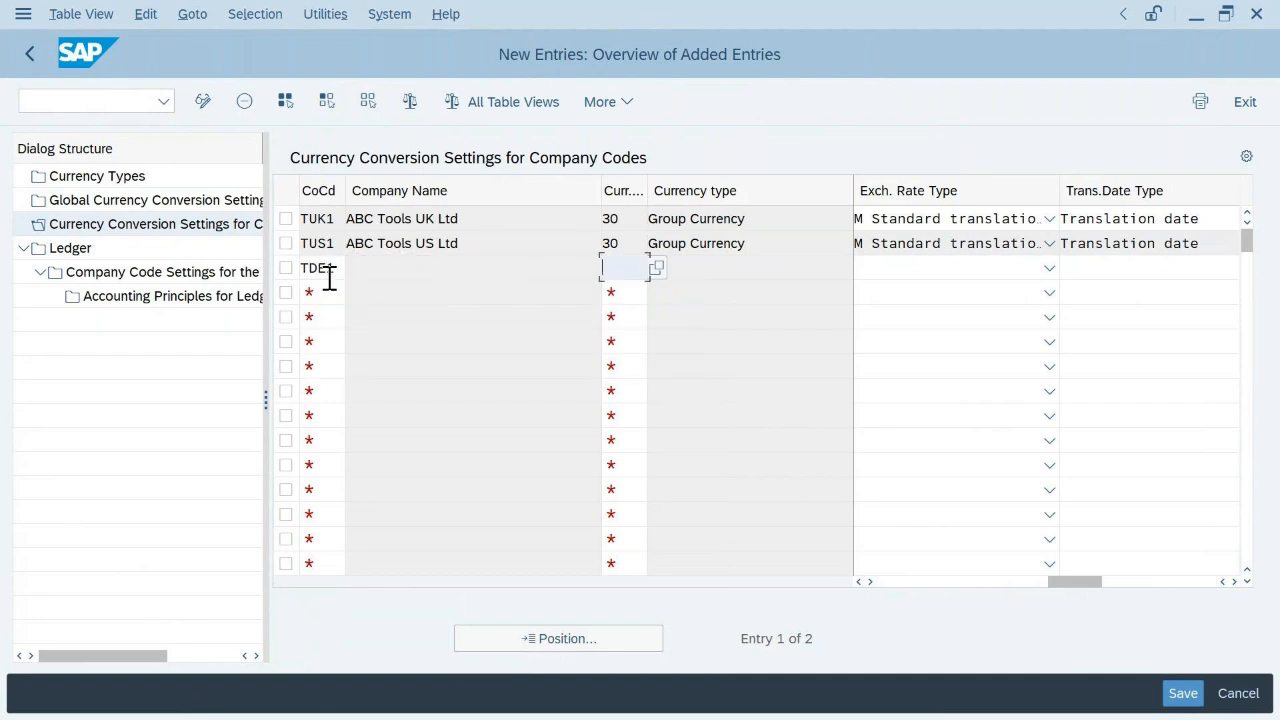
{"action": "type", "text": "30"}
{"action": "key", "text": "Tab"}
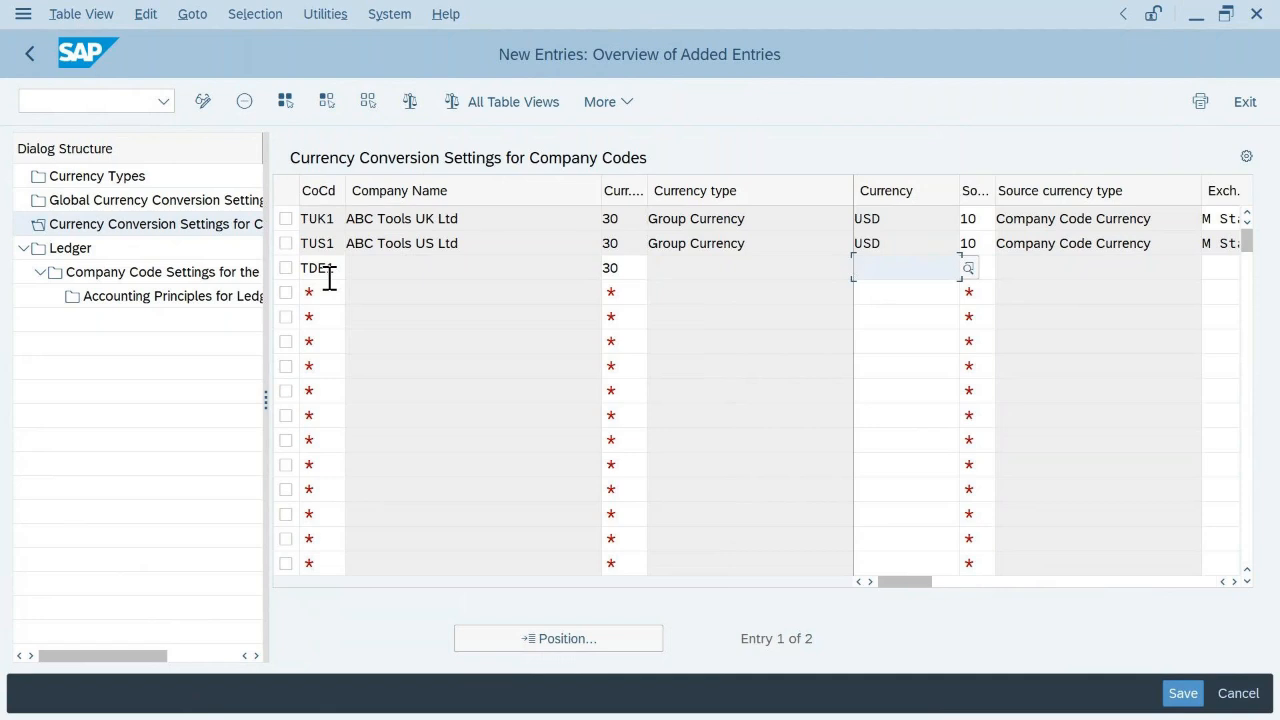
{"action": "key", "text": "Tab"}
{"action": "type", "text": "10"}
{"action": "key", "text": "Tab"}
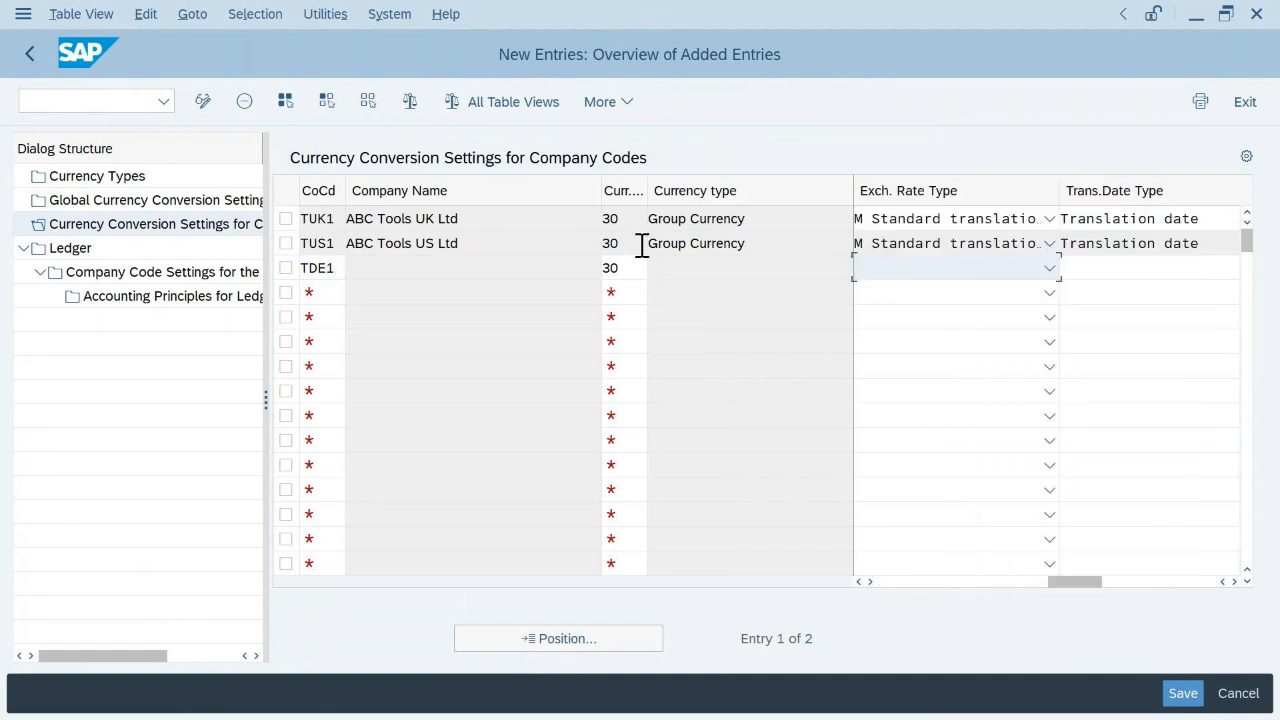
- Give the TDE1 entry exchange rate type M, Standard translation at average rate, and translation date type Translation date
{"action": "left_click", "coordinate": [1049, 268]}
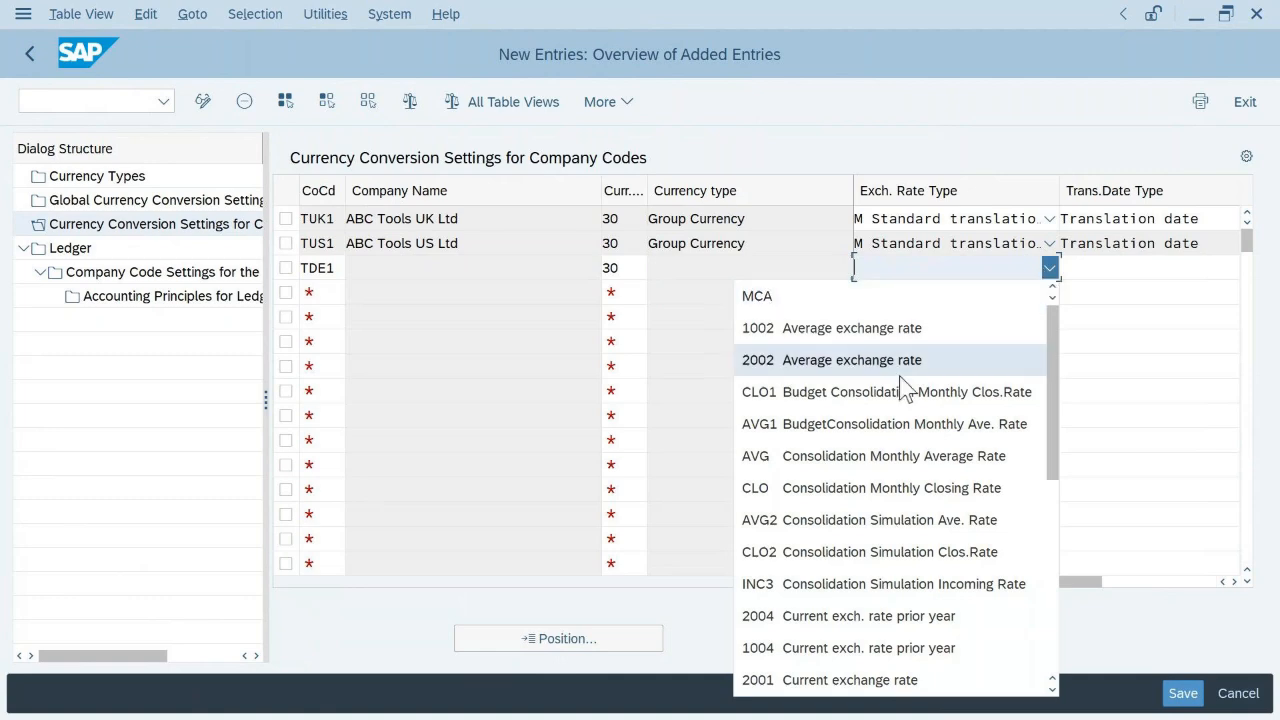
{"action": "scroll", "coordinate": [909, 465], "scroll_direction": "down", "scroll_amount": 5}
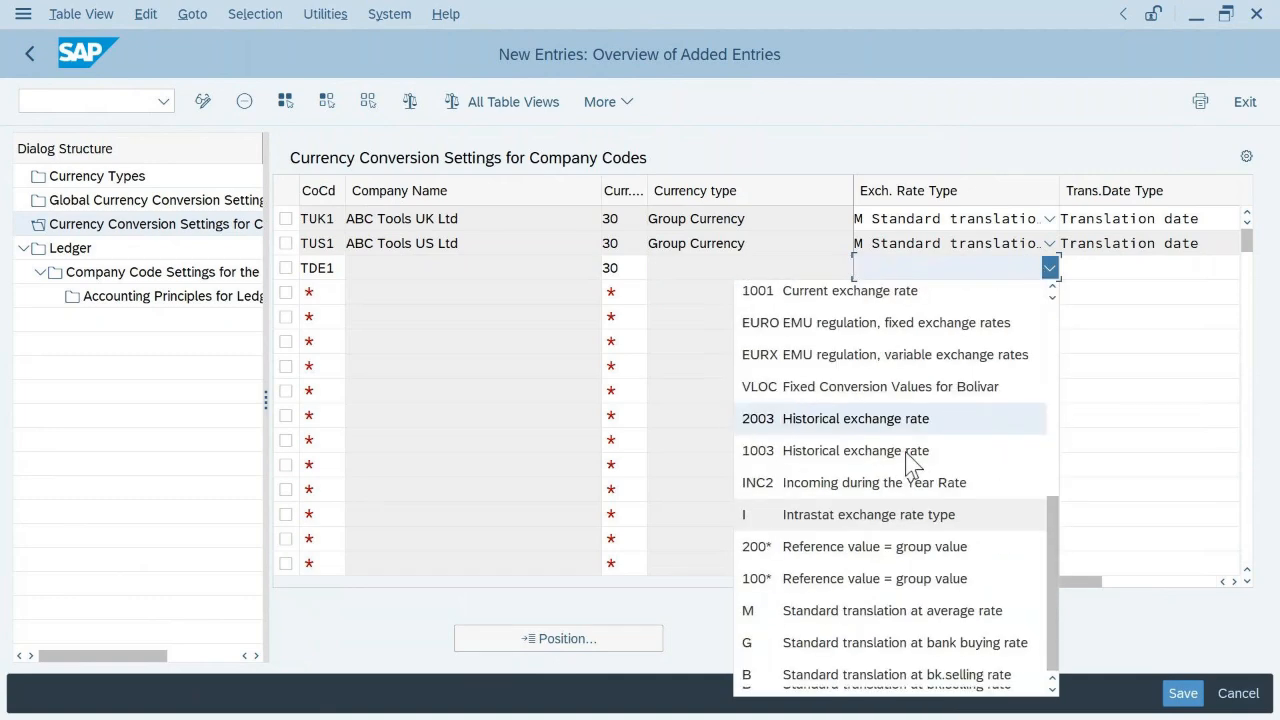
{"action": "scroll", "coordinate": [909, 462], "scroll_direction": "down", "scroll_amount": 2}
{"action": "left_click", "coordinate": [930, 450]}
{"action": "left_click", "coordinate": [1160, 268]}
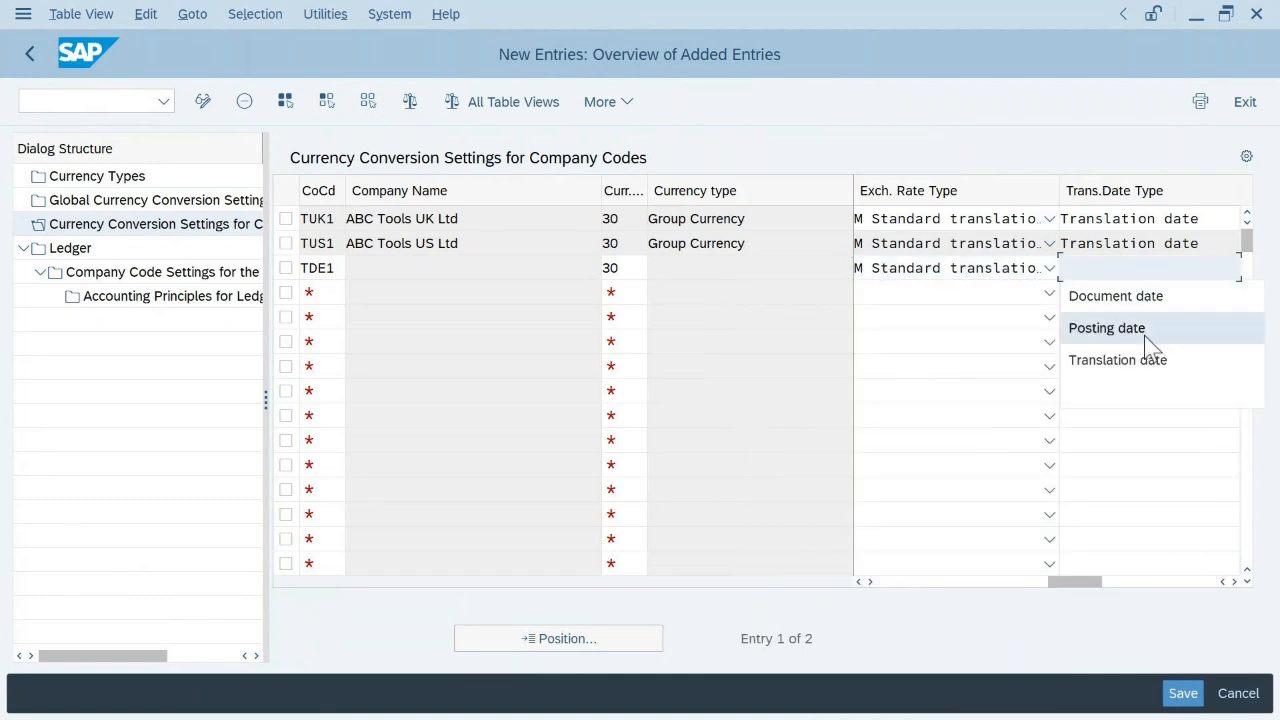
{"action": "left_click", "coordinate": [1146, 360]}
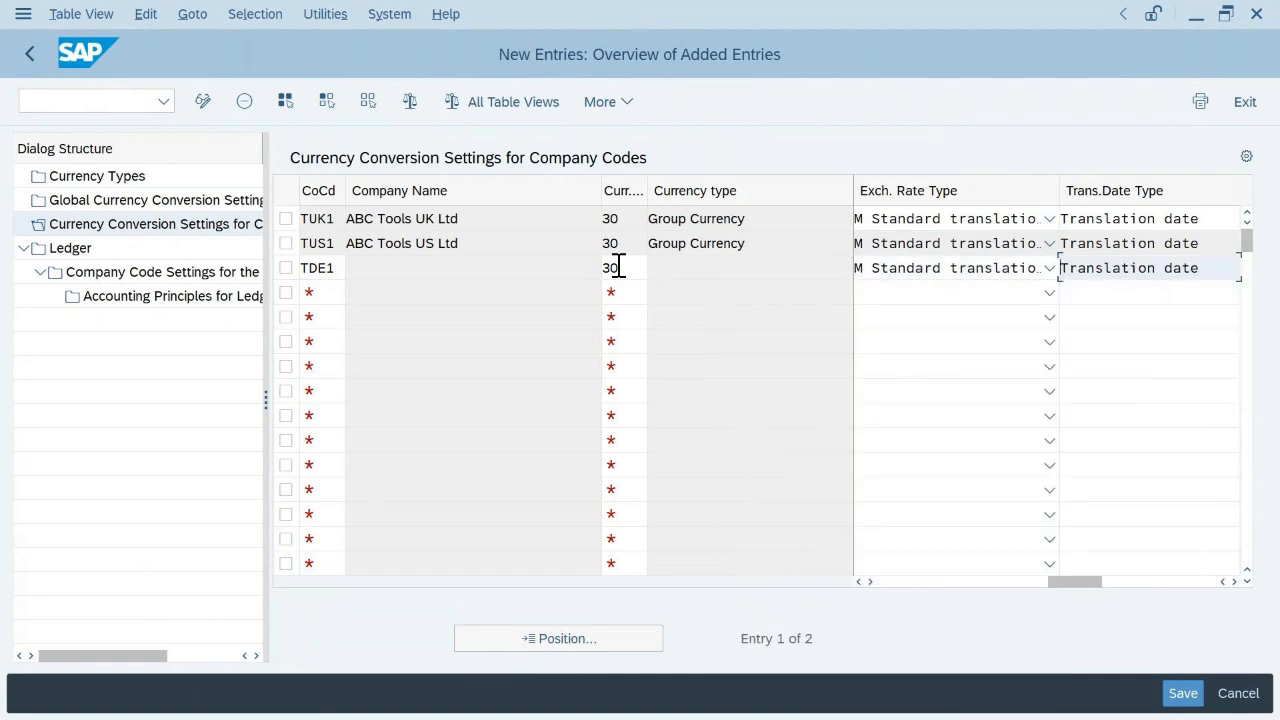
- Add an entry for company code TCN1 with currency type 30 and source currency type 10
{"action": "left_click", "coordinate": [331, 293]}
{"action": "type", "text": "TCN"}
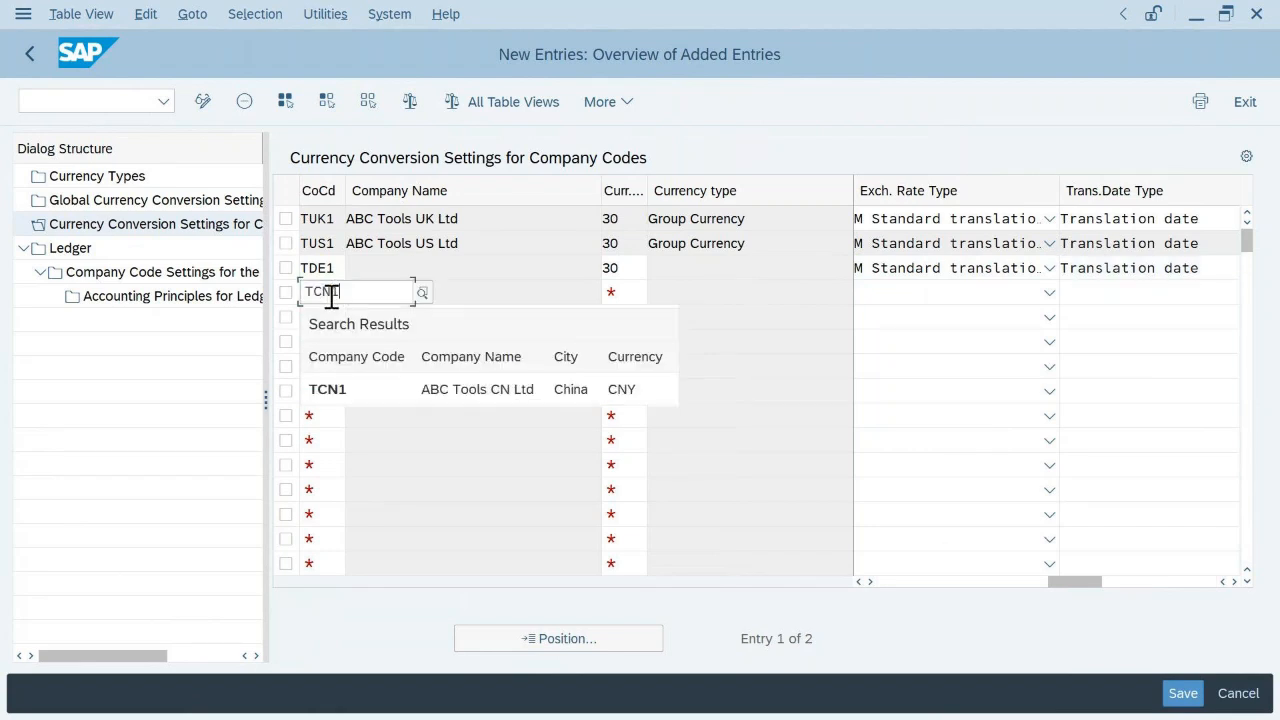
{"action": "type", "text": "1"}
{"action": "key", "text": "Tab"}
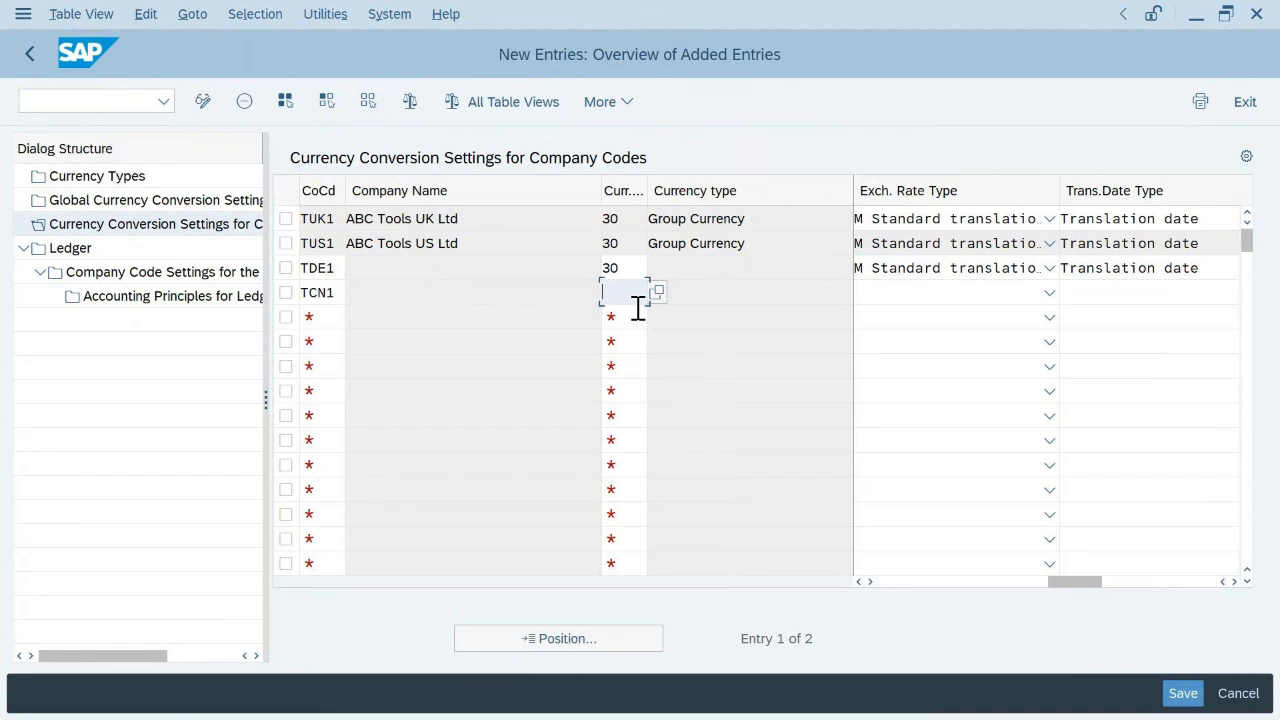
{"action": "type", "text": "30"}
{"action": "key", "text": "Tab"}
{"action": "type", "text": "10"}
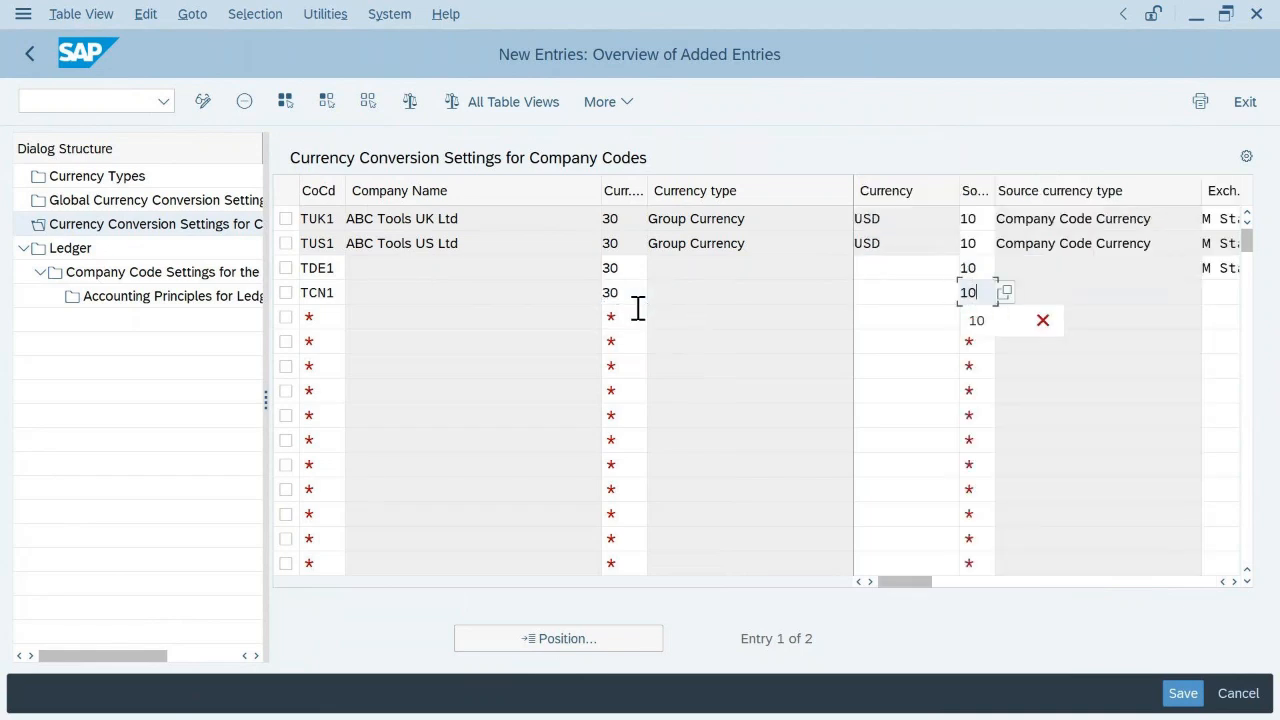
{"action": "key", "text": "Tab"}
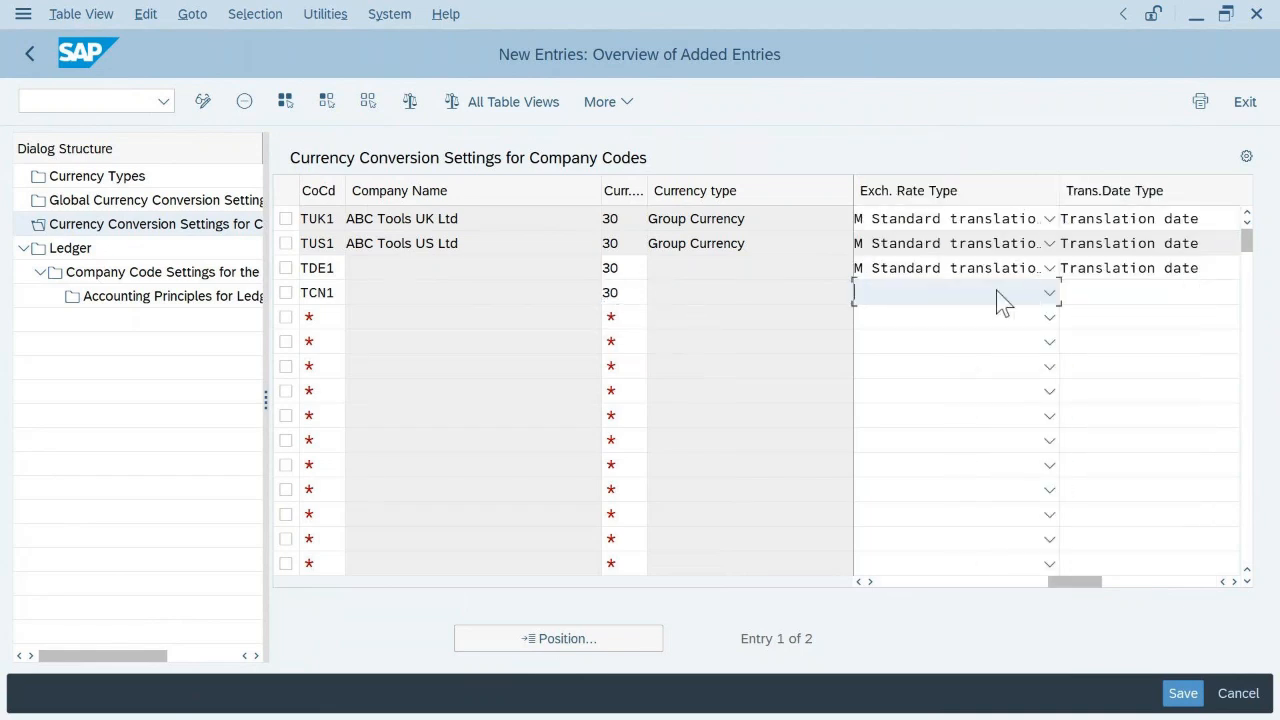
- Choose exchange rate type M, Standard translation at average rate, and Translation date for the TCN1 entry, and validate the new entries
{"action": "left_click", "coordinate": [1050, 296]}
{"action": "left_click_drag", "start_coordinate": [1052, 392], "coordinate": [1063, 594]}
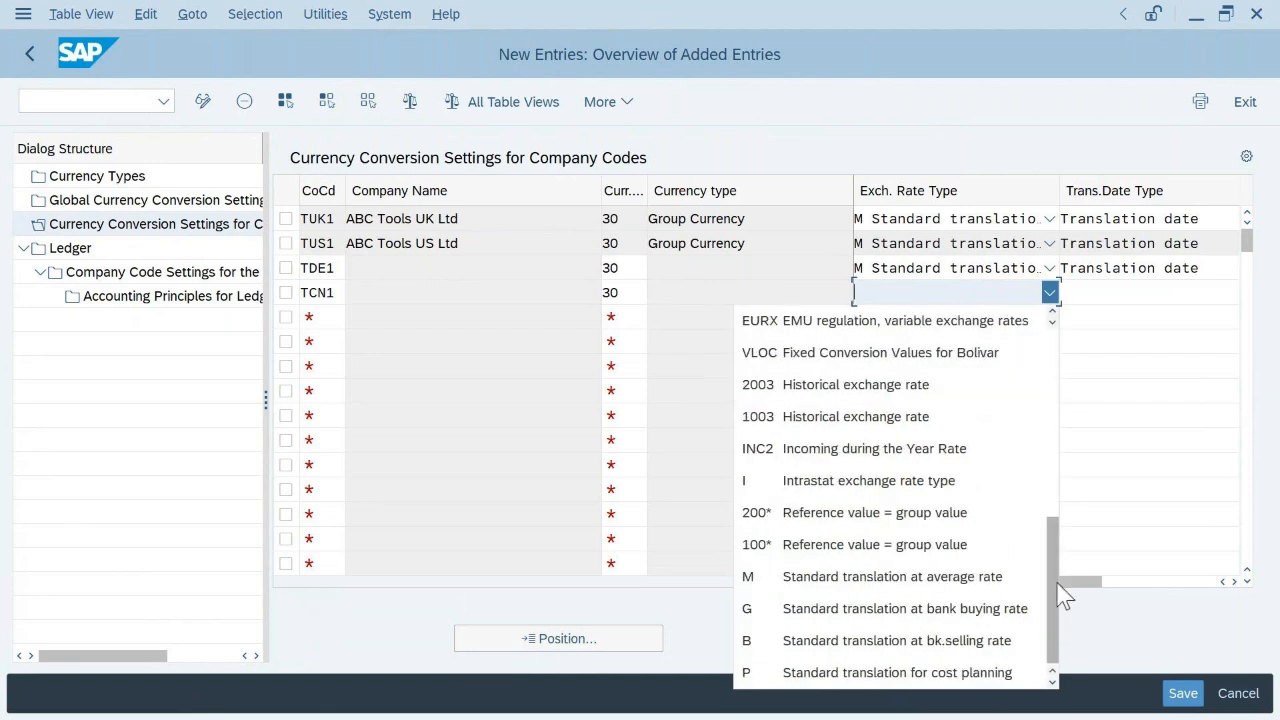
{"action": "left_click", "coordinate": [906, 578]}
{"action": "left_click", "coordinate": [1197, 302]}
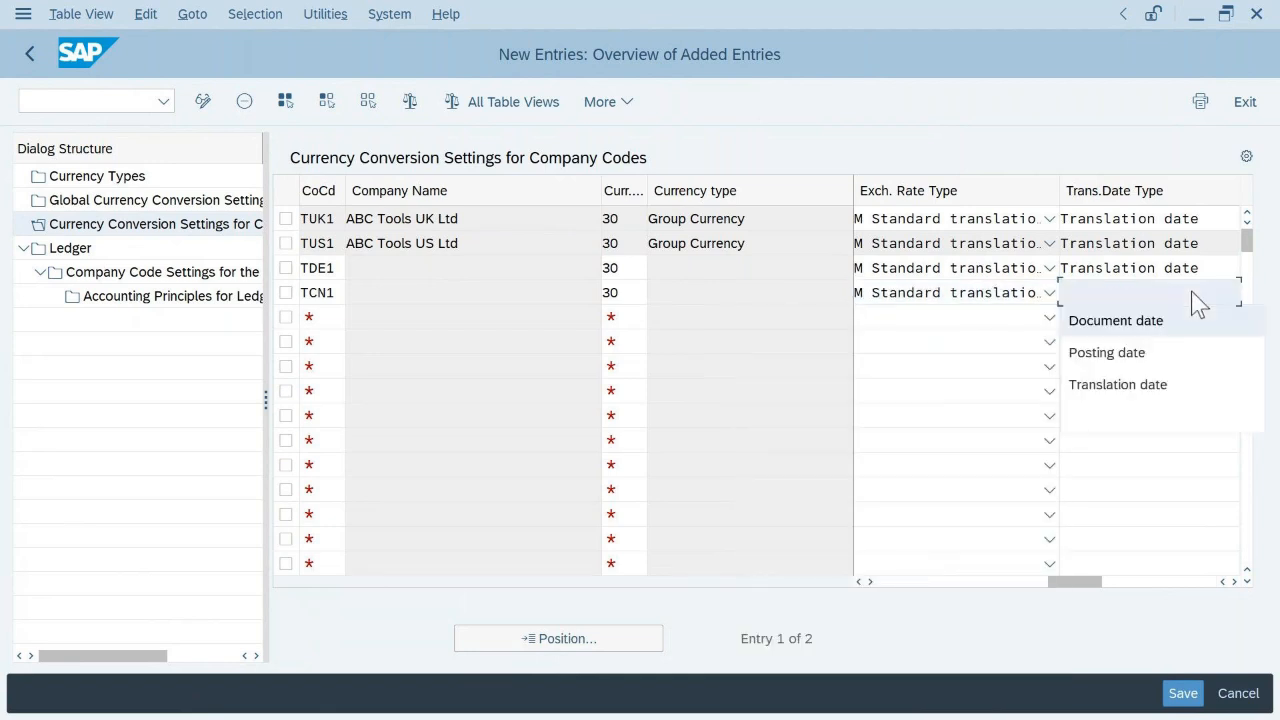
{"action": "left_click", "coordinate": [1174, 385]}
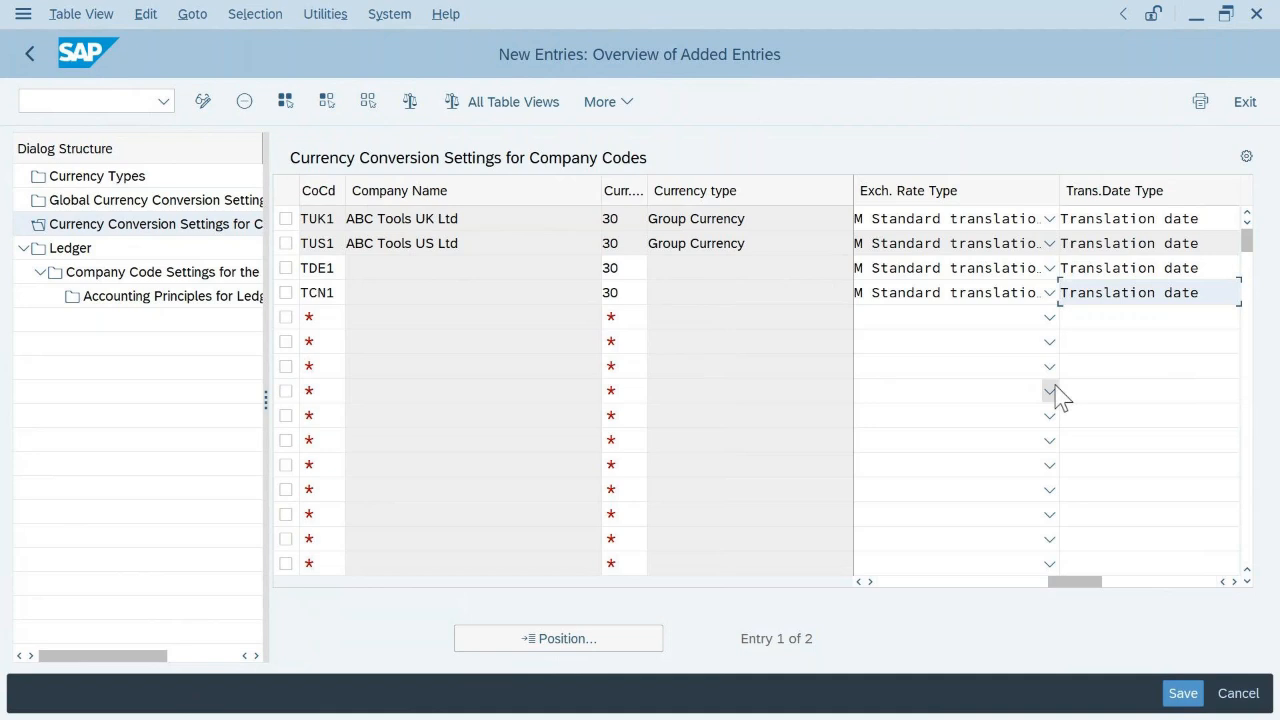
{"action": "key", "text": "Return"}
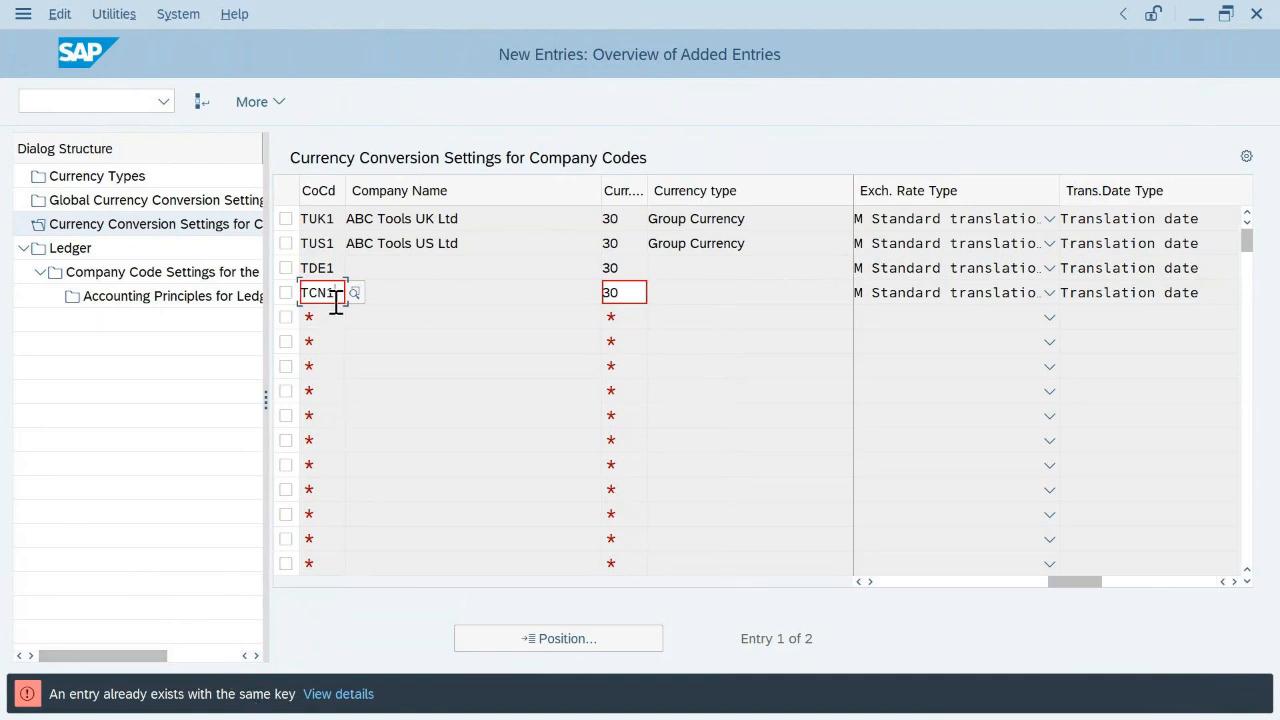
- Try to clear the company code and currency type of the duplicate TCN1 entry and change its exchange rate type
{"action": "key", "text": "BackSpace"}
{"action": "key", "text": "BackSpace"}
{"action": "key", "text": "BackSpace"}
{"action": "key", "text": "BackSpace"}
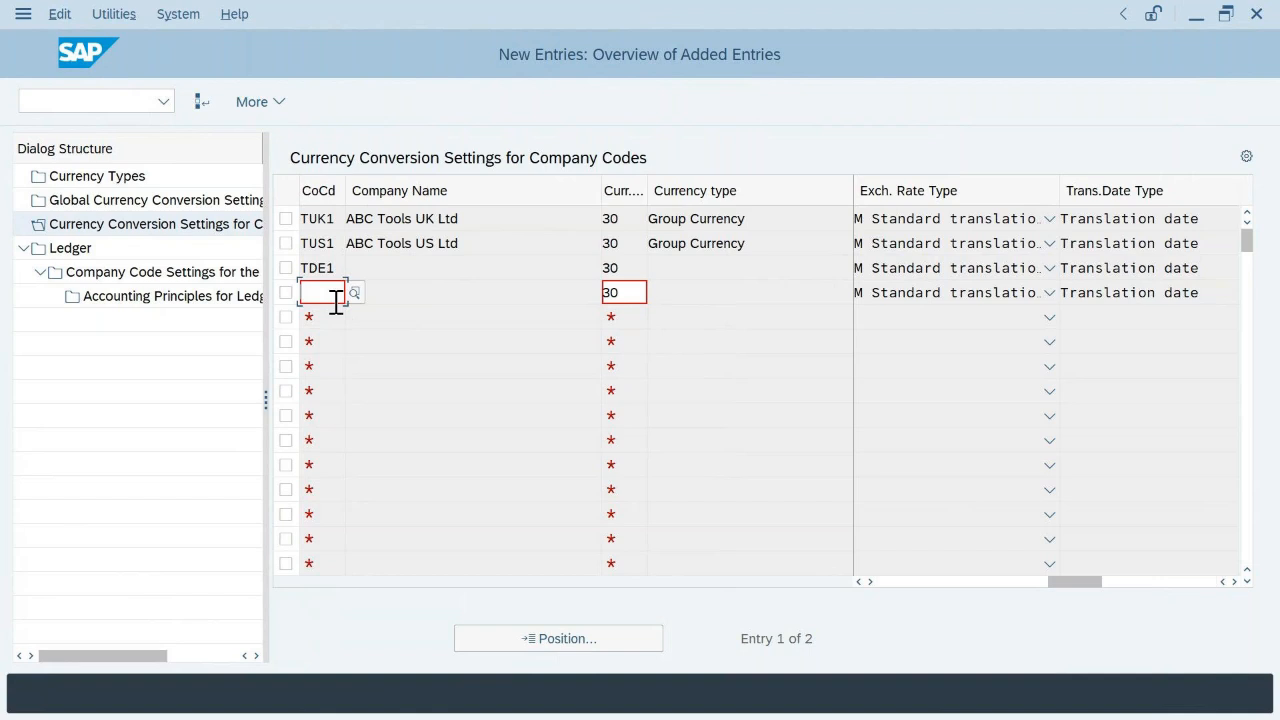
{"action": "left_click", "coordinate": [630, 303]}
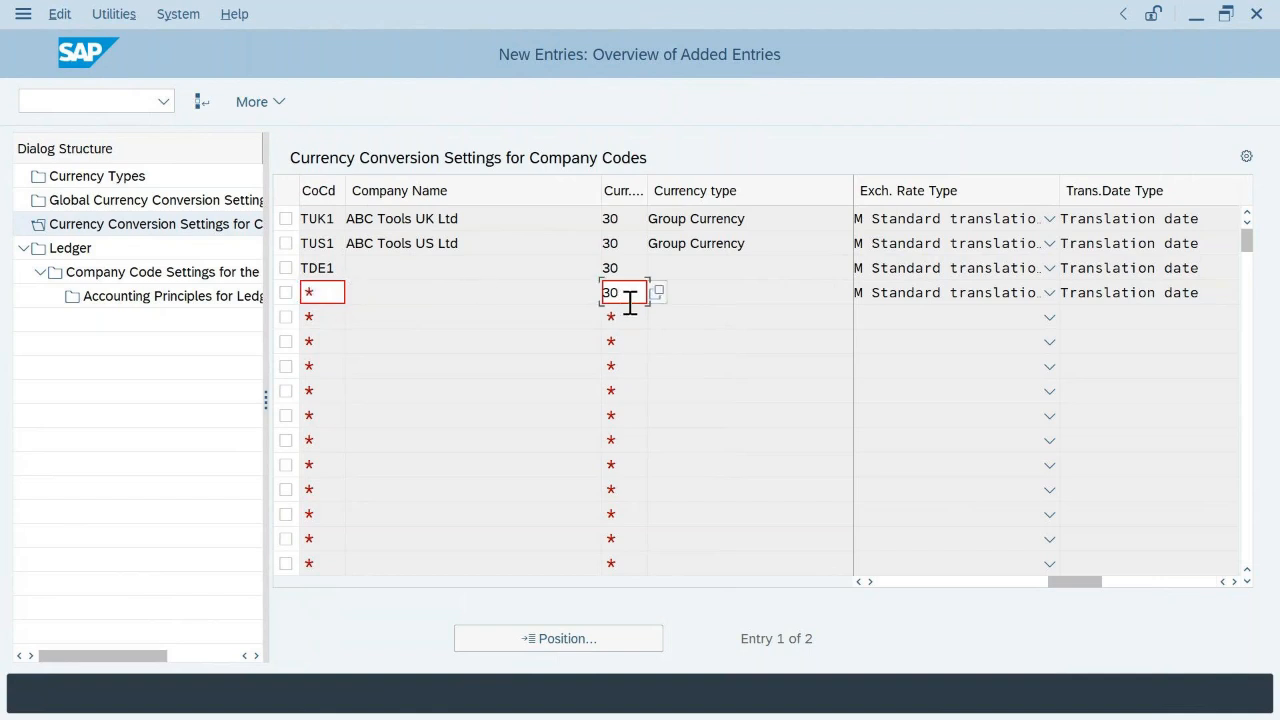
{"action": "key", "text": "BackSpace"}
{"action": "key", "text": "BackSpace"}
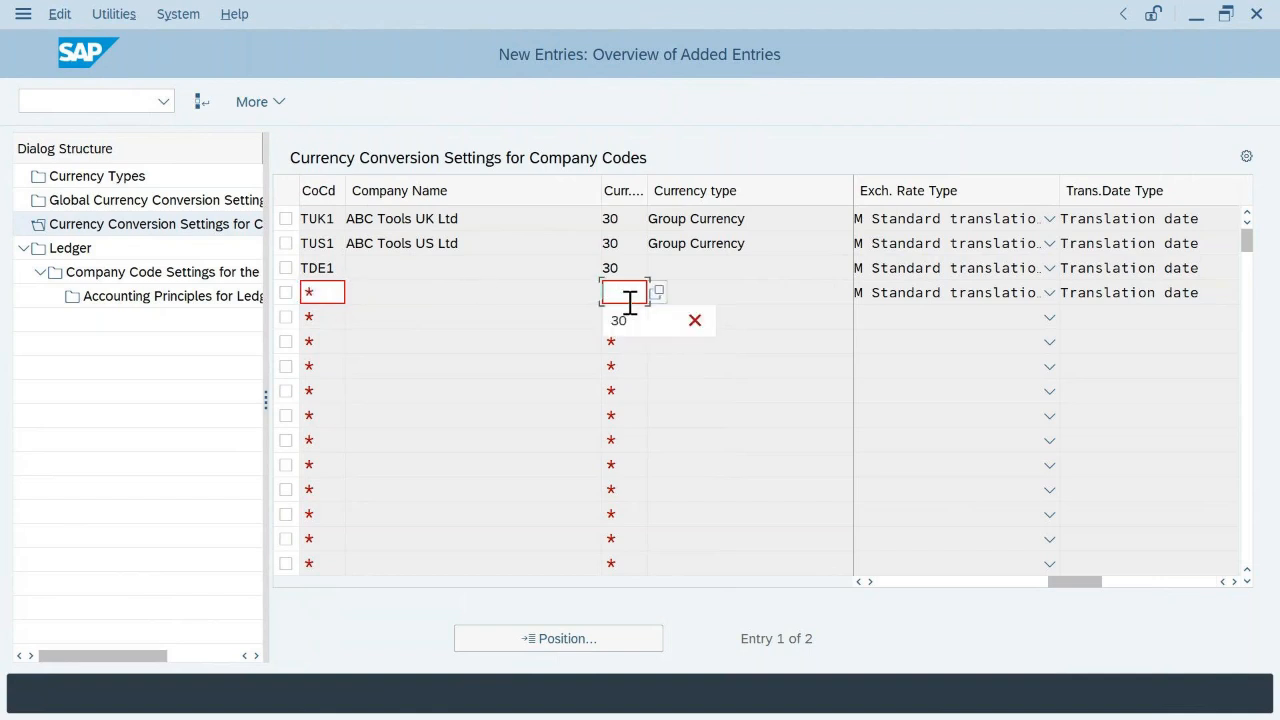
{"action": "left_click", "coordinate": [1046, 293]}
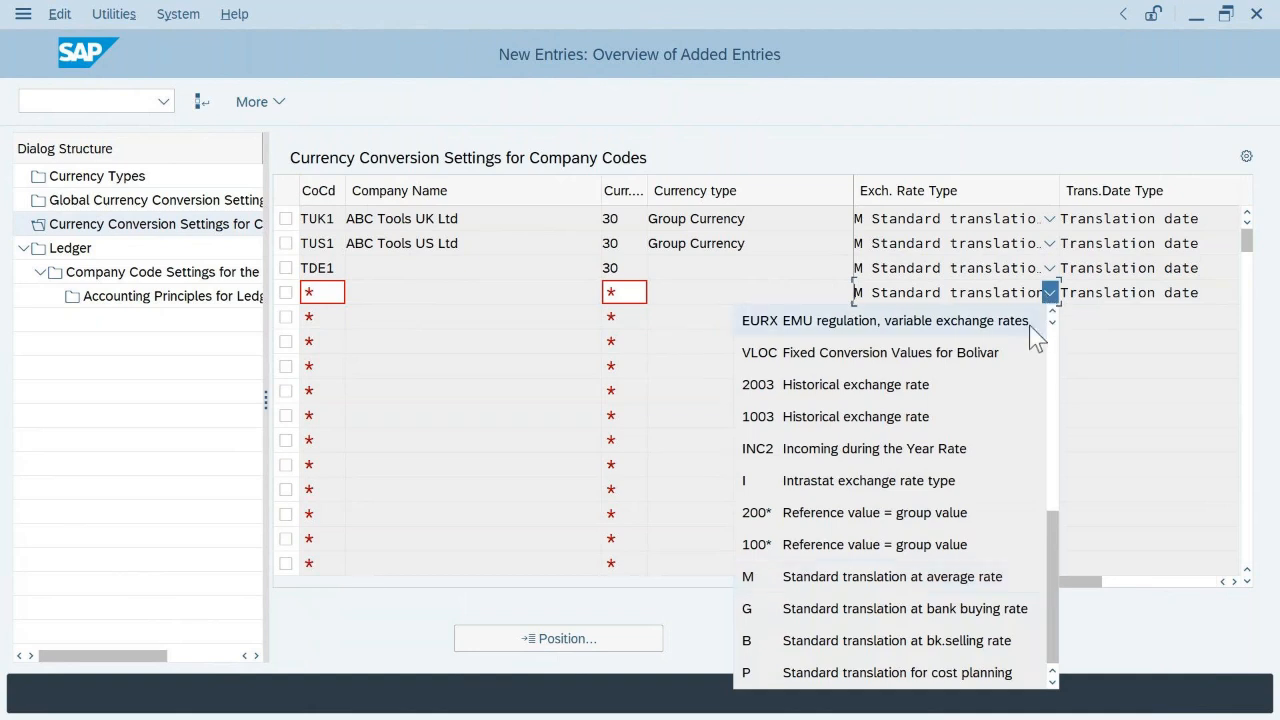
{"action": "left_click", "coordinate": [966, 516]}
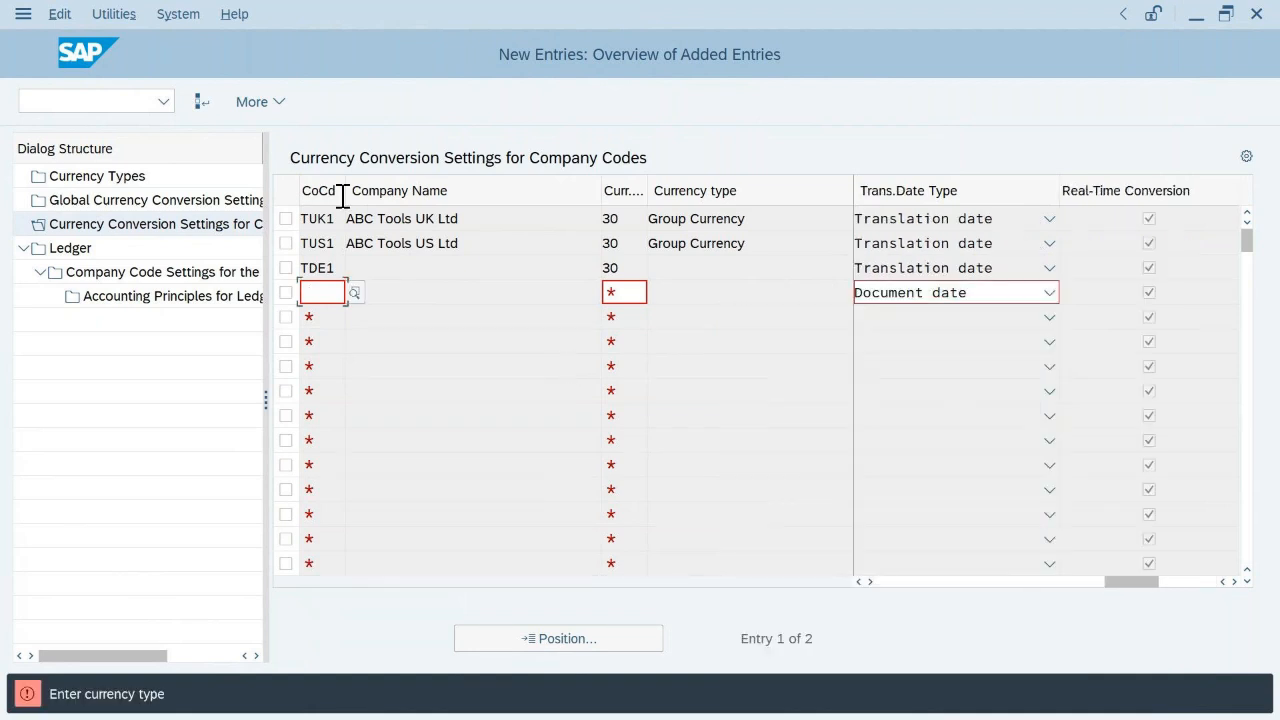
- Remove the duplicate fourth entry by cancelling its maintenance and confirming the loss of its changes
{"action": "left_click", "coordinate": [203, 102]}
{"action": "left_click", "coordinate": [539, 373]}
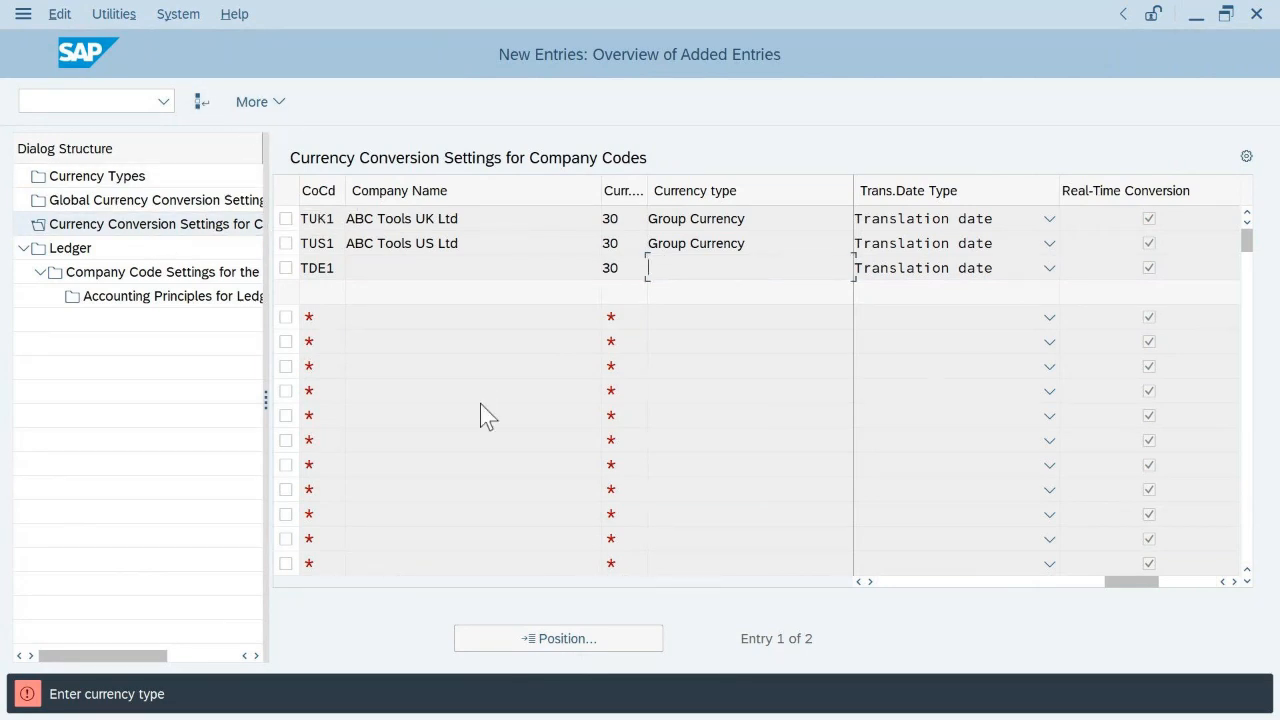
{"action": "left_click", "coordinate": [201, 101]}
{"action": "key", "text": "F12"}
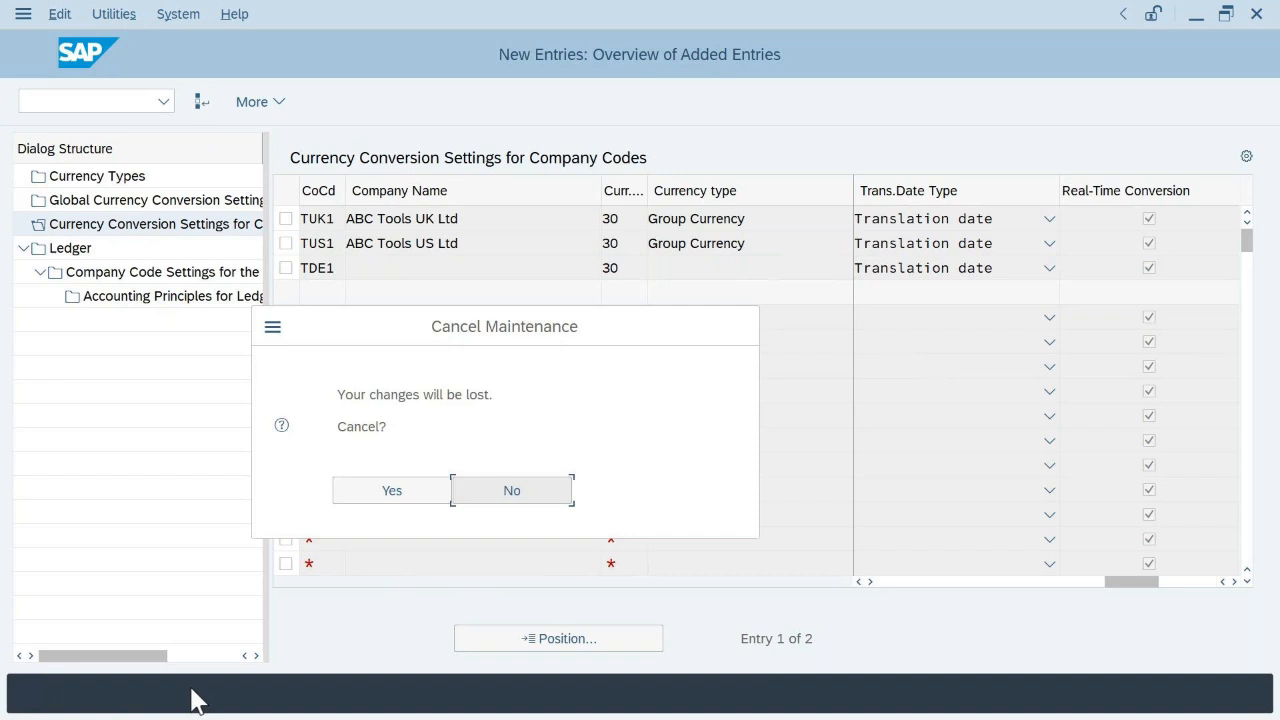
{"action": "left_click", "coordinate": [392, 492]}
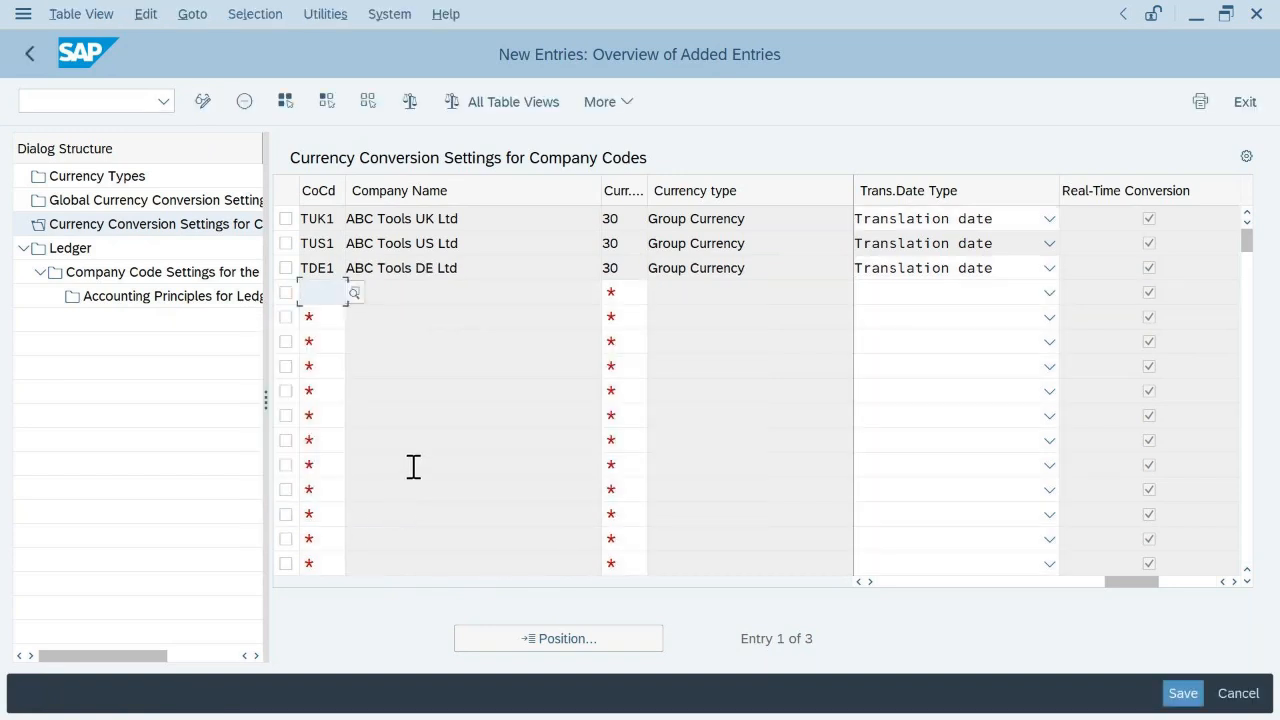
- Save the new TUK1, TUS1 and TDE1 entries and continue past the consistency check messages
{"action": "left_click", "coordinate": [512, 279]}
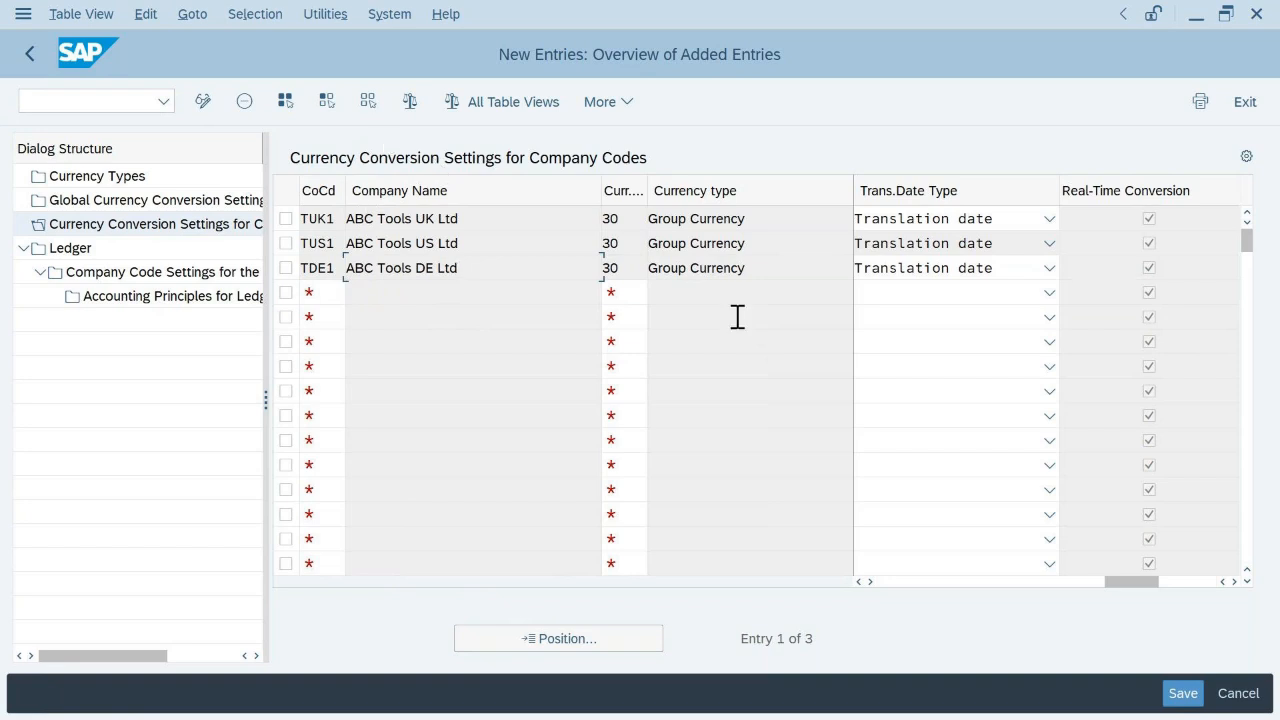
{"action": "left_click", "coordinate": [1180, 693]}
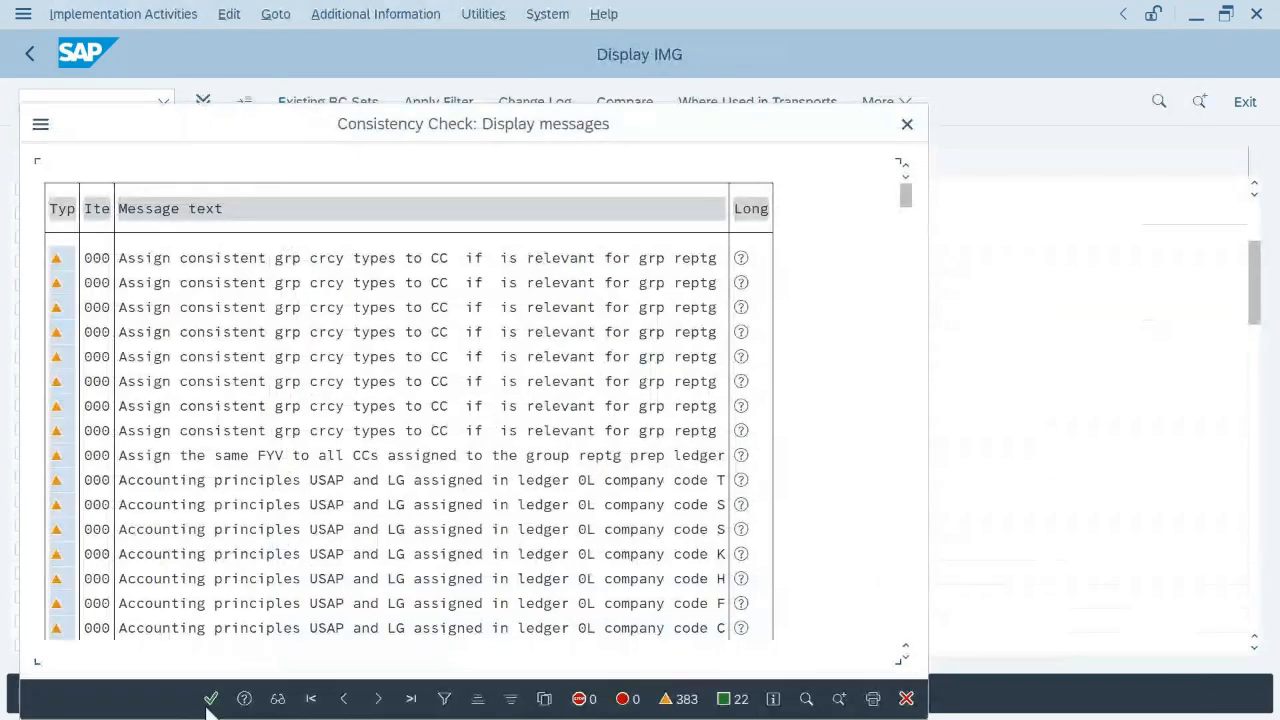
{"action": "left_click", "coordinate": [210, 700]}
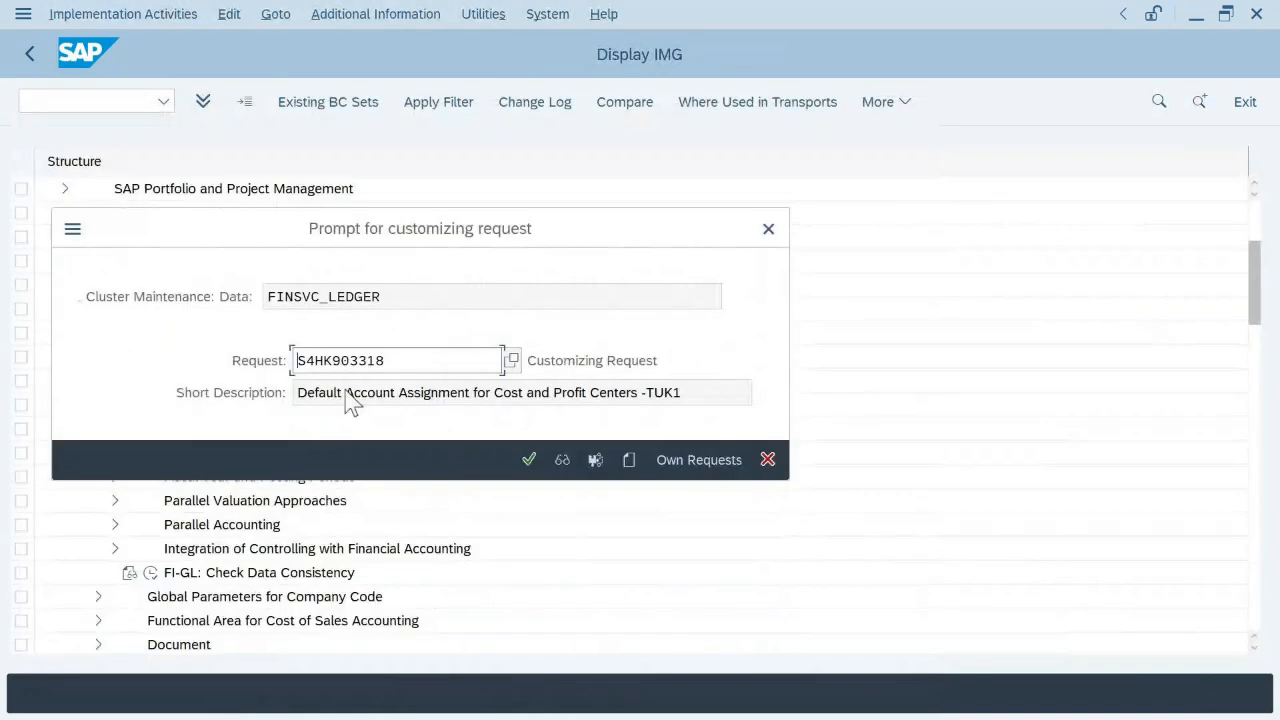
- Create a customizing request described as "Define Currency Conversion settings for company Codes - TUK1" and record the changes in it
{"action": "left_click", "coordinate": [629, 462]}
{"action": "left_click", "coordinate": [629, 459]}
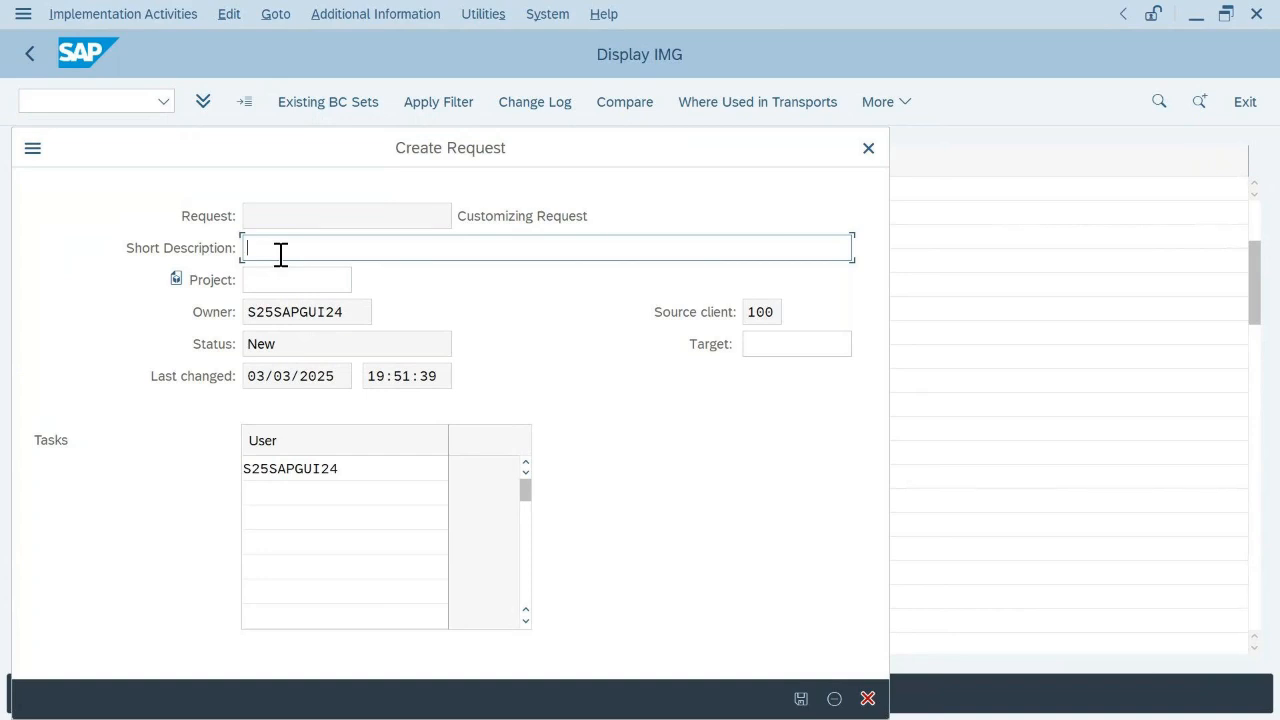
{"action": "type", "text": "c"}
{"action": "key", "text": "BackSpace"}
{"action": "type", "text": "Define Currency Co"}
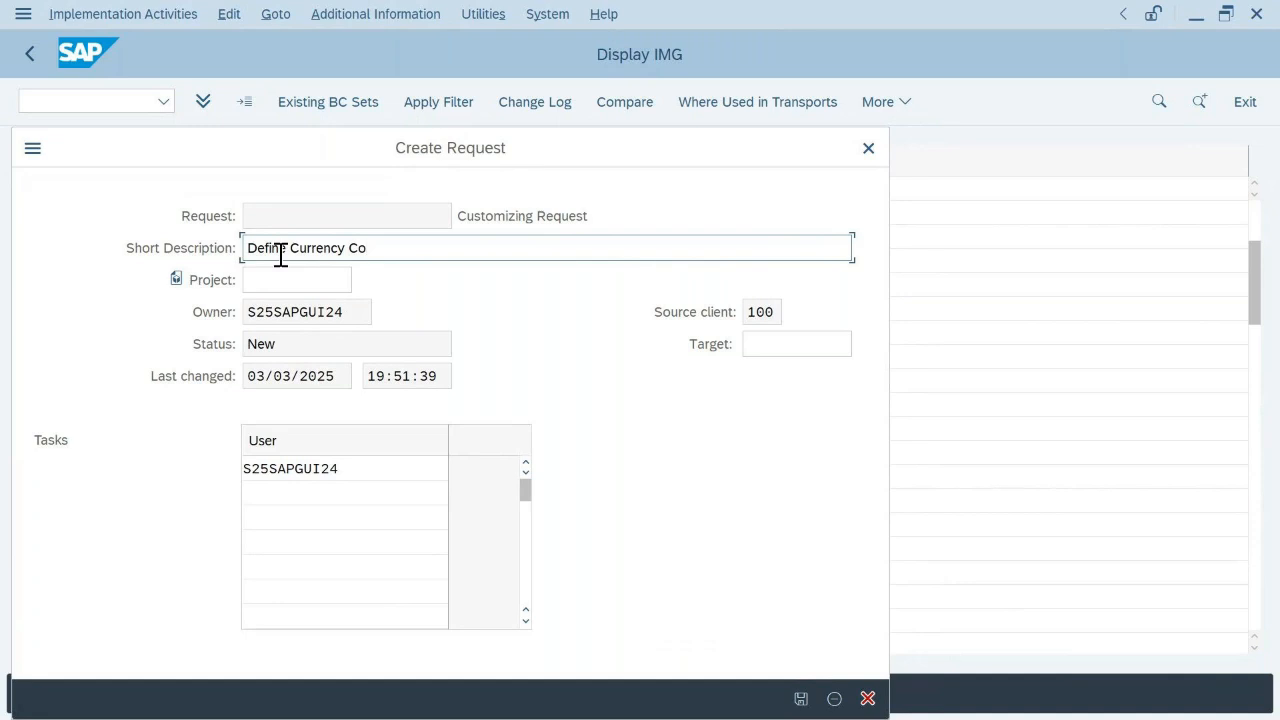
{"action": "type", "text": "nversion settings fo"}
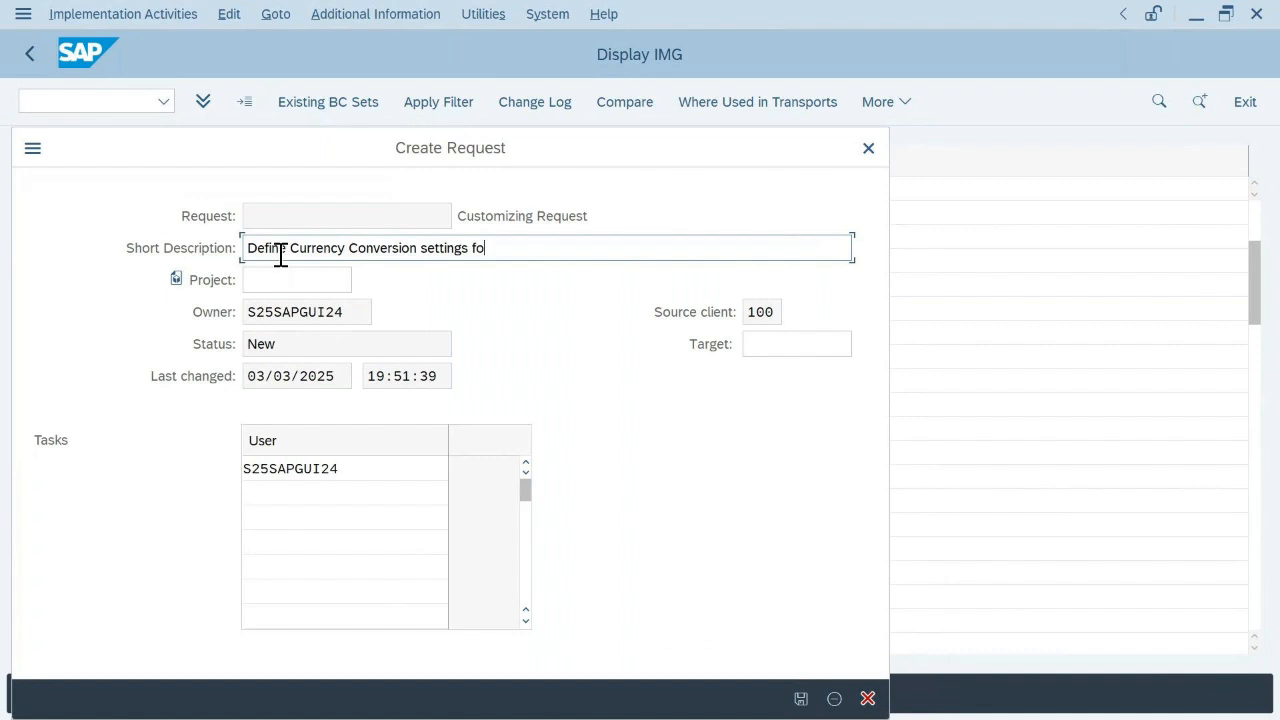
{"action": "type", "text": "r company Codes - "}
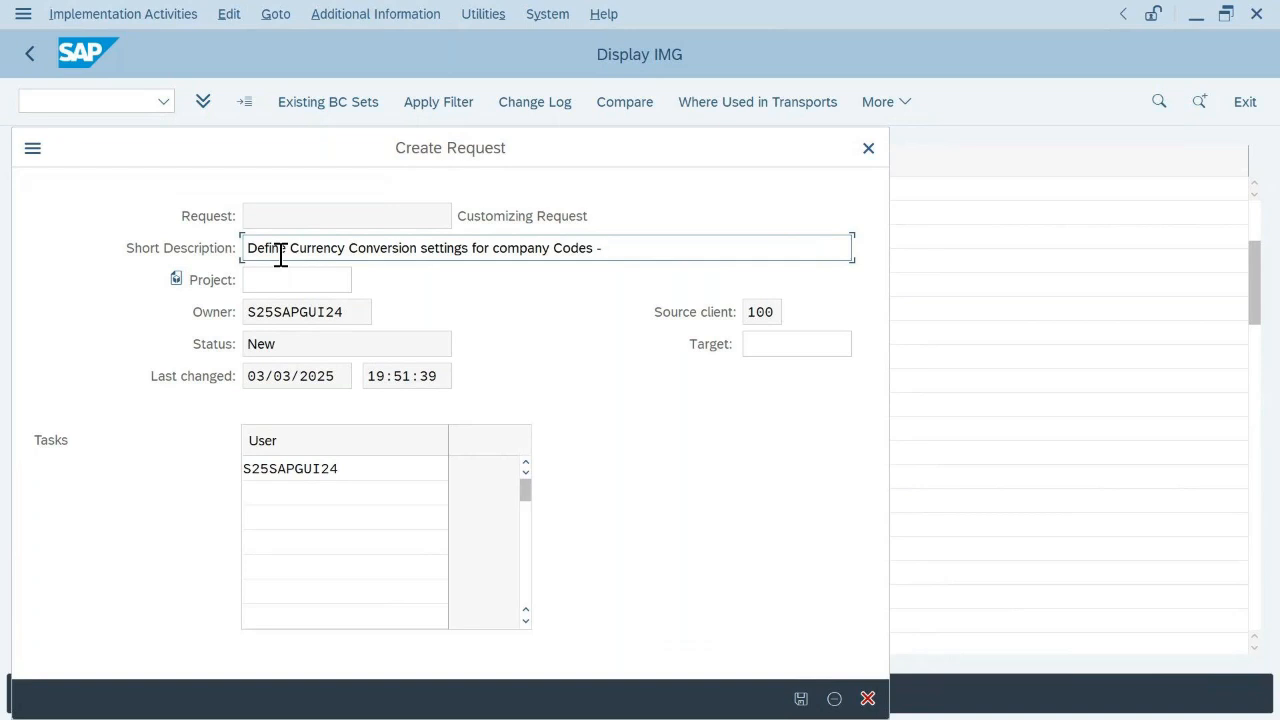
{"action": "type", "text": "TUK1"}
{"action": "left_click", "coordinate": [801, 698]}
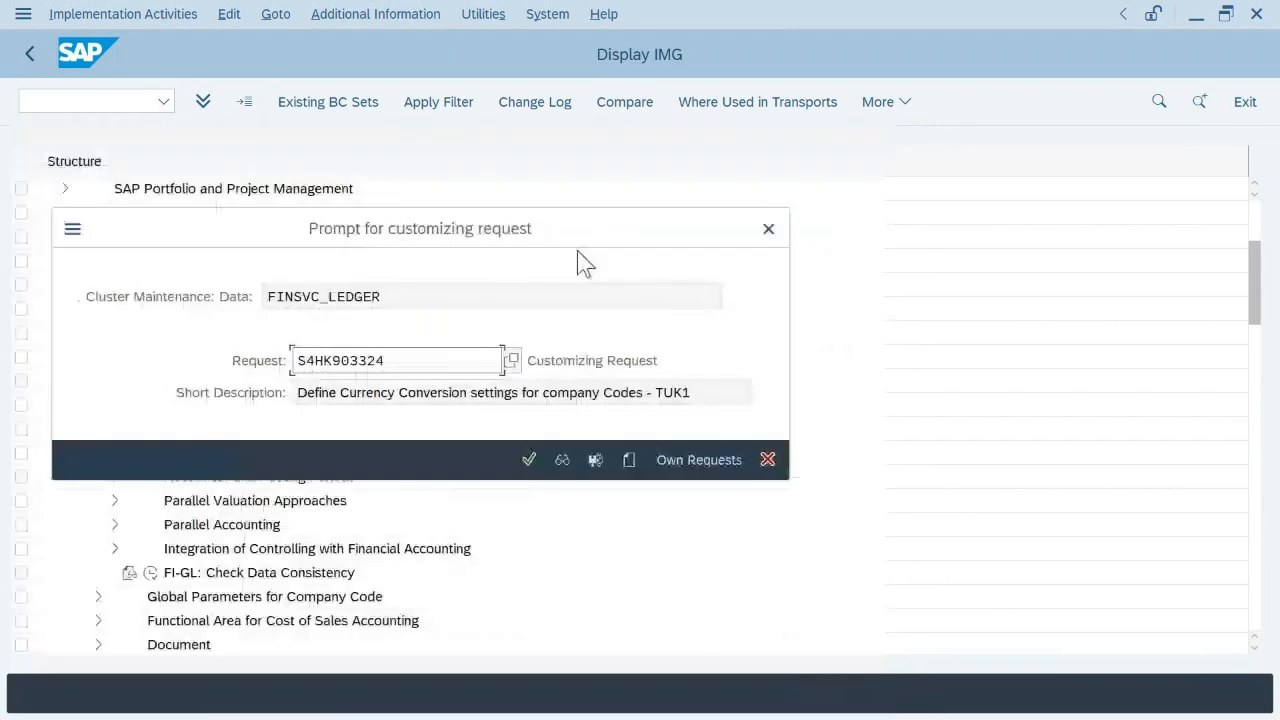
{"action": "left_click", "coordinate": [530, 462]}
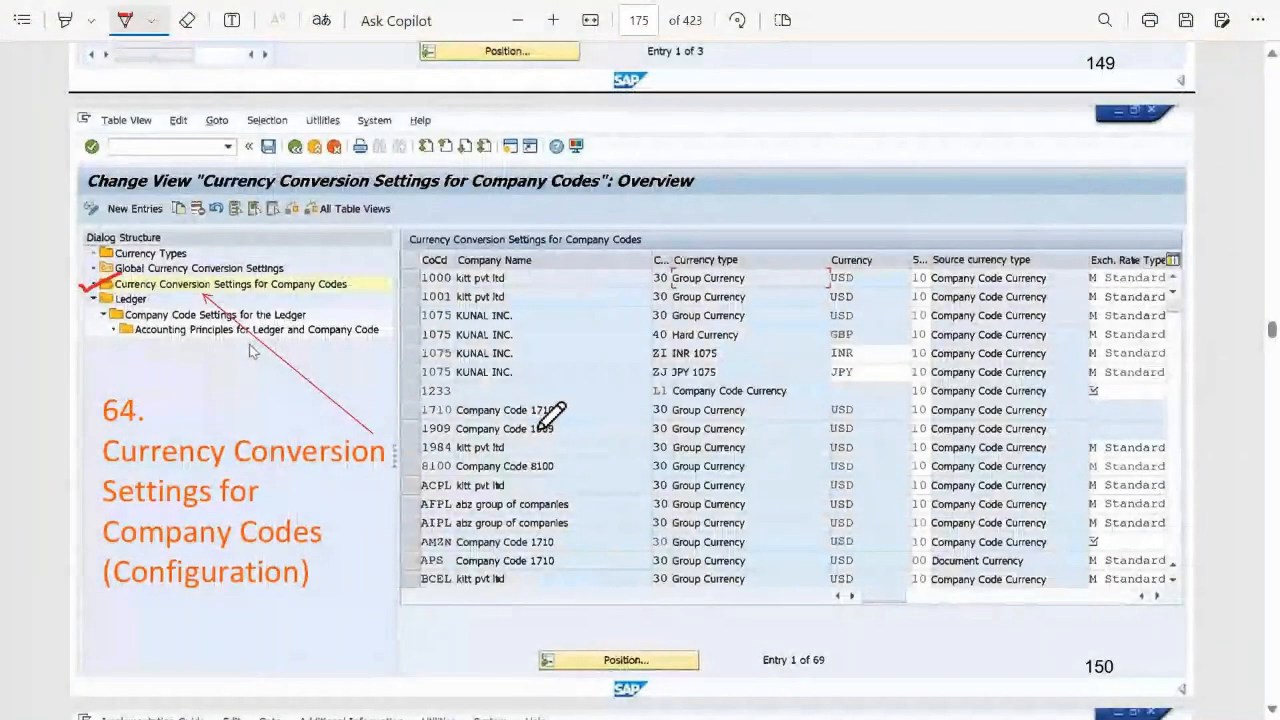
{"action": "scroll", "coordinate": [551, 415], "scroll_direction": "up", "scroll_amount": 10}
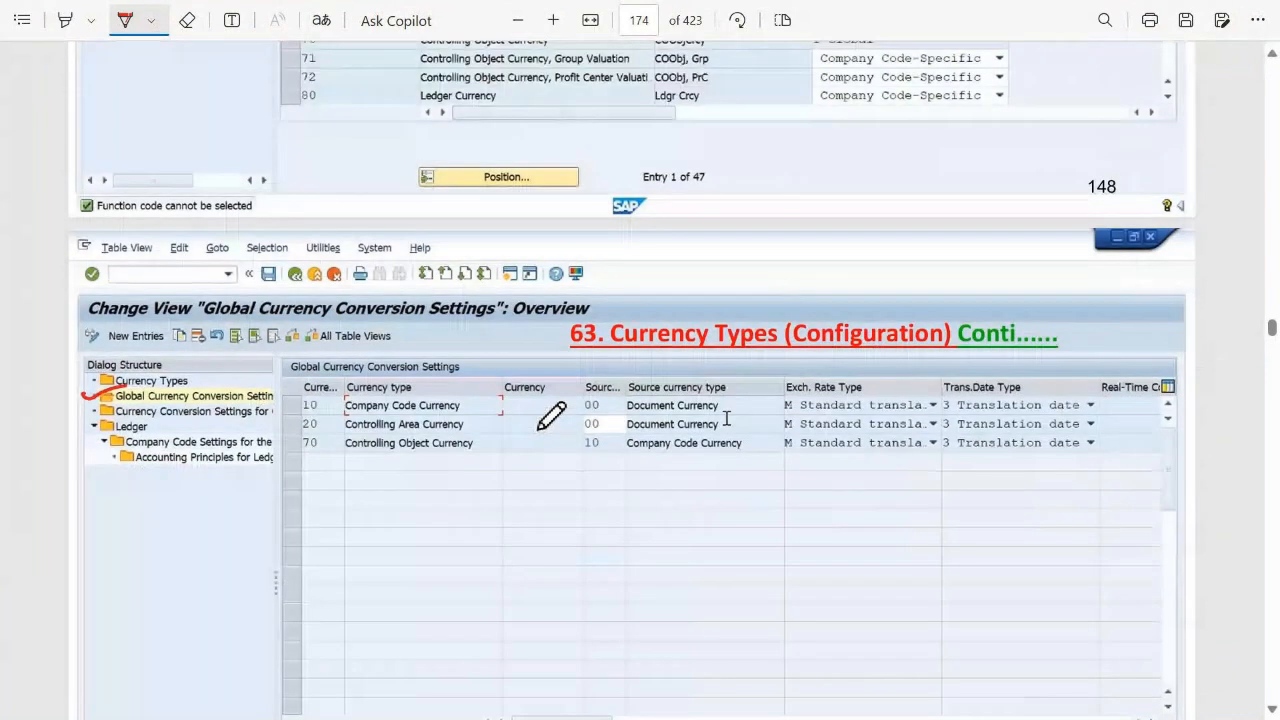
{"action": "scroll", "coordinate": [552, 414], "scroll_direction": "down", "scroll_amount": 10}
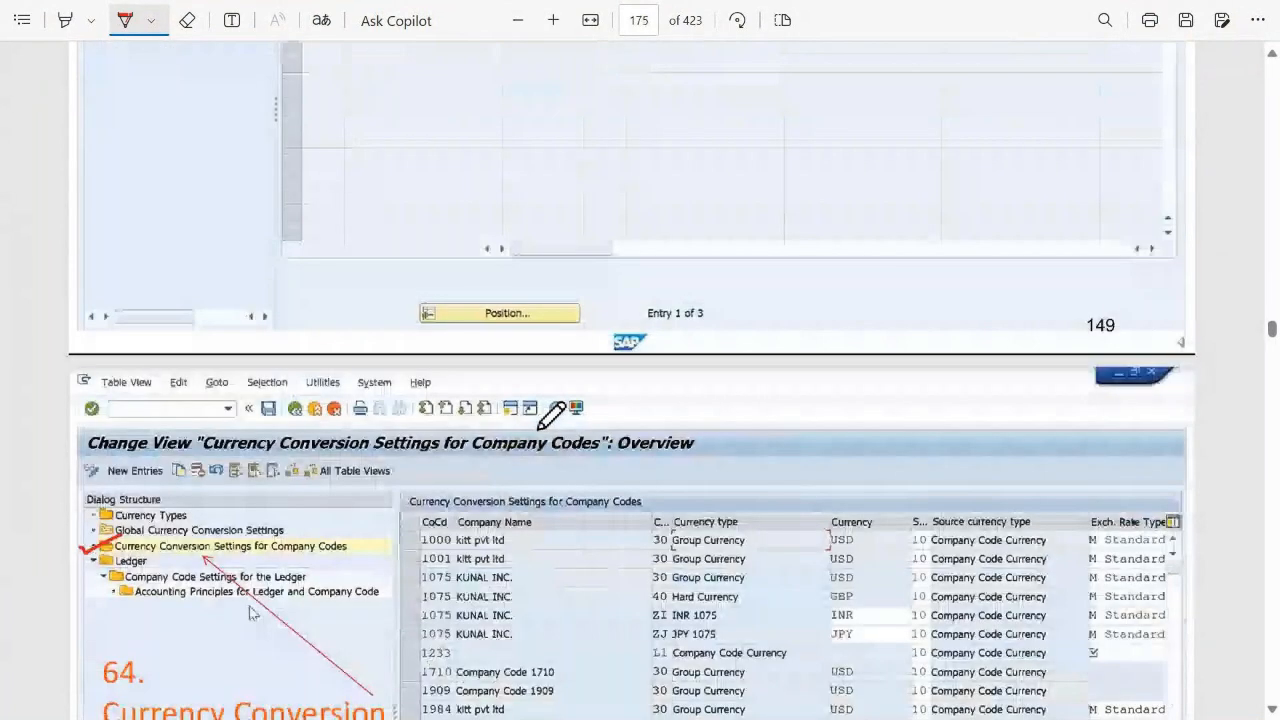
{"action": "scroll", "coordinate": [557, 443], "scroll_direction": "down", "scroll_amount": 3}
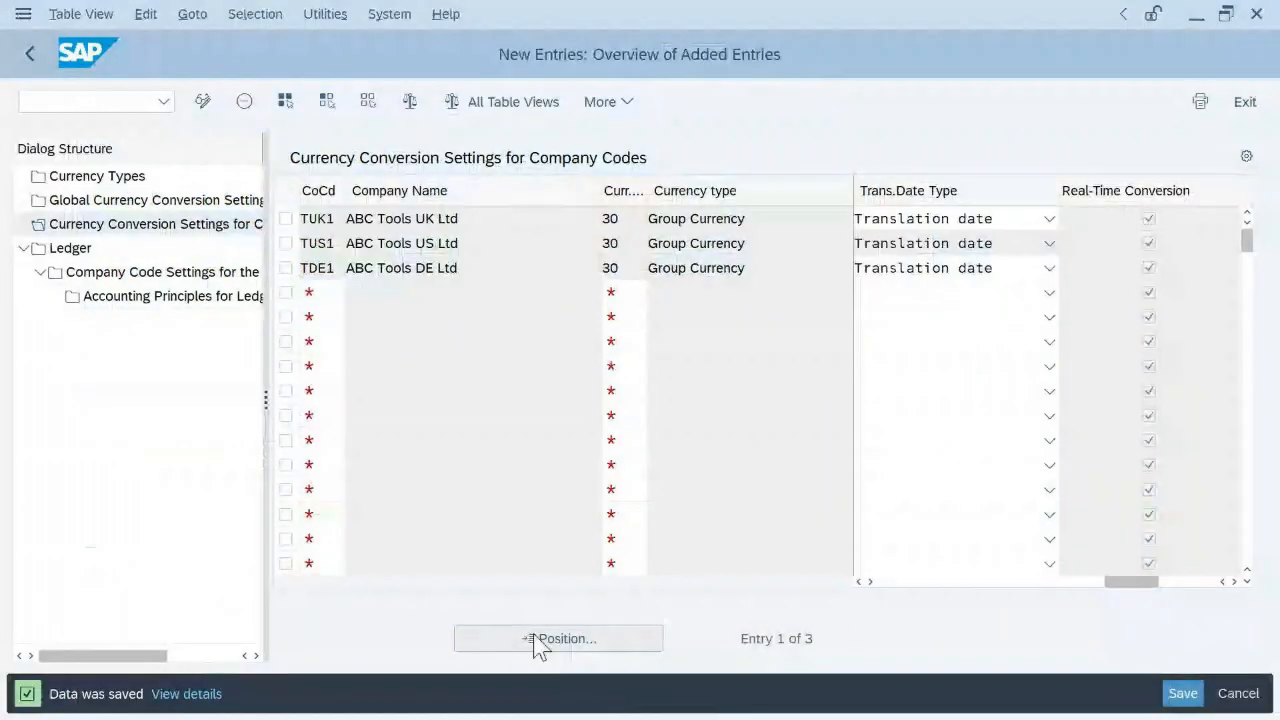
- Try to position the list of newly added entries at company code TCN1
{"action": "left_click", "coordinate": [537, 640]}
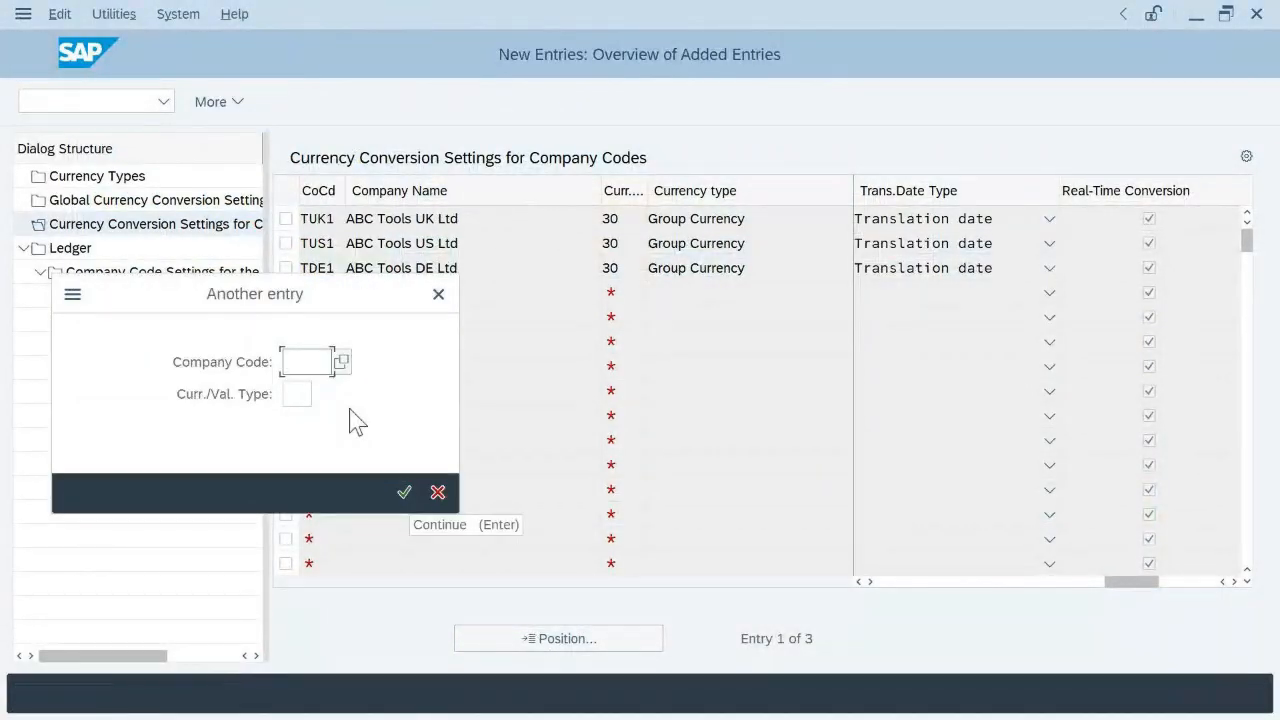
{"action": "type", "text": "TCN1"}
{"action": "key", "text": "Return"}
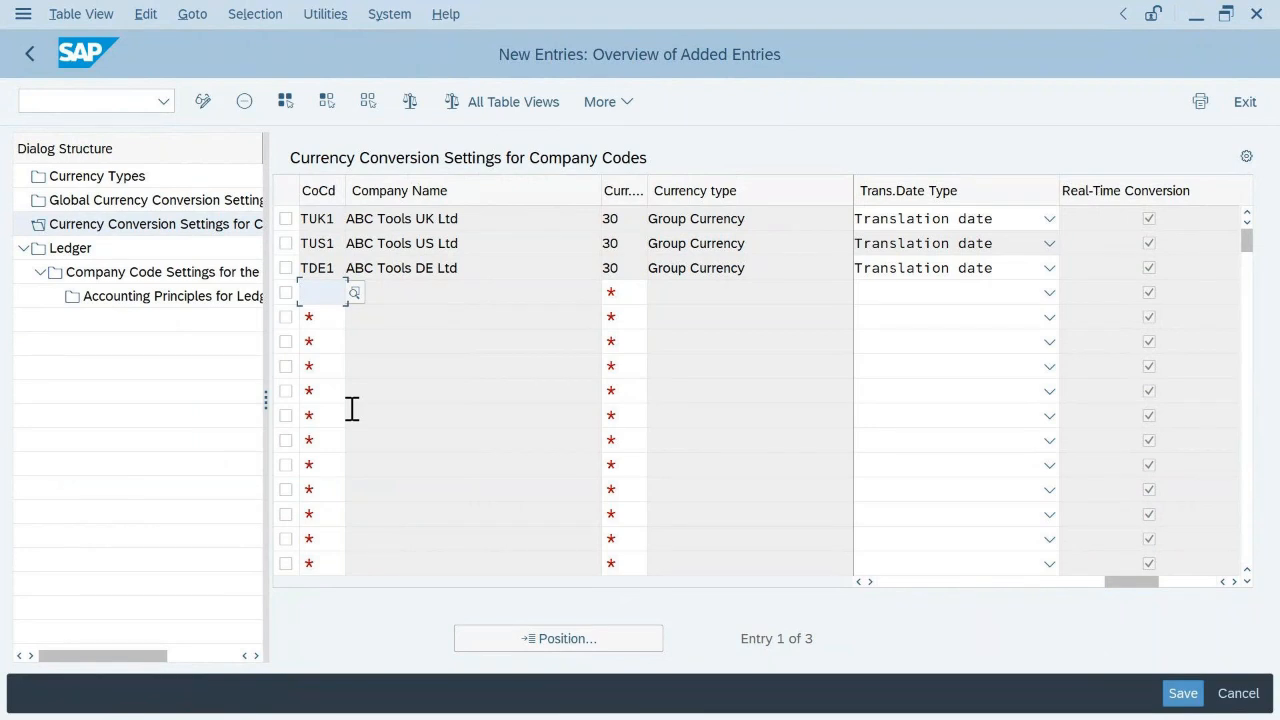
- Return to the overview of company code currency conversion settings, position it at TCN1 and check the TUK1 entry
{"action": "left_click", "coordinate": [32, 54]}
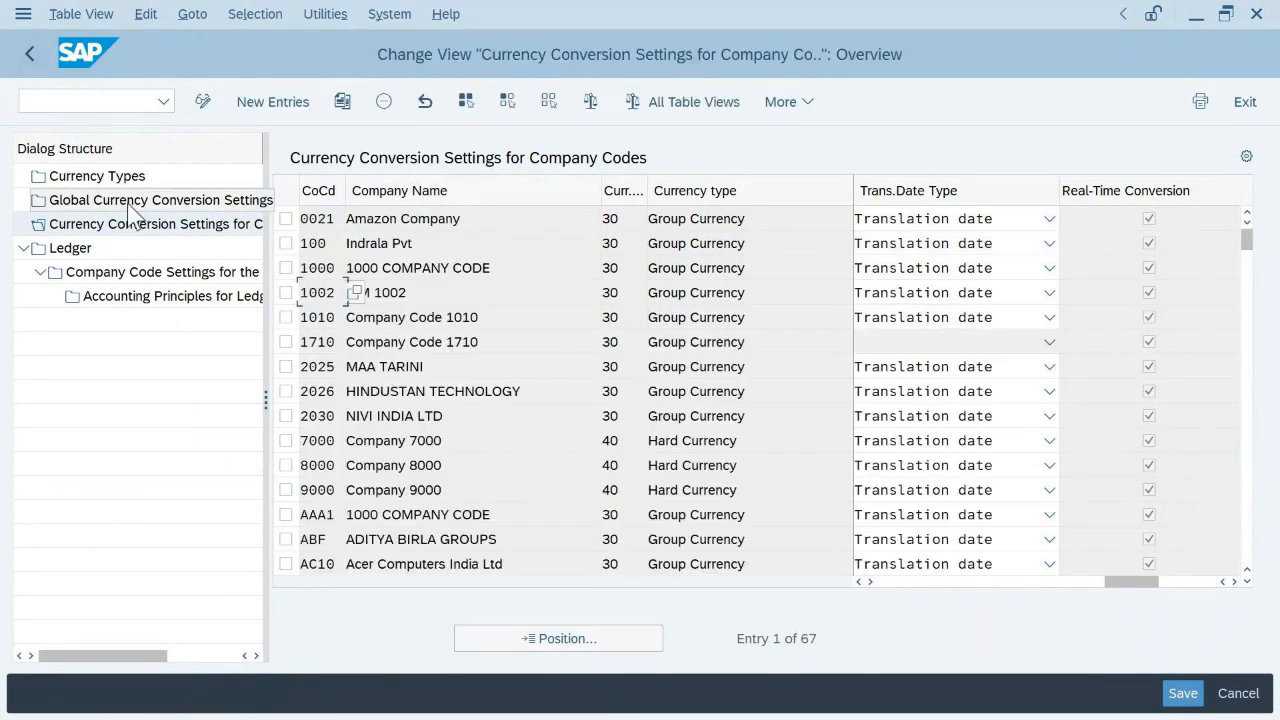
{"action": "left_click", "coordinate": [558, 638]}
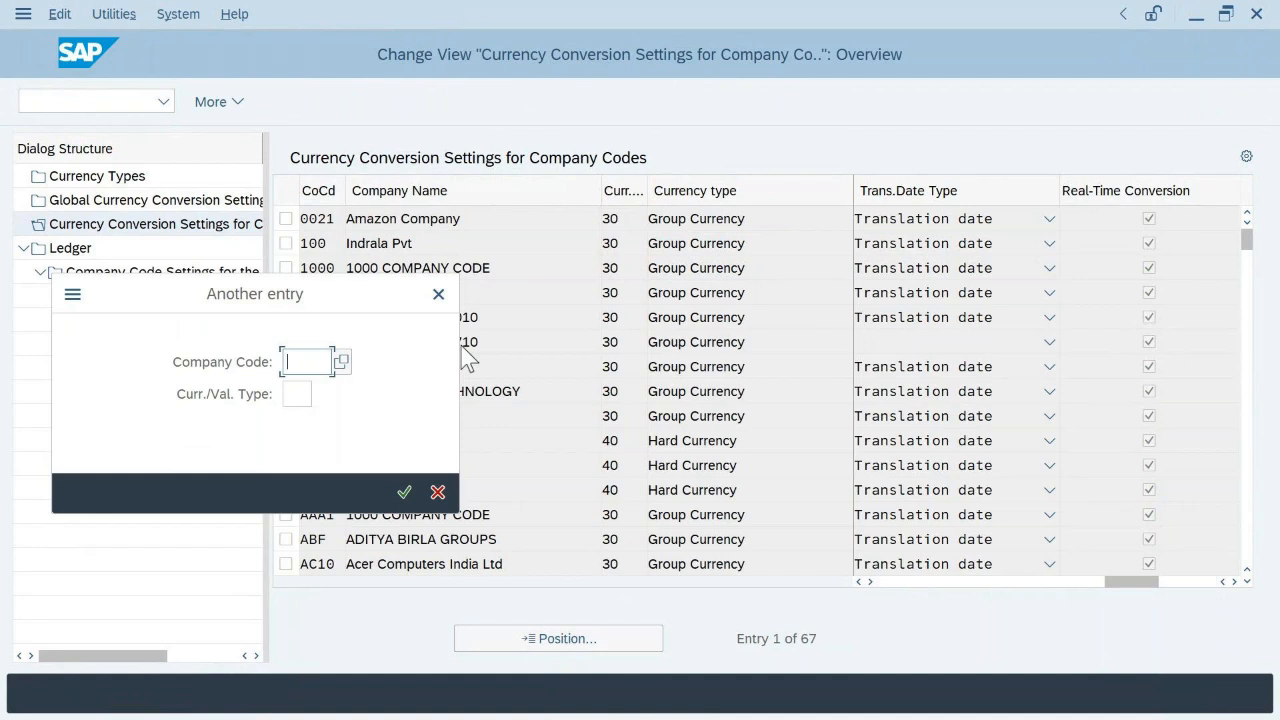
{"action": "type", "text": "TCN1"}
{"action": "key", "text": "Return"}
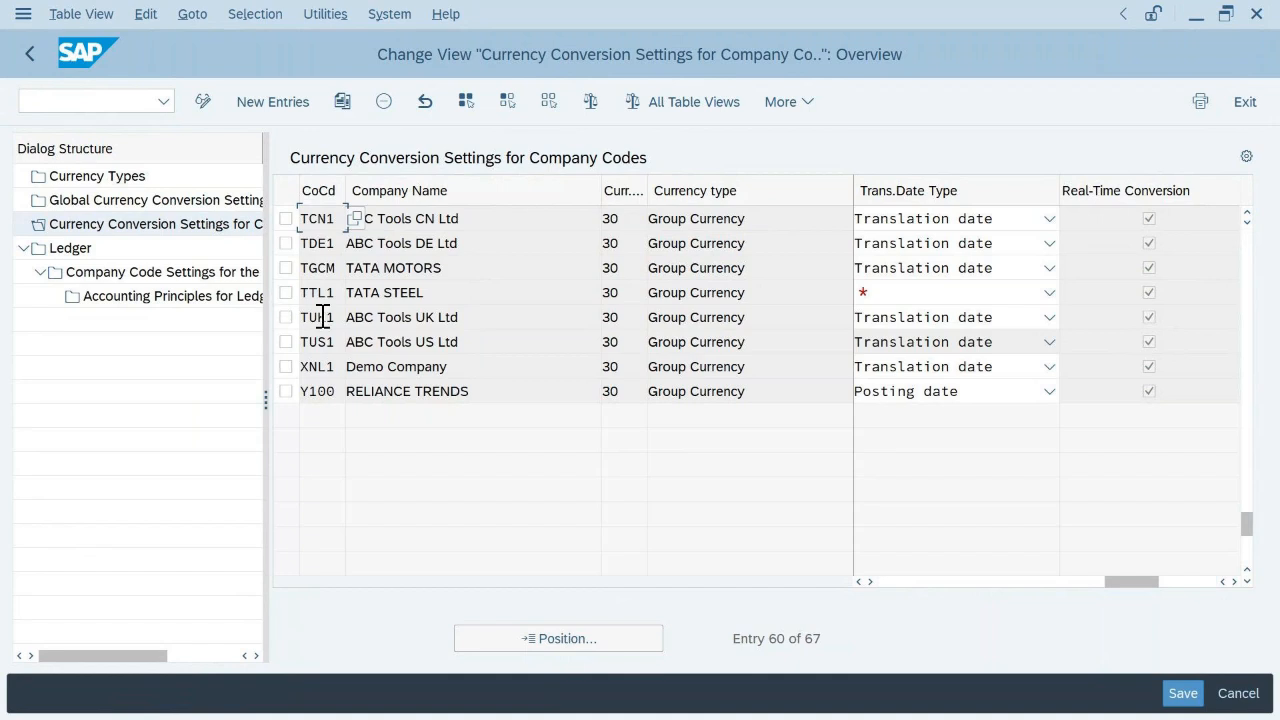
{"action": "left_click", "coordinate": [323, 317]}
{"action": "left_click", "coordinate": [446, 317]}
{"action": "left_click", "coordinate": [460, 317]}
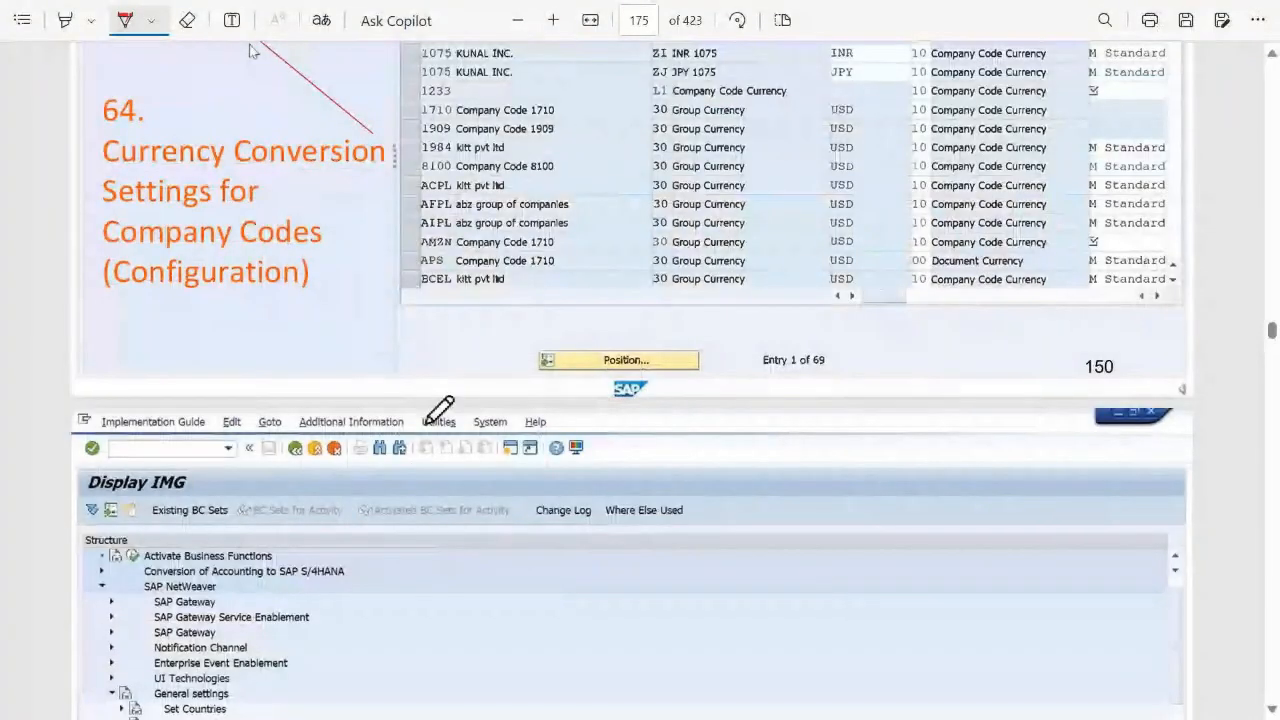
- In the PDF guide's Exchange Rates section, circle SAP NetWeaver and tick General settings, Currencies and Enter Exchange Rates in red
{"action": "scroll", "coordinate": [443, 408], "scroll_direction": "down", "scroll_amount": 3}
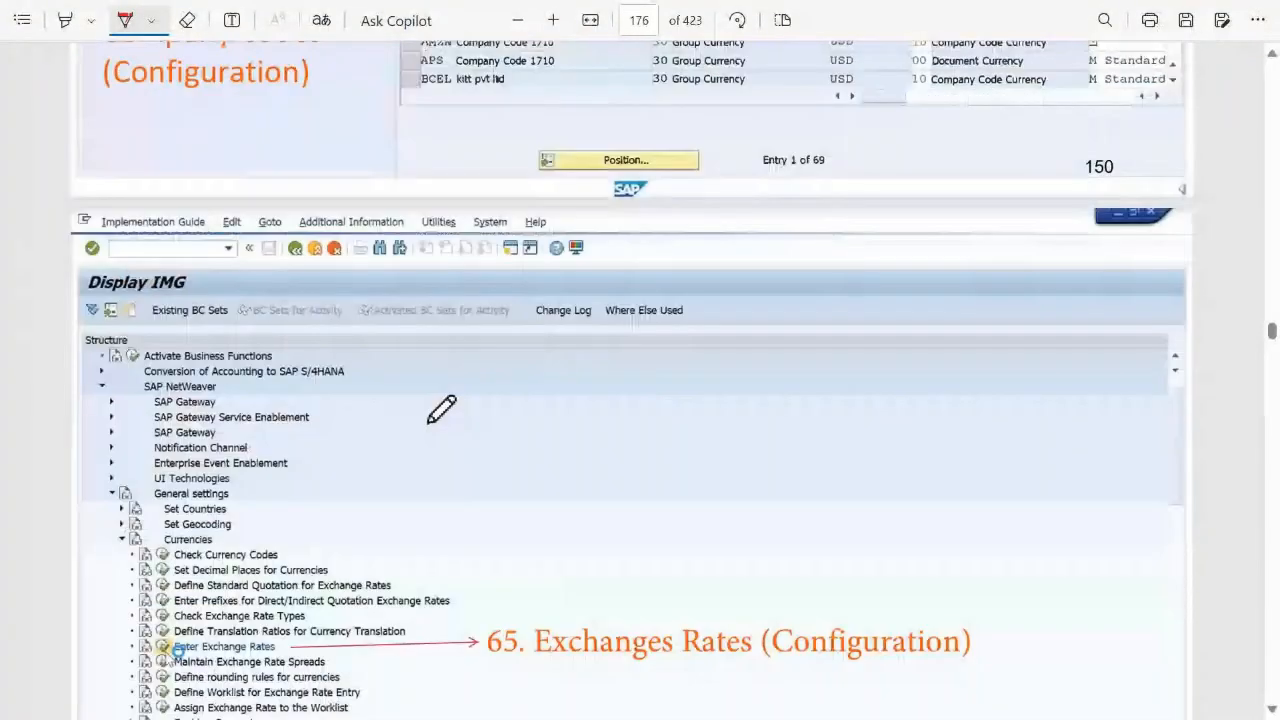
{"action": "scroll", "coordinate": [443, 405], "scroll_direction": "down", "scroll_amount": 2}
{"action": "scroll", "coordinate": [443, 408], "scroll_direction": "down", "scroll_amount": 1}
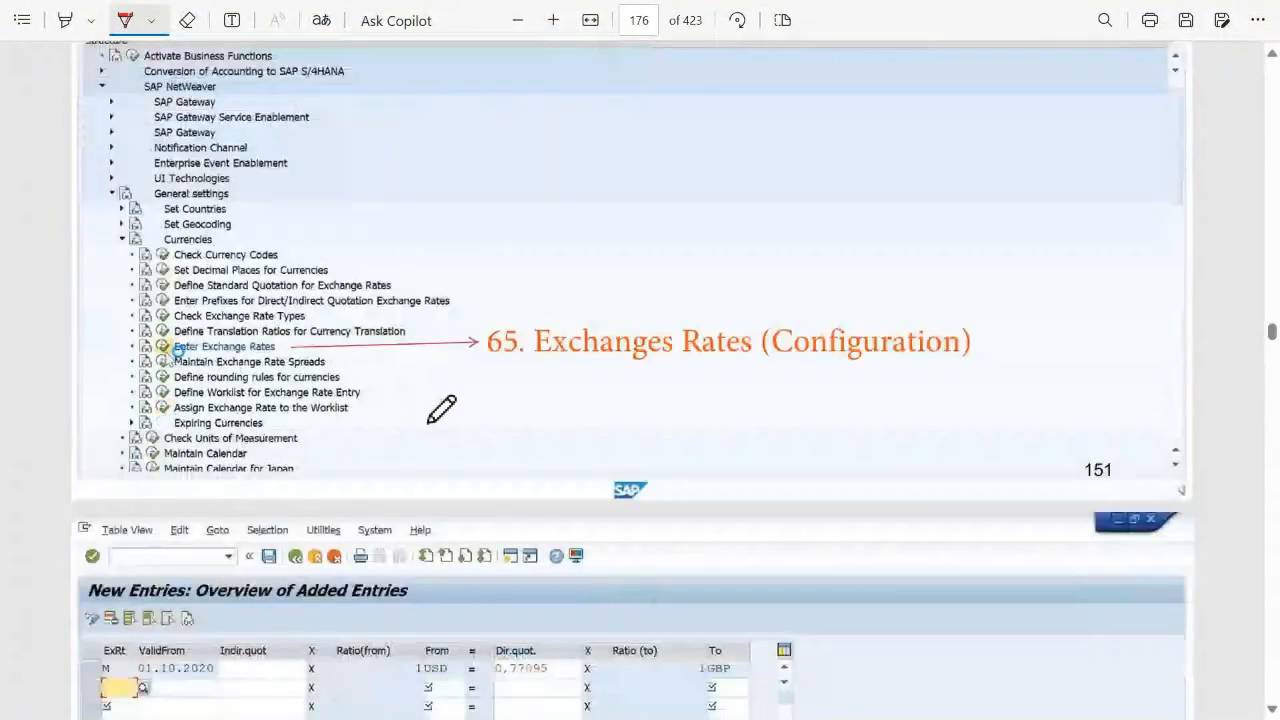
{"action": "scroll", "coordinate": [441, 408], "scroll_direction": "up", "scroll_amount": 1}
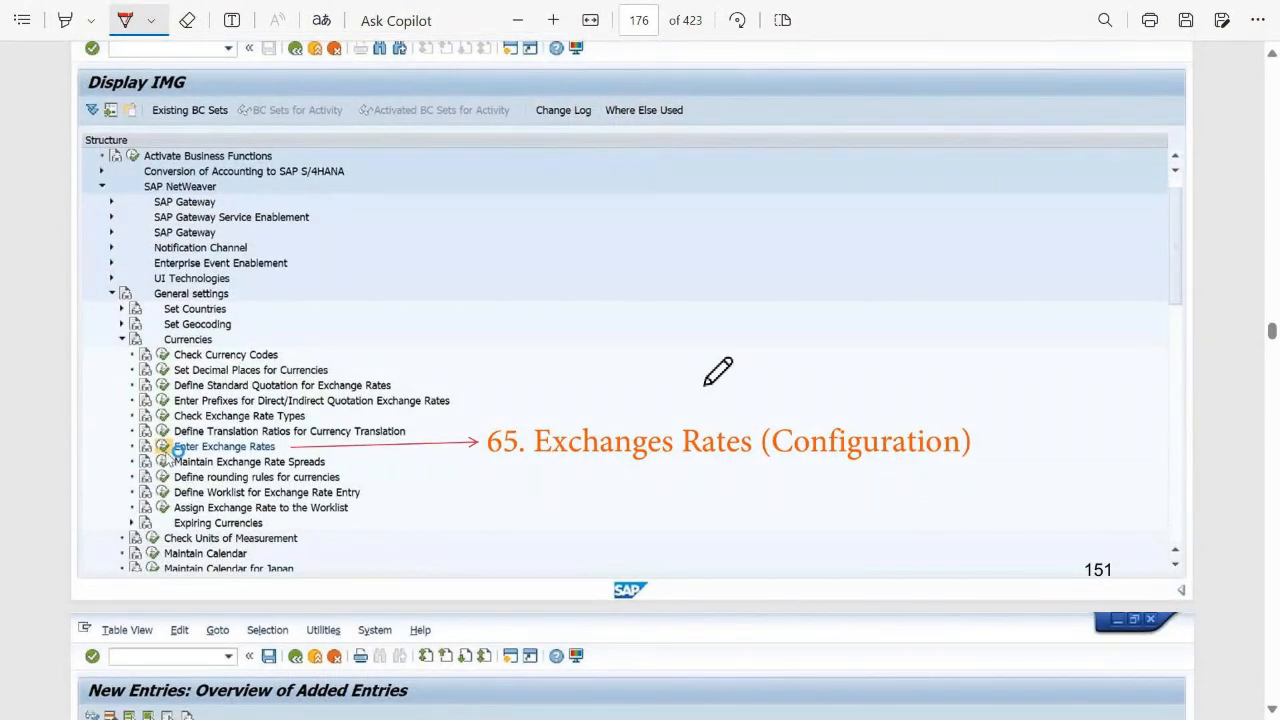
{"action": "mouse_move", "coordinate": [93, 194]}
{"action": "left_mouse_down"}
{"action": "mouse_move", "coordinate": [226, 185]}
{"action": "mouse_move", "coordinate": [86, 186]}
{"action": "mouse_move", "coordinate": [100, 193]}
{"action": "left_mouse_up"}
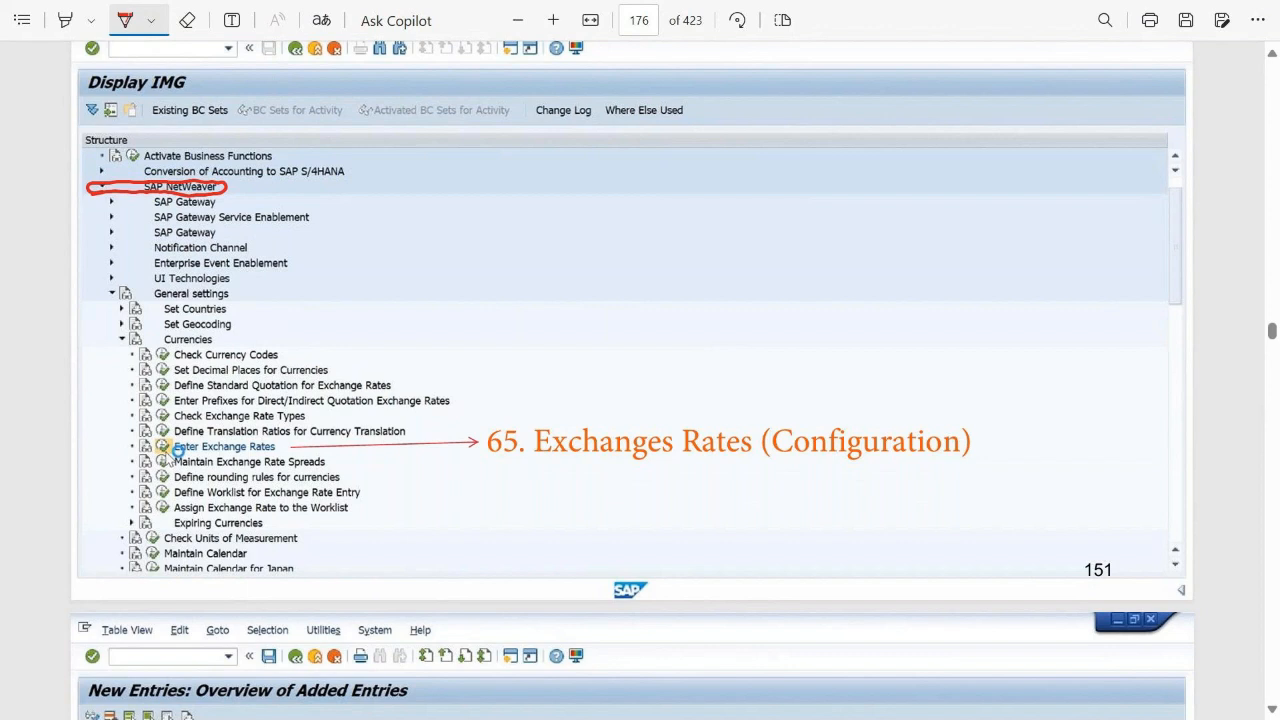
{"action": "left_click_drag", "start_coordinate": [97, 293], "coordinate": [126, 281]}
{"action": "left_click_drag", "start_coordinate": [109, 340], "coordinate": [133, 333]}
{"action": "left_click_drag", "start_coordinate": [122, 448], "coordinate": [148, 438]}
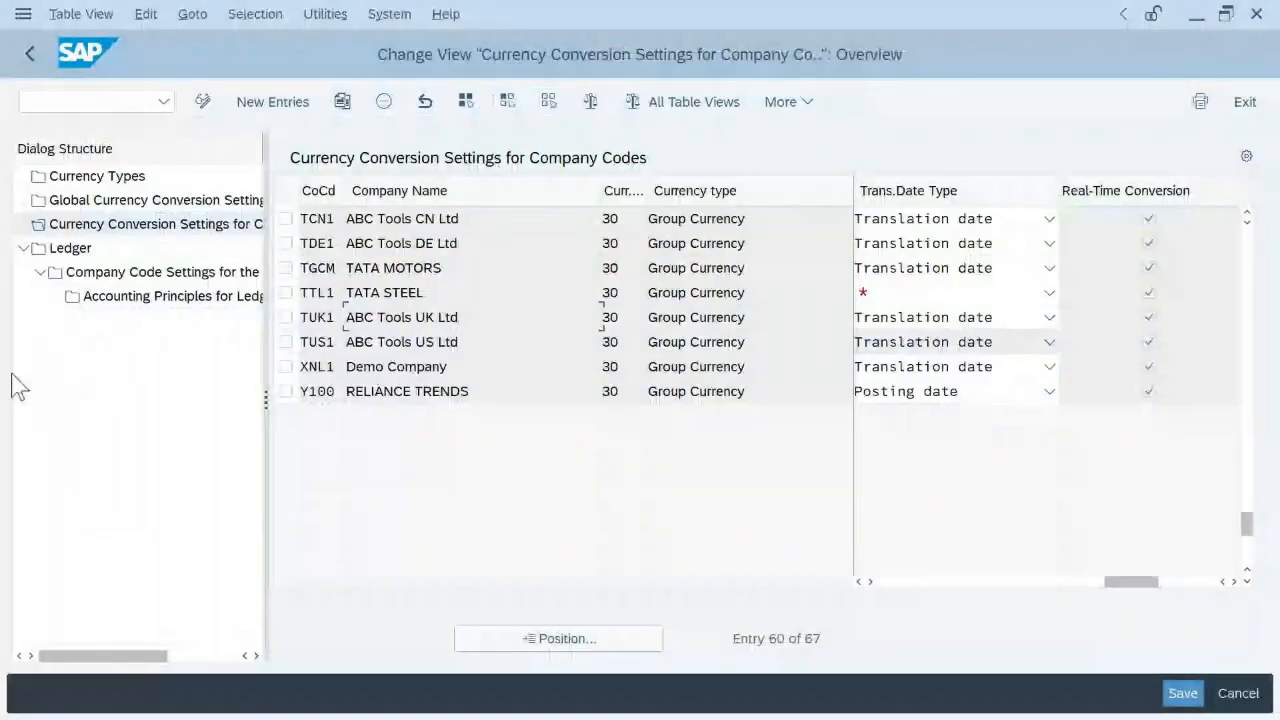
- Return to the start of the Implementation Guide structure in SAP and compare it with the PDF guide's exchange rates path
{"action": "left_click", "coordinate": [31, 57]}
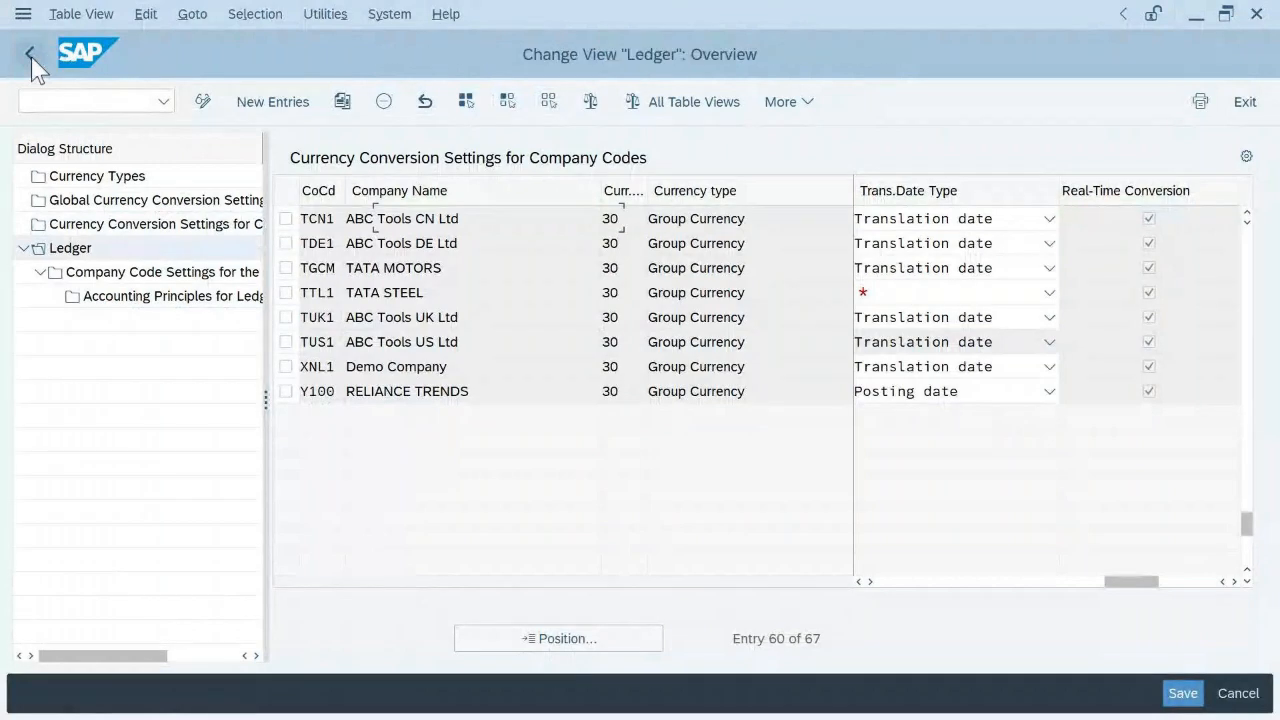
{"action": "left_click", "coordinate": [31, 58]}
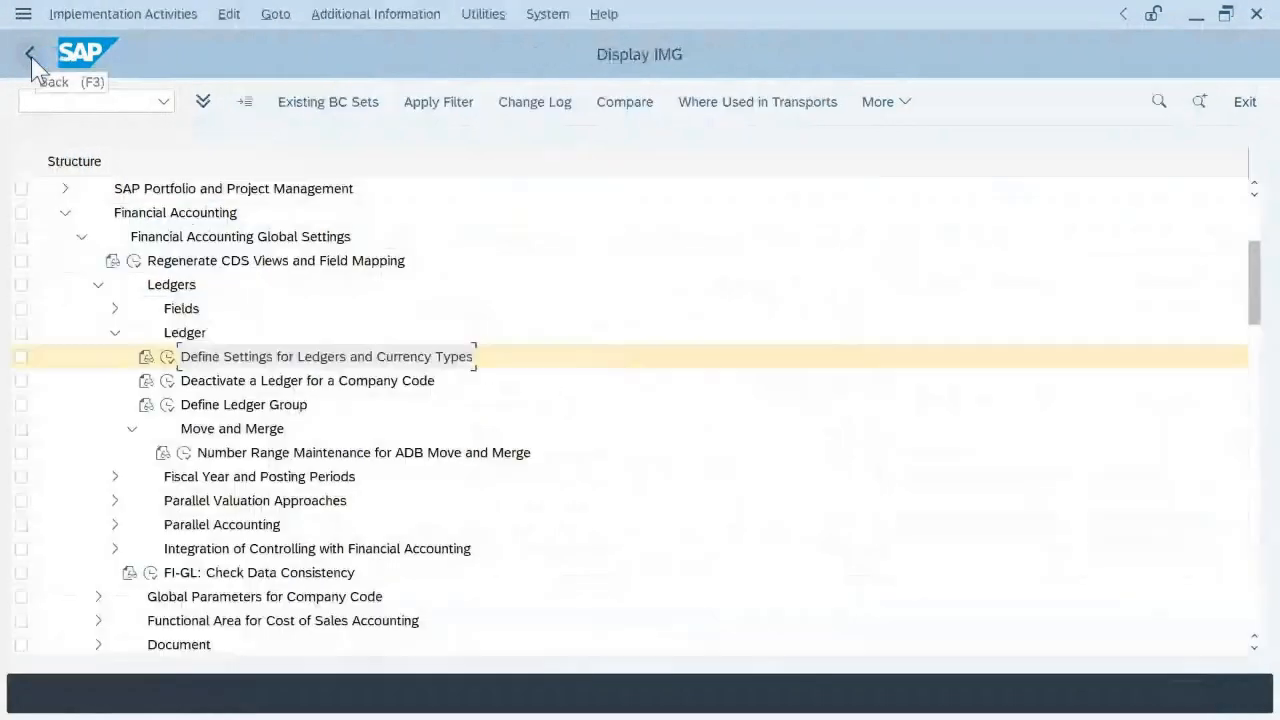
{"action": "scroll", "coordinate": [120, 335], "scroll_direction": "up", "scroll_amount": 3}
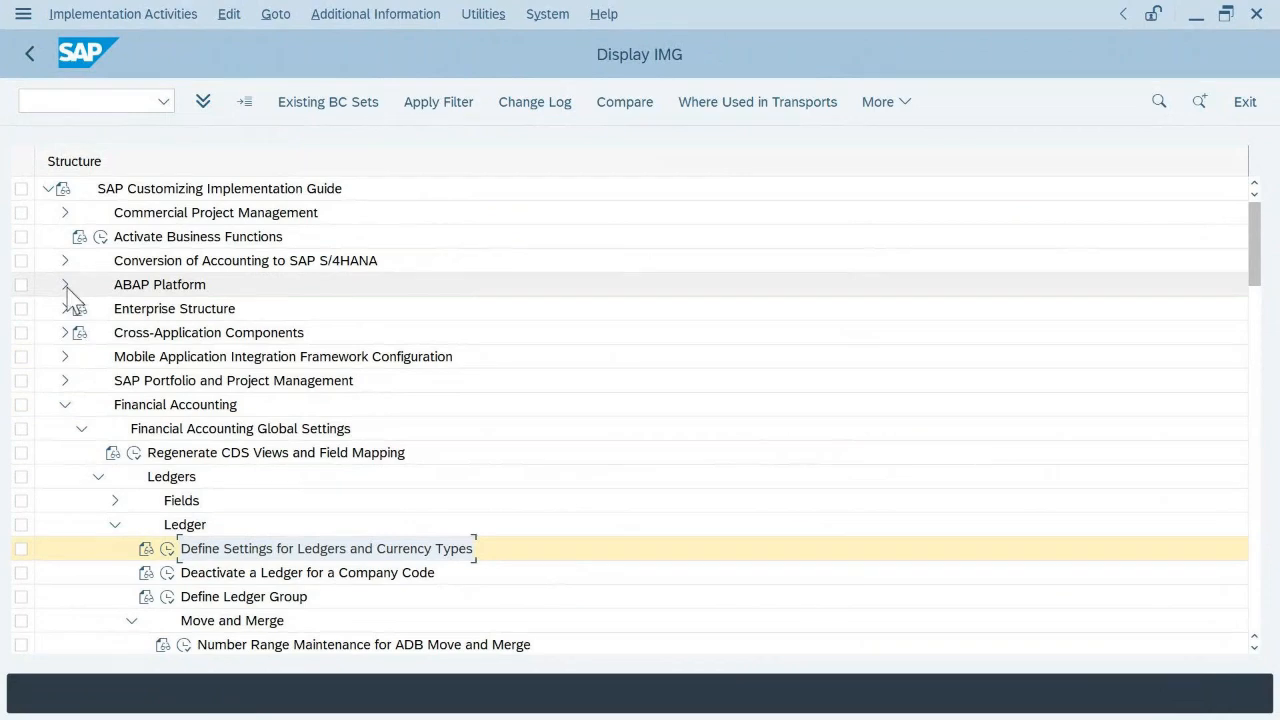
{"action": "key", "text": "alt+Tab"}
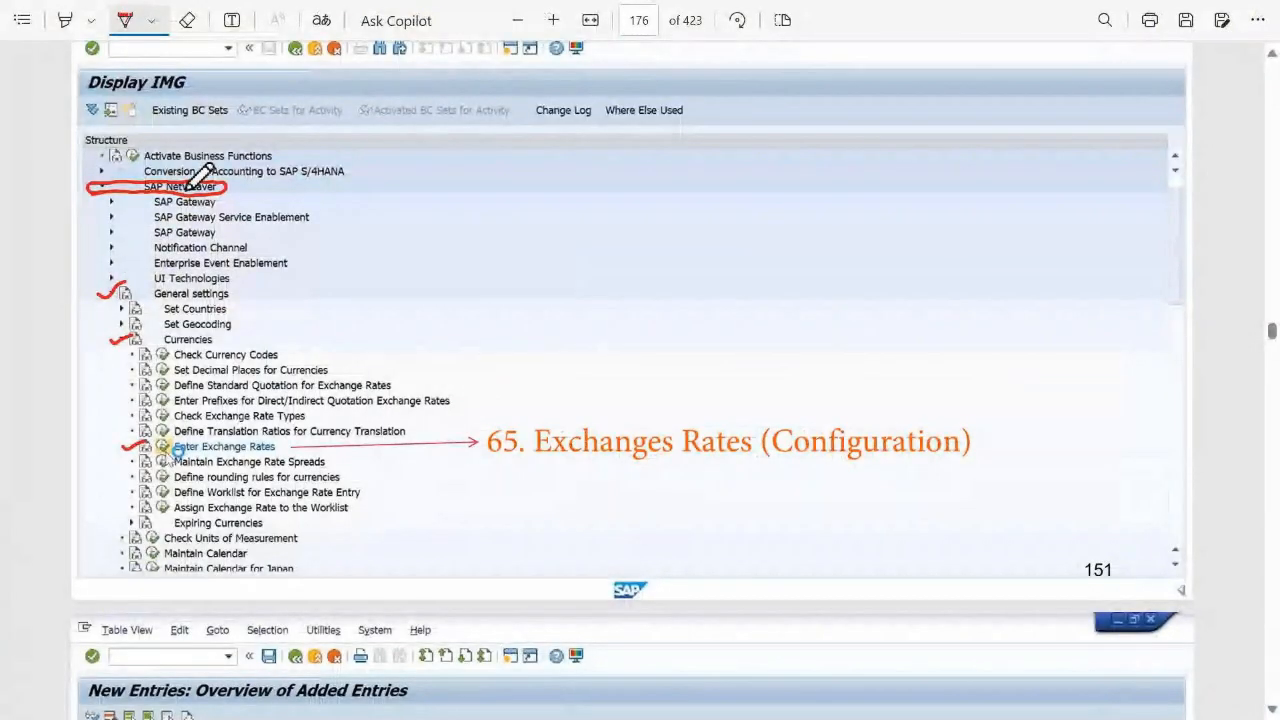
- Switch to SAP and open the Enter Exchange Rates activity under ABAP Platform, General settings, Currencies
{"action": "key", "text": "alt+Tab"}
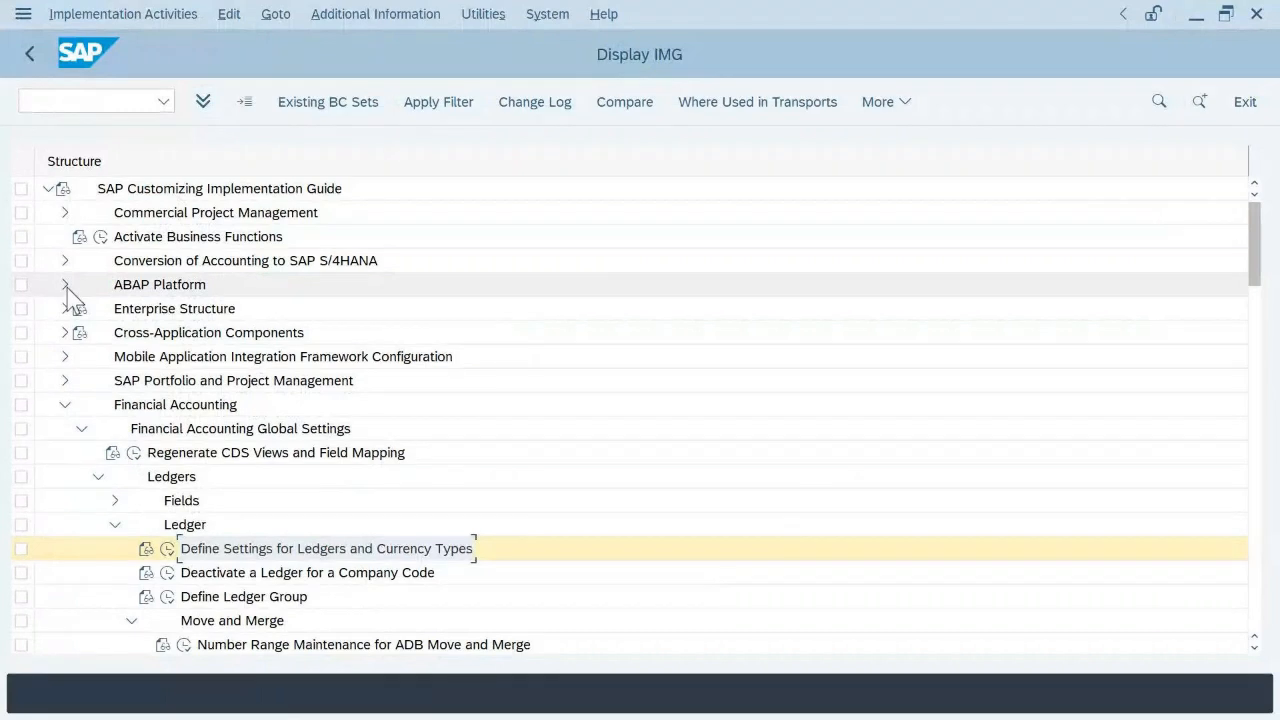
{"action": "left_click", "coordinate": [65, 285]}
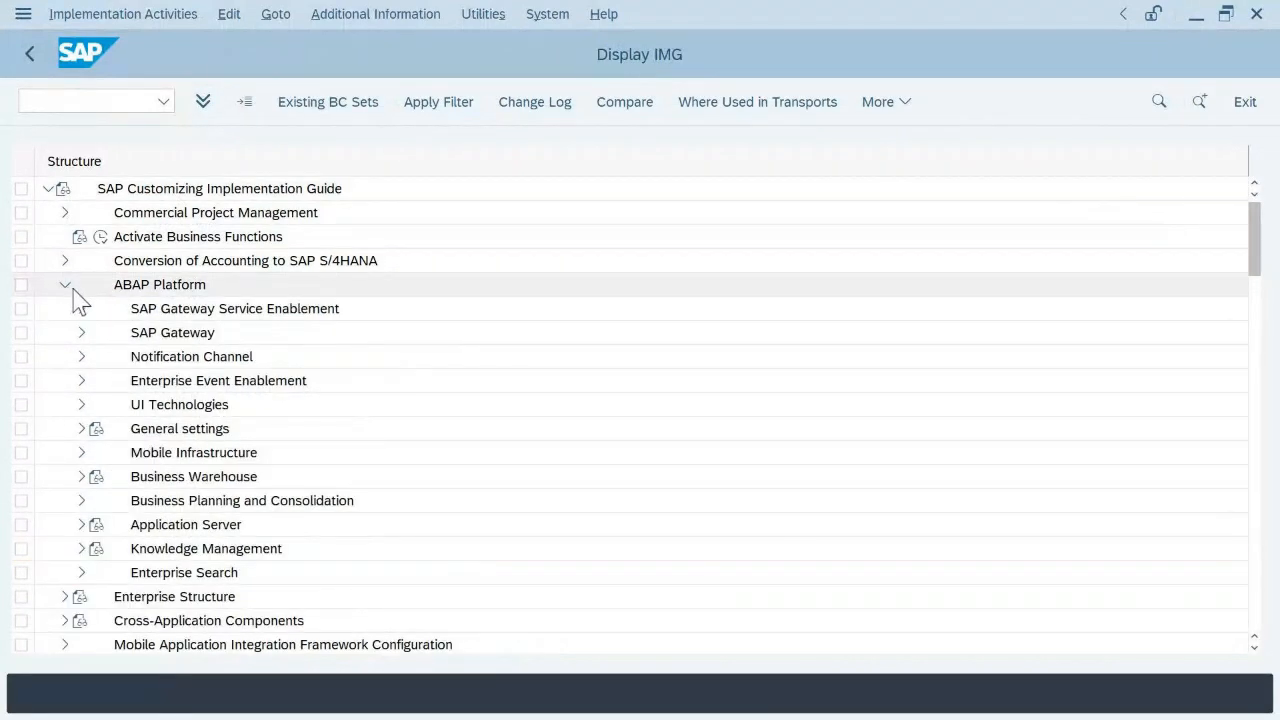
{"action": "left_click", "coordinate": [82, 429]}
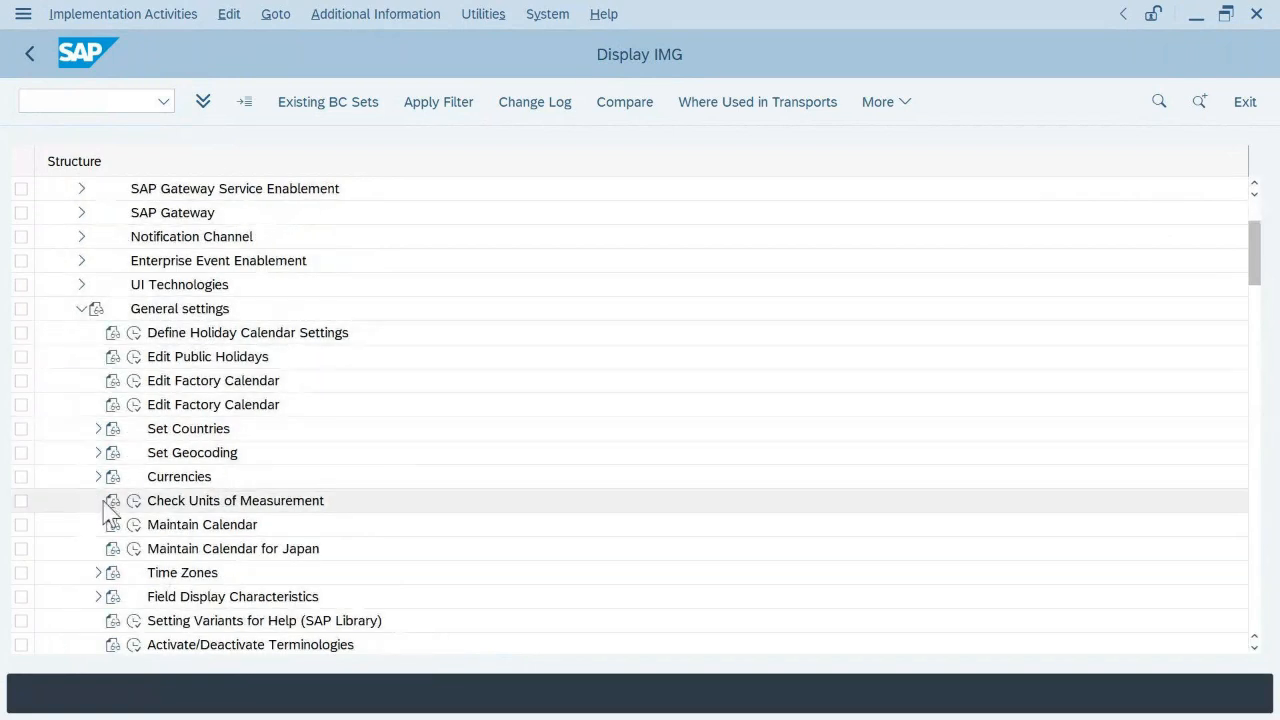
{"action": "left_click", "coordinate": [99, 477]}
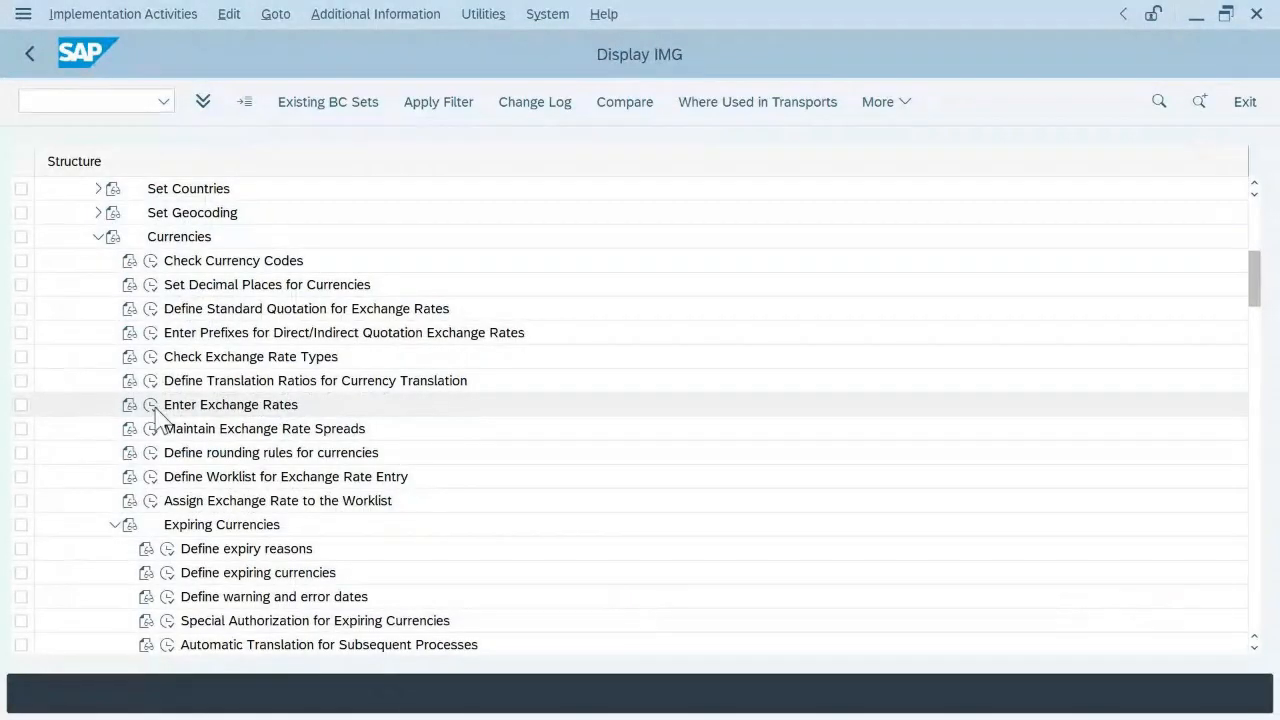
{"action": "left_click", "coordinate": [151, 405]}
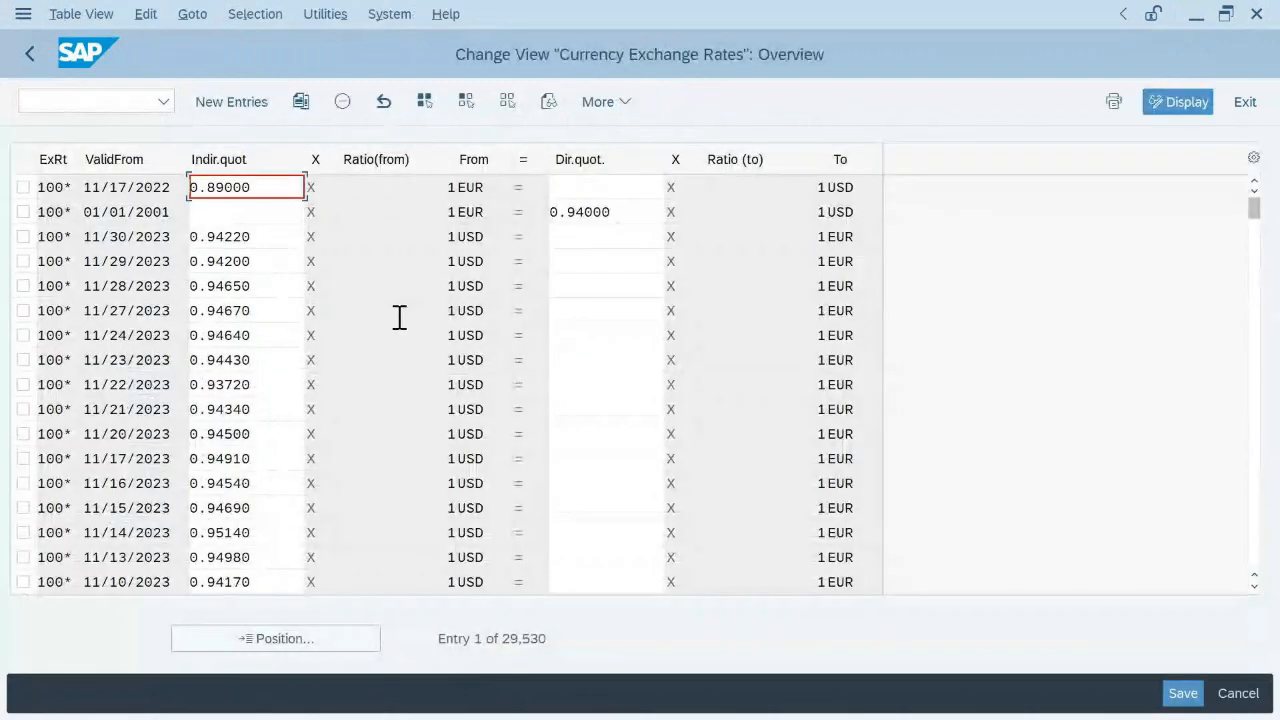
- Start new currency exchange rate entries and choose exchange rate type M, standard translation at average rate, for the first row
{"action": "scroll", "coordinate": [400, 323], "scroll_direction": "down", "scroll_amount": 2}
{"action": "scroll", "coordinate": [400, 323], "scroll_direction": "up", "scroll_amount": 1}
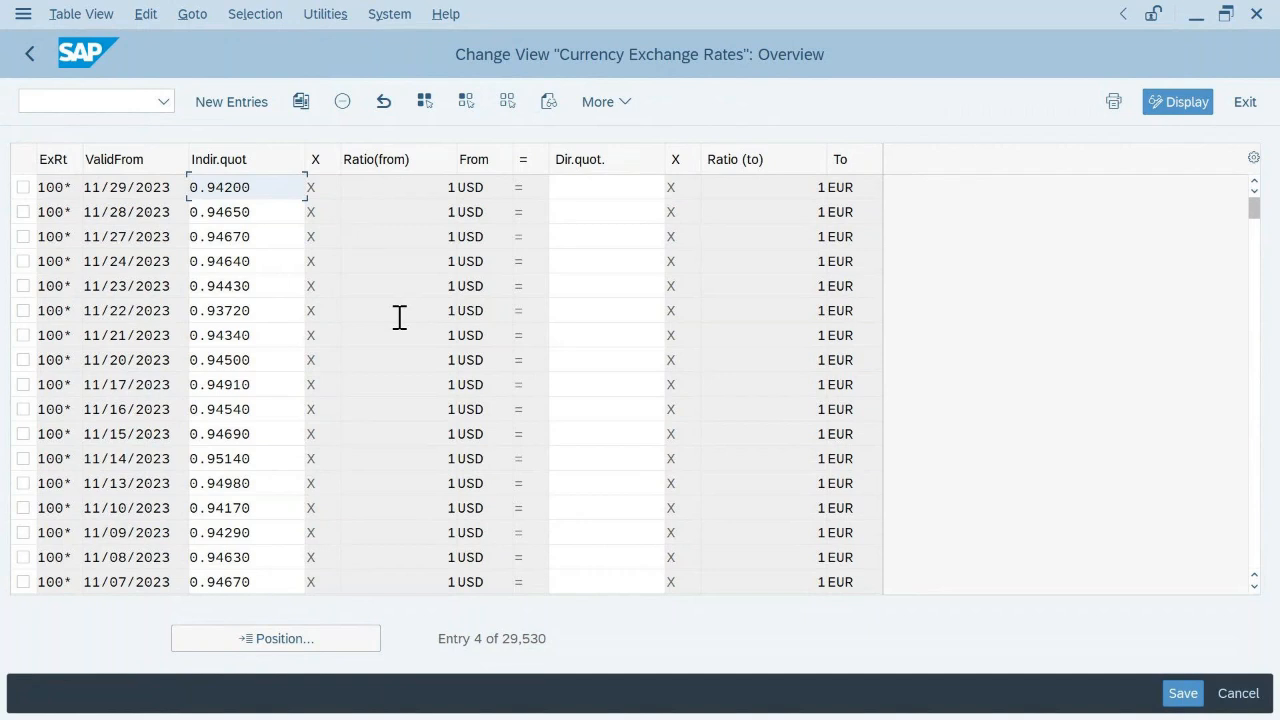
{"action": "left_click", "coordinate": [239, 108]}
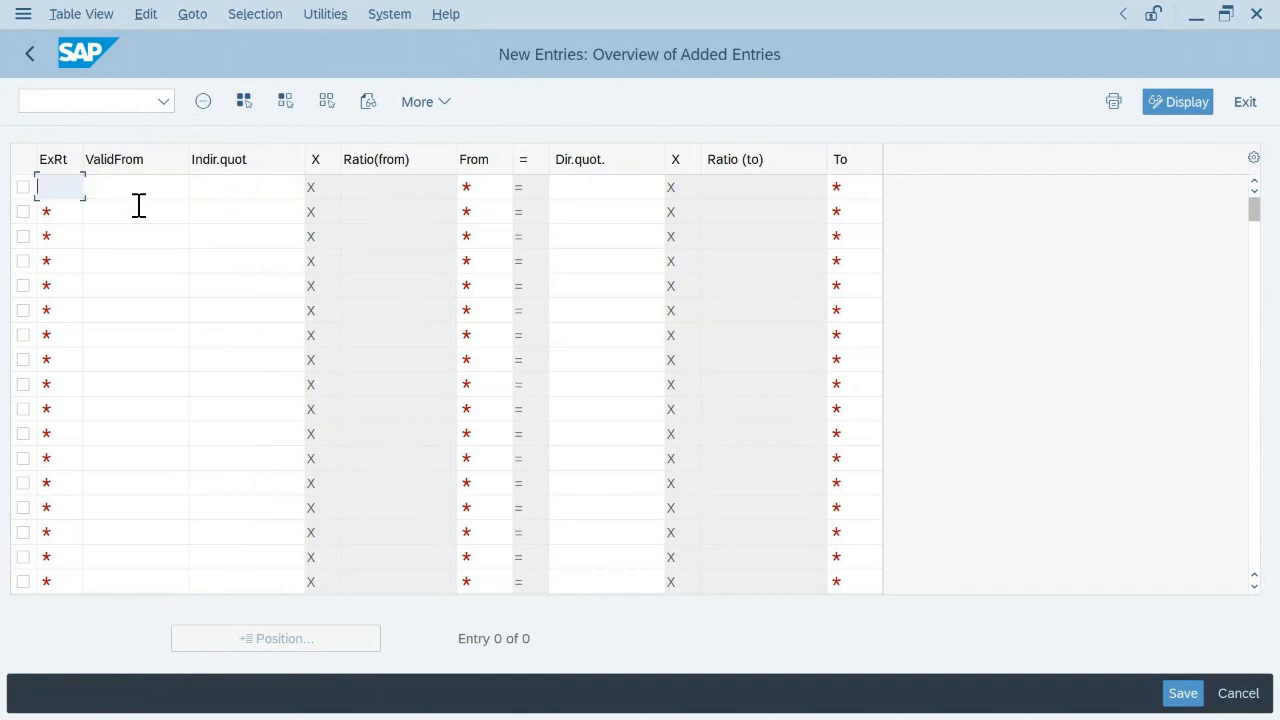
{"action": "left_click", "coordinate": [66, 194]}
{"action": "left_click", "coordinate": [94, 188]}
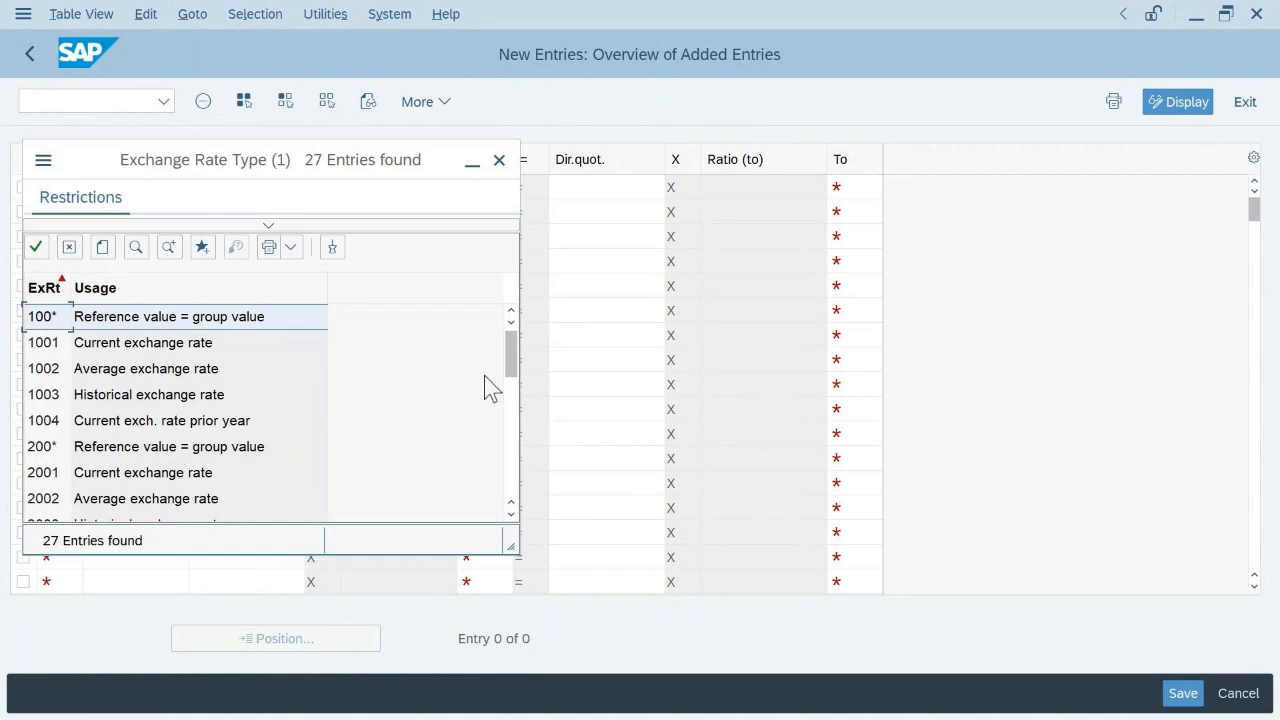
{"action": "left_click_drag", "start_coordinate": [517, 403], "coordinate": [517, 500]}
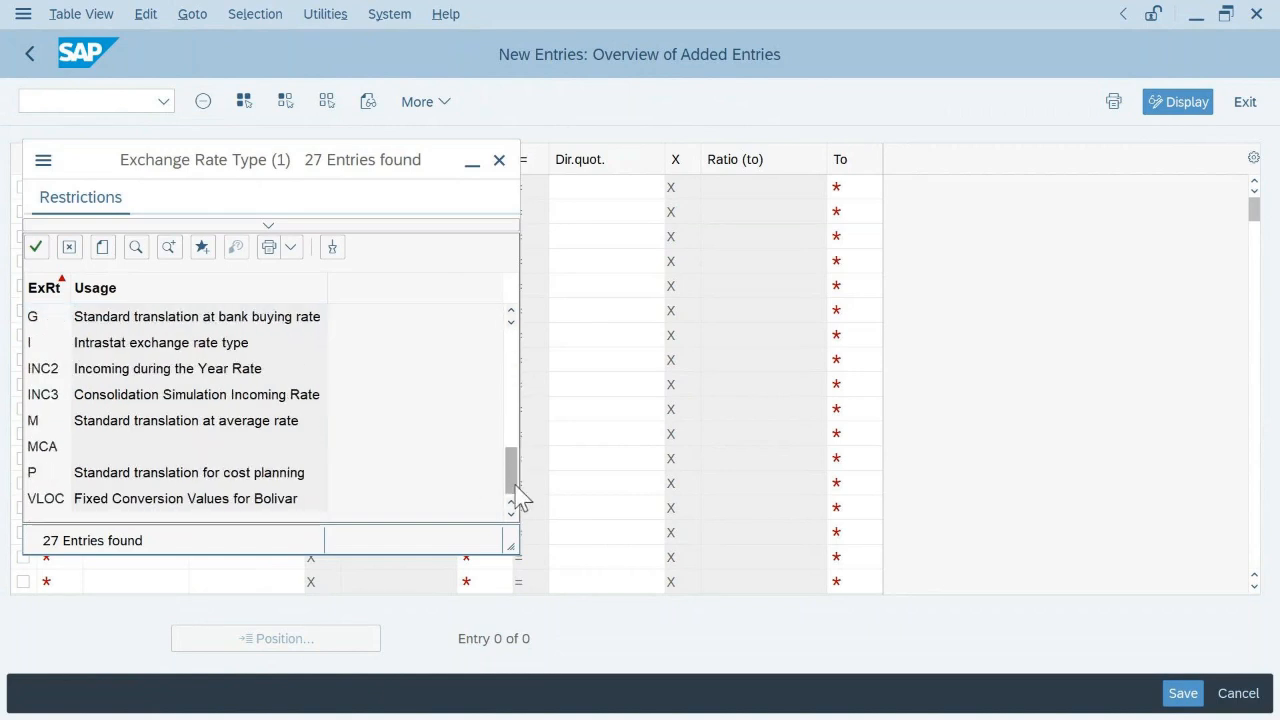
{"action": "double_click", "coordinate": [189, 421]}
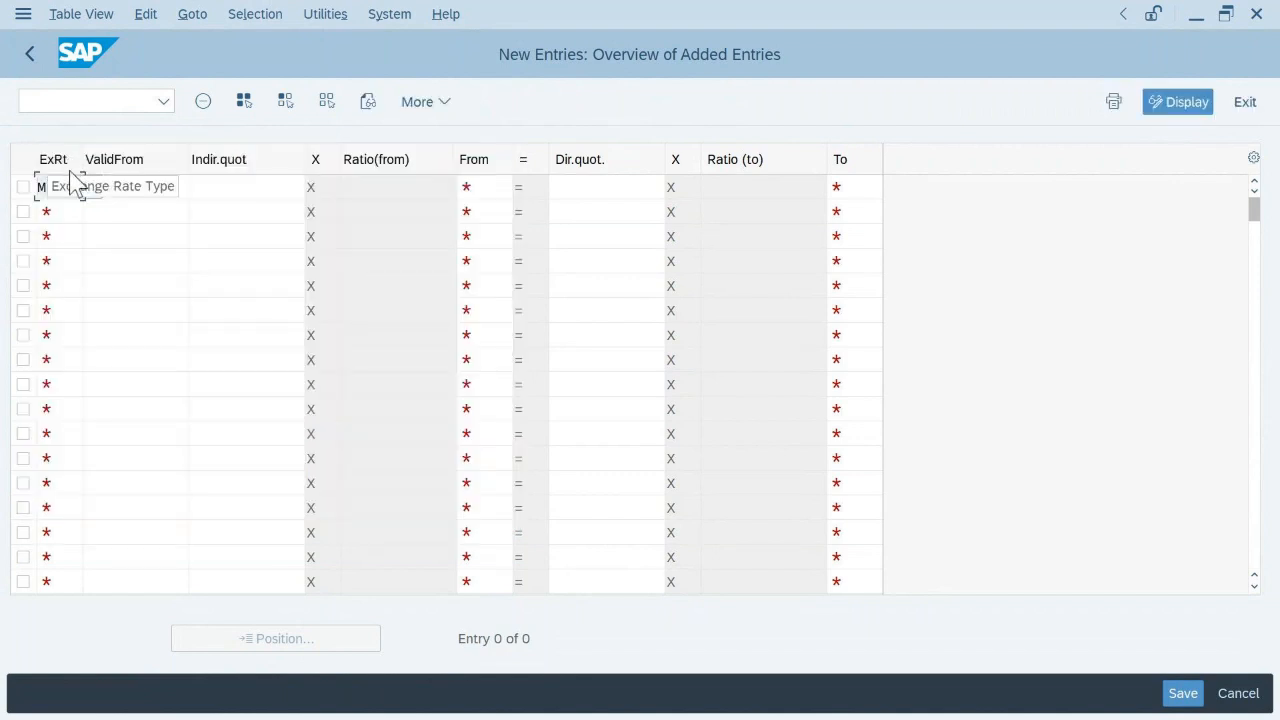
- Set the valid-from date of the type M entry to 11/10/2024 using the calendar
{"action": "left_click", "coordinate": [129, 190]}
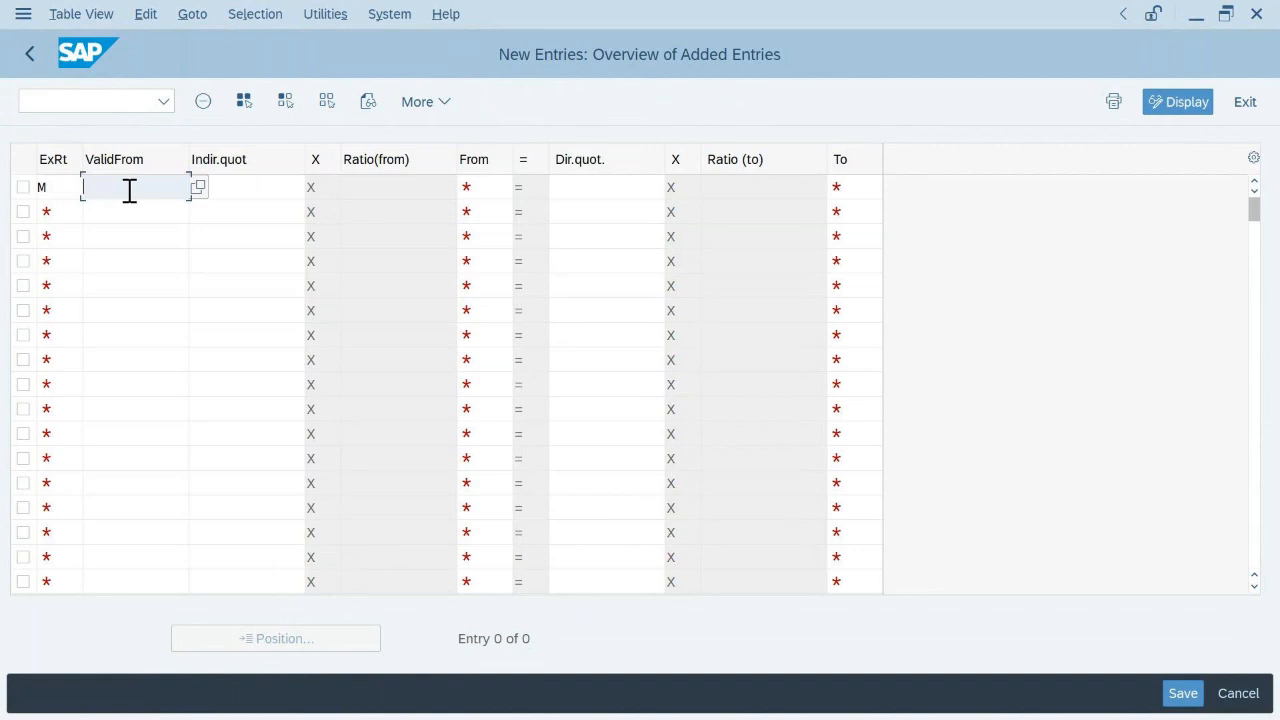
{"action": "left_click", "coordinate": [198, 187]}
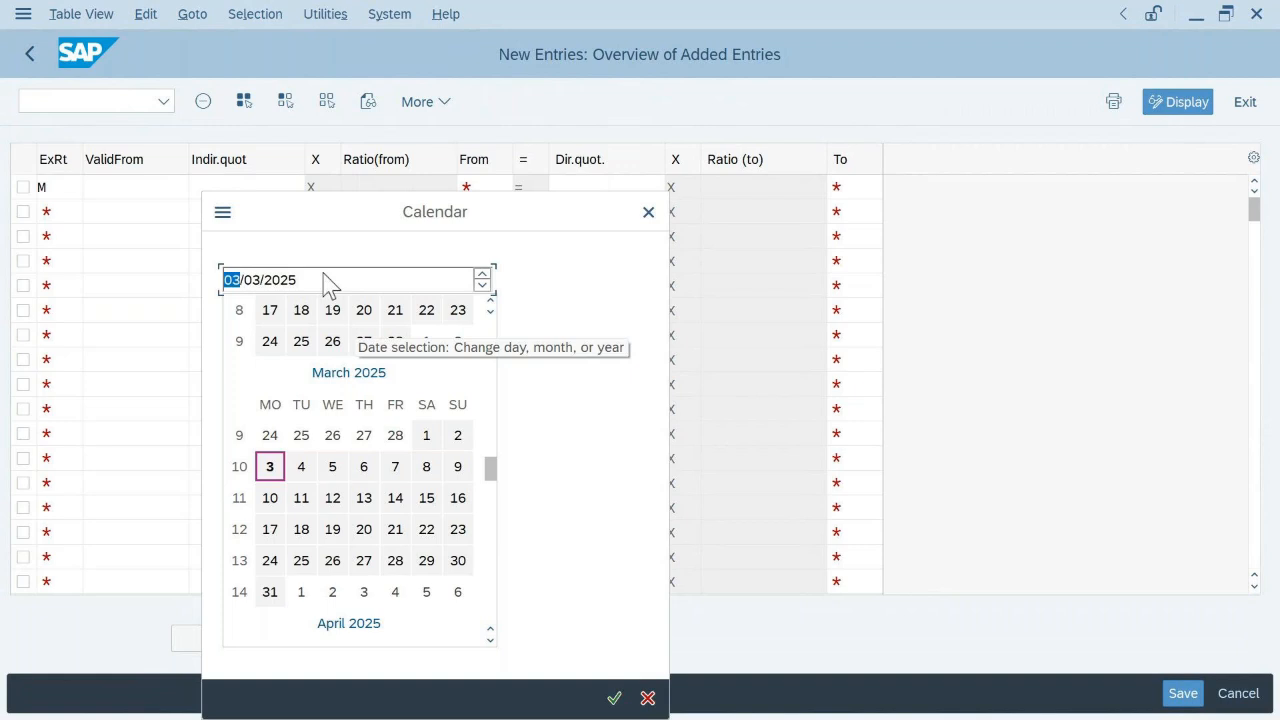
{"action": "type", "text": "11"}
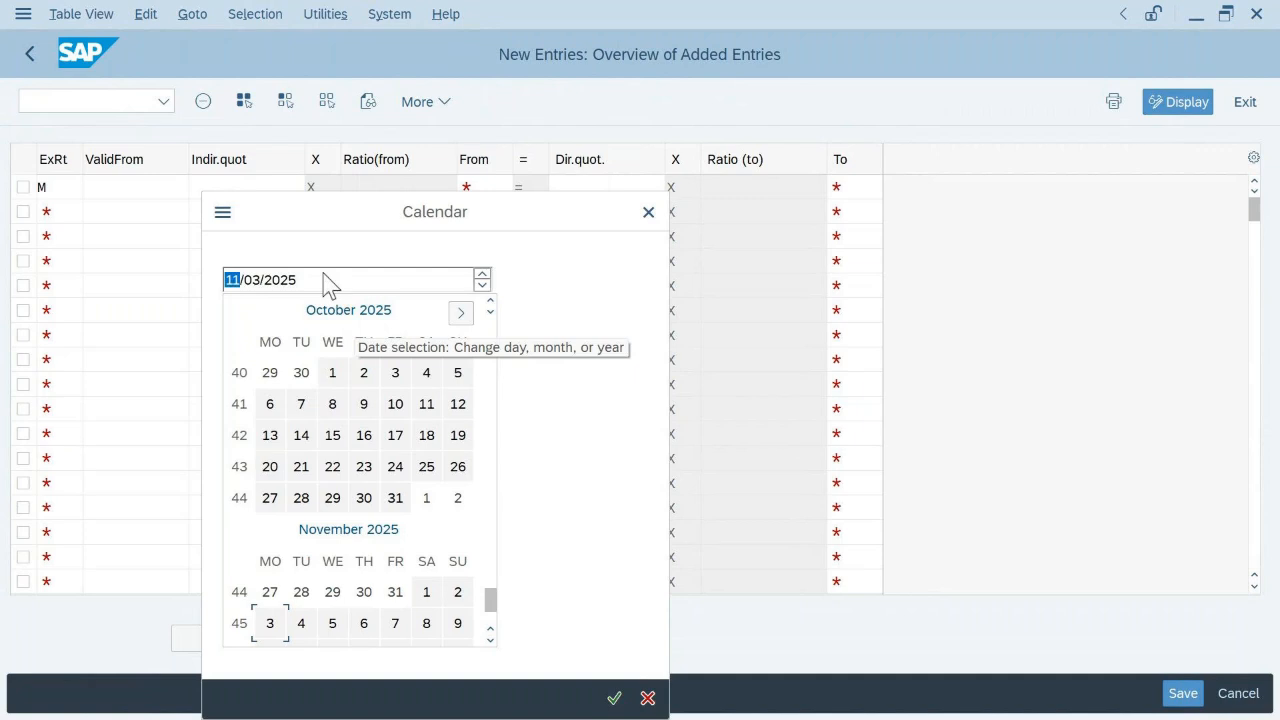
{"action": "key", "text": "Tab"}
{"action": "left_click", "coordinate": [255, 282]}
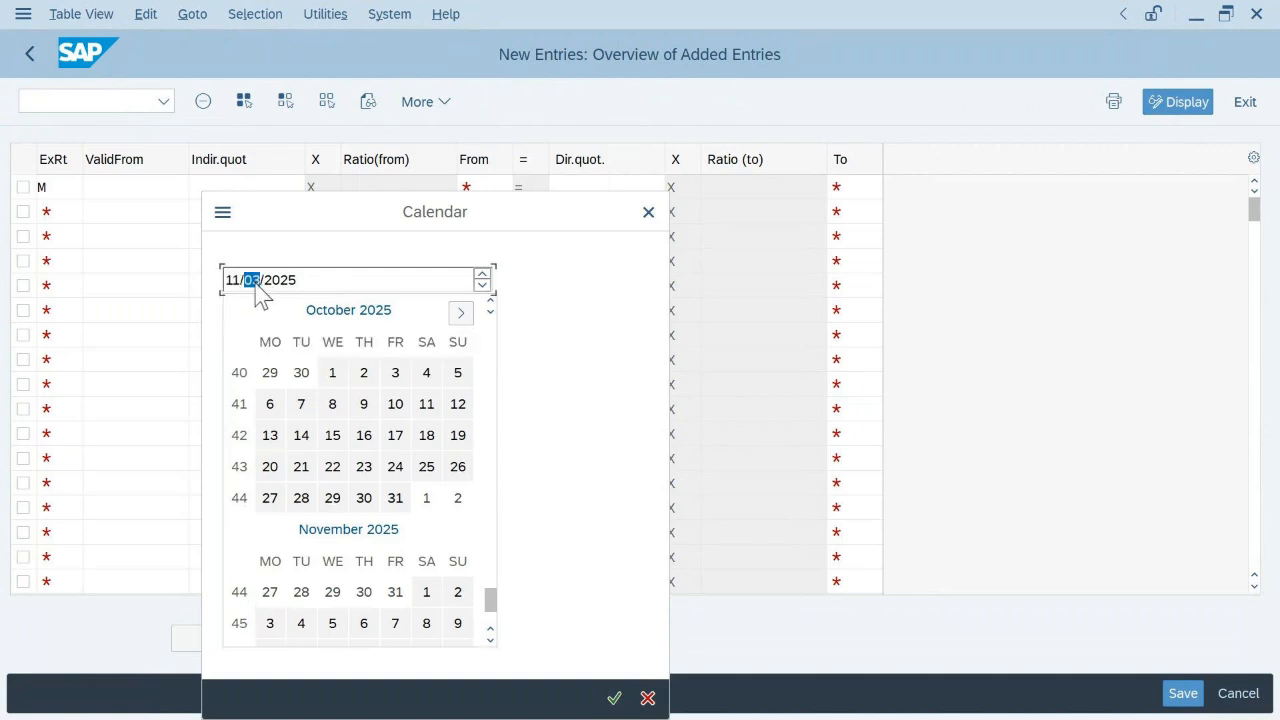
{"action": "type", "text": "10"}
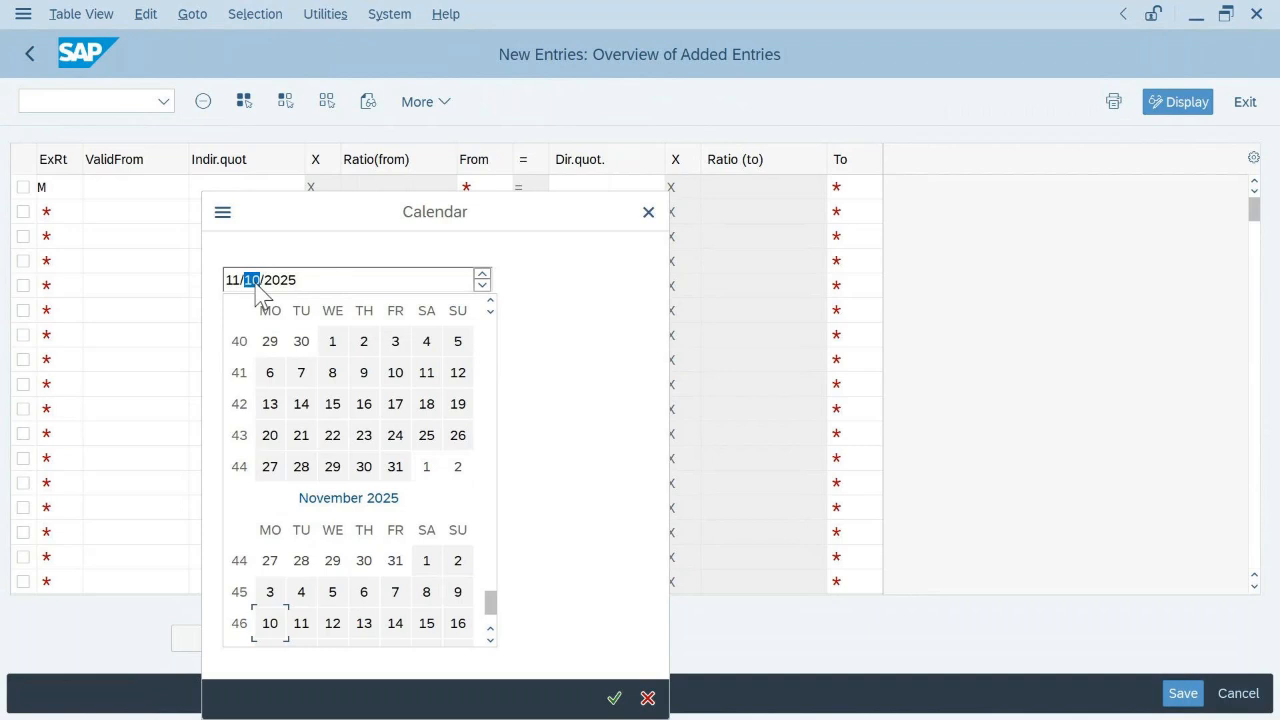
{"action": "left_click", "coordinate": [292, 282]}
{"action": "type", "text": "2024"}
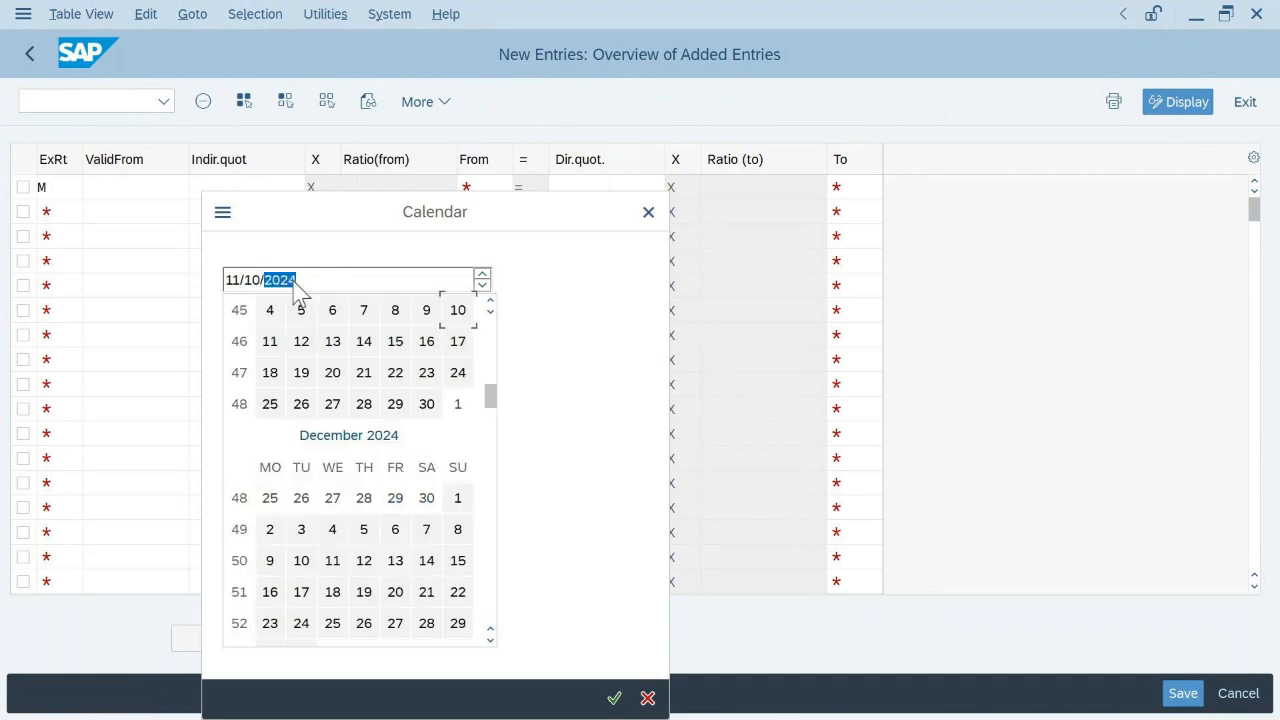
{"action": "double_click", "coordinate": [457, 310]}
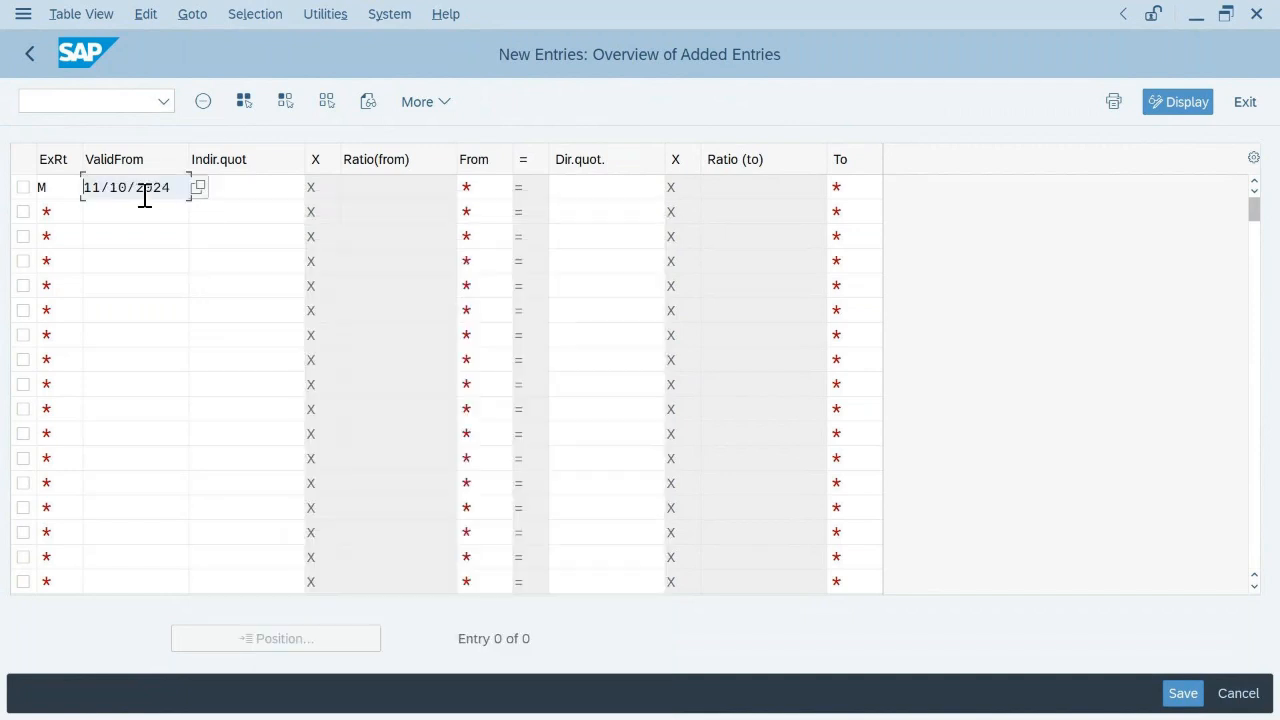
- Go through the indirect quotation, From currency and To currency fields of the new exchange rate entry
{"action": "left_click", "coordinate": [241, 187]}
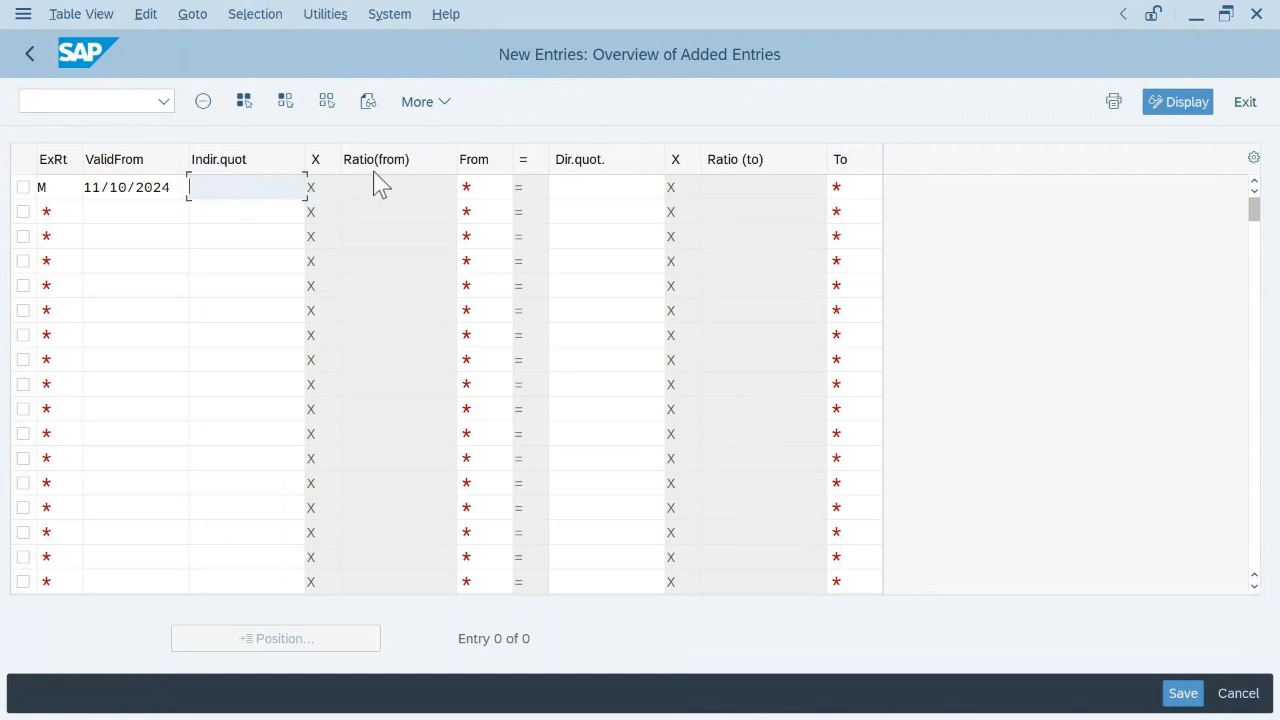
{"action": "left_click", "coordinate": [485, 188]}
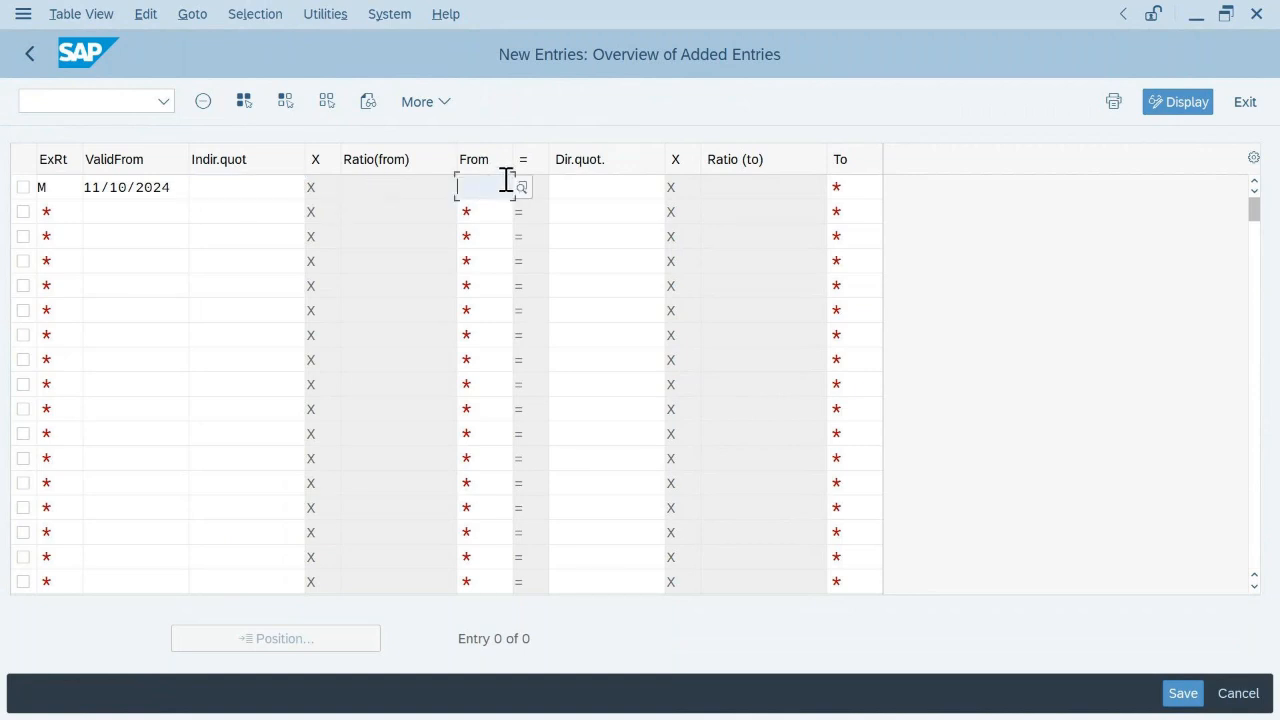
{"action": "left_click", "coordinate": [866, 188]}
{"action": "left_click", "coordinate": [249, 189]}
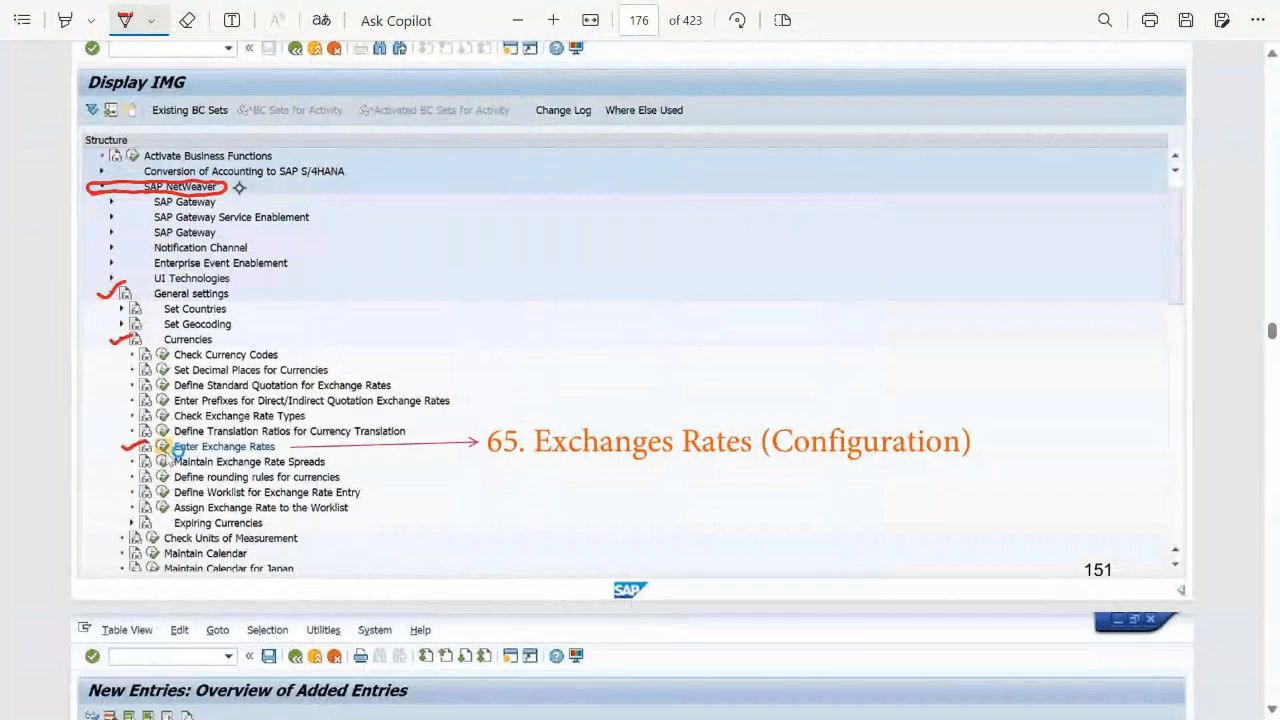
- In the PDF guide, circle the Exchanges Rates heading in red and sketch an arrow from US to a boxed USD under UK
{"action": "mouse_move", "coordinate": [475, 466]}
{"action": "left_mouse_down"}
{"action": "mouse_move", "coordinate": [872, 474]}
{"action": "mouse_move", "coordinate": [500, 418]}
{"action": "mouse_move", "coordinate": [486, 474]}
{"action": "left_mouse_up"}
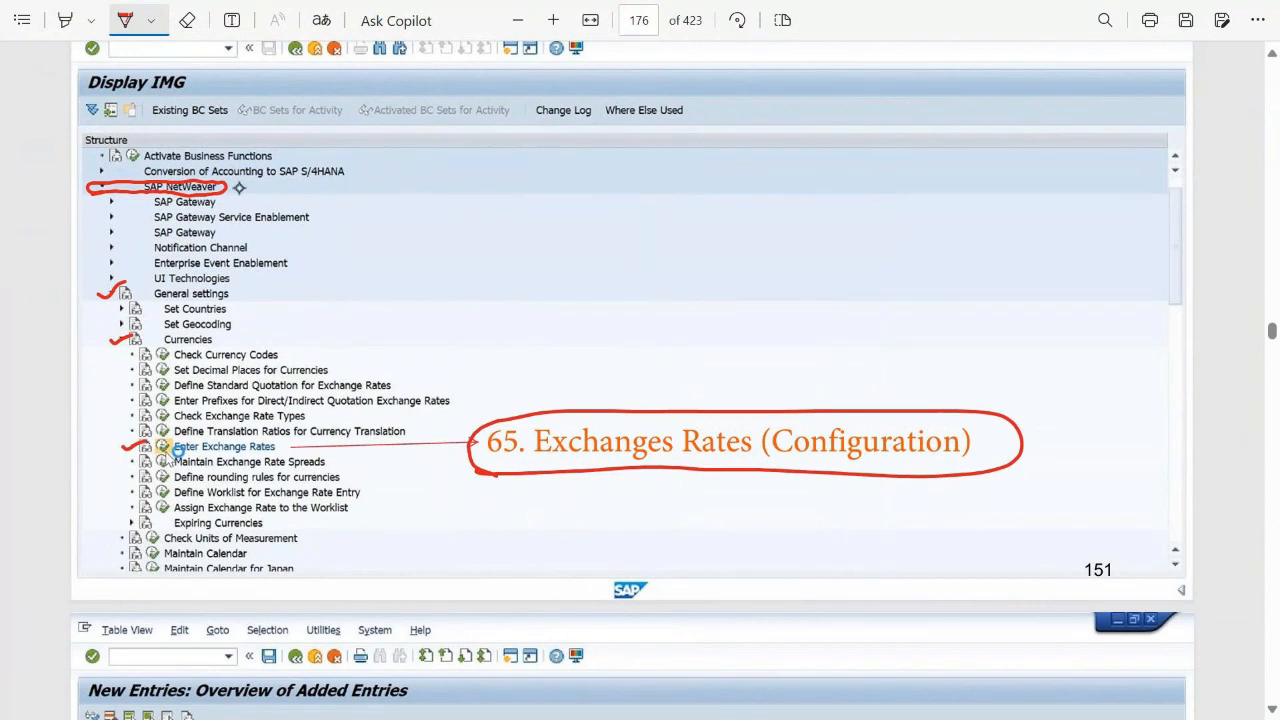
{"action": "mouse_move", "coordinate": [615, 173]}
{"action": "left_mouse_down"}
{"action": "mouse_move", "coordinate": [635, 173]}
{"action": "mouse_move", "coordinate": [645, 202]}
{"action": "mouse_move", "coordinate": [660, 200]}
{"action": "mouse_move", "coordinate": [656, 216]}
{"action": "mouse_move", "coordinate": [668, 212]}
{"action": "left_mouse_up"}
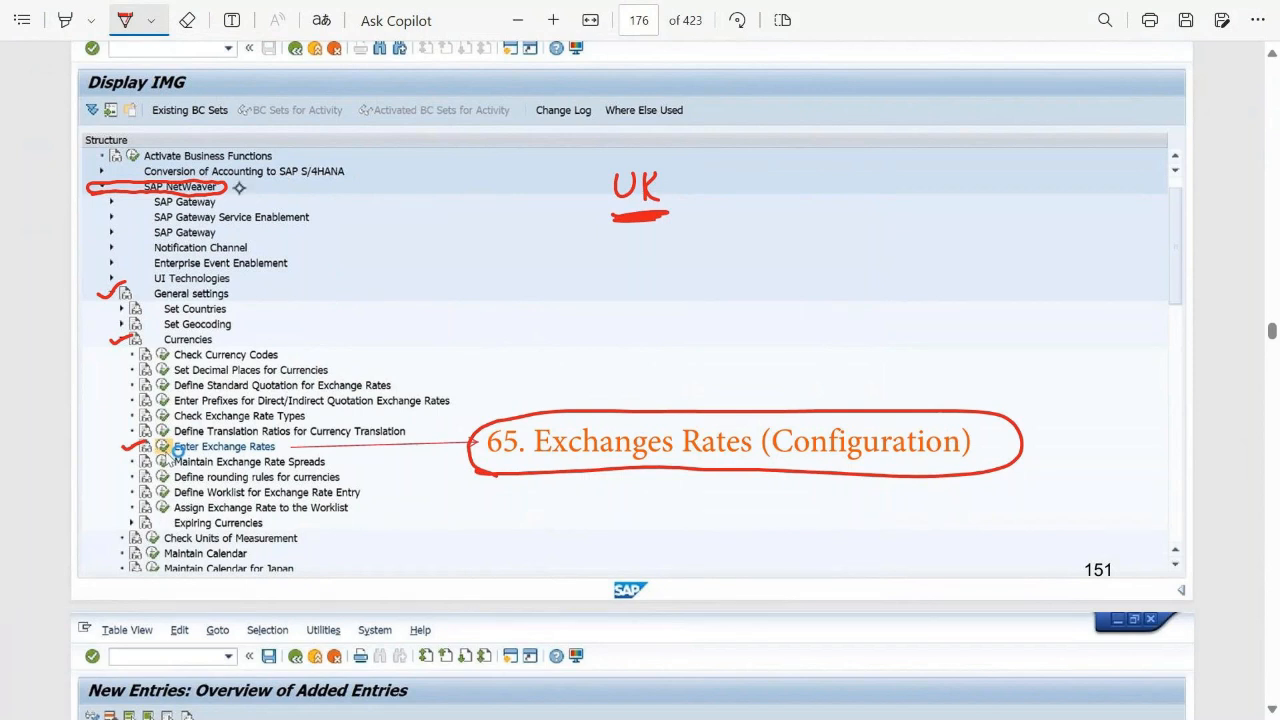
{"action": "mouse_move", "coordinate": [913, 170]}
{"action": "left_mouse_down"}
{"action": "mouse_move", "coordinate": [933, 172]}
{"action": "mouse_move", "coordinate": [942, 194]}
{"action": "mouse_move", "coordinate": [900, 215]}
{"action": "mouse_move", "coordinate": [975, 158]}
{"action": "left_mouse_up"}
{"action": "mouse_move", "coordinate": [873, 226]}
{"action": "left_mouse_down"}
{"action": "mouse_move", "coordinate": [988, 211]}
{"action": "mouse_move", "coordinate": [676, 280]}
{"action": "mouse_move", "coordinate": [690, 292]}
{"action": "left_mouse_up"}
{"action": "mouse_move", "coordinate": [561, 264]}
{"action": "left_mouse_down"}
{"action": "mouse_move", "coordinate": [581, 266]}
{"action": "mouse_move", "coordinate": [582, 293]}
{"action": "mouse_move", "coordinate": [610, 294]}
{"action": "left_mouse_up"}
{"action": "mouse_move", "coordinate": [536, 246]}
{"action": "left_mouse_down"}
{"action": "mouse_move", "coordinate": [646, 272]}
{"action": "mouse_move", "coordinate": [646, 365]}
{"action": "mouse_move", "coordinate": [514, 364]}
{"action": "mouse_move", "coordinate": [540, 244]}
{"action": "left_mouse_up"}
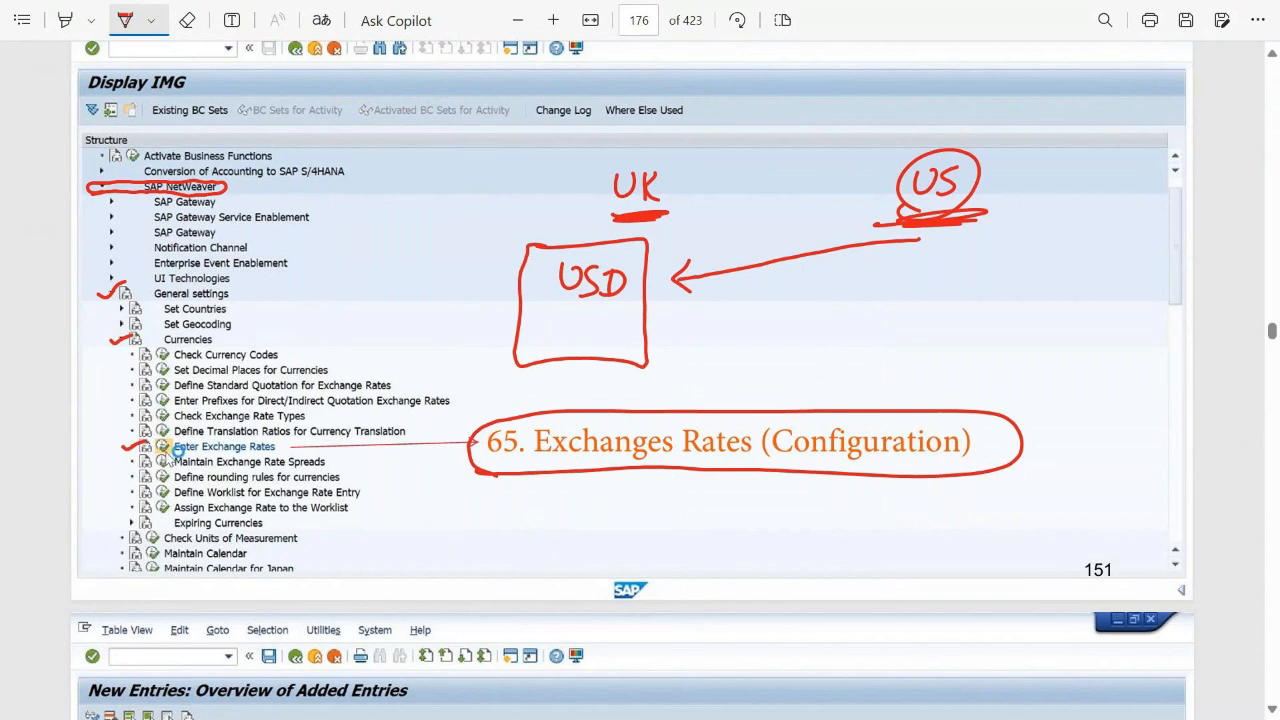
- With a yellow pen, circle UK, draw an arrow from USD to the note "to GBP" and write "From" under USD
{"action": "left_click", "coordinate": [150, 20]}
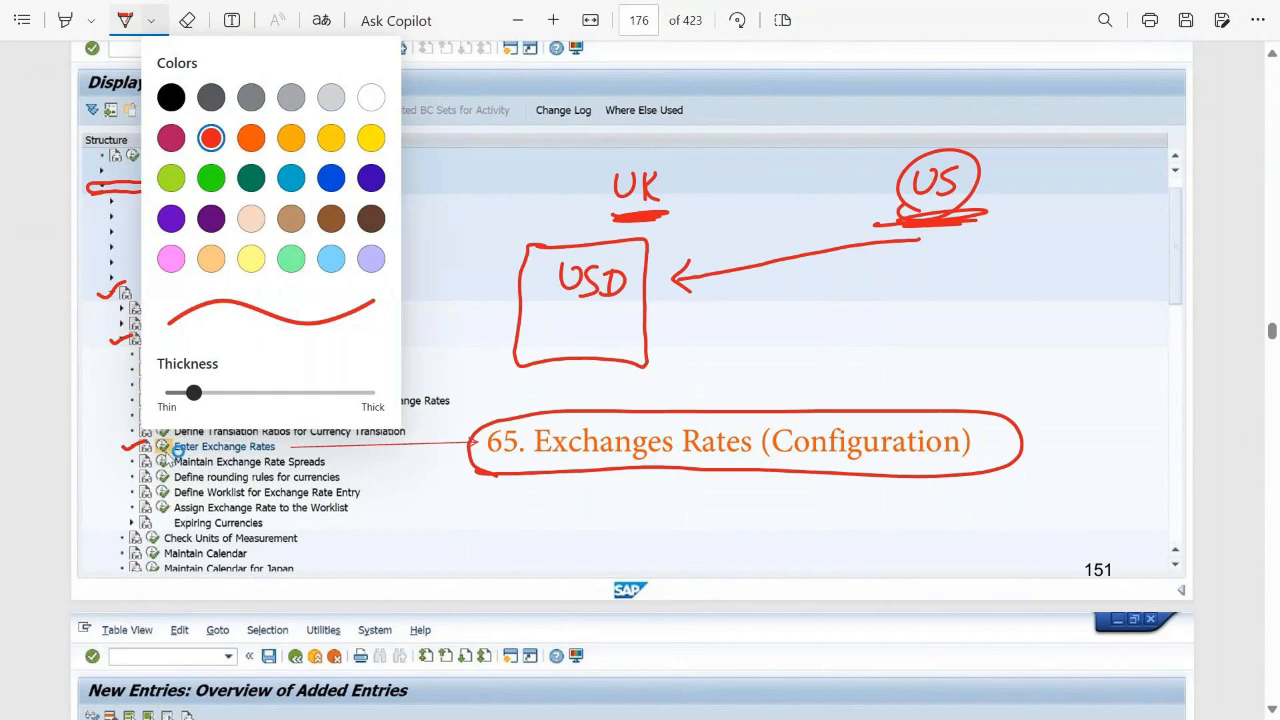
{"action": "left_click", "coordinate": [331, 137]}
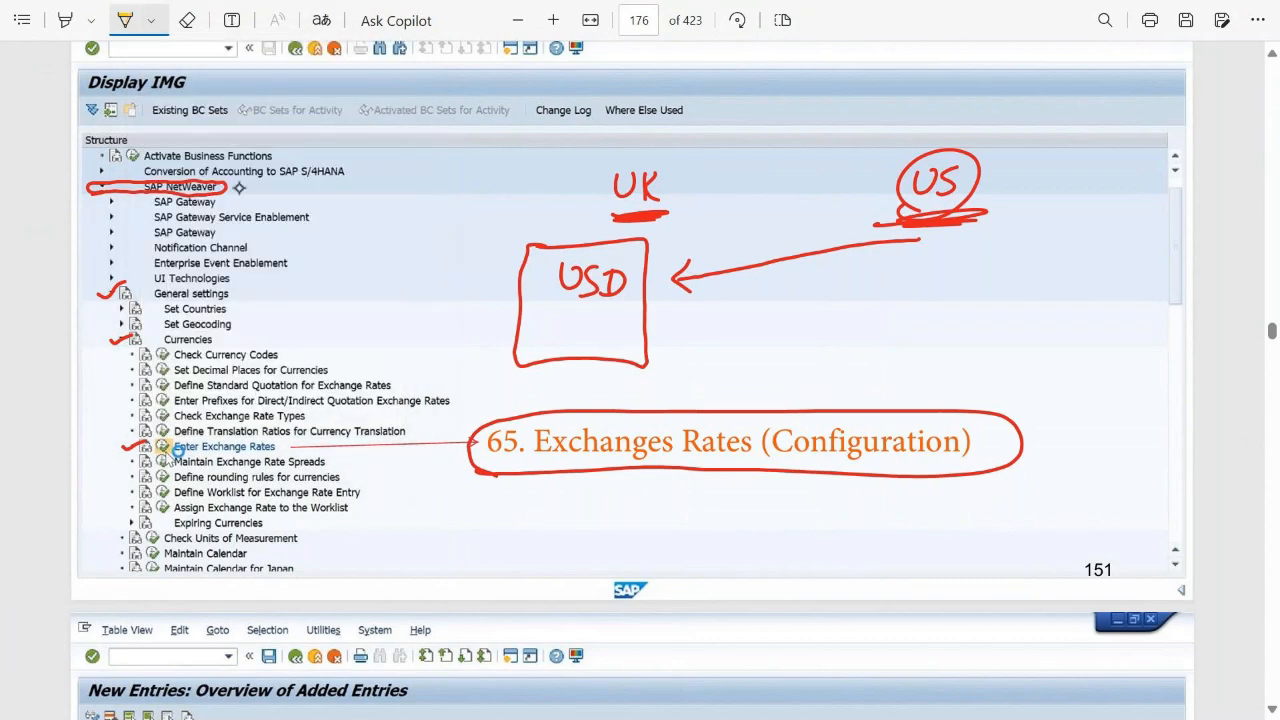
{"action": "left_click_drag", "start_coordinate": [655, 156], "coordinate": [614, 221]}
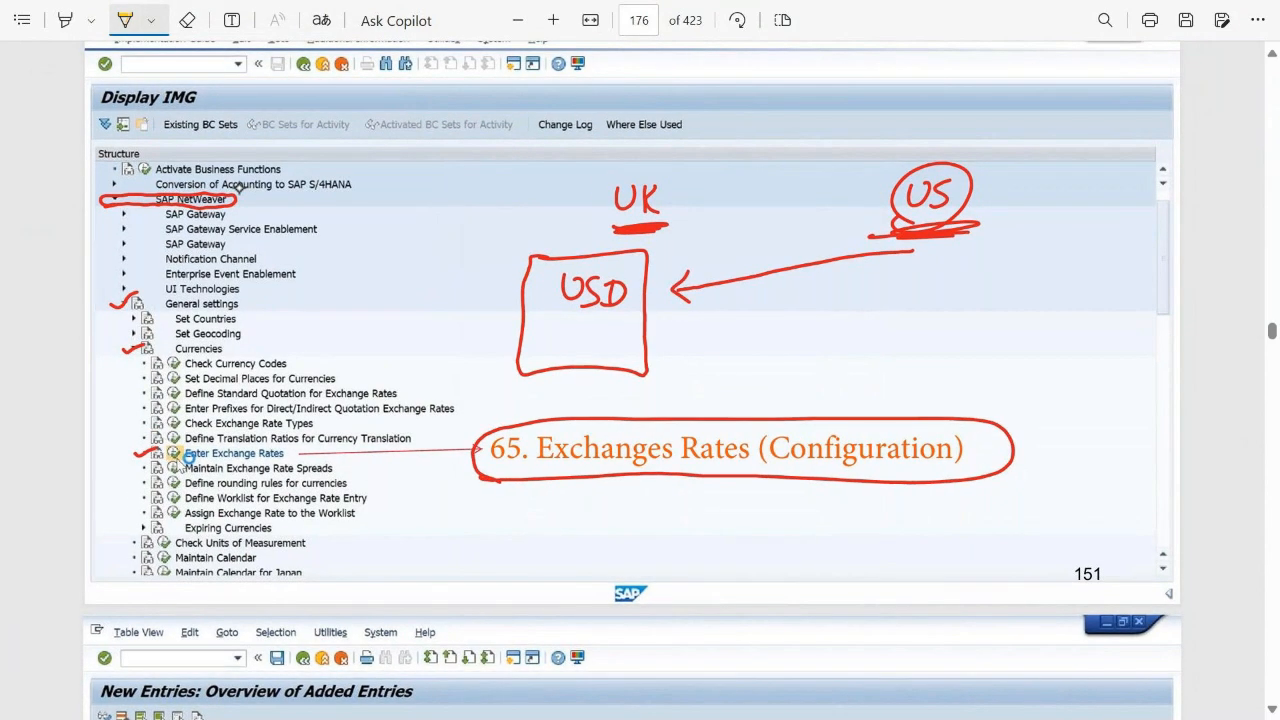
{"action": "left_click_drag", "start_coordinate": [655, 167], "coordinate": [612, 224]}
{"action": "left_click_drag", "start_coordinate": [611, 311], "coordinate": [710, 366]}
{"action": "left_click_drag", "start_coordinate": [703, 352], "coordinate": [718, 350]}
{"action": "mouse_move", "coordinate": [723, 350]}
{"action": "left_mouse_down"}
{"action": "mouse_move", "coordinate": [743, 380]}
{"action": "mouse_move", "coordinate": [804, 366]}
{"action": "mouse_move", "coordinate": [803, 380]}
{"action": "left_mouse_up"}
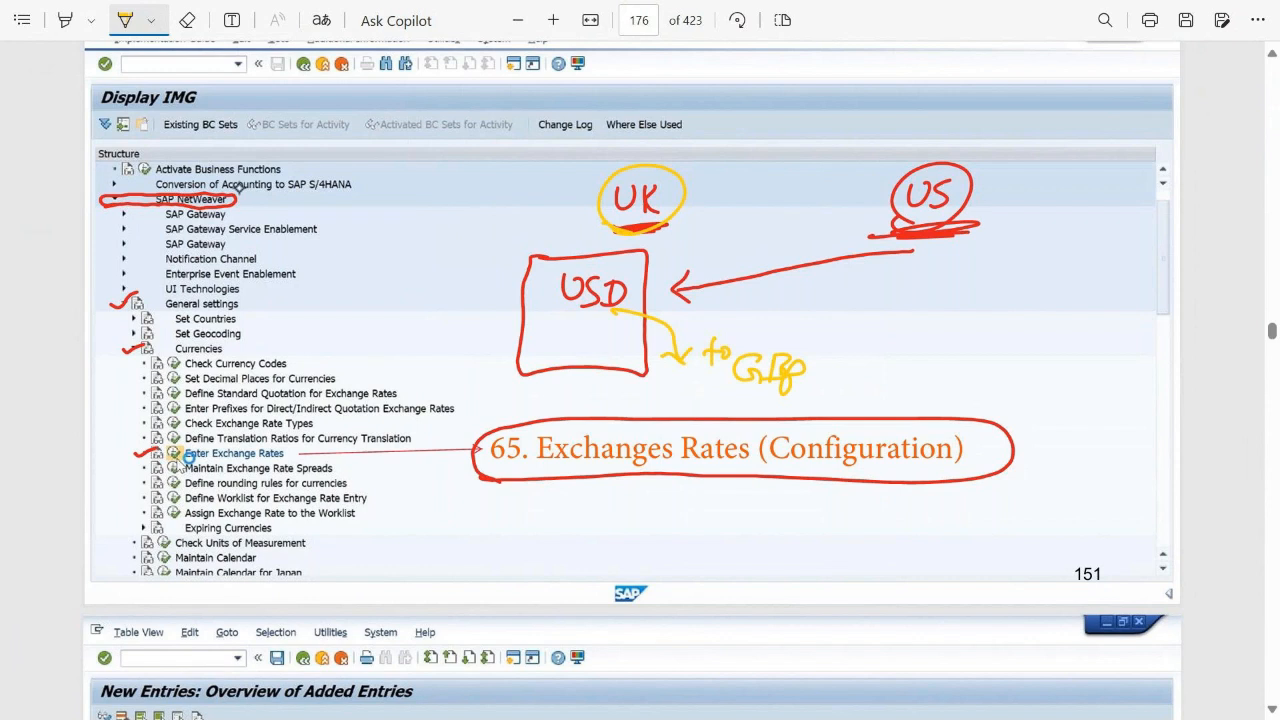
{"action": "left_click_drag", "start_coordinate": [546, 306], "coordinate": [537, 342]}
{"action": "left_click_drag", "start_coordinate": [544, 312], "coordinate": [556, 309]}
{"action": "mouse_move", "coordinate": [556, 332]}
{"action": "left_mouse_down"}
{"action": "mouse_move", "coordinate": [582, 318]}
{"action": "mouse_move", "coordinate": [614, 330]}
{"action": "left_mouse_up"}
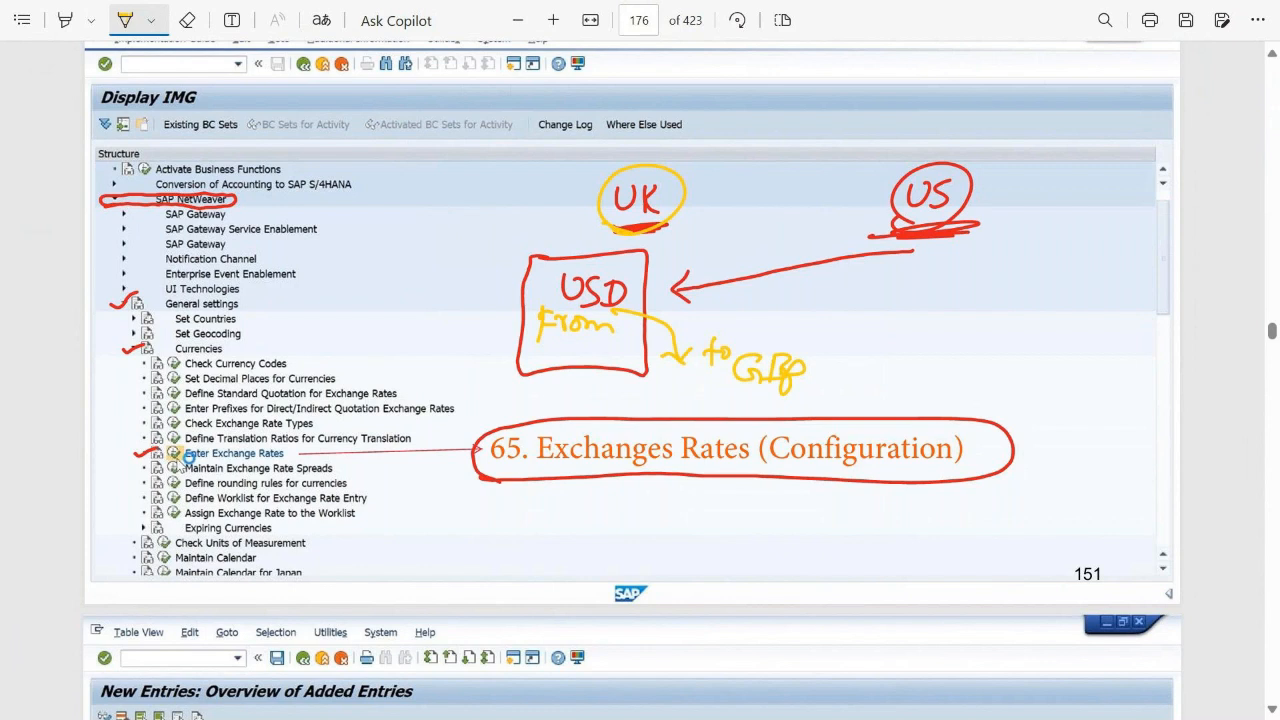
- Write the quotation abbreviations DQ and IDQ in yellow beside the circled UK
{"action": "scroll", "coordinate": [632, 380], "scroll_direction": "up", "scroll_amount": 2}
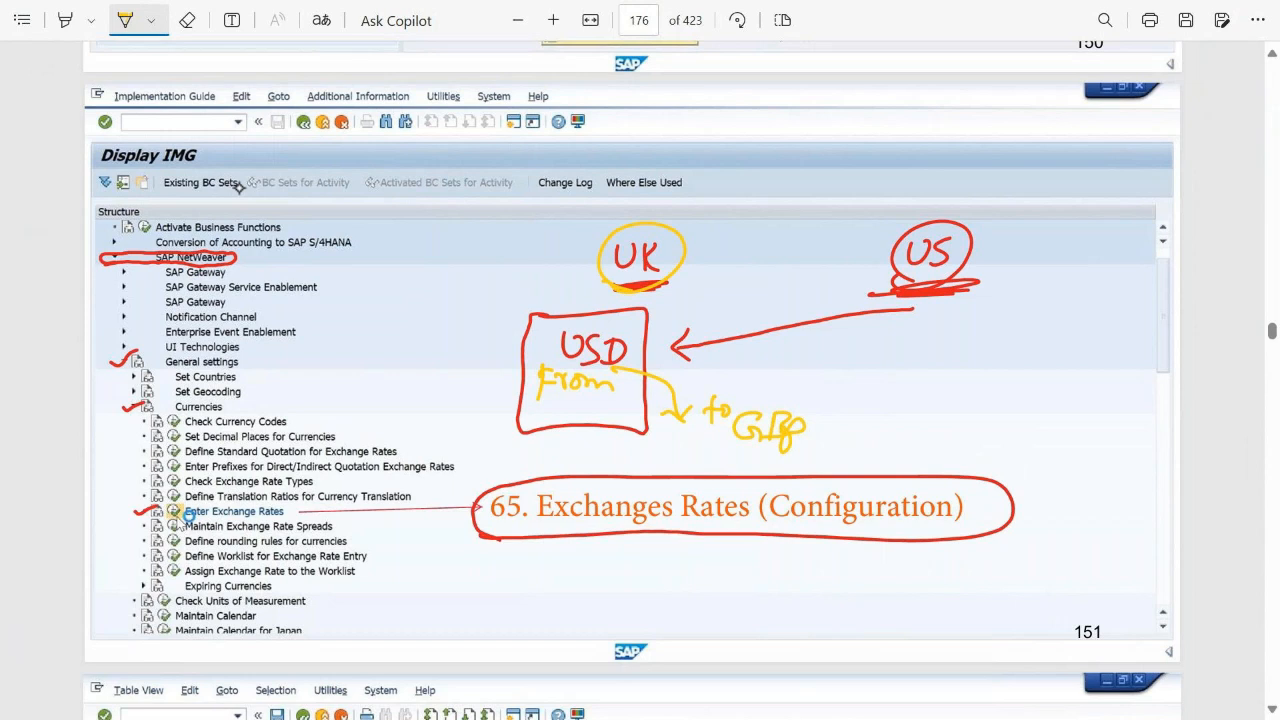
{"action": "mouse_move", "coordinate": [451, 236]}
{"action": "left_mouse_down"}
{"action": "mouse_move", "coordinate": [451, 260]}
{"action": "mouse_move", "coordinate": [493, 255]}
{"action": "mouse_move", "coordinate": [486, 236]}
{"action": "mouse_move", "coordinate": [501, 245]}
{"action": "left_mouse_up"}
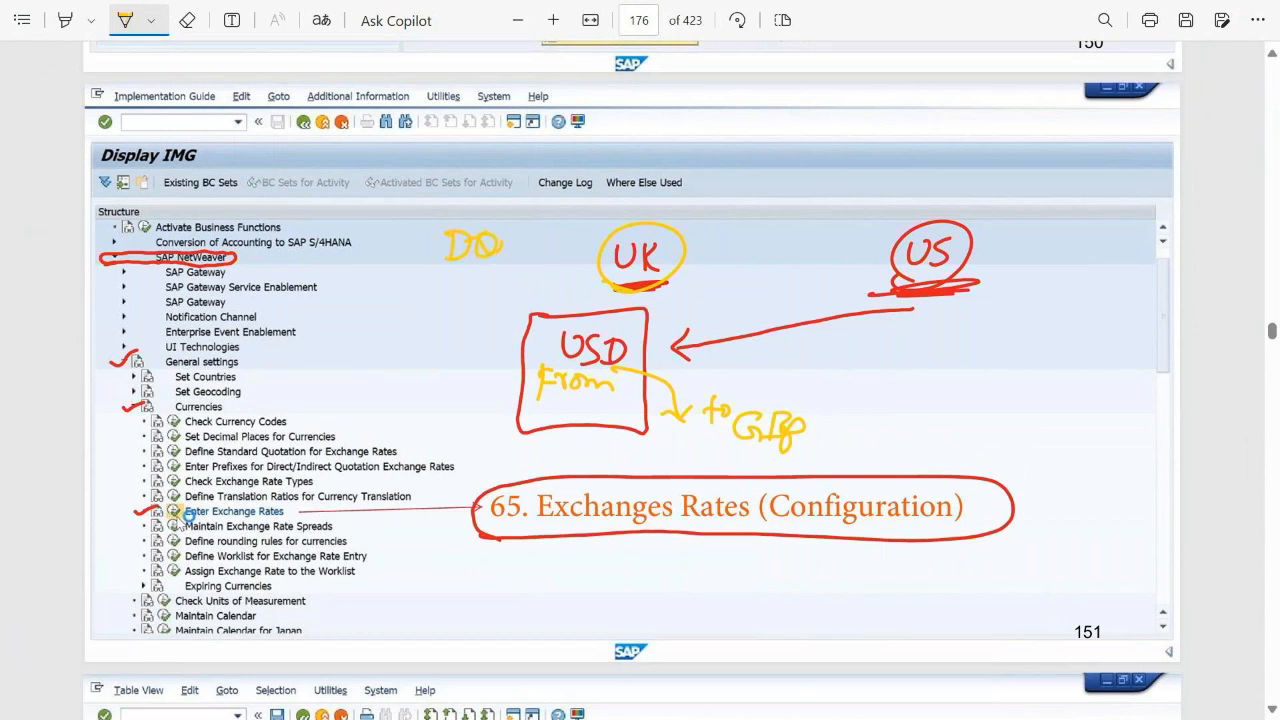
{"action": "left_click_drag", "start_coordinate": [436, 280], "coordinate": [436, 298]}
{"action": "mouse_move", "coordinate": [427, 278]}
{"action": "left_mouse_down"}
{"action": "mouse_move", "coordinate": [447, 273]}
{"action": "mouse_move", "coordinate": [452, 299]}
{"action": "mouse_move", "coordinate": [470, 301]}
{"action": "mouse_move", "coordinate": [522, 281]}
{"action": "left_mouse_up"}
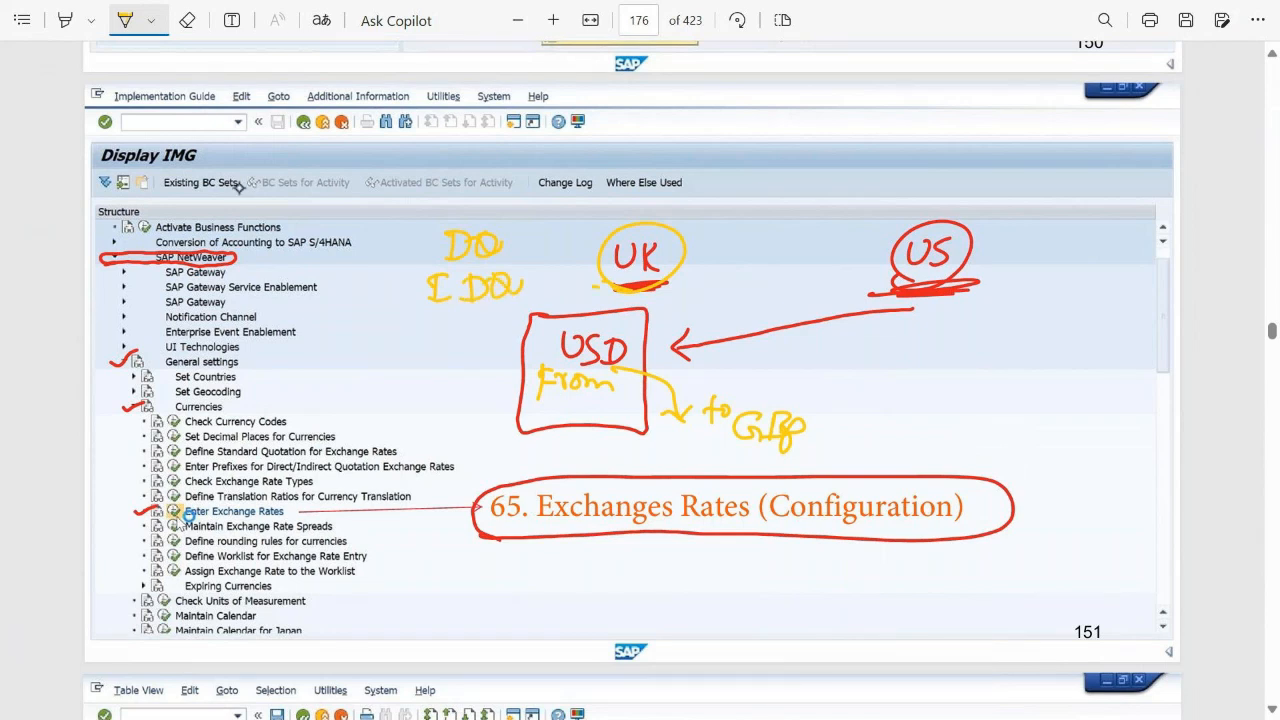
- In yellow, tick DQ and IDQ, add a circled mark beside DQ, and underline UK, USD and GBP
{"action": "left_click_drag", "start_coordinate": [686, 279], "coordinate": [598, 292]}
{"action": "left_click_drag", "start_coordinate": [400, 240], "coordinate": [446, 222]}
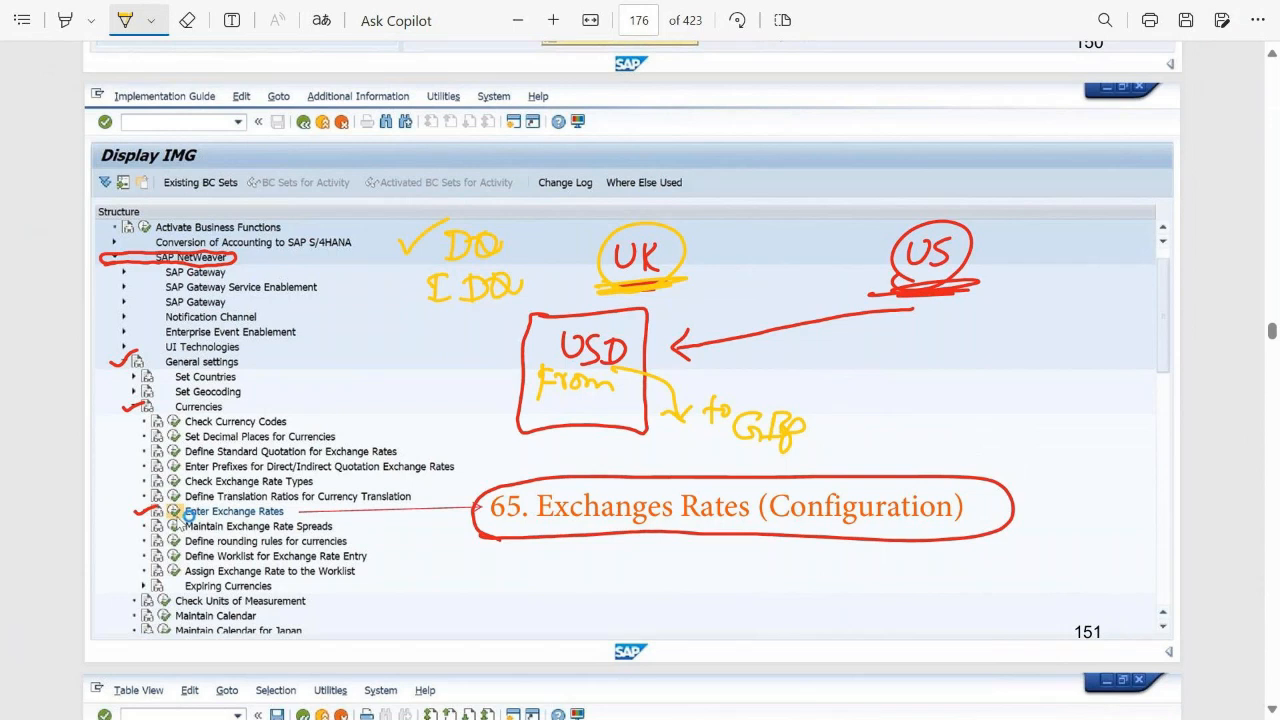
{"action": "mouse_move", "coordinate": [546, 238]}
{"action": "left_mouse_down"}
{"action": "mouse_move", "coordinate": [538, 262]}
{"action": "mouse_move", "coordinate": [550, 258]}
{"action": "left_mouse_up"}
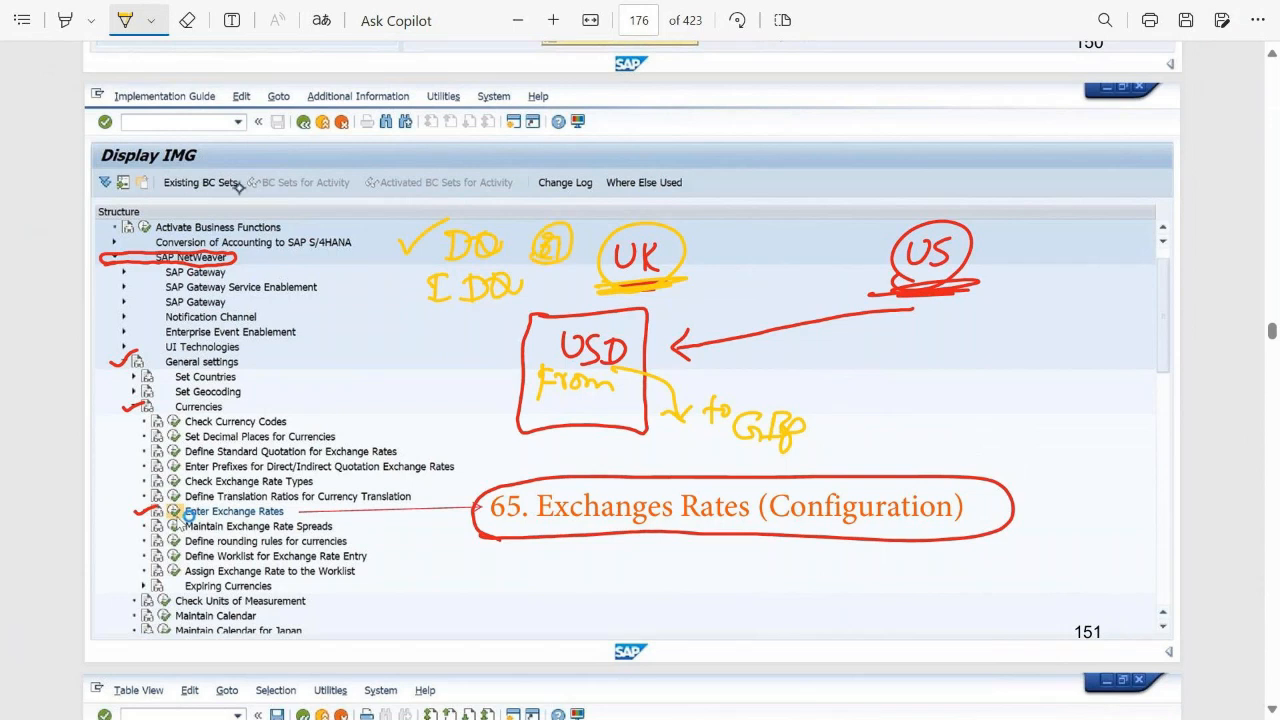
{"action": "left_click_drag", "start_coordinate": [388, 288], "coordinate": [420, 280]}
{"action": "left_click_drag", "start_coordinate": [556, 360], "coordinate": [630, 372]}
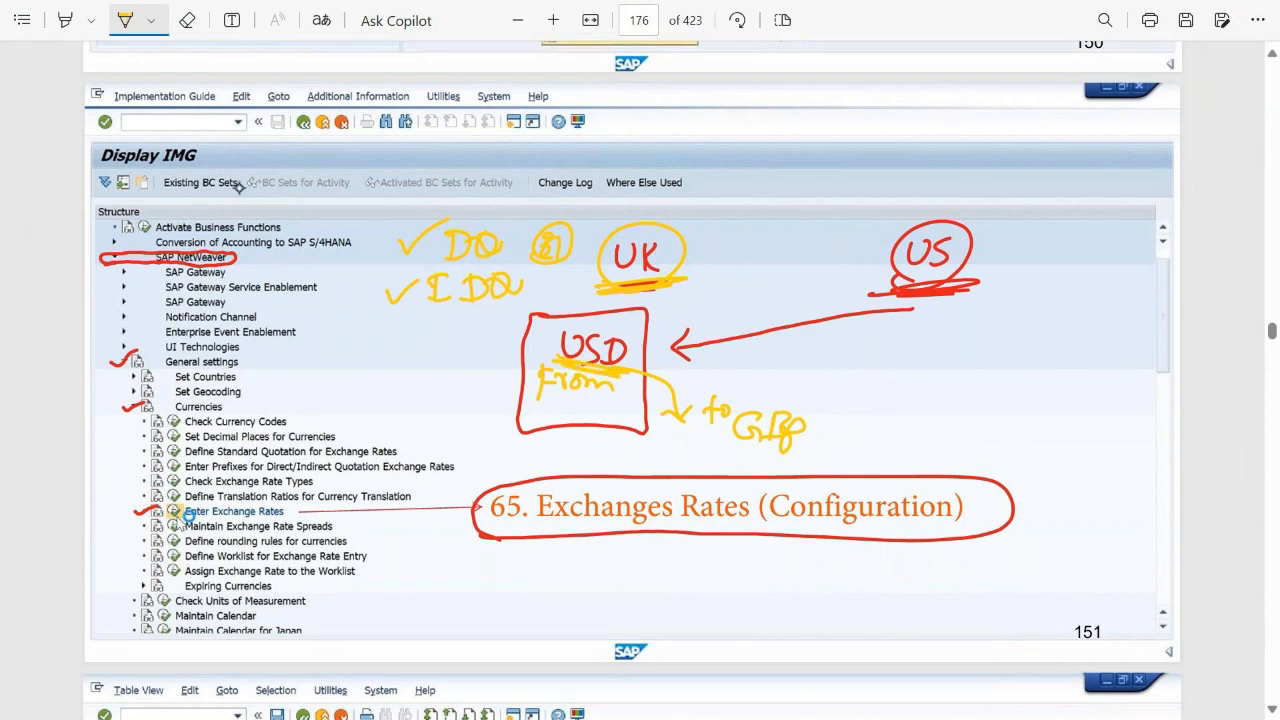
{"action": "left_click_drag", "start_coordinate": [733, 447], "coordinate": [796, 462]}
- Switch the pen colour to green, underline GBP and USD, and mark the DQ abbreviation
{"action": "left_click", "coordinate": [150, 20]}
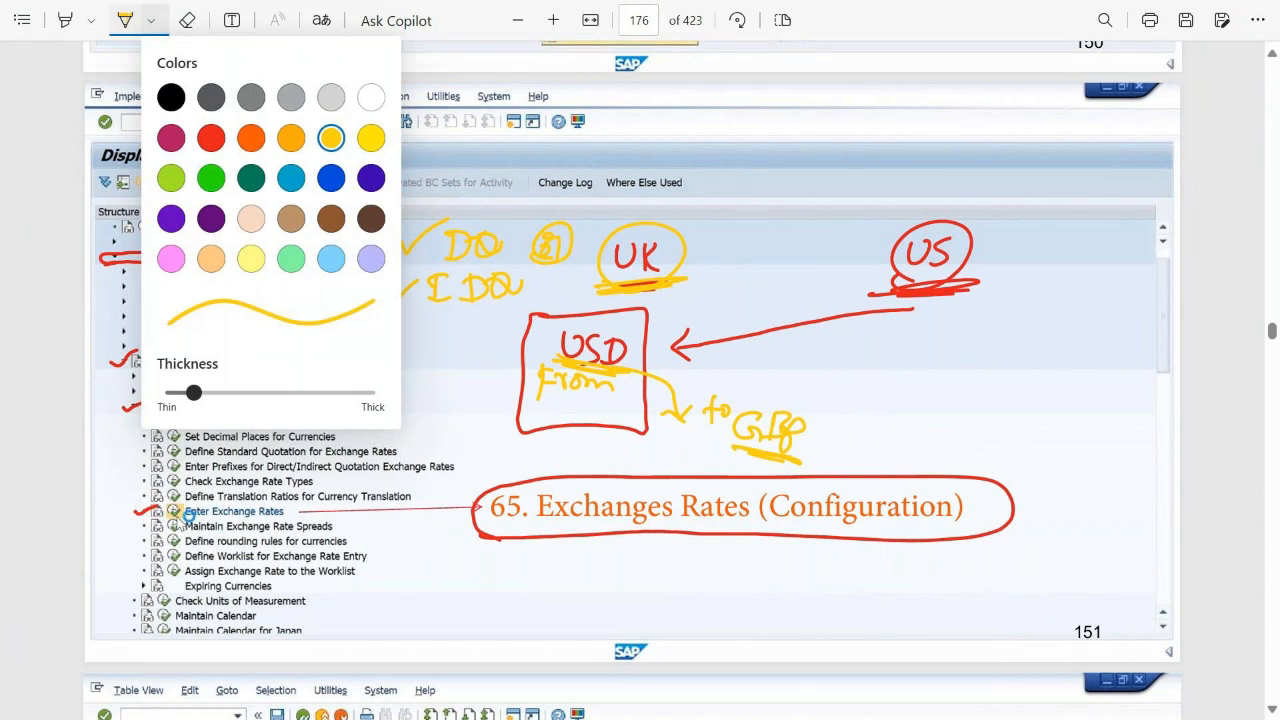
{"action": "left_click", "coordinate": [211, 178]}
{"action": "left_click", "coordinate": [150, 20]}
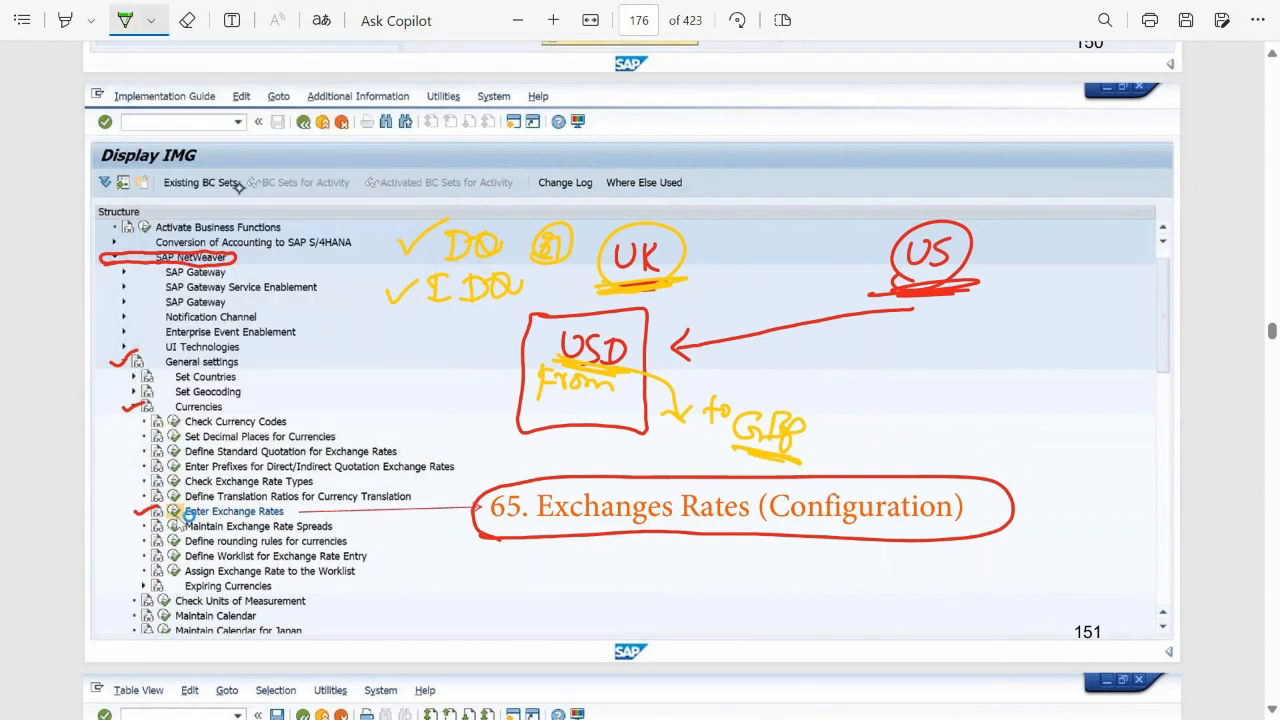
{"action": "mouse_move", "coordinate": [731, 446]}
{"action": "left_mouse_down"}
{"action": "mouse_move", "coordinate": [797, 461]}
{"action": "mouse_move", "coordinate": [735, 449]}
{"action": "left_mouse_up"}
{"action": "mouse_move", "coordinate": [557, 361]}
{"action": "left_mouse_down"}
{"action": "mouse_move", "coordinate": [635, 375]}
{"action": "mouse_move", "coordinate": [560, 366]}
{"action": "left_mouse_up"}
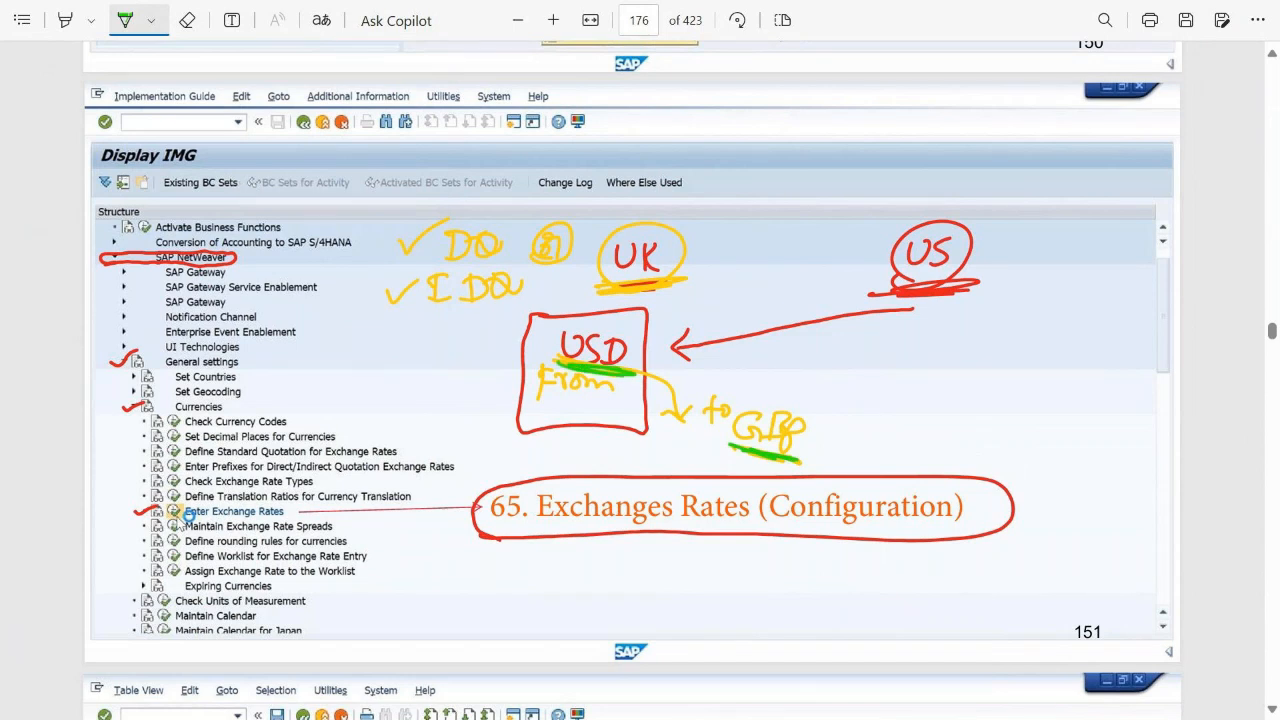
{"action": "mouse_move", "coordinate": [390, 238]}
{"action": "left_mouse_down"}
{"action": "mouse_move", "coordinate": [396, 248]}
{"action": "mouse_move", "coordinate": [462, 208]}
{"action": "left_mouse_up"}
{"action": "mouse_move", "coordinate": [426, 262]}
{"action": "left_mouse_down"}
{"action": "mouse_move", "coordinate": [520, 267]}
{"action": "mouse_move", "coordinate": [506, 224]}
{"action": "mouse_move", "coordinate": [474, 211]}
{"action": "mouse_move", "coordinate": [424, 268]}
{"action": "left_mouse_up"}
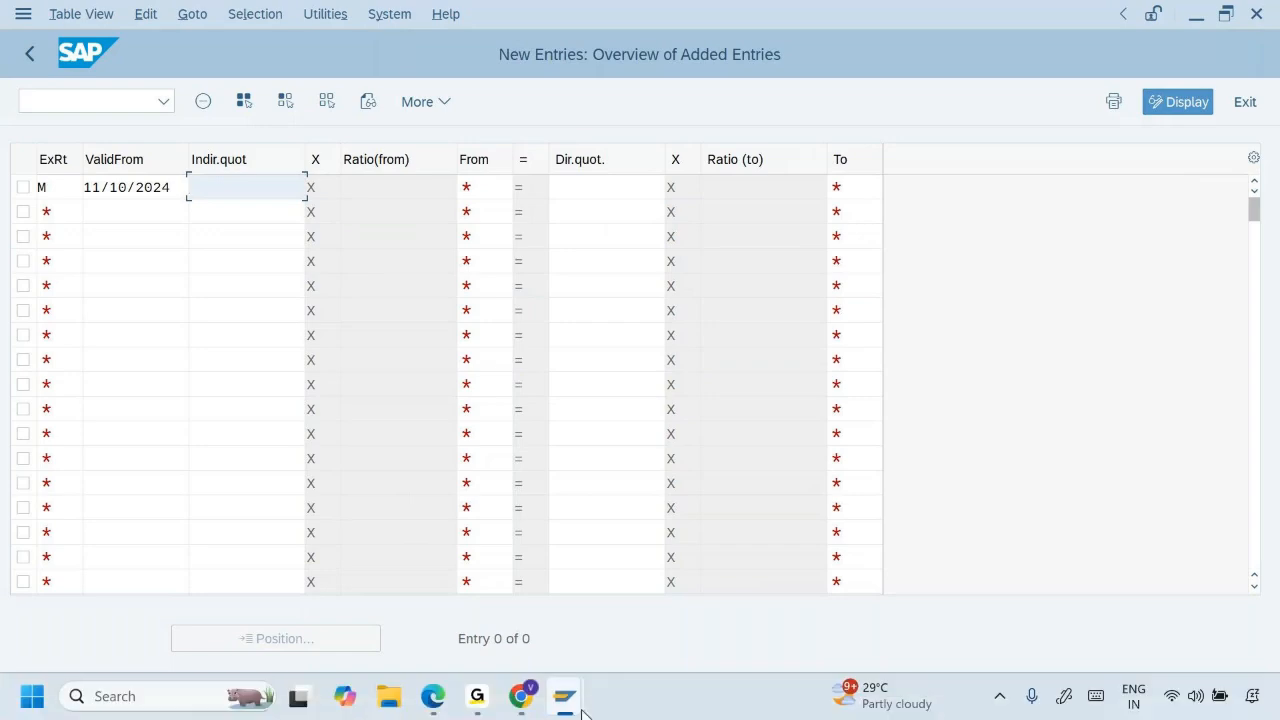
- Switch to Chrome and reload the Xe Currency Converter page for 1 USD to GBP to read the current rate
{"action": "left_click", "coordinate": [521, 699]}
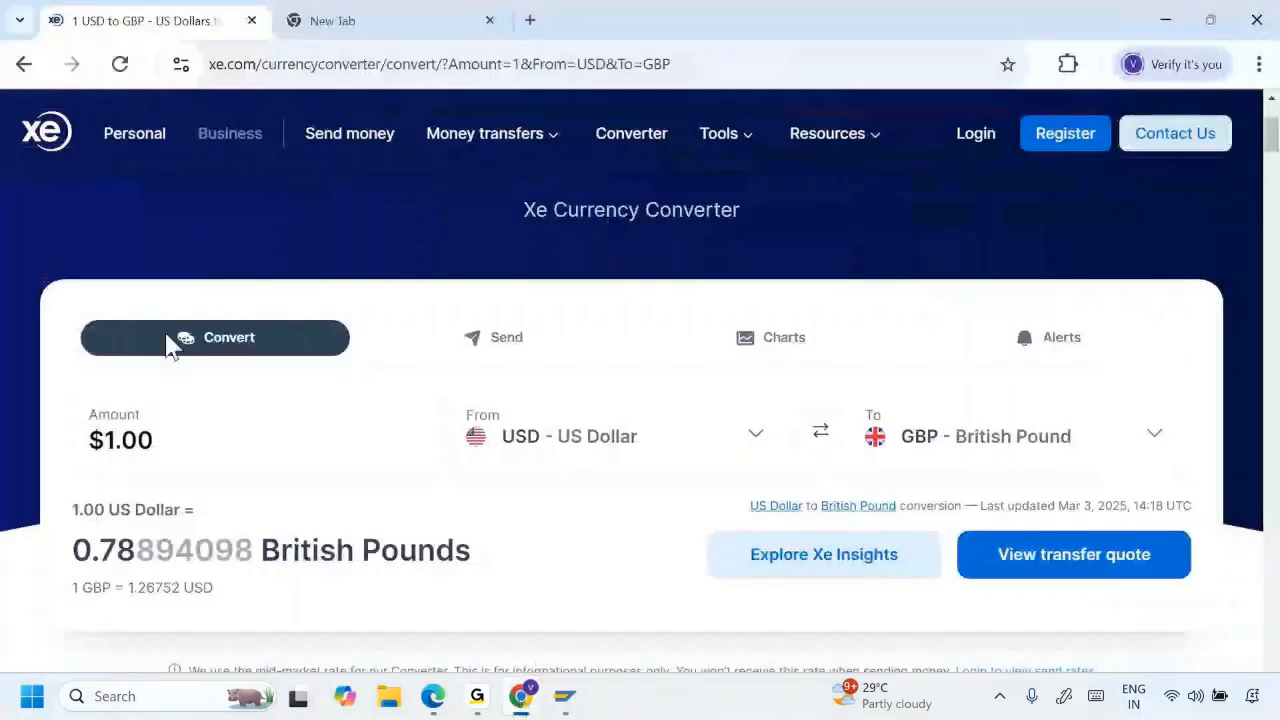
{"action": "left_click", "coordinate": [341, 63]}
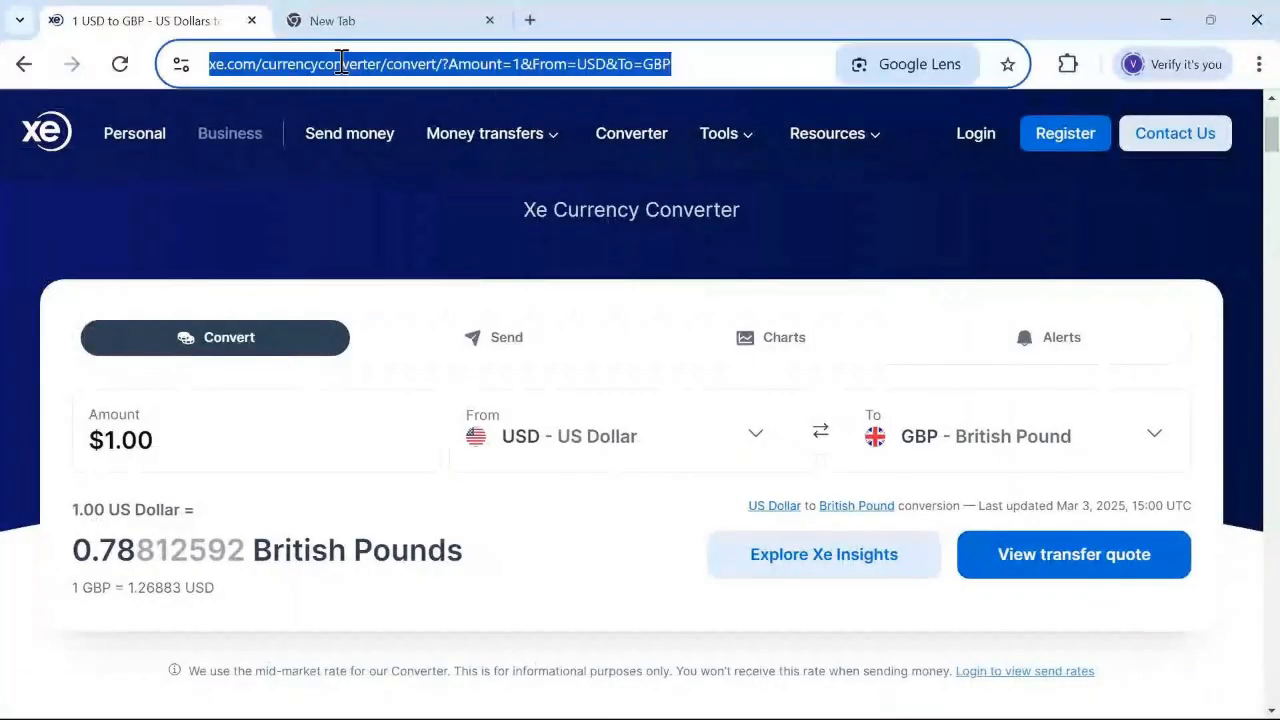
{"action": "key", "text": "Return"}
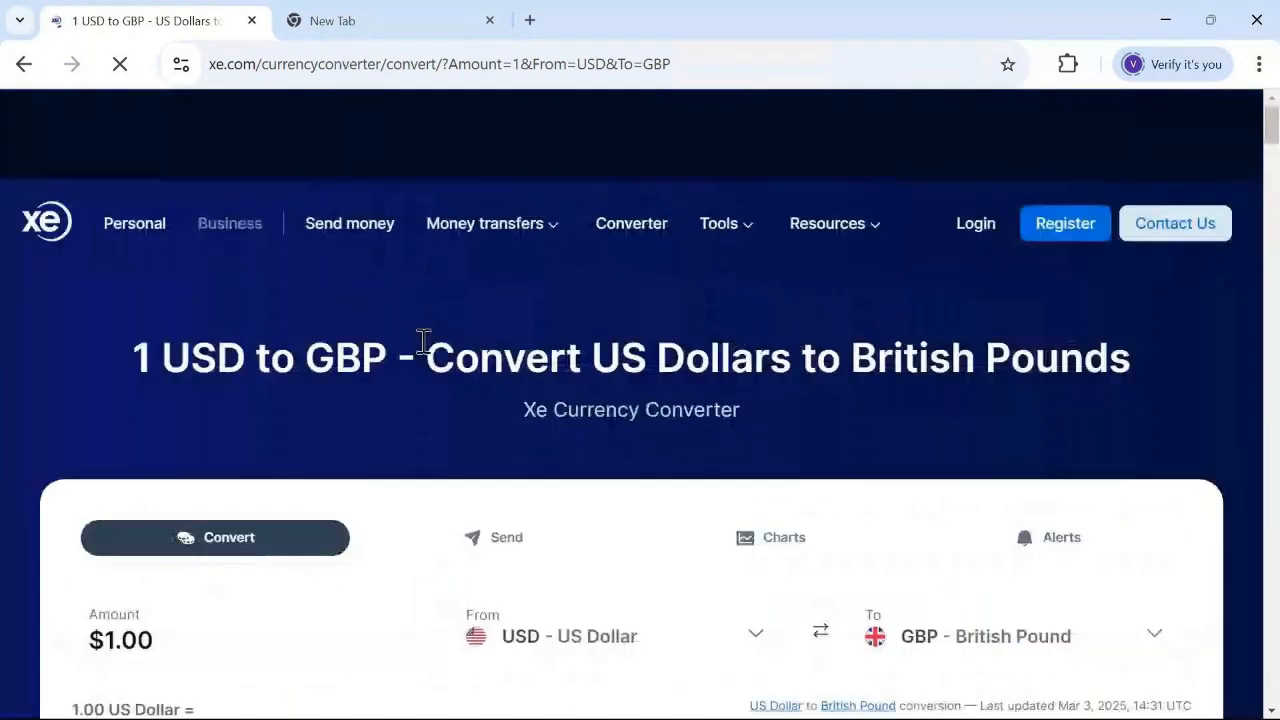
{"action": "scroll", "coordinate": [577, 440], "scroll_direction": "down", "scroll_amount": 1}
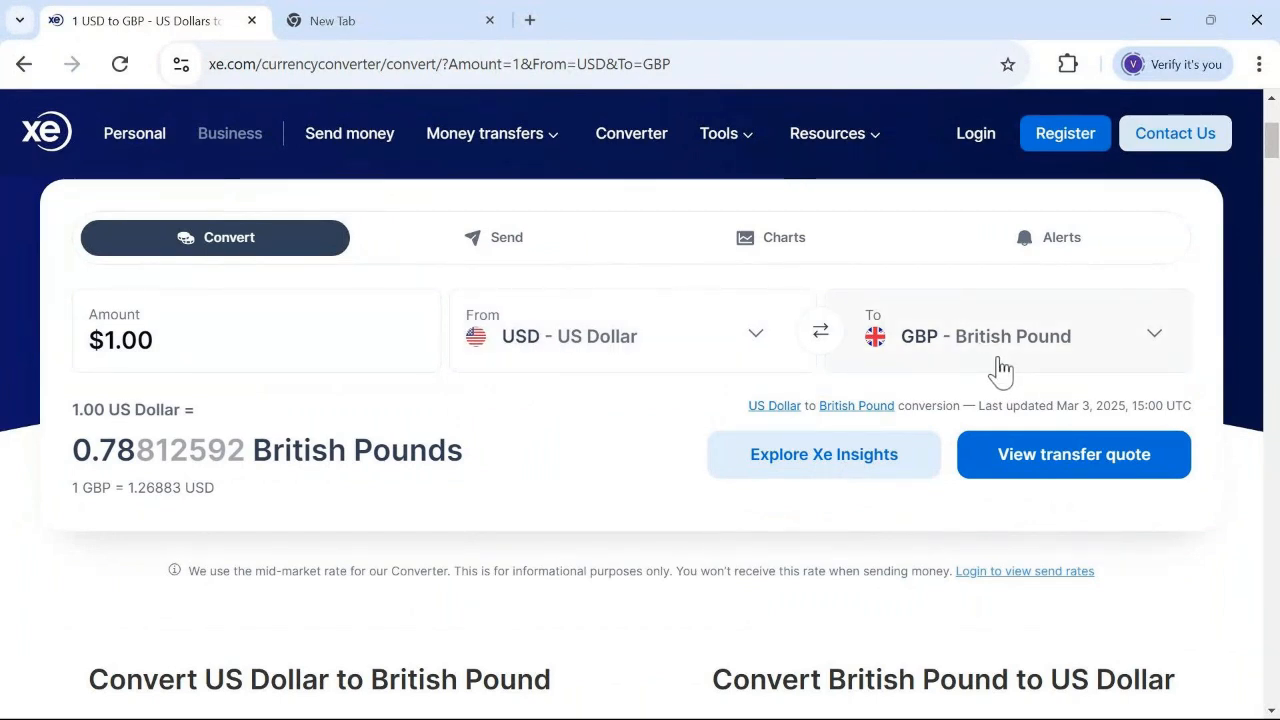
{"action": "scroll", "coordinate": [1000, 368], "scroll_direction": "down", "scroll_amount": 1}
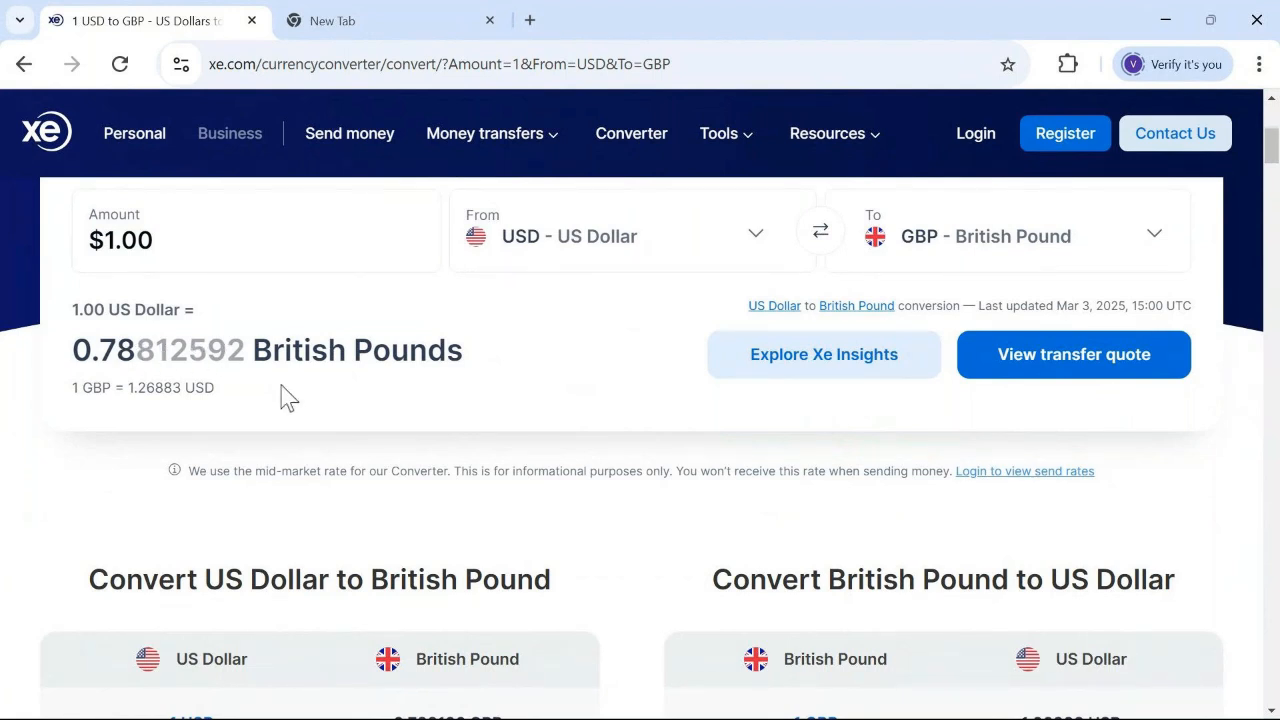
{"action": "scroll", "coordinate": [330, 395], "scroll_direction": "up", "scroll_amount": 1}
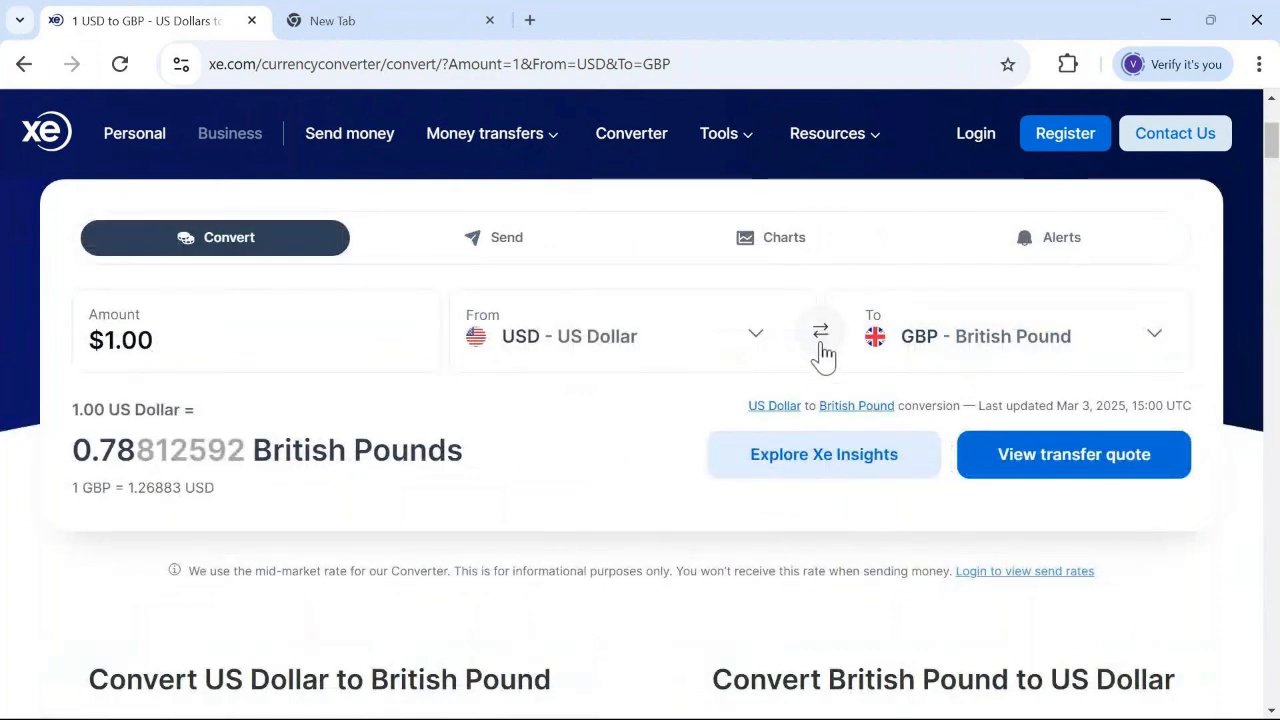
- Reverse the conversion to GBP to USD, swap it back to USD to GBP, and highlight the decimals of the pound rate
{"action": "left_click", "coordinate": [821, 345]}
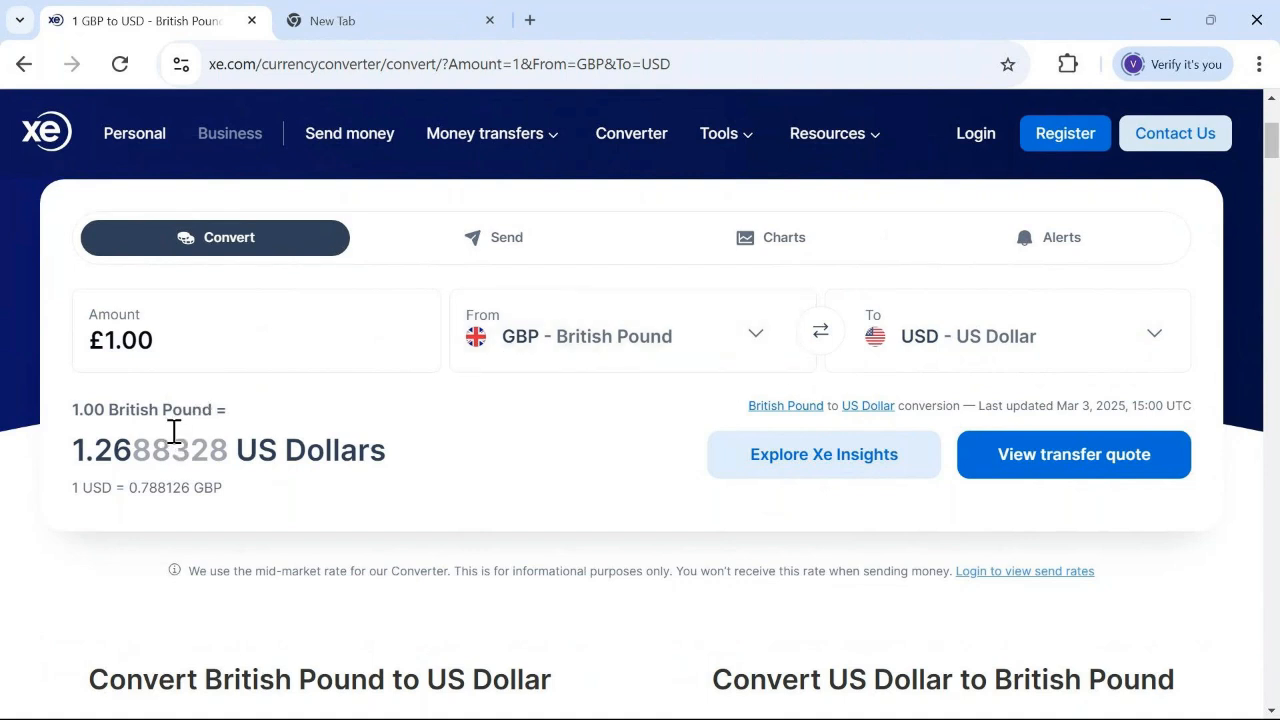
{"action": "left_click", "coordinate": [821, 336]}
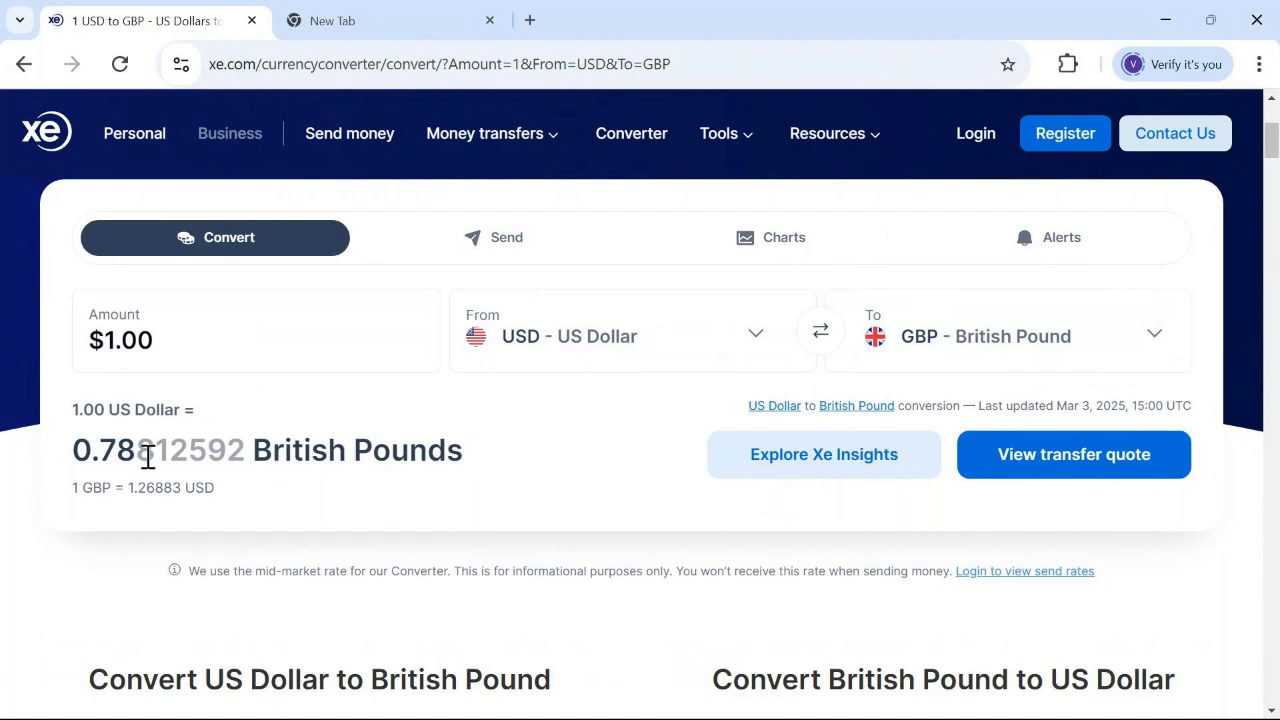
{"action": "left_click_drag", "start_coordinate": [106, 450], "coordinate": [183, 450]}
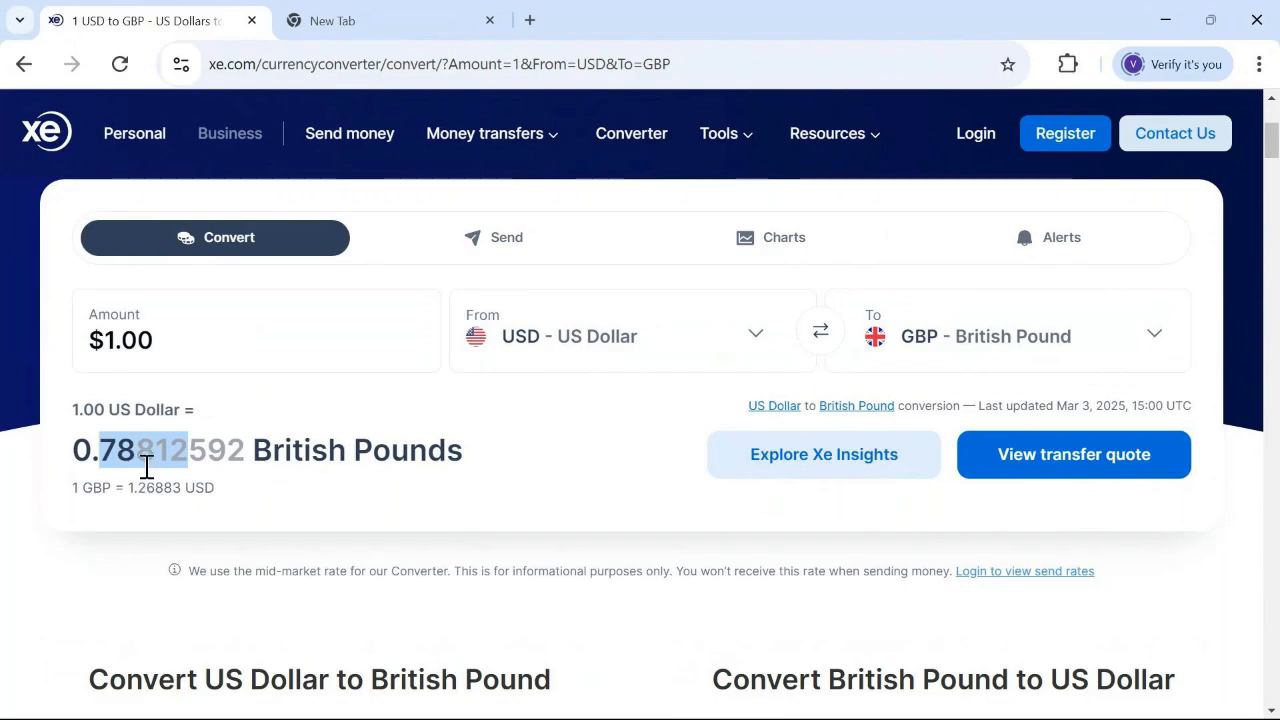
- Return to the SAP exchange rate entry and set the type M row's From currency to USD and To currency to GBP
{"action": "key", "text": "alt+Tab"}
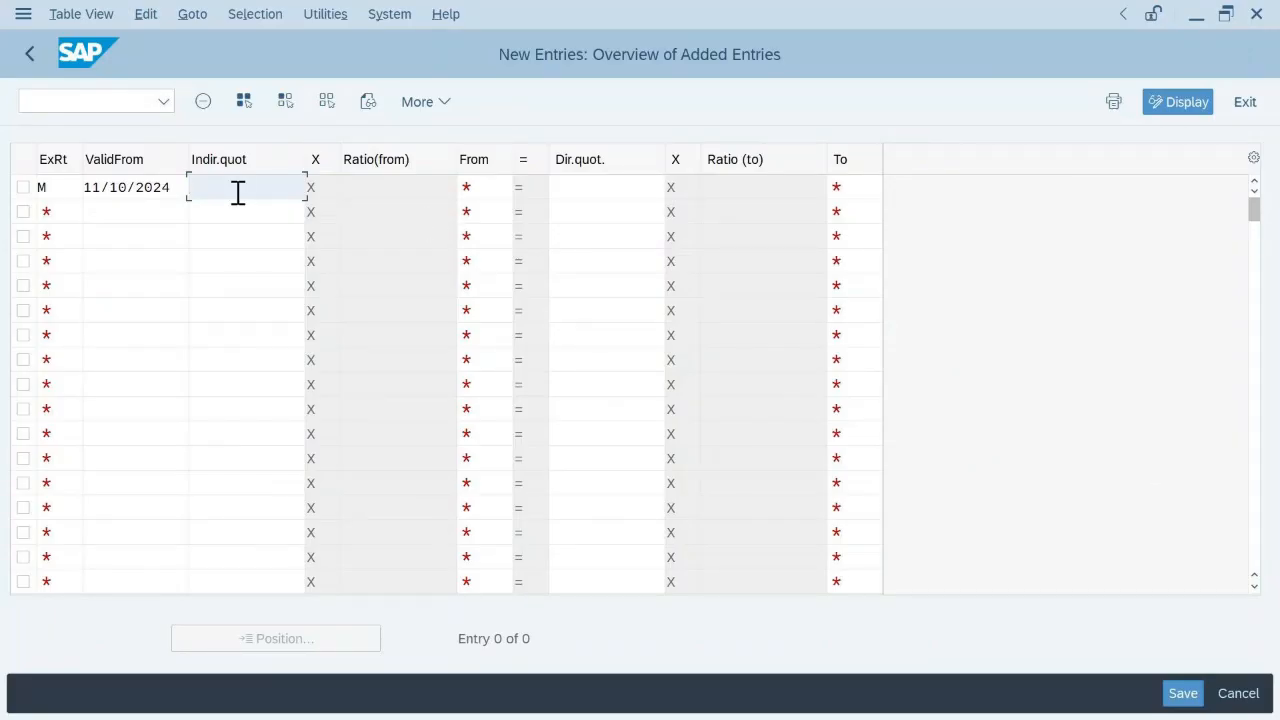
{"action": "left_click", "coordinate": [489, 193]}
{"action": "left_click", "coordinate": [586, 190]}
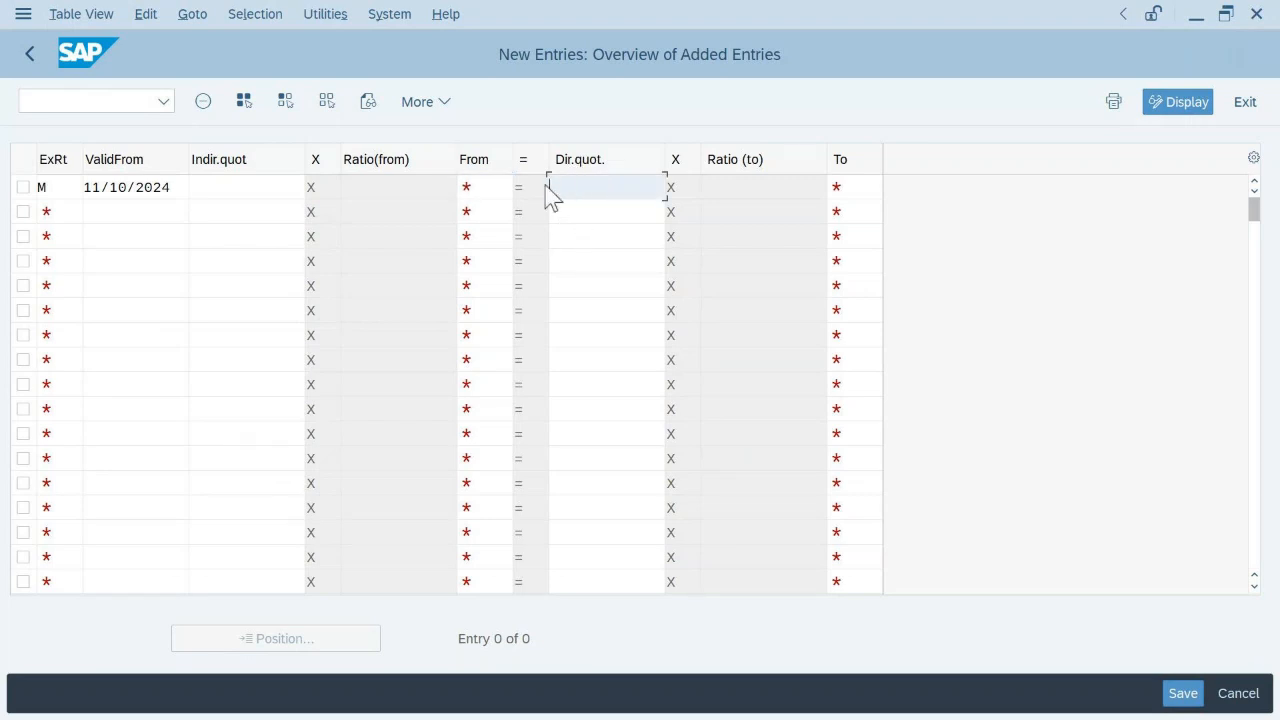
{"action": "left_click", "coordinate": [484, 184]}
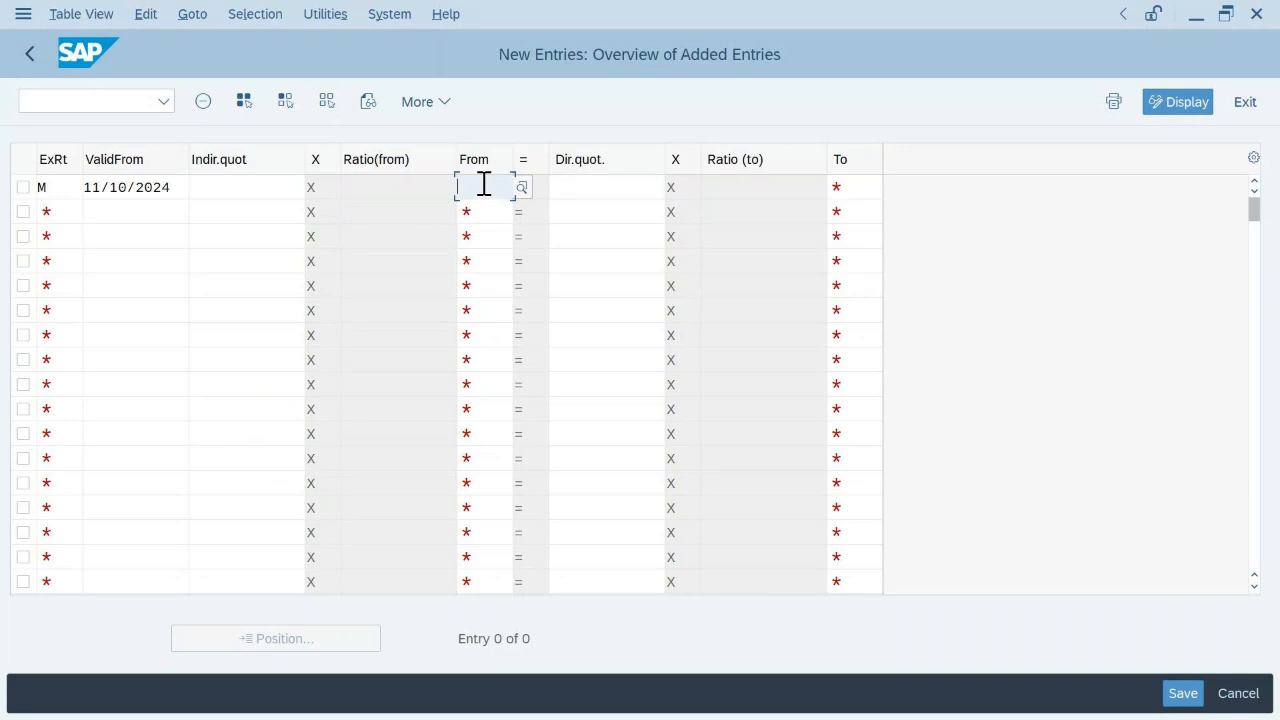
{"action": "type", "text": "USD"}
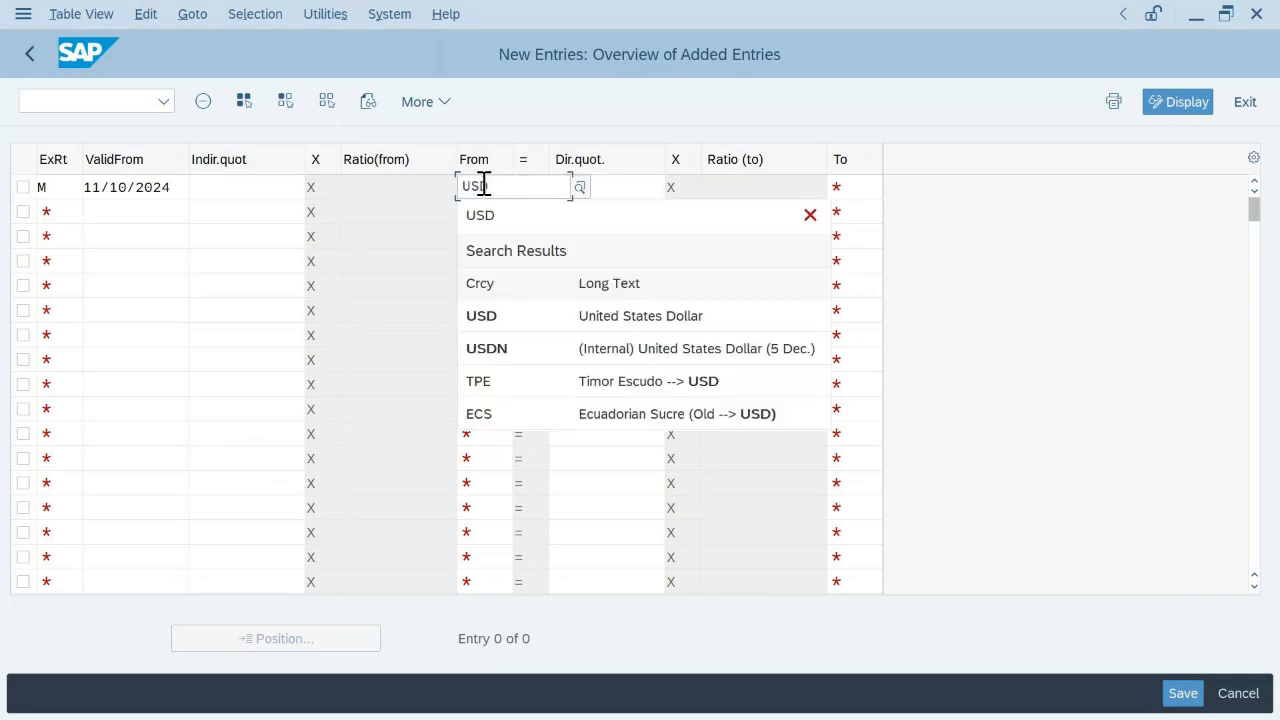
{"action": "left_click", "coordinate": [531, 310]}
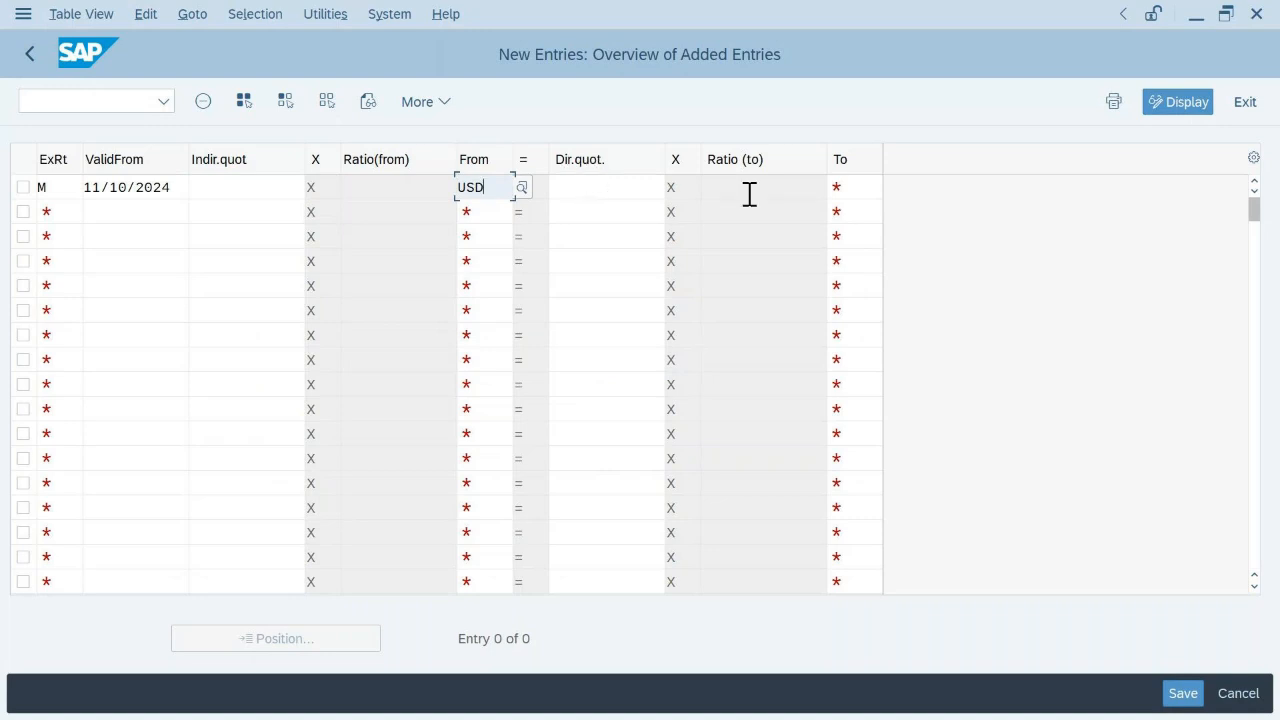
{"action": "left_click", "coordinate": [871, 190]}
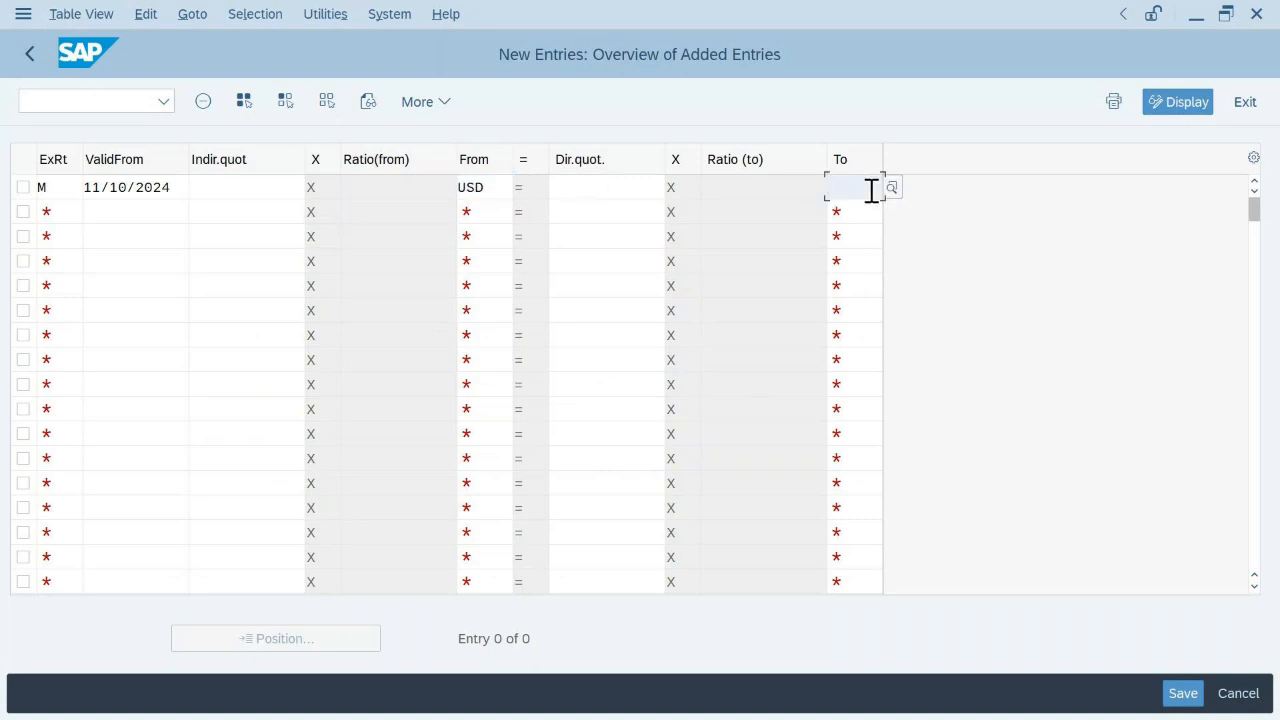
{"action": "type", "text": "GBP"}
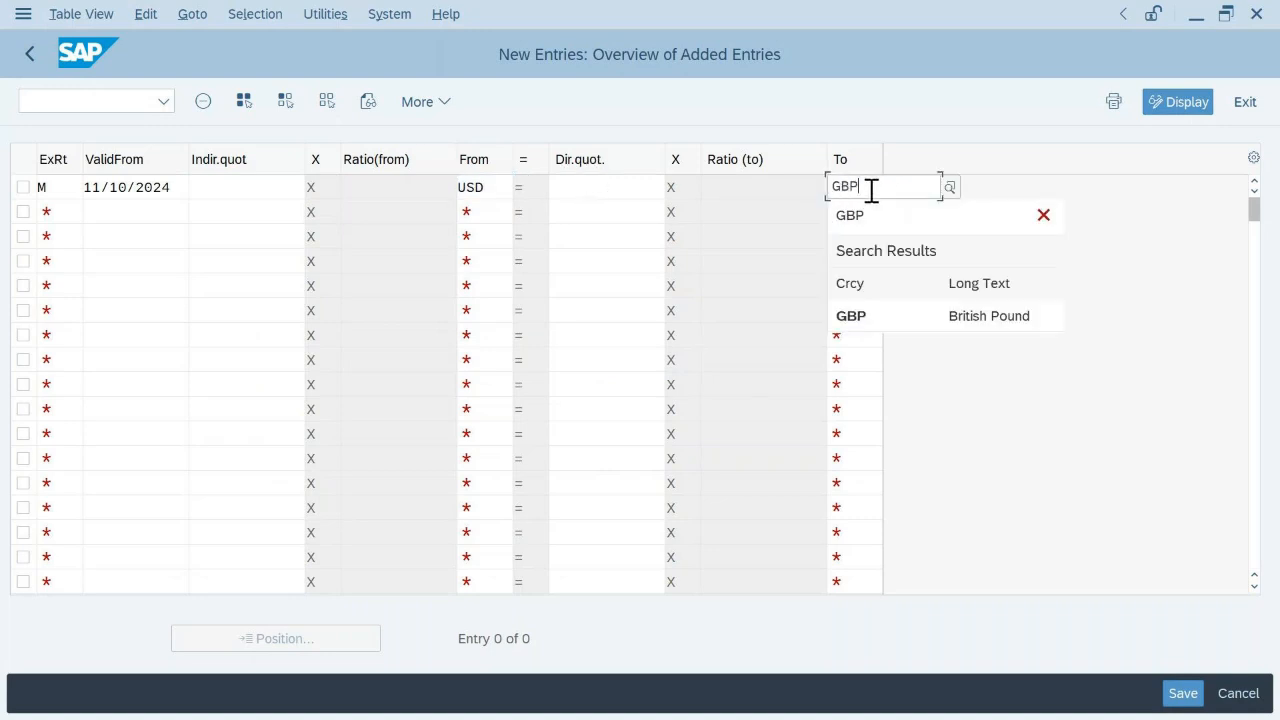
{"action": "left_click", "coordinate": [871, 320]}
- Check the USD to GBP rate on Xe and enter 0.78761 as the direct quotation of the type M row
{"action": "left_click", "coordinate": [627, 189]}
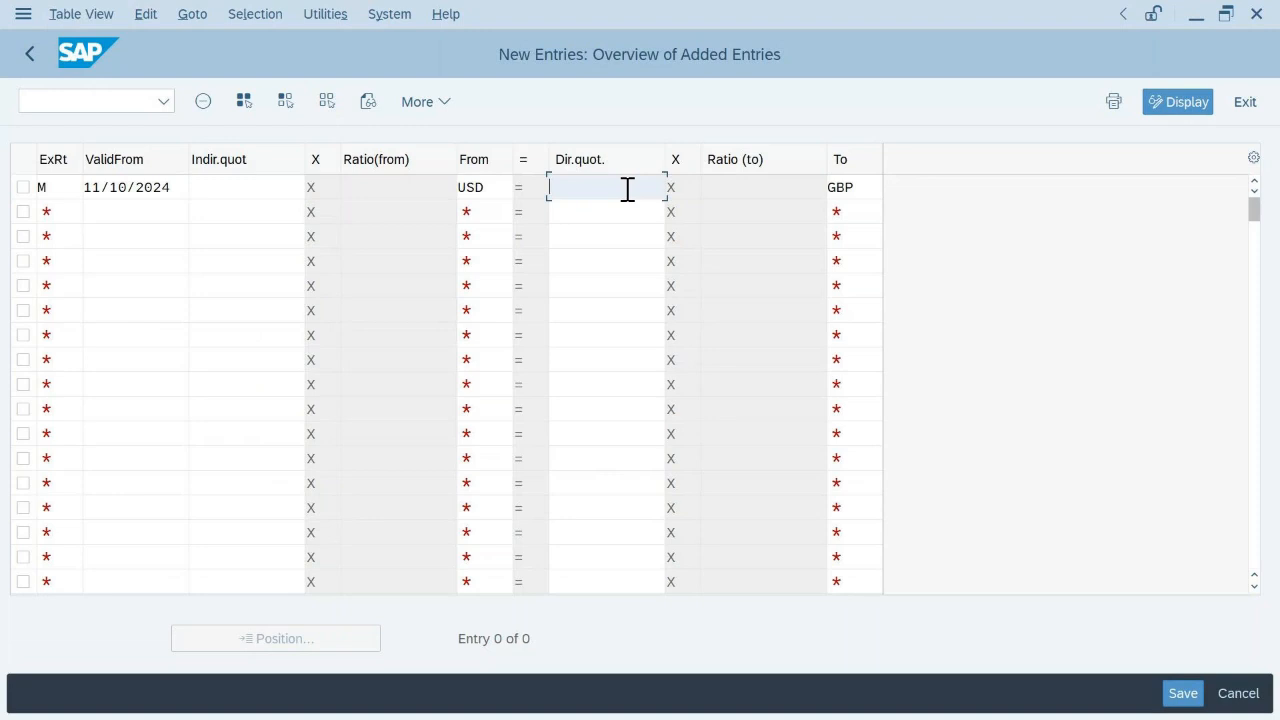
{"action": "key", "text": "alt+Tab"}
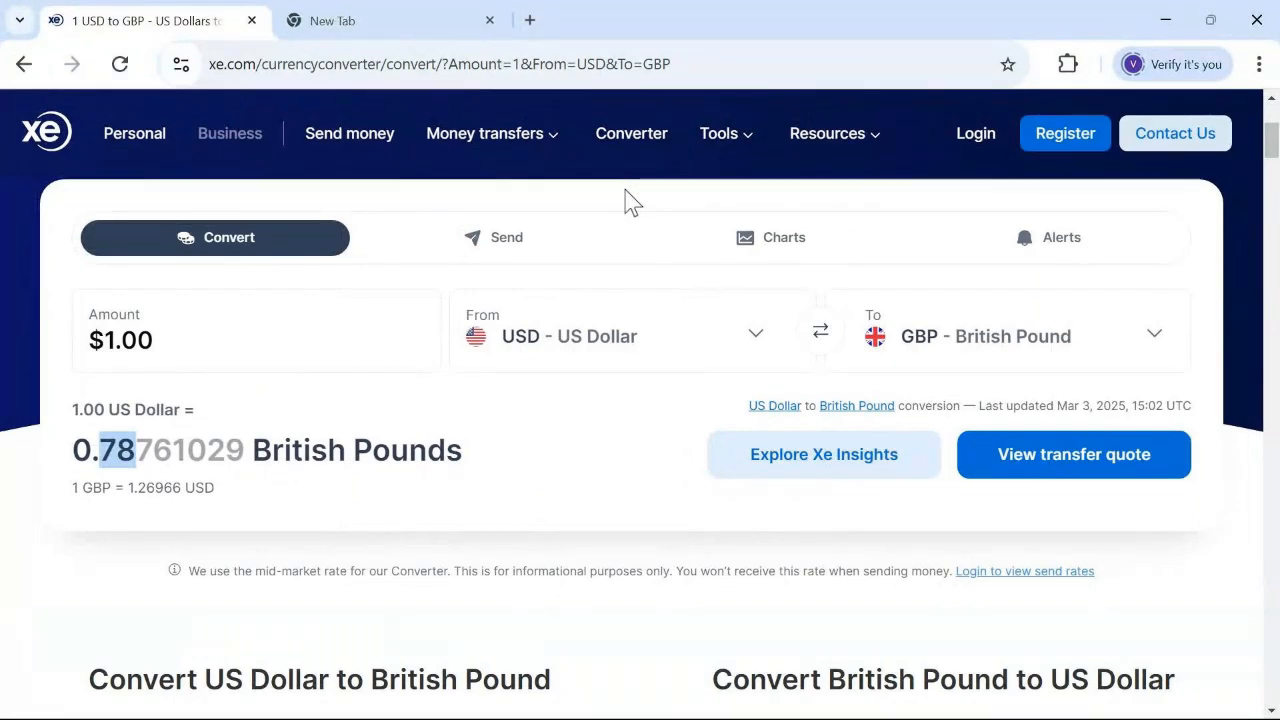
{"action": "key", "text": "alt+Tab"}
{"action": "type", "text": "0."}
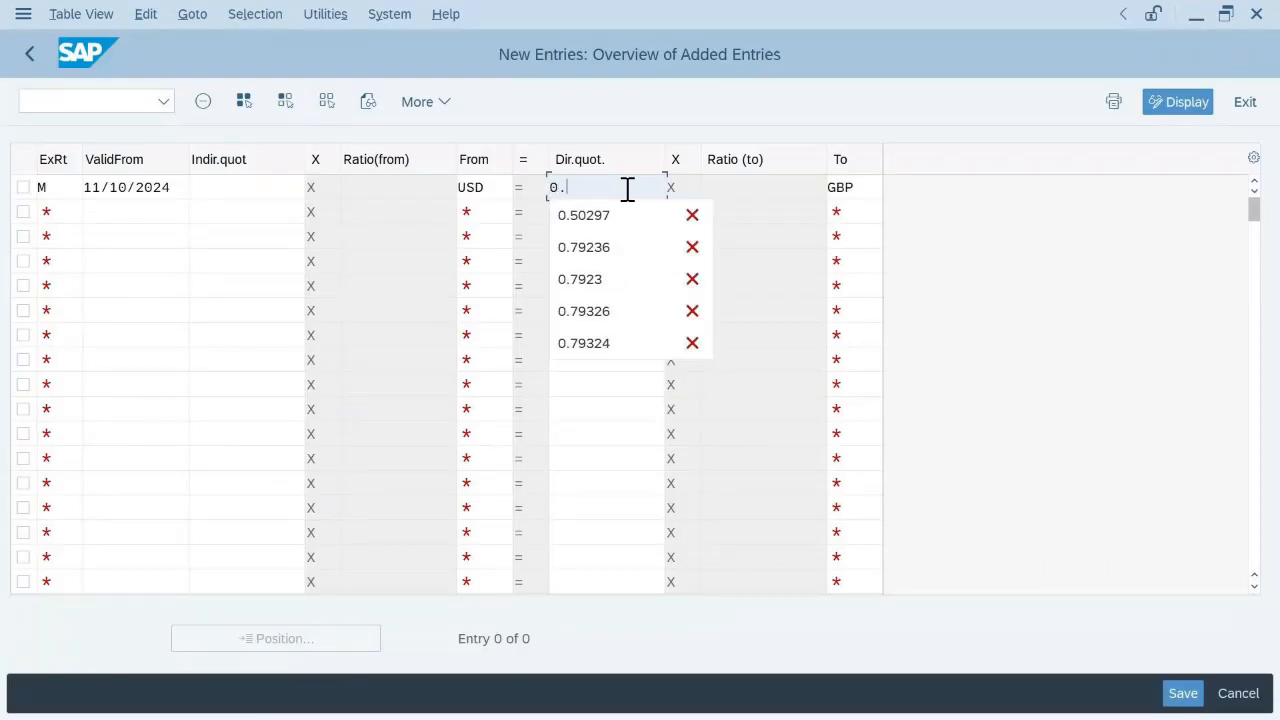
{"action": "type", "text": "78761"}
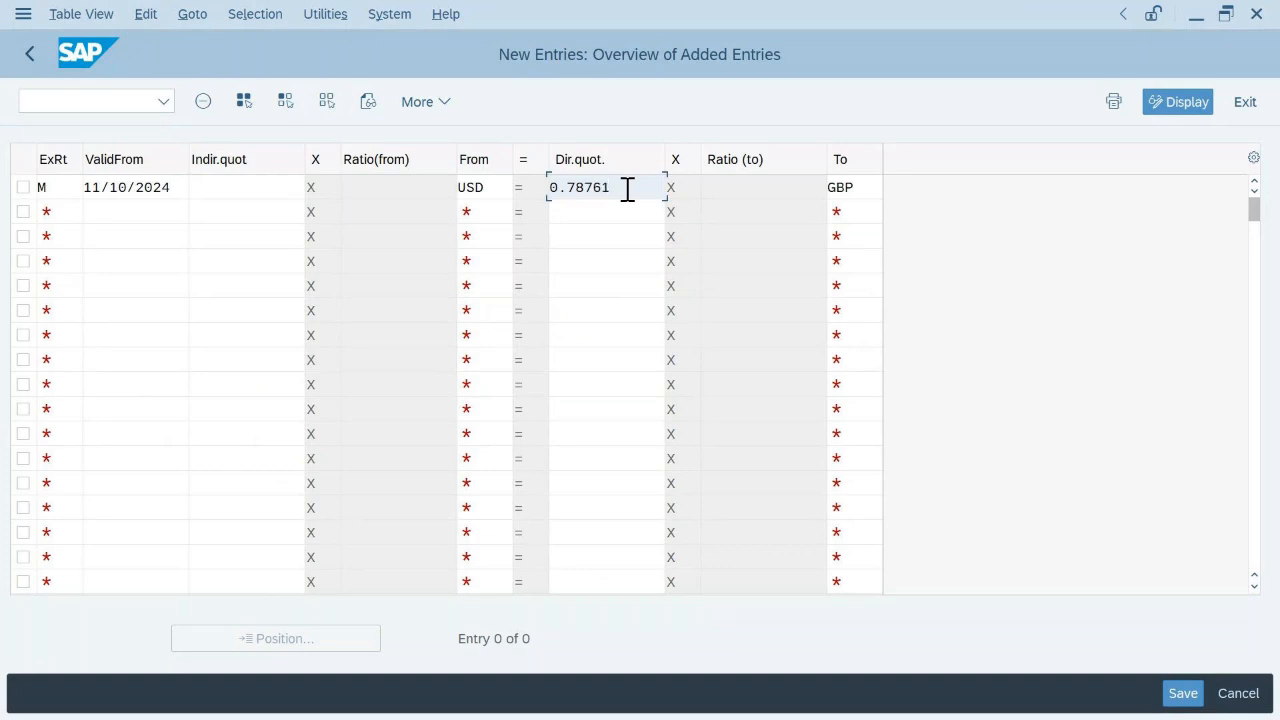
{"action": "key", "text": "Return"}
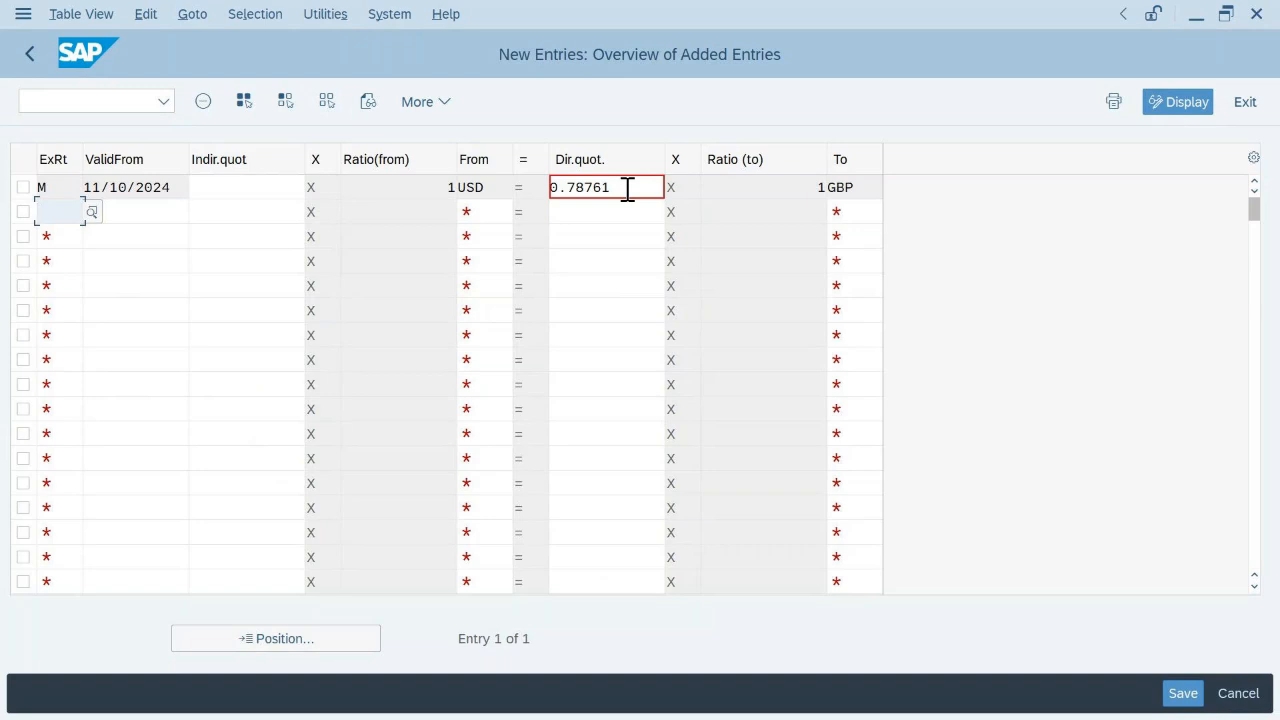
{"action": "left_click", "coordinate": [627, 189]}
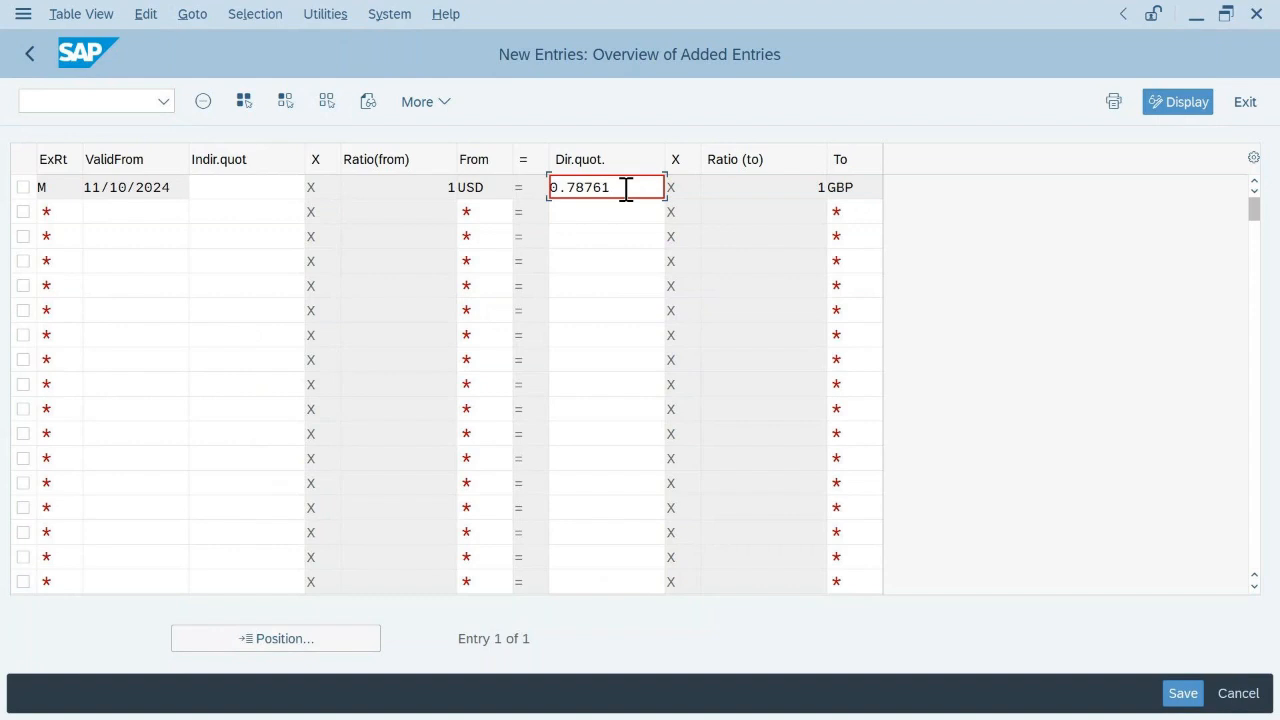
{"action": "key", "text": "Tab"}
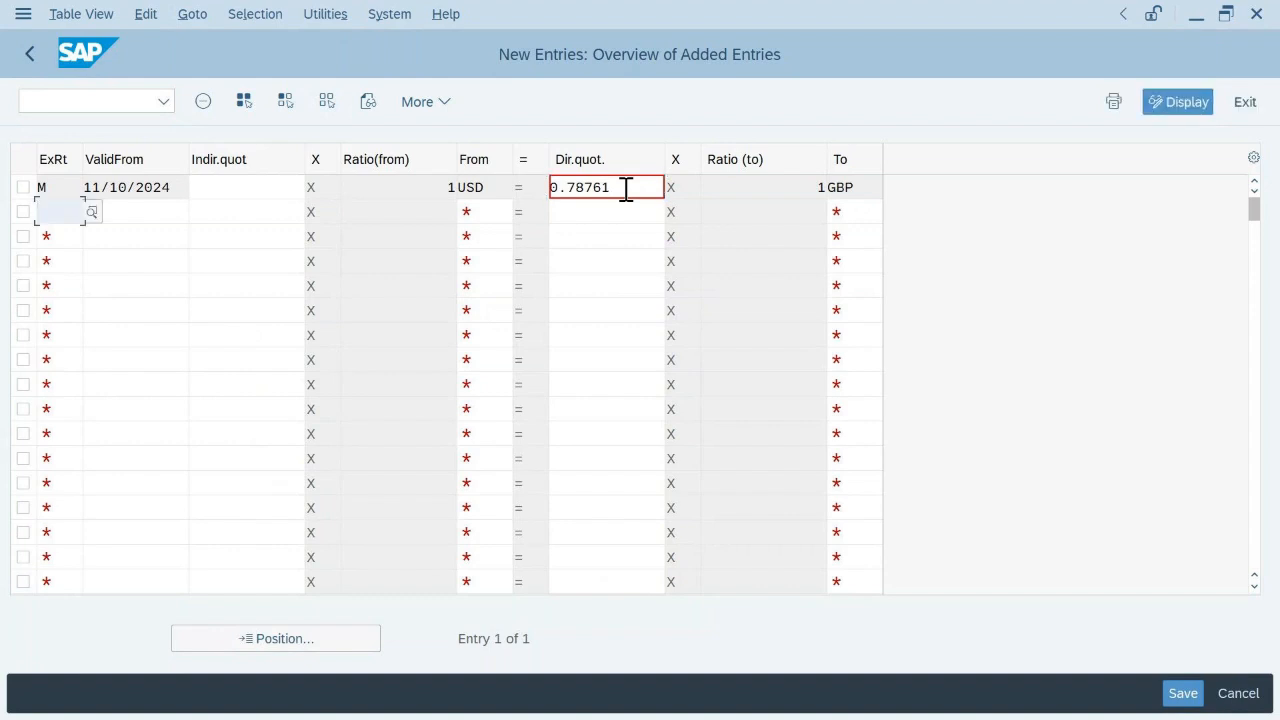
- Open a new SAP GUI window and run transaction SU01 for user maintenance
{"action": "left_click", "coordinate": [385, 16]}
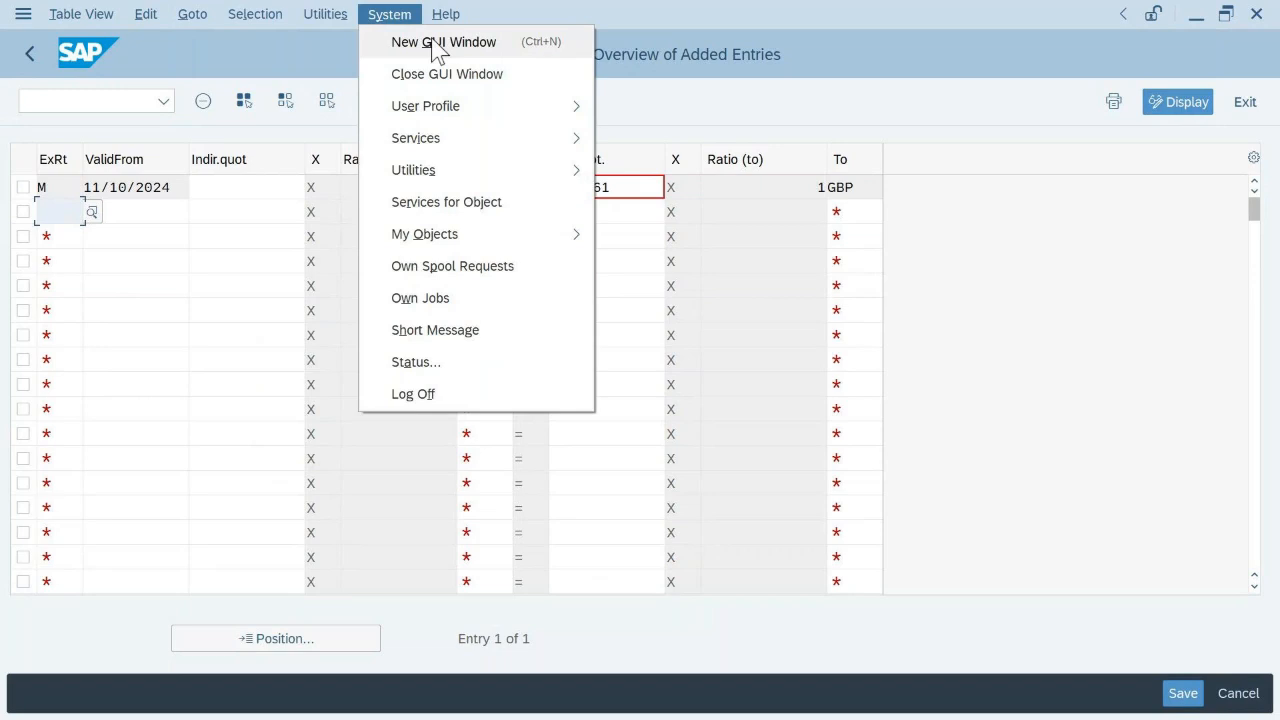
{"action": "left_click", "coordinate": [433, 43]}
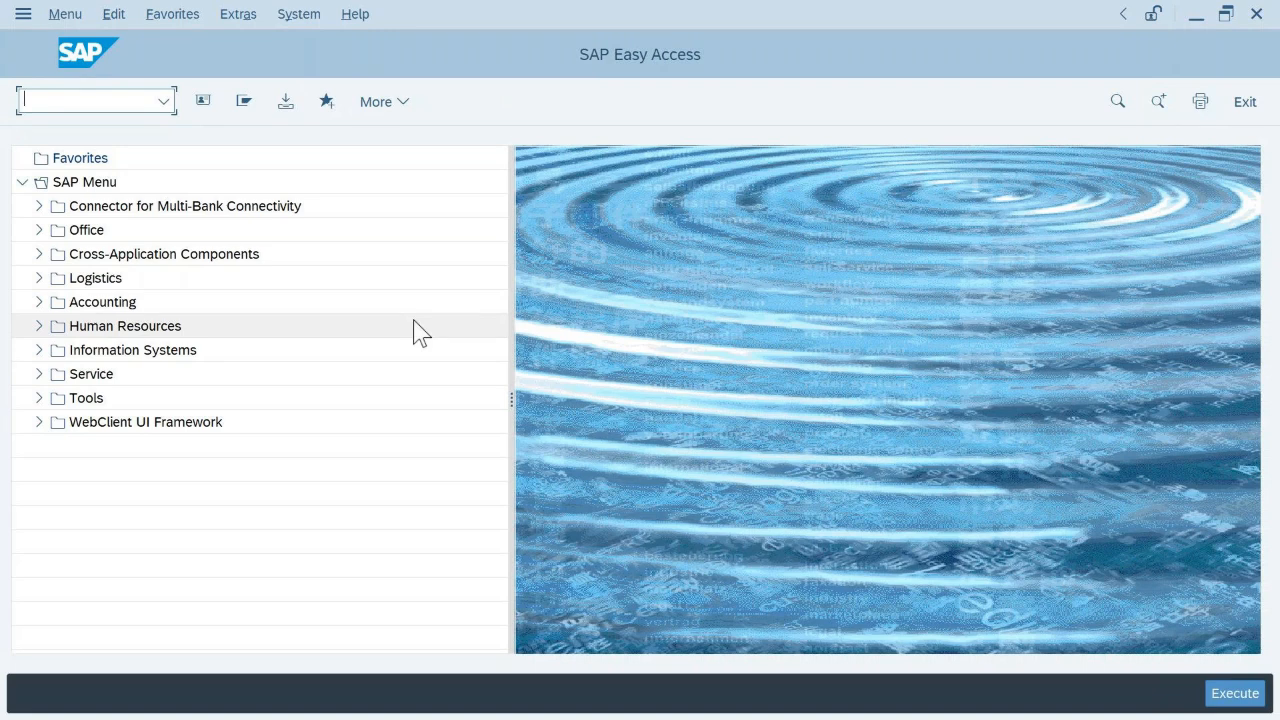
{"action": "type", "text": "SU01"}
{"action": "key", "text": "Return"}
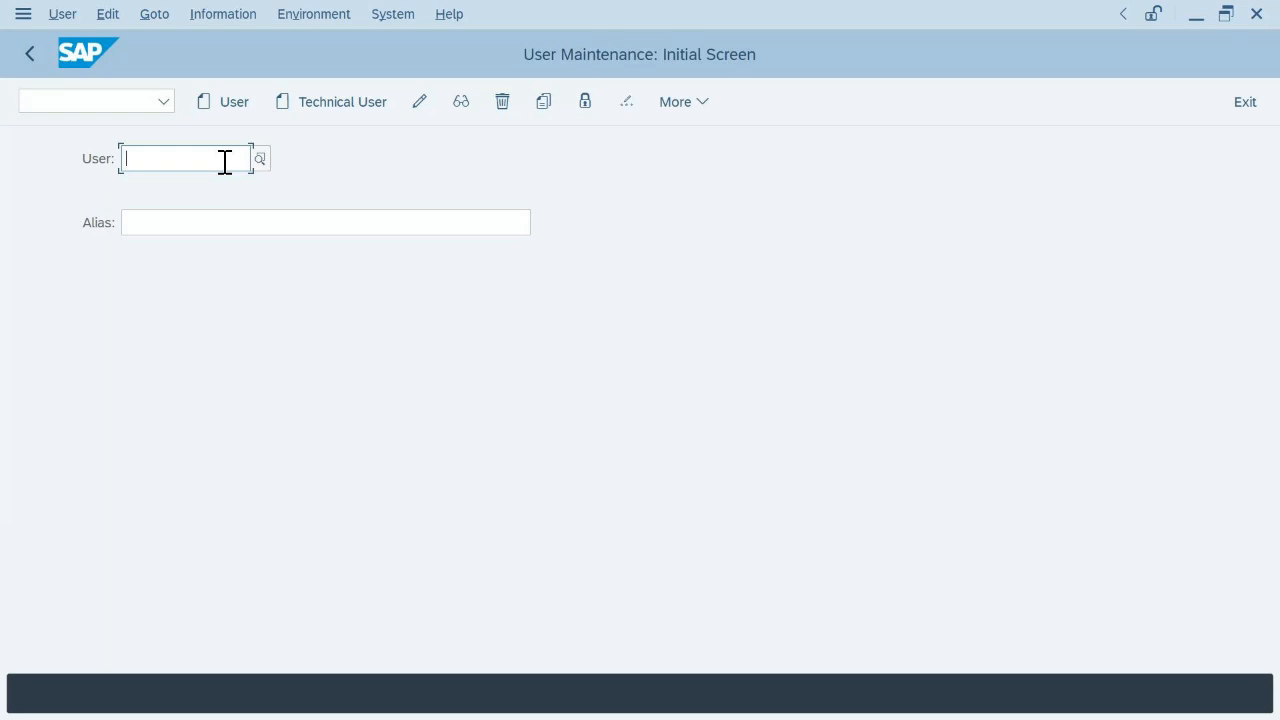
- Enter the SAP user ID in User Maintenance and open that user's record in display mode
{"action": "type", "text": "S25SAP"}
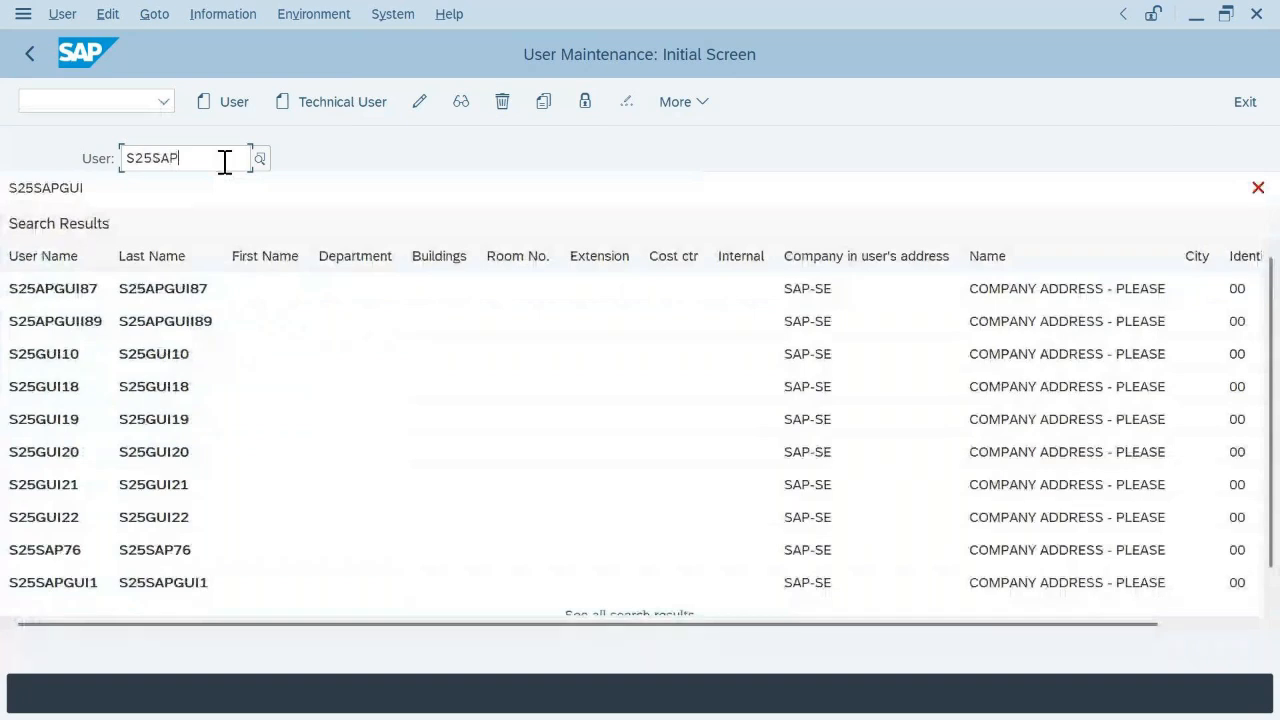
{"action": "type", "text": "GUI"}
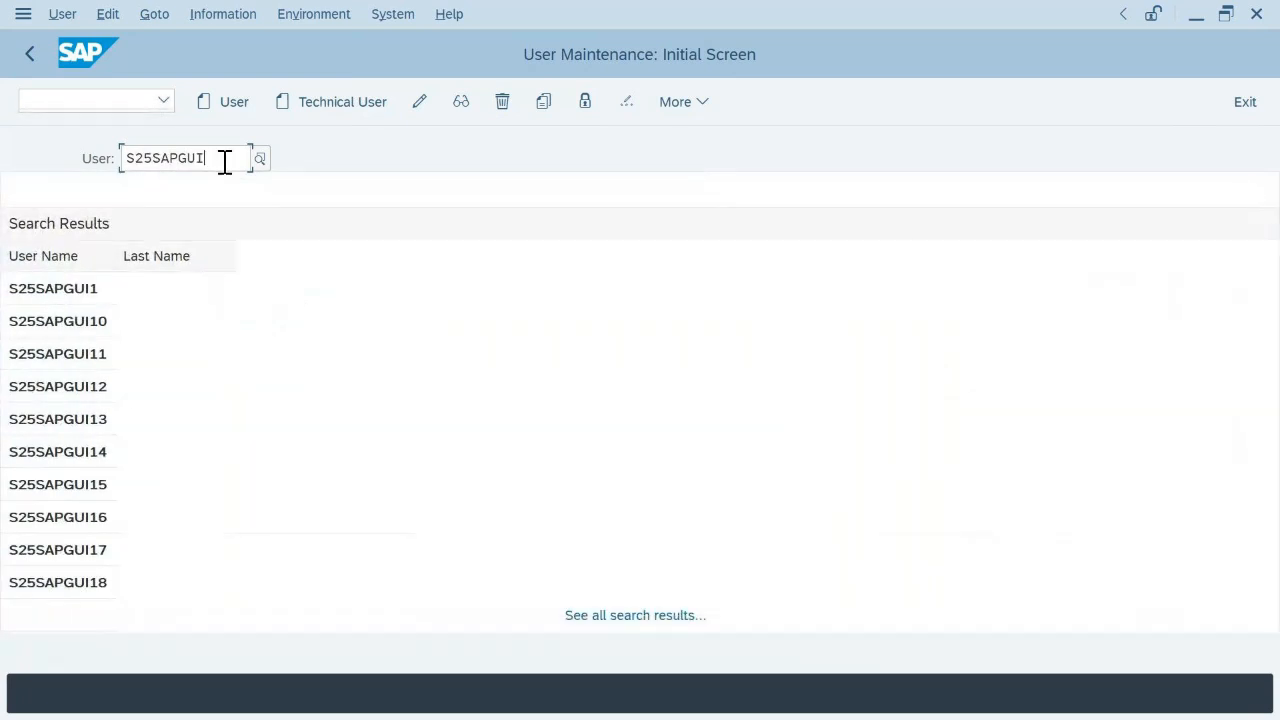
{"action": "type", "text": "24"}
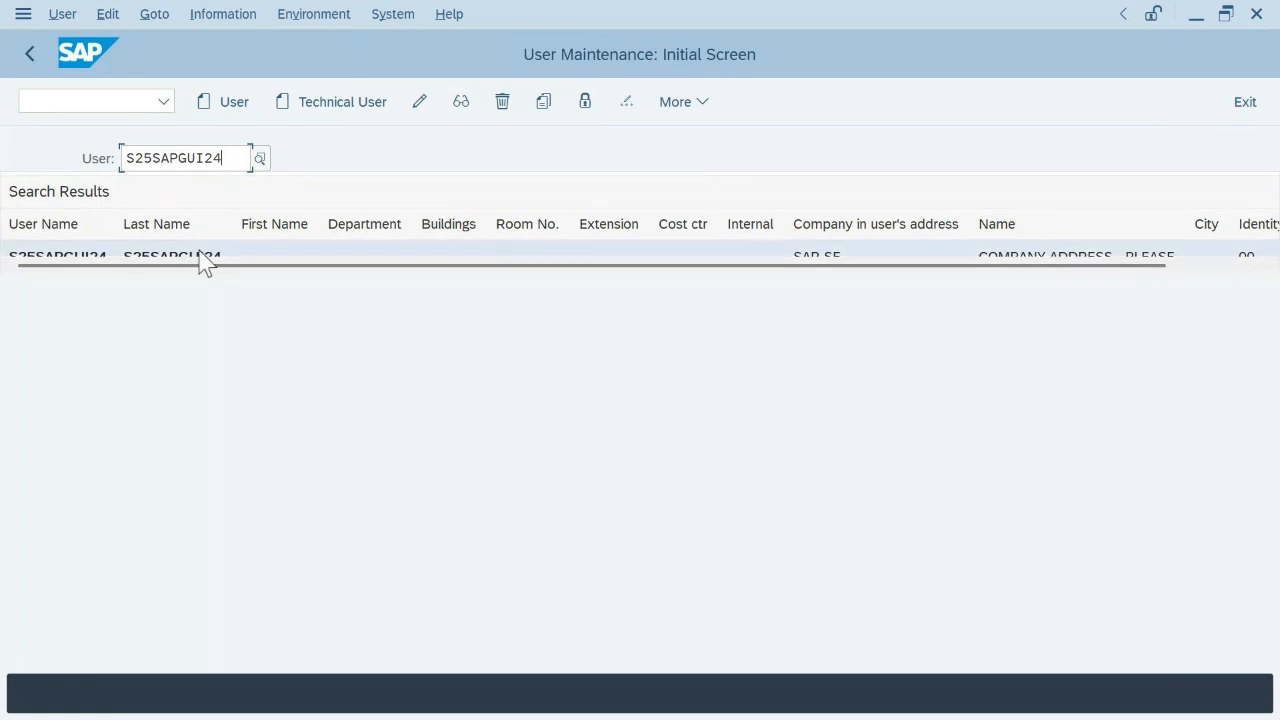
{"action": "left_click", "coordinate": [206, 262]}
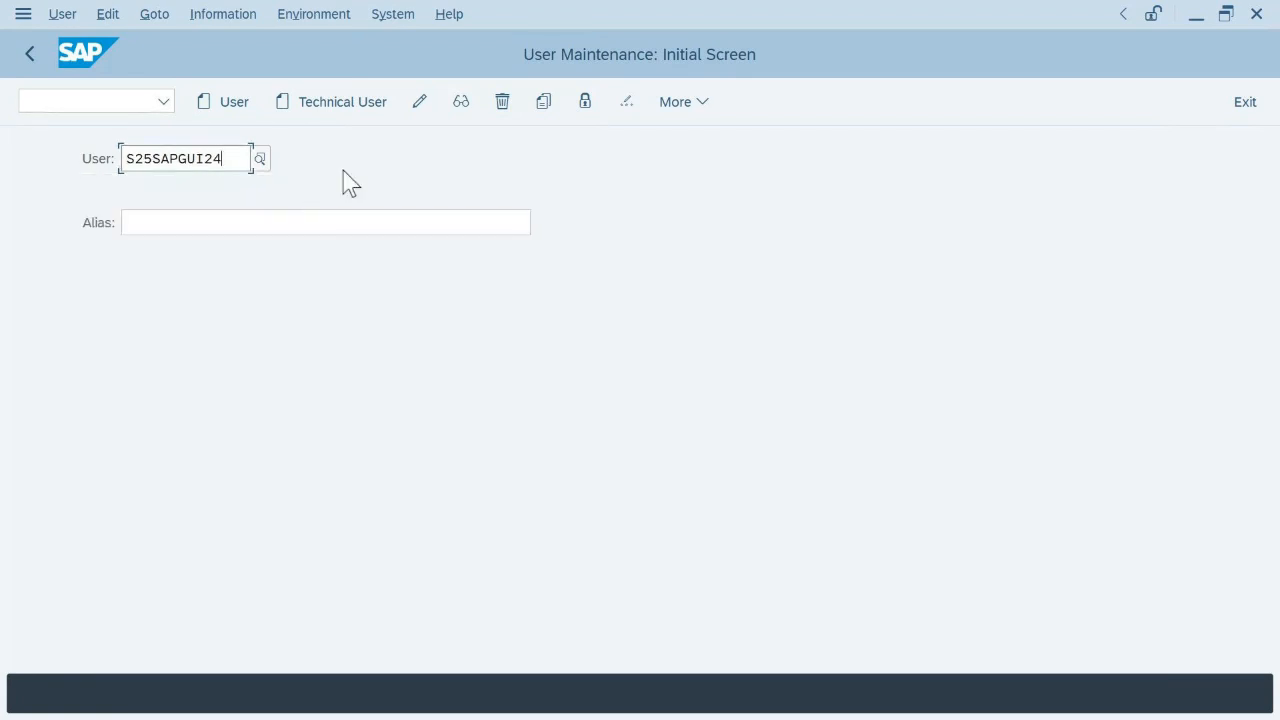
{"action": "left_click", "coordinate": [463, 104]}
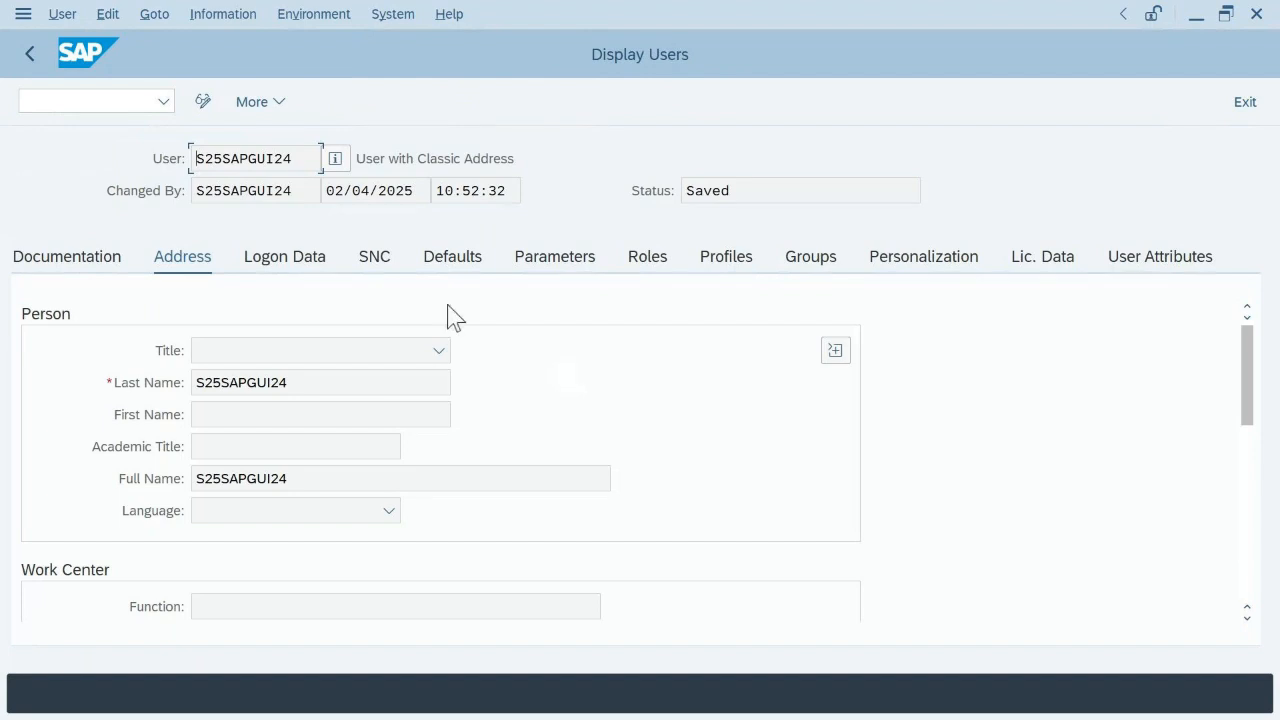
- Review the decimal notation and date format options in the defaults of the displayed user record
{"action": "left_click", "coordinate": [466, 270]}
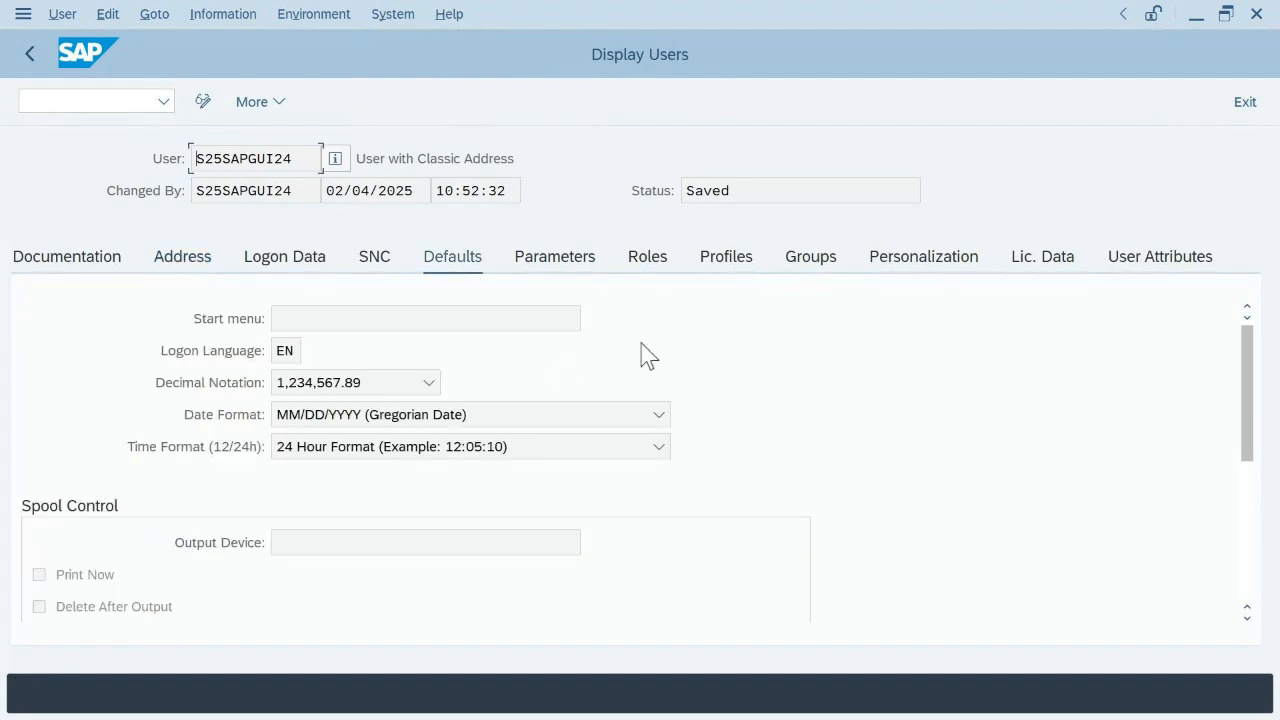
{"action": "left_click", "coordinate": [427, 386]}
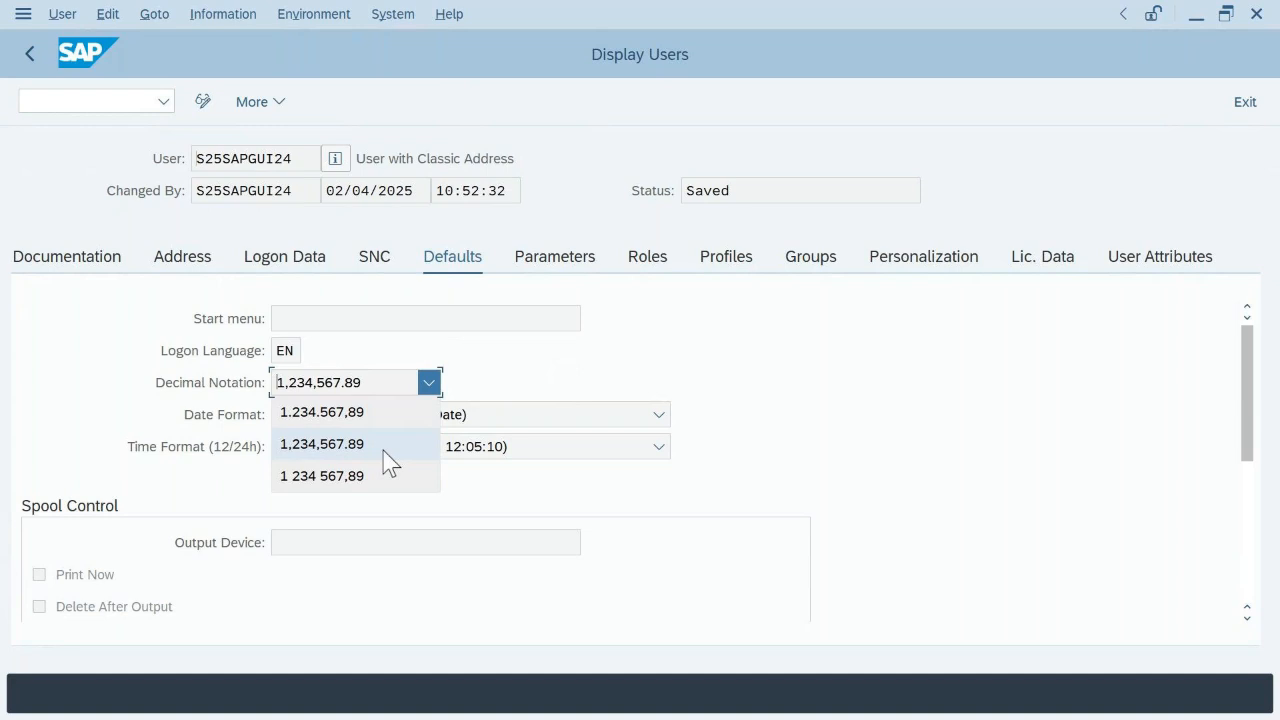
{"action": "left_click", "coordinate": [518, 377]}
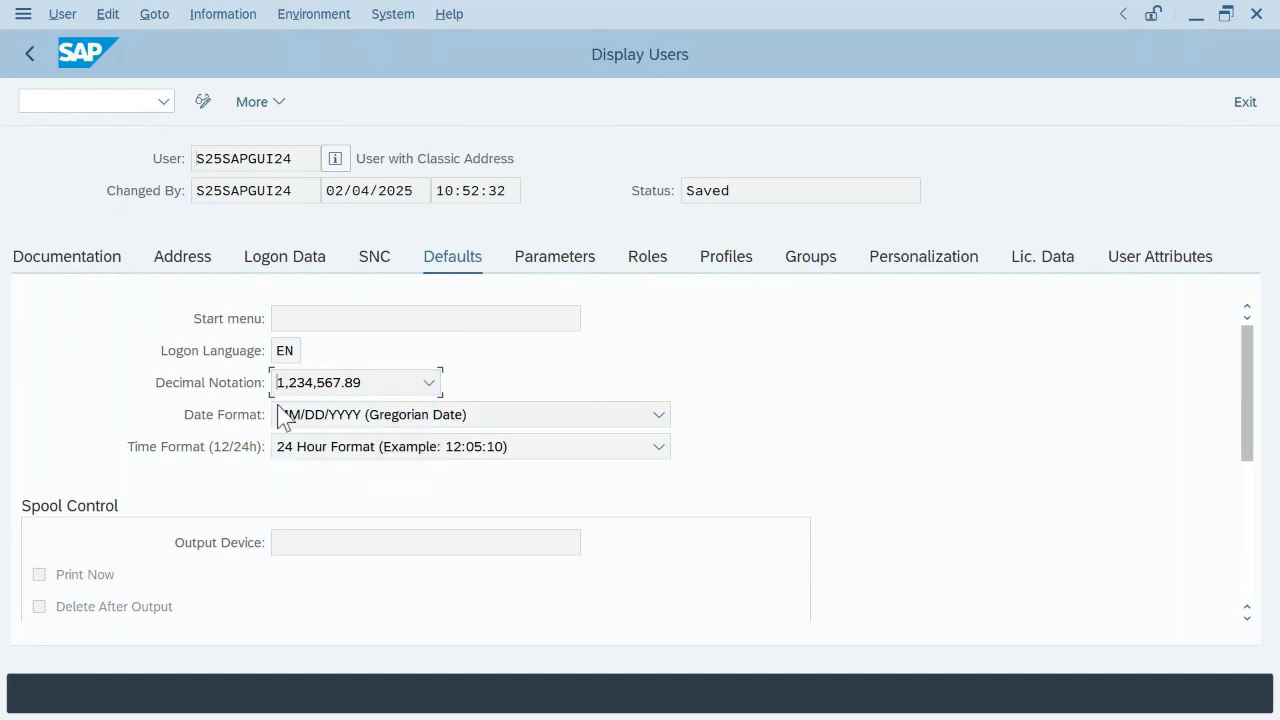
{"action": "left_click", "coordinate": [340, 420]}
{"action": "scroll", "coordinate": [526, 503], "scroll_direction": "up", "scroll_amount": 1}
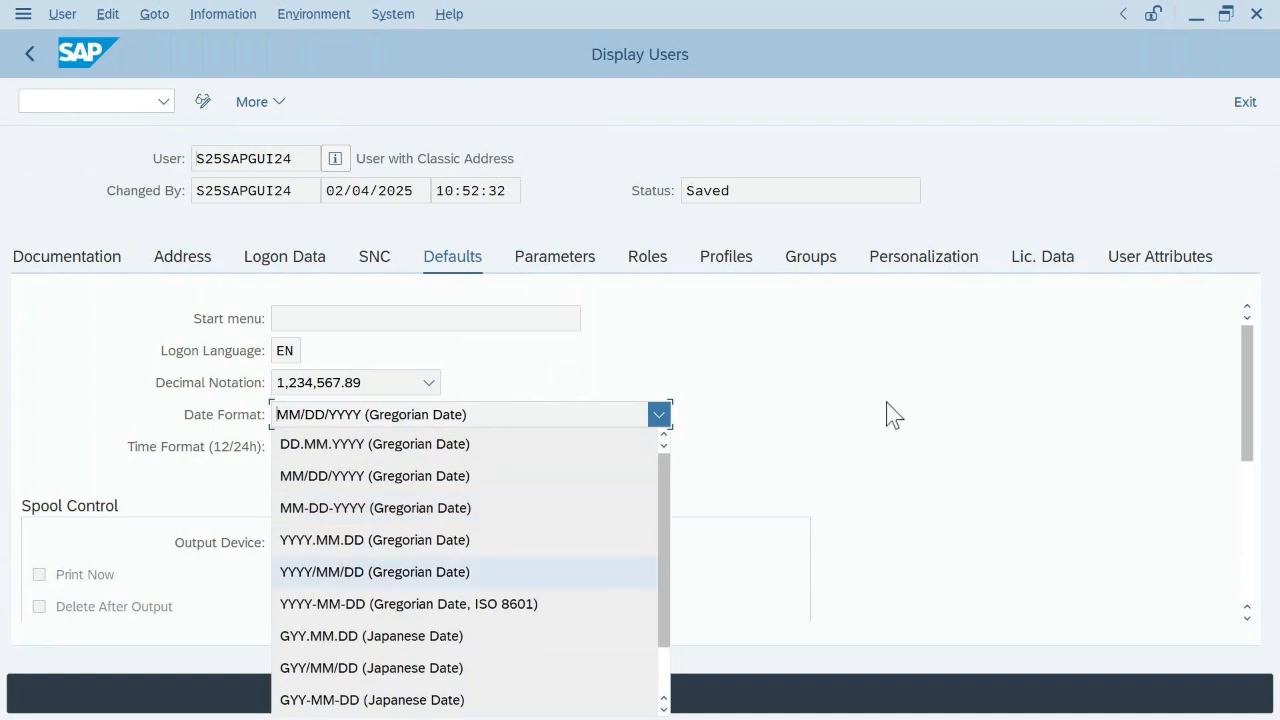
{"action": "left_click", "coordinate": [729, 421]}
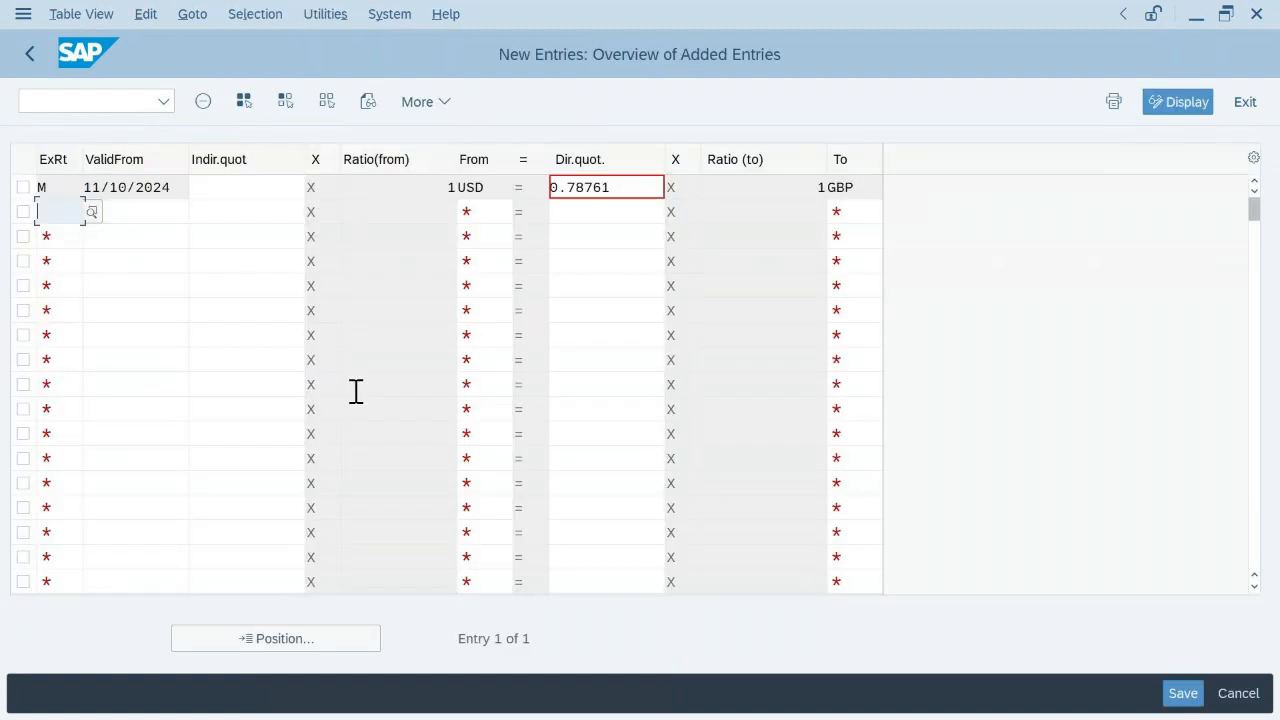
- Return to the new exchange rate entries and save the type M USD to GBP rate
{"action": "left_click", "coordinate": [575, 190]}
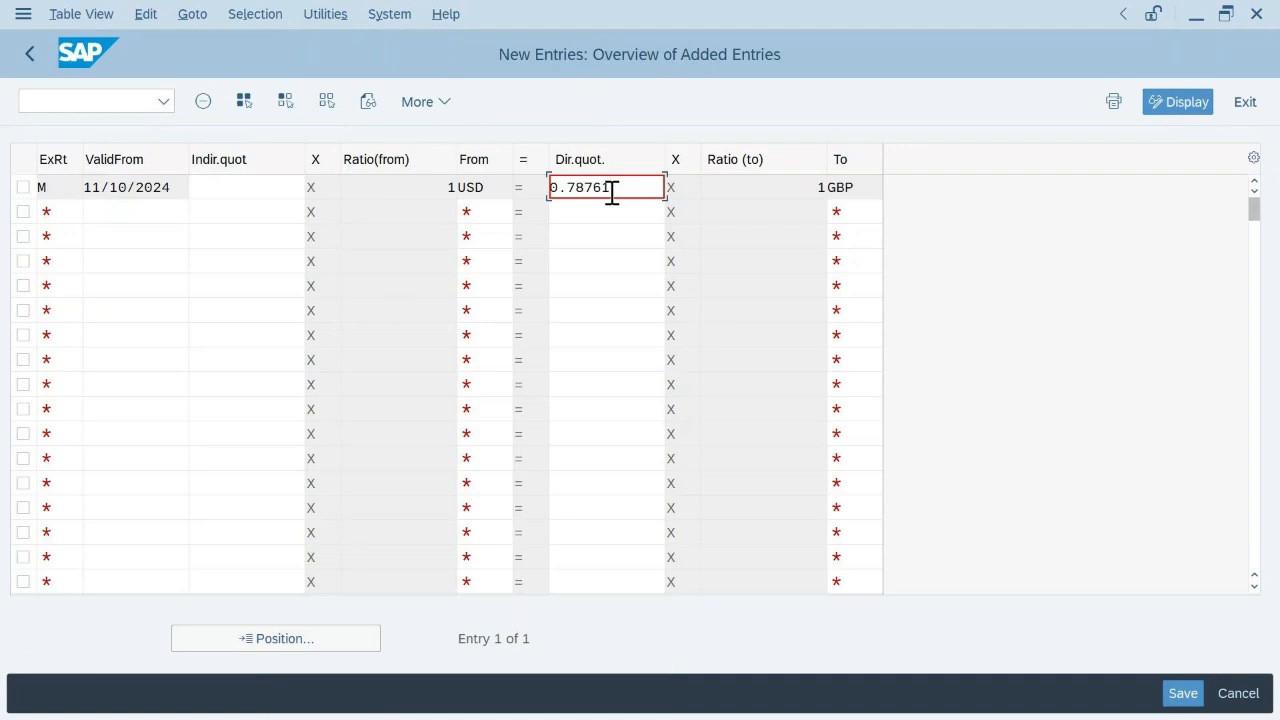
{"action": "key", "text": "Return"}
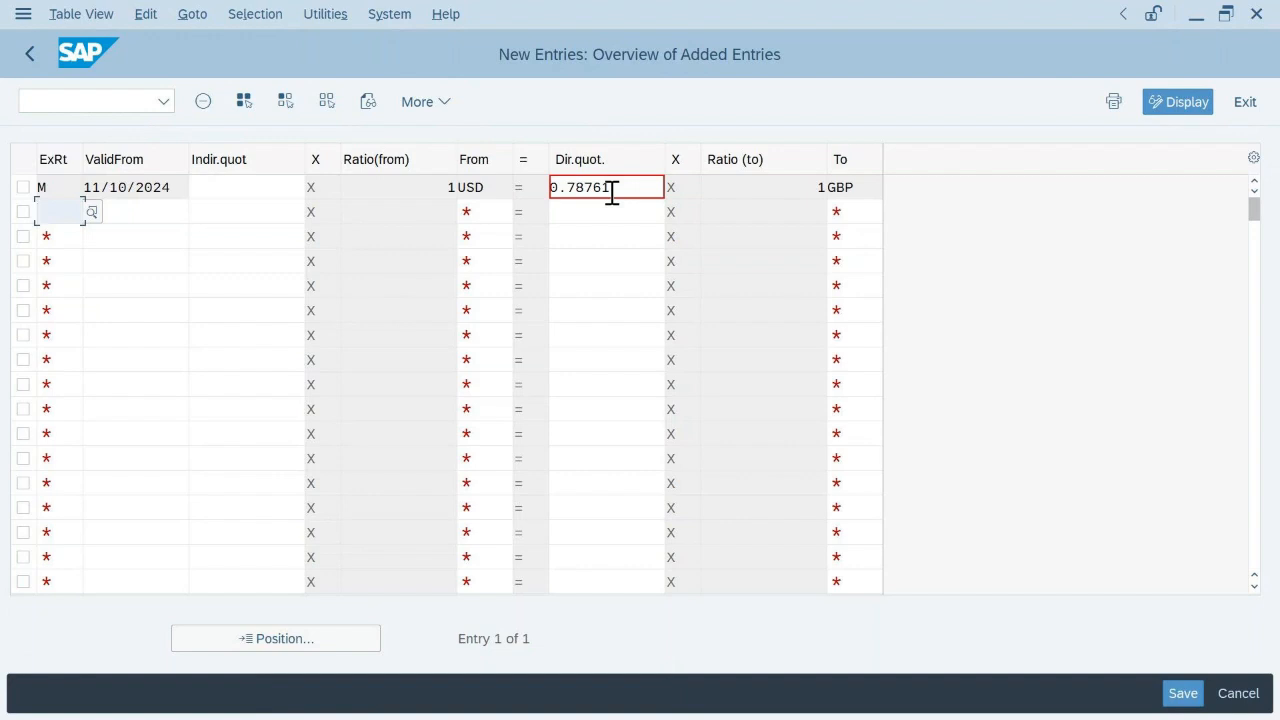
{"action": "left_click", "coordinate": [1180, 698]}
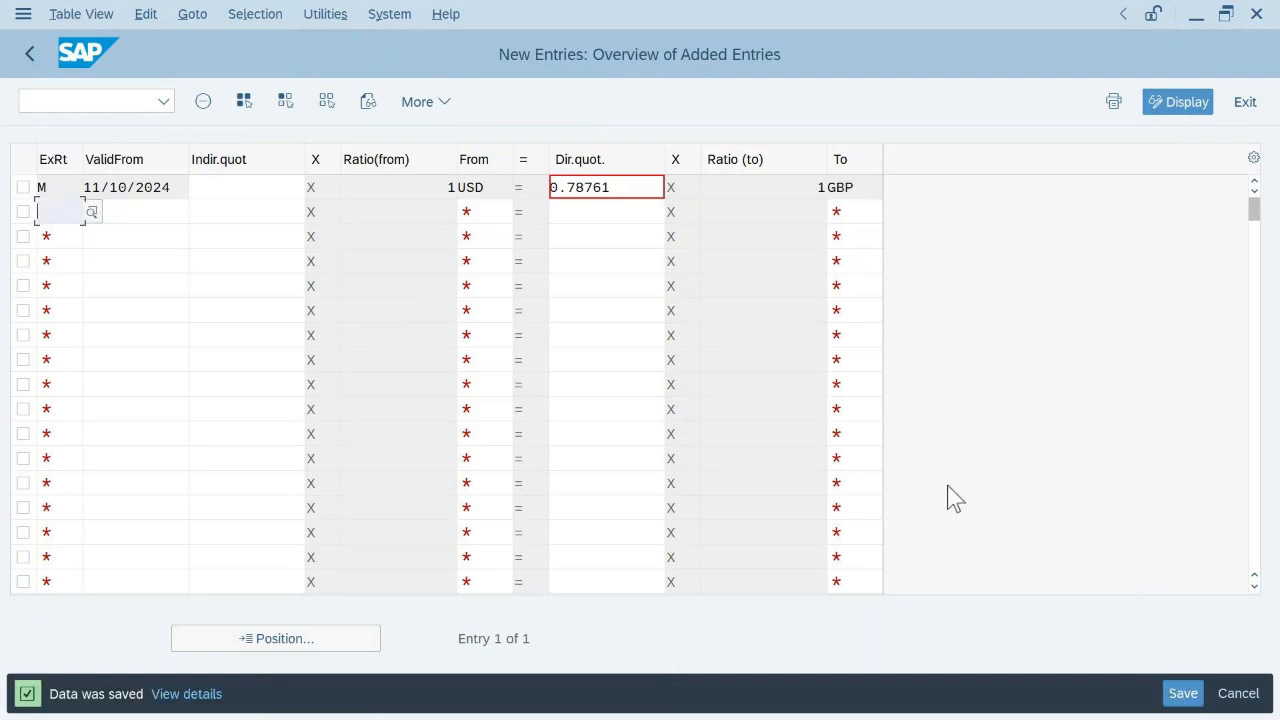
- Try to re-enter the type M row's direct quotation as 0,78760 with a decimal comma, checking the rate on Xe
{"action": "left_click", "coordinate": [621, 189]}
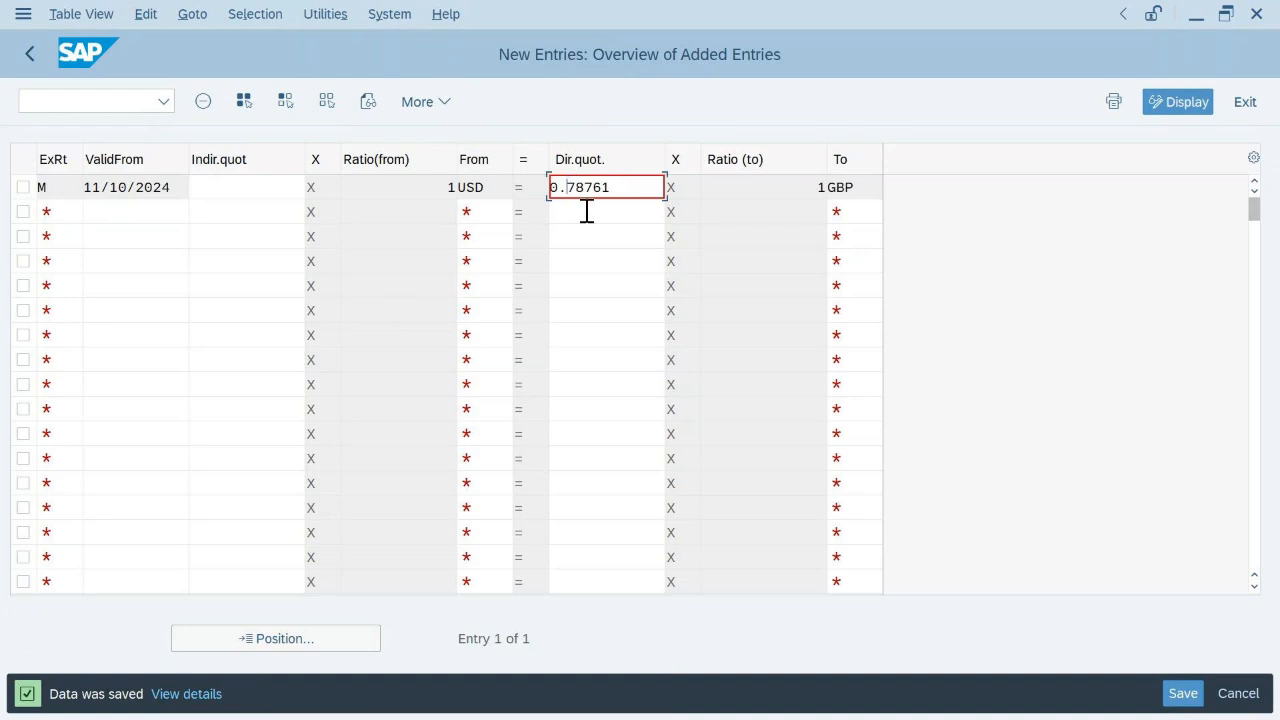
{"action": "key", "text": "BackSpace"}
{"action": "type", "text": ","}
{"action": "key", "text": "Delete"}
{"action": "key", "text": "Delete"}
{"action": "key", "text": "Delete"}
{"action": "type", "text": "78"}
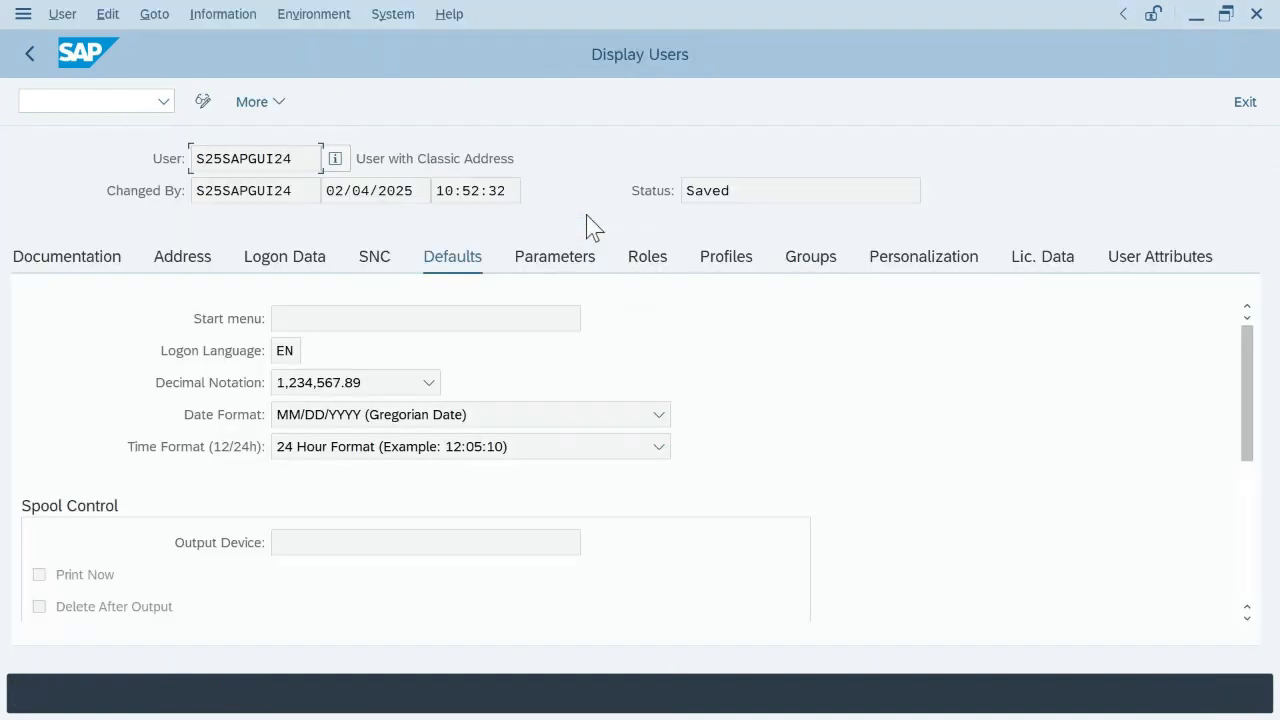
{"action": "key", "text": "alt+Tab"}
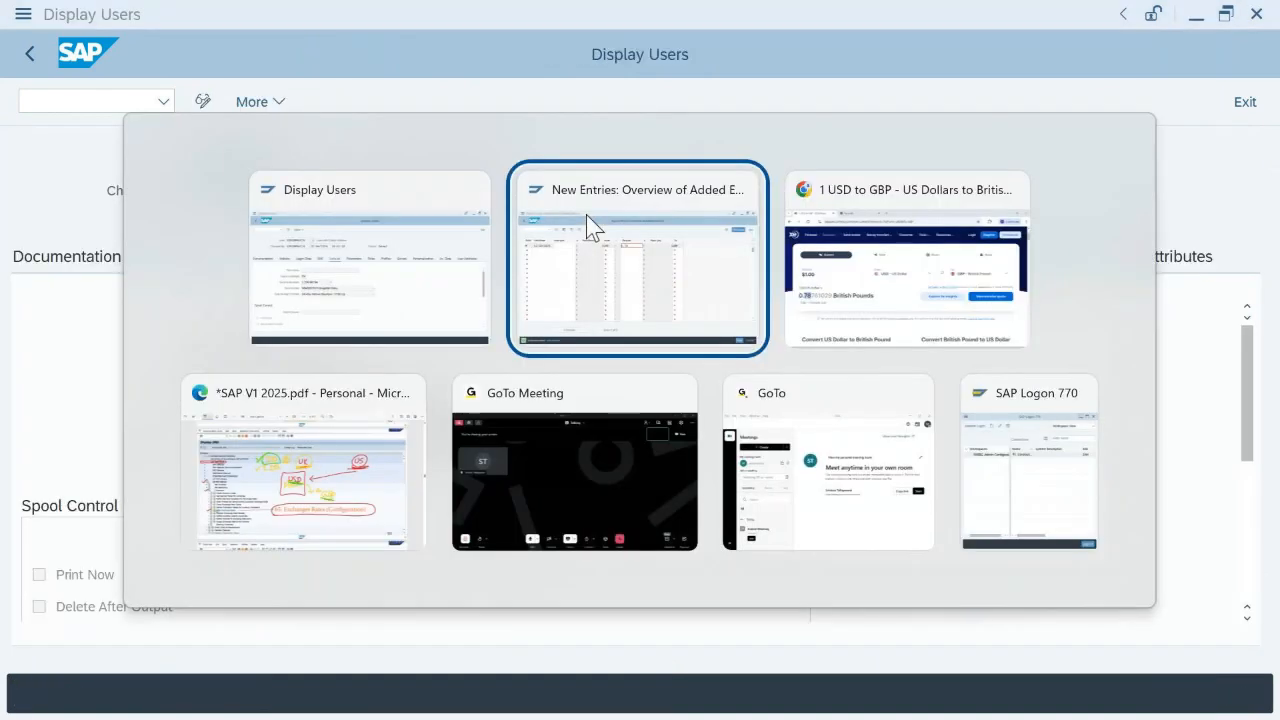
{"action": "key", "text": "alt+Tab"}
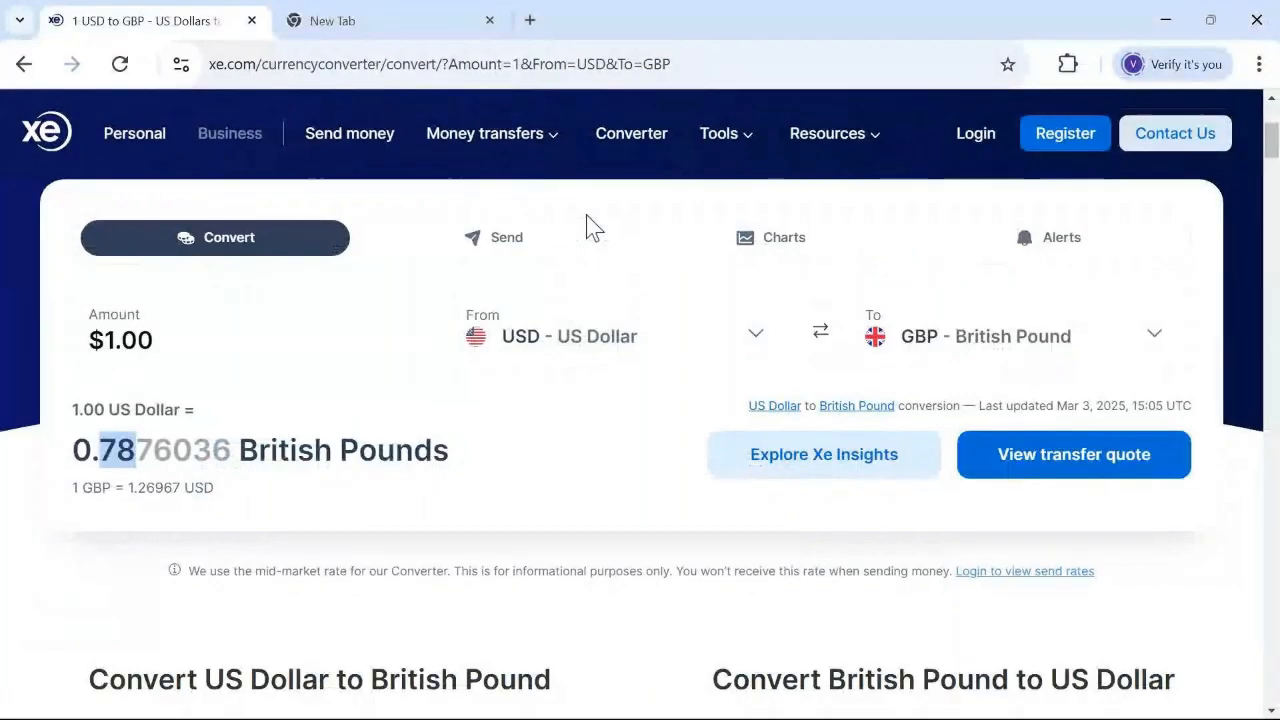
{"action": "key", "text": "alt+Tab"}
{"action": "key", "text": "alt+Tab"}
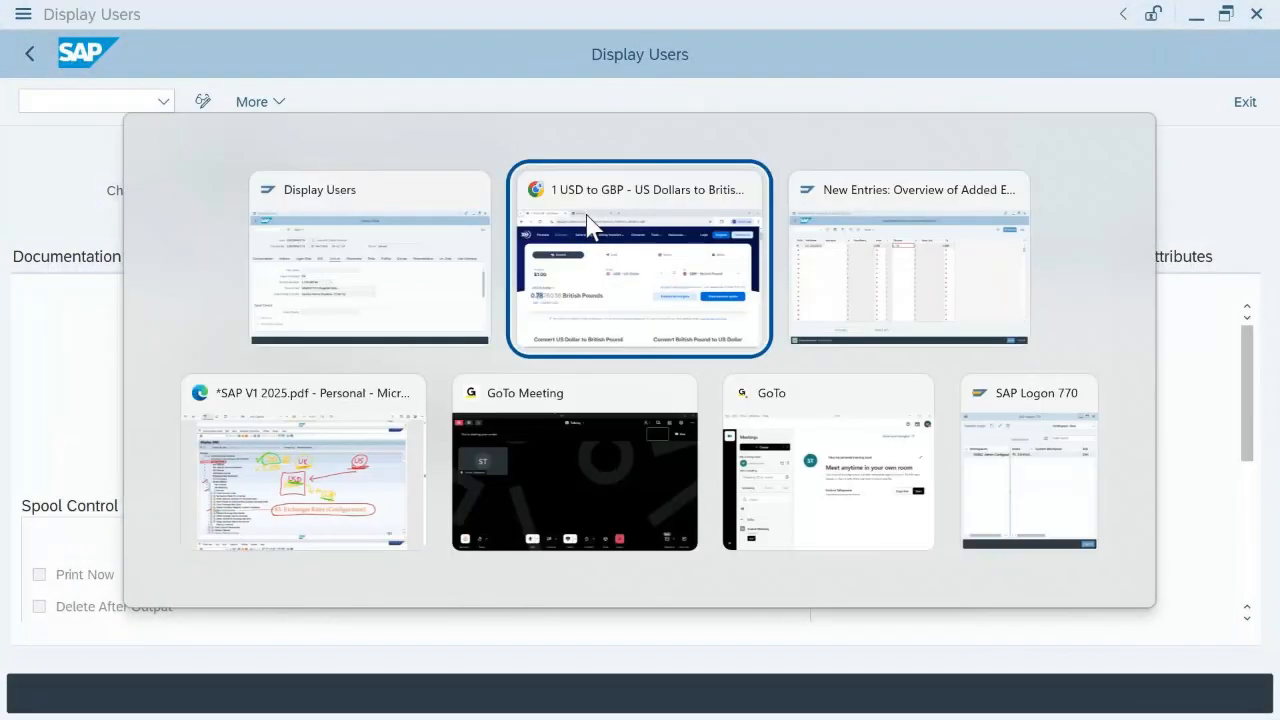
{"action": "key", "text": "alt+Tab"}
{"action": "type", "text": "7"}
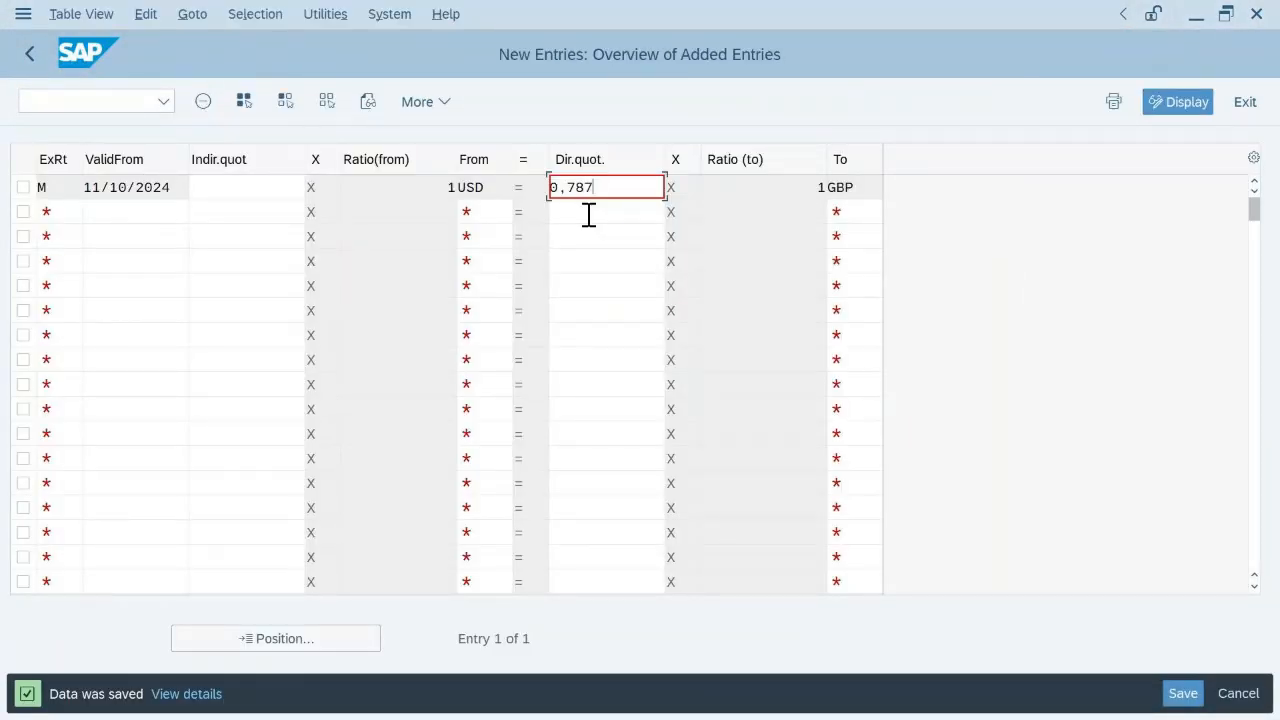
{"action": "type", "text": "60"}
{"action": "key", "text": "Return"}
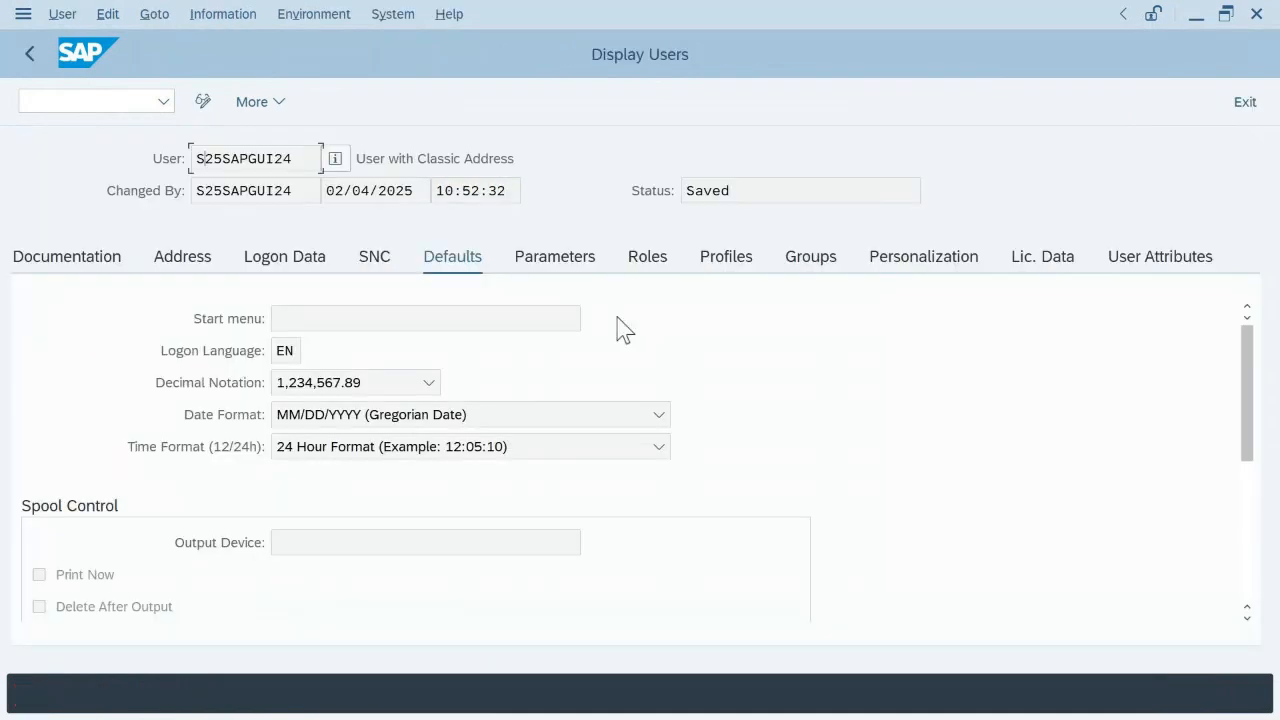
- Check the decimal notation options and the last change's user, date and time in the displayed user record
{"action": "left_click", "coordinate": [362, 384]}
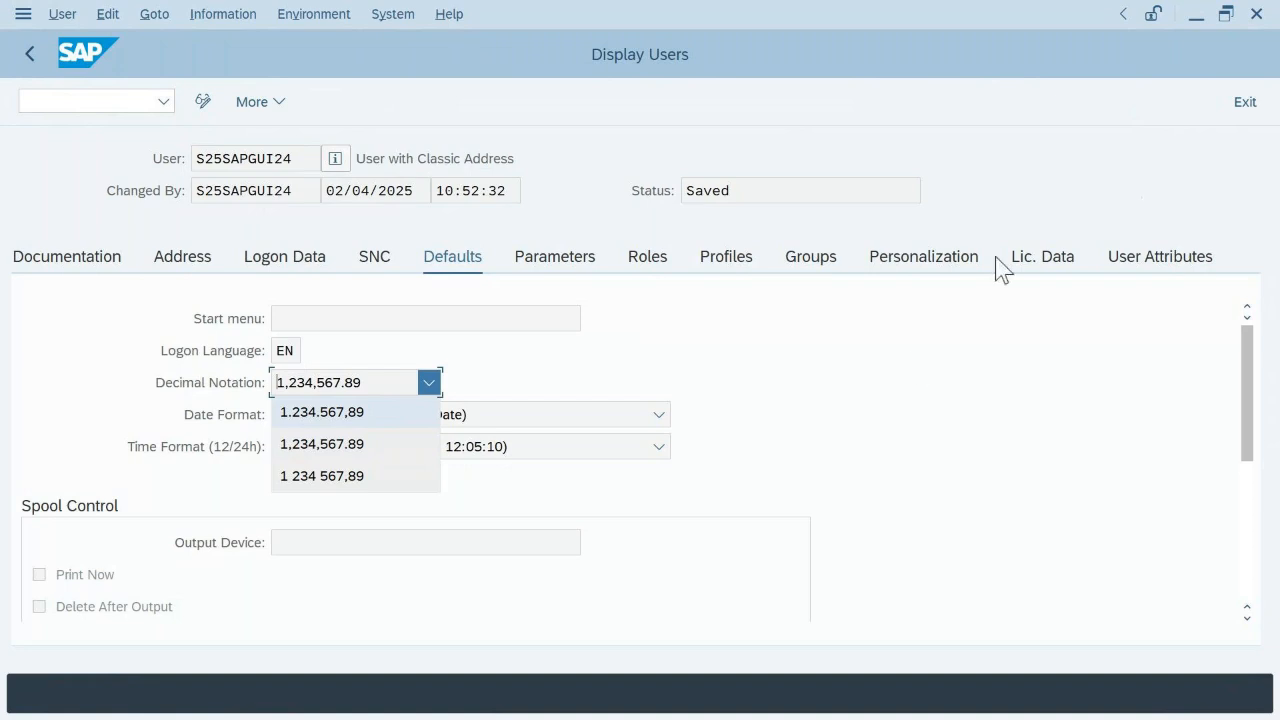
{"action": "left_click", "coordinate": [765, 372]}
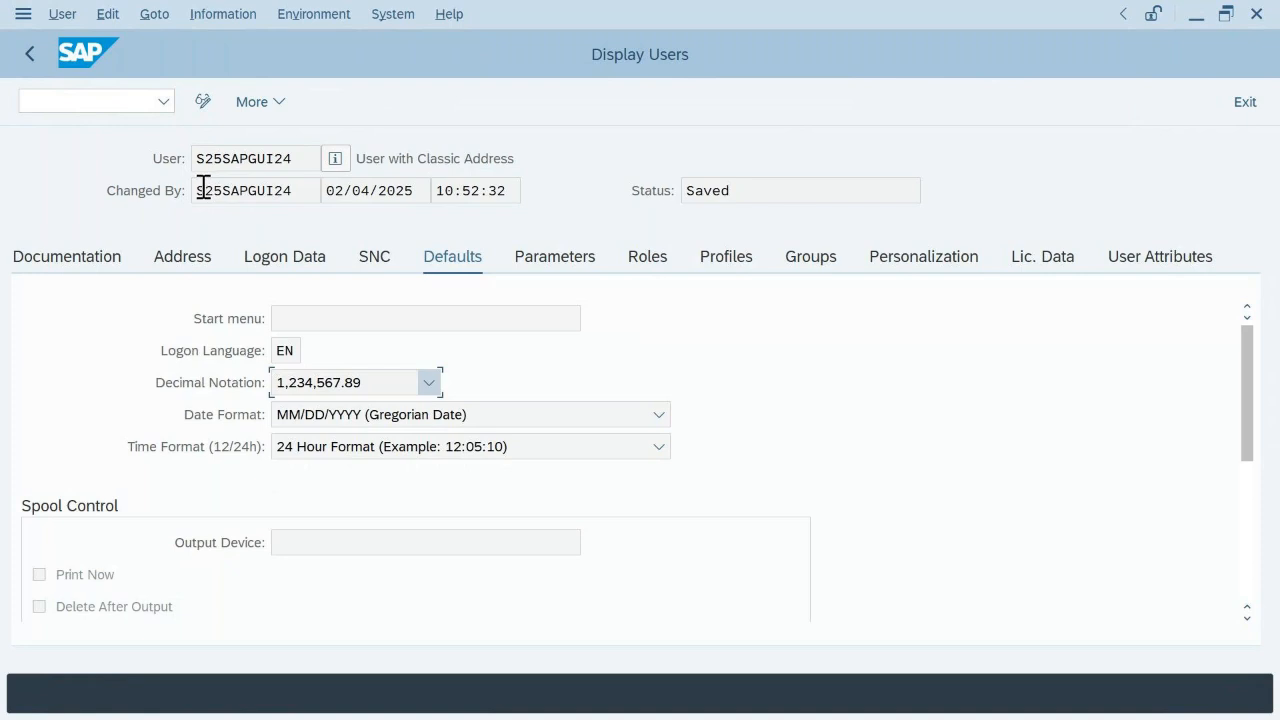
{"action": "left_click_drag", "start_coordinate": [199, 190], "coordinate": [296, 192]}
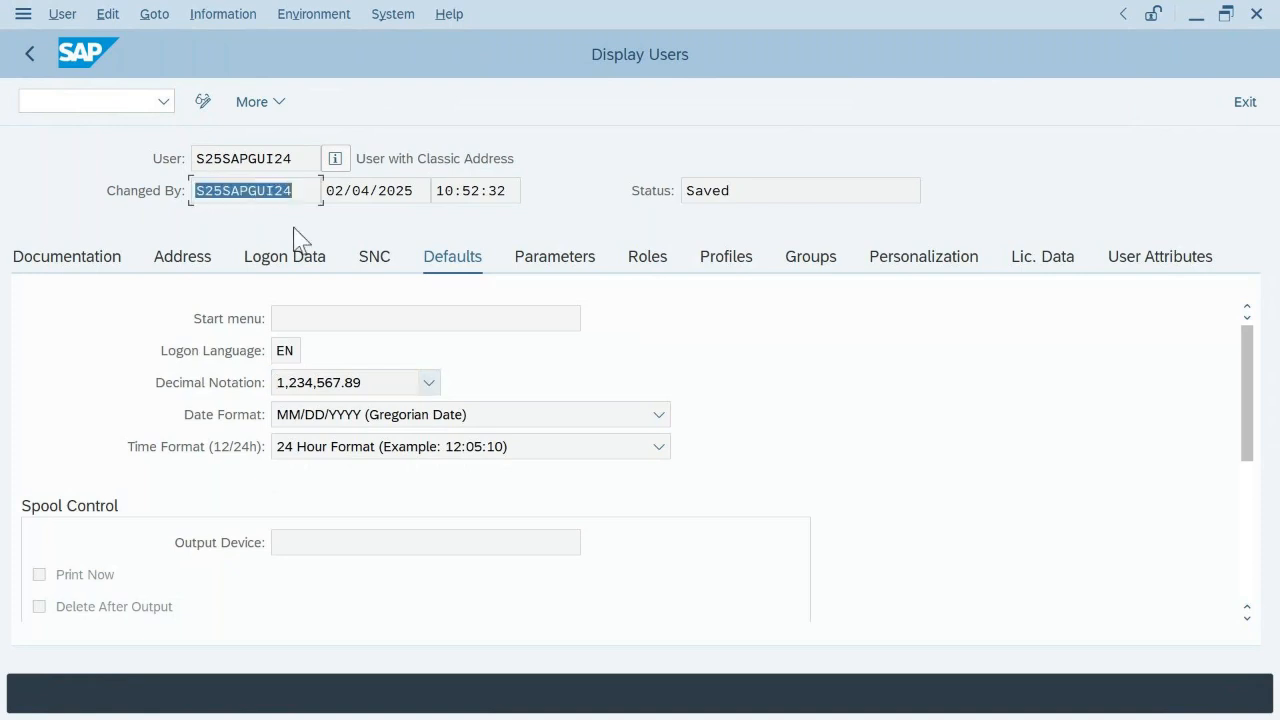
{"action": "left_click", "coordinate": [343, 191]}
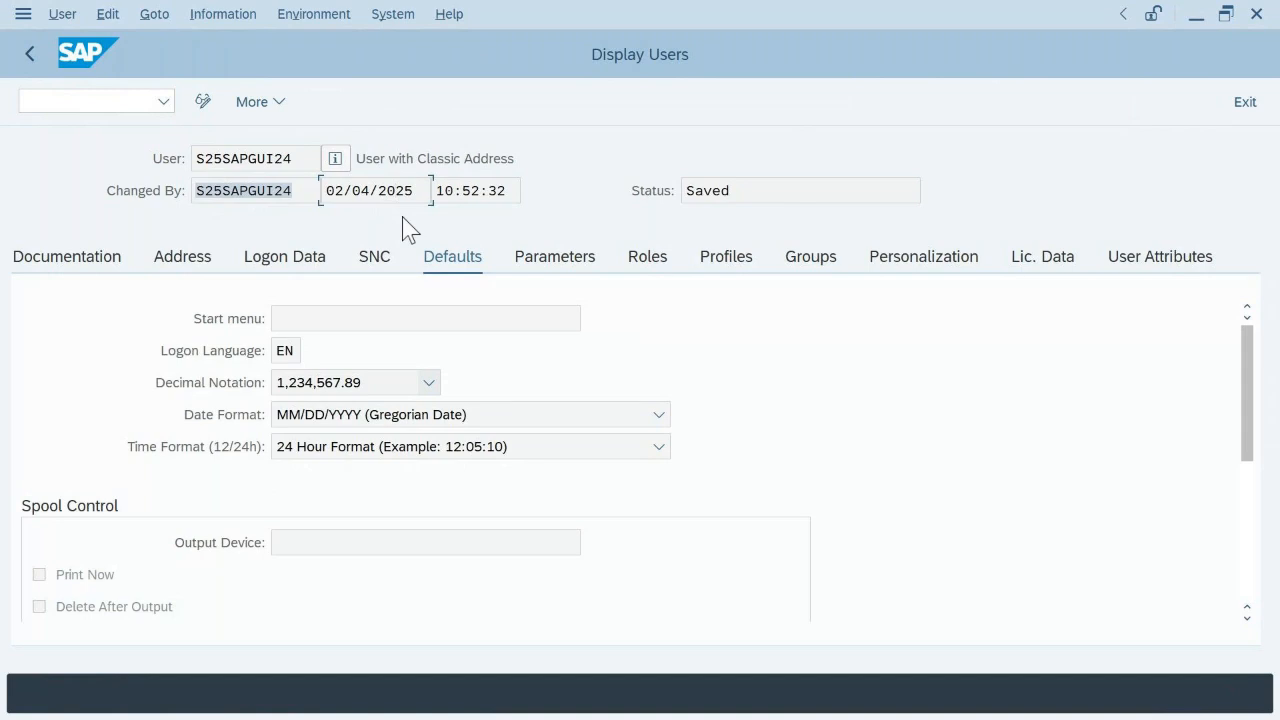
{"action": "left_click", "coordinate": [470, 191]}
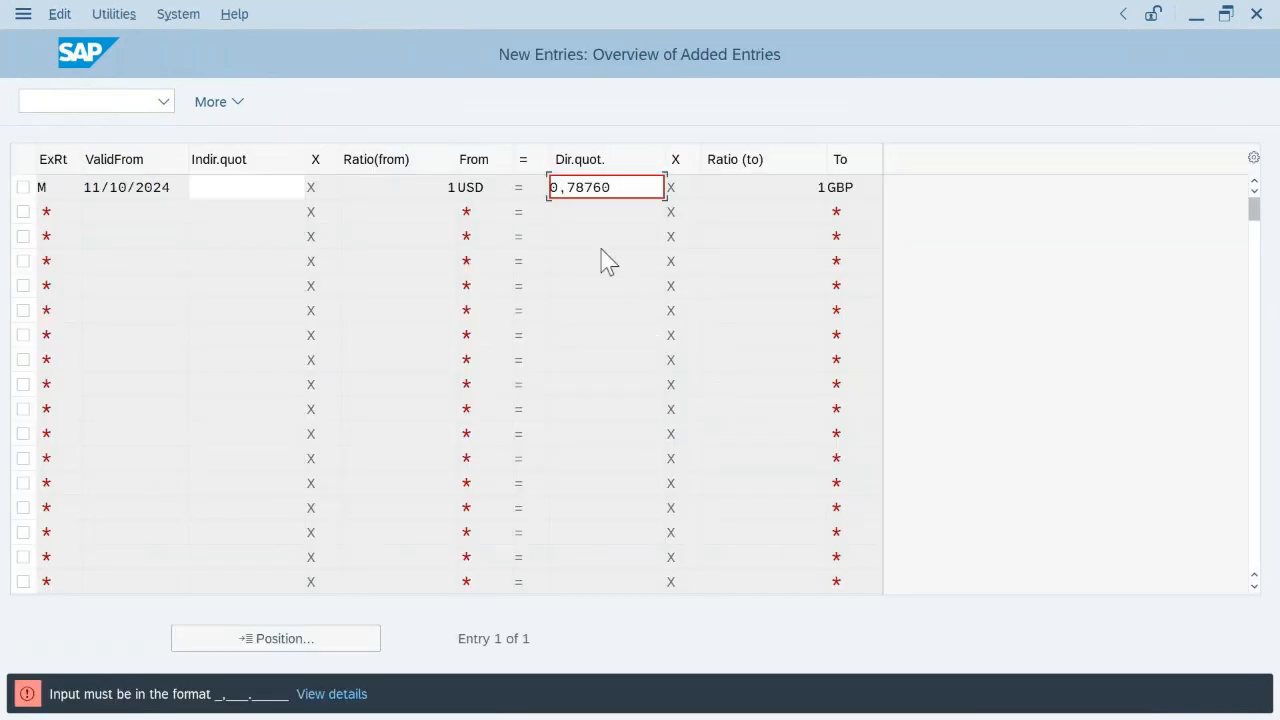
- Clear the type M row's direct quotation and cancel the exchange rate maintenance, discarding the changes
{"action": "key", "text": "BackSpace"}
{"action": "key", "text": "BackSpace"}
{"action": "key", "text": "BackSpace"}
{"action": "key", "text": "BackSpace"}
{"action": "key", "text": "BackSpace"}
{"action": "key", "text": "BackSpace"}
{"action": "key", "text": "BackSpace"}
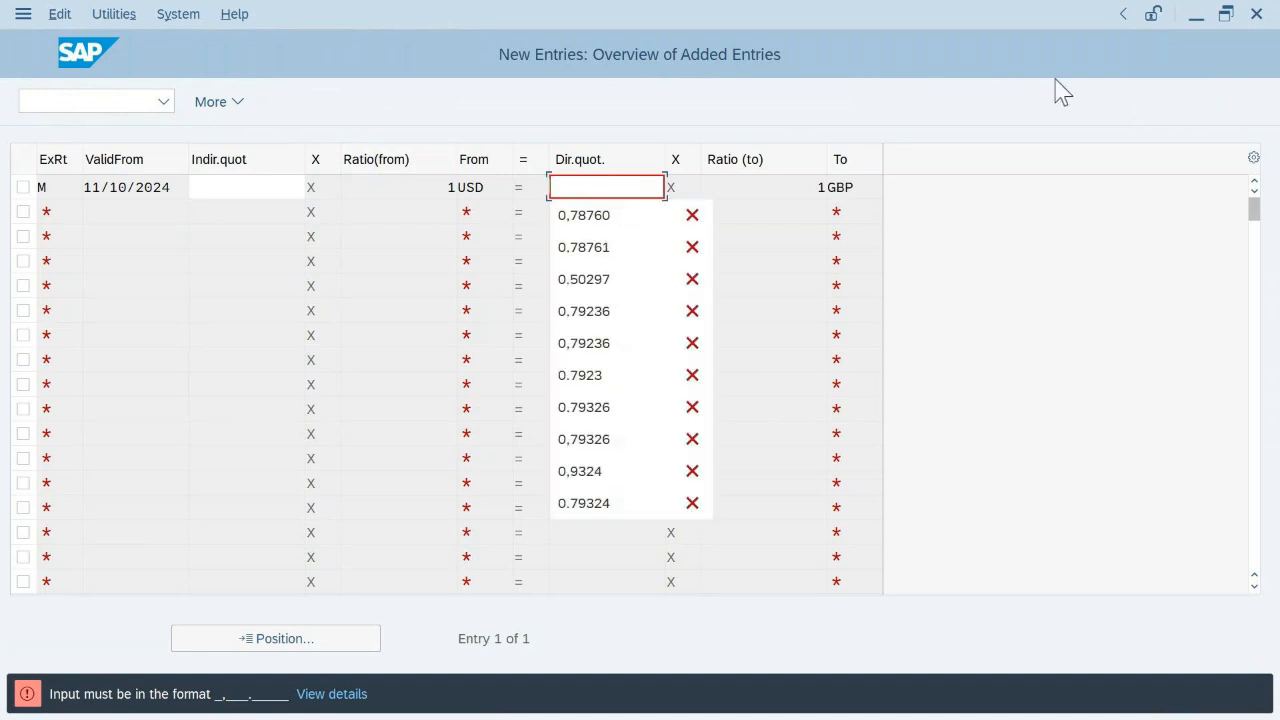
{"action": "left_click", "coordinate": [1028, 224]}
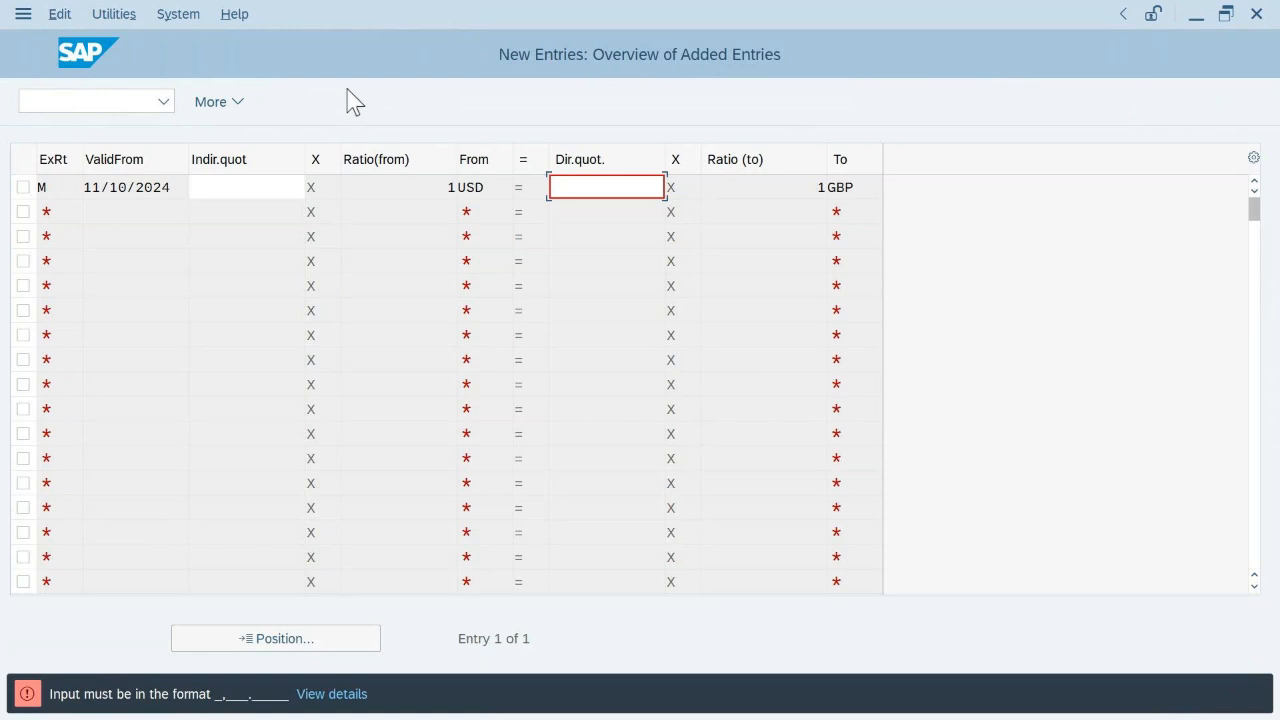
{"action": "key", "text": "Return"}
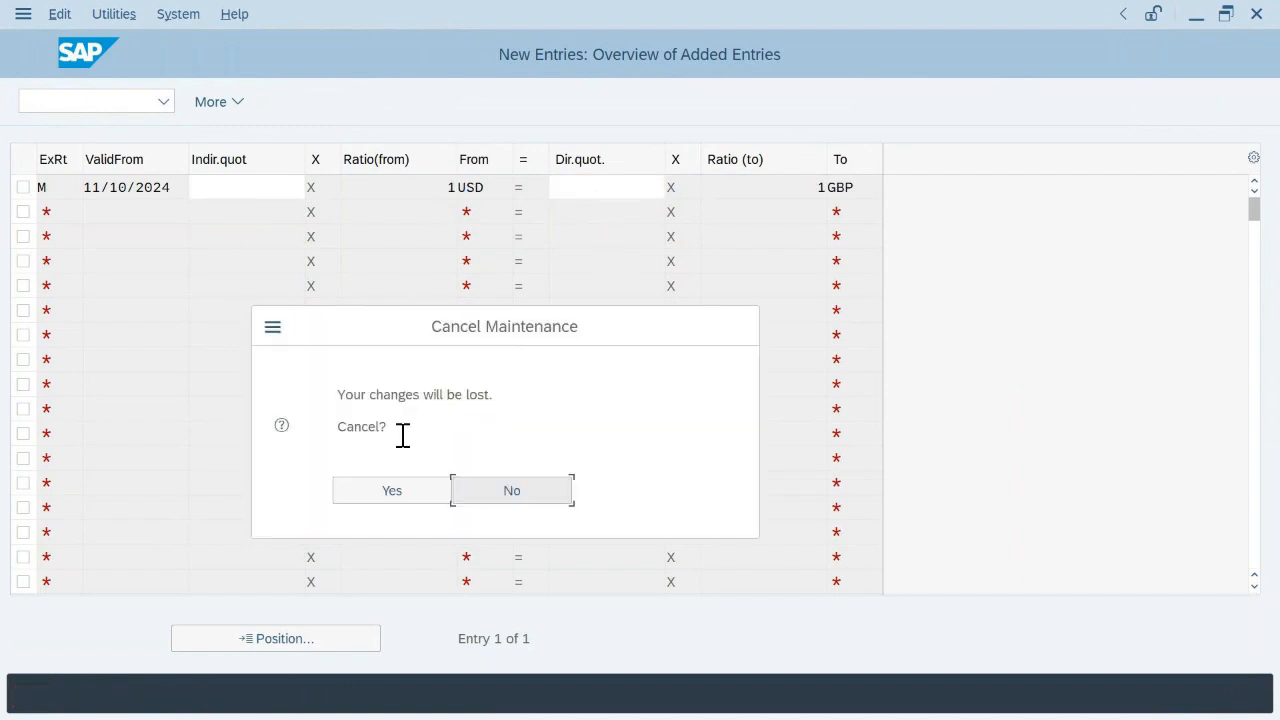
{"action": "left_click", "coordinate": [411, 495]}
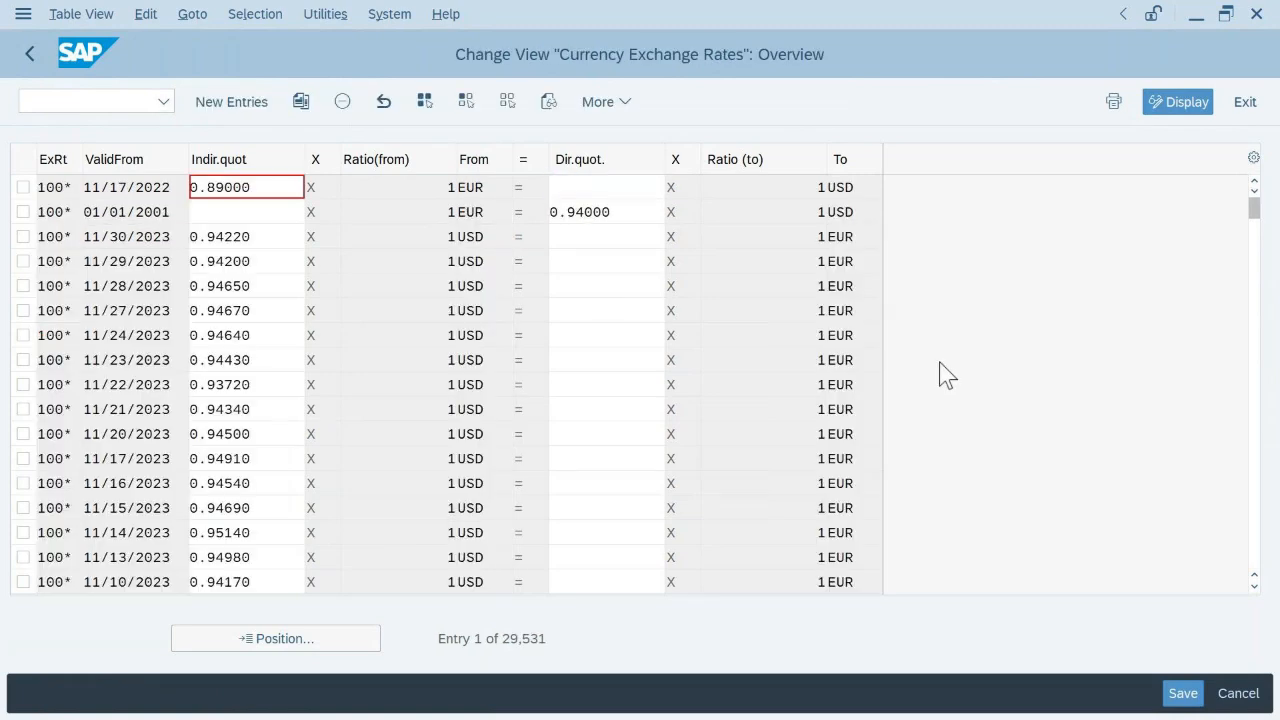
- Look through the currency exchange rates overview and close the Display Users window
{"action": "scroll", "coordinate": [947, 375], "scroll_direction": "down", "scroll_amount": 1}
{"action": "scroll", "coordinate": [947, 375], "scroll_direction": "down", "scroll_amount": 2}
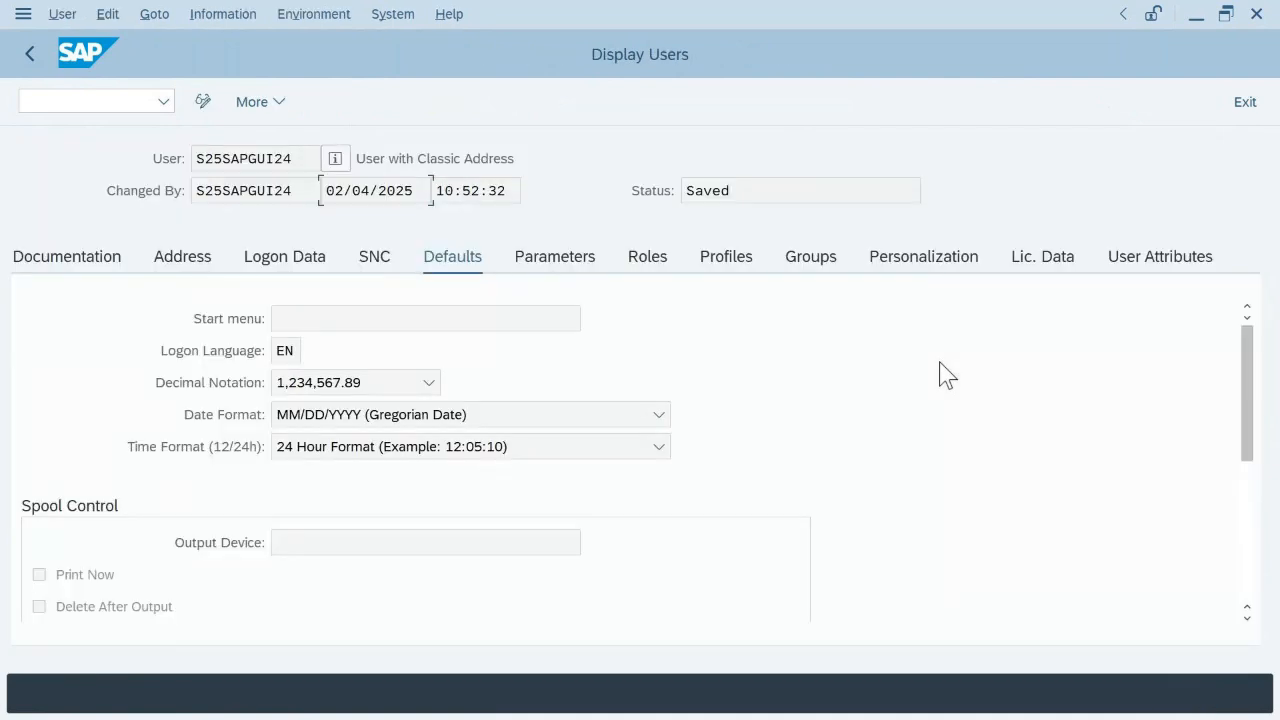
{"action": "left_click", "coordinate": [1254, 16]}
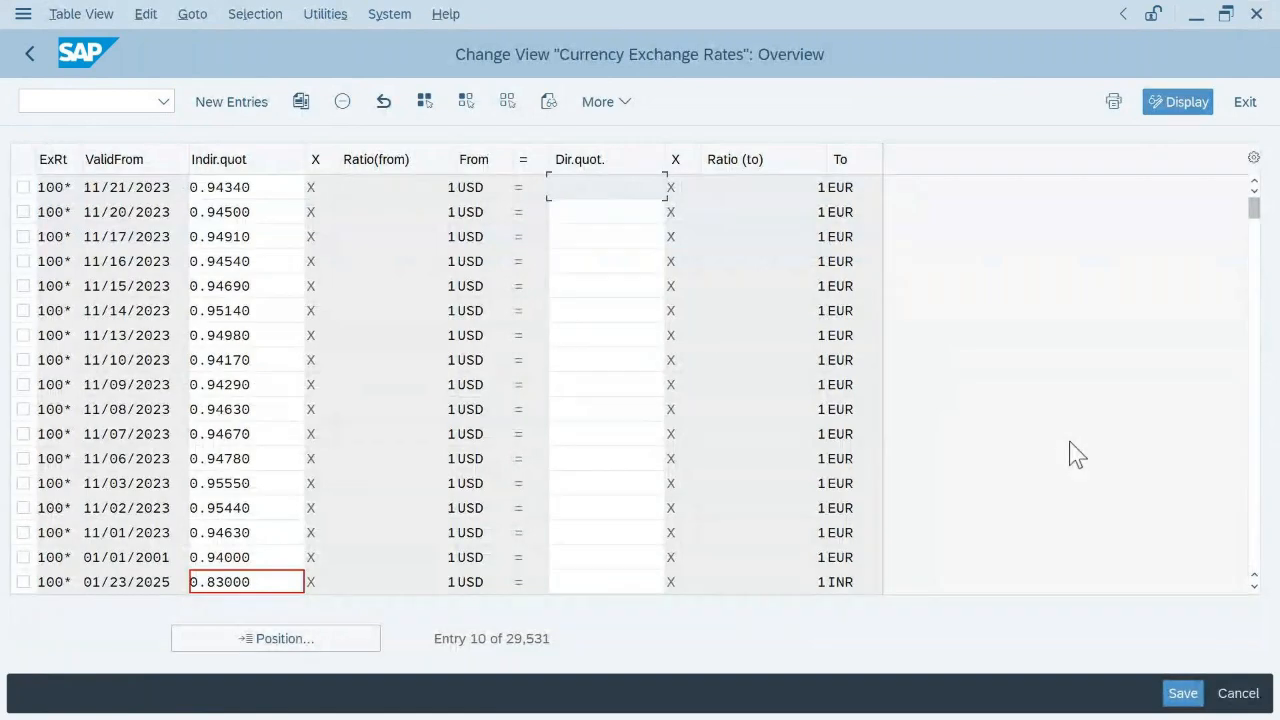
- Switch to the SAP V1 2025 PDF and go to section 66 on ledger and accounting principle configuration
{"action": "key", "text": "alt+Tab"}
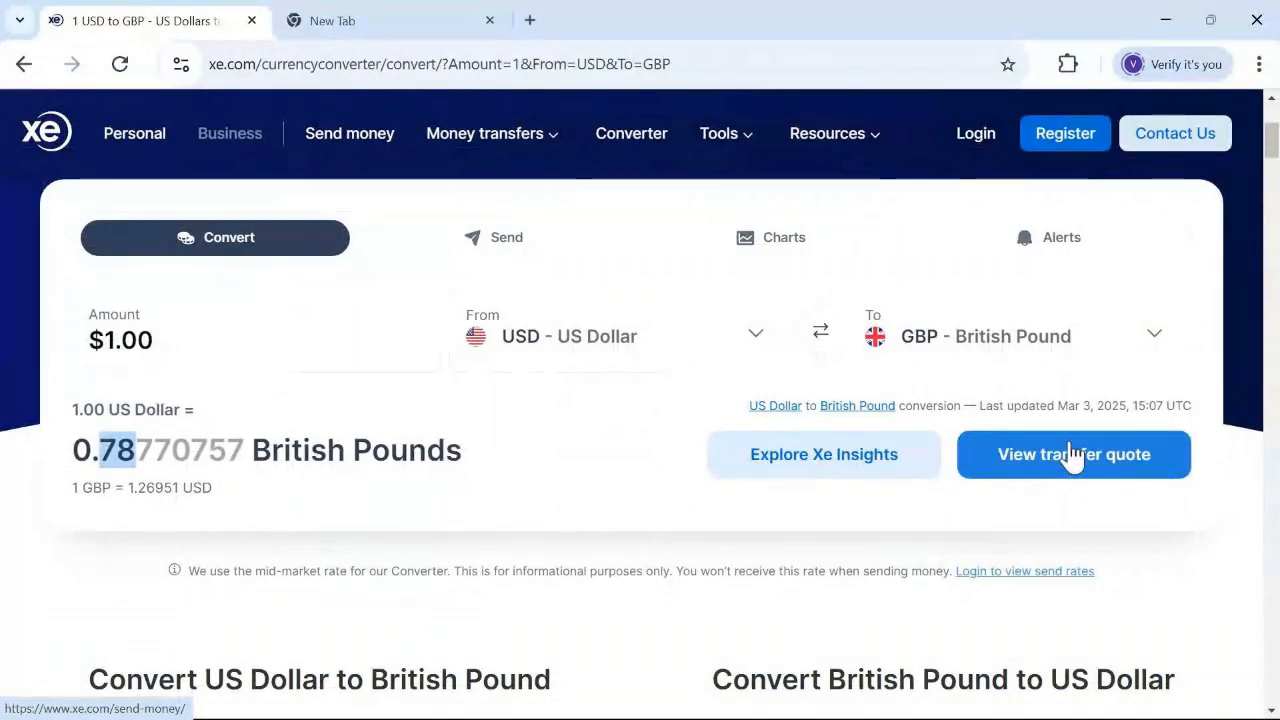
{"action": "key", "text": "alt+Tab"}
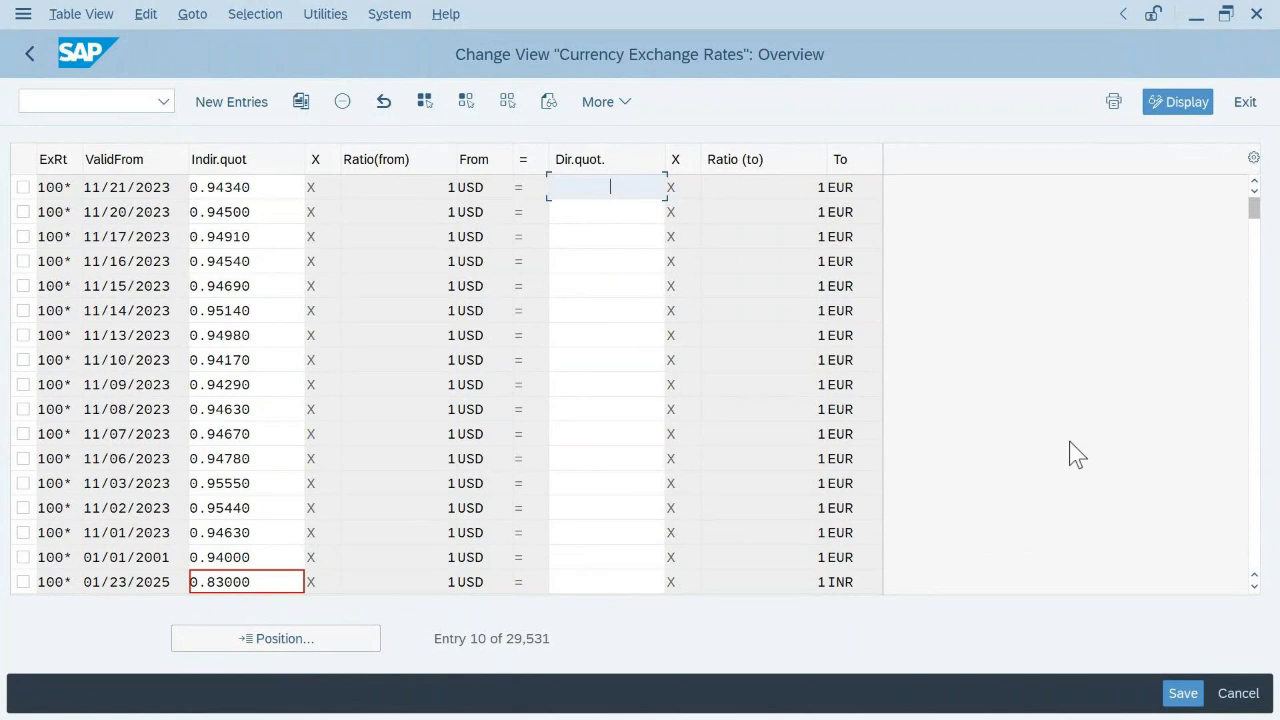
{"action": "key", "text": "alt+Tab"}
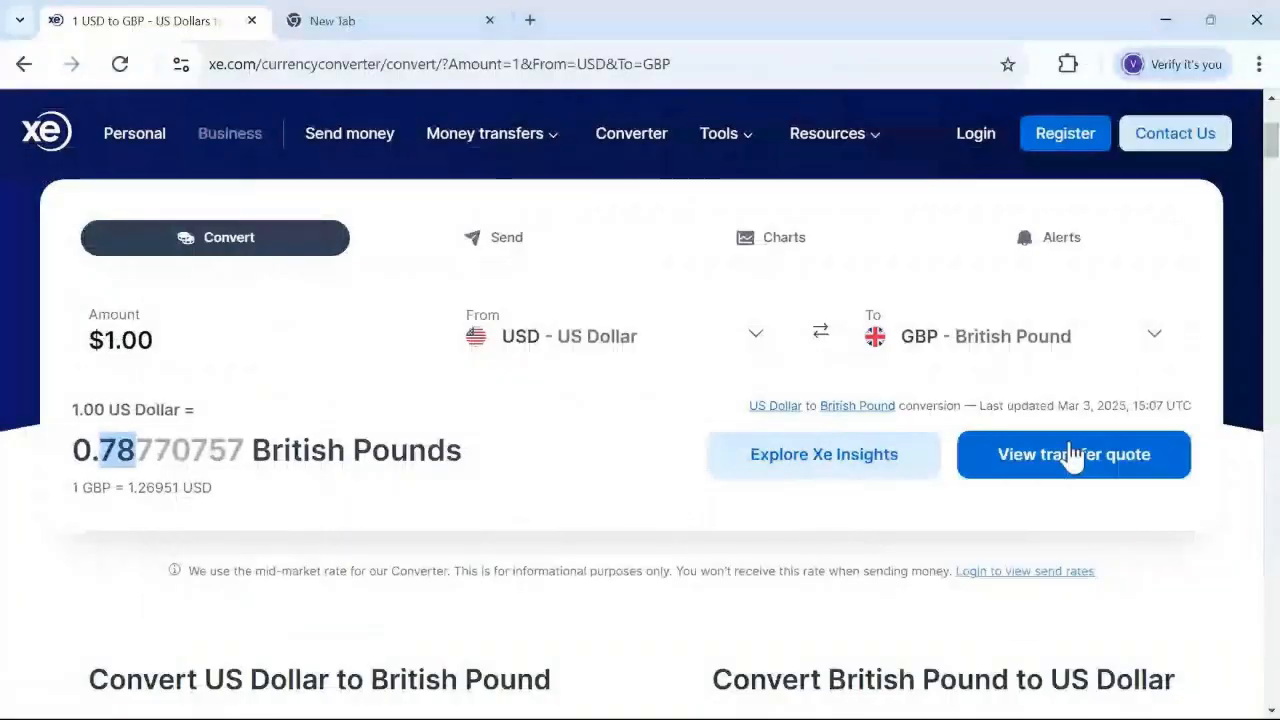
{"action": "key", "text": "alt+Tab"}
{"action": "key", "text": "alt+Tab"}
{"action": "scroll", "coordinate": [1071, 451], "scroll_direction": "down", "scroll_amount": 5}
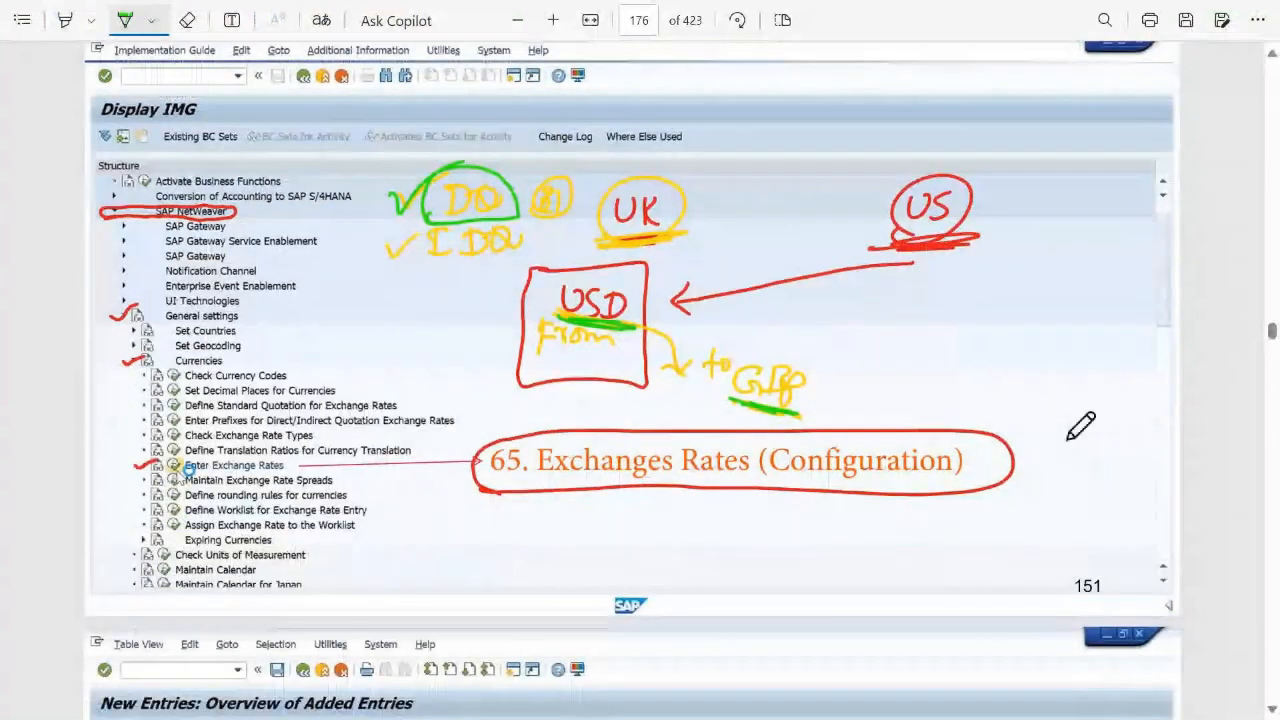
{"action": "scroll", "coordinate": [1081, 425], "scroll_direction": "down", "scroll_amount": 4}
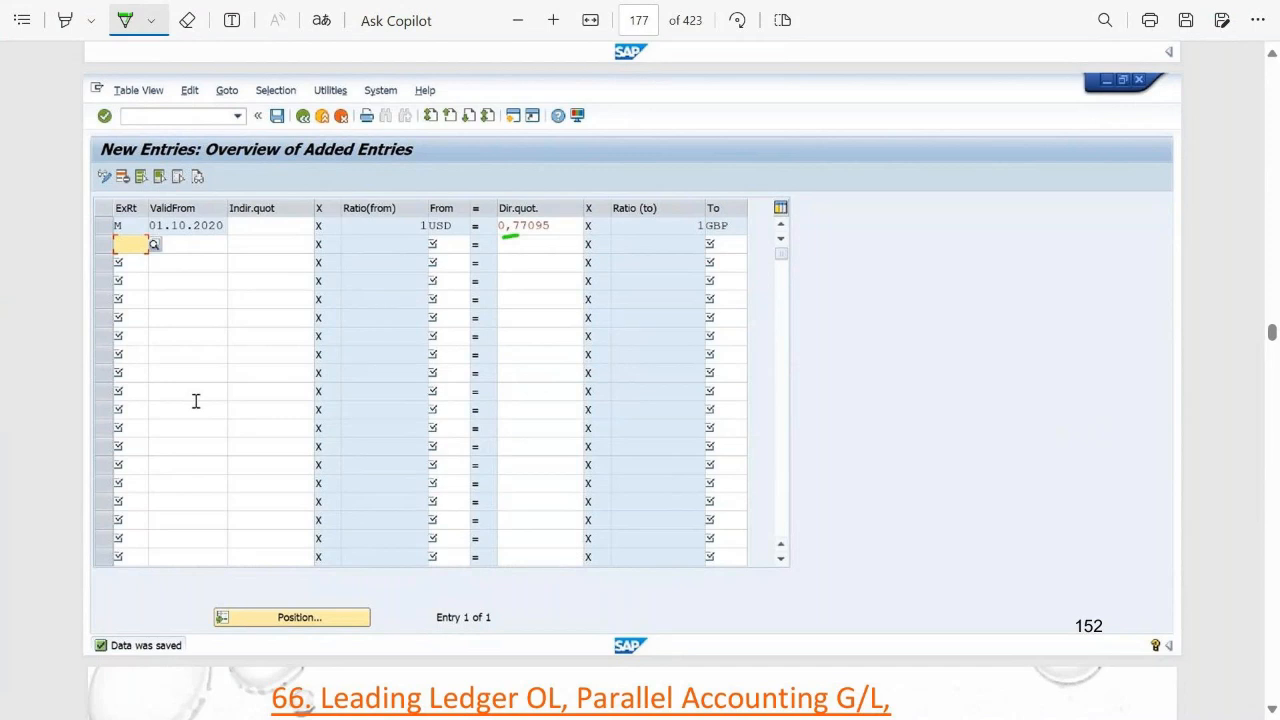
{"action": "scroll", "coordinate": [546, 527], "scroll_direction": "down", "scroll_amount": 5}
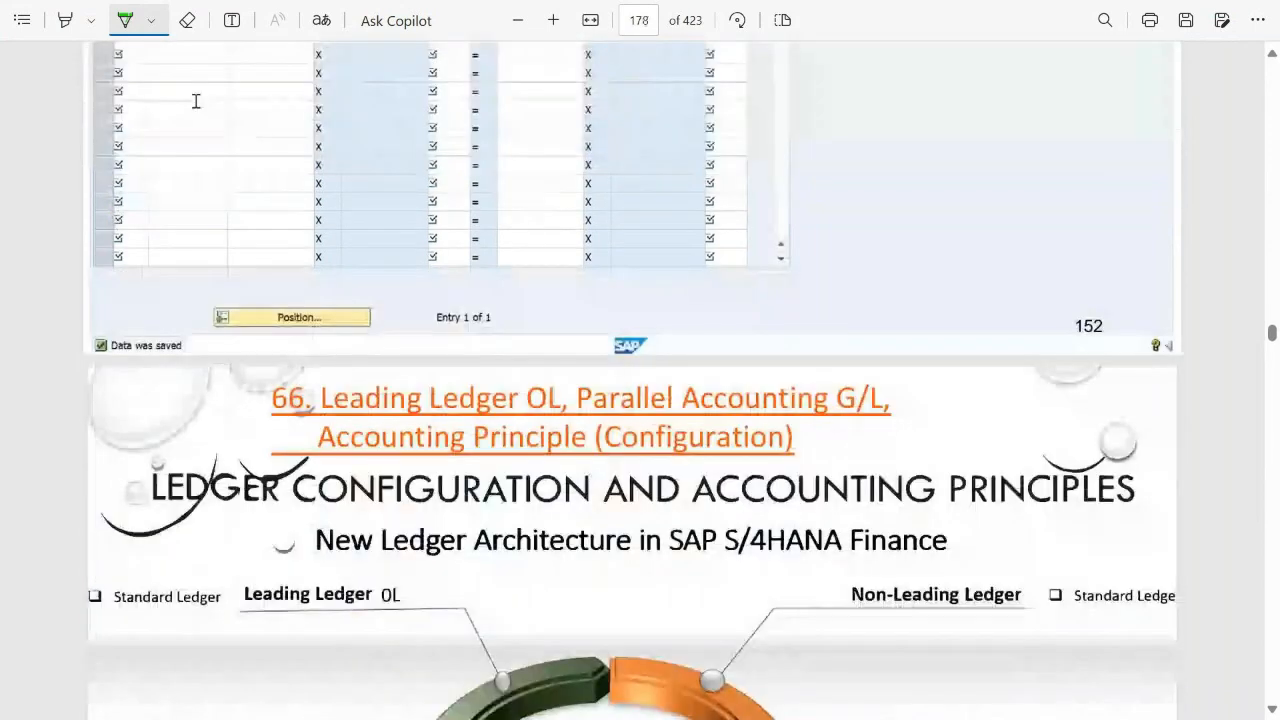
{"action": "scroll", "coordinate": [546, 527], "scroll_direction": "down", "scroll_amount": 1}
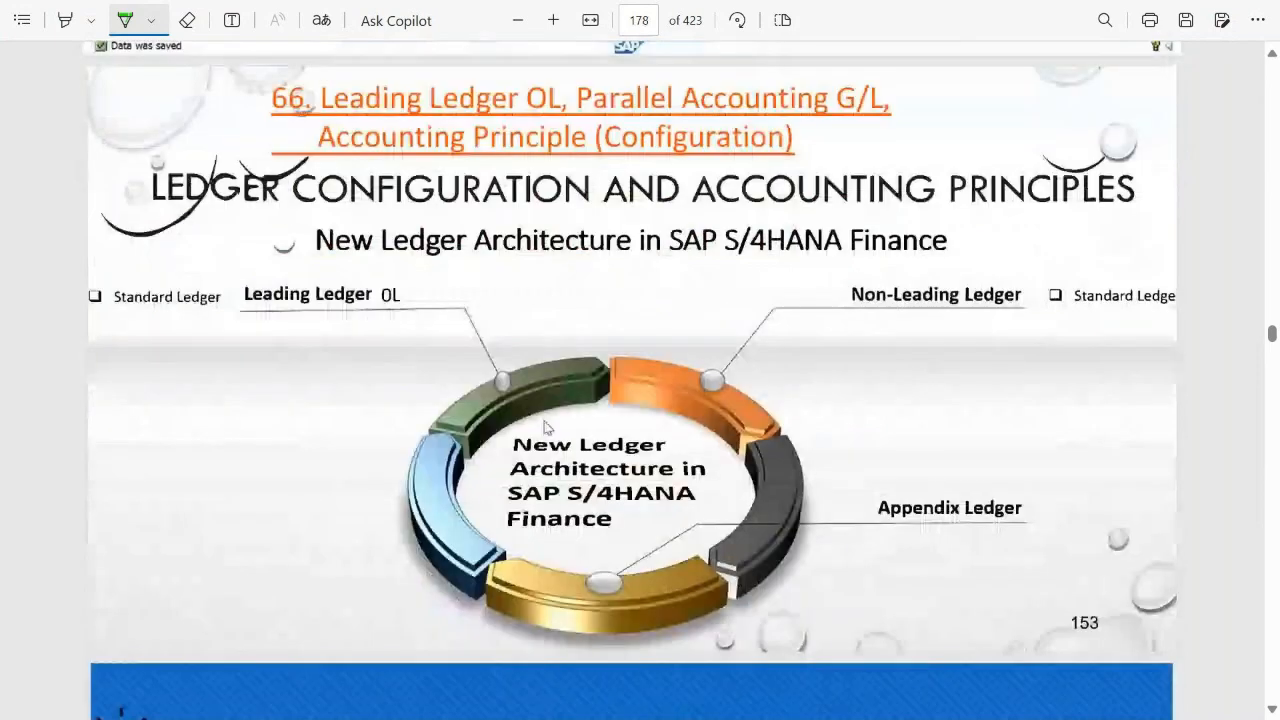
- Circle the number 66 and underline the Leading Ledger, Parallel Accounting and Accounting Principle heading in green
{"action": "mouse_move", "coordinate": [273, 118]}
{"action": "left_mouse_down"}
{"action": "mouse_move", "coordinate": [269, 130]}
{"action": "mouse_move", "coordinate": [247, 113]}
{"action": "mouse_move", "coordinate": [261, 130]}
{"action": "mouse_move", "coordinate": [902, 116]}
{"action": "left_mouse_up"}
{"action": "left_click", "coordinate": [319, 120]}
{"action": "left_click_drag", "start_coordinate": [322, 162], "coordinate": [806, 157]}
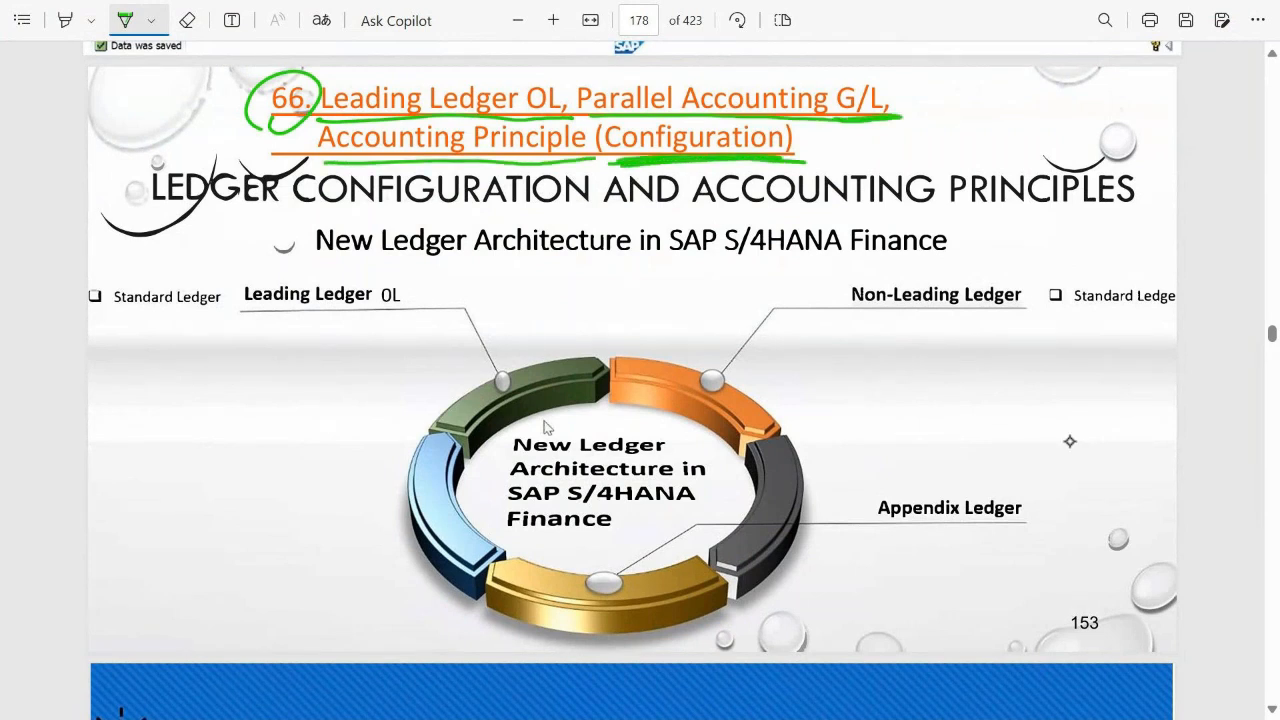
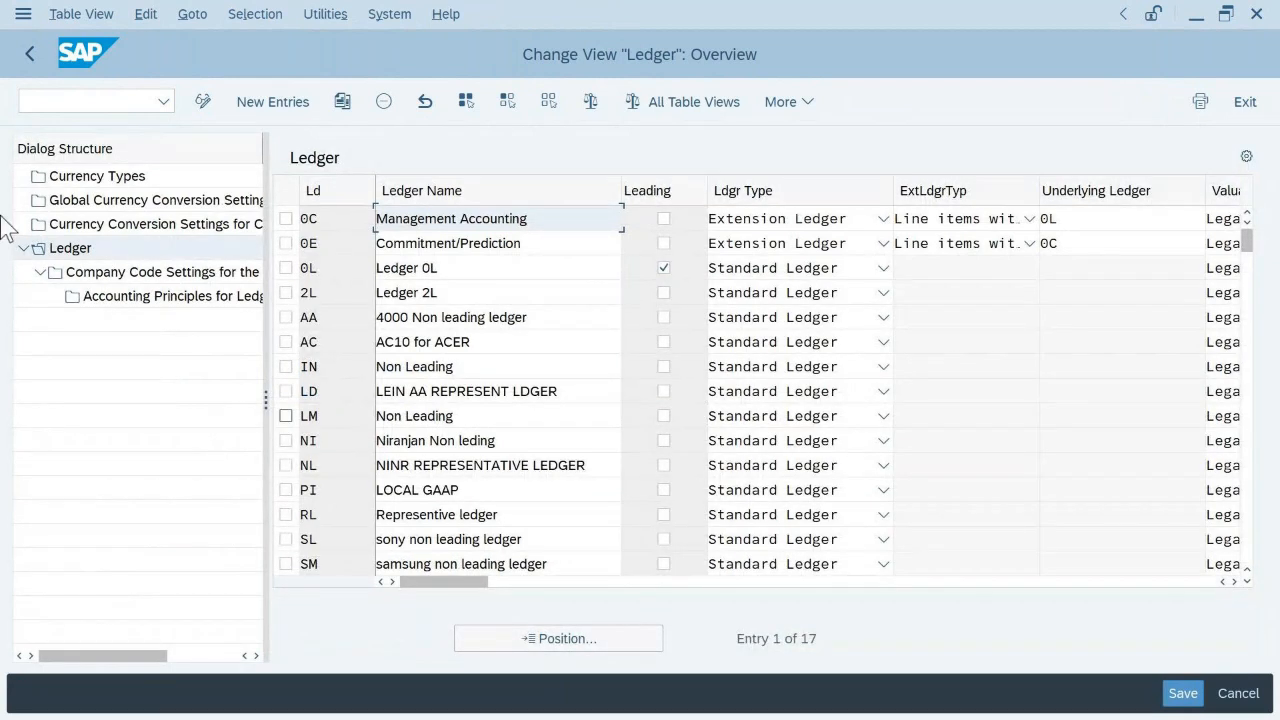
- Examine leading ledger 0L in the ledger overview and the choices available for its ledger type, leaving the type unchanged
{"action": "left_click", "coordinate": [100, 254]}
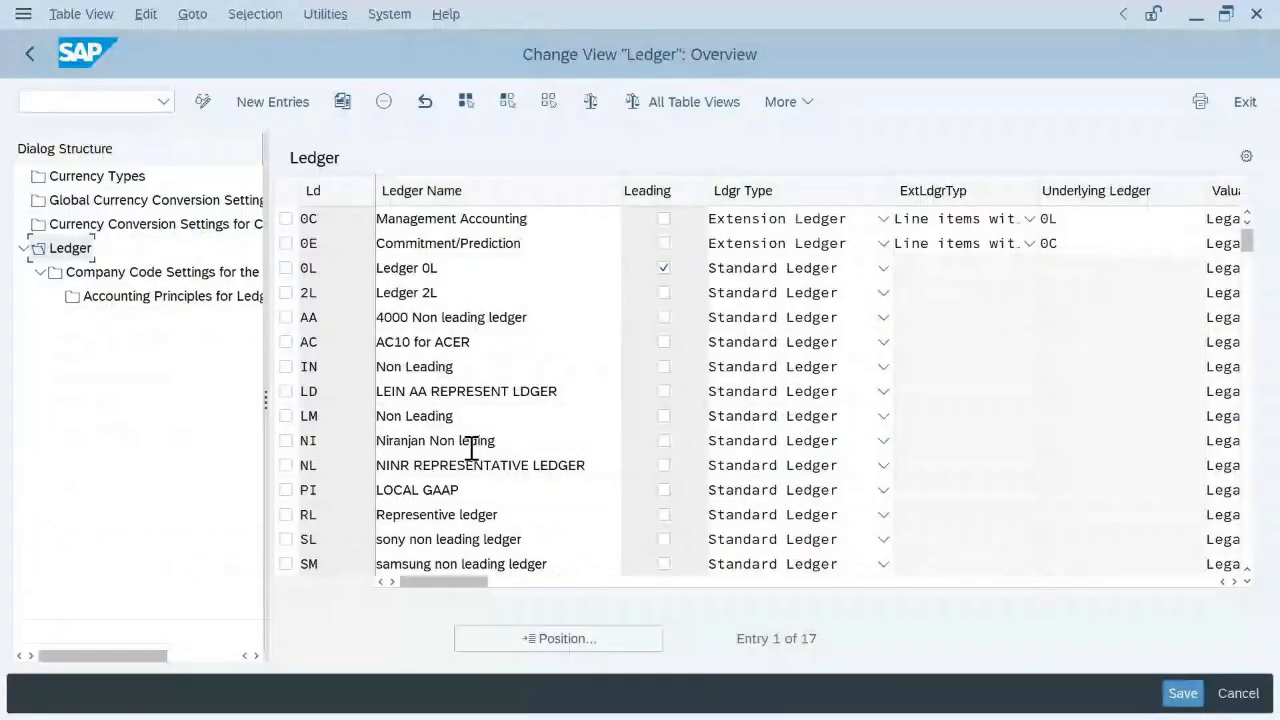
{"action": "key", "text": "alt+Tab"}
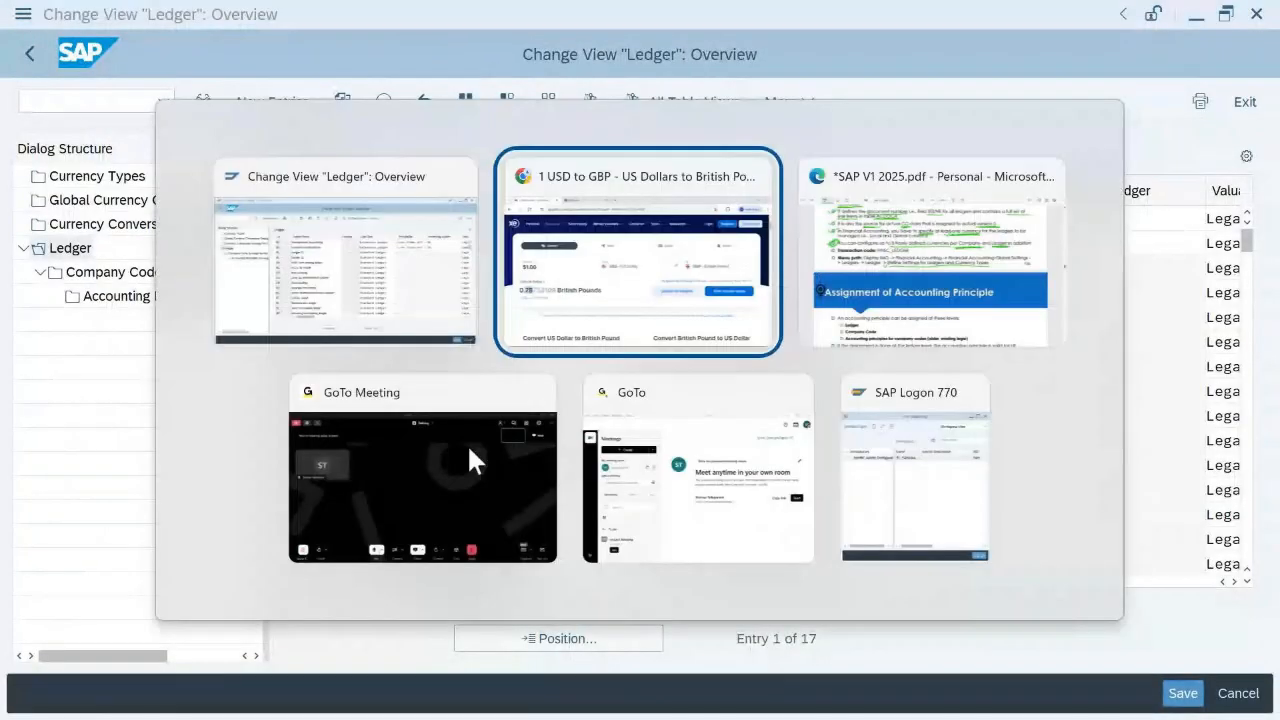
{"action": "key", "text": "Escape"}
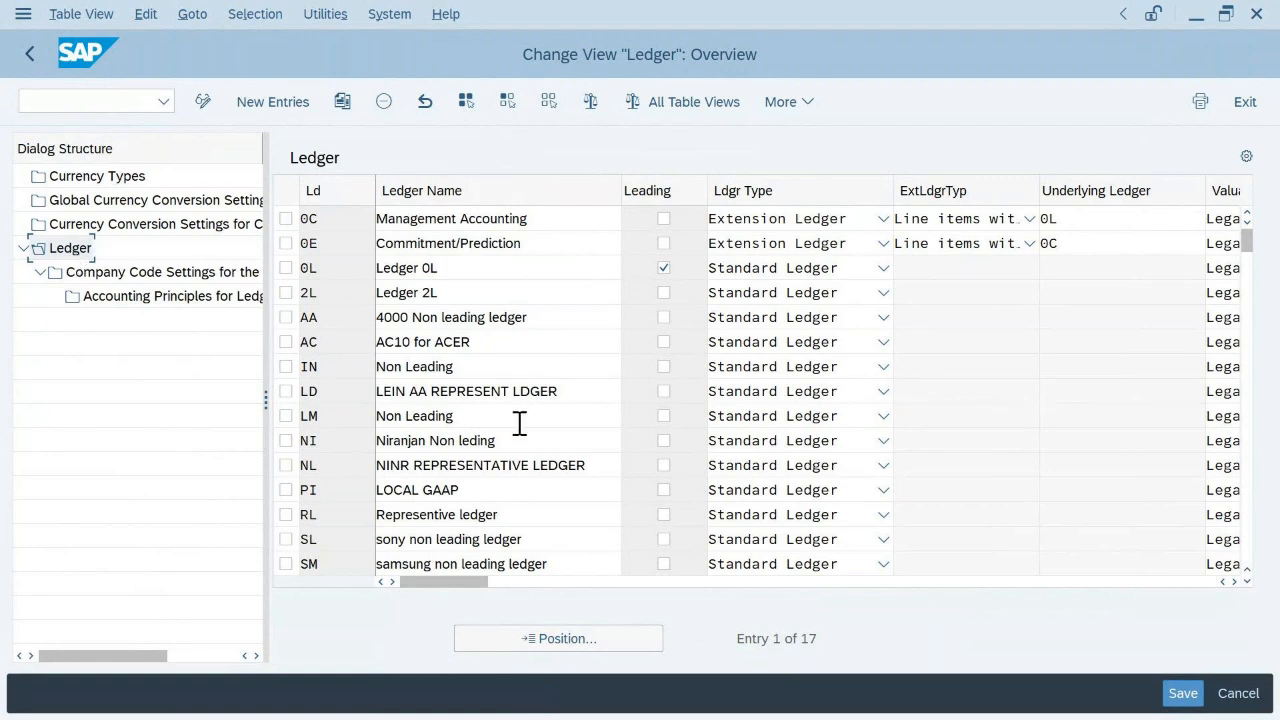
{"action": "left_click", "coordinate": [329, 271]}
{"action": "left_click_drag", "start_coordinate": [480, 593], "coordinate": [551, 594]}
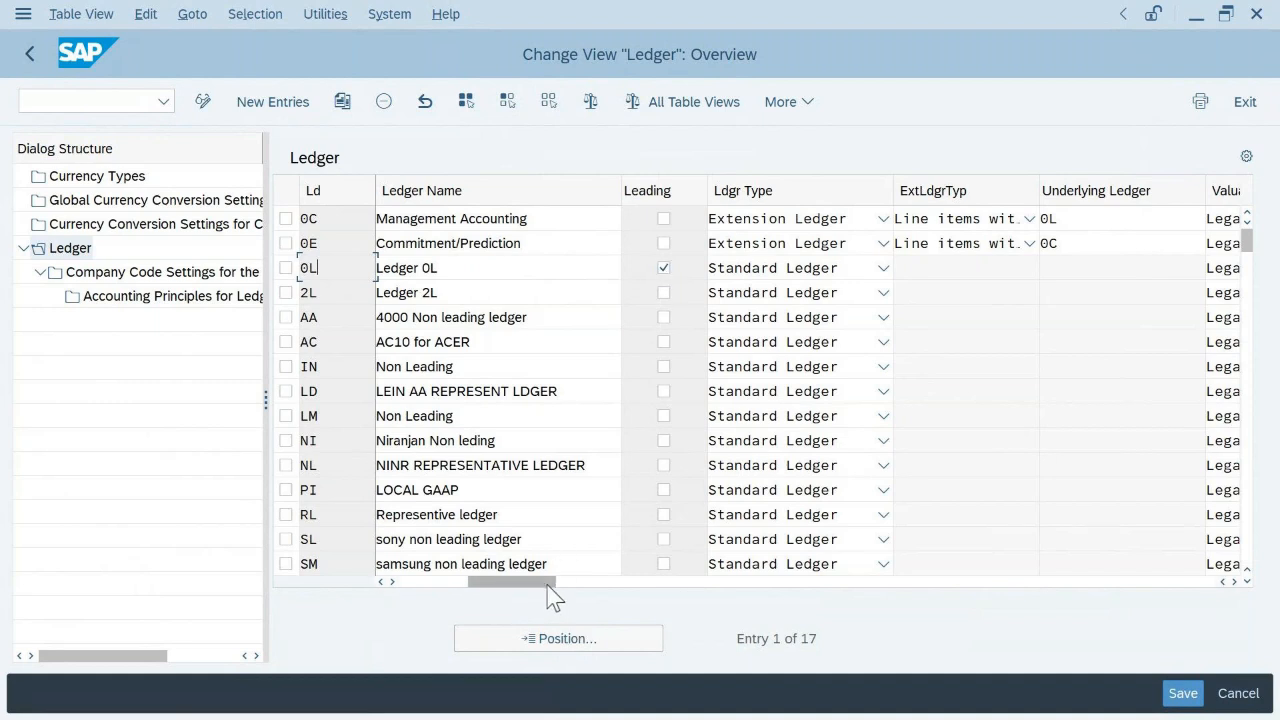
{"action": "left_click", "coordinate": [883, 270]}
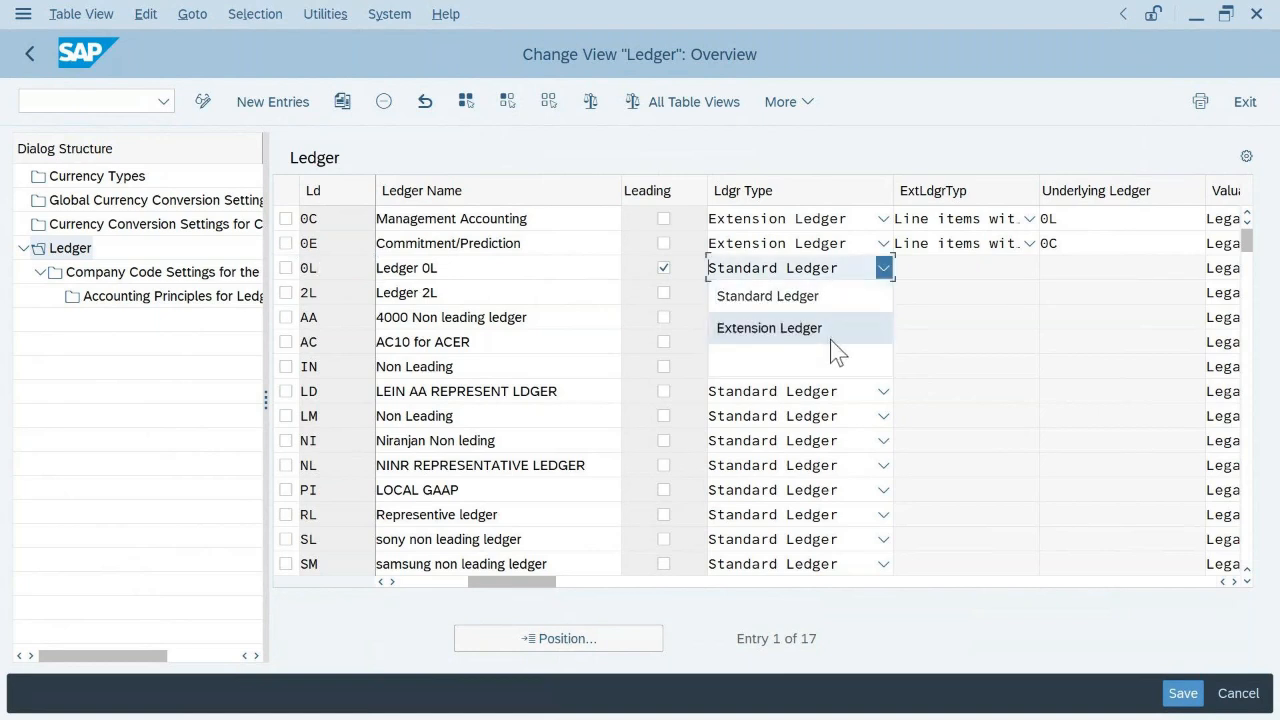
{"action": "left_click", "coordinate": [882, 272]}
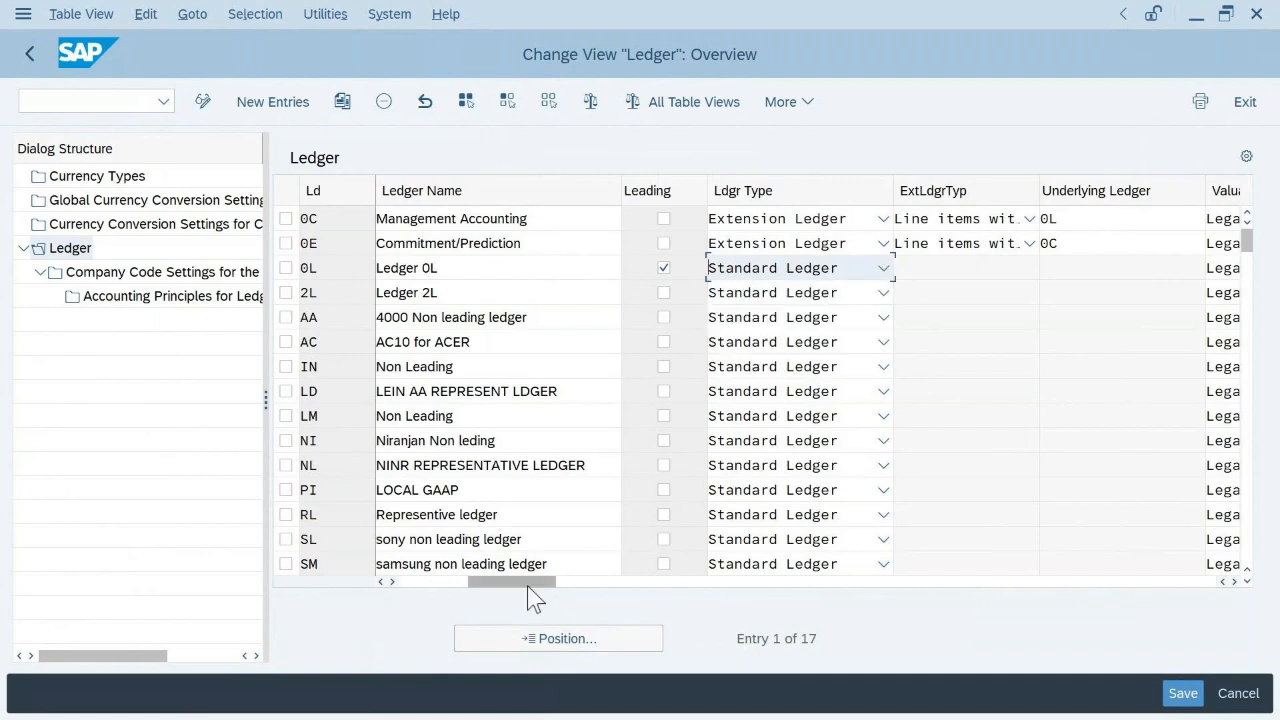
- Review ledger 0L's valuation view, manual postings restriction and accounting principle, and return to the first columns
{"action": "left_click_drag", "start_coordinate": [537, 583], "coordinate": [843, 600]}
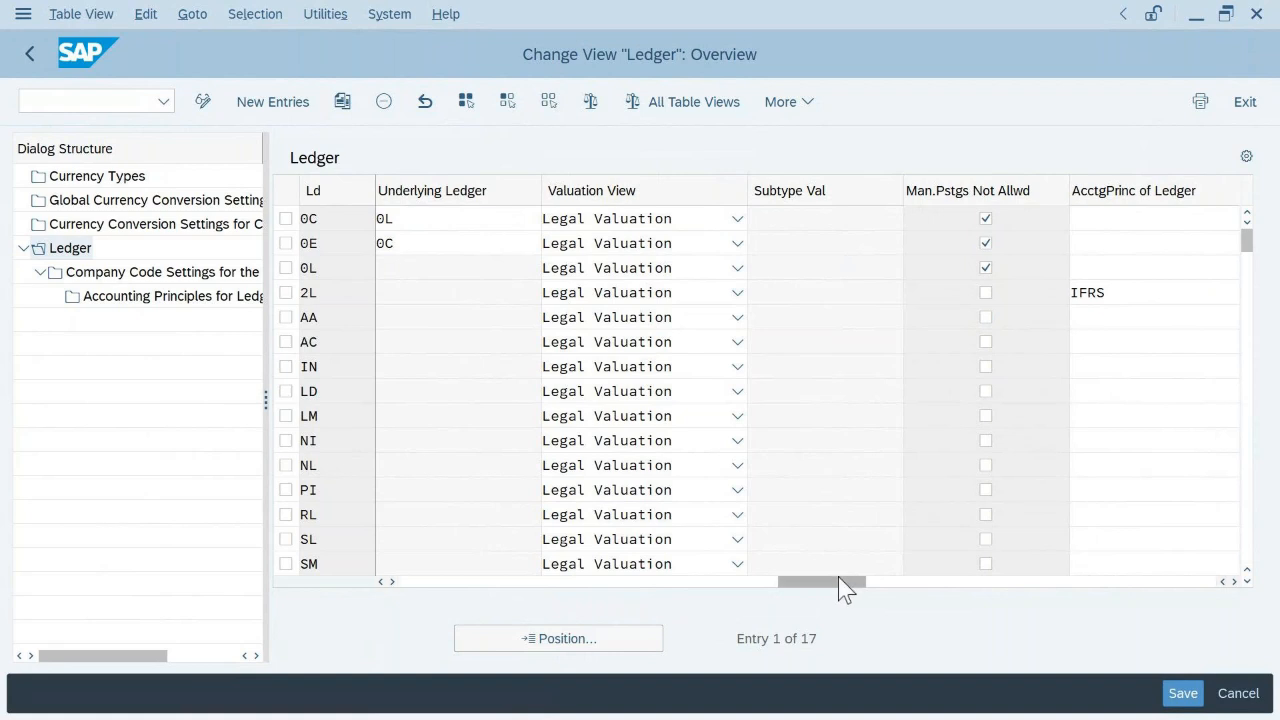
{"action": "left_click_drag", "start_coordinate": [847, 590], "coordinate": [957, 583]}
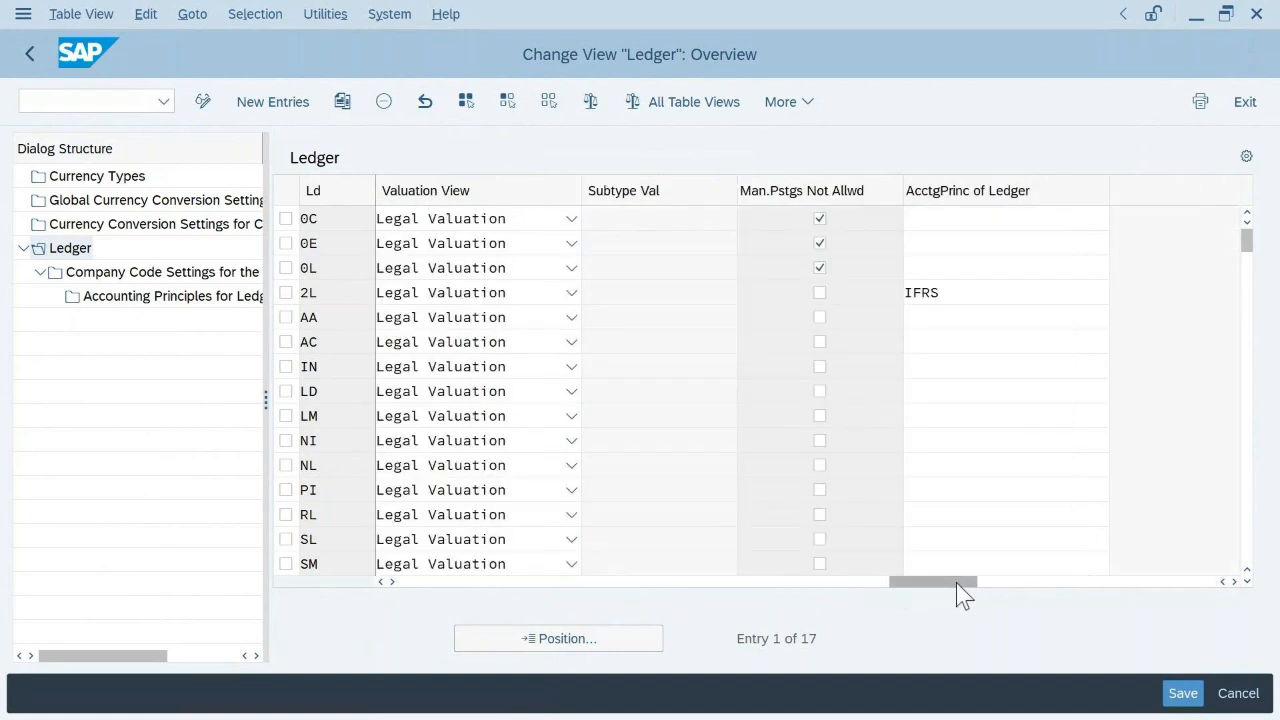
{"action": "left_click", "coordinate": [970, 270]}
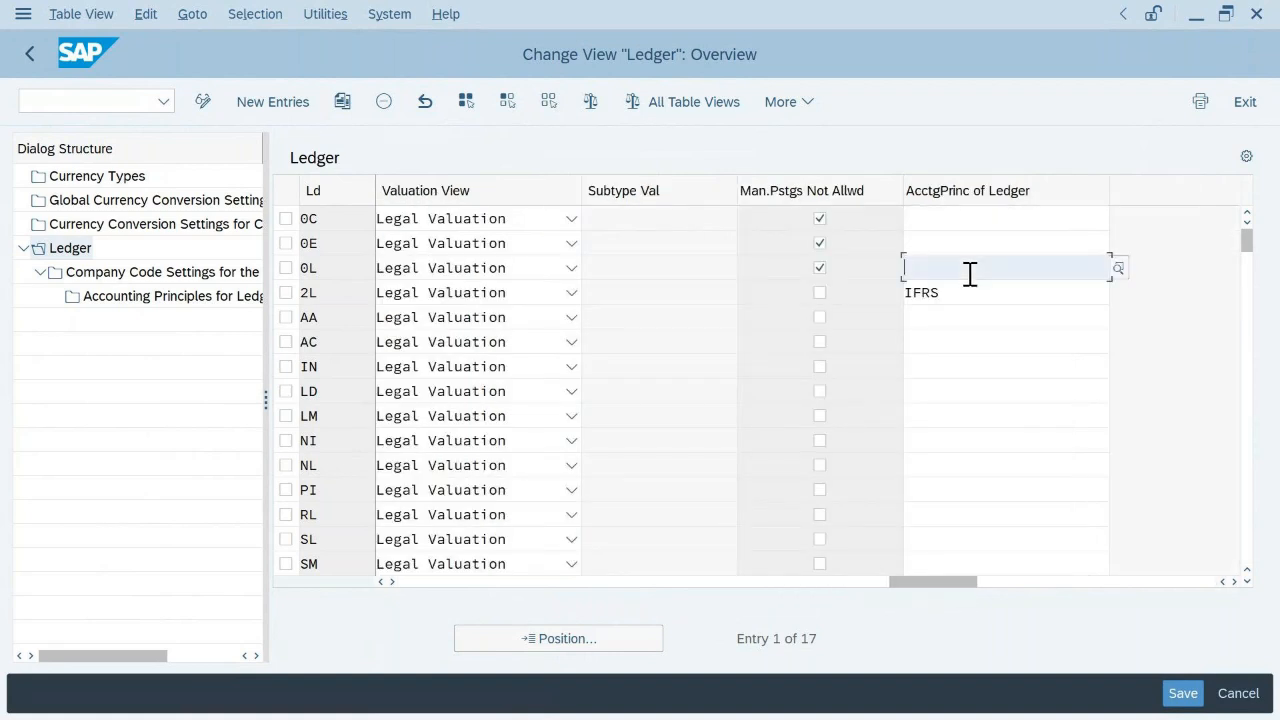
{"action": "left_click_drag", "start_coordinate": [934, 586], "coordinate": [389, 617]}
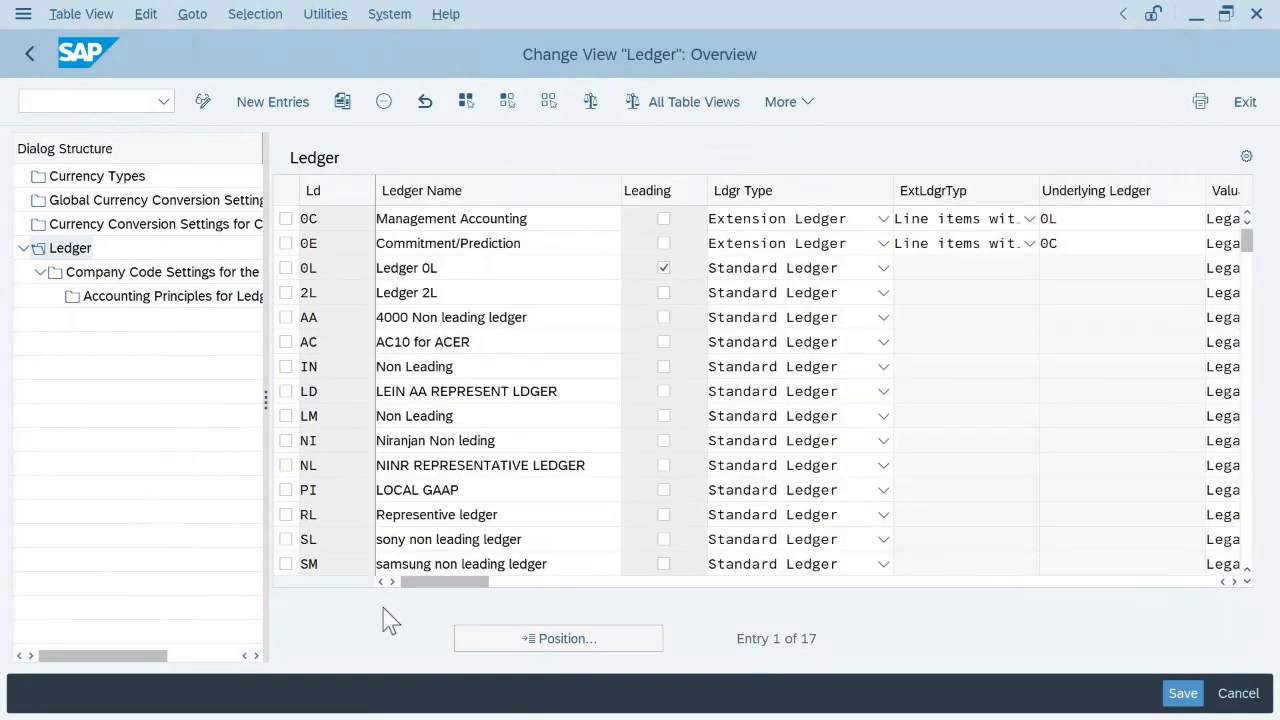
- Open the company code settings for ledger 0L and dismiss the consistency check messages
{"action": "left_click", "coordinate": [287, 270]}
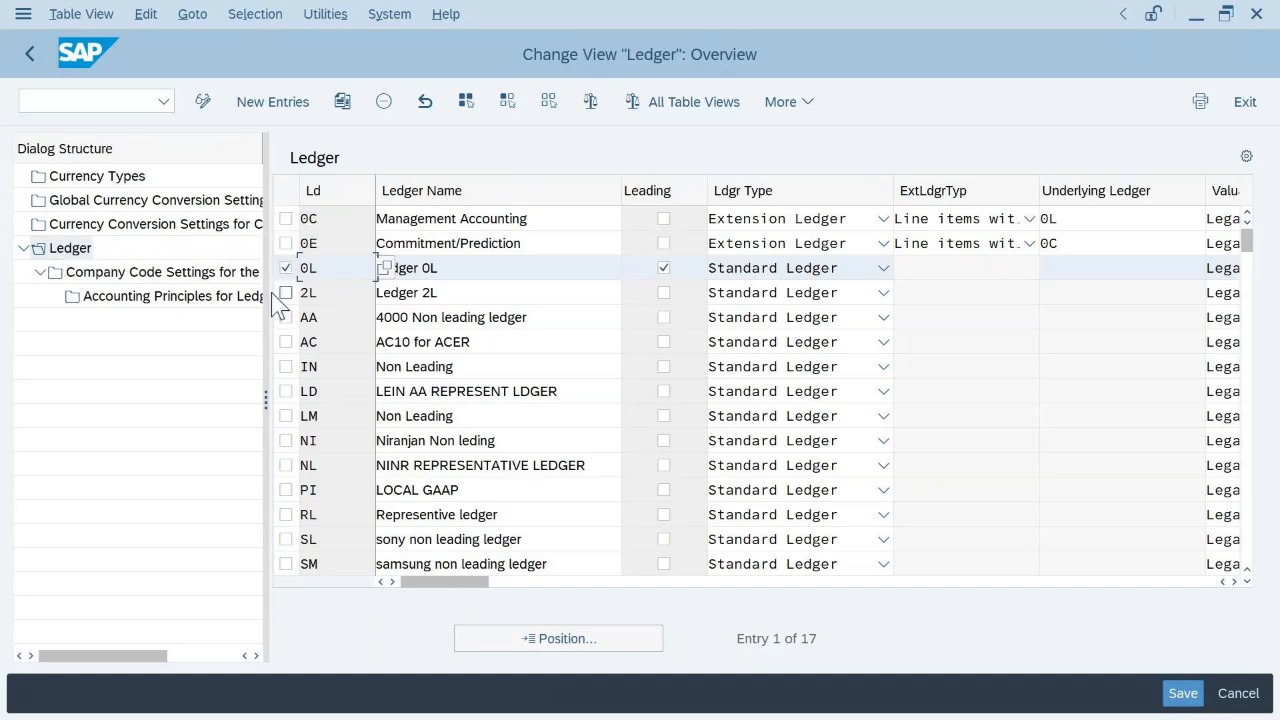
{"action": "left_click", "coordinate": [287, 269]}
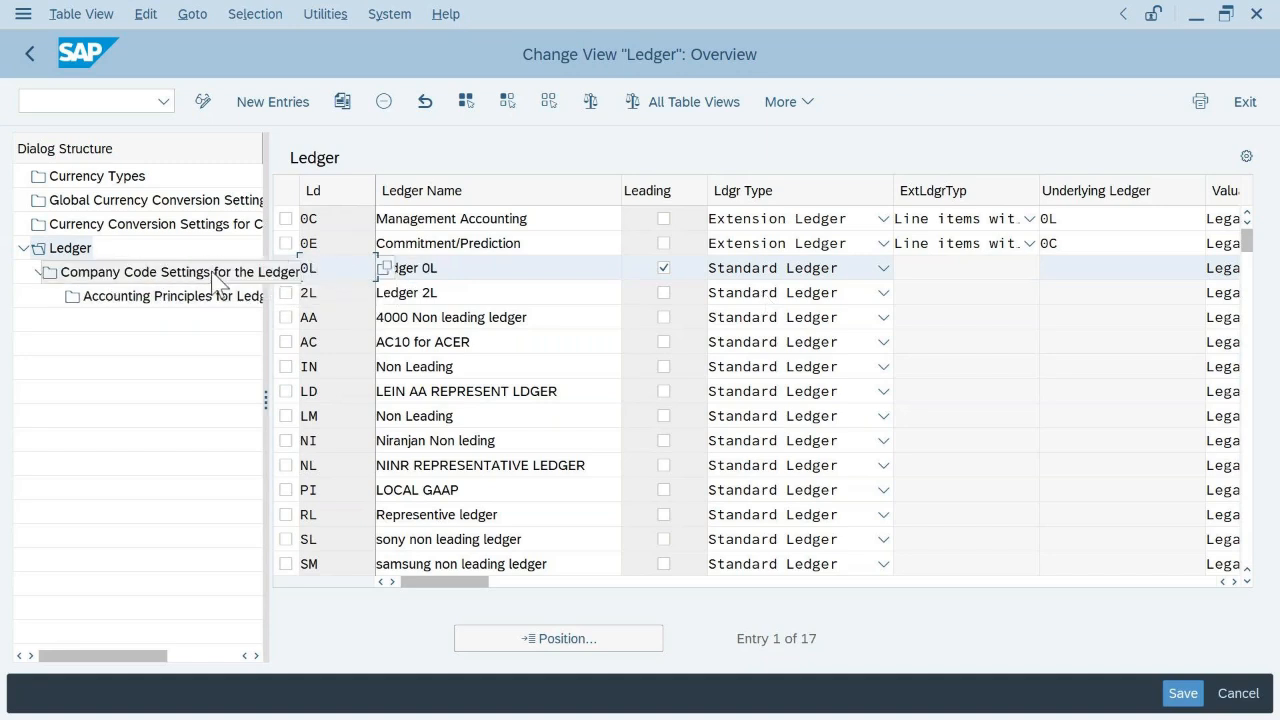
{"action": "left_click", "coordinate": [105, 276]}
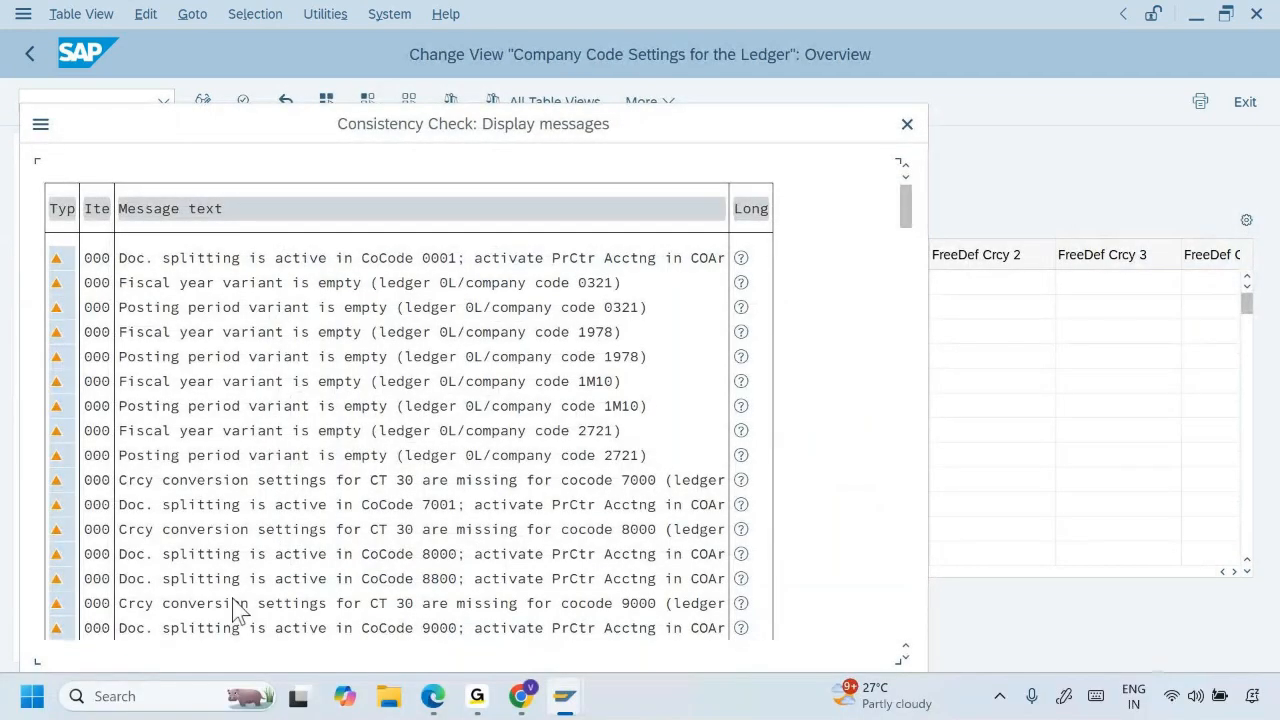
{"action": "left_click", "coordinate": [211, 698]}
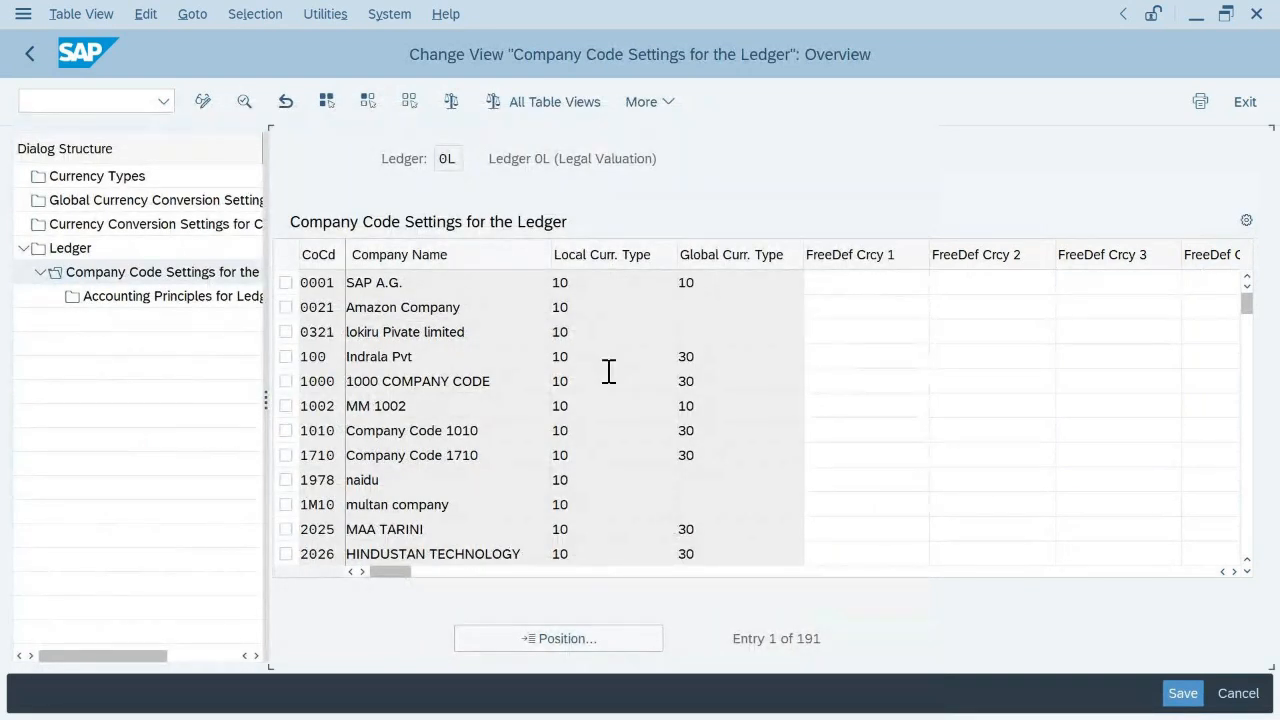
- Position the company code settings list at company code TUK1
{"action": "scroll", "coordinate": [608, 371], "scroll_direction": "down", "scroll_amount": 1}
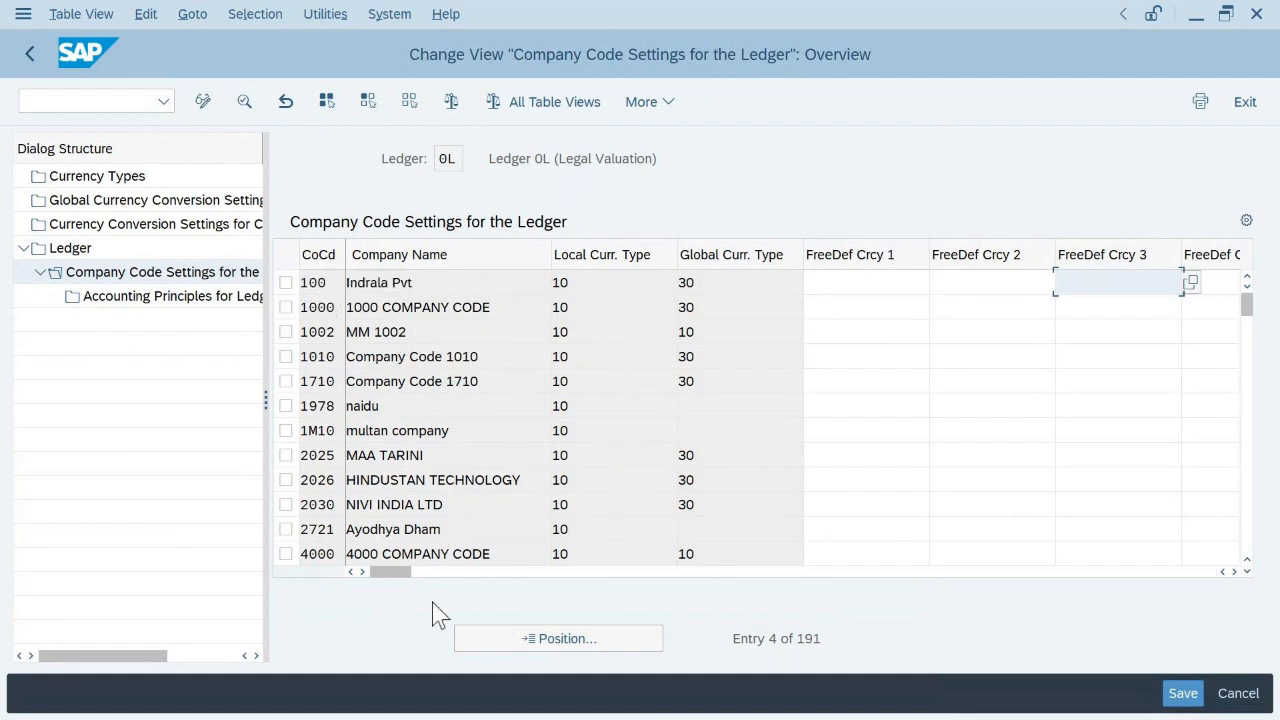
{"action": "left_click", "coordinate": [563, 640]}
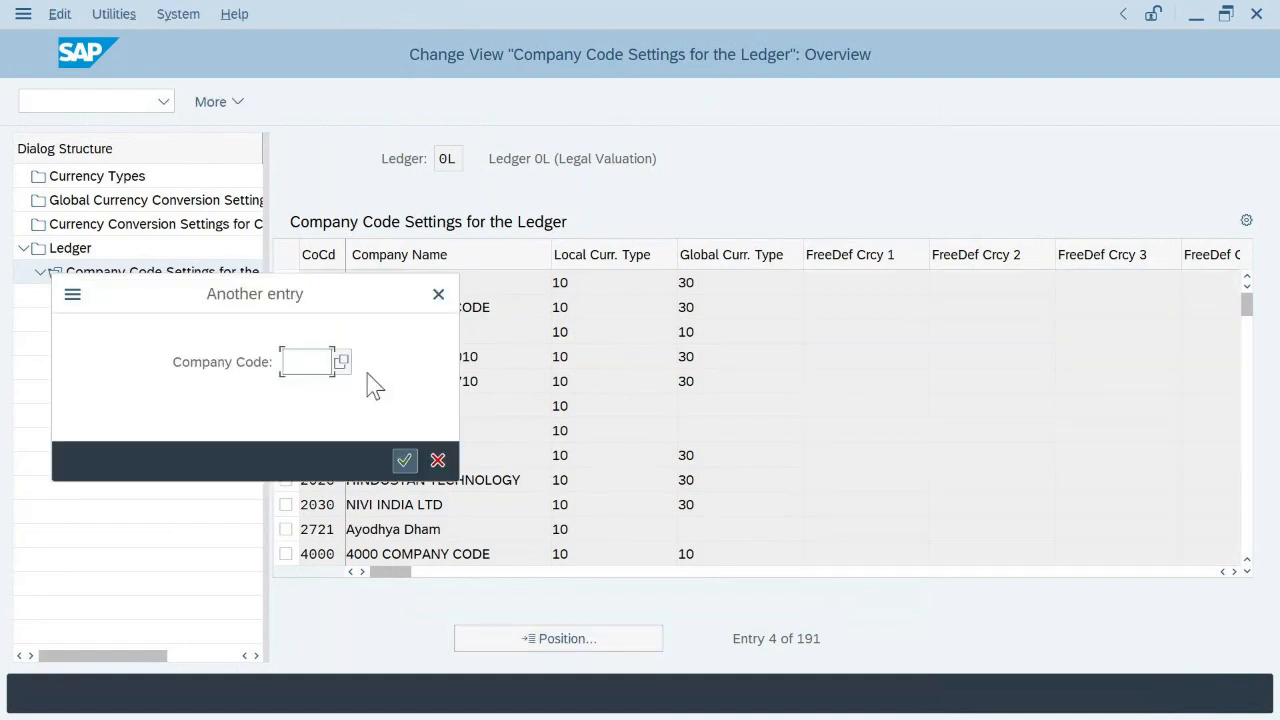
{"action": "type", "text": "TUK1"}
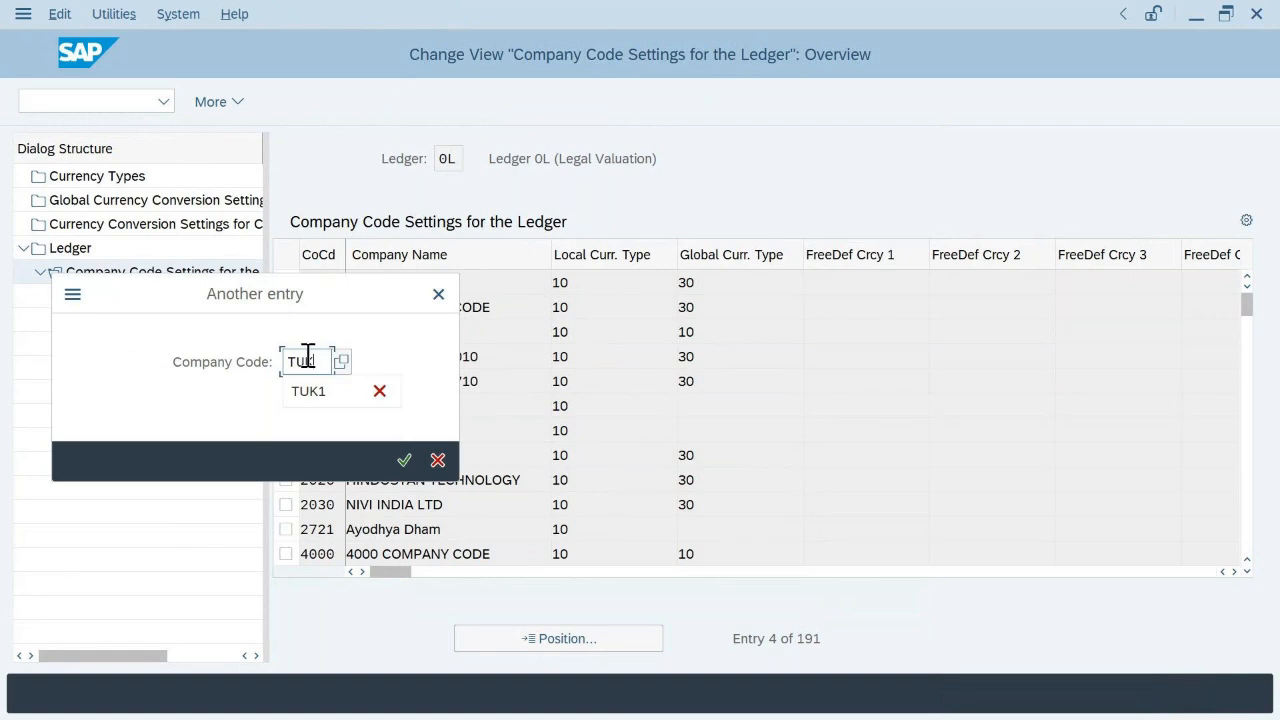
{"action": "left_click", "coordinate": [404, 459]}
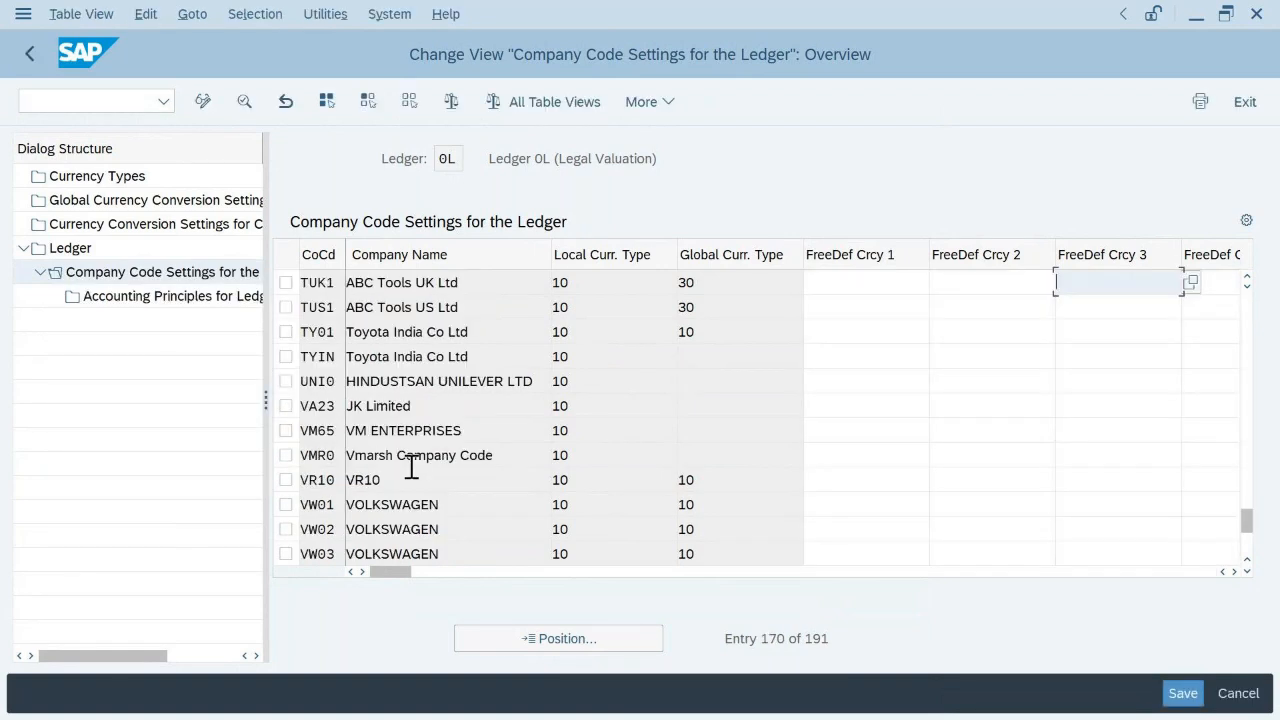
- Examine company code TUK1's local and global currency types and its freely defined currency columns
{"action": "left_click", "coordinate": [335, 285]}
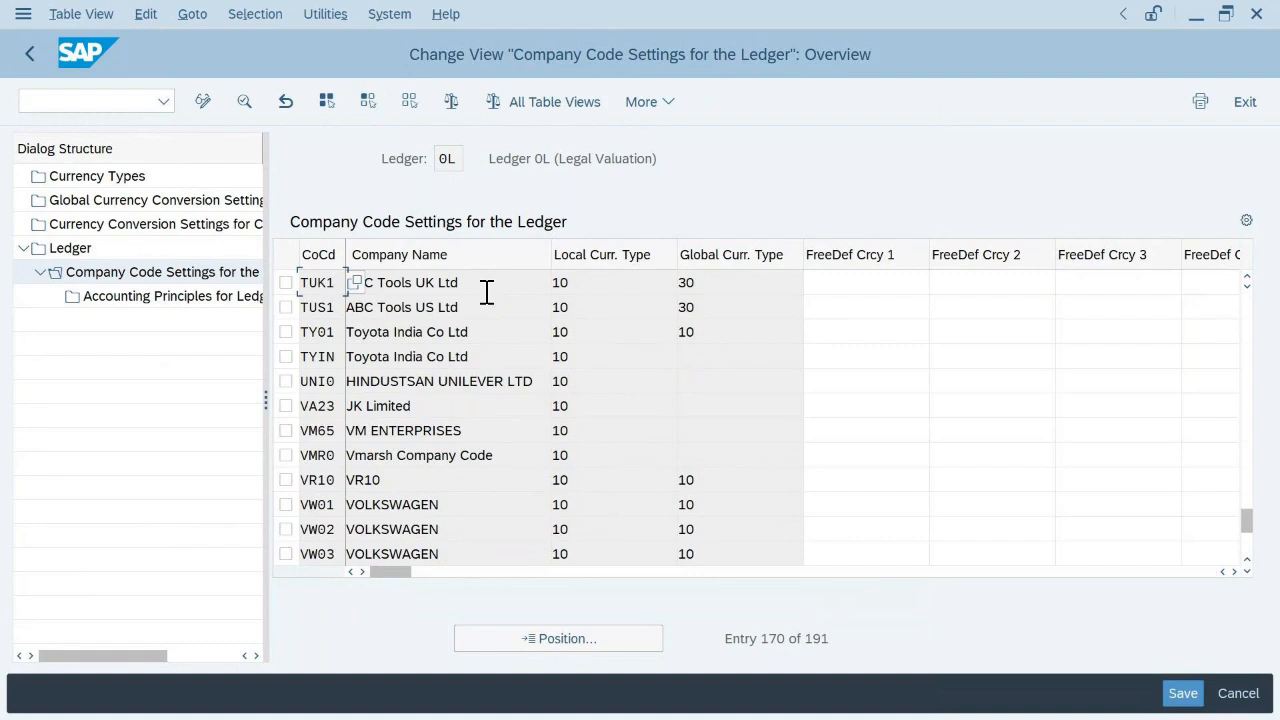
{"action": "left_click", "coordinate": [614, 287]}
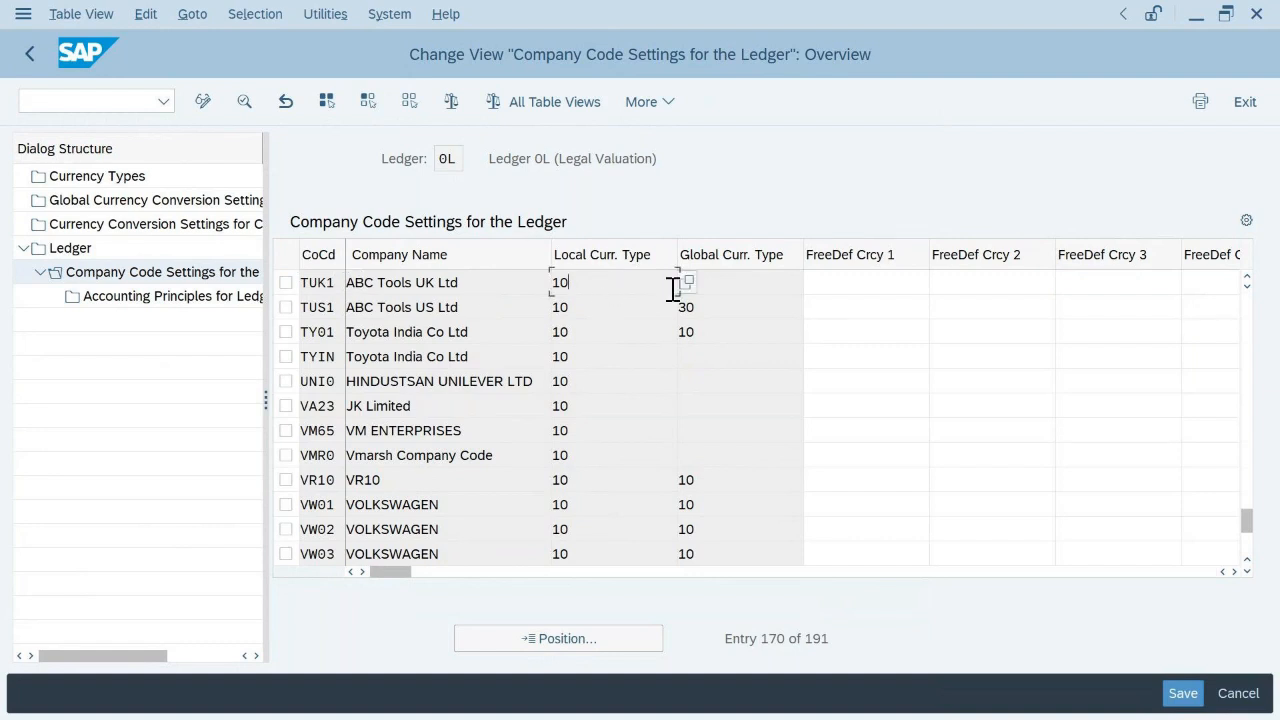
{"action": "left_click", "coordinate": [762, 290]}
{"action": "type", "text": "30"}
{"action": "left_click_drag", "start_coordinate": [395, 567], "coordinate": [480, 586]}
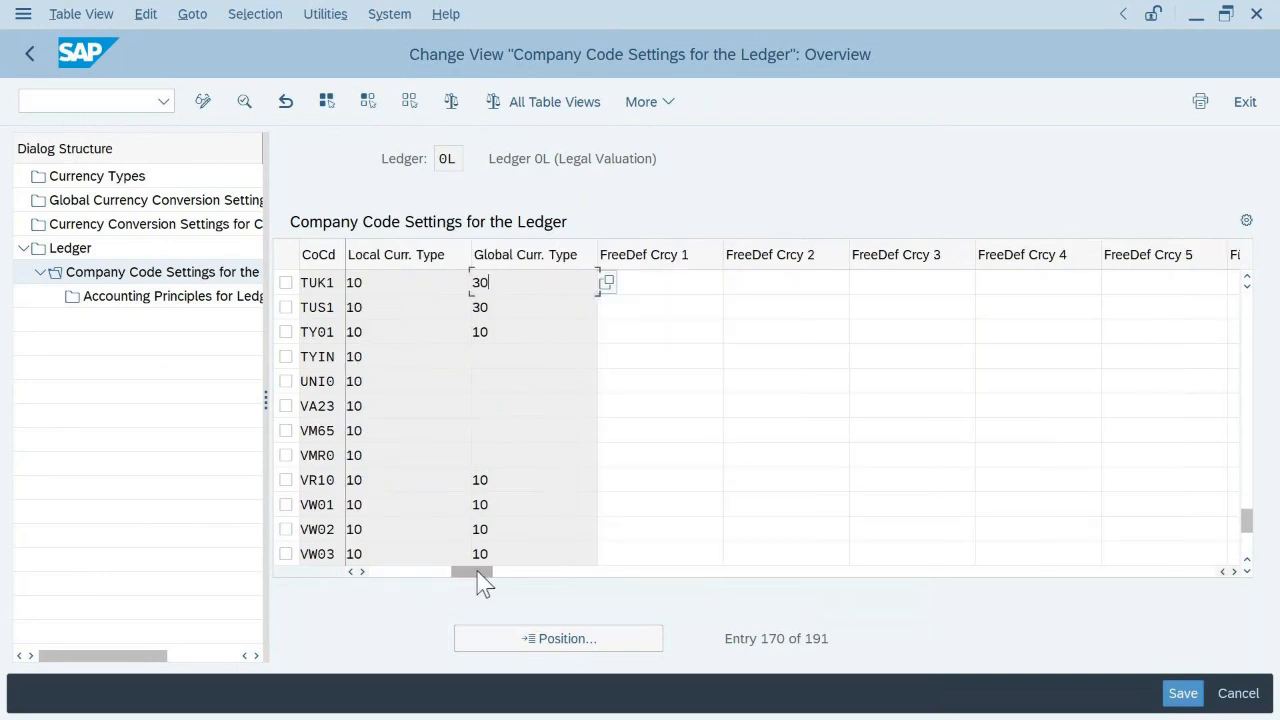
{"action": "left_click", "coordinate": [397, 289]}
{"action": "left_click", "coordinate": [543, 284]}
{"action": "type", "text": "30"}
- Check the fiscal year variant and posting period variant assigned to company code TUK1 in ledger 0L
{"action": "left_click_drag", "start_coordinate": [483, 576], "coordinate": [662, 574]}
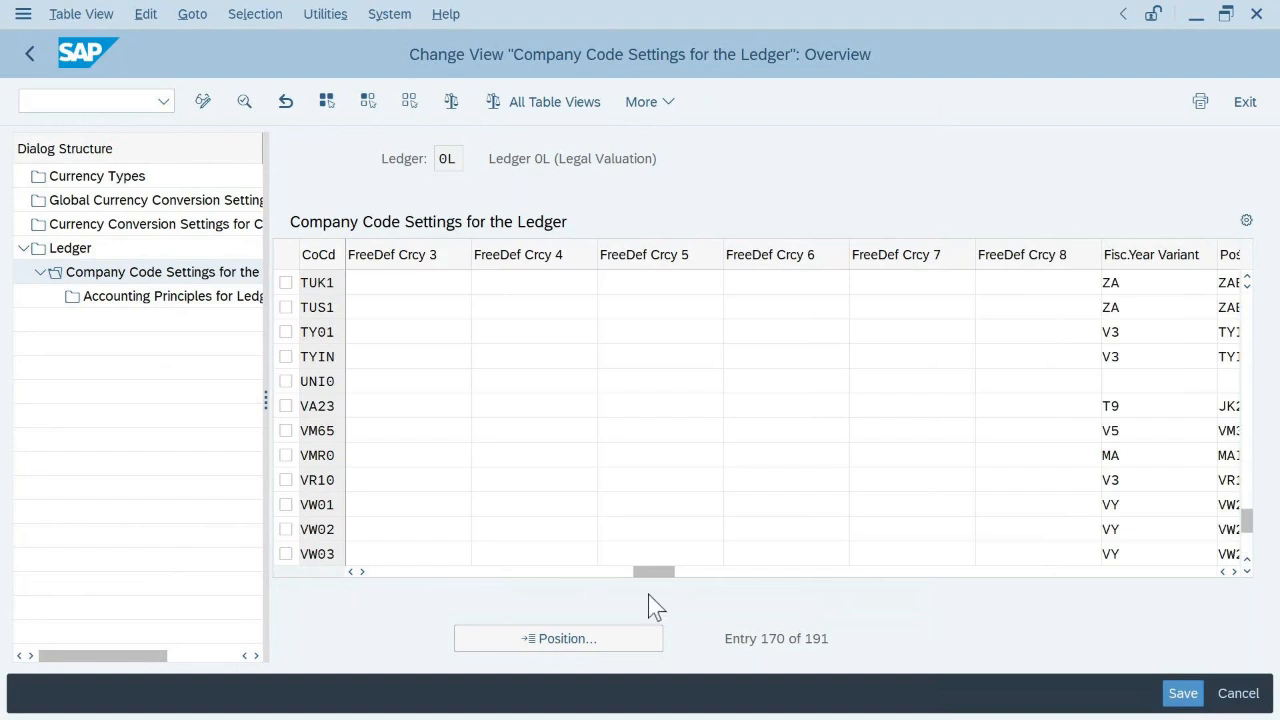
{"action": "left_click_drag", "start_coordinate": [662, 576], "coordinate": [766, 586]}
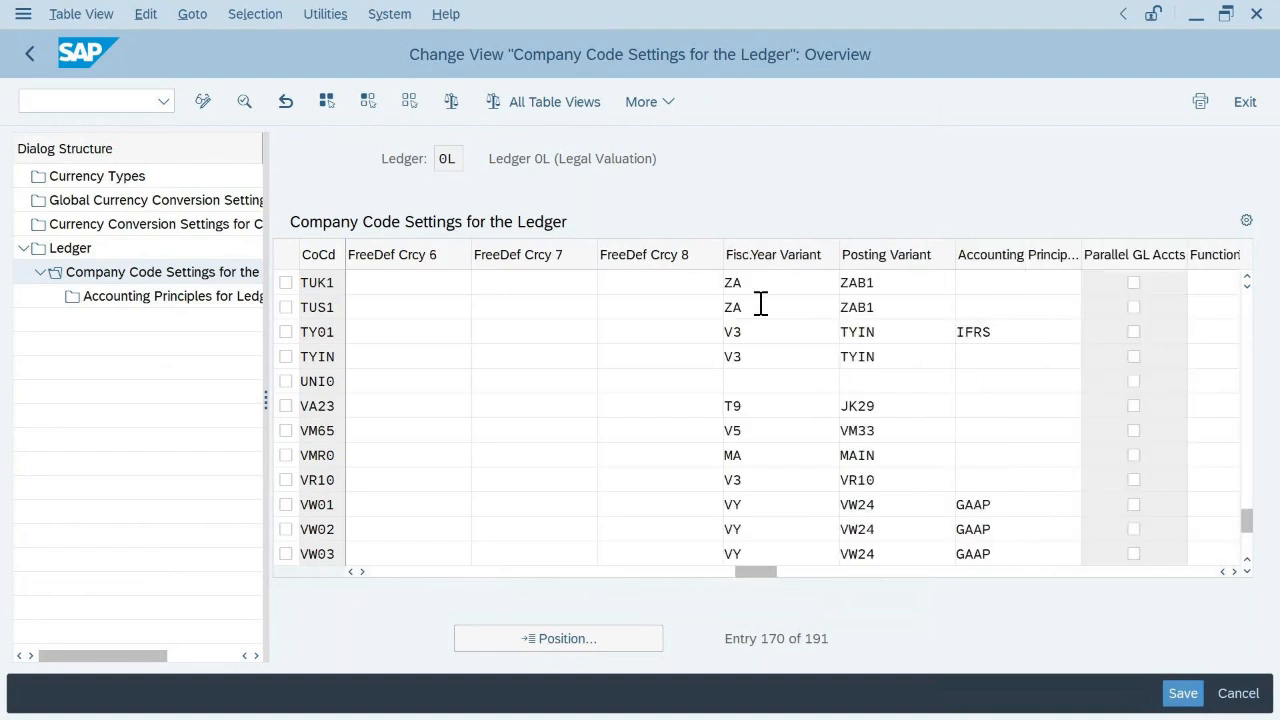
{"action": "left_click", "coordinate": [761, 285]}
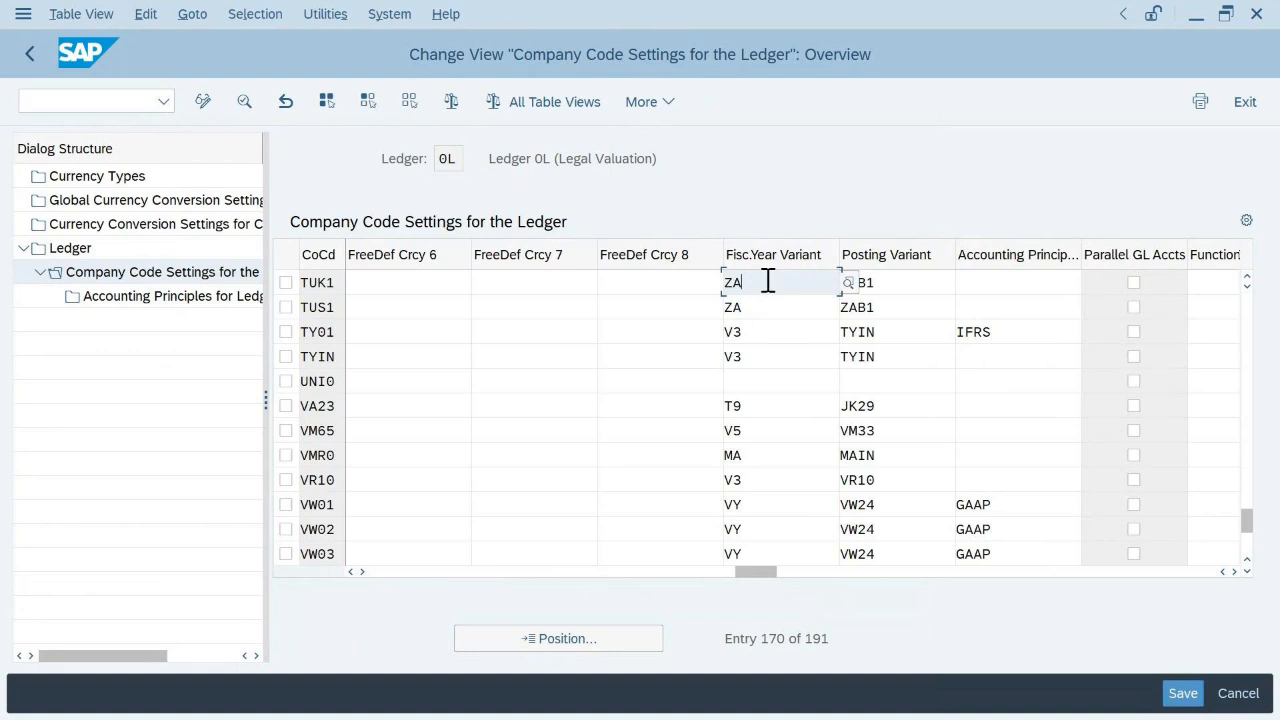
{"action": "left_click", "coordinate": [903, 283]}
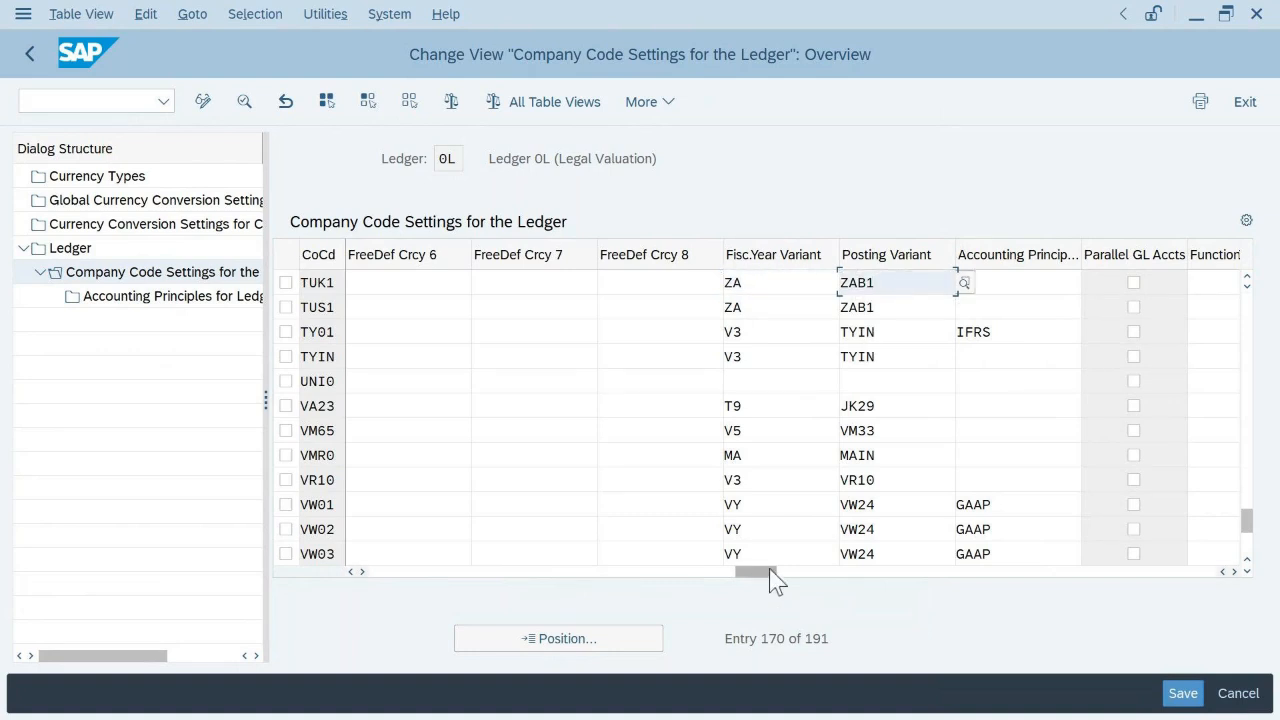
{"action": "left_click_drag", "start_coordinate": [769, 570], "coordinate": [363, 590]}
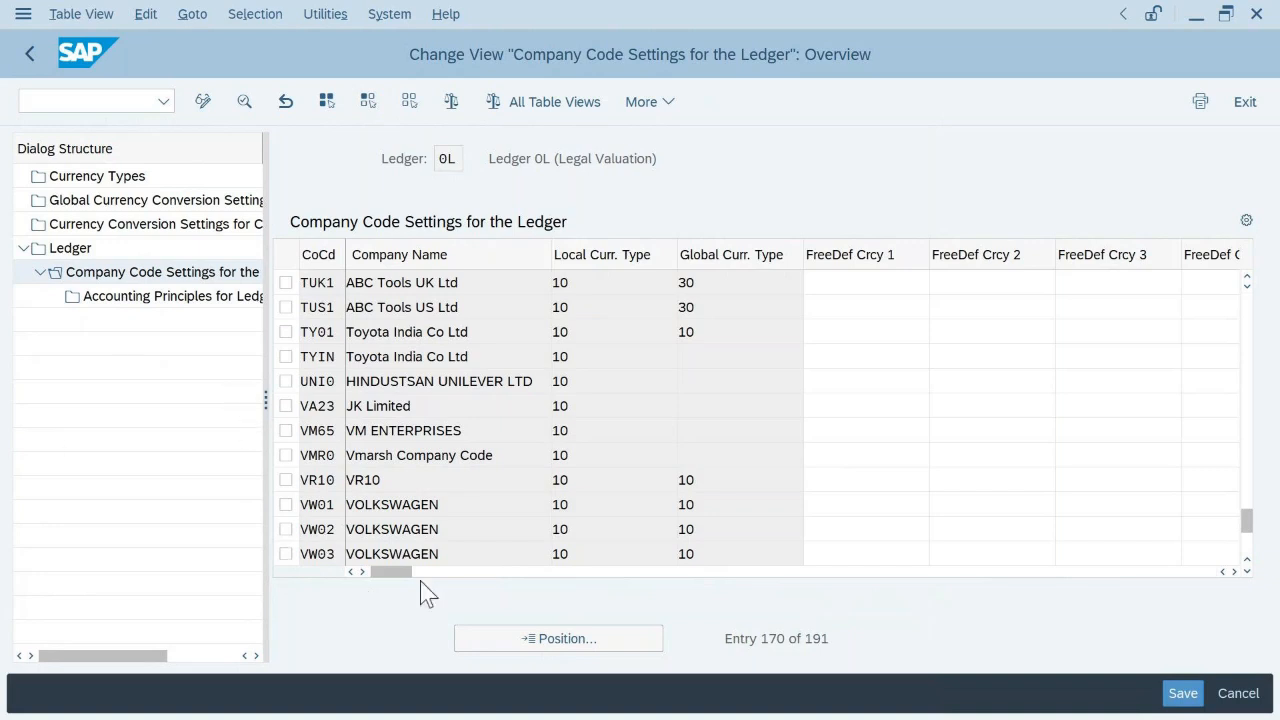
- Switch to the SAP V1 2025 PDF and review the Leading Ledger – 0L and Assignment of Accounting Principle slides
{"action": "key", "text": "alt+Tab"}
{"action": "key", "text": "alt+Tab"}
{"action": "scroll", "coordinate": [565, 491], "scroll_direction": "right", "scroll_amount": 5}
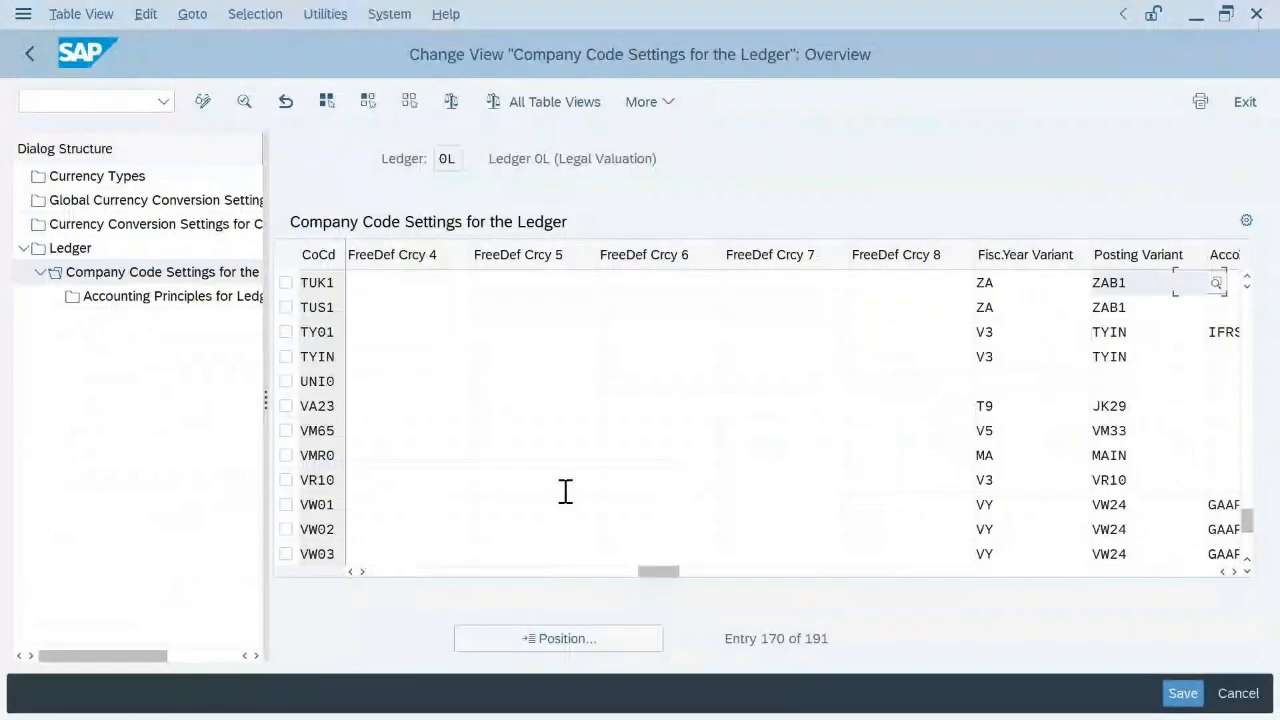
{"action": "key", "text": "alt+Tab"}
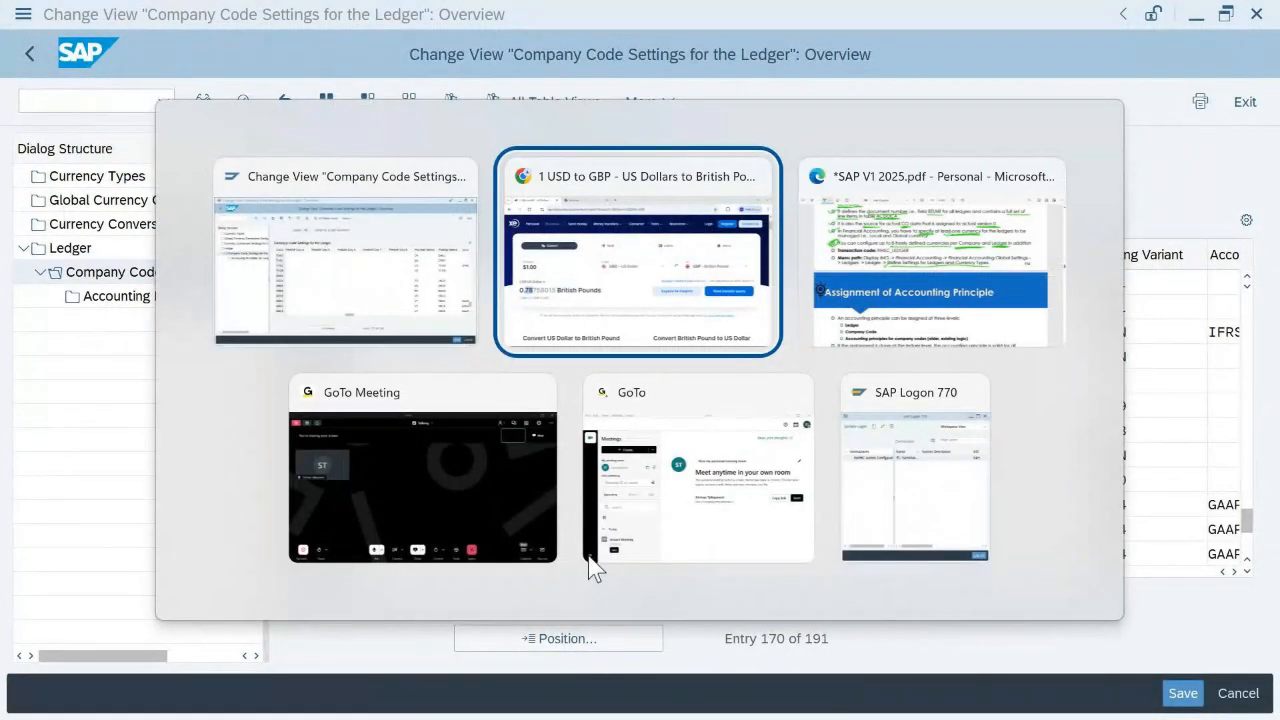
{"action": "key", "text": "alt+Tab"}
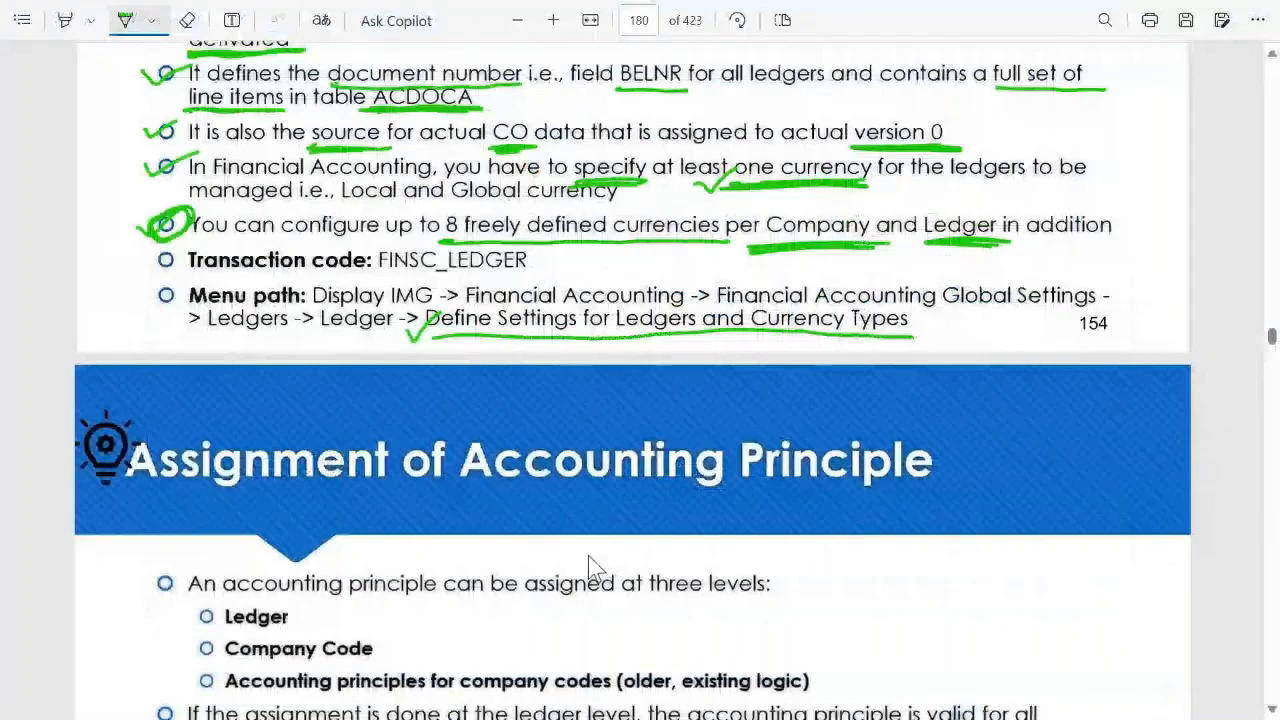
{"action": "scroll", "coordinate": [590, 565], "scroll_direction": "down", "scroll_amount": 2}
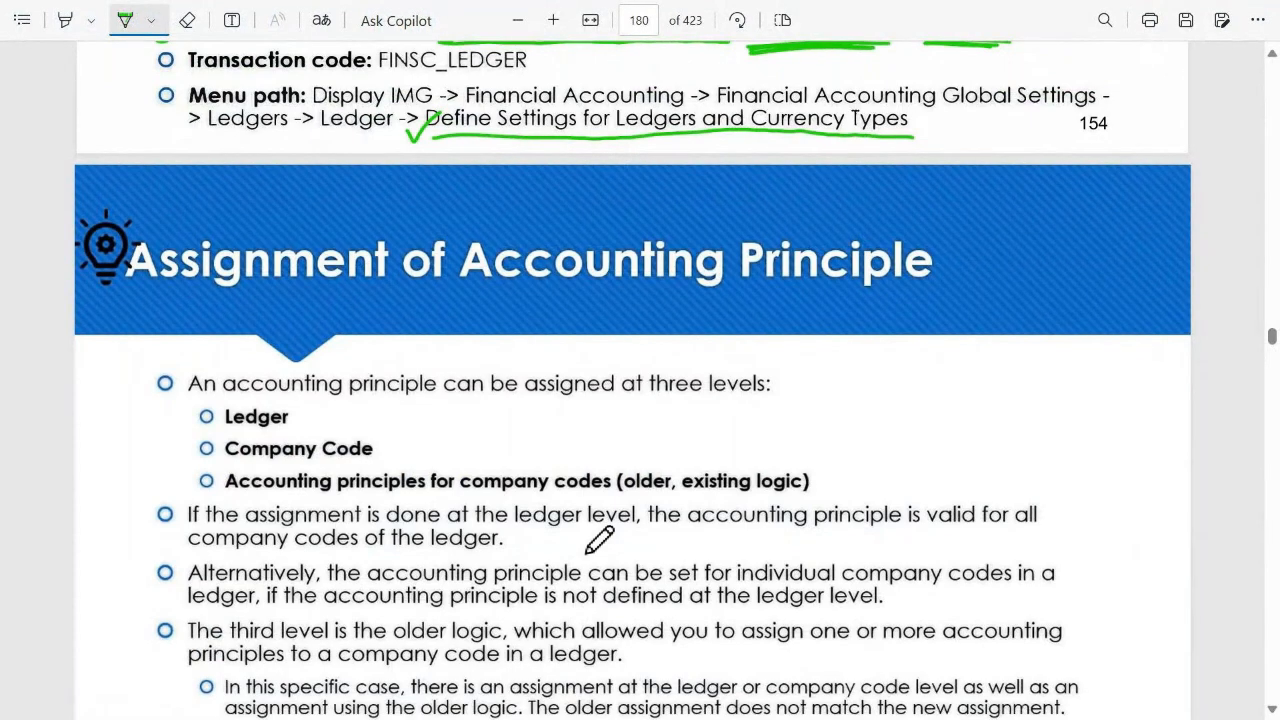
{"action": "scroll", "coordinate": [600, 540], "scroll_direction": "down", "scroll_amount": 1}
{"action": "scroll", "coordinate": [600, 540], "scroll_direction": "up", "scroll_amount": 4}
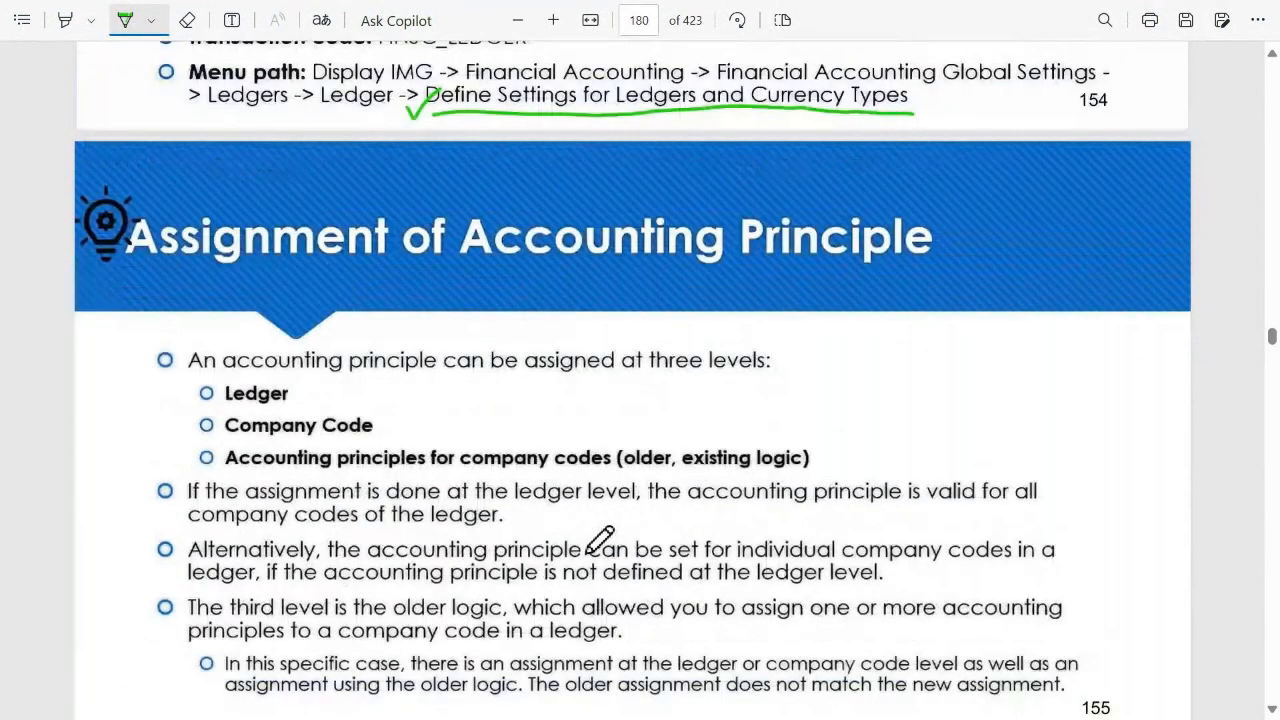
{"action": "scroll", "coordinate": [600, 540], "scroll_direction": "up", "scroll_amount": 2}
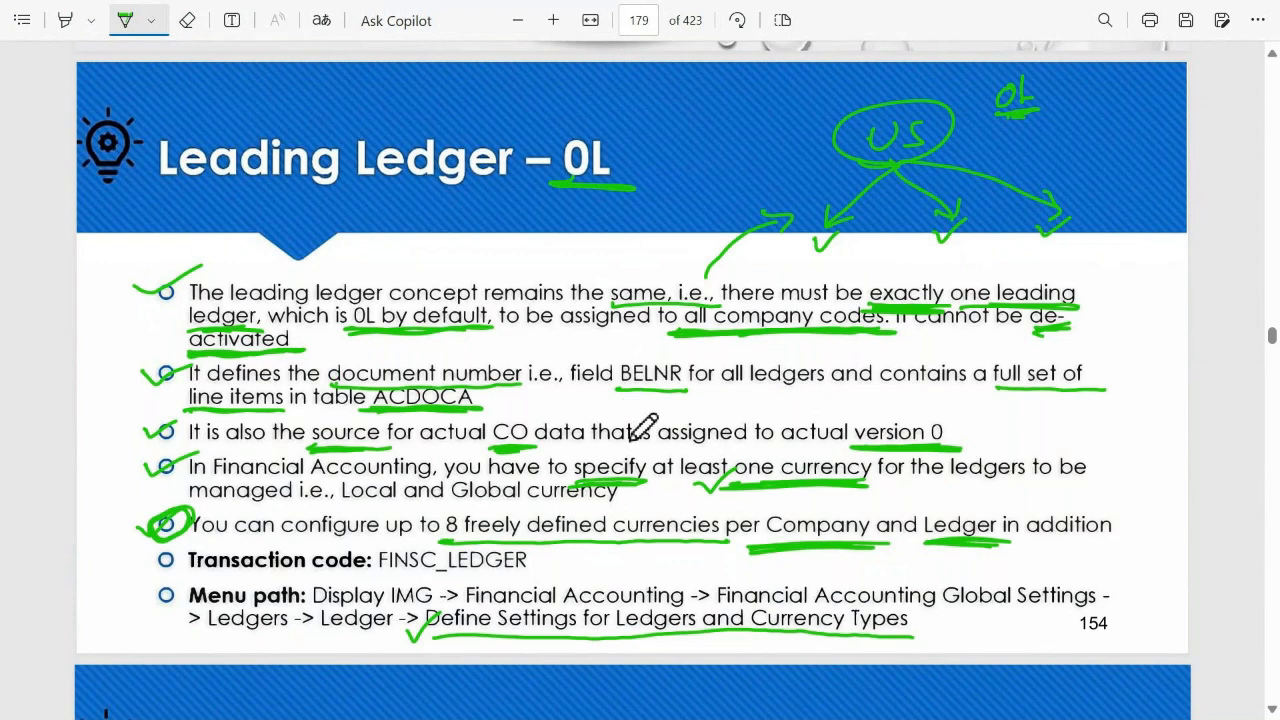
{"action": "scroll", "coordinate": [641, 428], "scroll_direction": "down", "scroll_amount": 4}
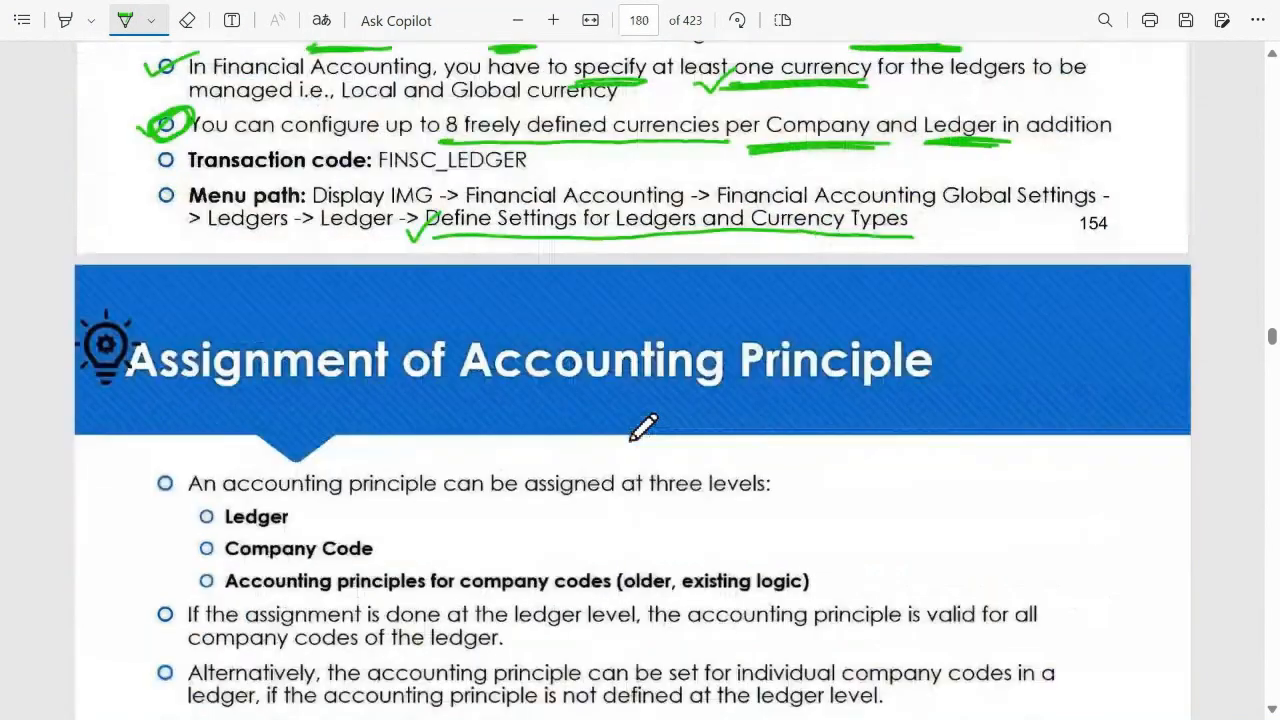
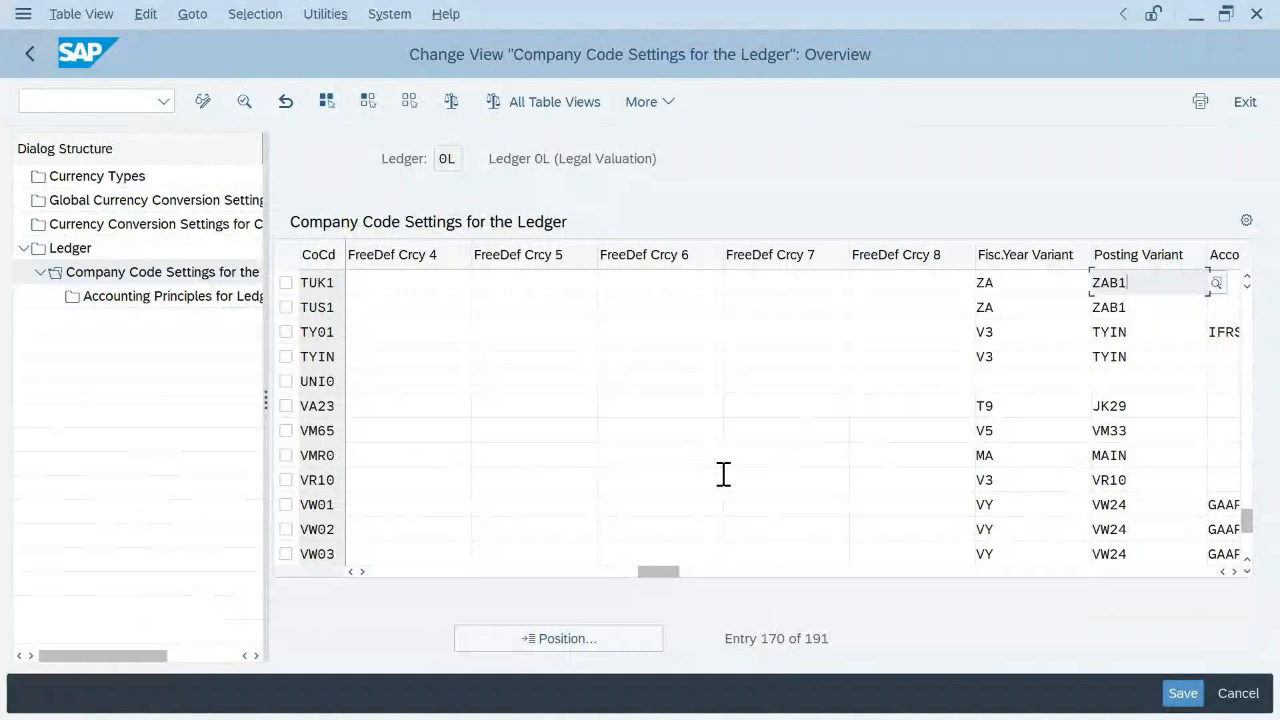
- Switch back to SAP, view the accounting principles for ledger 0L and company code TUK1, and return to the company code settings
{"action": "double_click", "coordinate": [130, 296]}
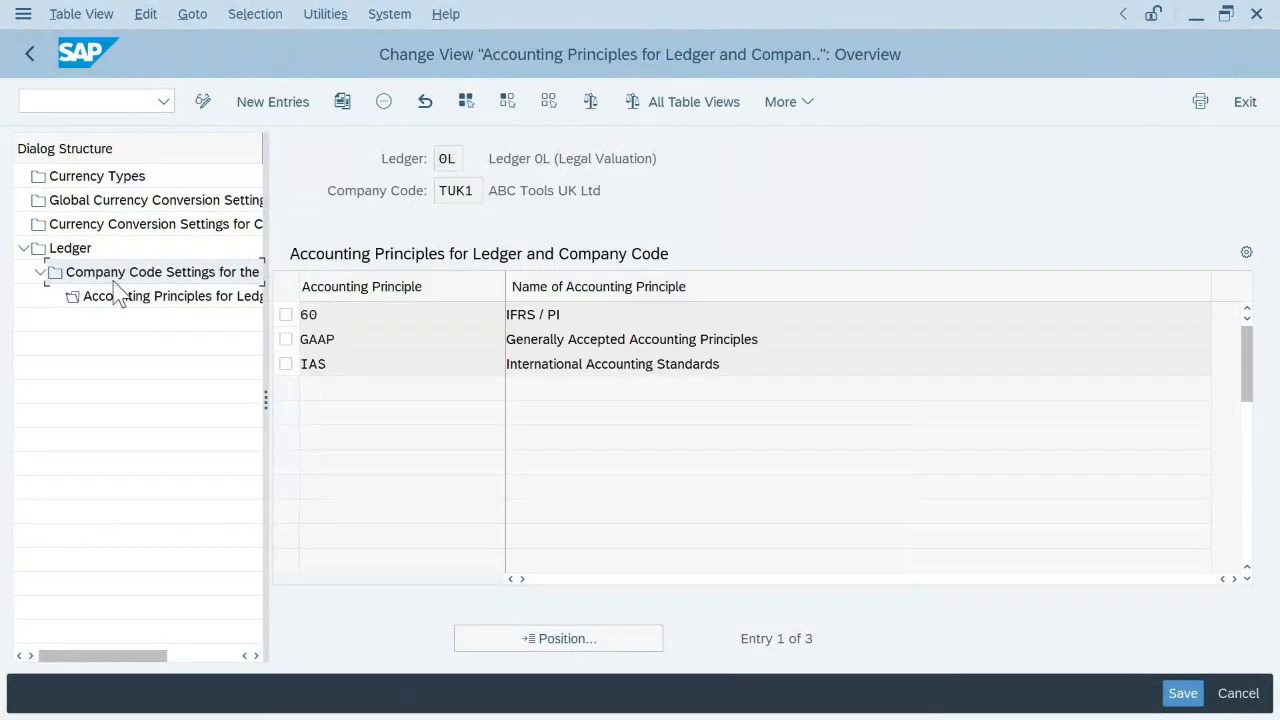
{"action": "left_click", "coordinate": [116, 280]}
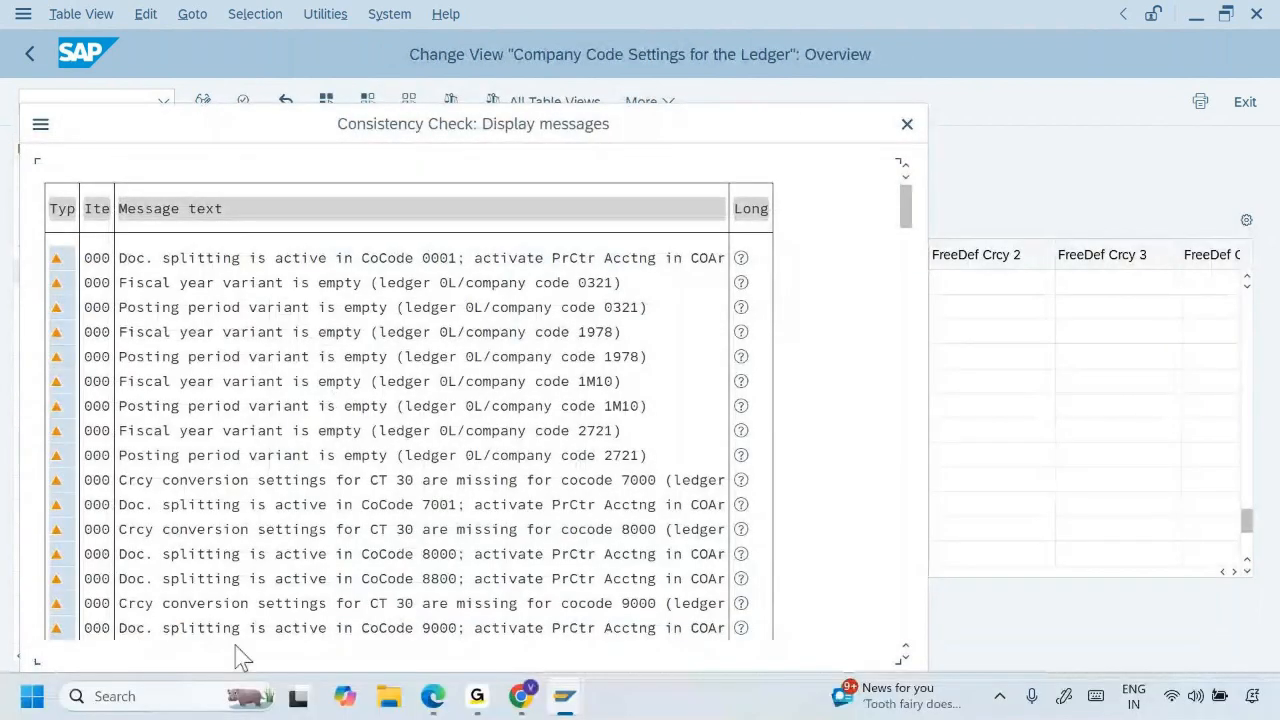
- Close the consistency check messages and view the accounting principles assigned to company code TUK1 in ledger 0L
{"action": "left_click", "coordinate": [205, 696]}
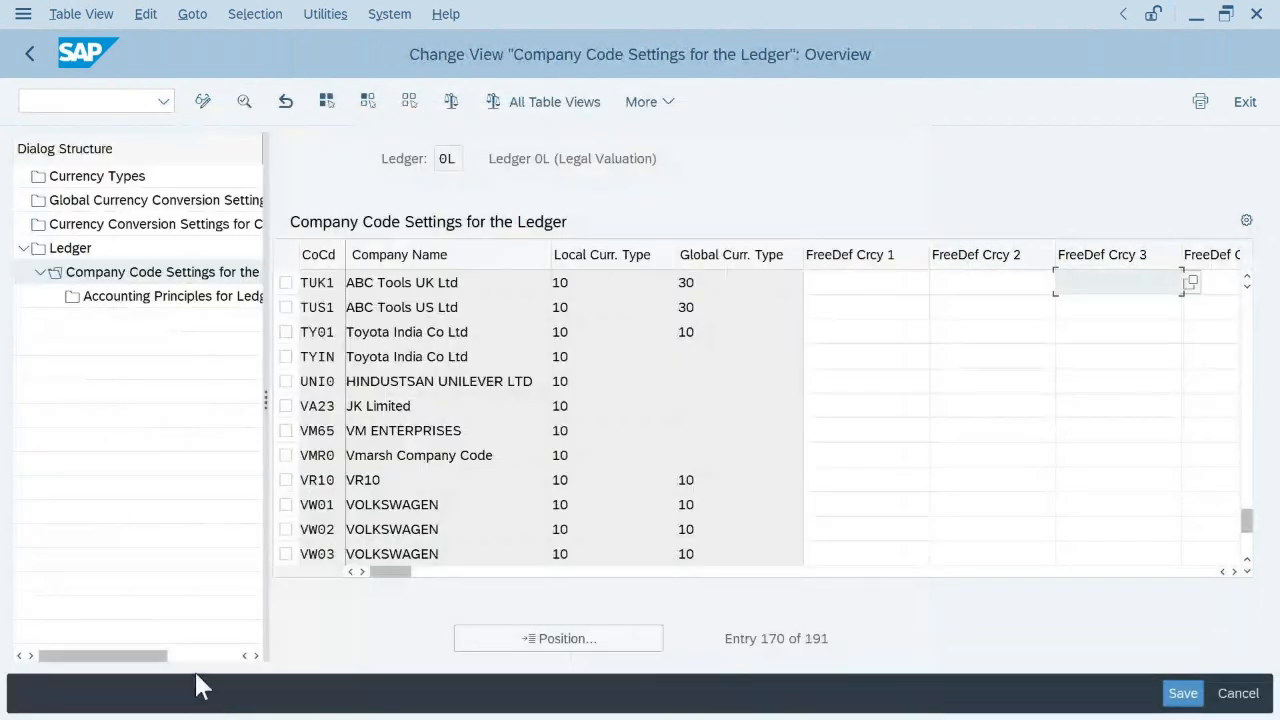
{"action": "left_click", "coordinate": [117, 278]}
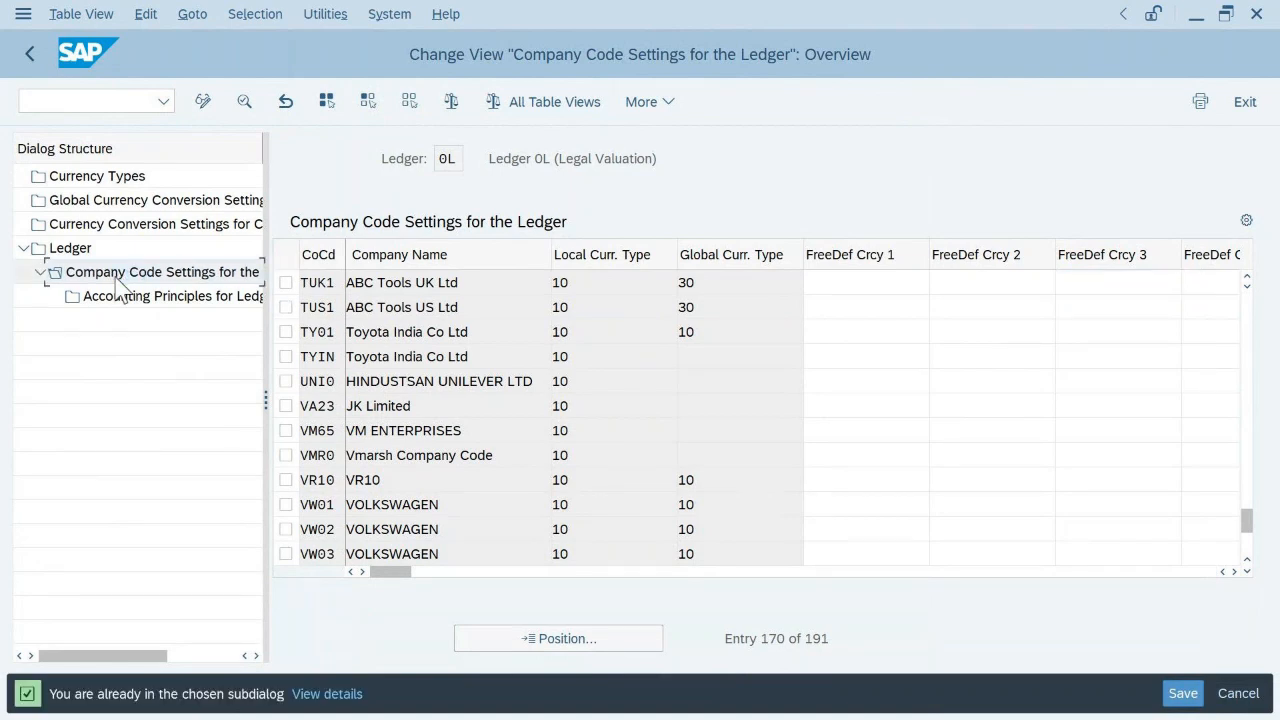
{"action": "left_click", "coordinate": [286, 283]}
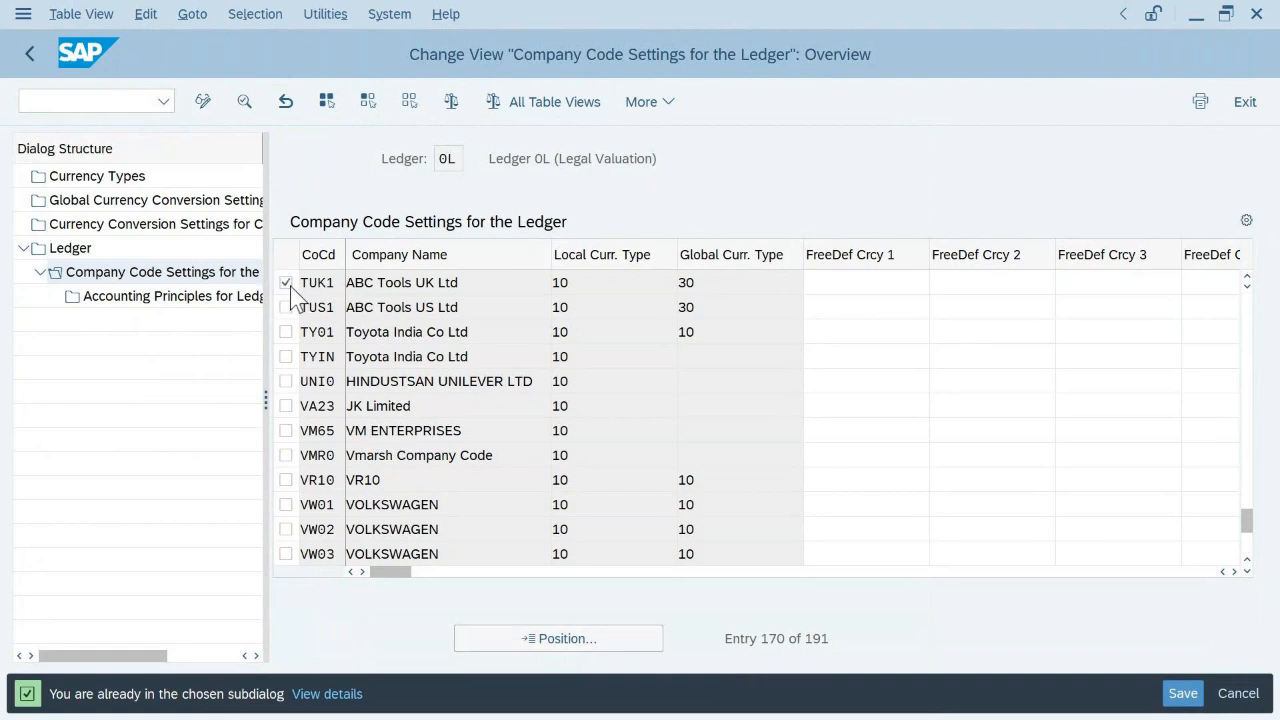
{"action": "double_click", "coordinate": [150, 300]}
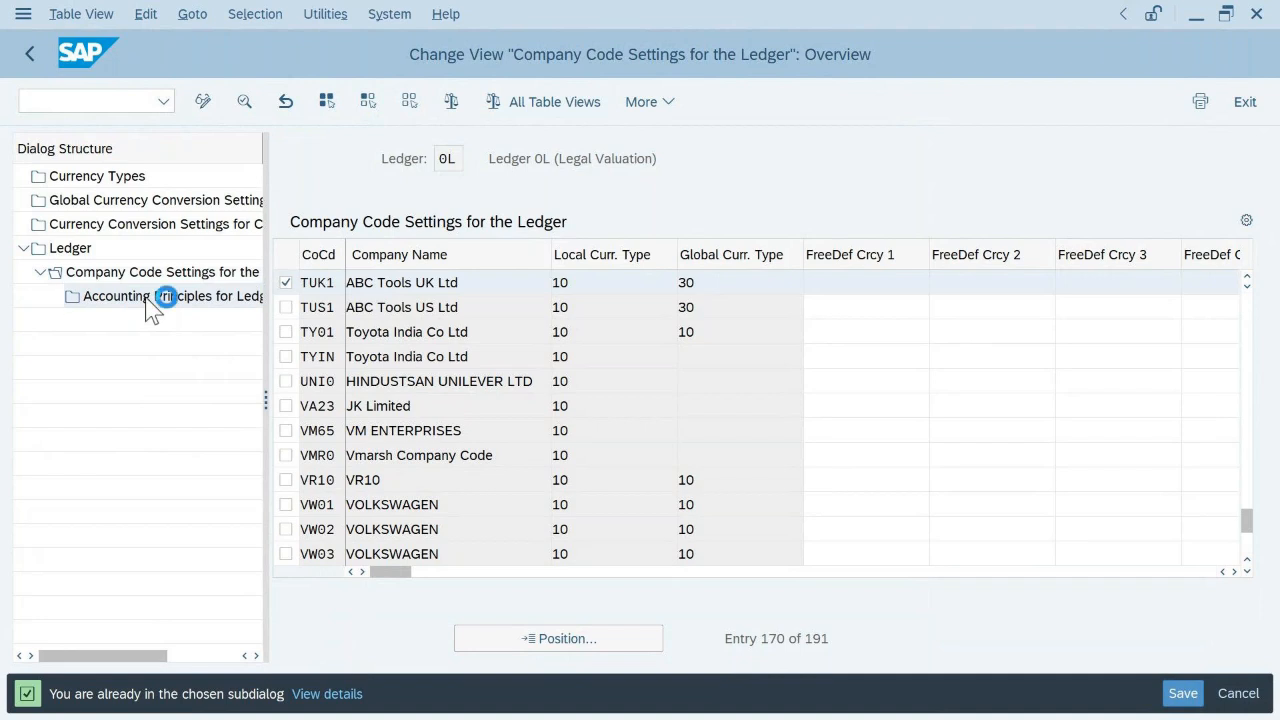
{"action": "left_click", "coordinate": [221, 488]}
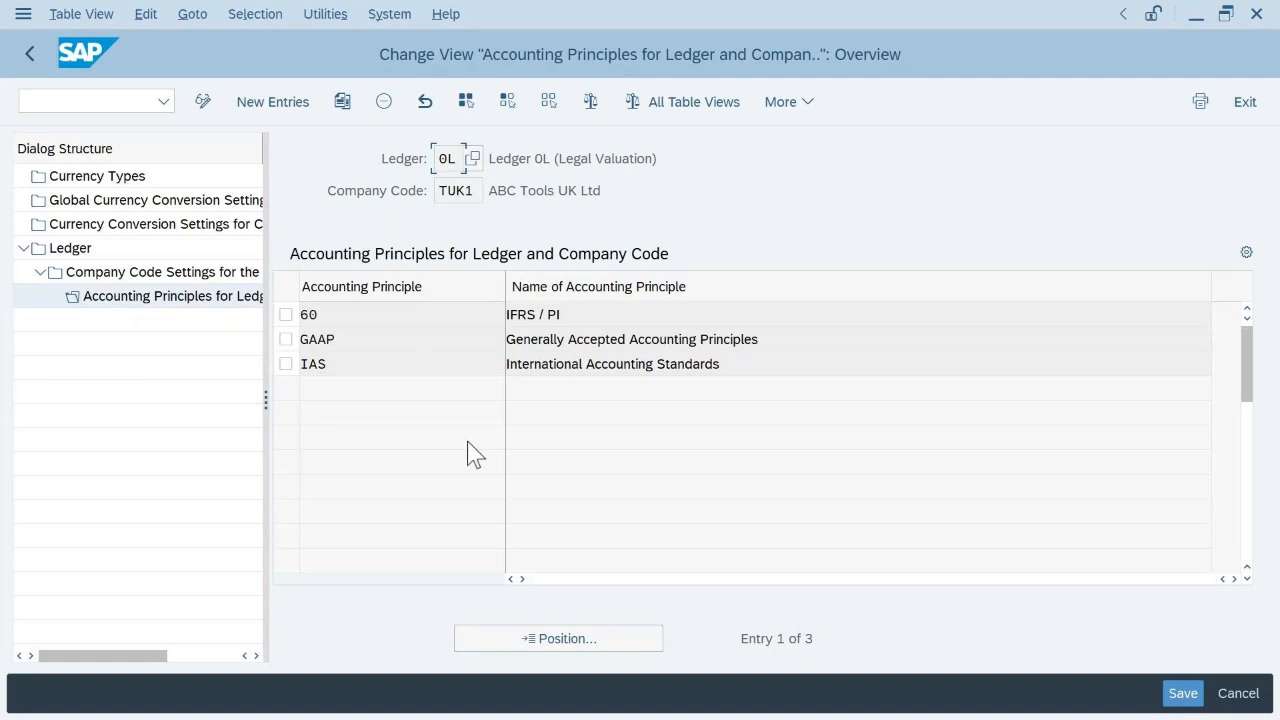
- Return to the ledger's company code settings and open the details of company code TUK1, dismissing the consistency check messages
{"action": "double_click", "coordinate": [129, 277]}
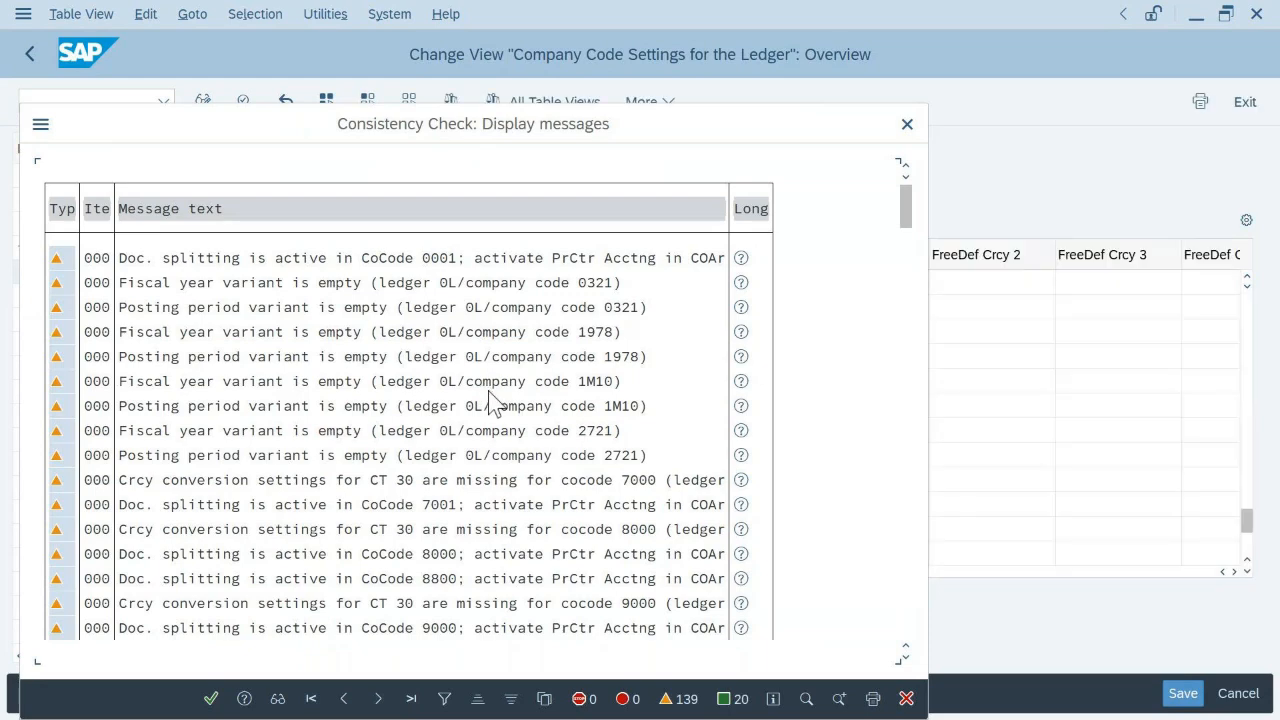
{"action": "left_click", "coordinate": [214, 697]}
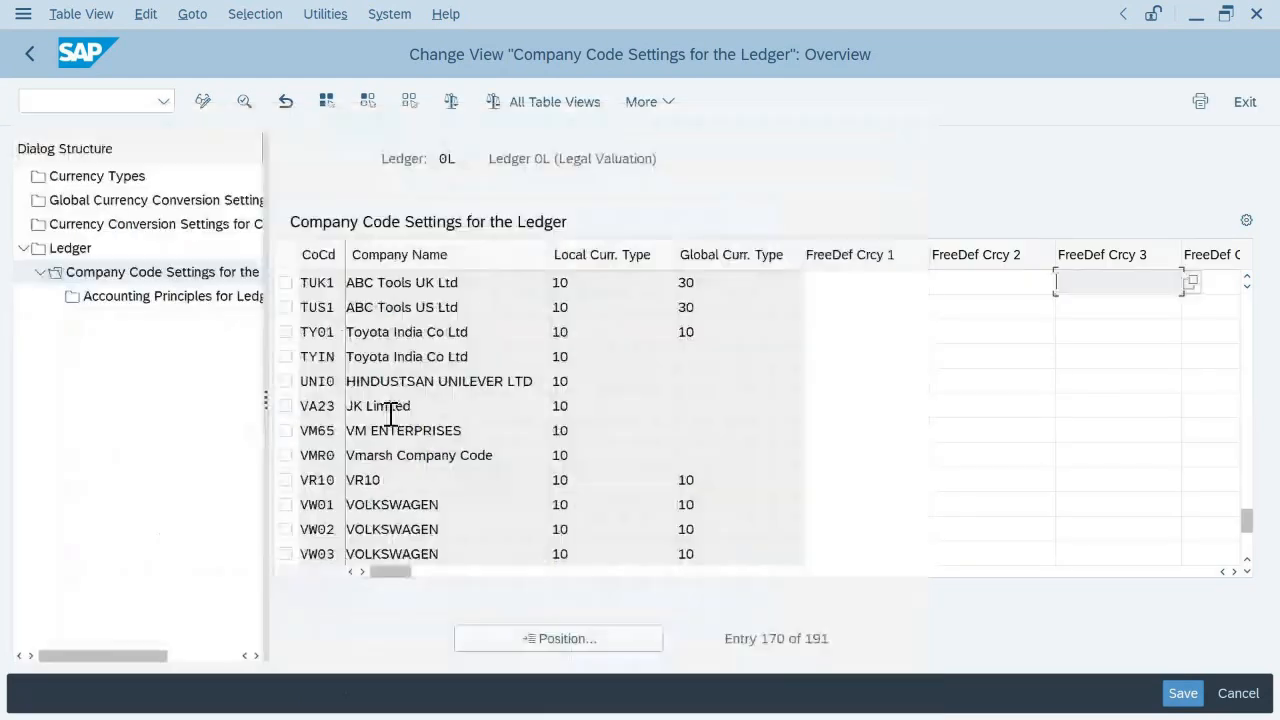
{"action": "left_click", "coordinate": [286, 283]}
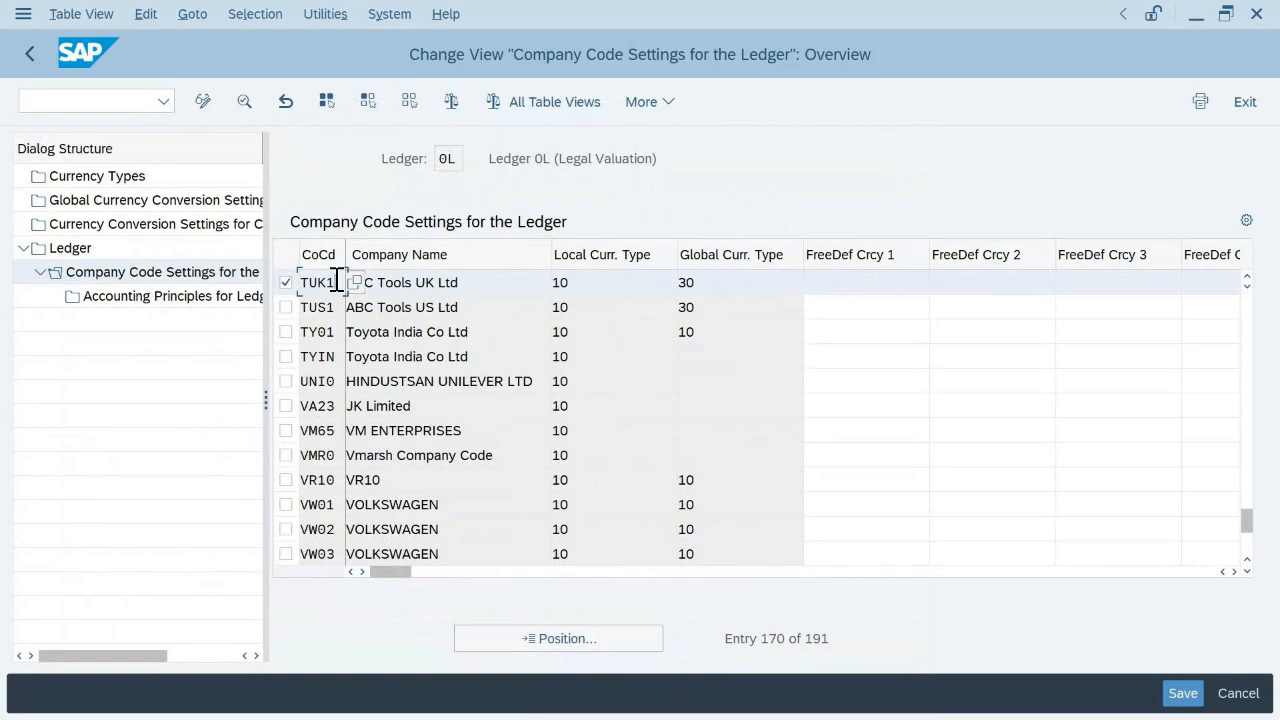
{"action": "left_click", "coordinate": [338, 282]}
{"action": "double_click", "coordinate": [338, 282]}
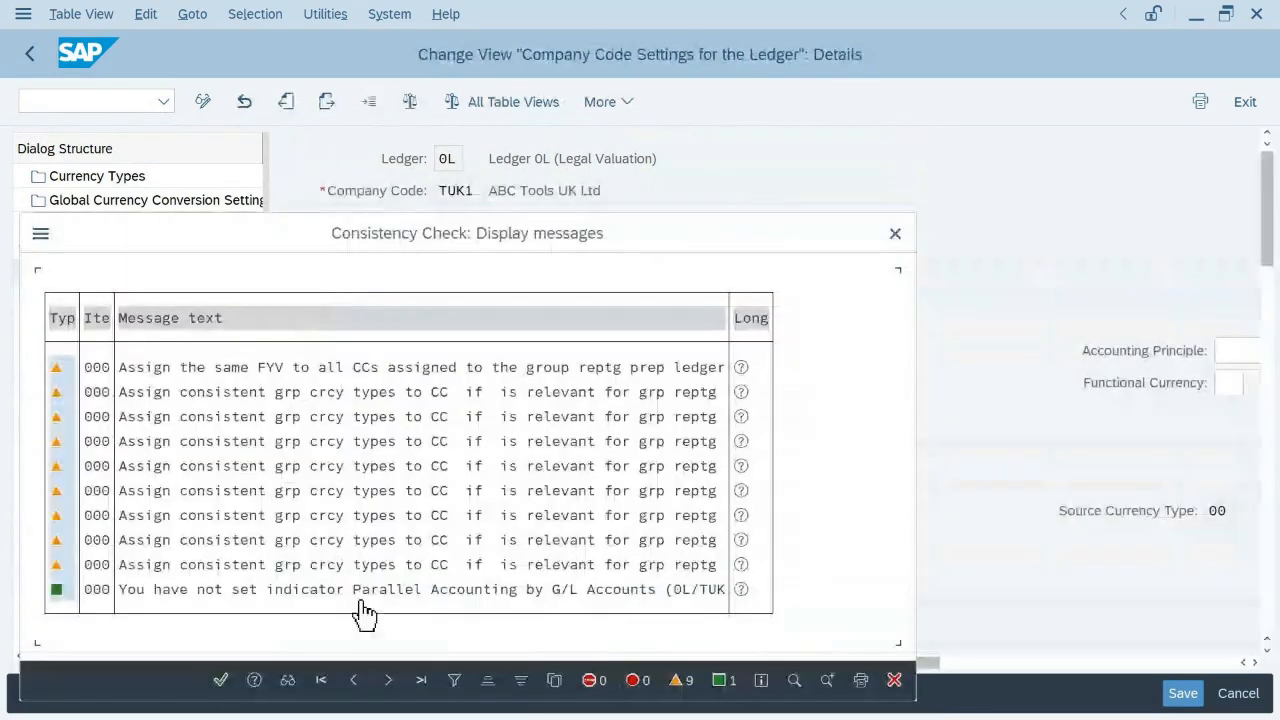
{"action": "left_click", "coordinate": [229, 688]}
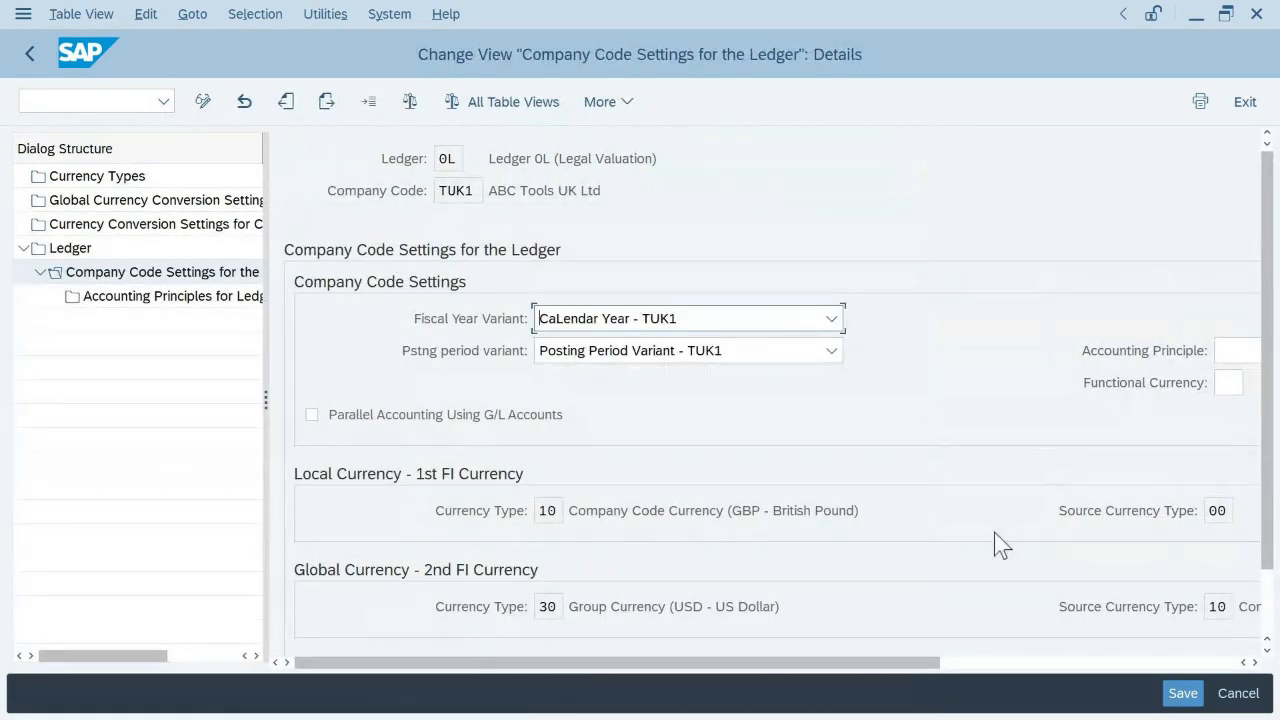
- Set the accounting principle of company code TUK1 in ledger 0L to GAAP (Generally Accepted Accounting Principles)
{"action": "left_click_drag", "start_coordinate": [830, 660], "coordinate": [800, 655]}
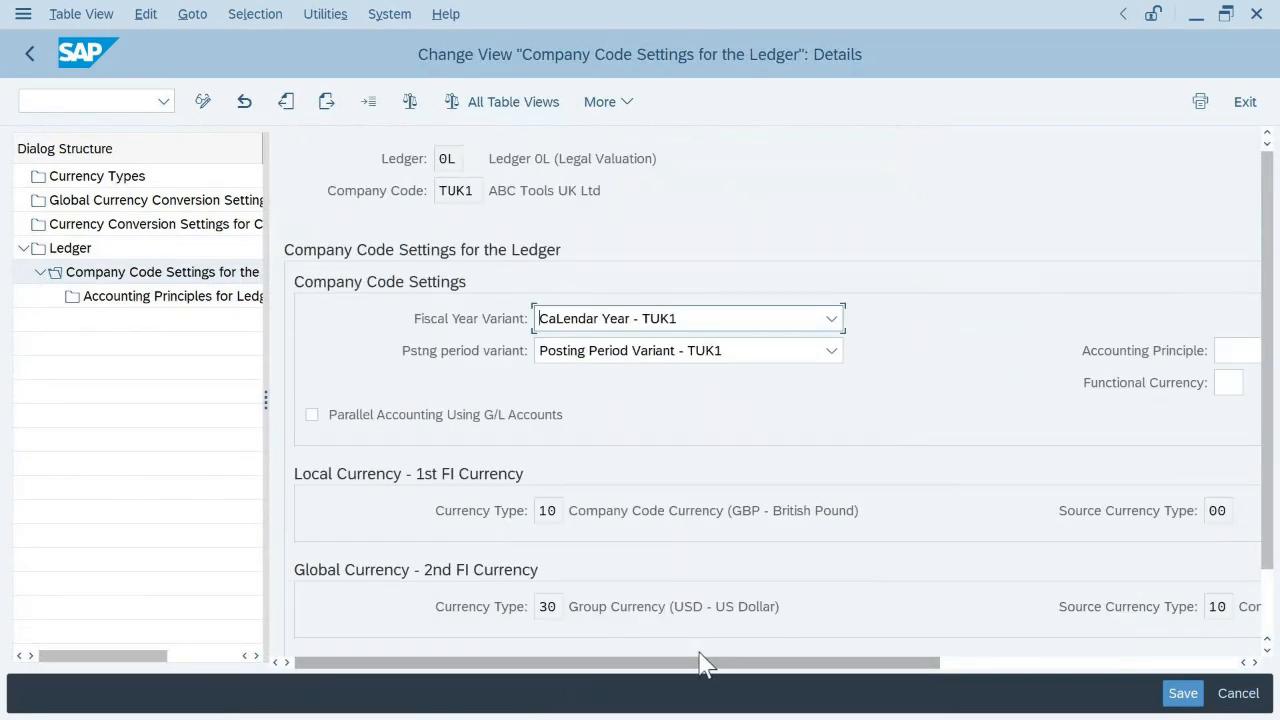
{"action": "left_click_drag", "start_coordinate": [830, 670], "coordinate": [977, 675]}
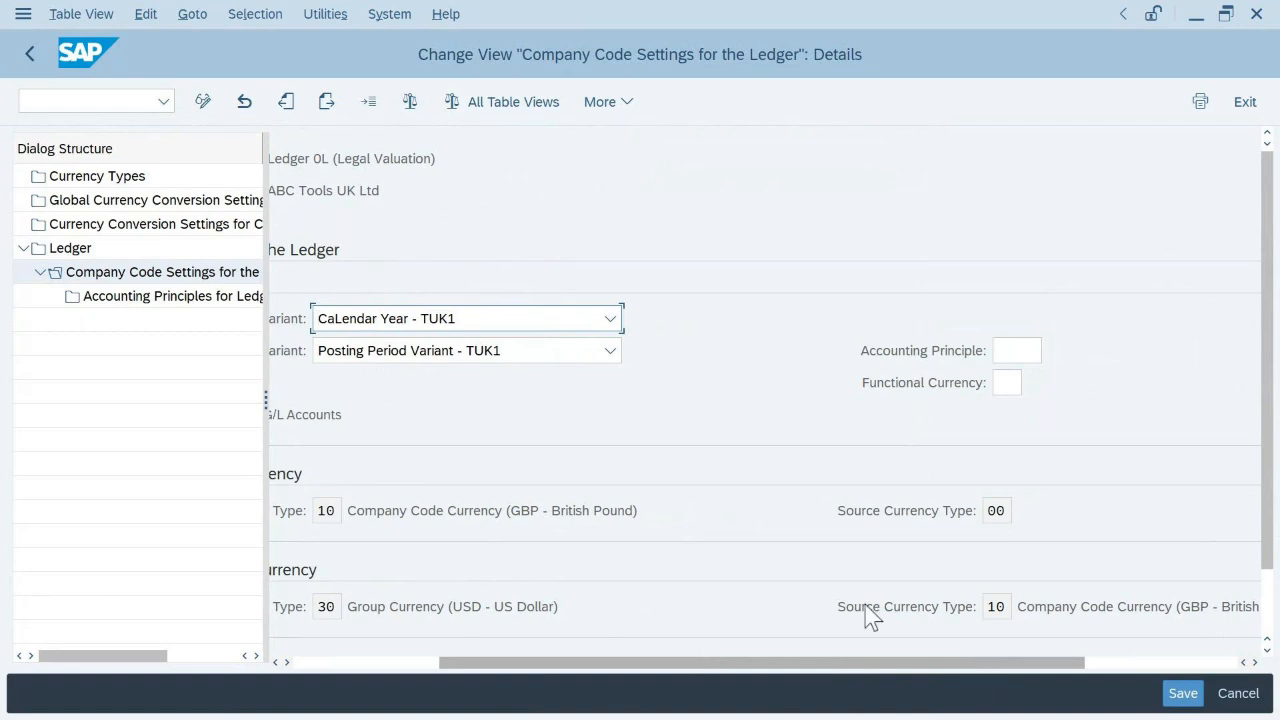
{"action": "left_click", "coordinate": [1005, 350]}
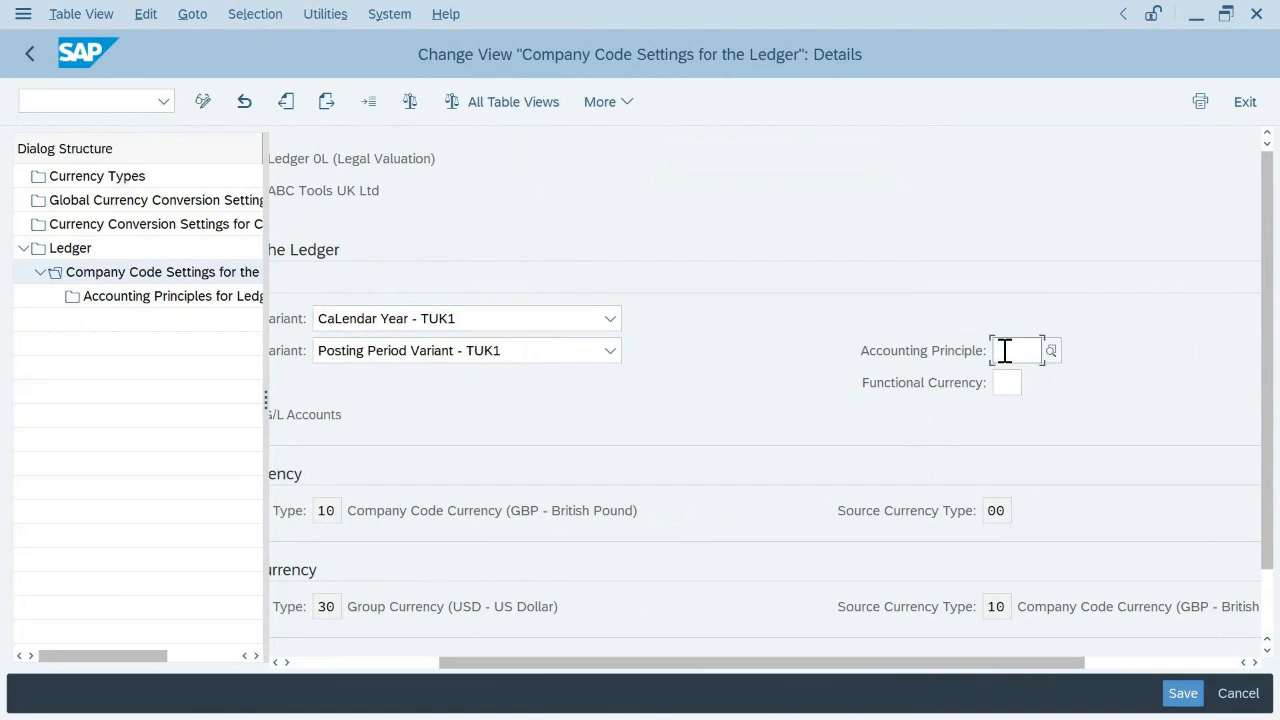
{"action": "left_click", "coordinate": [1050, 358]}
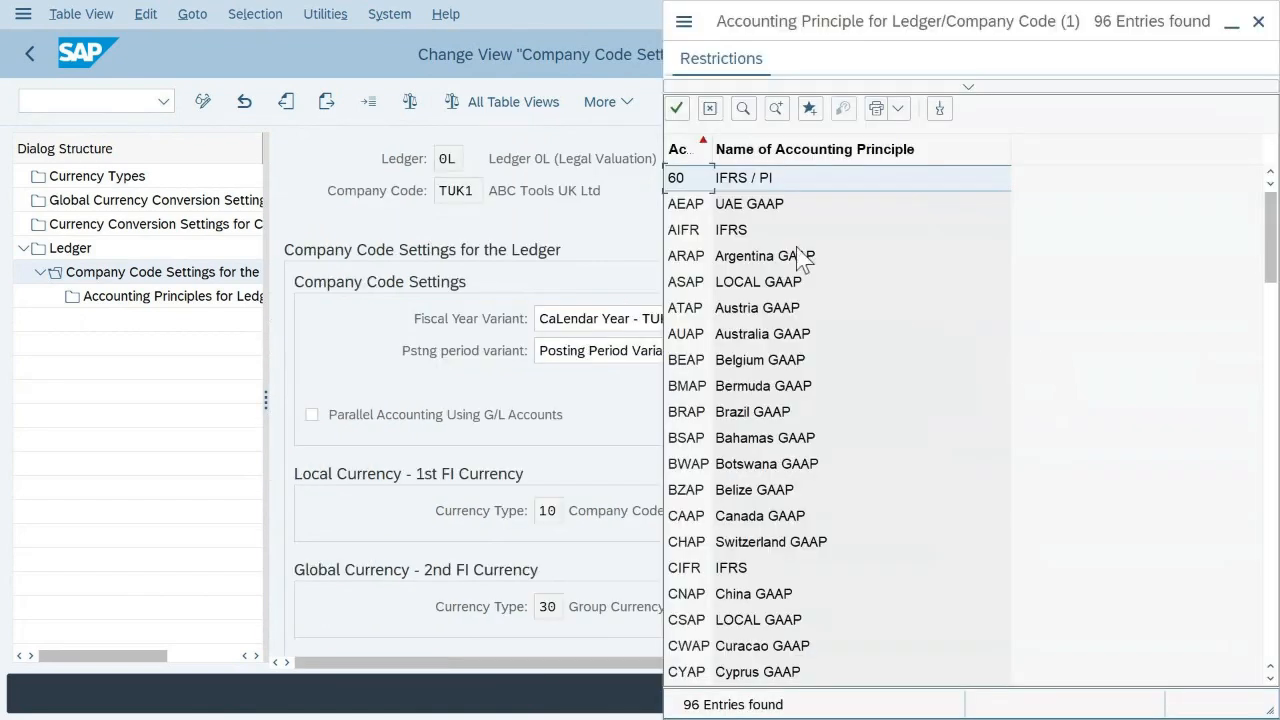
{"action": "scroll", "coordinate": [870, 343], "scroll_direction": "down", "scroll_amount": 2}
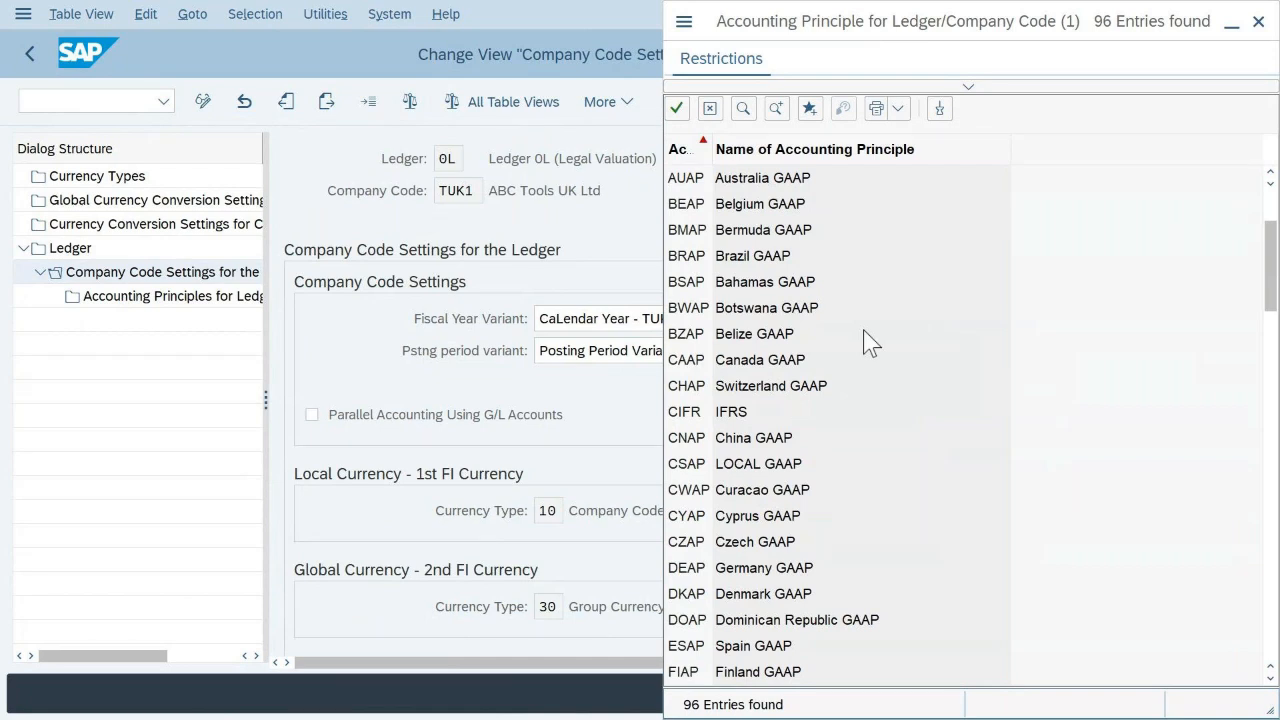
{"action": "scroll", "coordinate": [870, 343], "scroll_direction": "down", "scroll_amount": 2}
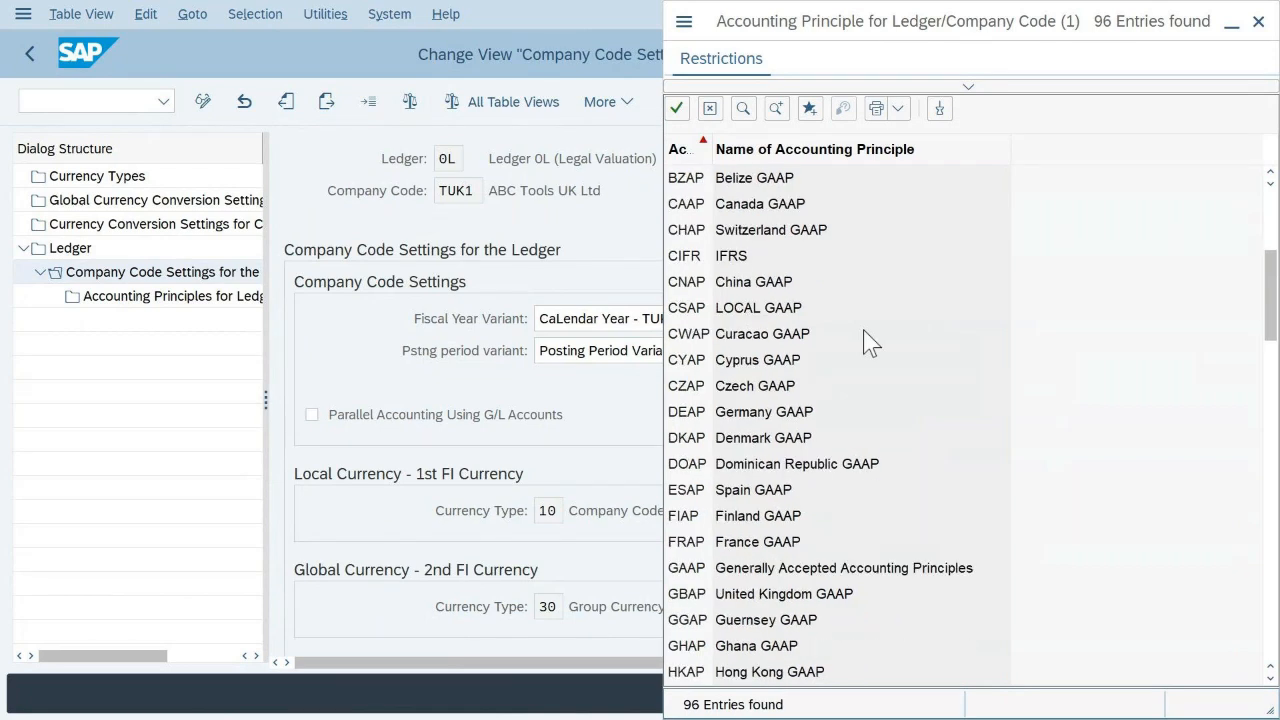
{"action": "scroll", "coordinate": [870, 343], "scroll_direction": "up", "scroll_amount": 4}
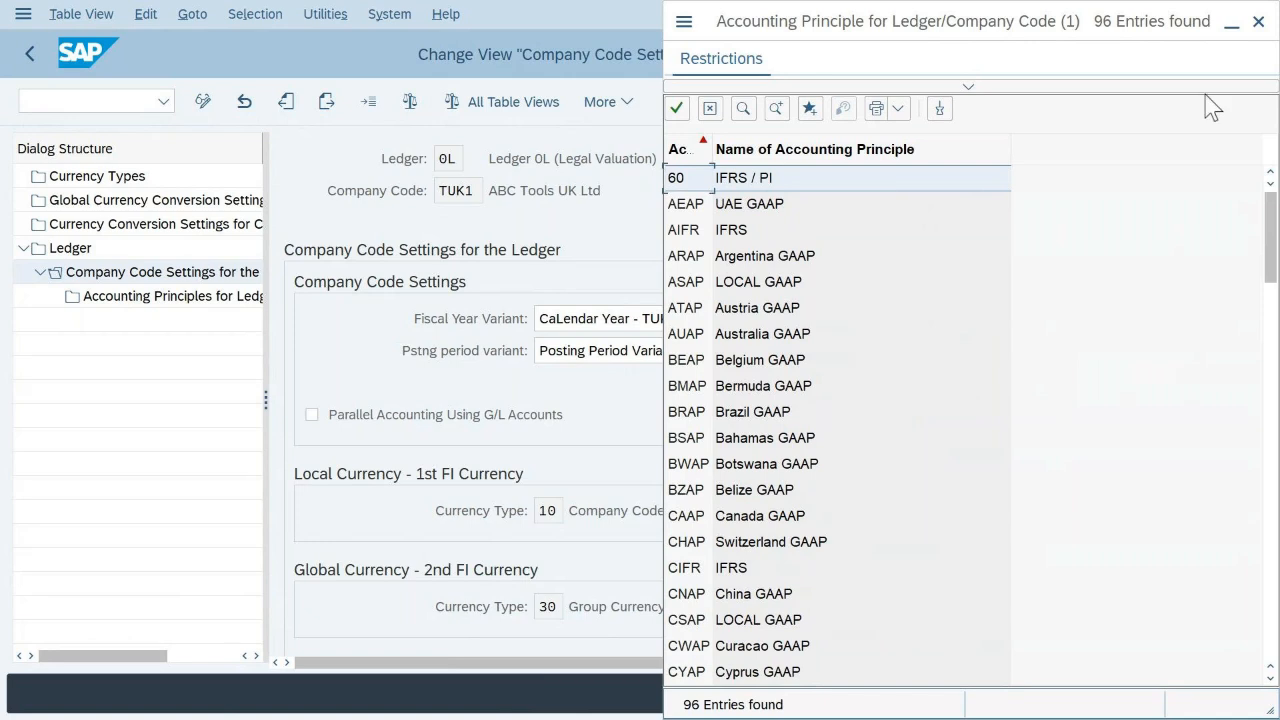
{"action": "left_click", "coordinate": [1258, 22]}
{"action": "type", "text": "GAAP"}
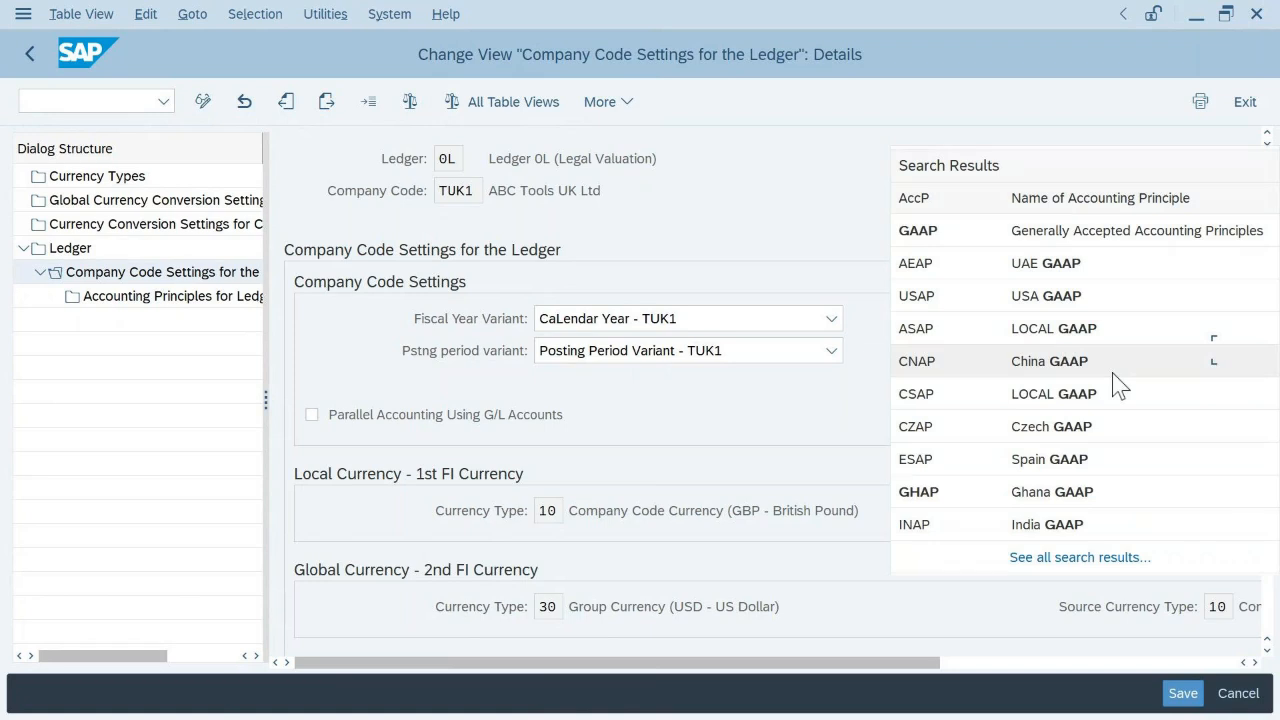
{"action": "left_click", "coordinate": [1005, 237]}
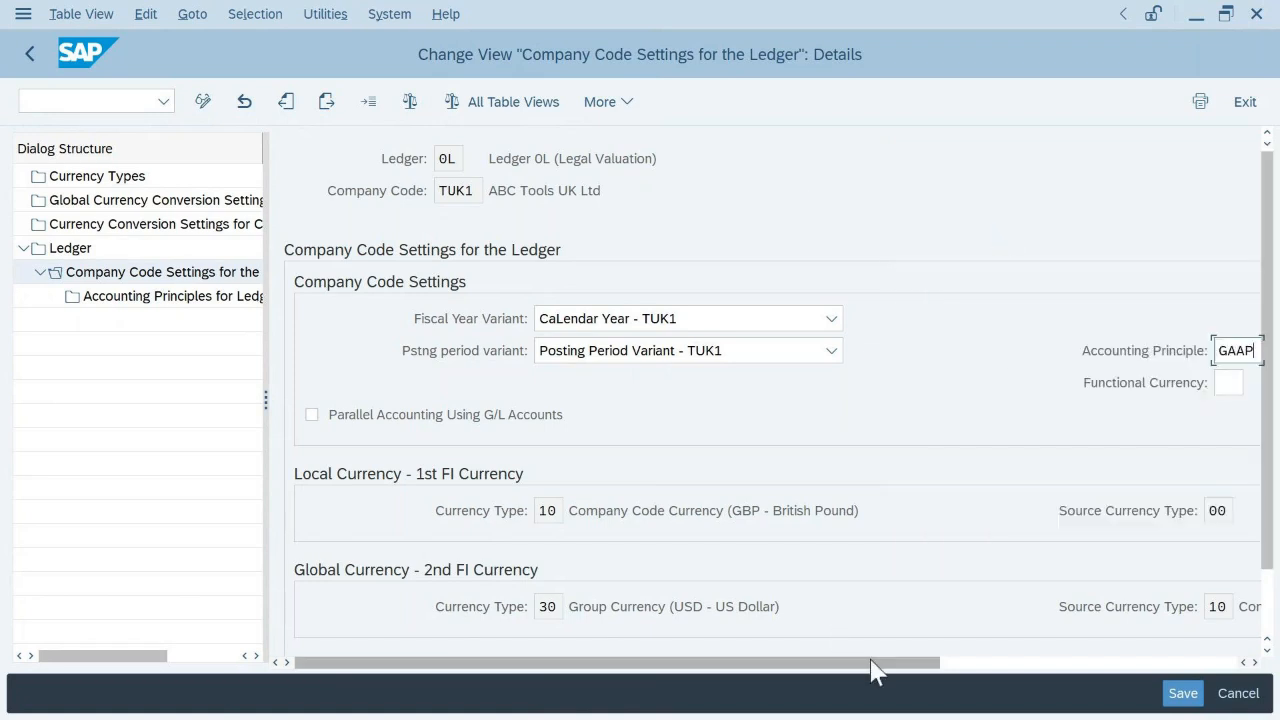
- Set the functional currency of company code TUK1 in ledger 0L to currency type 10
{"action": "left_click_drag", "start_coordinate": [871, 668], "coordinate": [971, 670]}
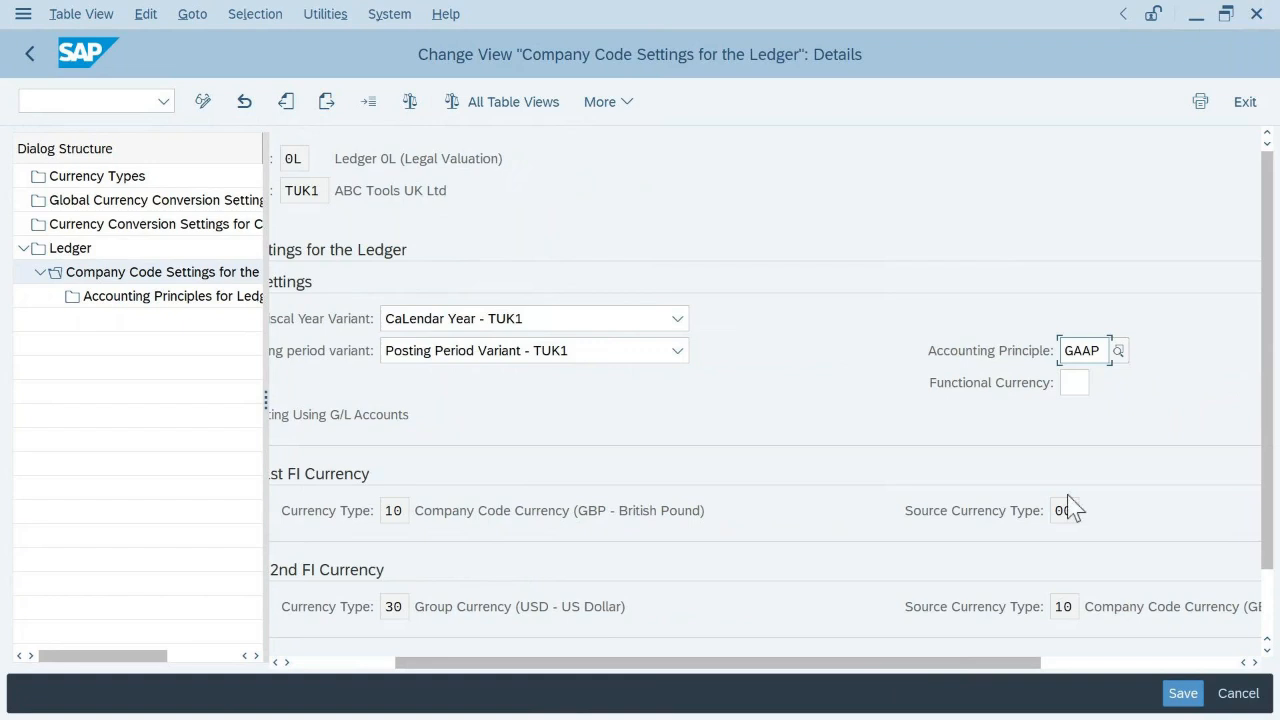
{"action": "left_click", "coordinate": [1078, 385]}
{"action": "type", "text": "10"}
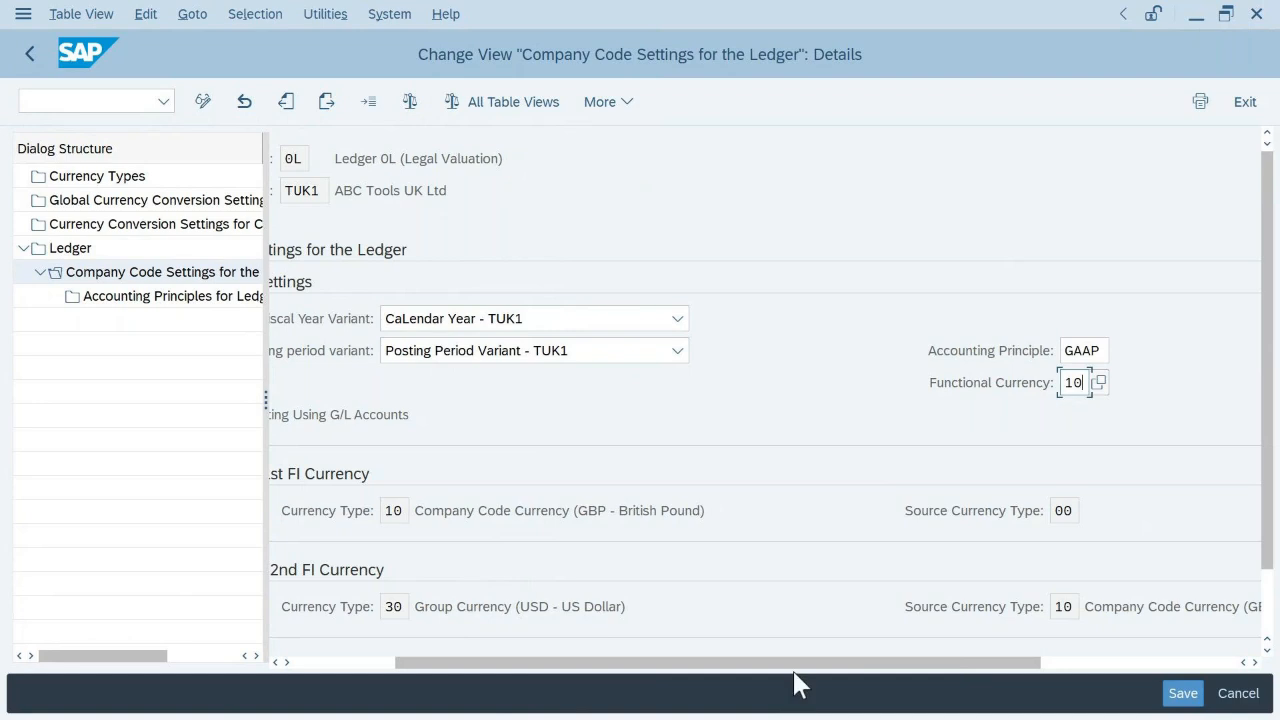
{"action": "left_click_drag", "start_coordinate": [793, 666], "coordinate": [663, 689]}
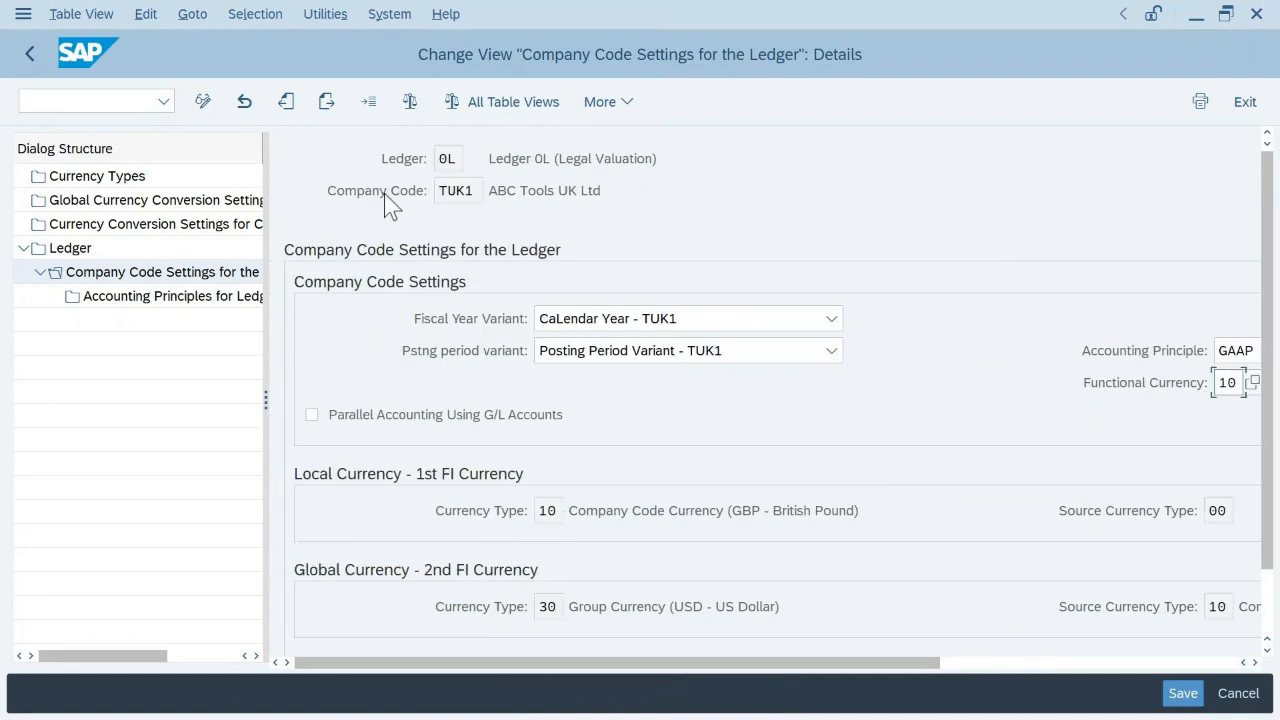
{"action": "left_click_drag", "start_coordinate": [491, 162], "coordinate": [547, 163]}
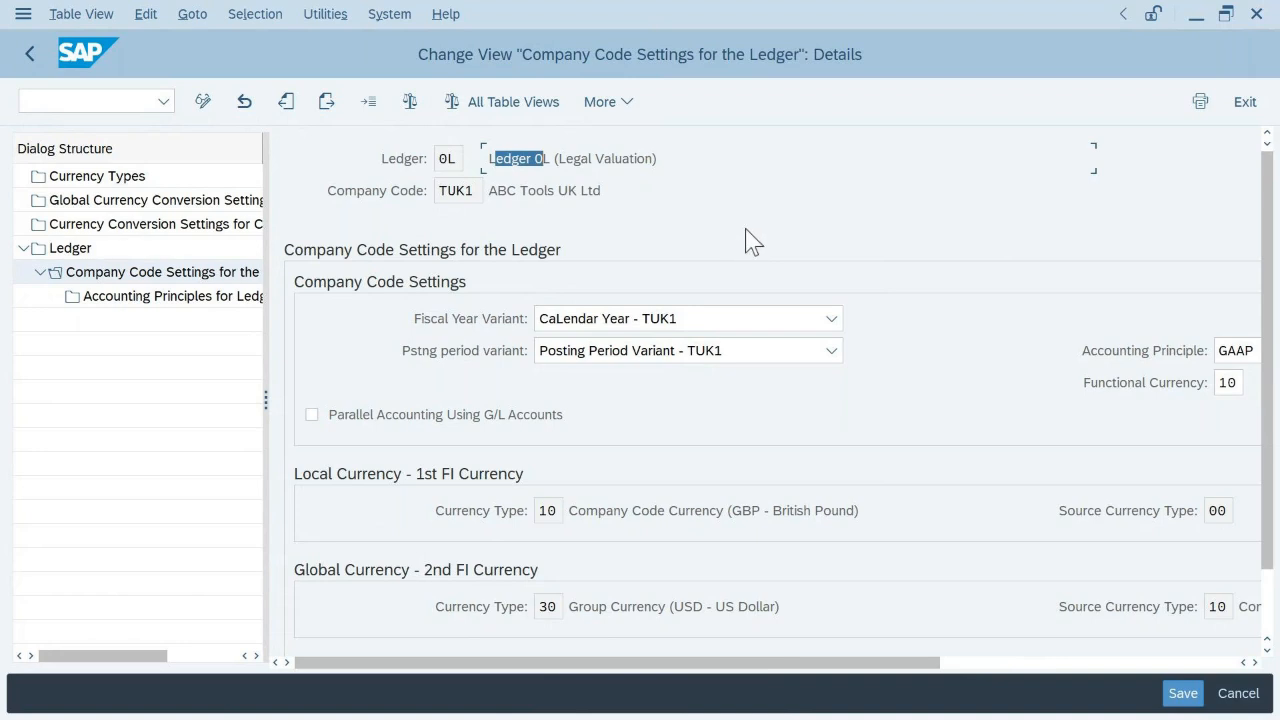
- Save the ledger settings, dismiss the consistency check messages and start creating a new customizing request
{"action": "left_click", "coordinate": [1182, 692]}
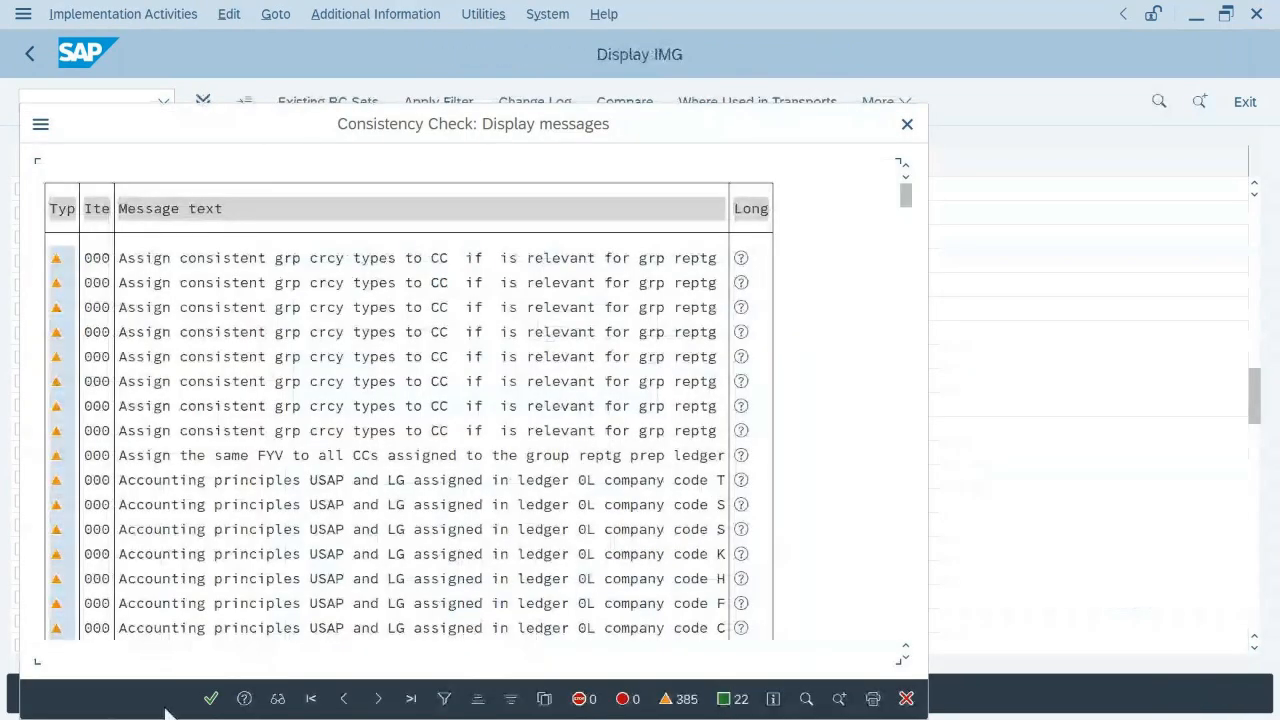
{"action": "left_click", "coordinate": [208, 698]}
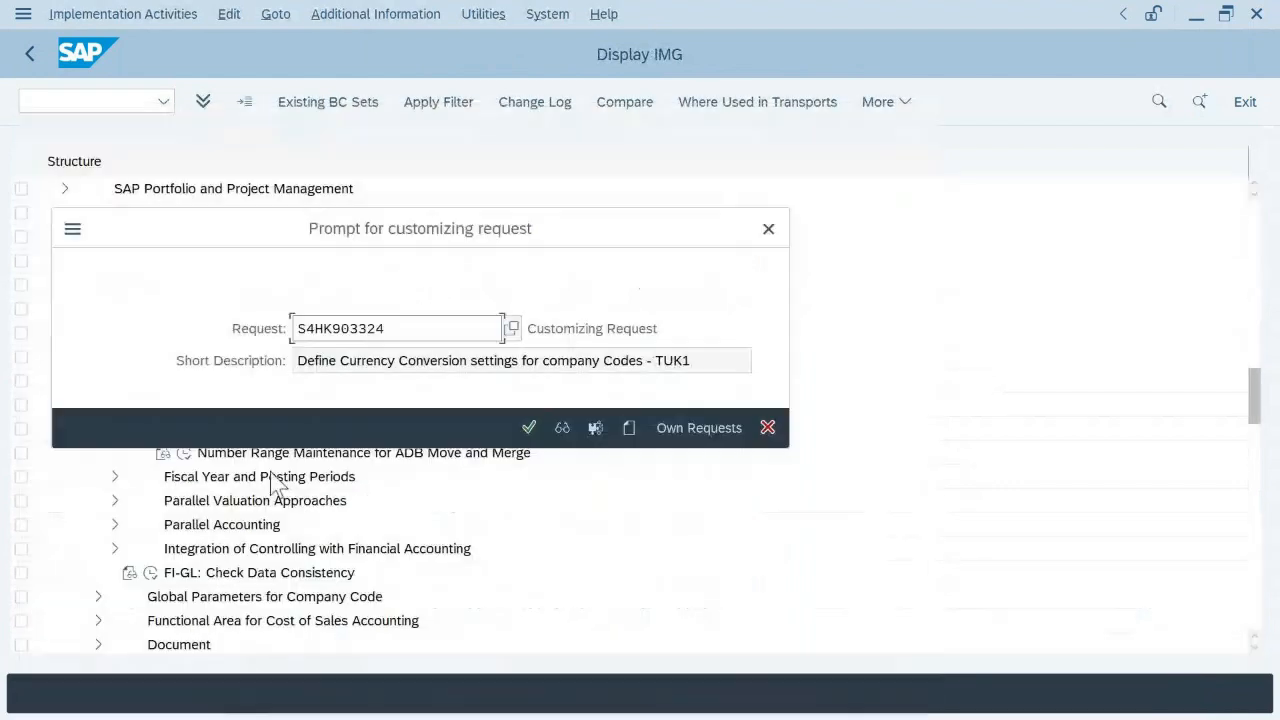
{"action": "left_click", "coordinate": [627, 429]}
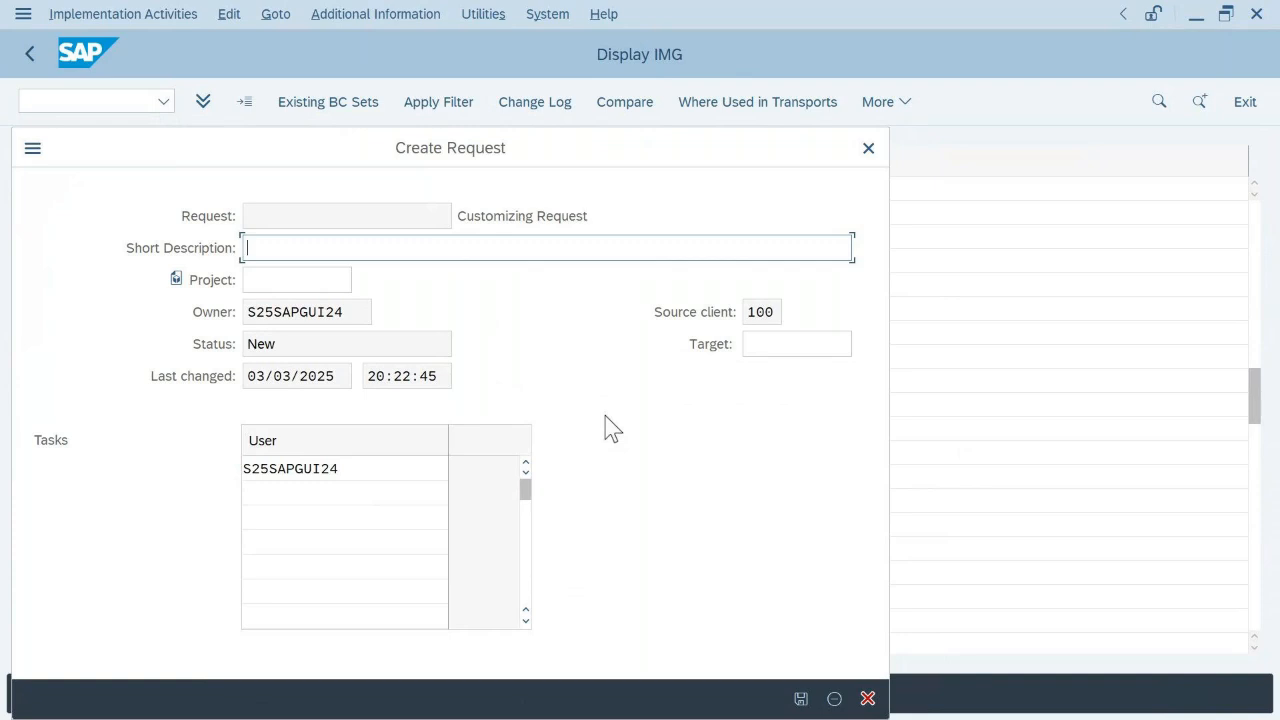
{"action": "left_click_drag", "start_coordinate": [274, 157], "coordinate": [423, 94]}
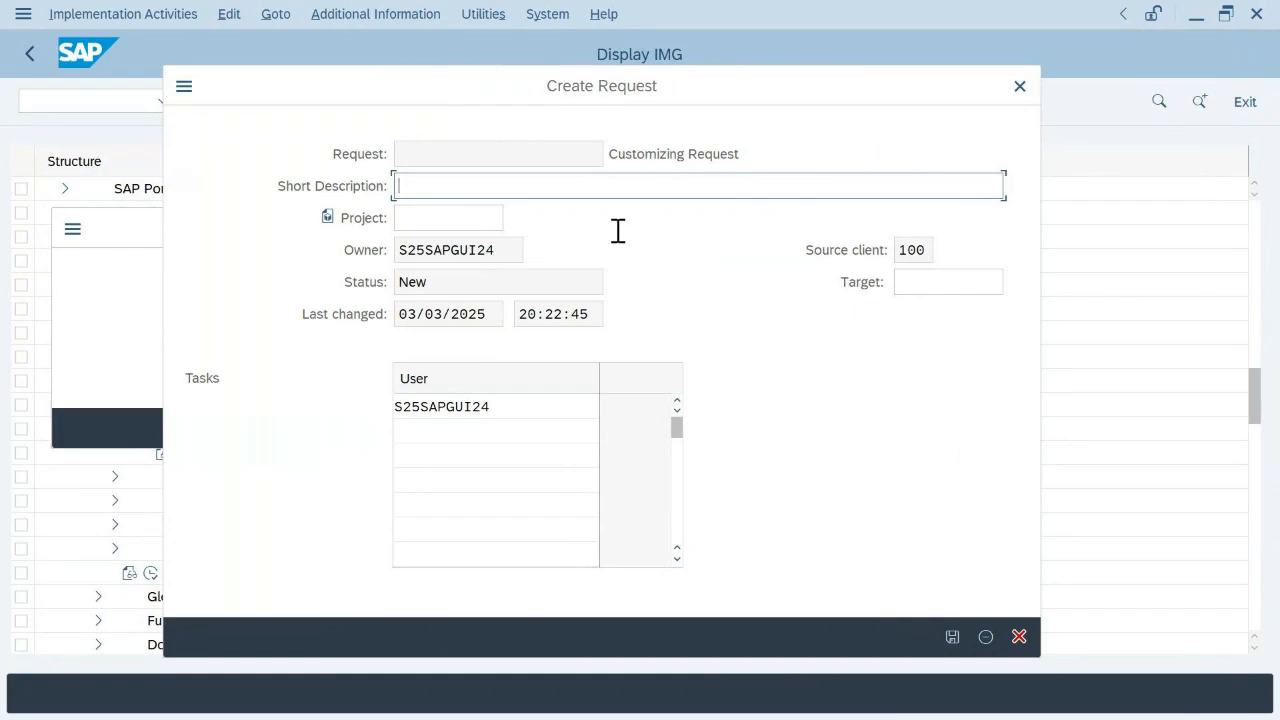
- Switch to the PDF course slides and review the pages on leading ledger, accounting principle, exchange rate and currency conversion configuration
{"action": "key", "text": "alt+Tab"}
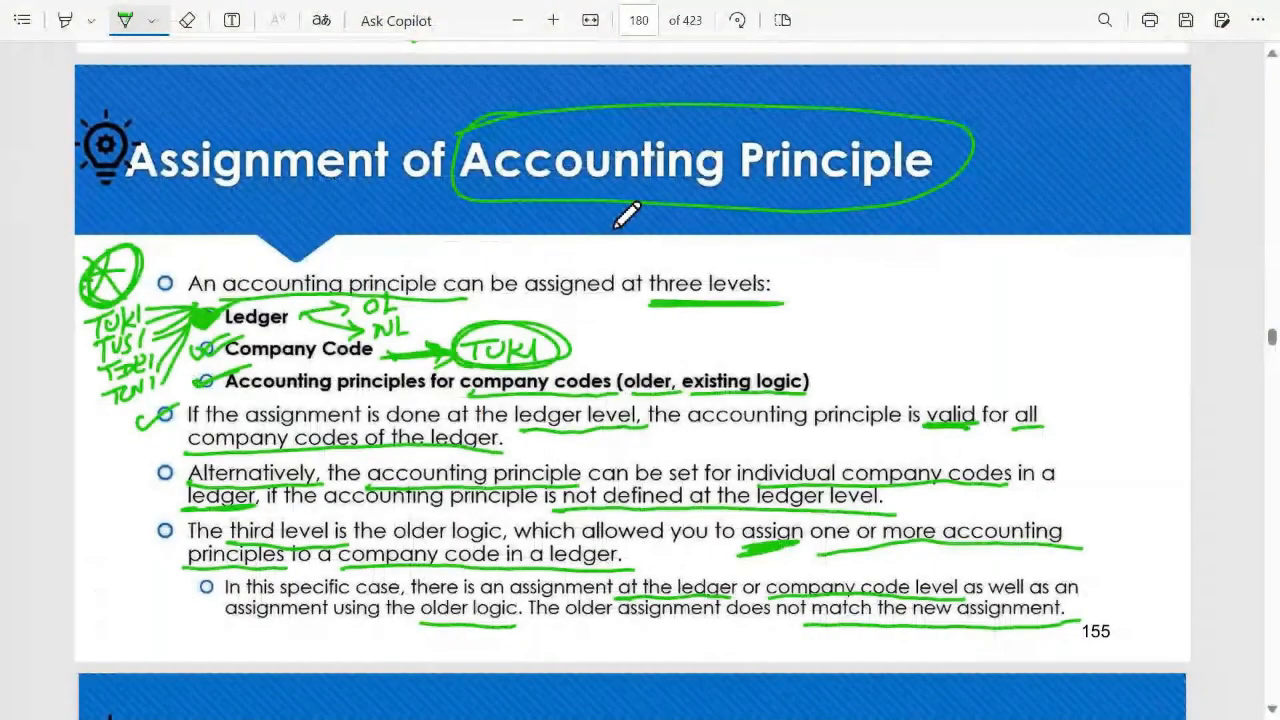
{"action": "scroll", "coordinate": [627, 215], "scroll_direction": "up", "scroll_amount": 4}
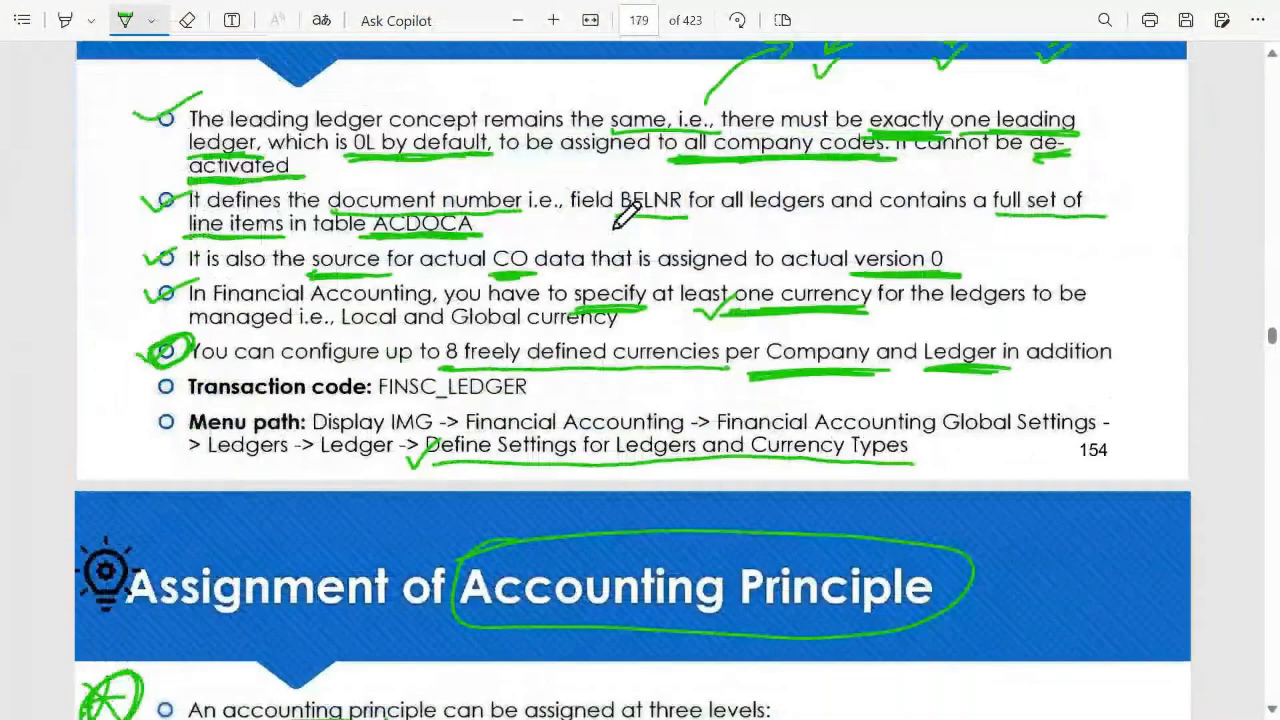
{"action": "scroll", "coordinate": [627, 215], "scroll_direction": "up", "scroll_amount": 2}
{"action": "scroll", "coordinate": [627, 215], "scroll_direction": "down", "scroll_amount": 6}
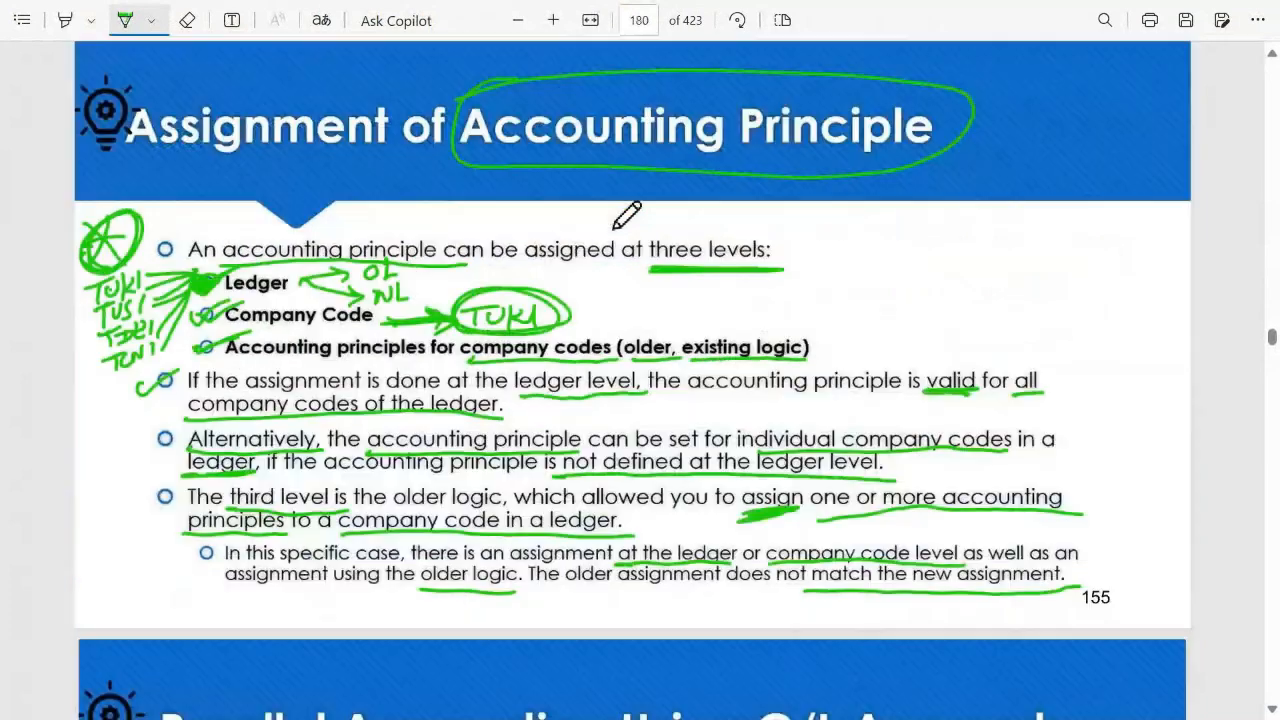
{"action": "scroll", "coordinate": [627, 215], "scroll_direction": "down", "scroll_amount": 3}
{"action": "scroll", "coordinate": [627, 215], "scroll_direction": "up", "scroll_amount": 18}
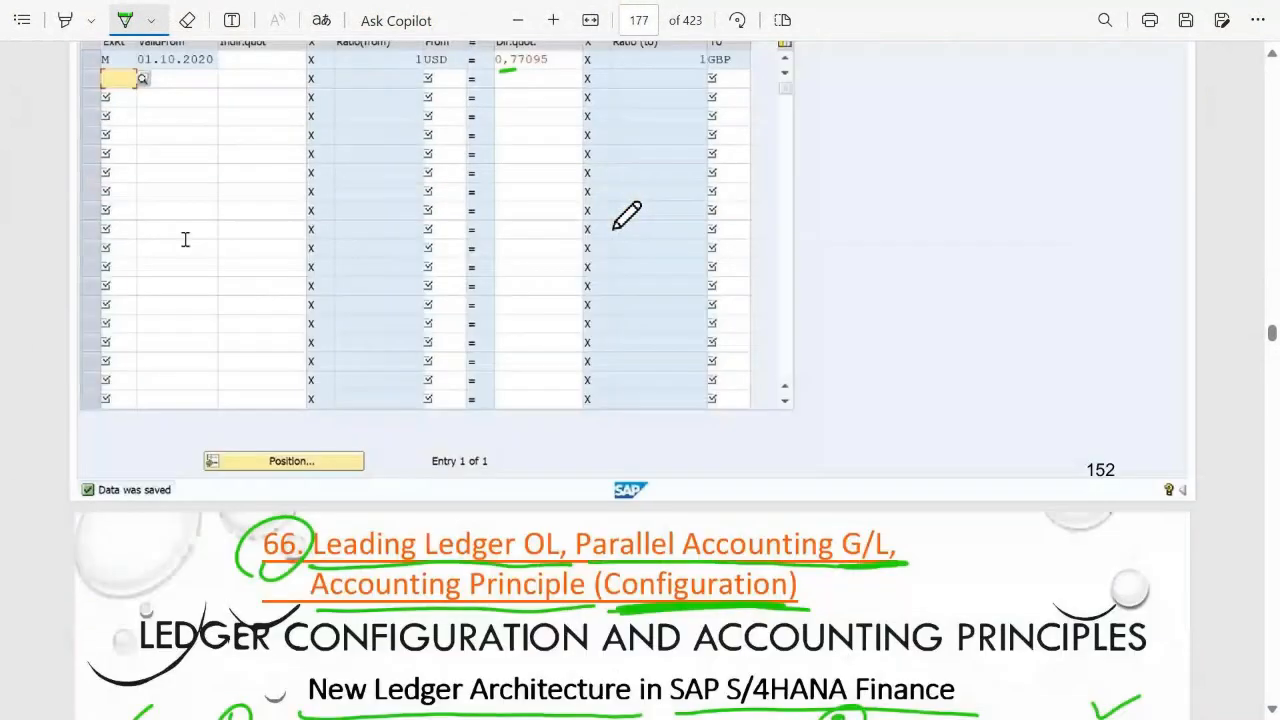
{"action": "scroll", "coordinate": [627, 215], "scroll_direction": "up", "scroll_amount": 6}
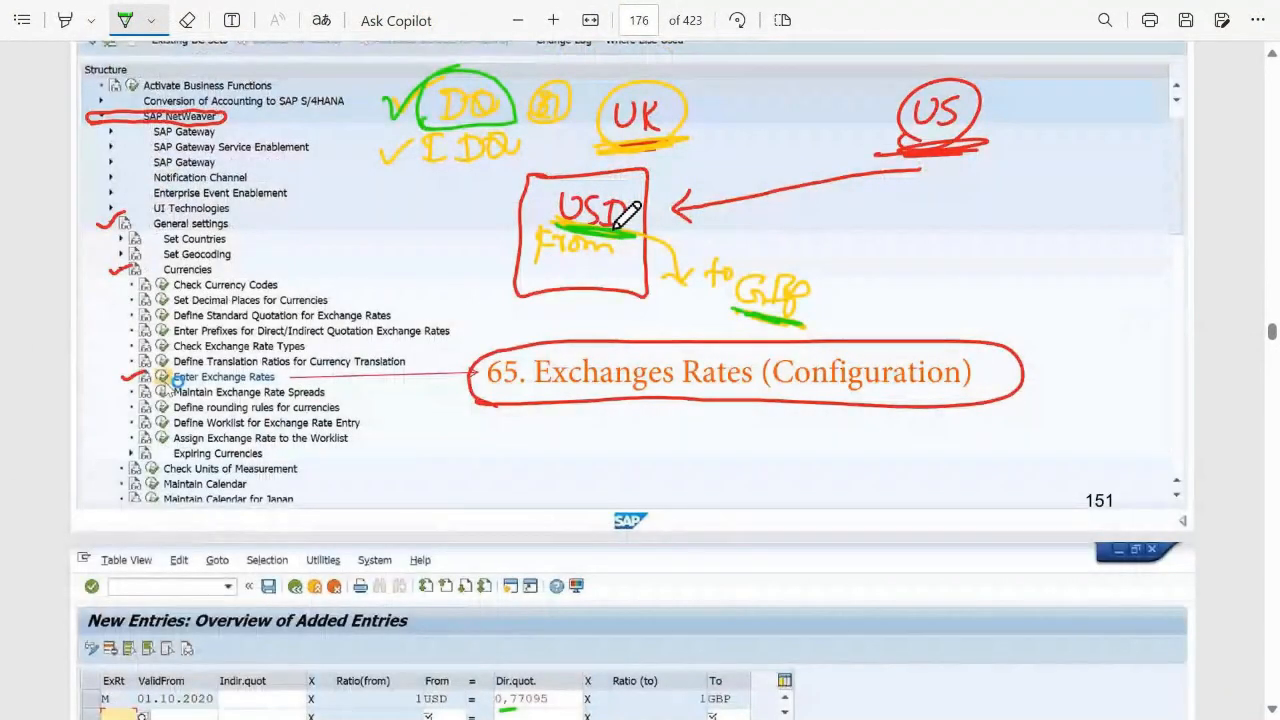
{"action": "scroll", "coordinate": [627, 213], "scroll_direction": "up", "scroll_amount": 1}
{"action": "scroll", "coordinate": [627, 213], "scroll_direction": "up", "scroll_amount": 8}
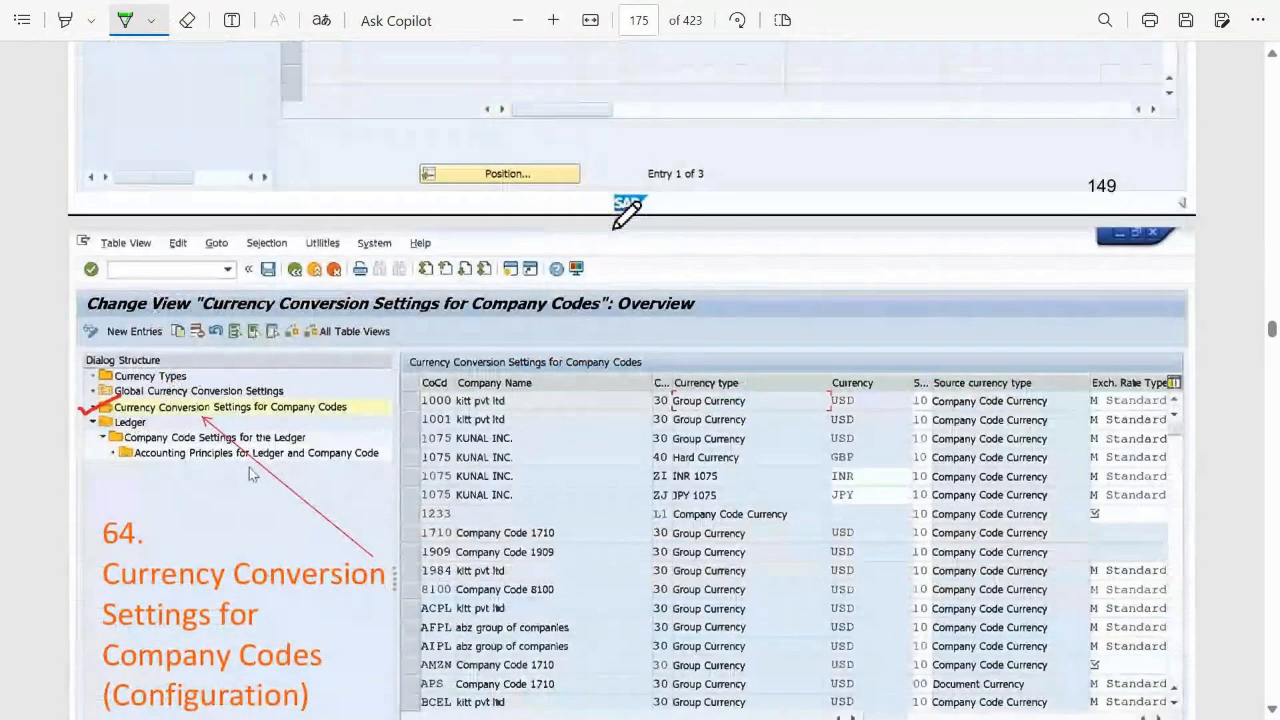
{"action": "scroll", "coordinate": [627, 212], "scroll_direction": "down", "scroll_amount": 1}
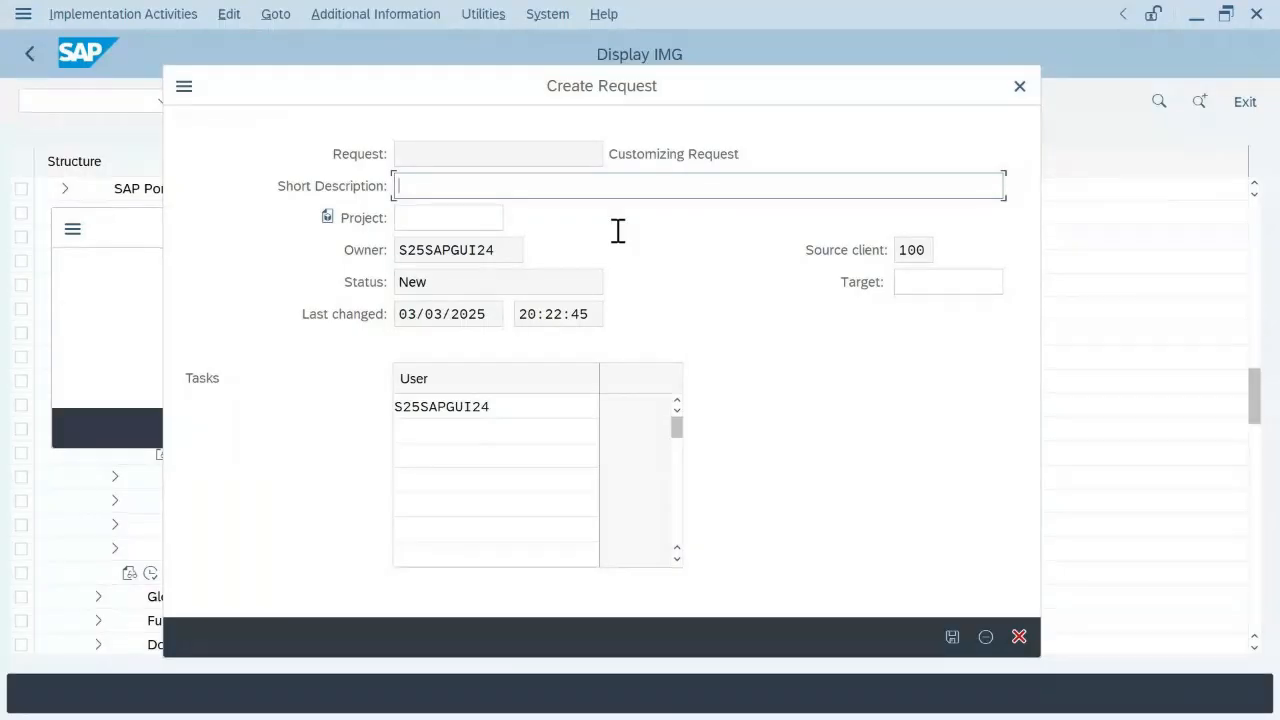
- Create the customizing request with the short description "Company code settings for the Leading Ledger - TUK1" and save the ledger settings to it
{"action": "type", "text": "Company "}
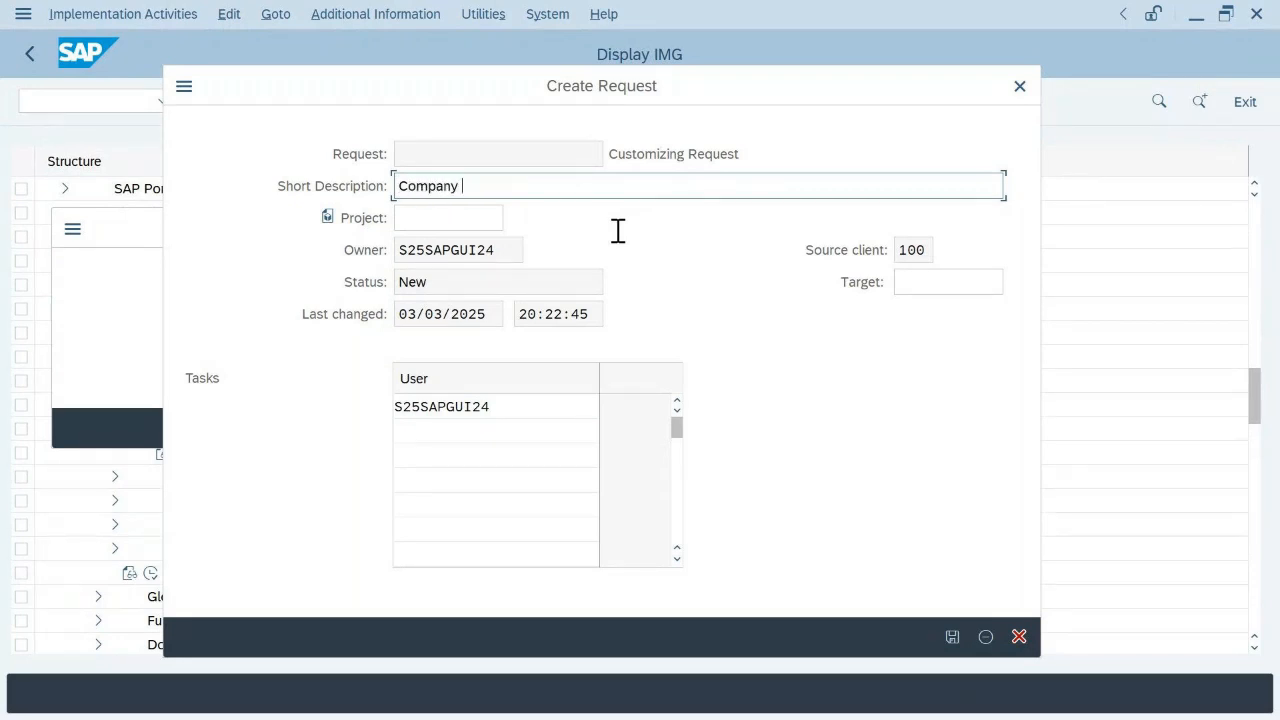
{"action": "type", "text": "code settings for the"}
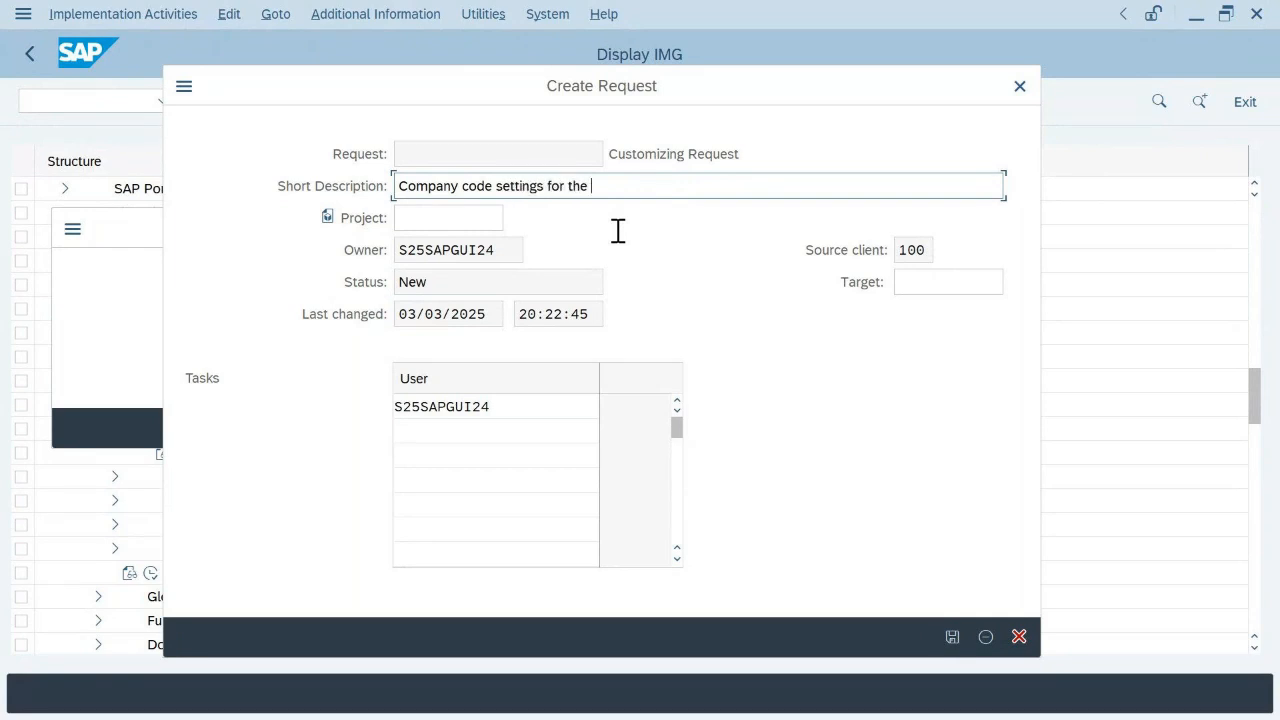
{"action": "type", "text": " Leading Ledger - TUK1"}
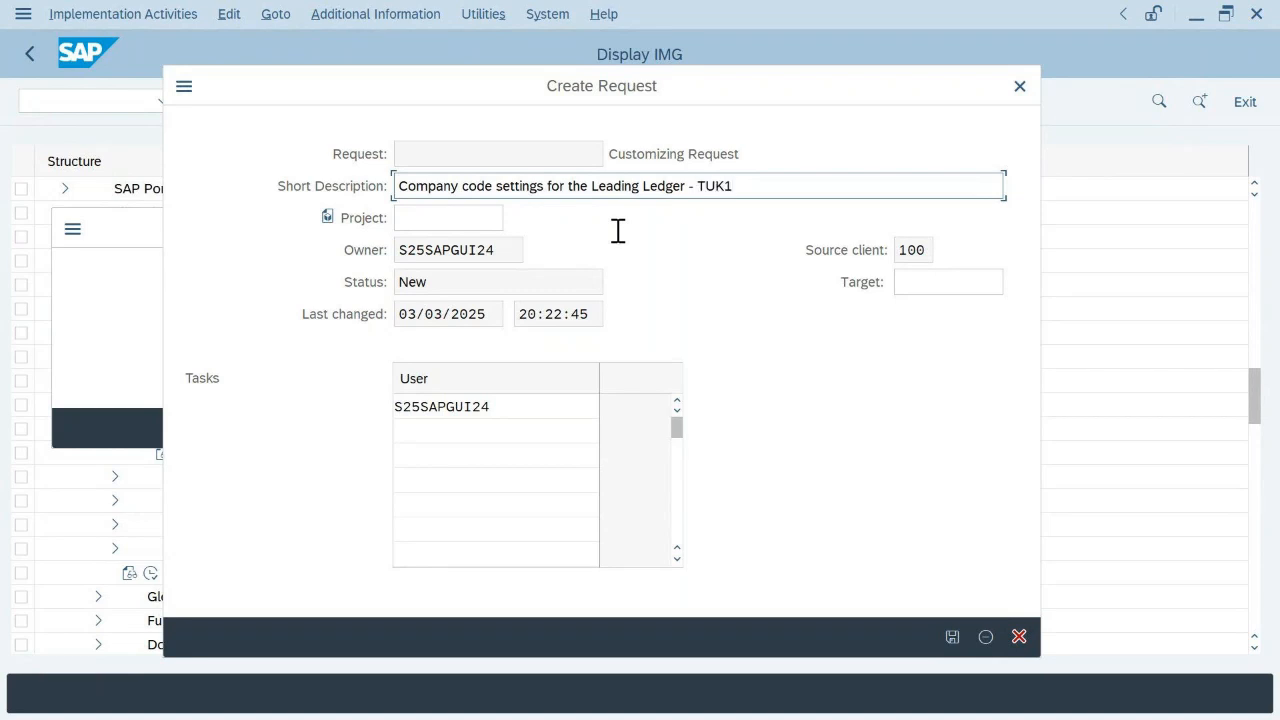
{"action": "left_click", "coordinate": [952, 637]}
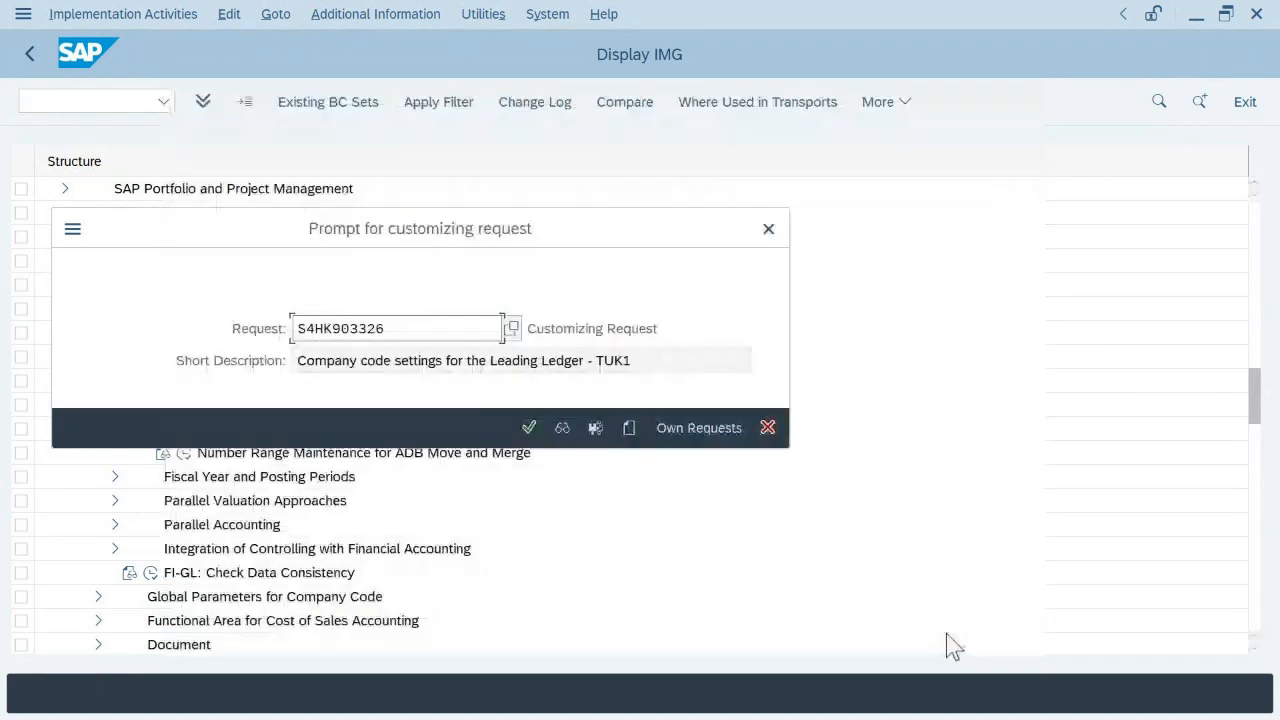
{"action": "left_click", "coordinate": [530, 429]}
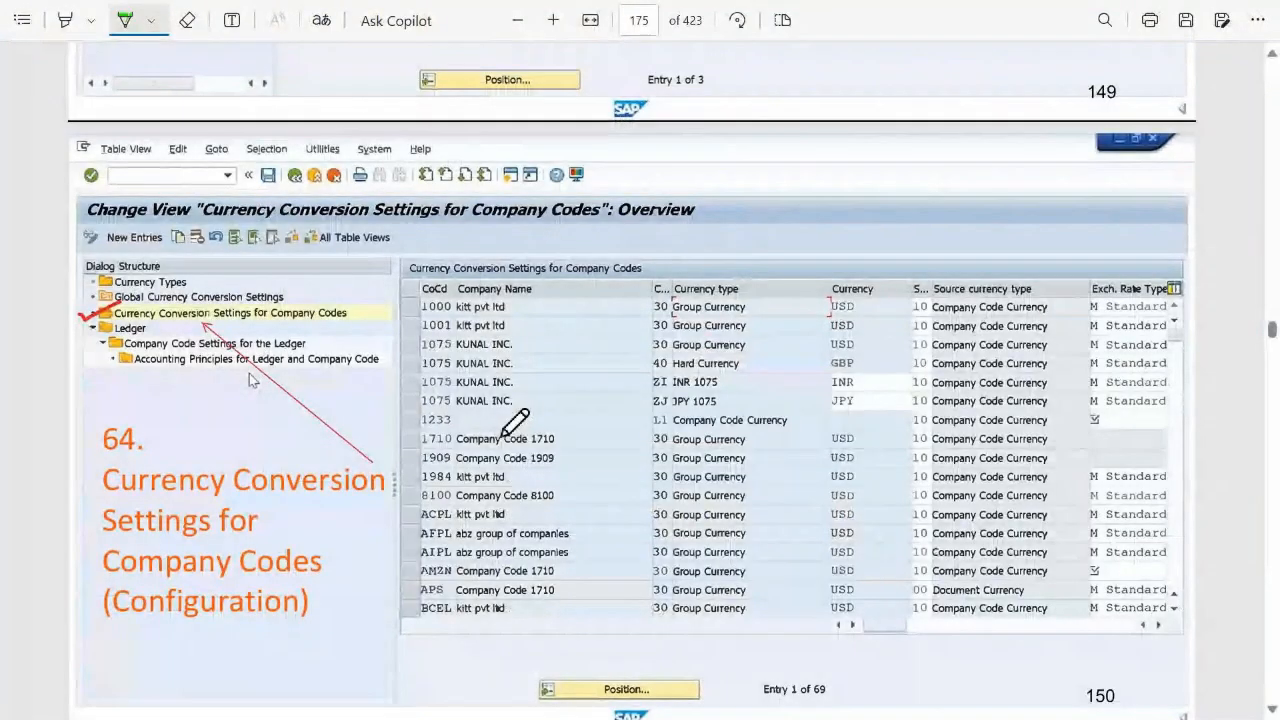
- Switch to the PDF course slides and underline "indicates" and "to do" on the Parallel Accounting Using G/L Accounts slide
{"action": "scroll", "coordinate": [503, 436], "scroll_direction": "down", "scroll_amount": 15}
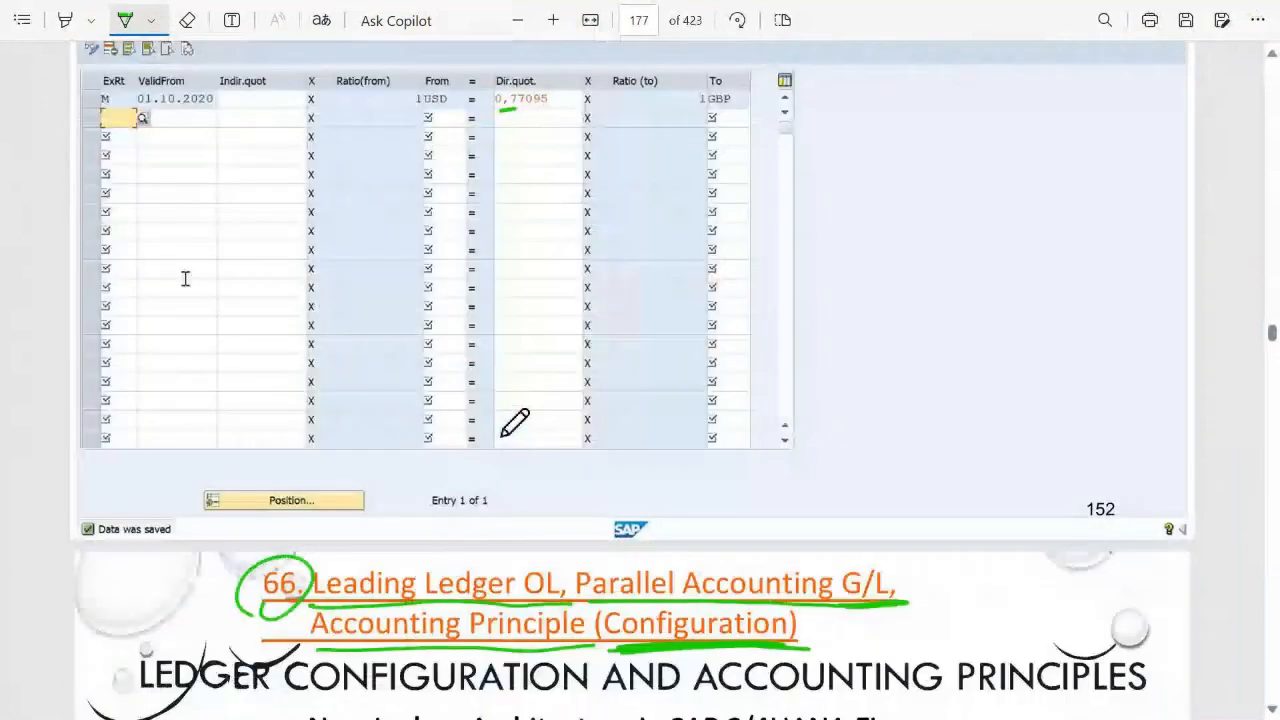
{"action": "scroll", "coordinate": [515, 422], "scroll_direction": "down", "scroll_amount": 12}
{"action": "scroll", "coordinate": [515, 422], "scroll_direction": "down", "scroll_amount": 3}
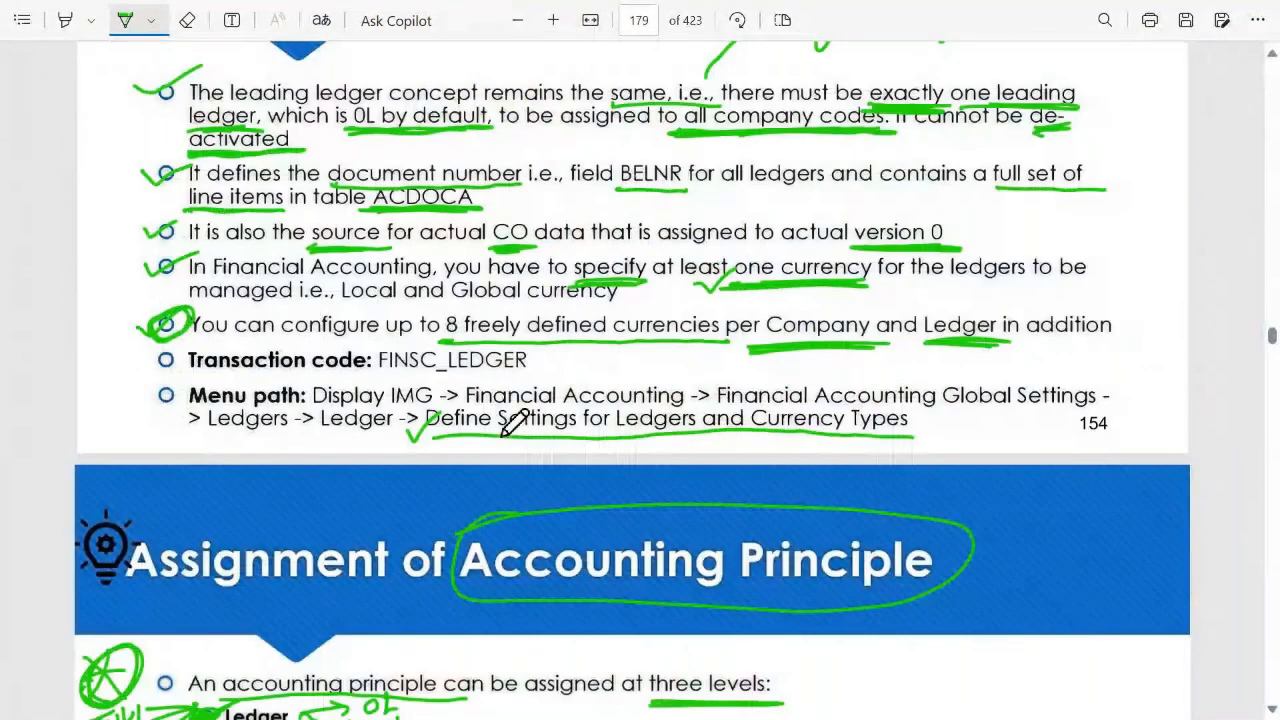
{"action": "scroll", "coordinate": [513, 423], "scroll_direction": "down", "scroll_amount": 10}
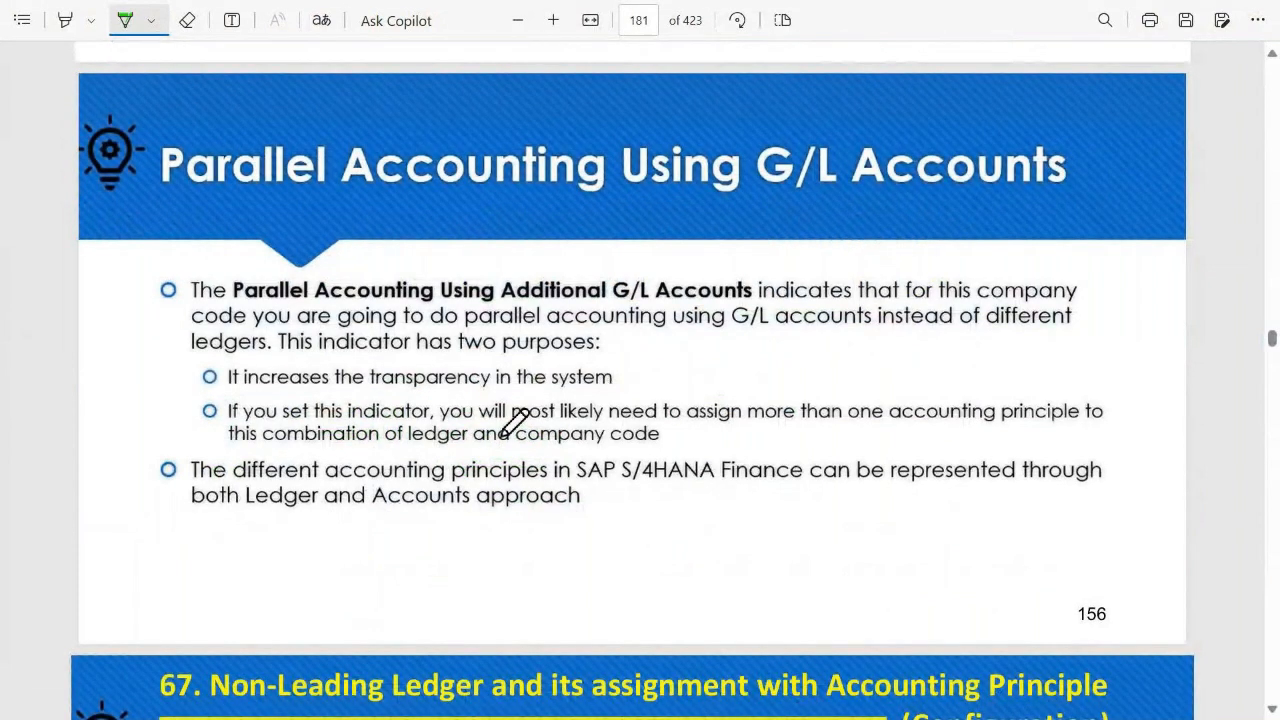
{"action": "left_click_drag", "start_coordinate": [756, 303], "coordinate": [848, 302]}
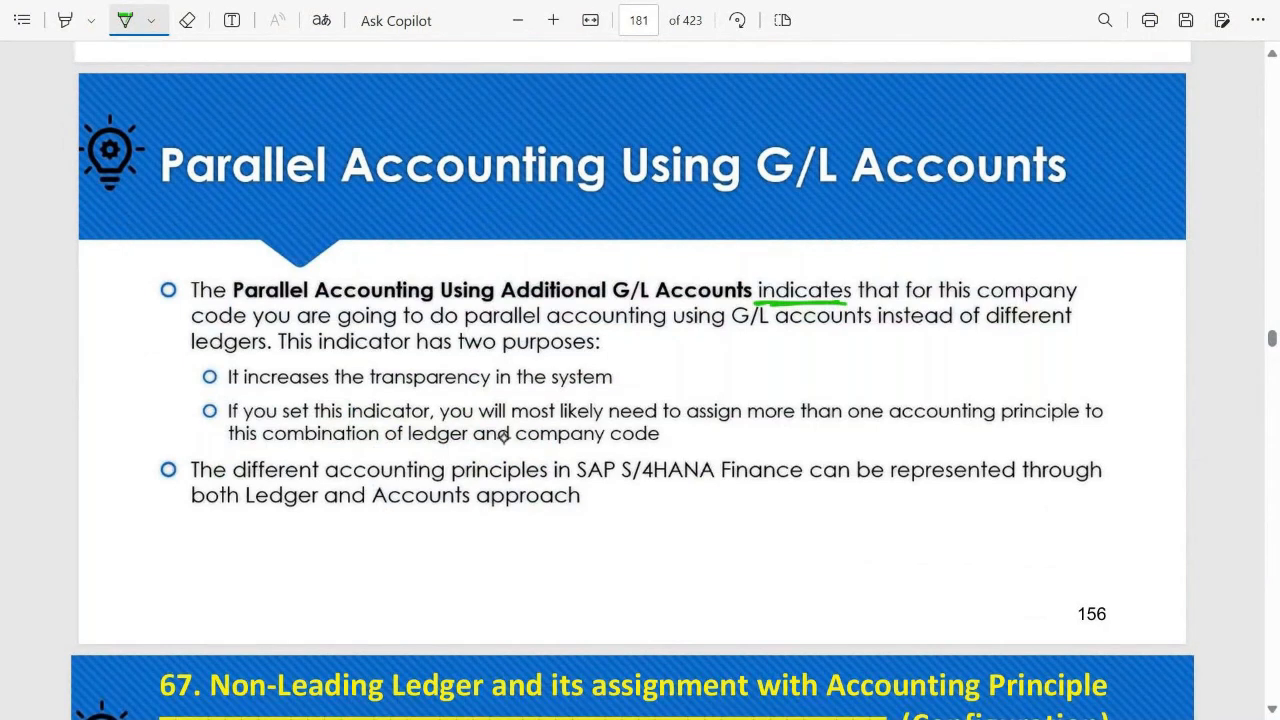
{"action": "left_click_drag", "start_coordinate": [403, 327], "coordinate": [471, 325]}
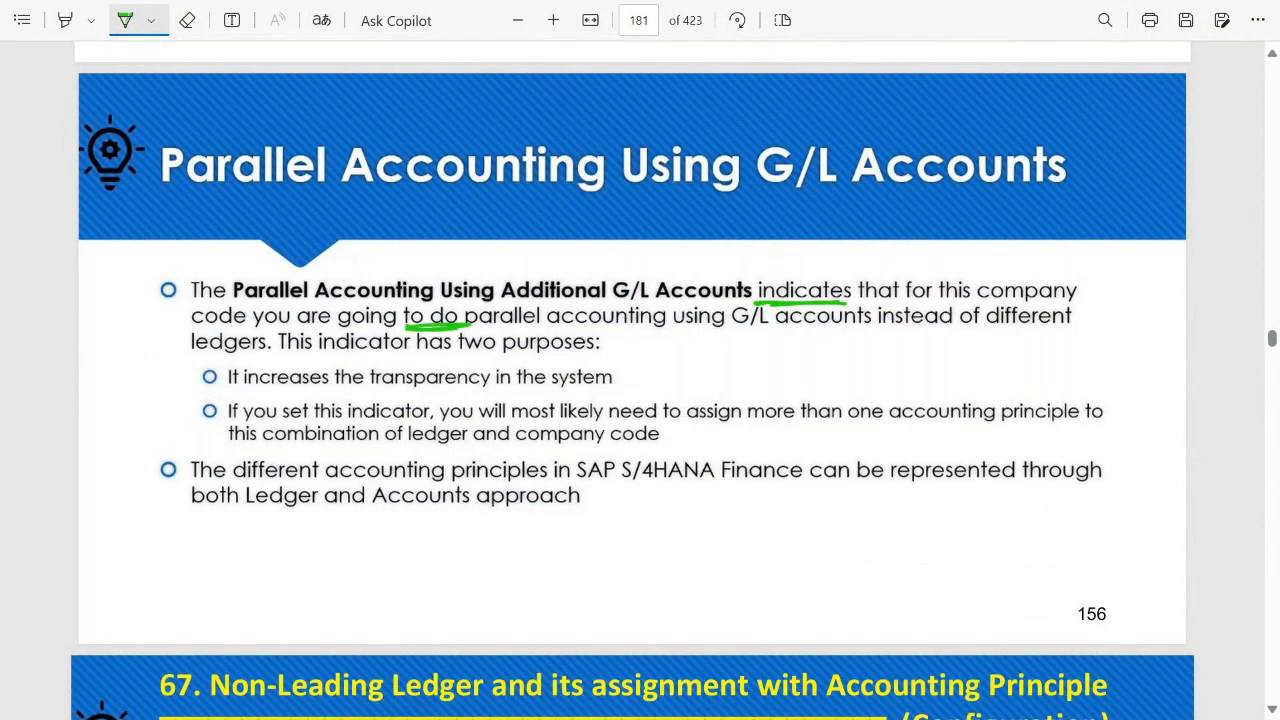
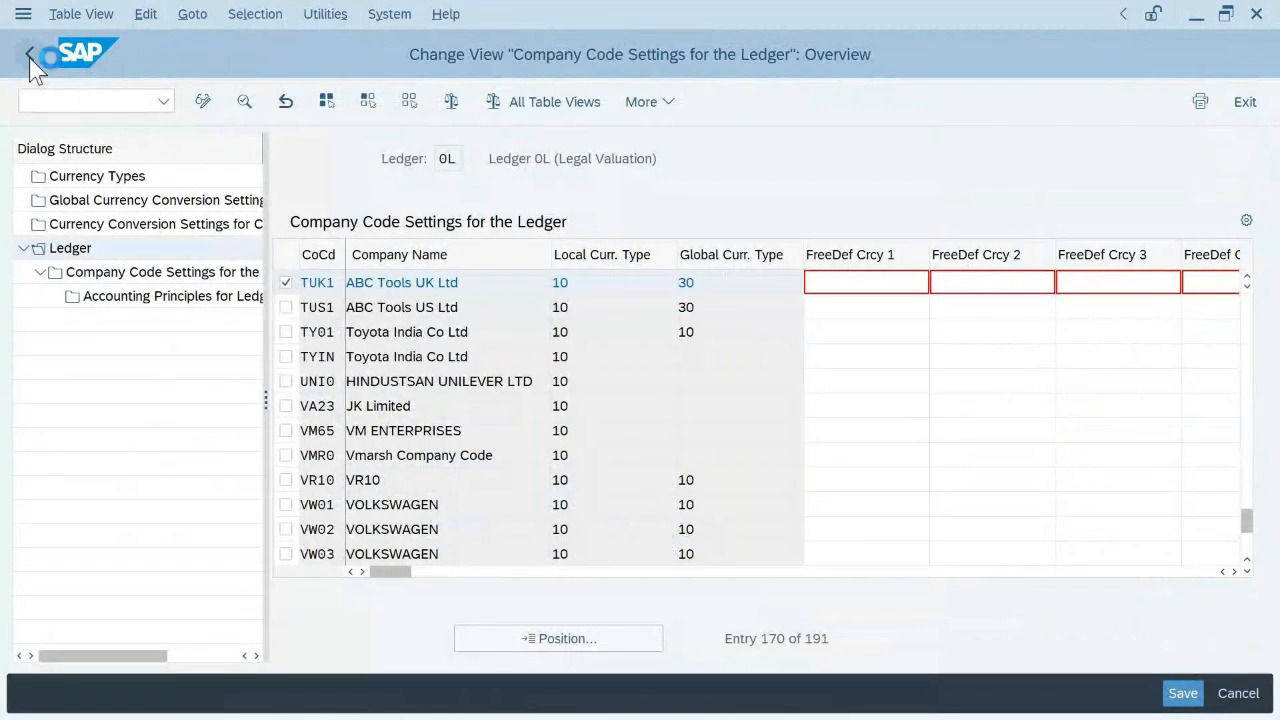
- Leave ledger 0L's company code settings in SAP and reopen the IMG activity Define Settings for Ledgers and Currency Types
{"action": "left_click", "coordinate": [29, 55]}
{"action": "left_click", "coordinate": [29, 55]}
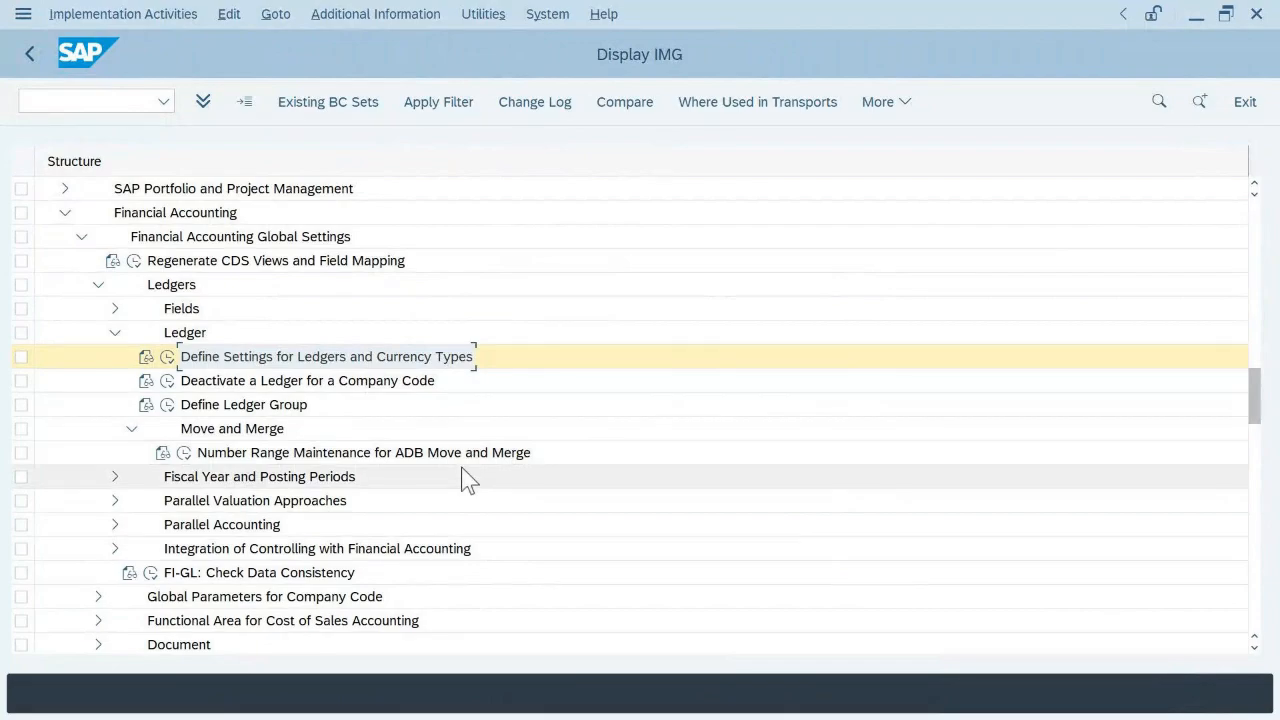
{"action": "key", "text": "alt+Tab"}
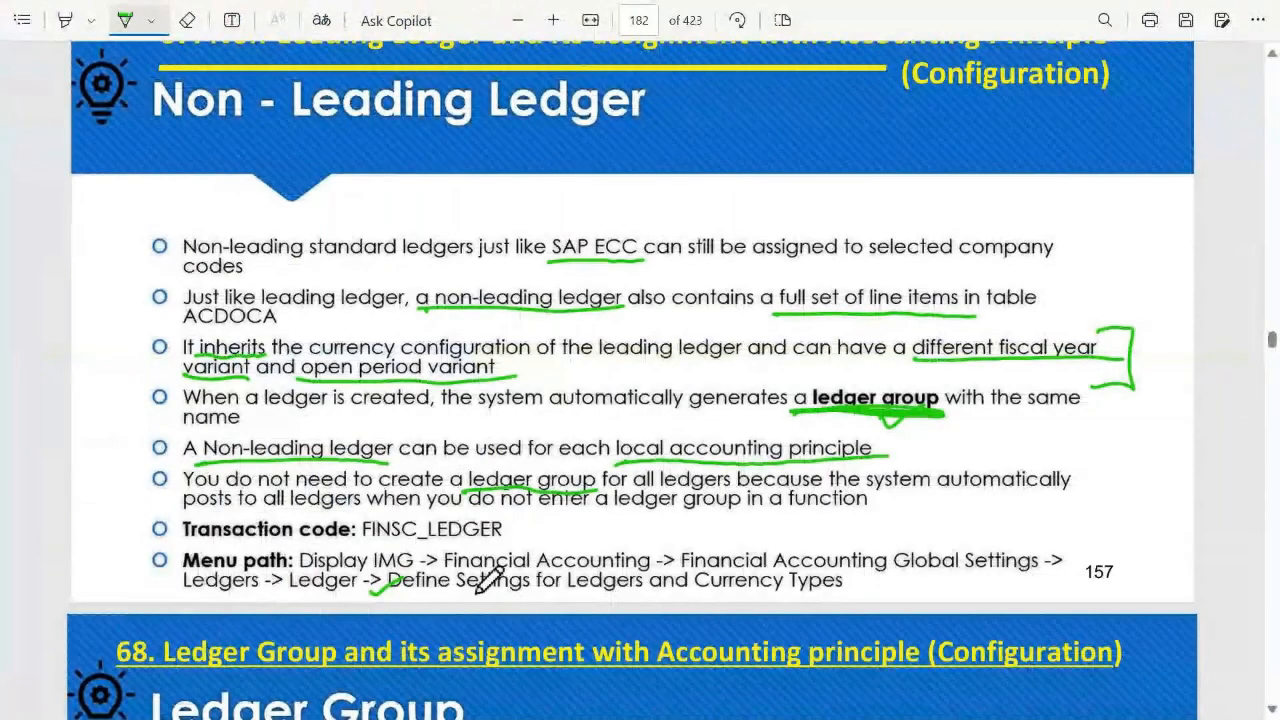
{"action": "key", "text": "alt+Tab"}
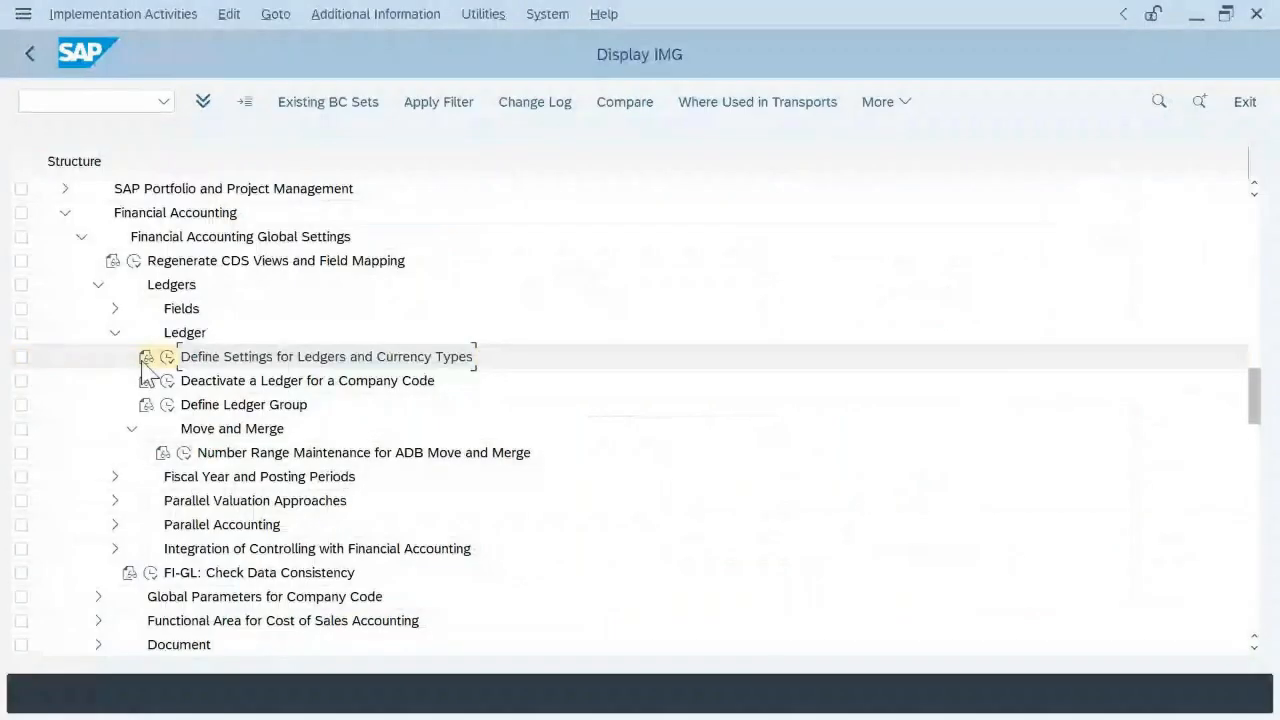
{"action": "left_click", "coordinate": [167, 357]}
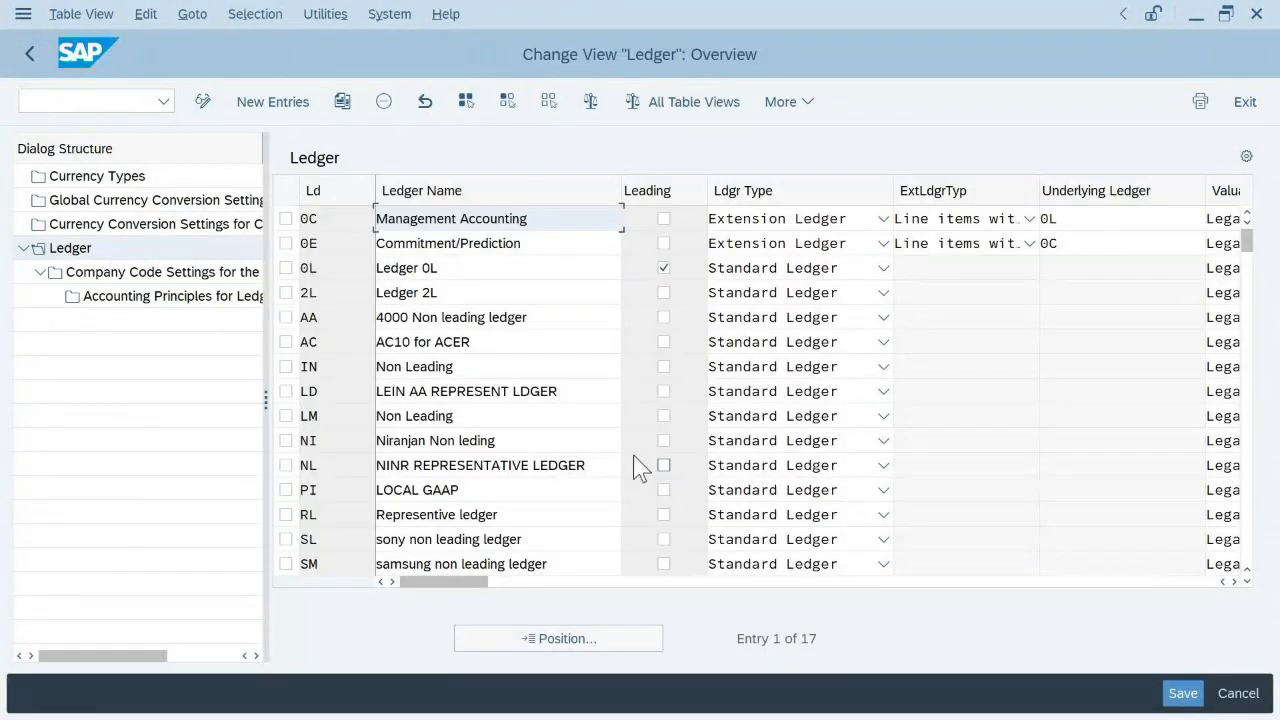
{"action": "left_click", "coordinate": [338, 272]}
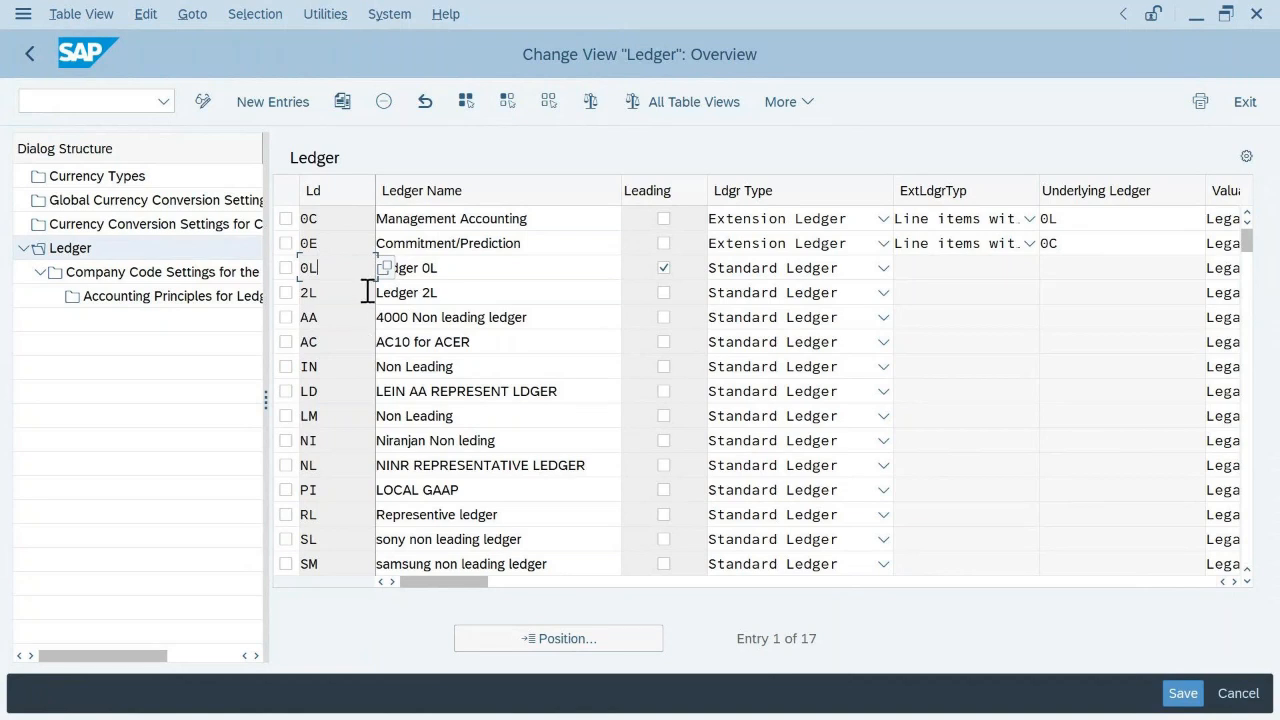
- Add a new ledger entry Z1 with the name "Non-Leading Ledger - TUK1"
{"action": "left_click", "coordinate": [270, 104]}
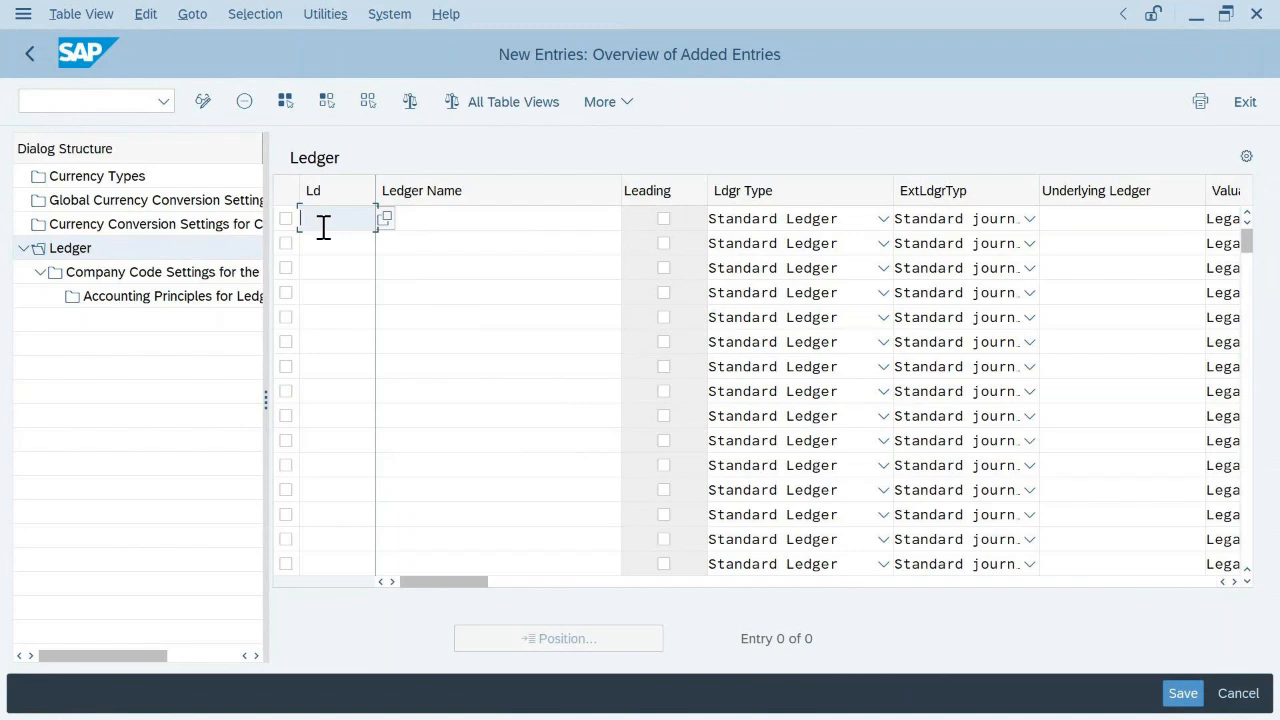
{"action": "type", "text": "Z1"}
{"action": "key", "text": "Tab"}
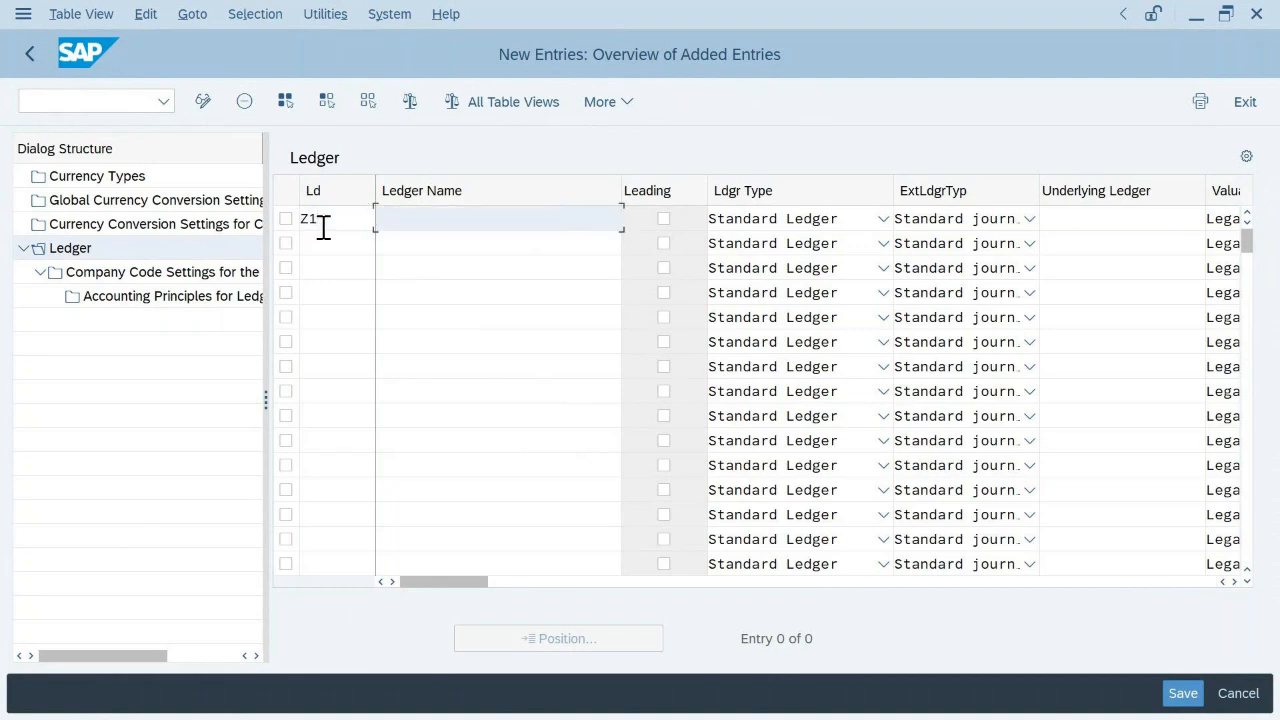
{"action": "type", "text": "nON-"}
{"action": "key", "text": "BackSpace"}
{"action": "key", "text": "BackSpace"}
{"action": "key", "text": "BackSpace"}
{"action": "key", "text": "BackSpace"}
{"action": "type", "text": "Non-Leading Ledger"}
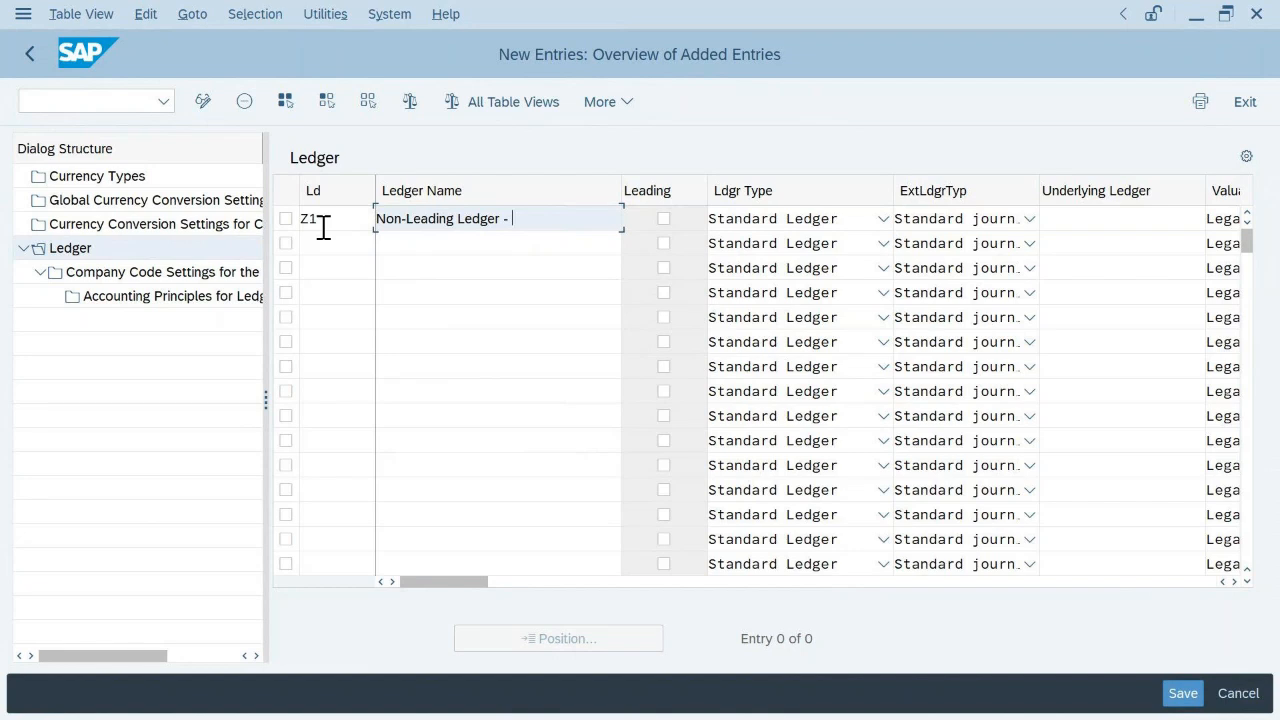
{"action": "type", "text": "- TUK1"}
- Check the ledger type, extension ledger type and valuation options of ledger Z1, keep it as a Standard Ledger and validate the entry
{"action": "left_click", "coordinate": [884, 219]}
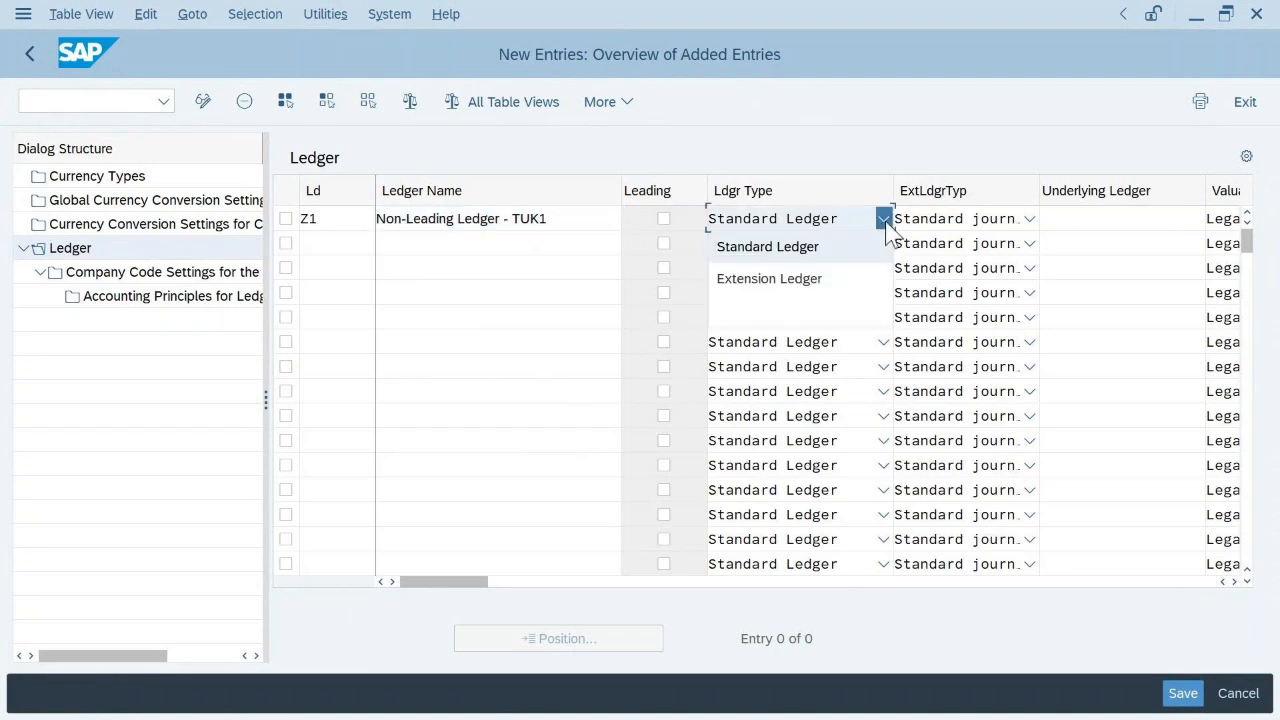
{"action": "left_click", "coordinate": [885, 220]}
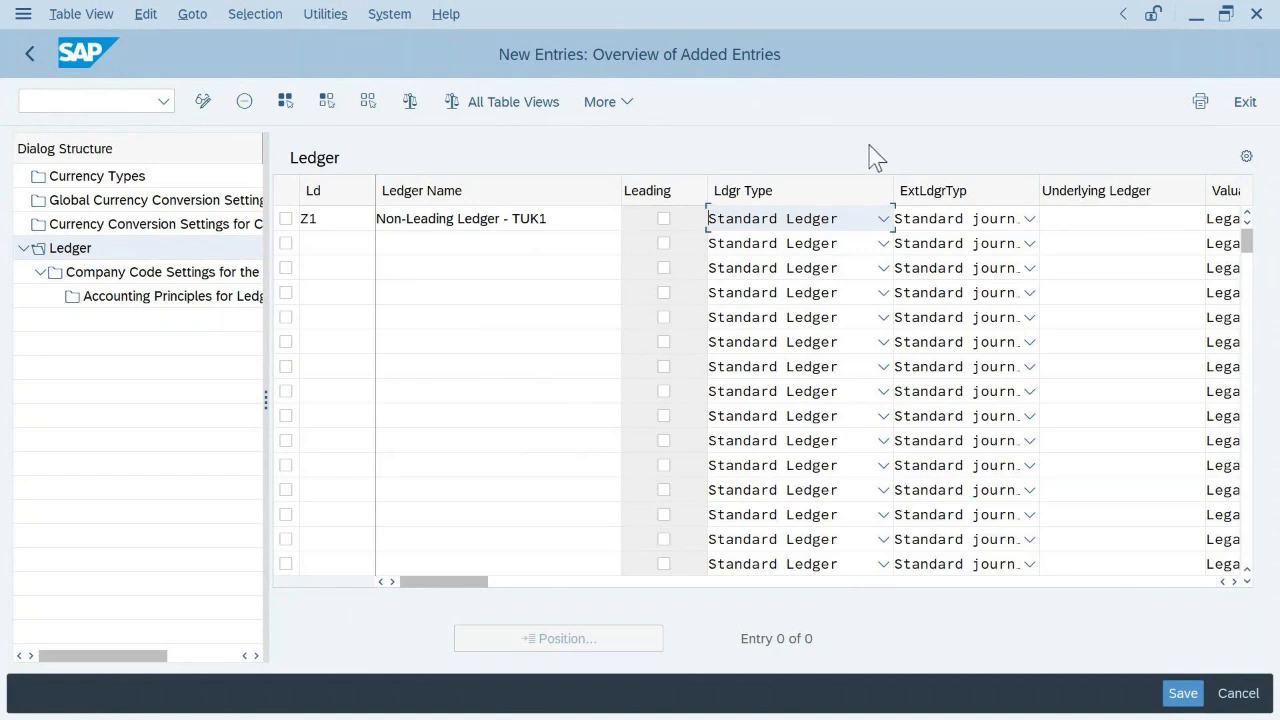
{"action": "left_click", "coordinate": [1029, 218]}
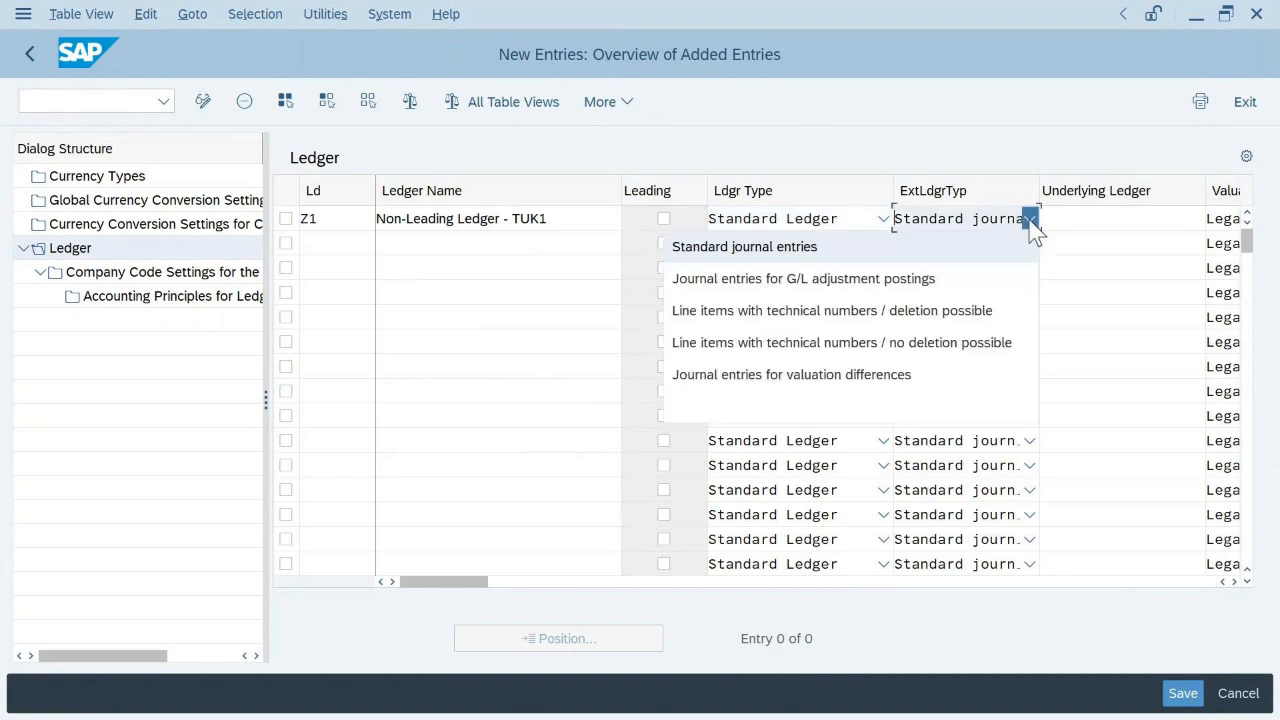
{"action": "left_click", "coordinate": [1030, 219]}
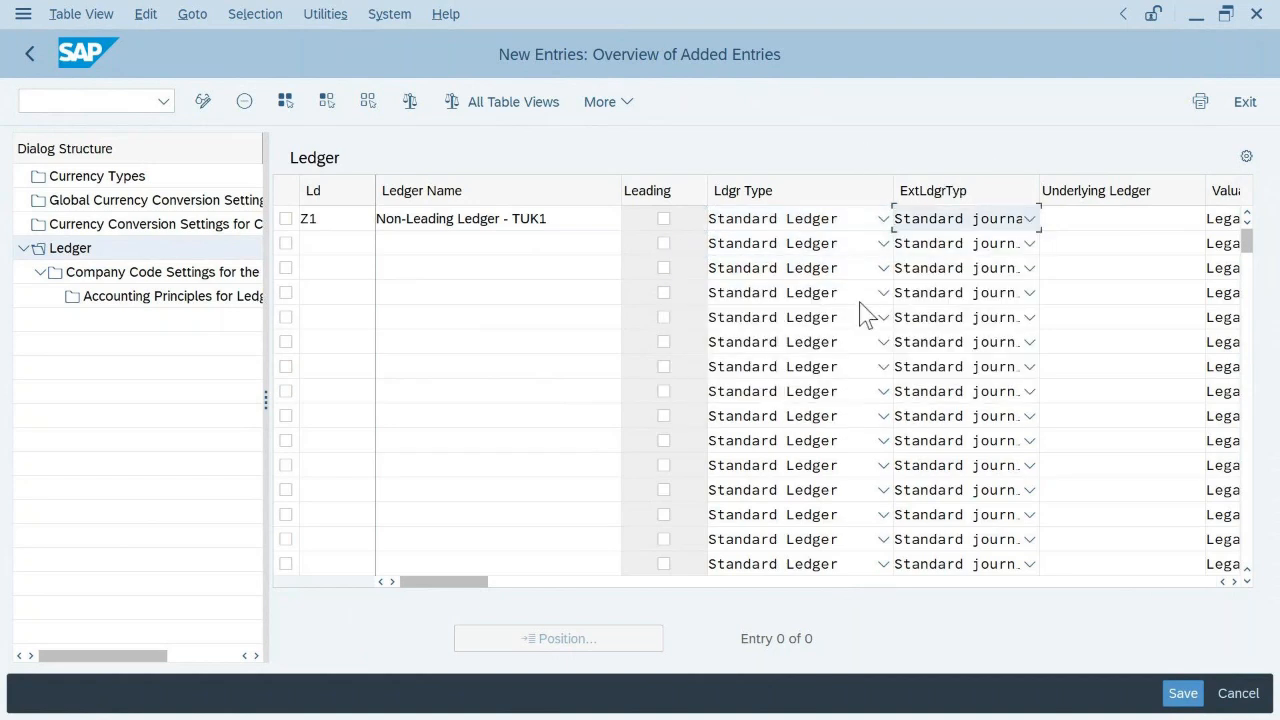
{"action": "left_click_drag", "start_coordinate": [458, 584], "coordinate": [634, 611]}
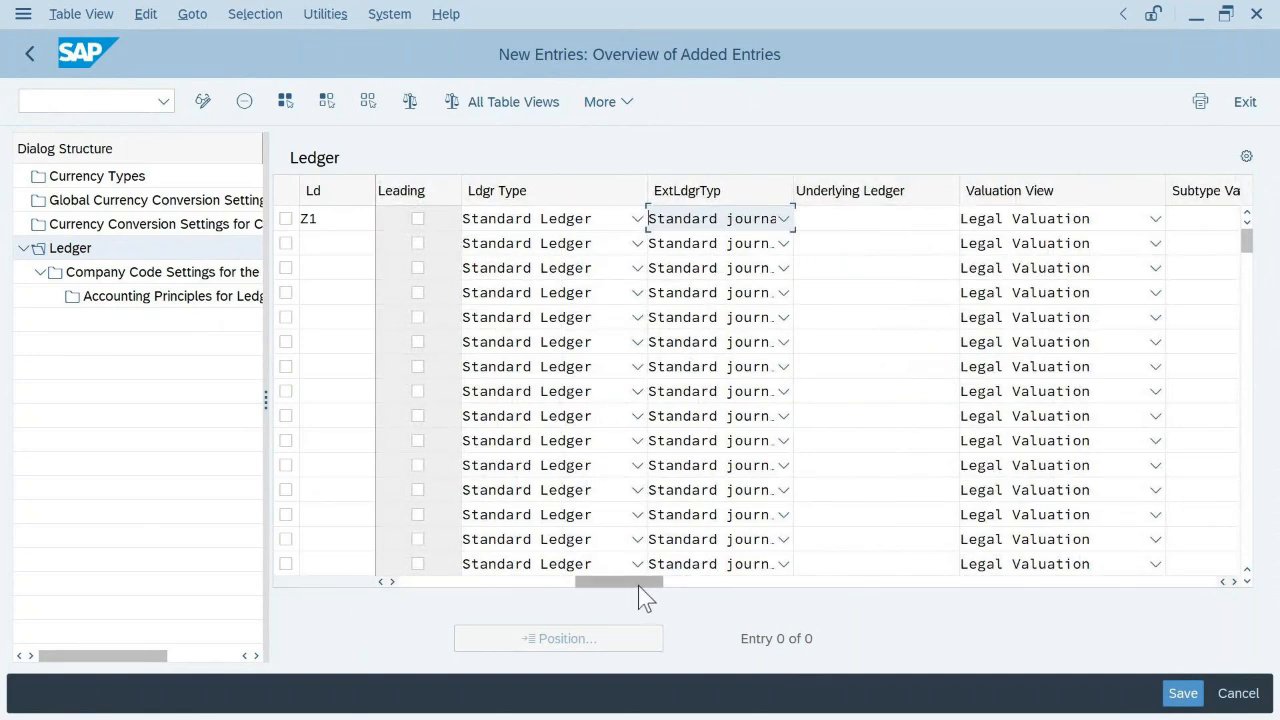
{"action": "left_click_drag", "start_coordinate": [638, 585], "coordinate": [445, 625]}
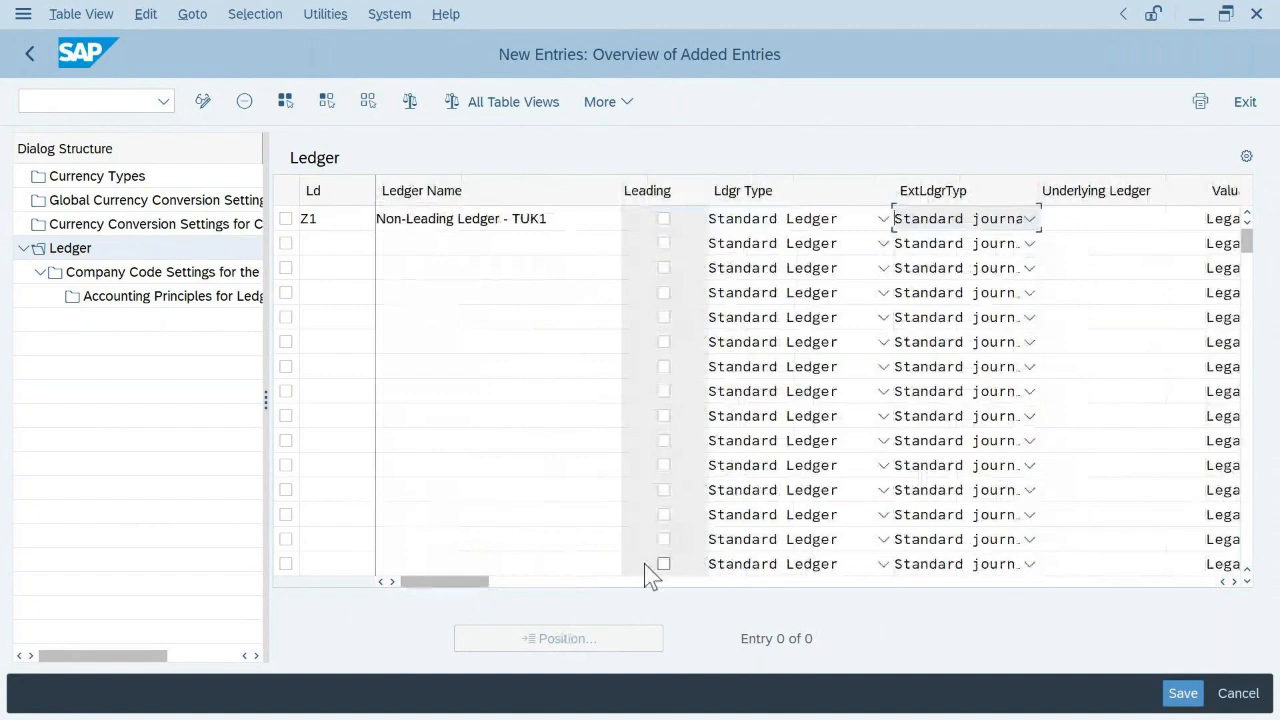
{"action": "key", "text": "Return"}
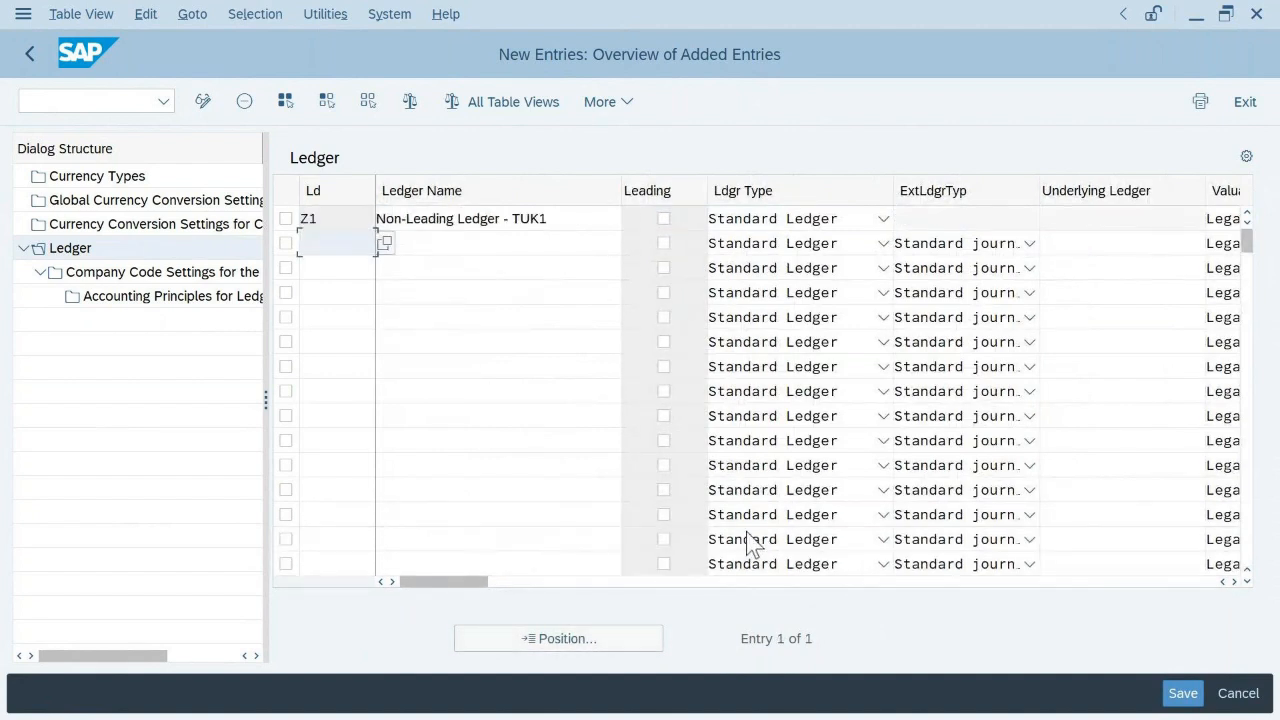
- Save ledger Z1 to a new customizing request described as "Define the Non-Leading Ledger for company Code TUK1", accepting the consistency check messages
{"action": "left_click", "coordinate": [1190, 693]}
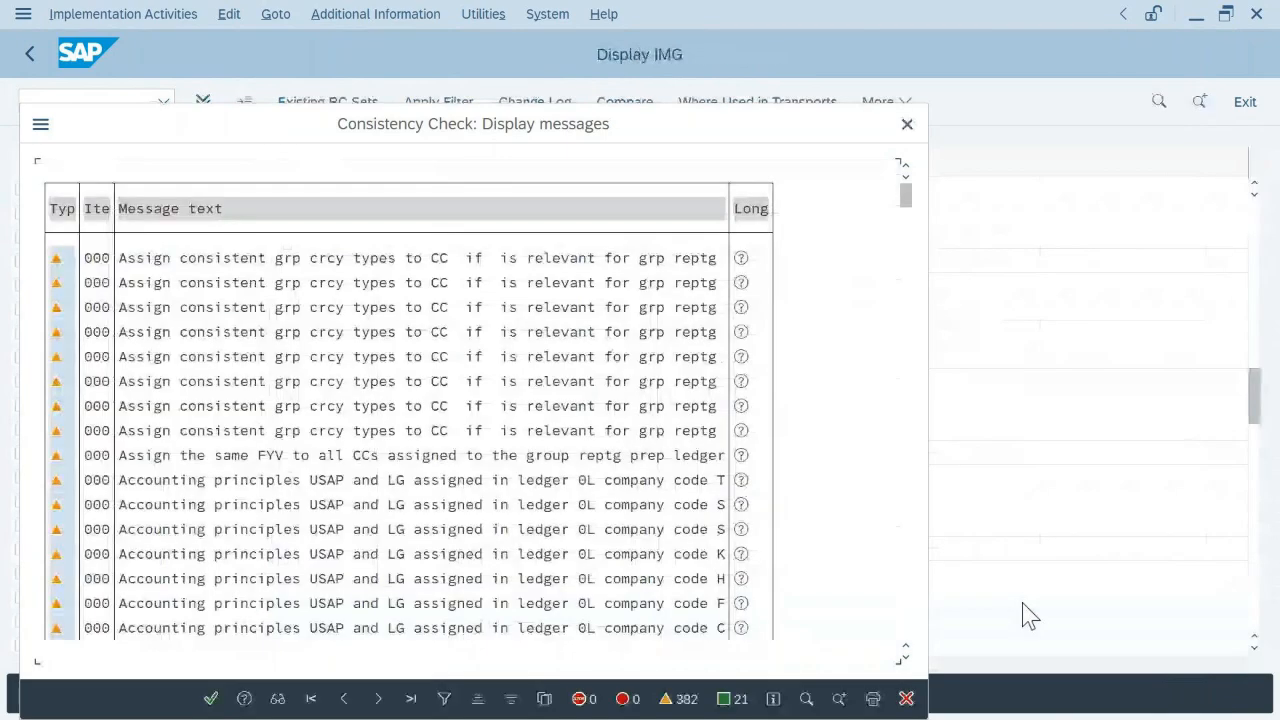
{"action": "left_click", "coordinate": [211, 697]}
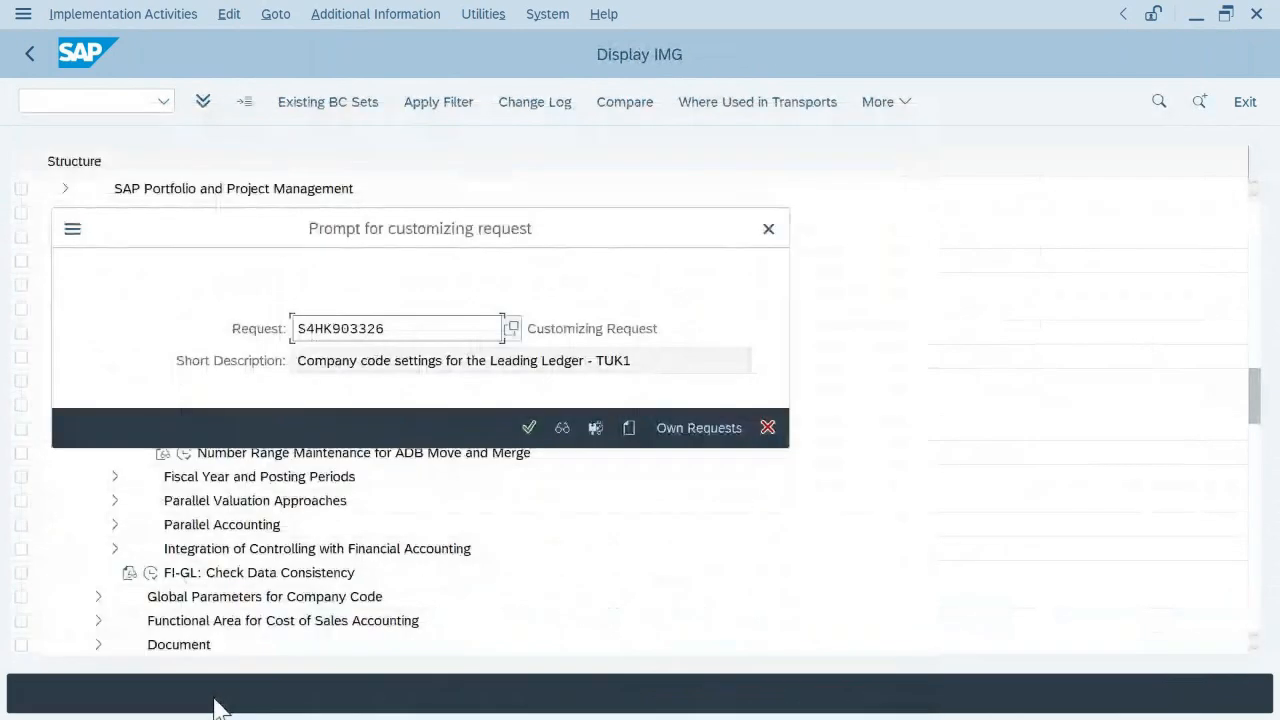
{"action": "left_click", "coordinate": [626, 435]}
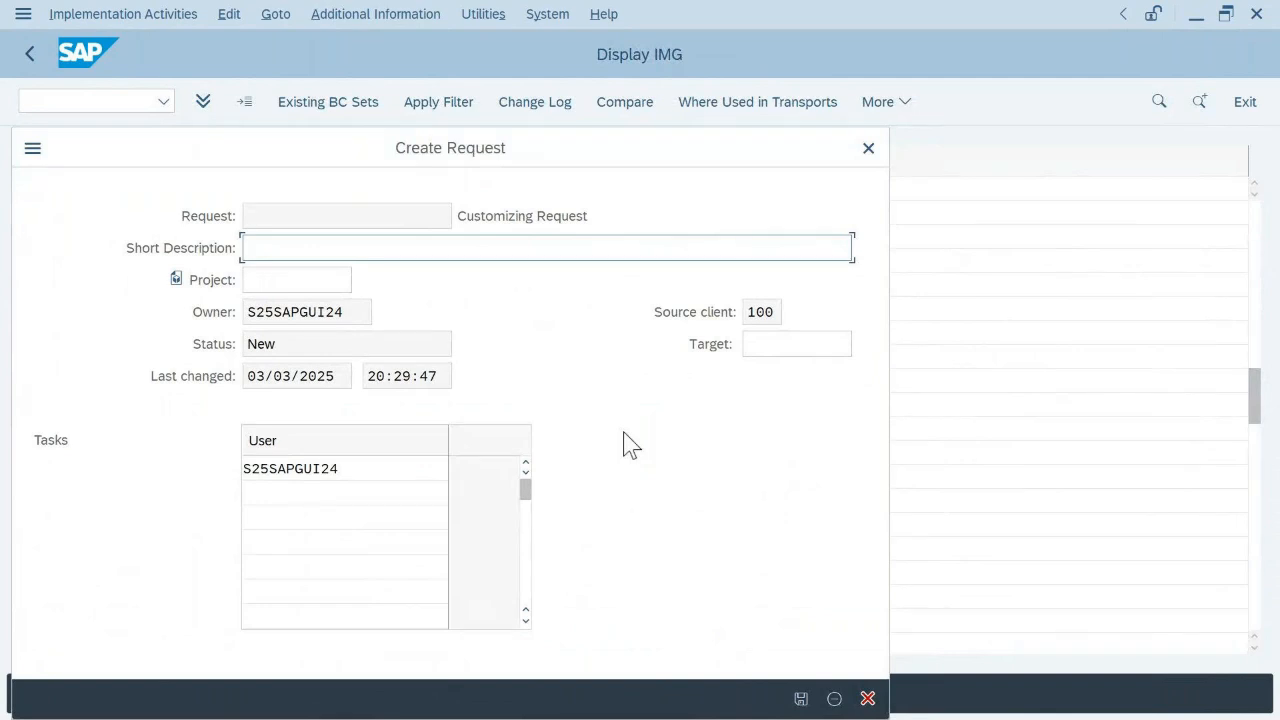
{"action": "type", "text": "Define the Non-Leading "}
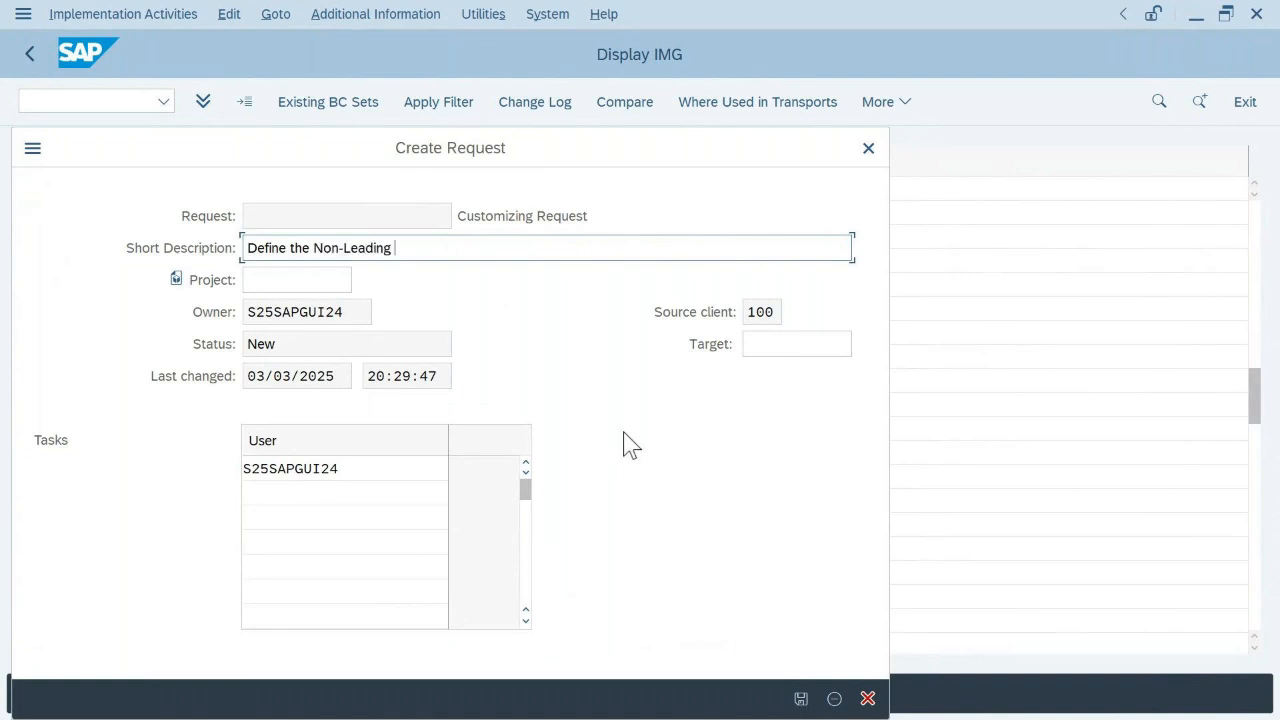
{"action": "type", "text": "Ledger for comp"}
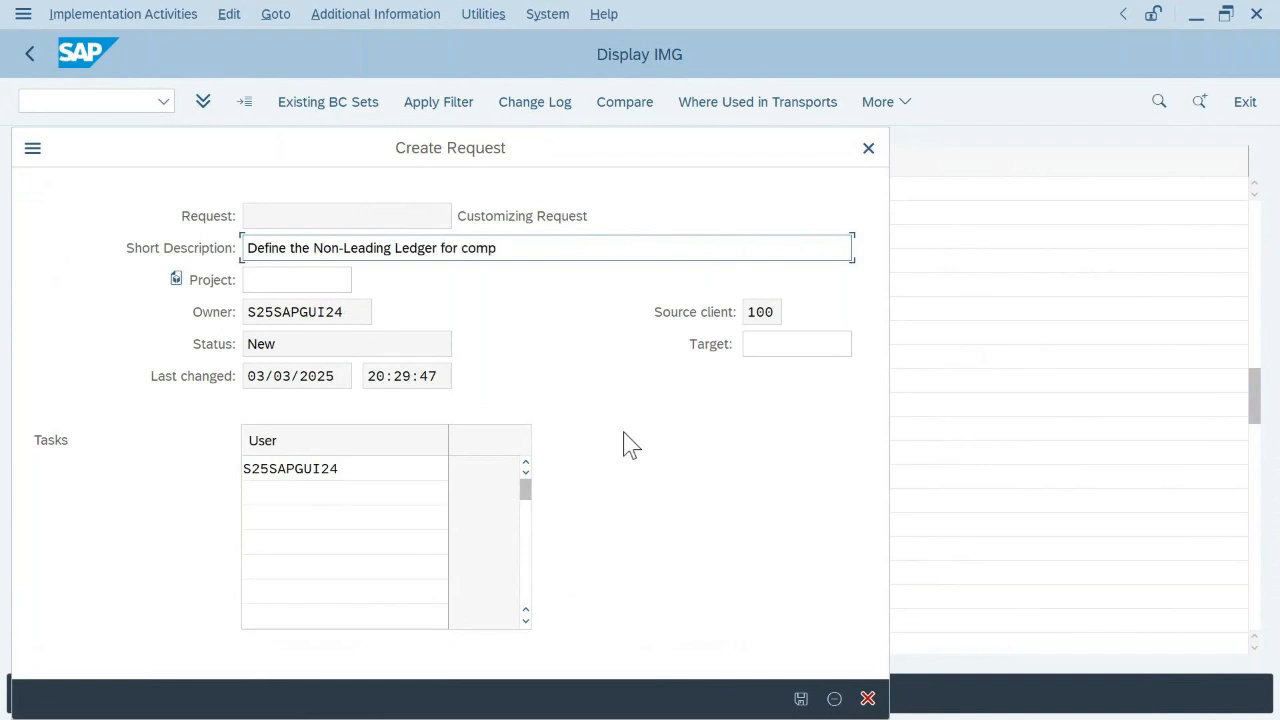
{"action": "type", "text": "any Code TUK1"}
{"action": "left_click", "coordinate": [800, 698]}
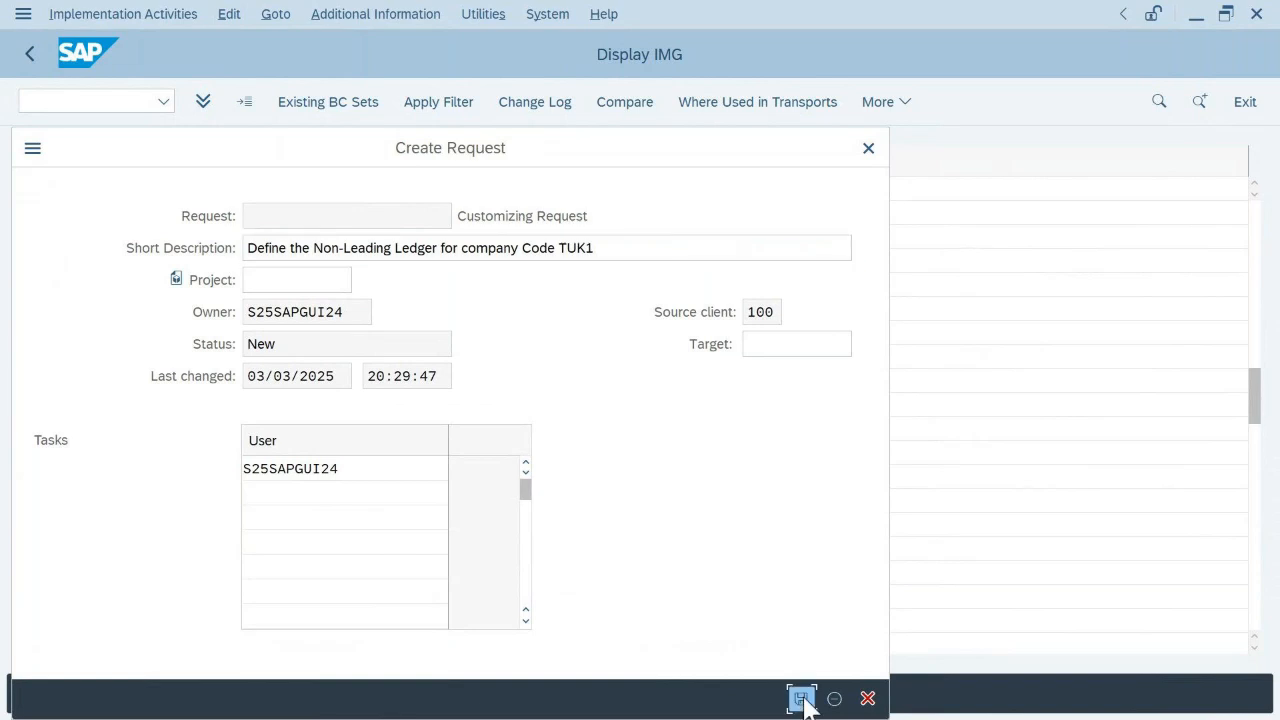
{"action": "left_click", "coordinate": [527, 425]}
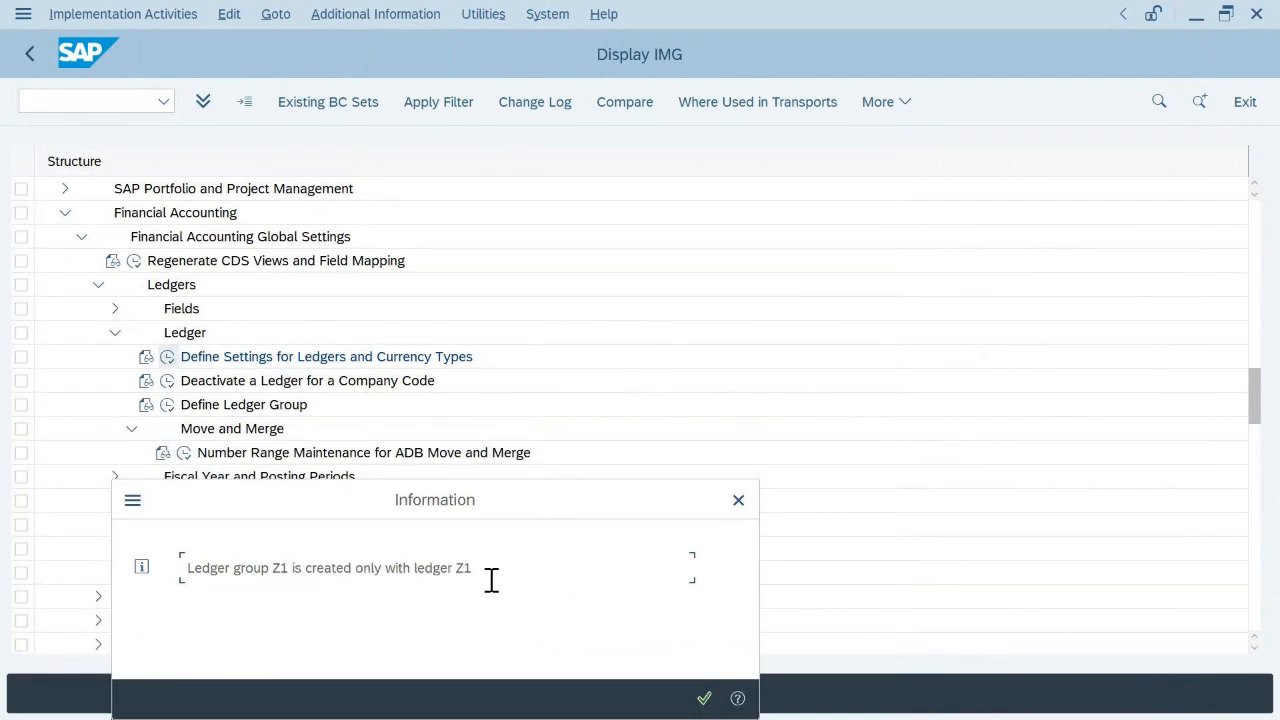
- Switch to the PDF course slides and underline "ledger group" on the Non-Leading Ledger slide
{"action": "key", "text": "alt+Tab"}
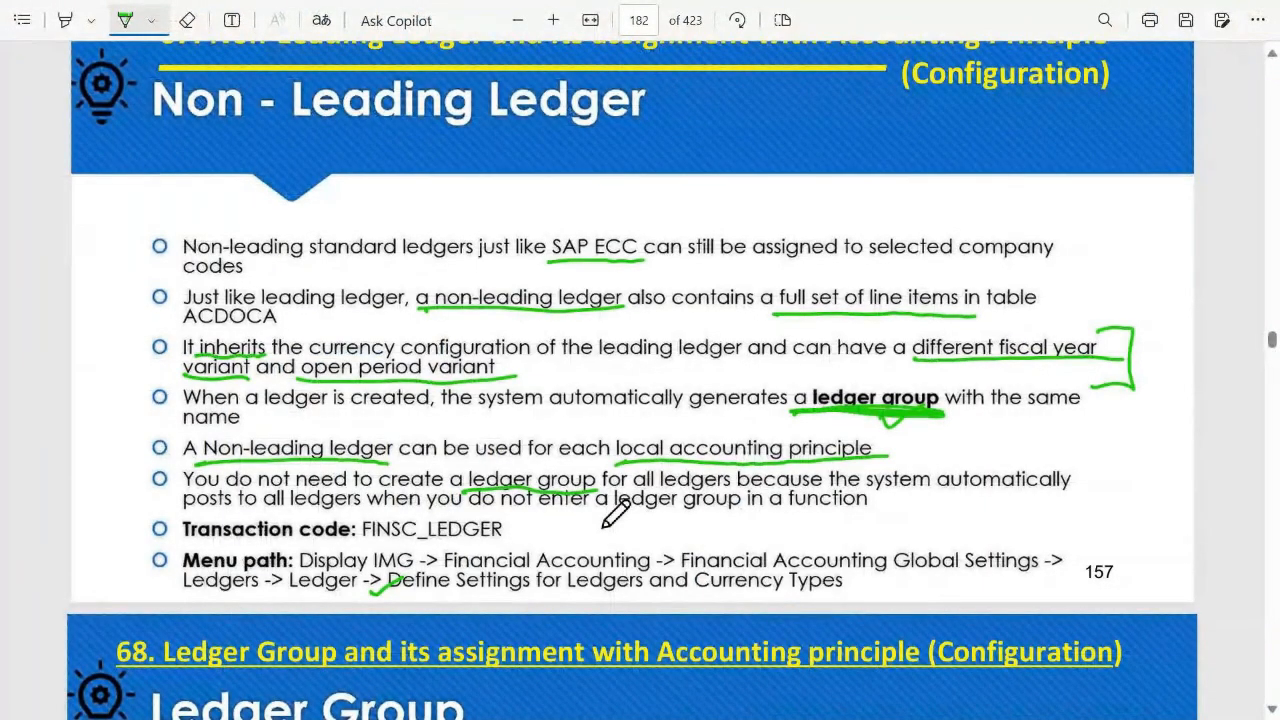
{"action": "left_click_drag", "start_coordinate": [810, 420], "coordinate": [953, 415]}
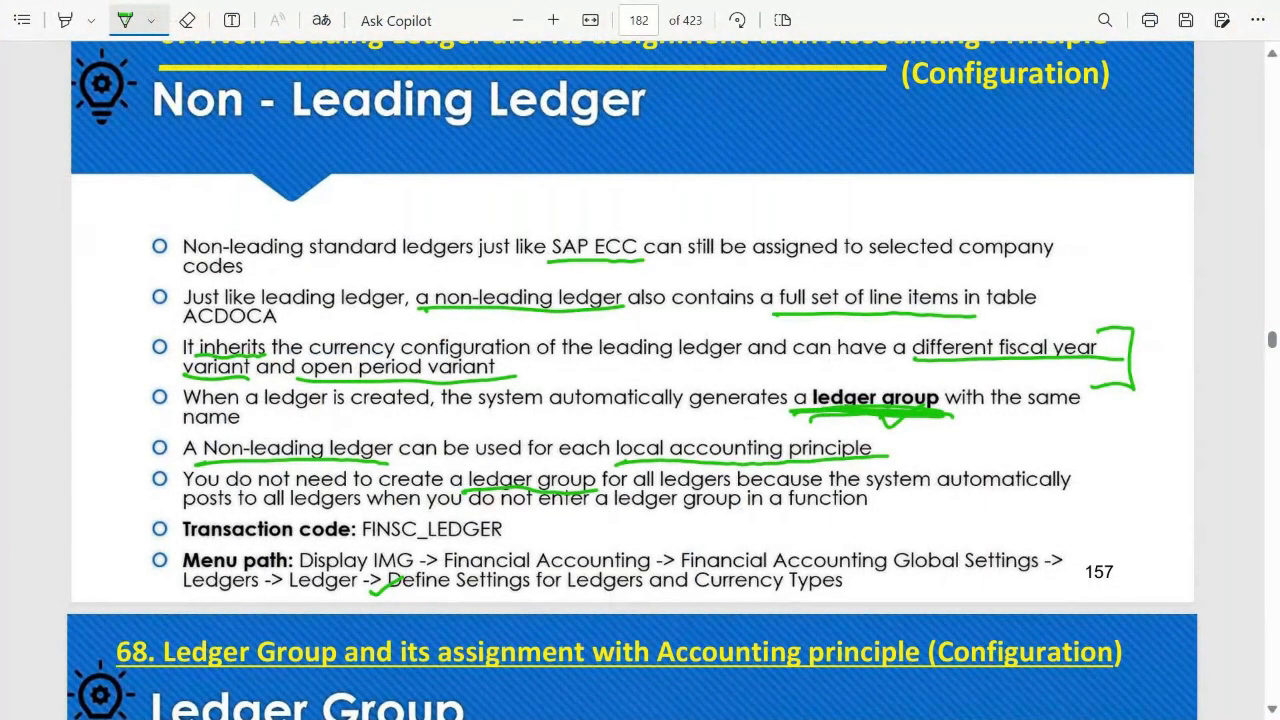
- Emphasize "ledger group" on the Non-Leading Ledger slide with additional green underlines
{"action": "left_click_drag", "start_coordinate": [549, 409], "coordinate": [786, 404]}
{"action": "left_click_drag", "start_coordinate": [603, 414], "coordinate": [776, 415]}
{"action": "left_click_drag", "start_coordinate": [558, 411], "coordinate": [776, 412]}
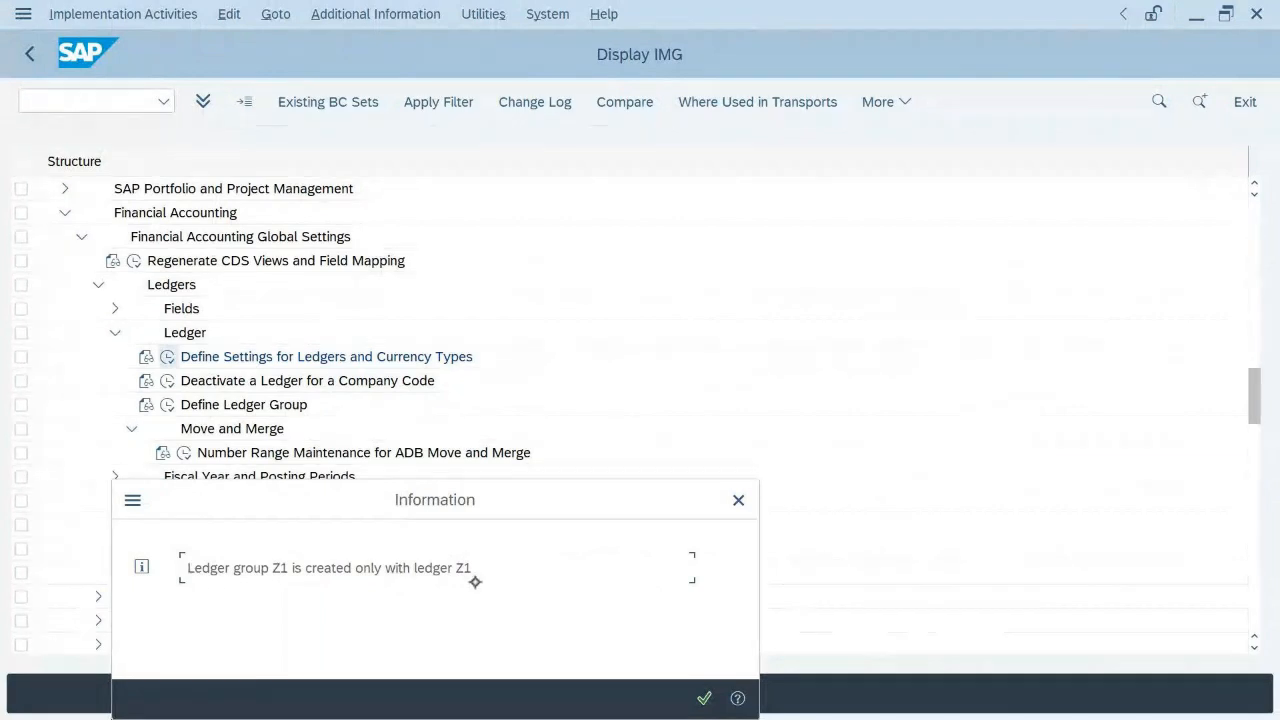
- Switch back to SAP, accept the ledger group message and open the company code settings of ledger Z1
{"action": "left_click", "coordinate": [704, 698]}
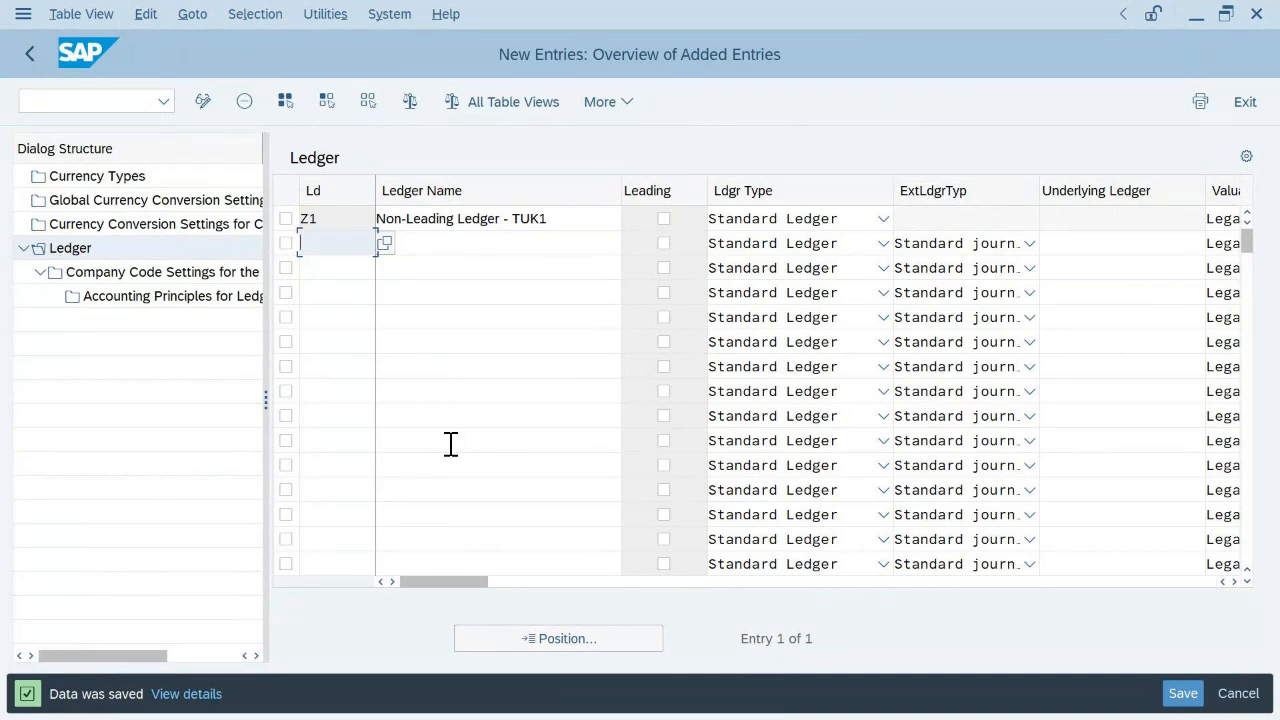
{"action": "left_click", "coordinate": [448, 368]}
{"action": "left_click", "coordinate": [286, 219]}
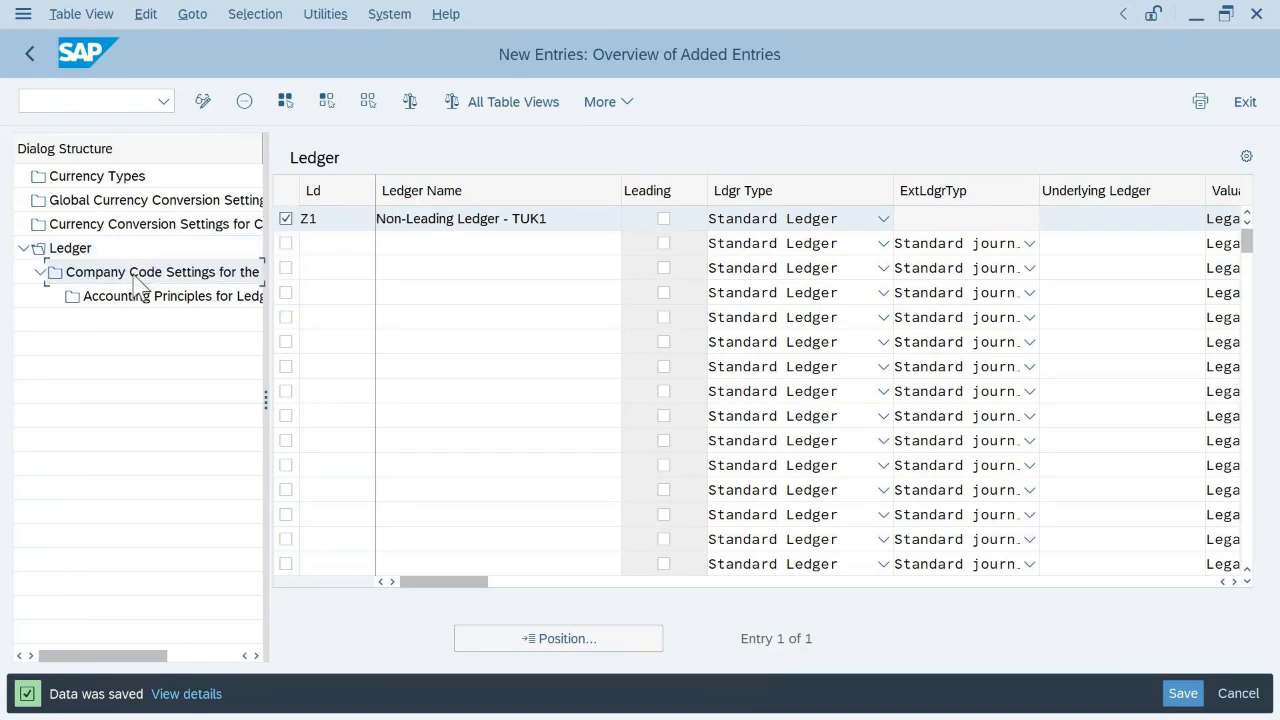
{"action": "left_click", "coordinate": [134, 277]}
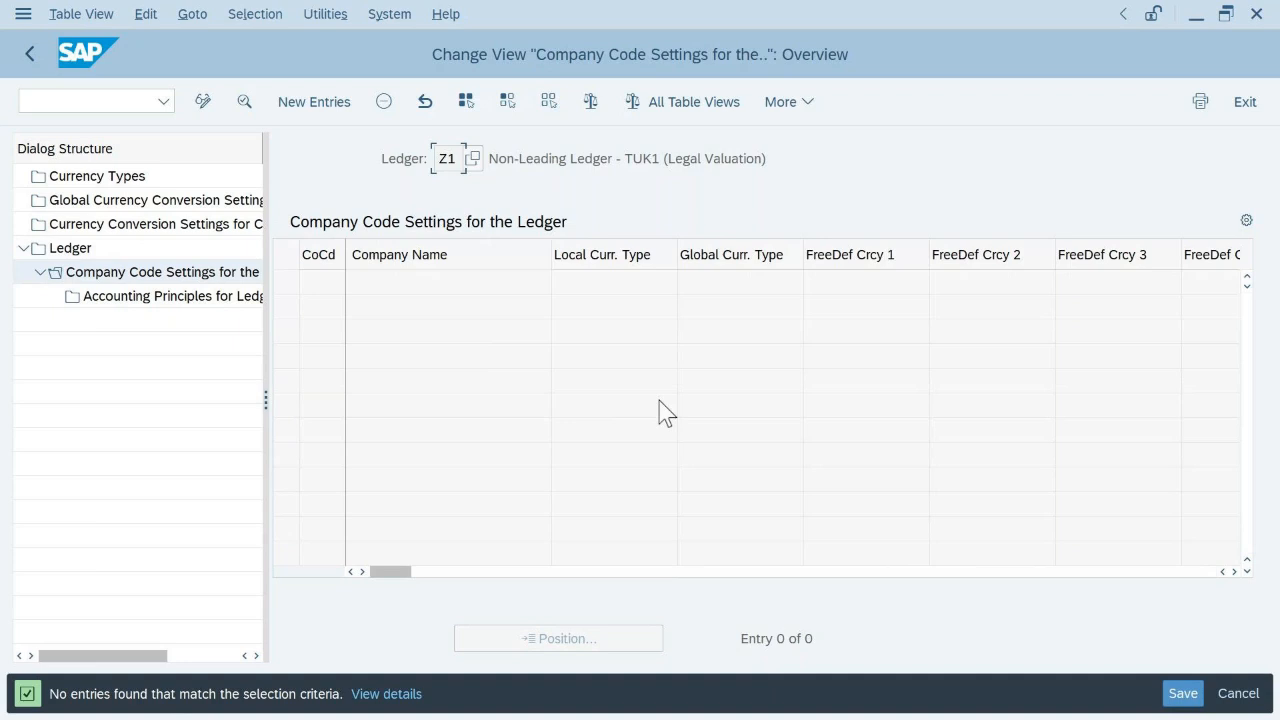
- Create a company code settings entry for TUK1 under ledger Z1 with fiscal year variant "CaLendar Year - TUK1"
{"action": "left_click", "coordinate": [316, 104]}
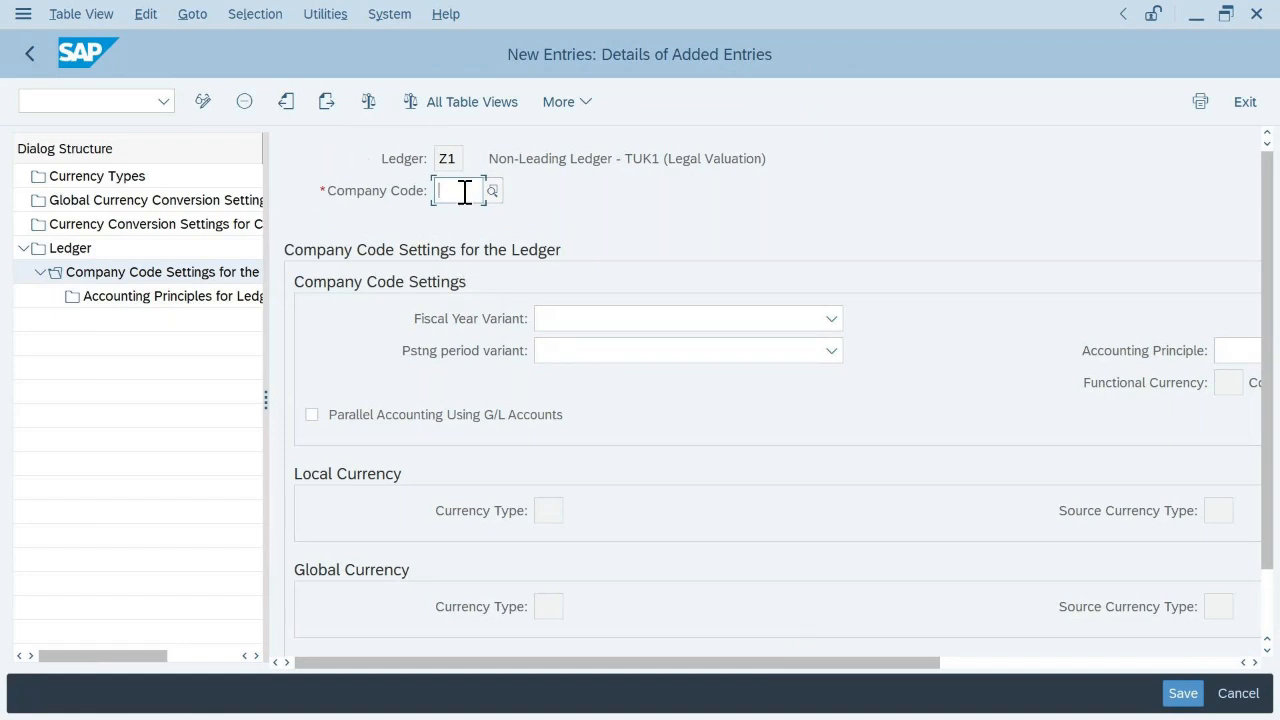
{"action": "type", "text": "TUK1"}
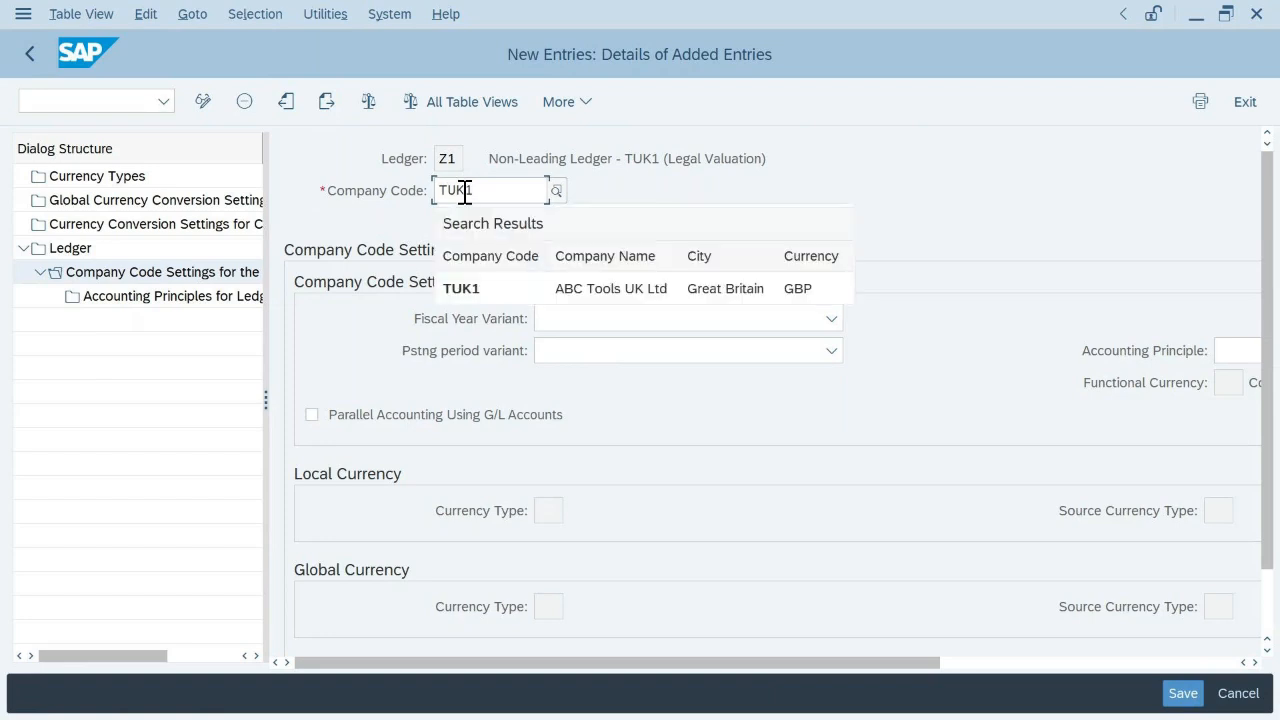
{"action": "left_click", "coordinate": [550, 290]}
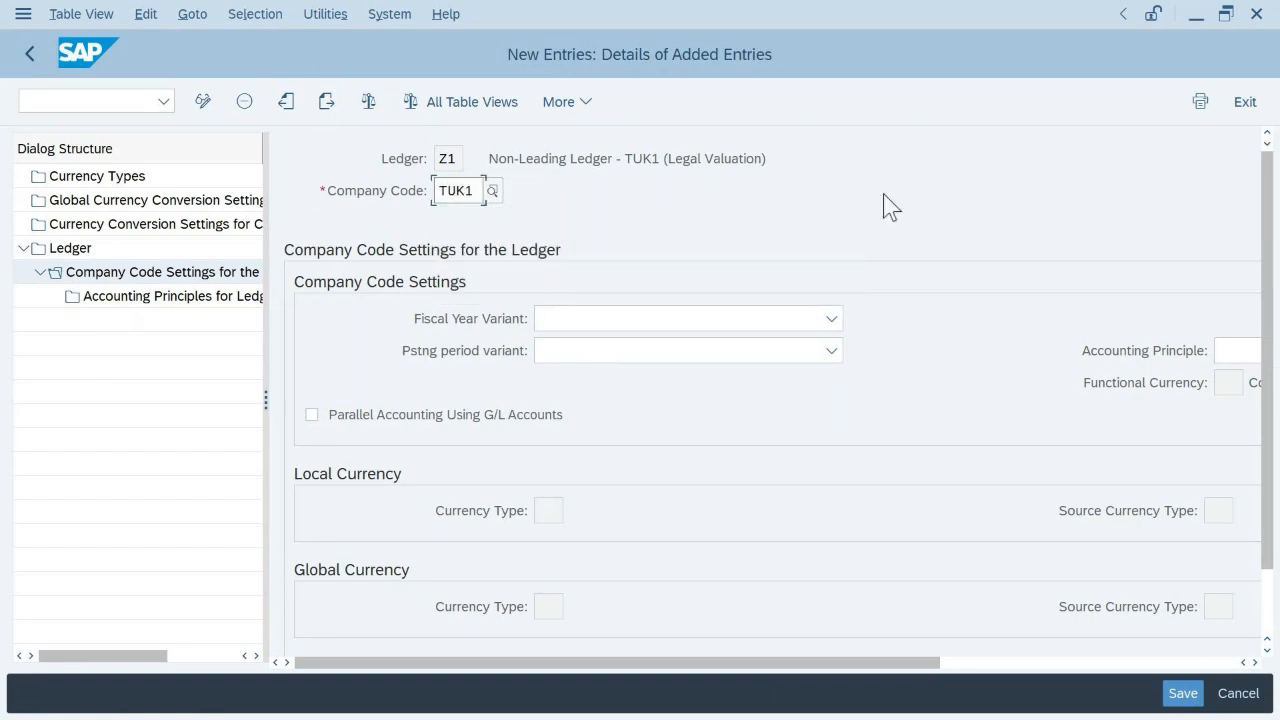
{"action": "left_click", "coordinate": [757, 320]}
{"action": "scroll", "coordinate": [743, 428], "scroll_direction": "down", "scroll_amount": 8}
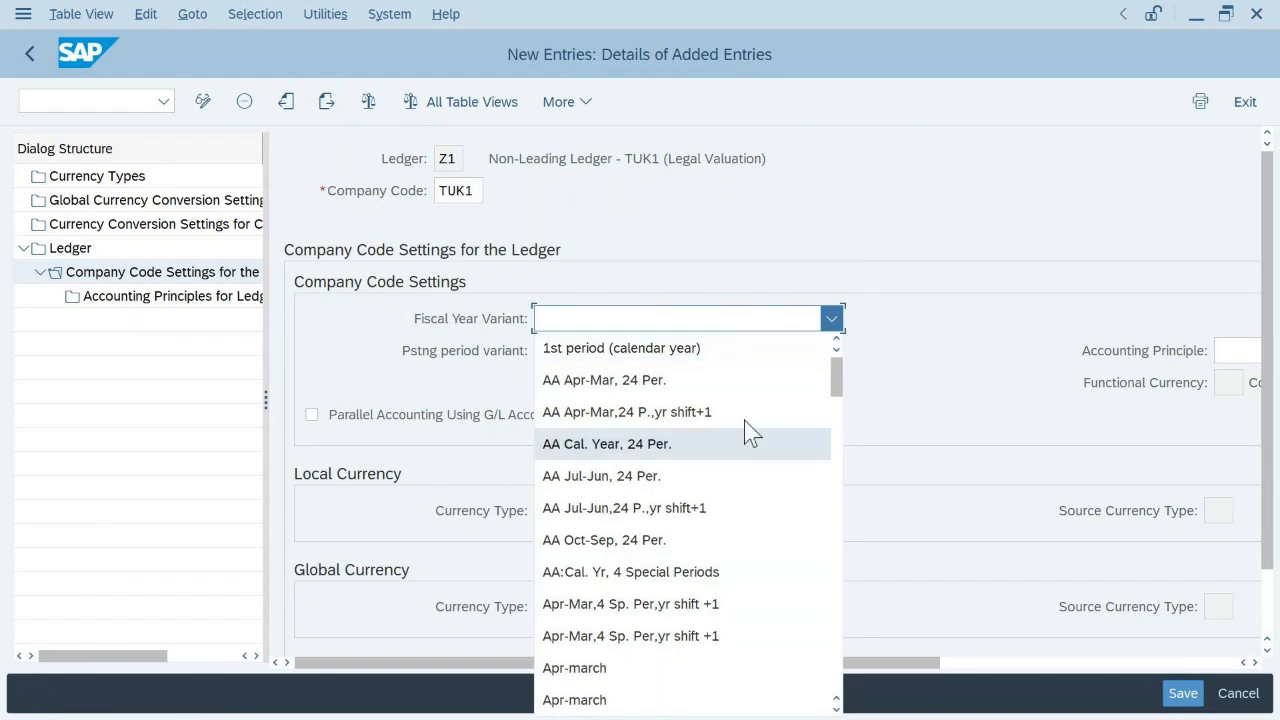
{"action": "scroll", "coordinate": [739, 519], "scroll_direction": "down", "scroll_amount": 10}
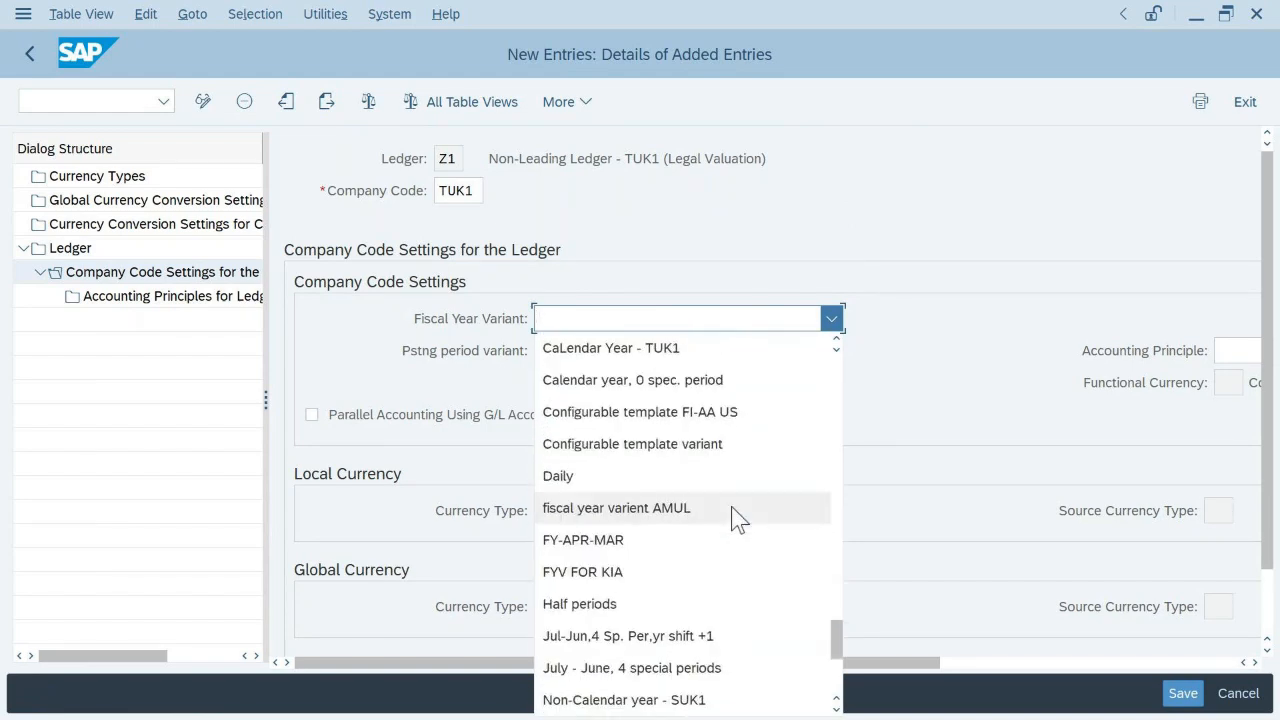
{"action": "left_click", "coordinate": [666, 357]}
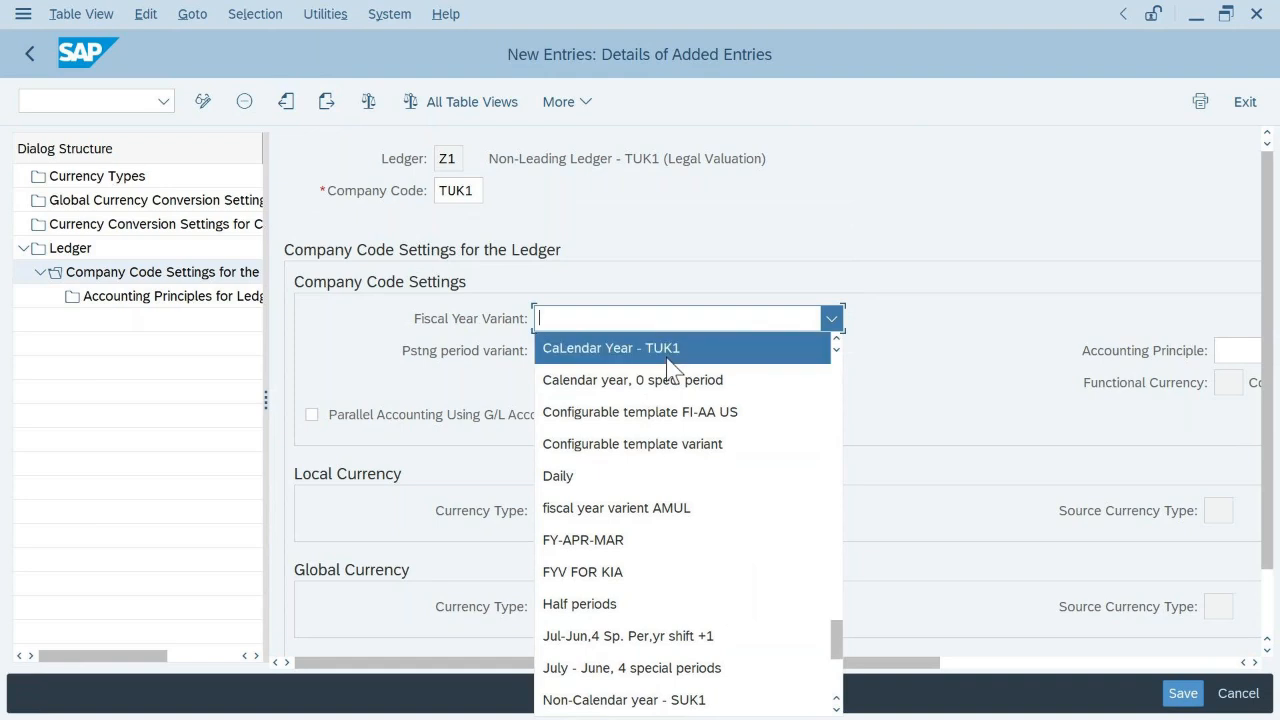
- Assign "Posting Period Variant - TUK1" as the posting period variant of the new entry
{"action": "left_click", "coordinate": [831, 350]}
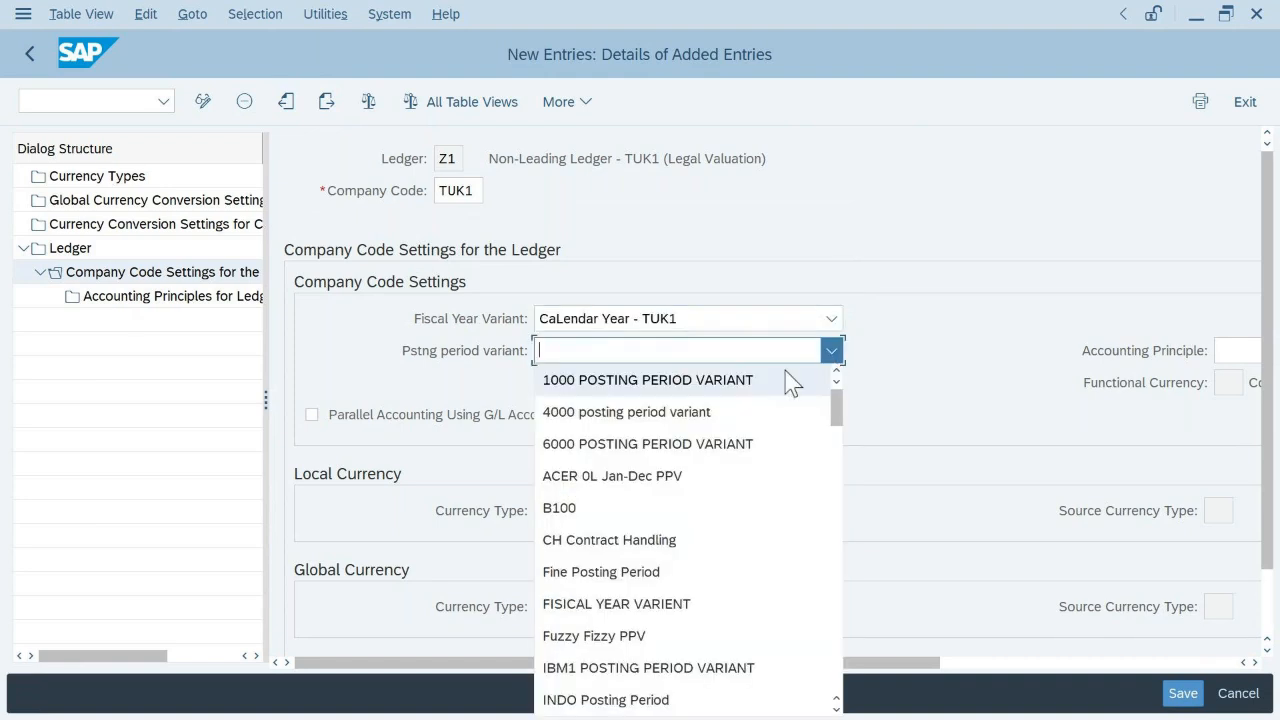
{"action": "scroll", "coordinate": [775, 447], "scroll_direction": "down", "scroll_amount": 8}
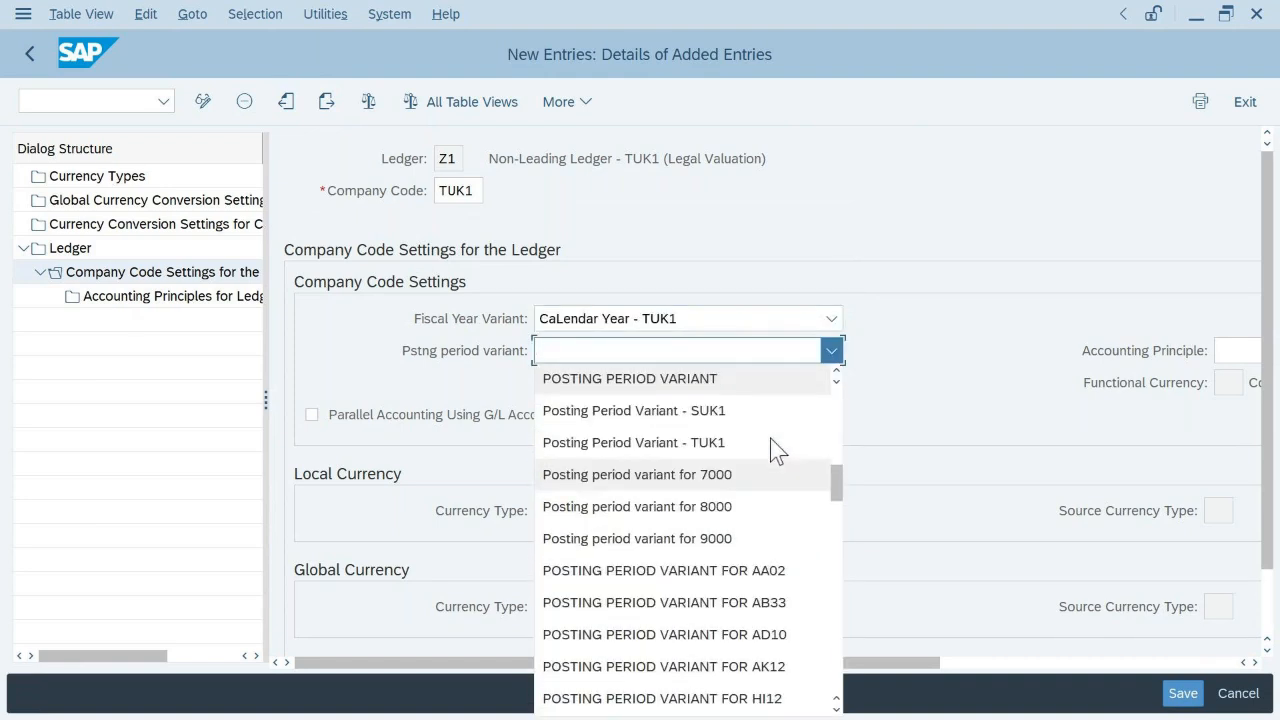
{"action": "scroll", "coordinate": [778, 450], "scroll_direction": "down", "scroll_amount": 12}
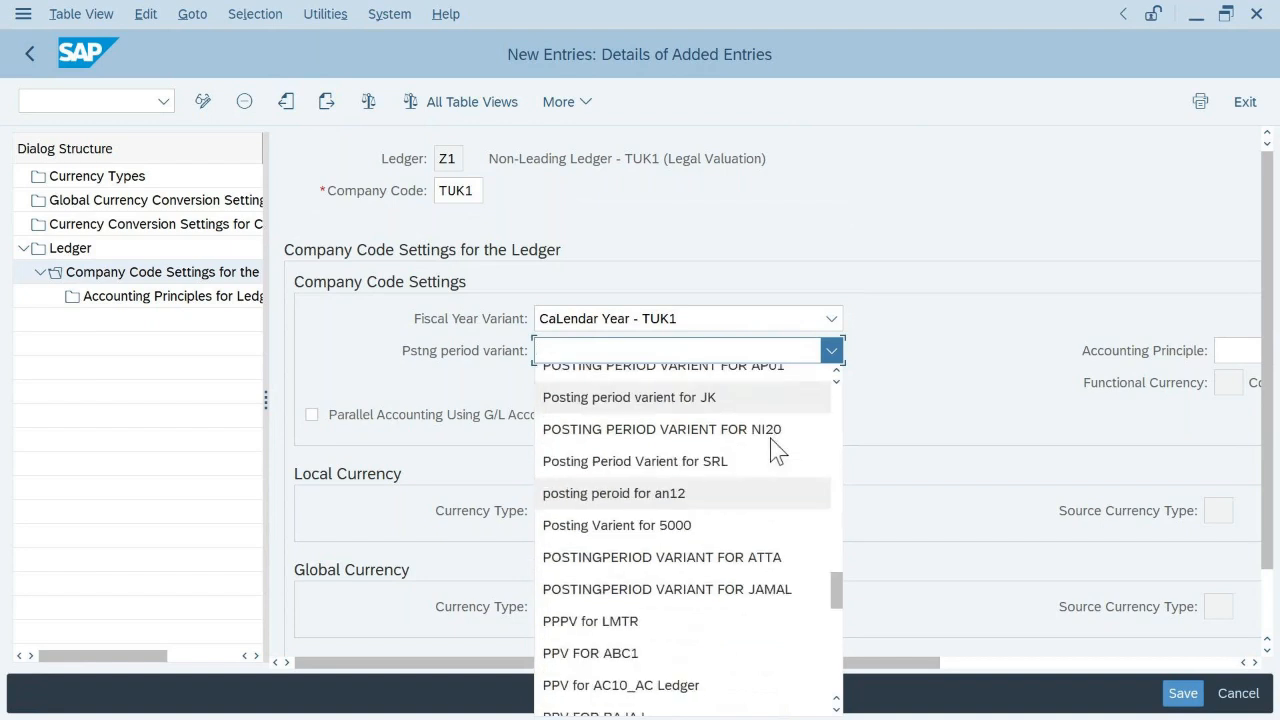
{"action": "scroll", "coordinate": [778, 450], "scroll_direction": "down", "scroll_amount": 6}
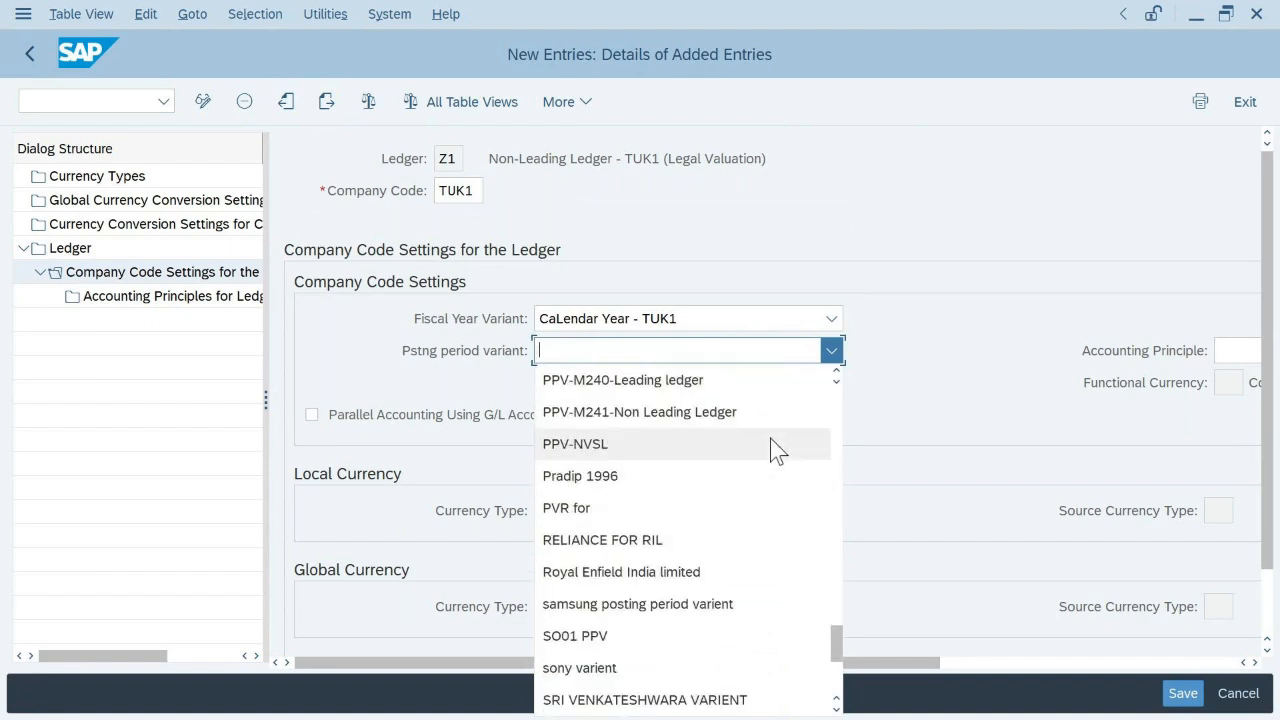
{"action": "scroll", "coordinate": [778, 450], "scroll_direction": "down", "scroll_amount": 3}
{"action": "scroll", "coordinate": [778, 450], "scroll_direction": "down", "scroll_amount": 6}
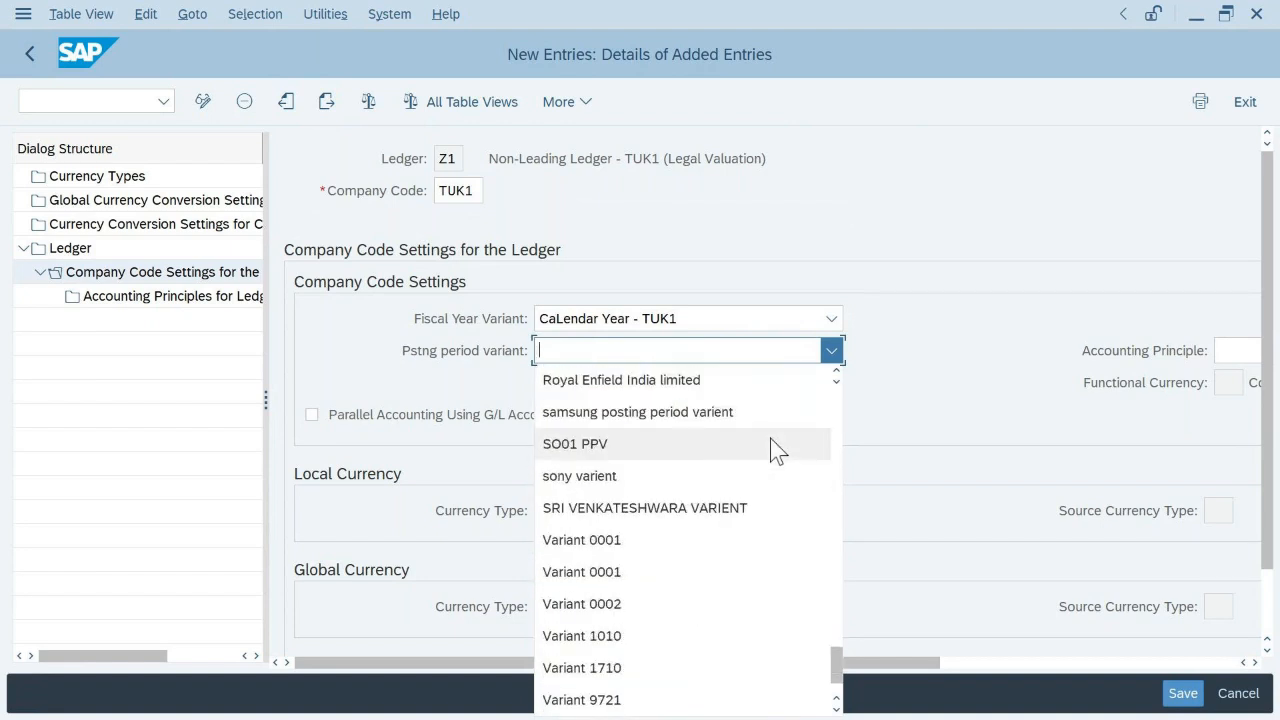
{"action": "scroll", "coordinate": [778, 450], "scroll_direction": "up", "scroll_amount": 9}
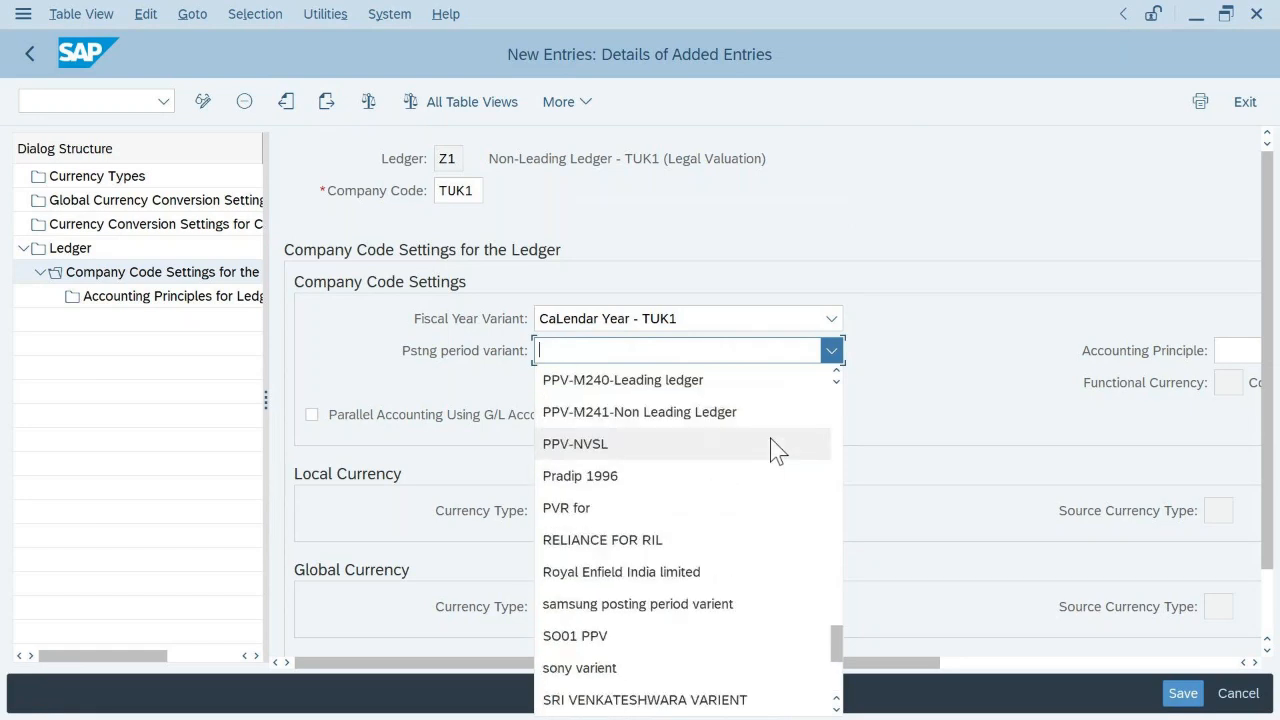
{"action": "scroll", "coordinate": [778, 450], "scroll_direction": "up", "scroll_amount": 6}
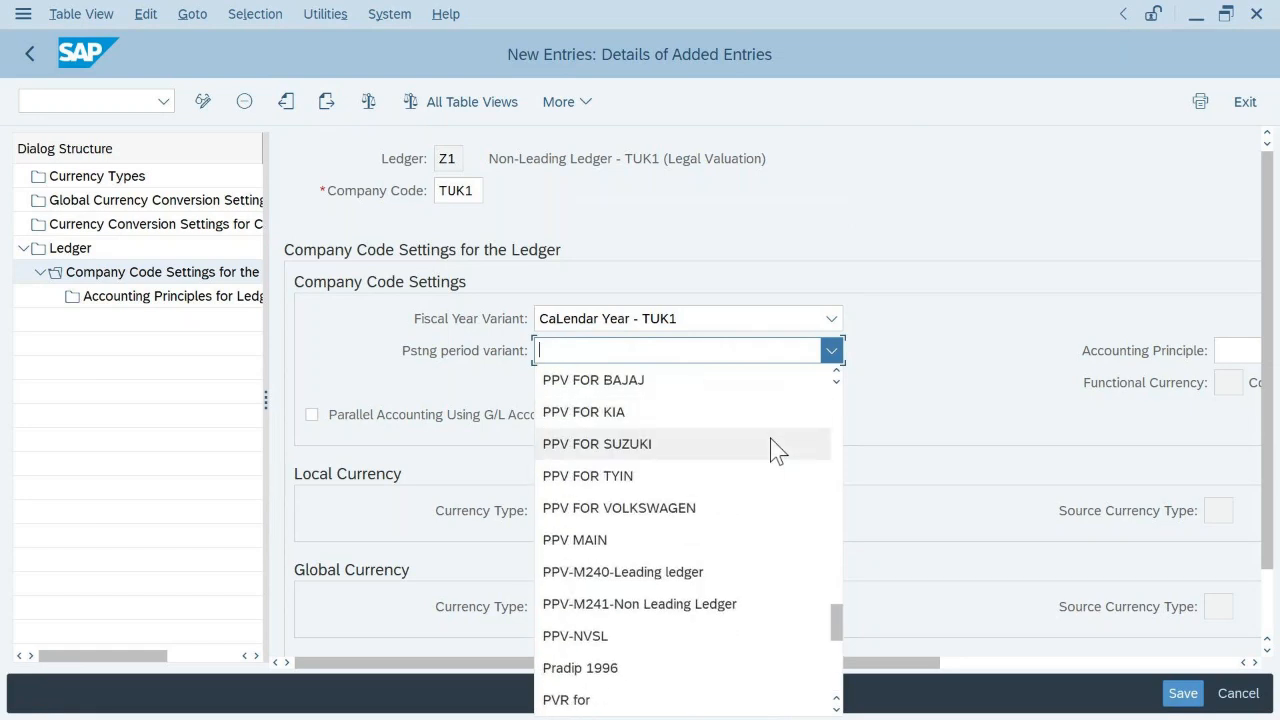
{"action": "scroll", "coordinate": [778, 450], "scroll_direction": "up", "scroll_amount": 9}
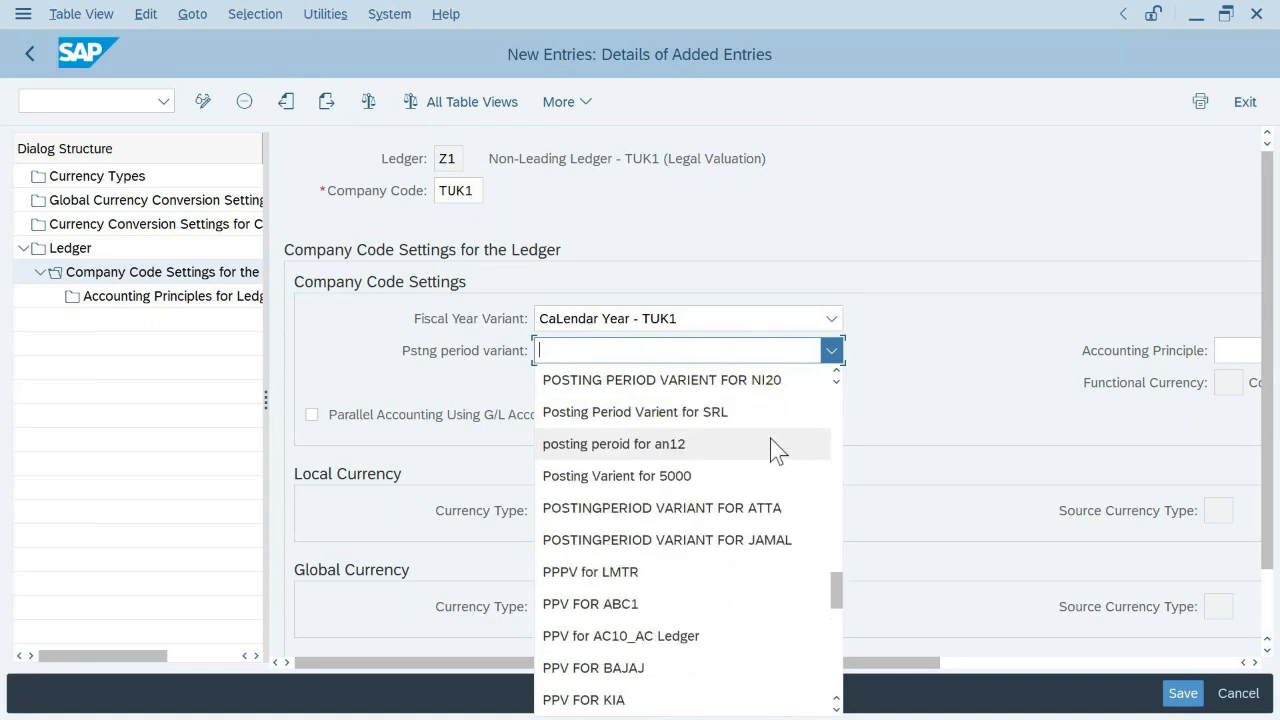
{"action": "scroll", "coordinate": [778, 450], "scroll_direction": "up", "scroll_amount": 12}
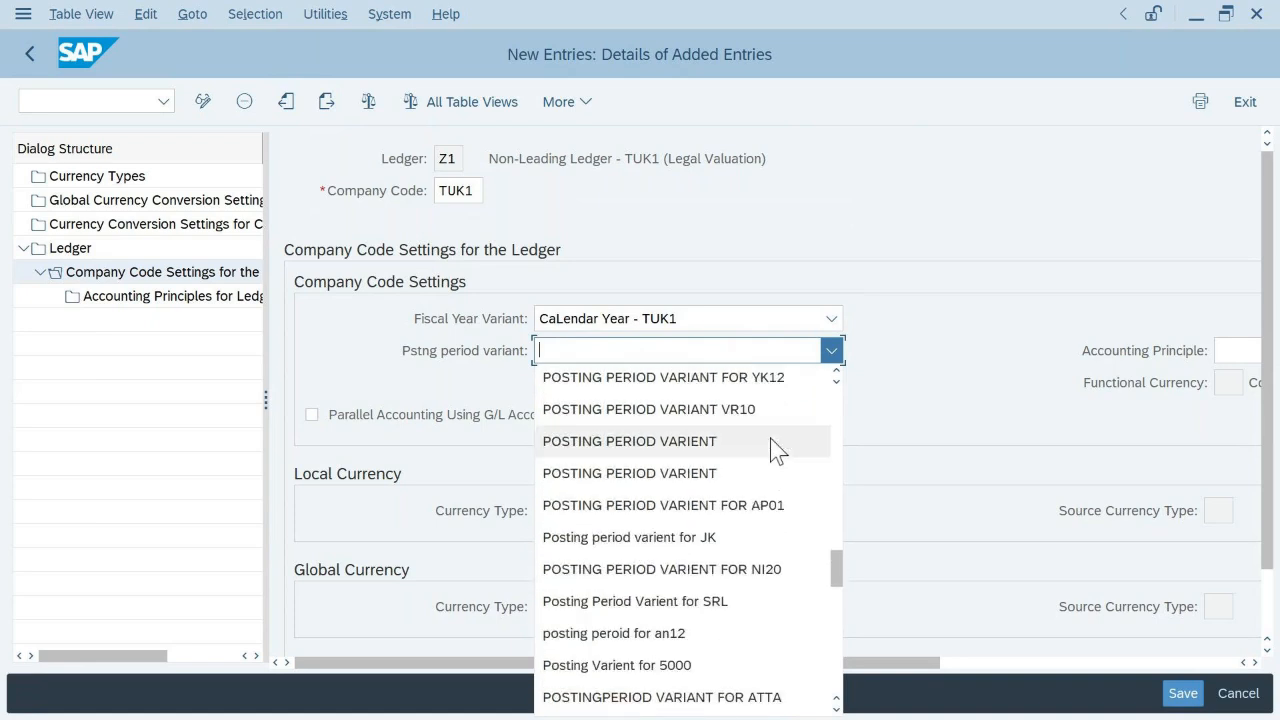
{"action": "scroll", "coordinate": [778, 450], "scroll_direction": "up", "scroll_amount": 9}
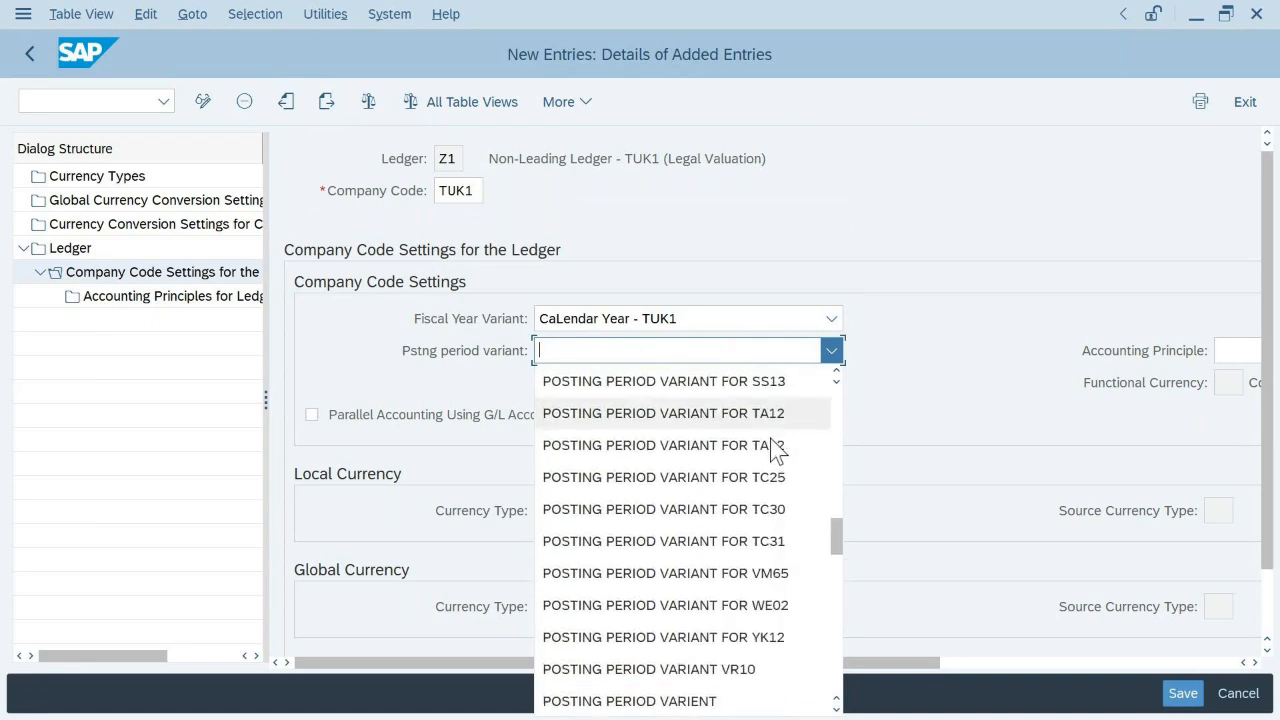
{"action": "scroll", "coordinate": [778, 450], "scroll_direction": "up", "scroll_amount": 12}
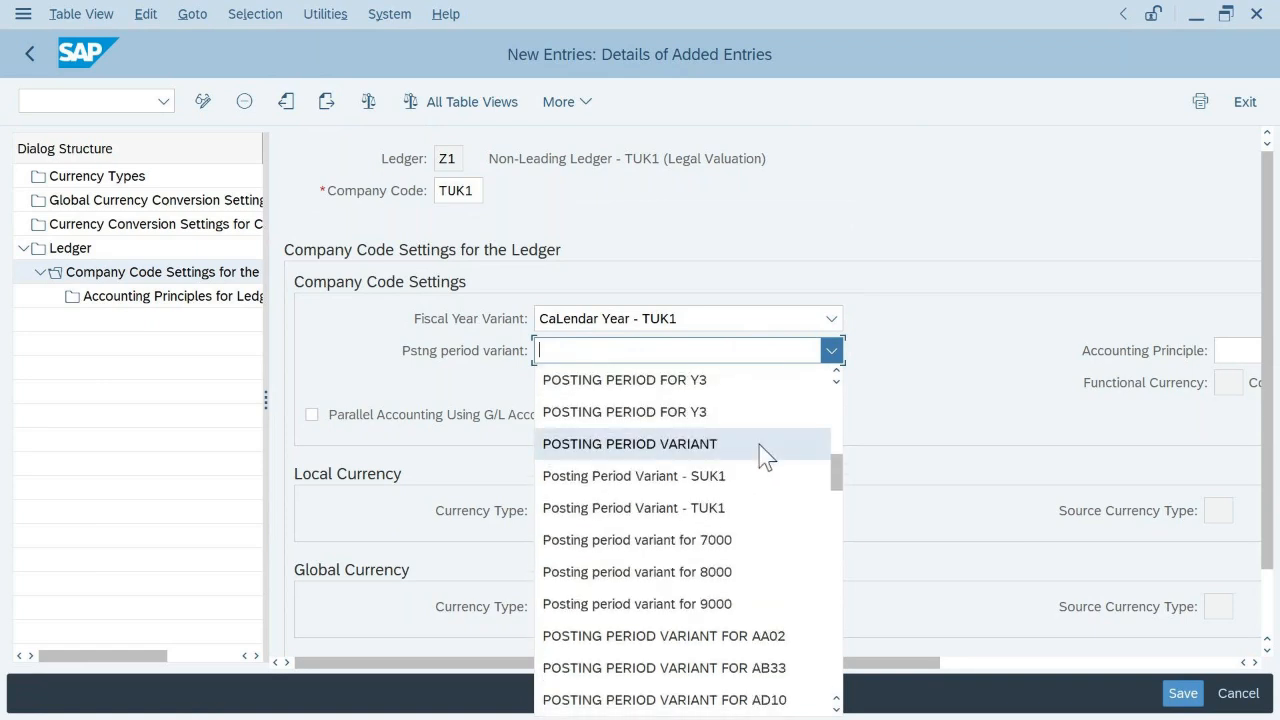
{"action": "left_click", "coordinate": [753, 512]}
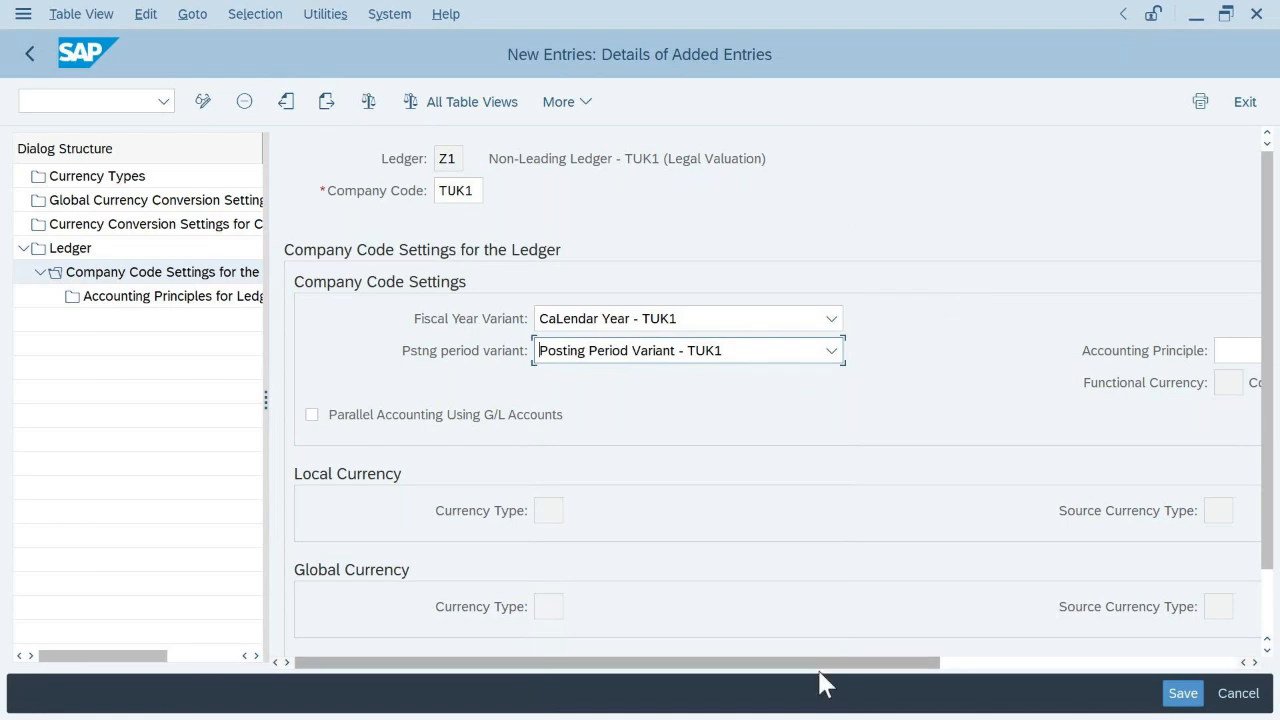
- Enter GAGB as the accounting principle for company code TUK1 in ledger Z1
{"action": "left_click_drag", "start_coordinate": [866, 664], "coordinate": [956, 666]}
{"action": "left_click", "coordinate": [1099, 352]}
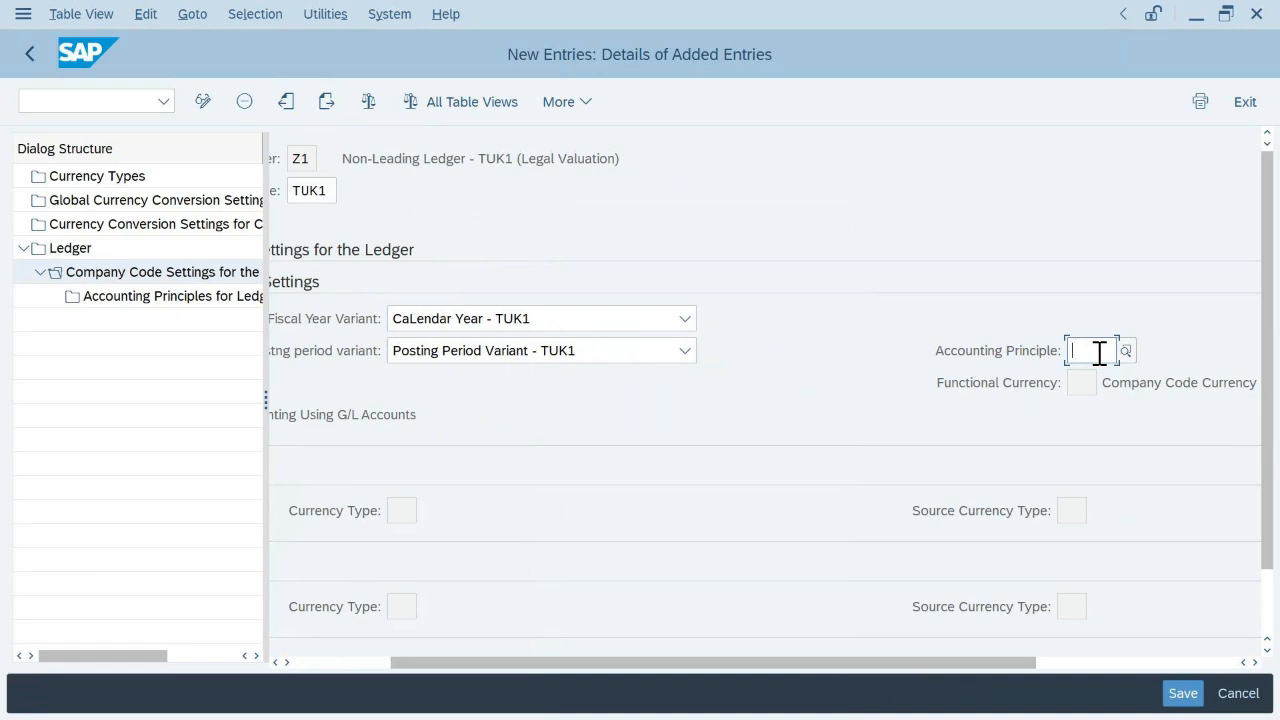
{"action": "type", "text": "UK"}
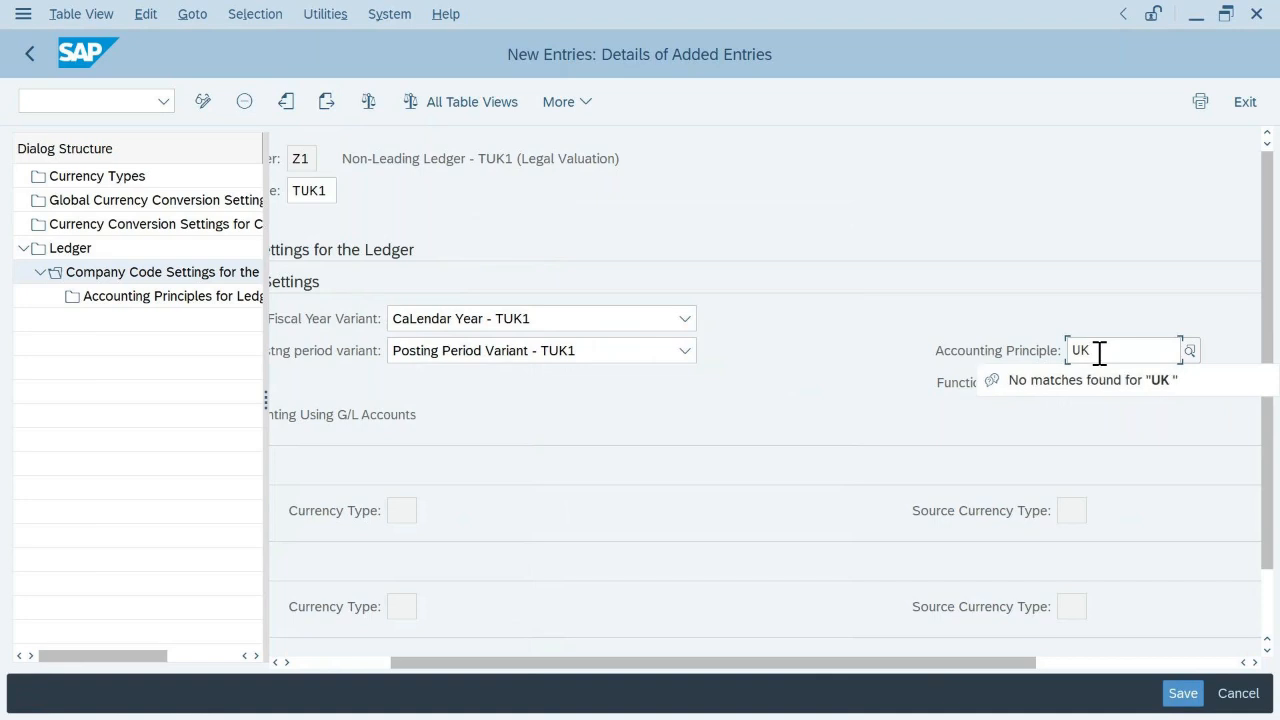
{"action": "type", "text": "  GA"}
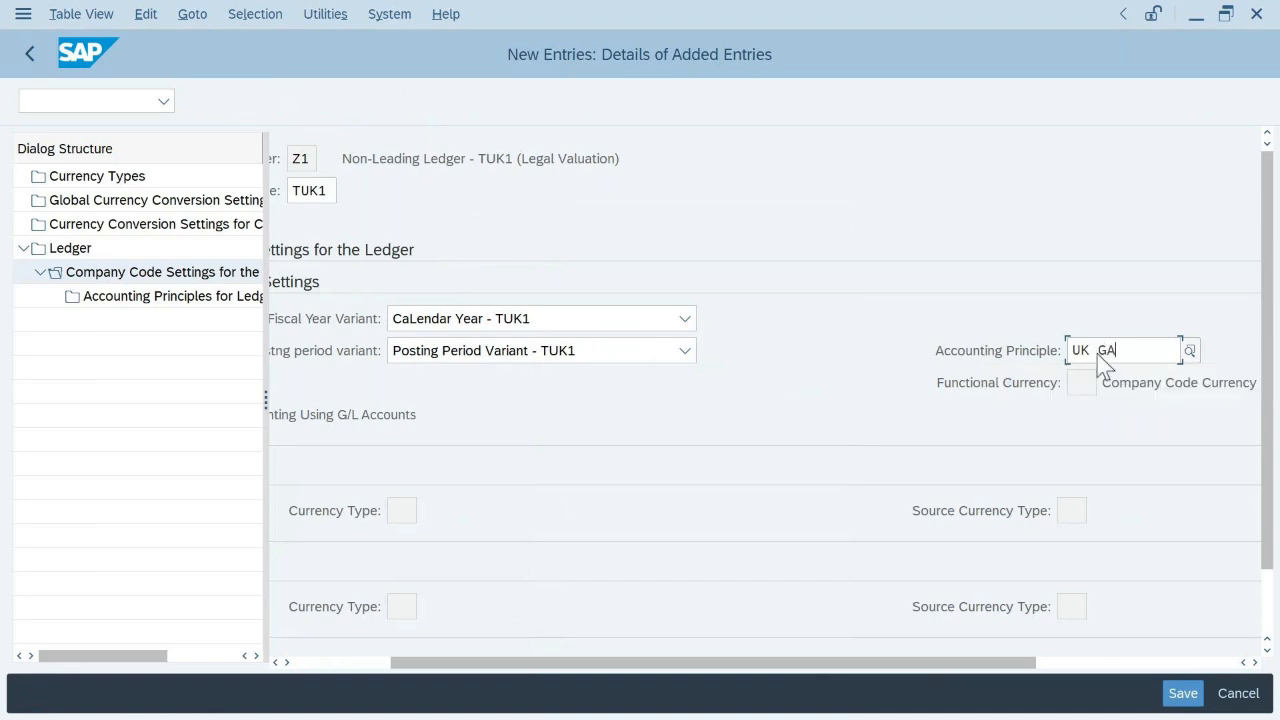
{"action": "type", "text": "GB"}
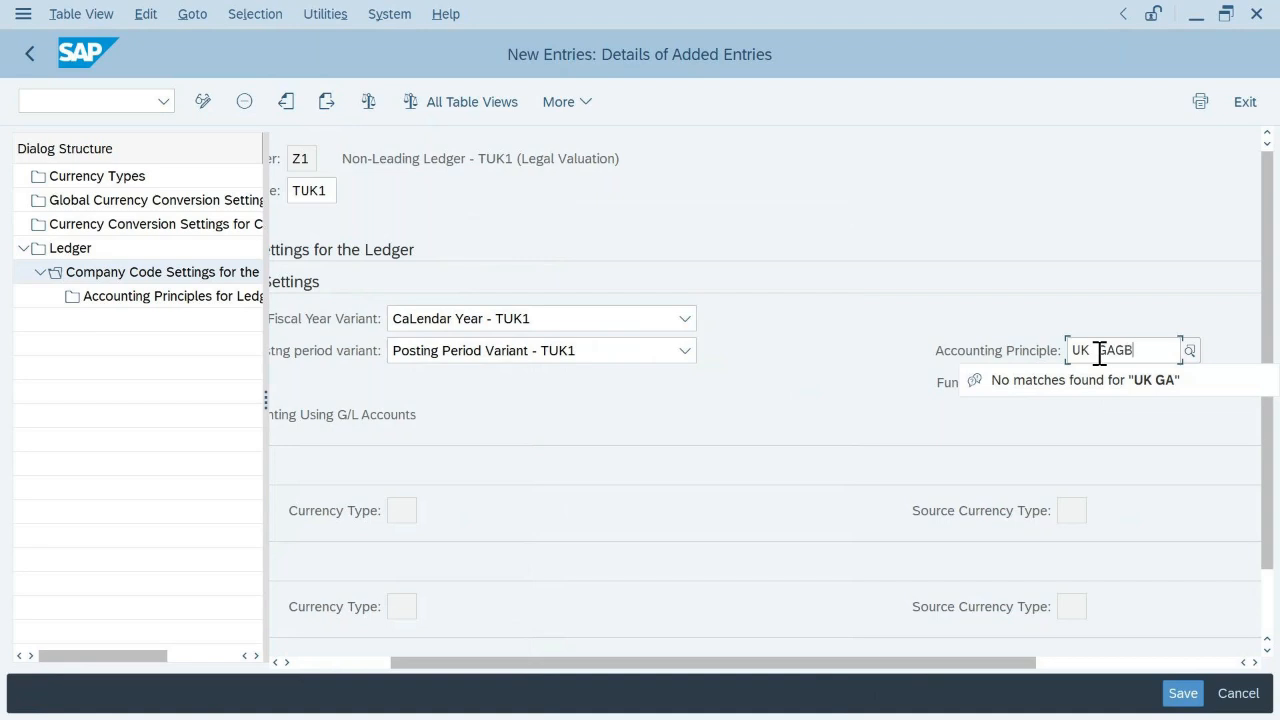
{"action": "key", "text": "Return"}
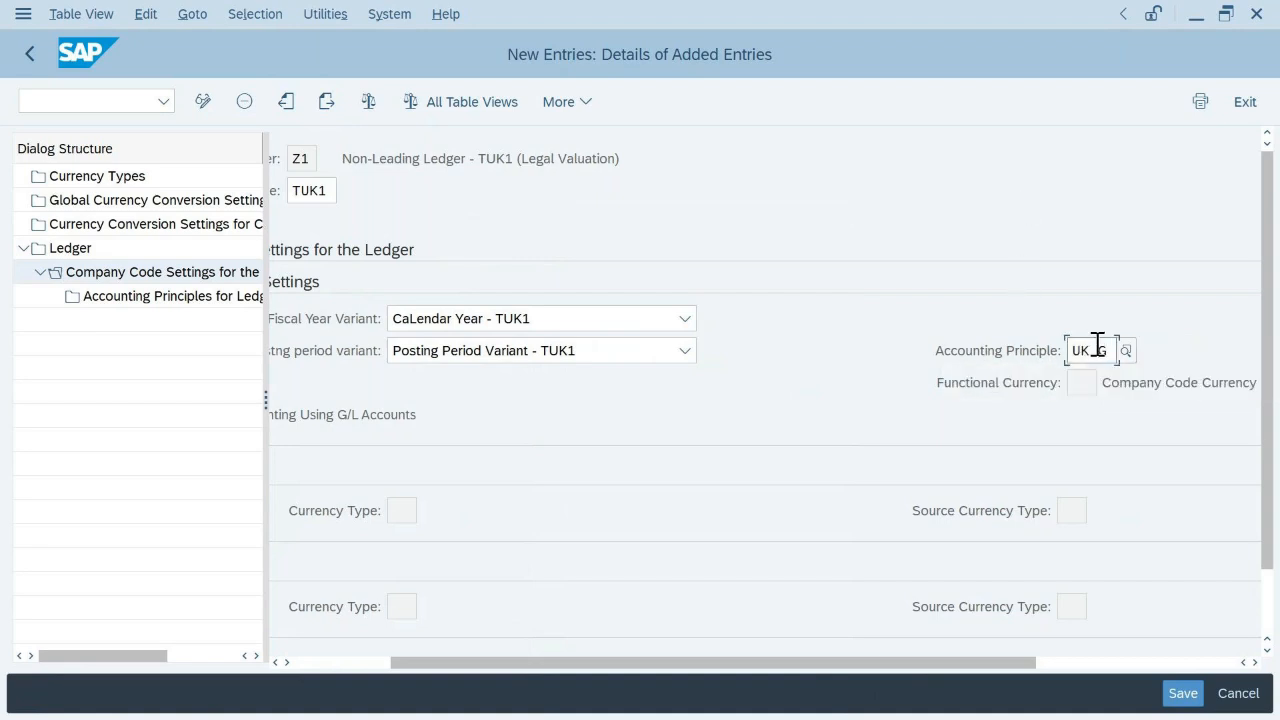
{"action": "key", "text": "BackSpace"}
{"action": "key", "text": "BackSpace"}
{"action": "key", "text": "BackSpace"}
{"action": "key", "text": "BackSpace"}
{"action": "type", "text": "GAC"}
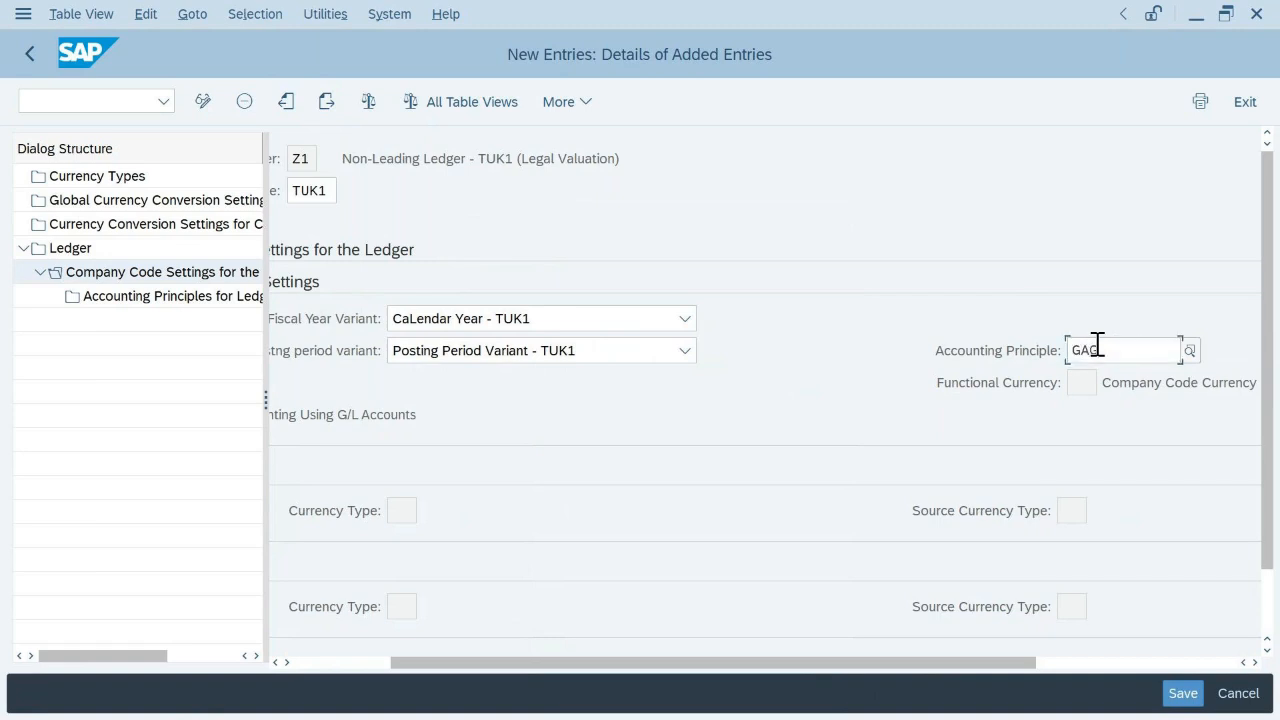
{"action": "type", "text": "B"}
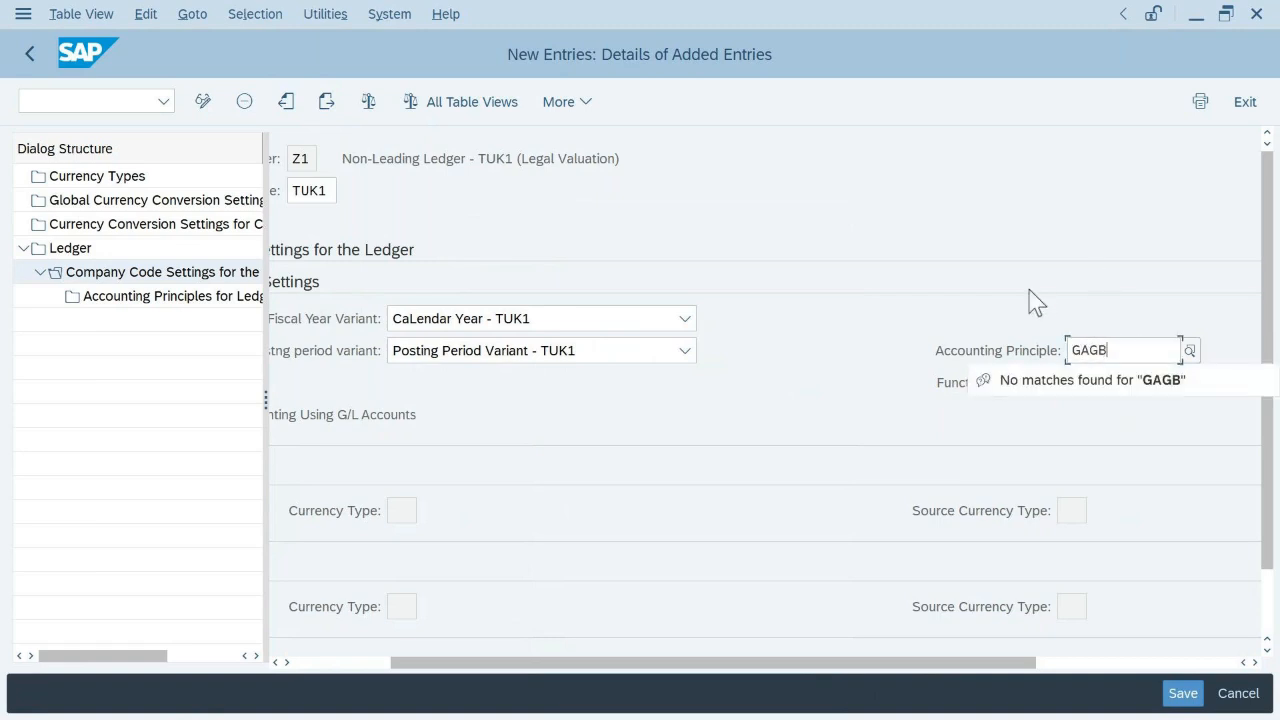
{"action": "left_click", "coordinate": [1045, 257]}
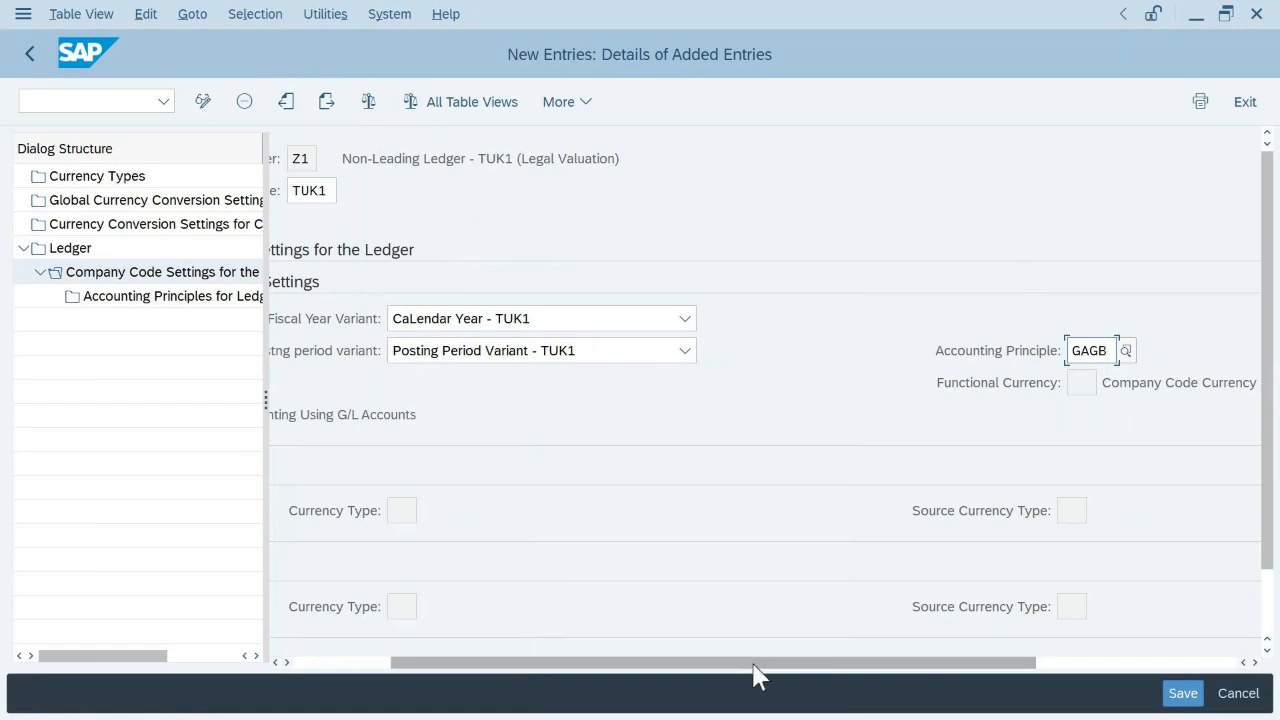
- Enable Parallel Accounting Using G/L Accounts for the entry and check its functional currency
{"action": "left_click_drag", "start_coordinate": [757, 676], "coordinate": [586, 672]}
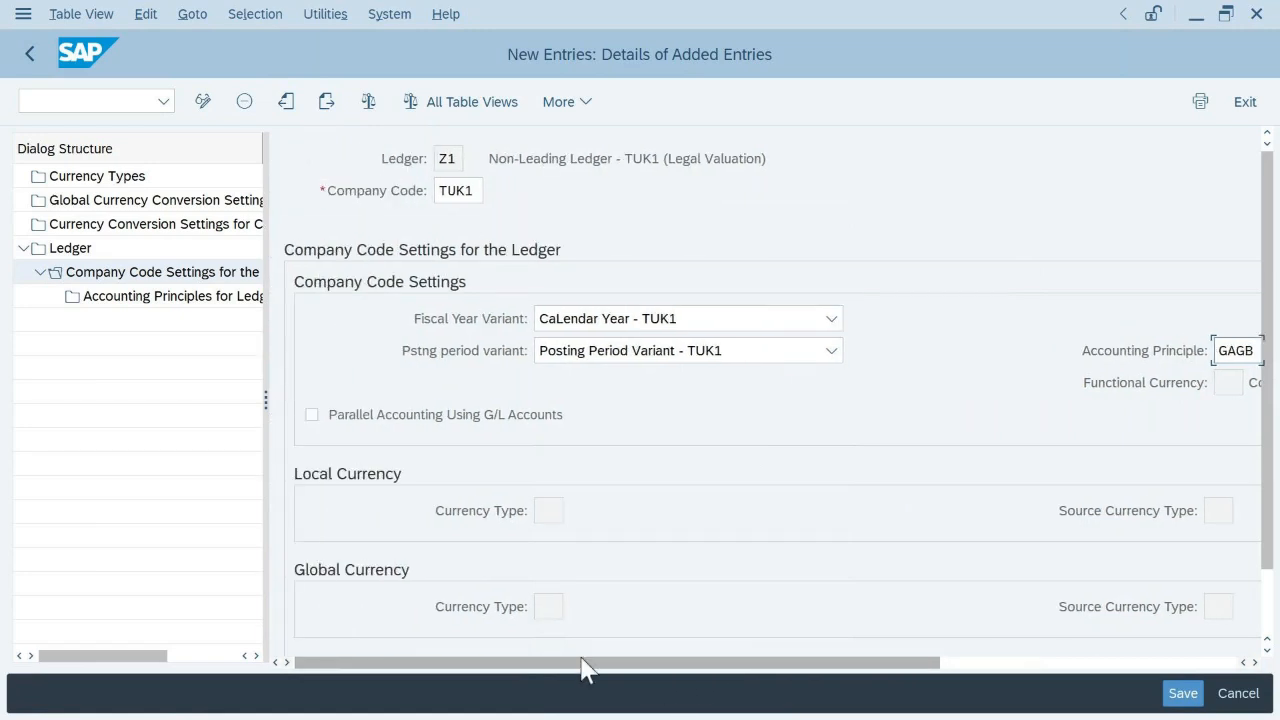
{"action": "left_click", "coordinate": [320, 414]}
{"action": "left_click_drag", "start_coordinate": [697, 675], "coordinate": [866, 623]}
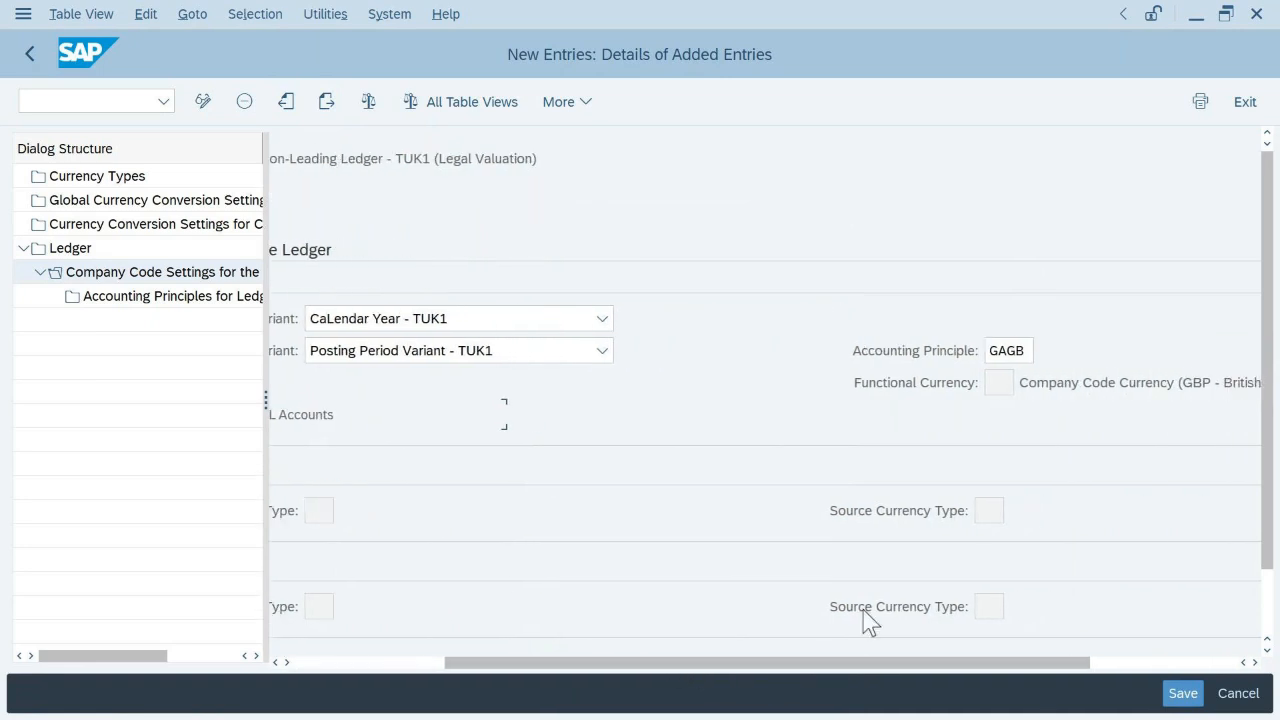
{"action": "left_click", "coordinate": [1001, 383]}
{"action": "left_click", "coordinate": [1024, 382]}
{"action": "left_click", "coordinate": [49, 177]}
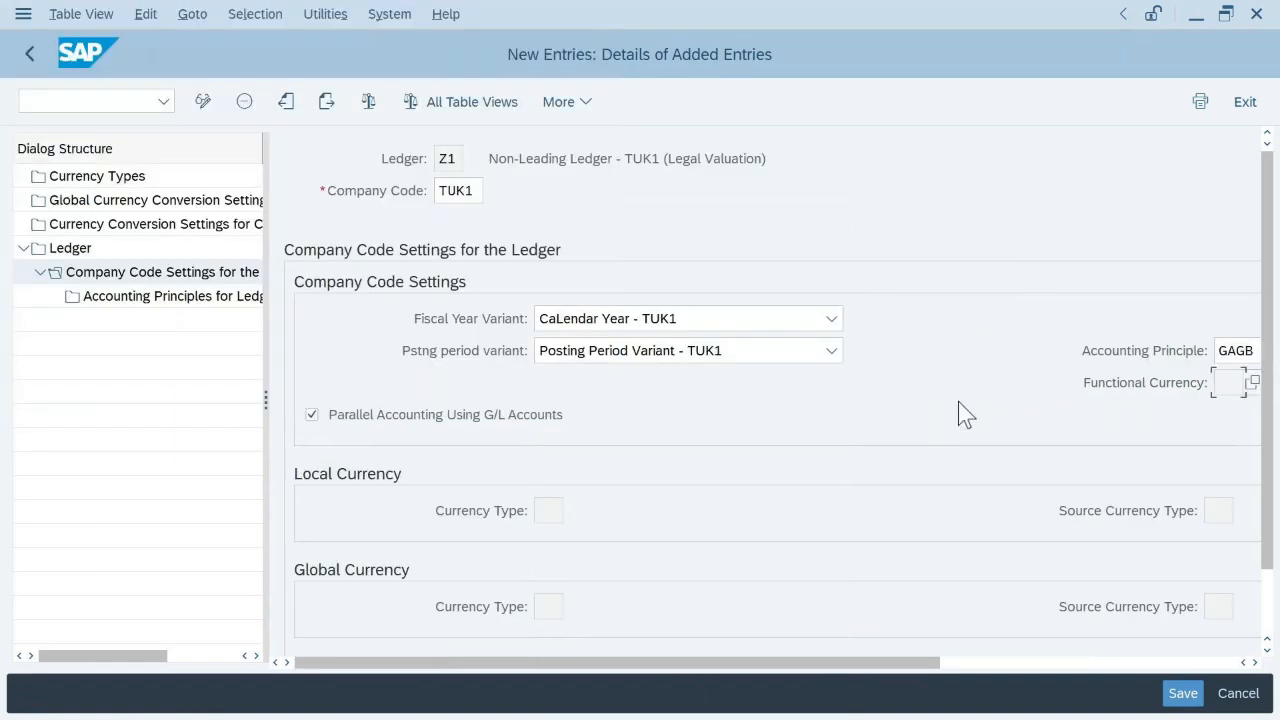
- Validate the TUK1 company code settings of ledger Z1 and review the accounting principle entry
{"action": "left_click", "coordinate": [474, 193]}
{"action": "key", "text": "Return"}
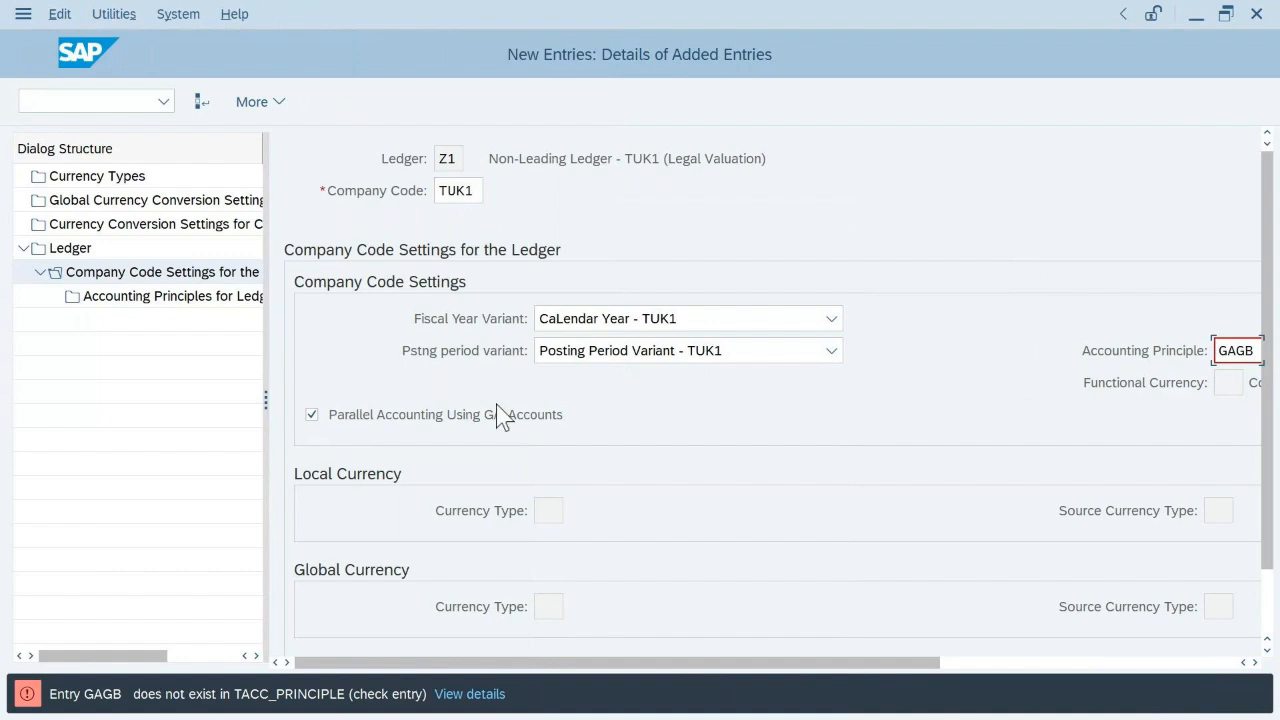
{"action": "left_click_drag", "start_coordinate": [810, 664], "coordinate": [957, 670]}
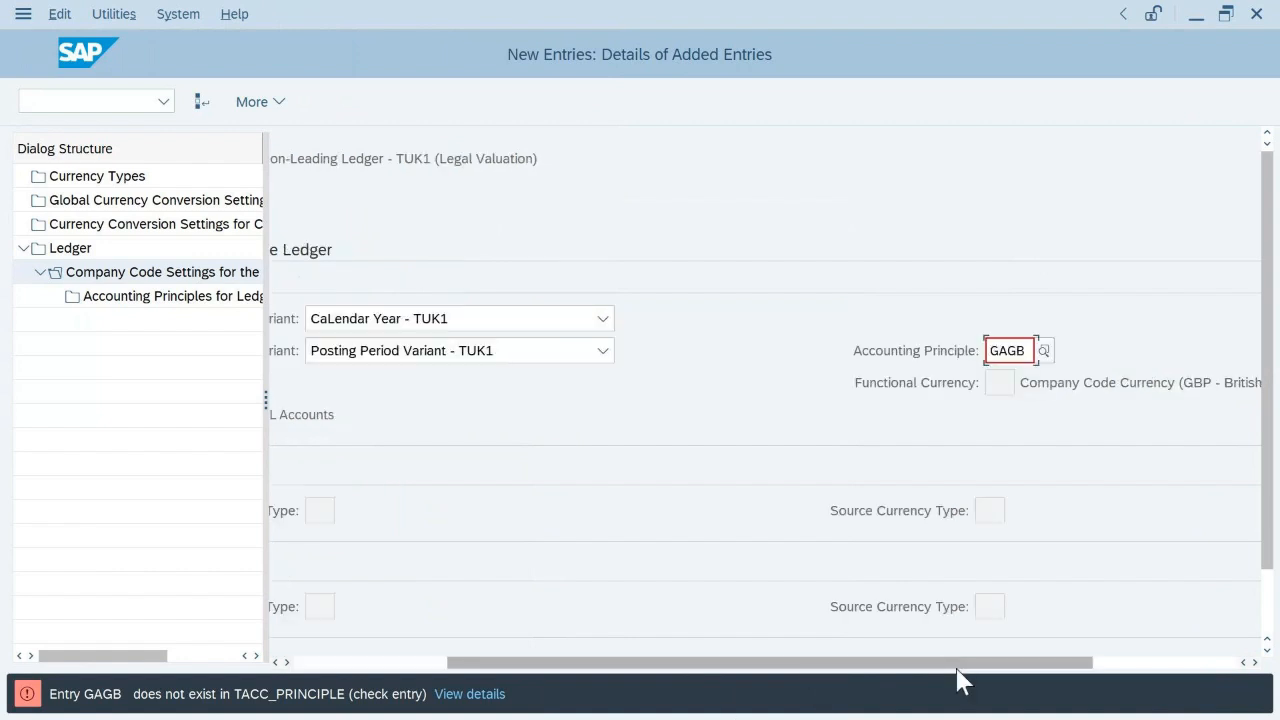
{"action": "left_click", "coordinate": [1003, 350]}
{"action": "key", "text": "BackSpace"}
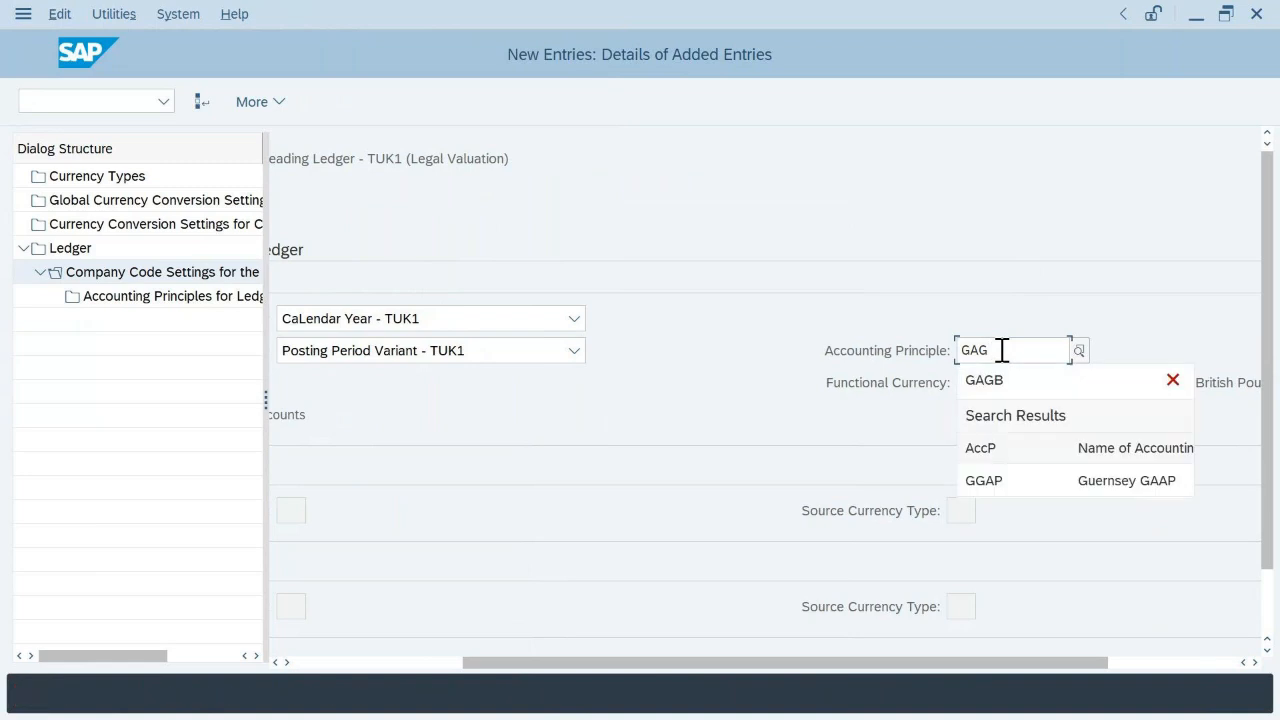
{"action": "type", "text": "P"}
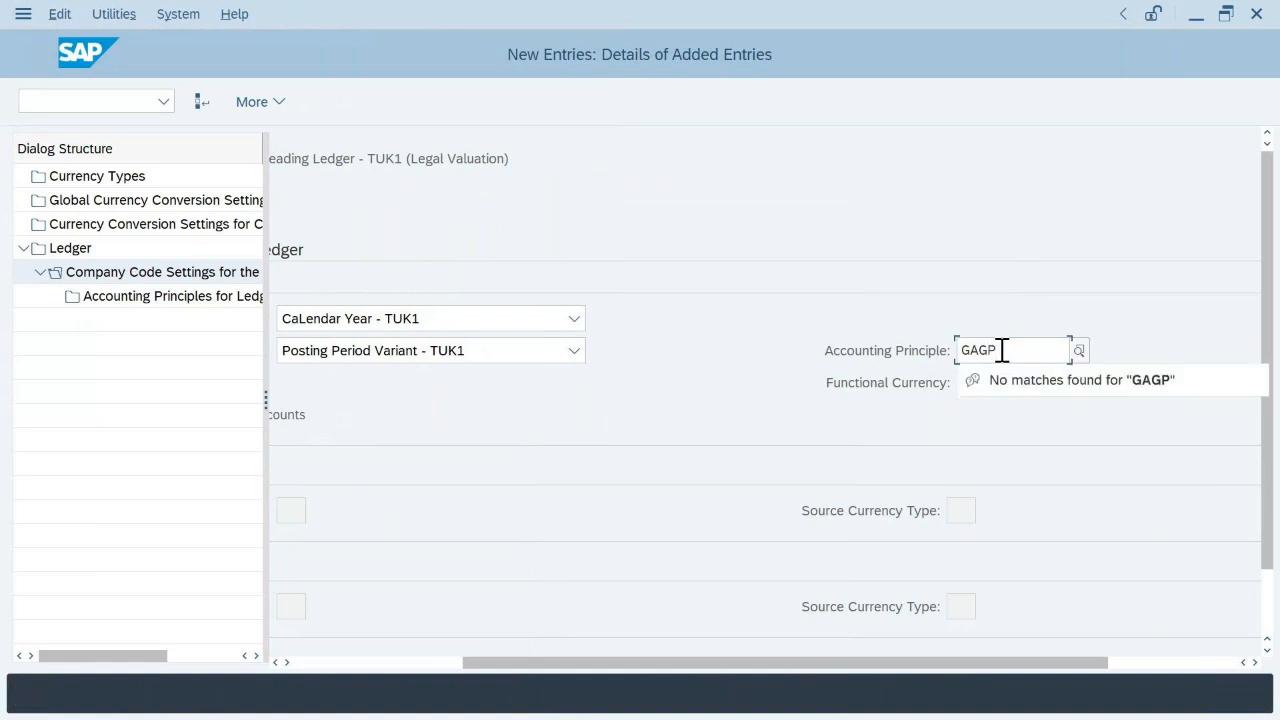
{"action": "key", "text": "BackSpace"}
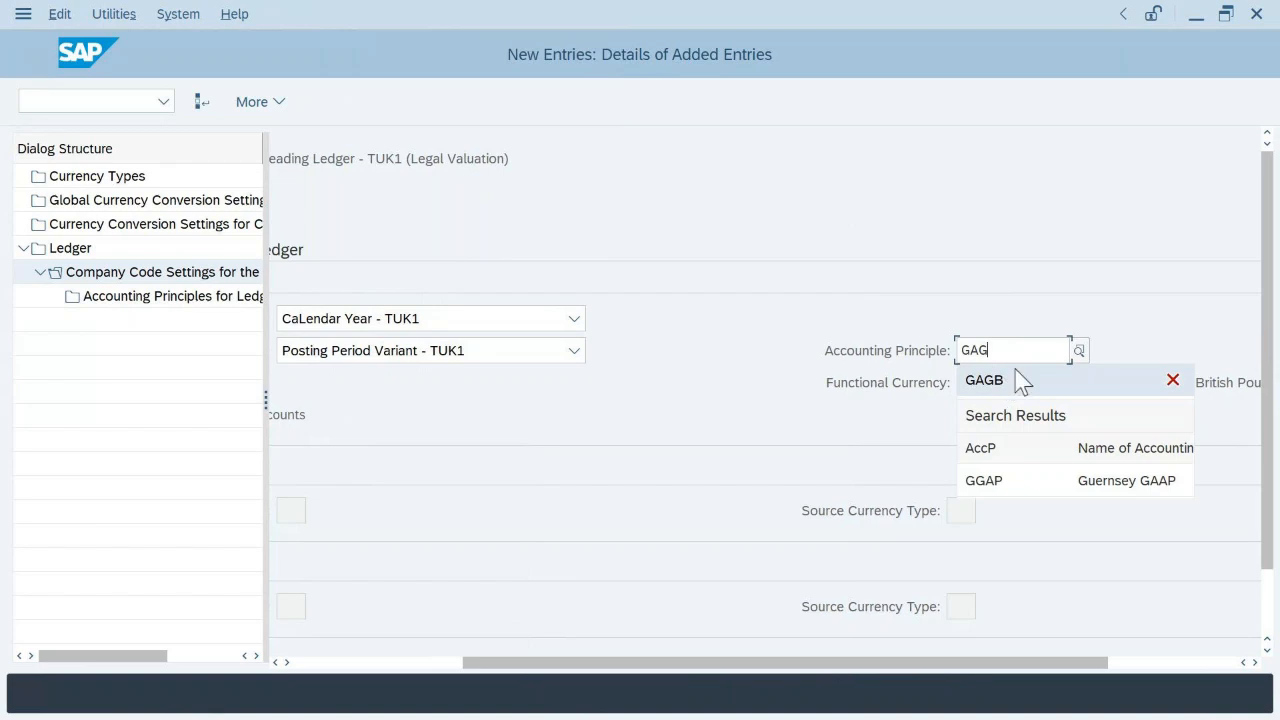
- Clear the accounting principle of the TUK1 entry and choose GBAP (United Kingdom GAAP) from the possible values instead
{"action": "key", "text": "BackSpace"}
{"action": "key", "text": "BackSpace"}
{"action": "key", "text": "BackSpace"}
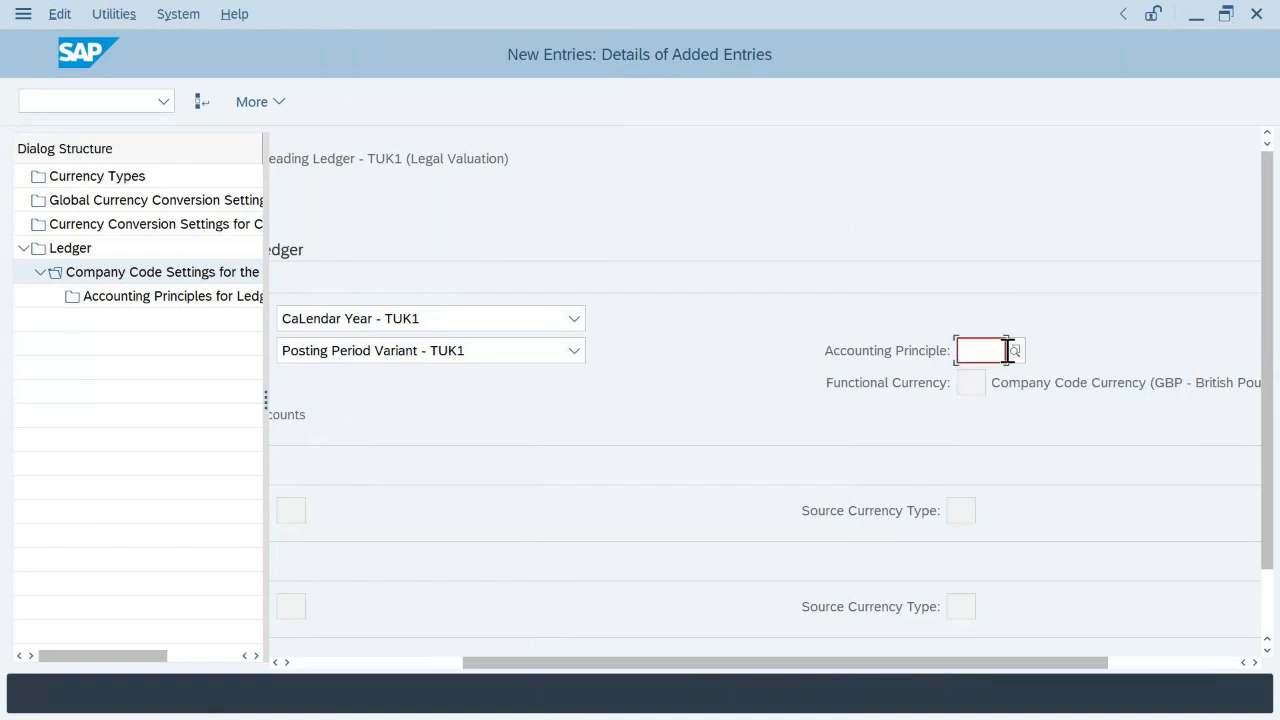
{"action": "left_click", "coordinate": [1013, 357]}
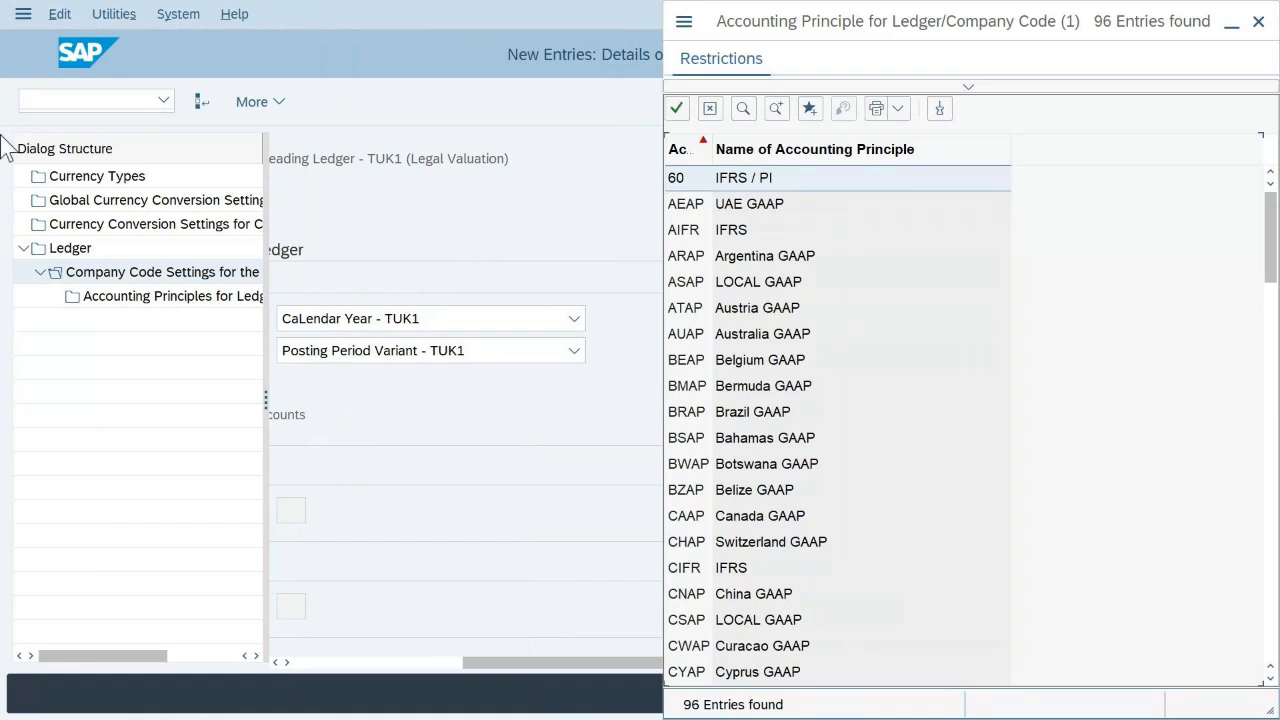
{"action": "scroll", "coordinate": [866, 398], "scroll_direction": "down", "scroll_amount": 3}
{"action": "scroll", "coordinate": [866, 398], "scroll_direction": "down", "scroll_amount": 3}
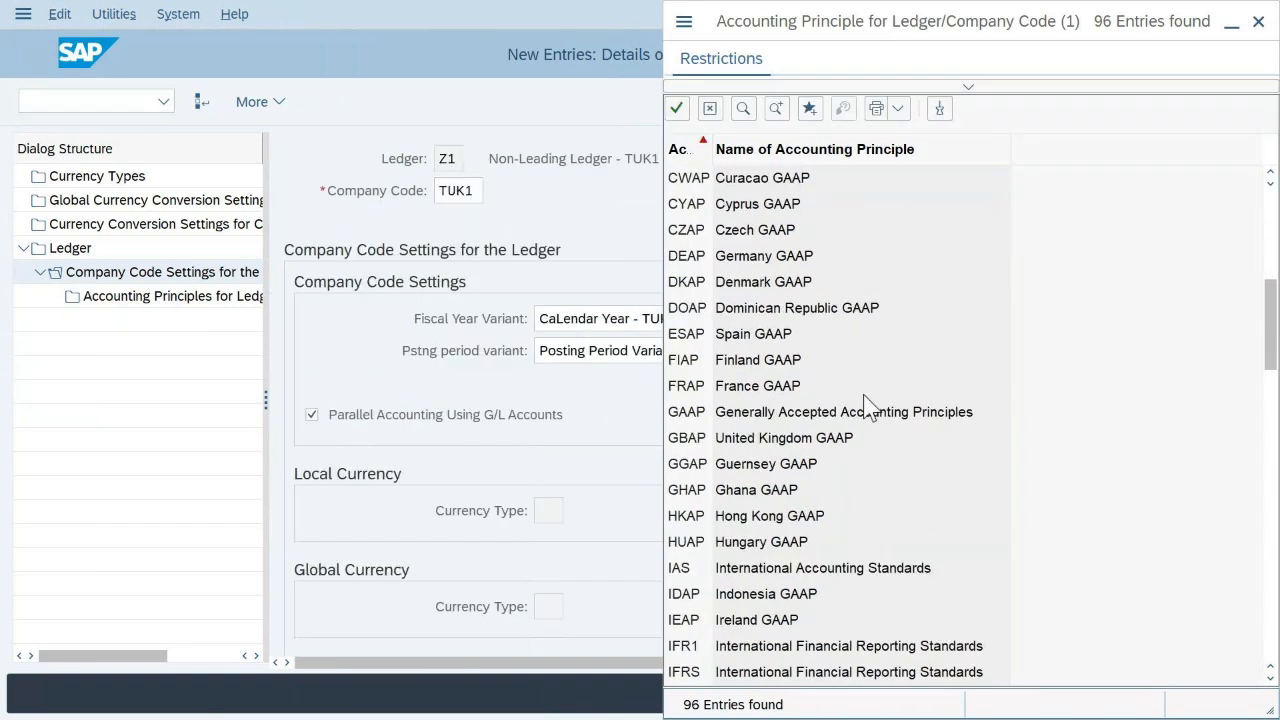
{"action": "left_click", "coordinate": [745, 450]}
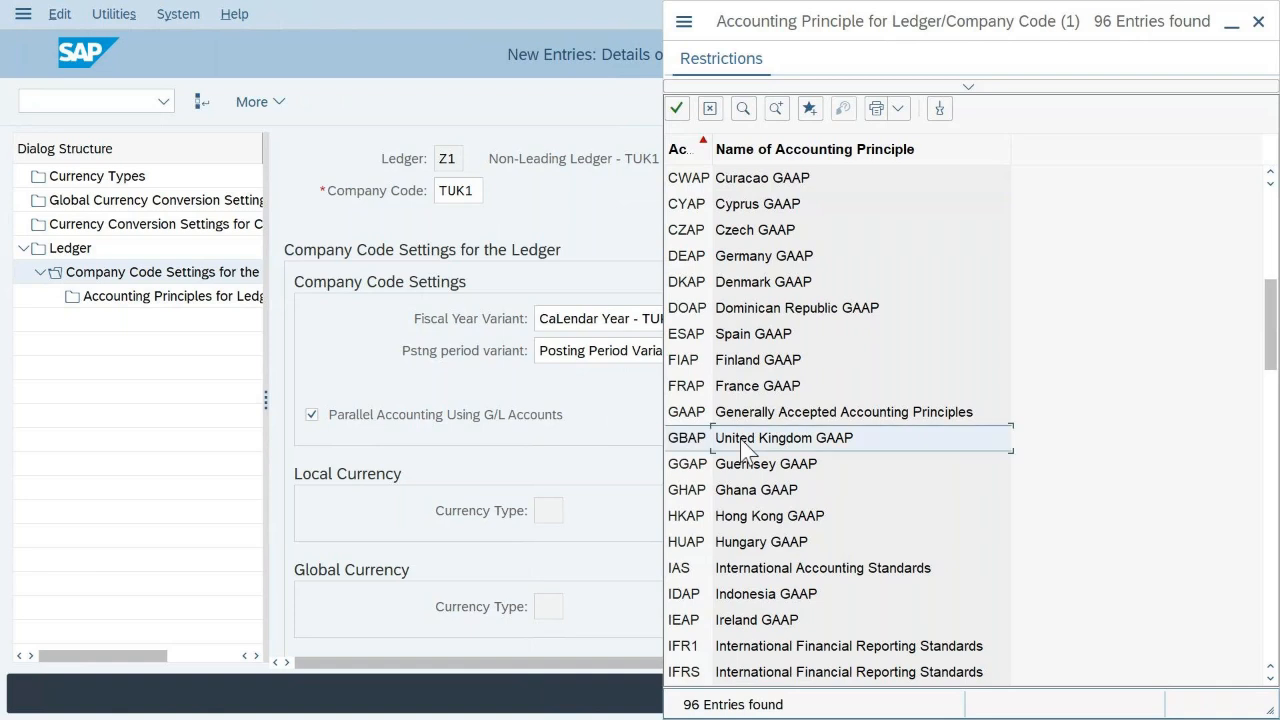
{"action": "double_click", "coordinate": [743, 447]}
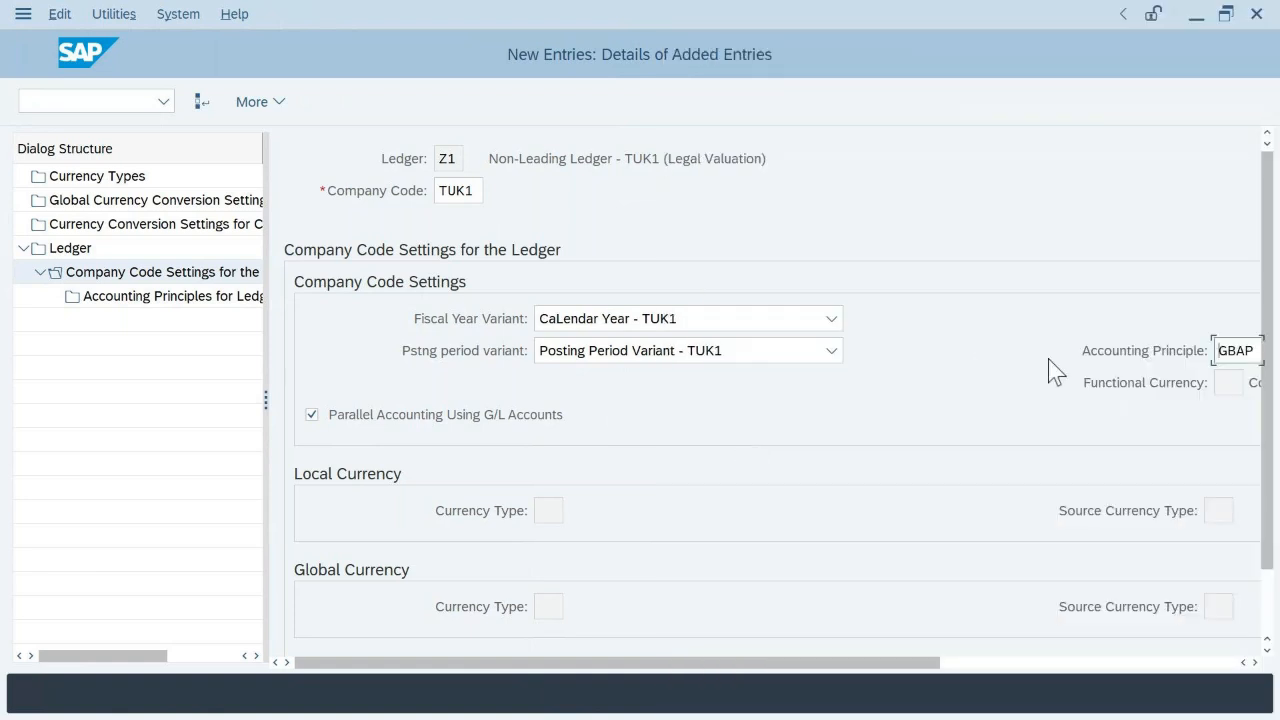
- Check the functional currency of the TUK1 entry in ledger Z1 and save the settings, accepting the consistency check messages
{"action": "left_click_drag", "start_coordinate": [806, 667], "coordinate": [887, 670]}
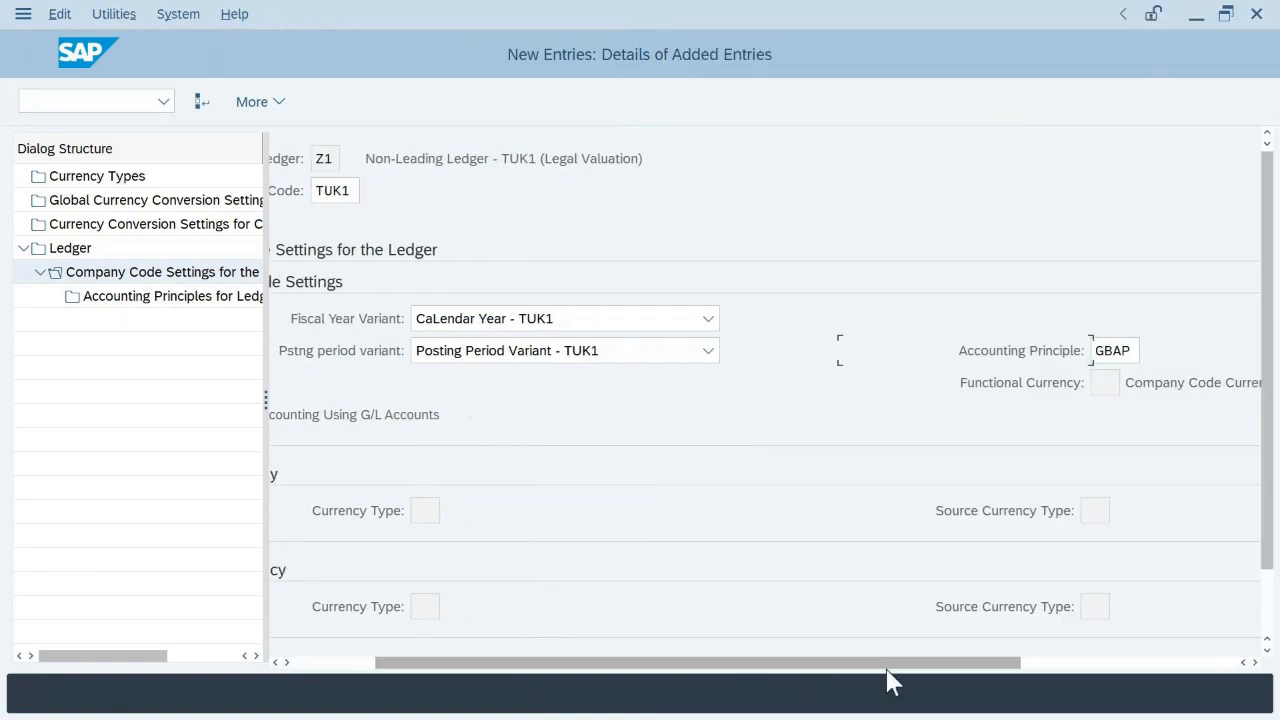
{"action": "left_click", "coordinate": [352, 190]}
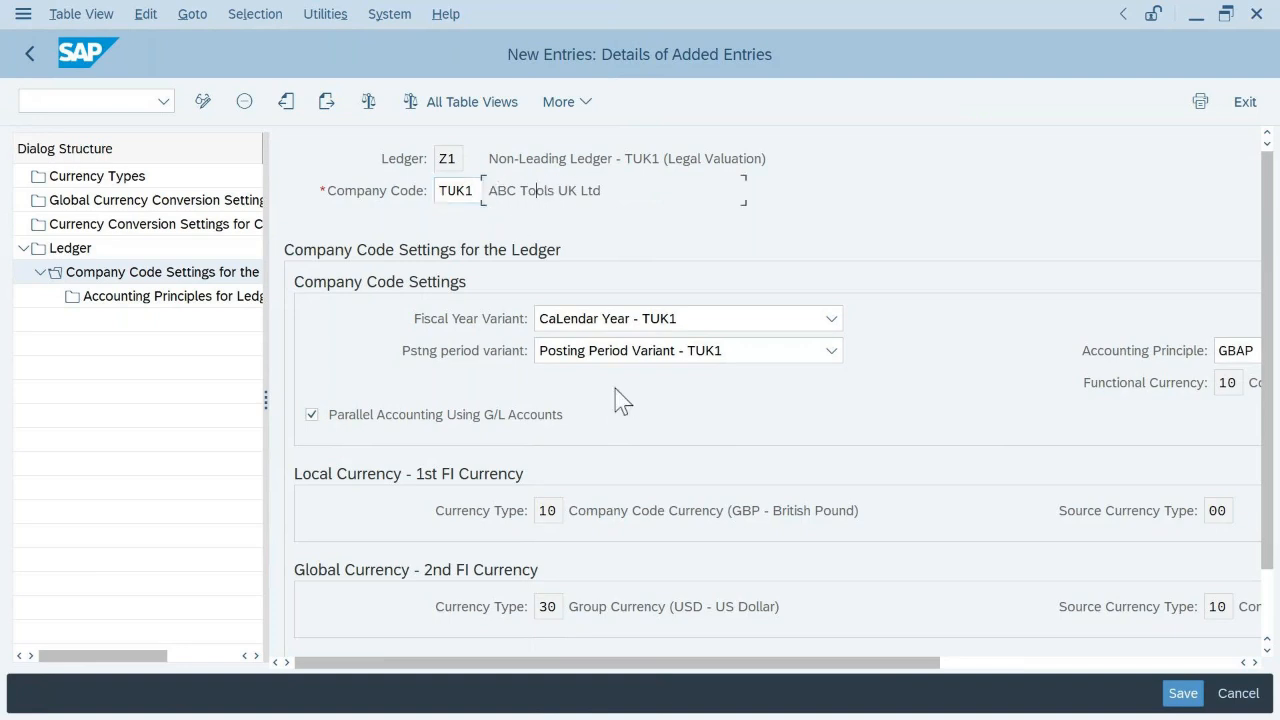
{"action": "left_click_drag", "start_coordinate": [831, 674], "coordinate": [995, 680]}
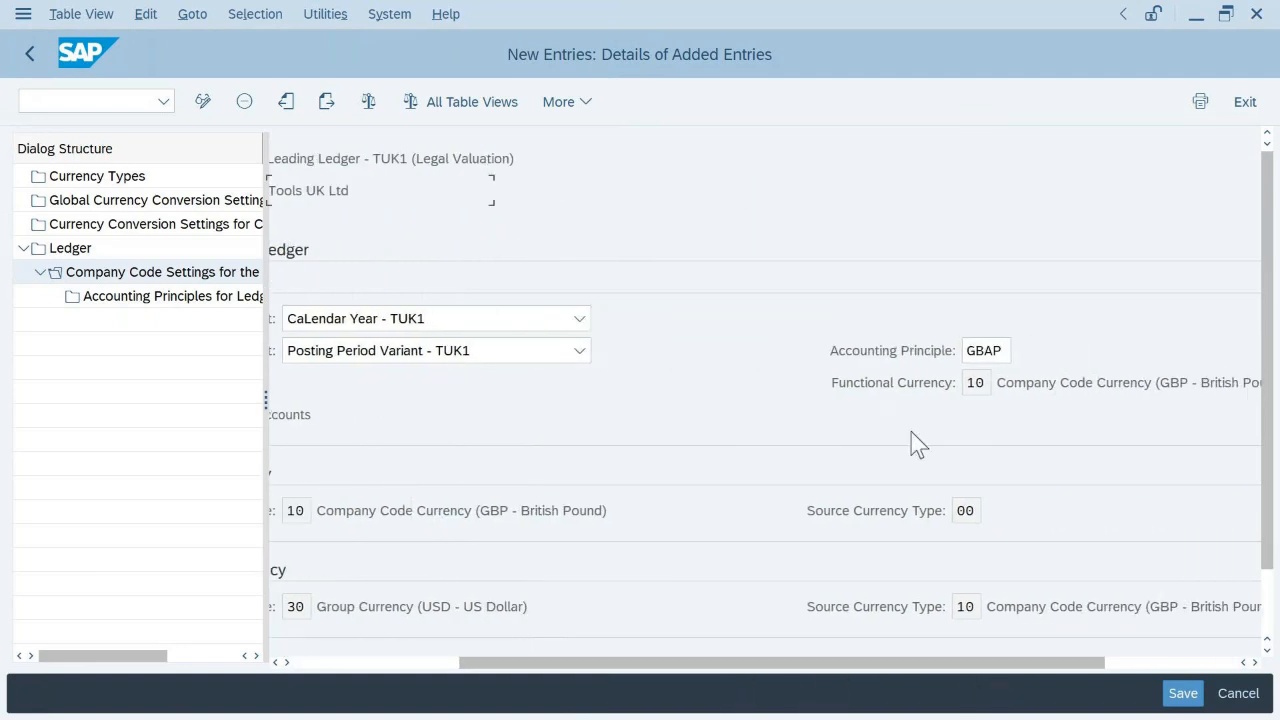
{"action": "left_click", "coordinate": [984, 382]}
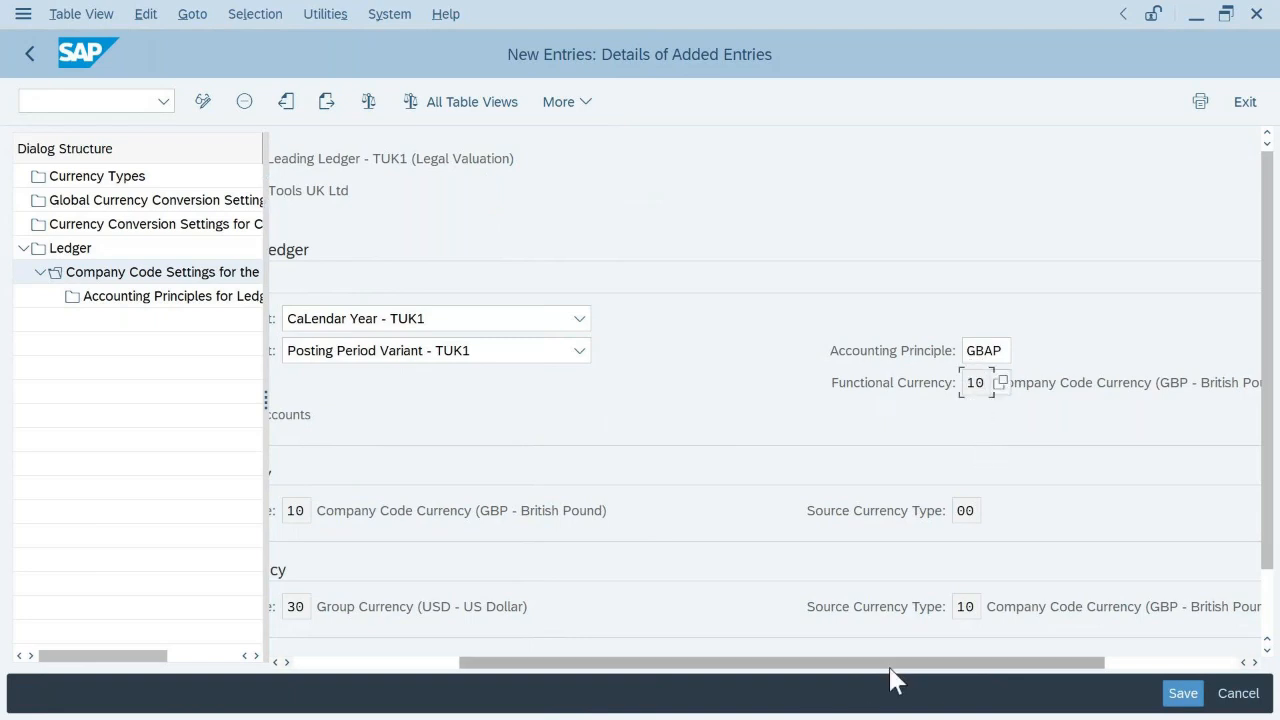
{"action": "left_click_drag", "start_coordinate": [890, 660], "coordinate": [683, 666]}
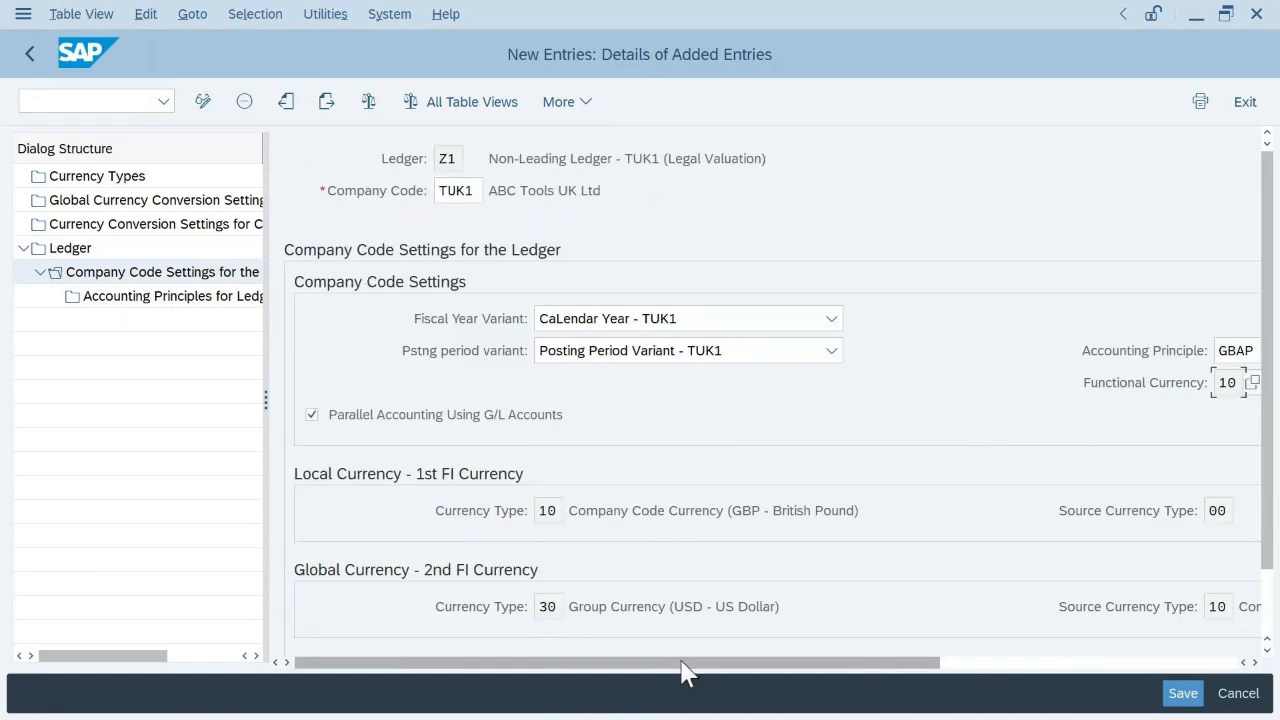
{"action": "left_click", "coordinate": [1182, 693]}
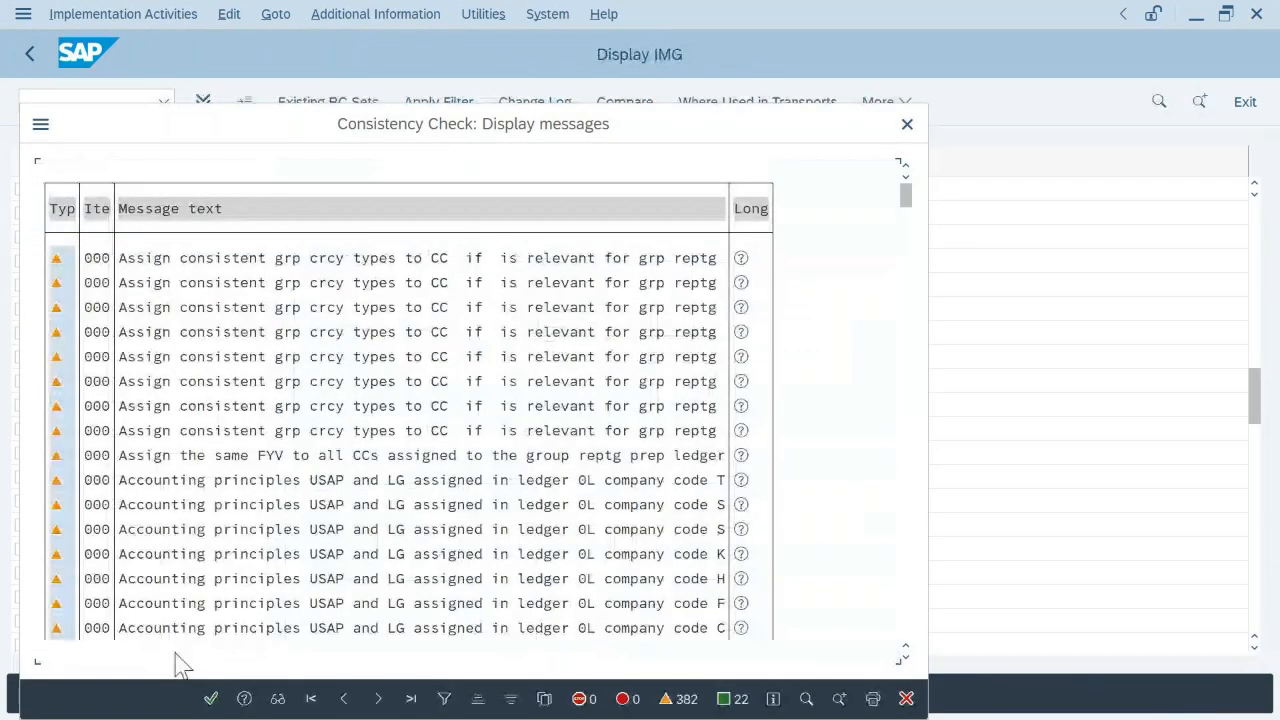
{"action": "left_click", "coordinate": [210, 698]}
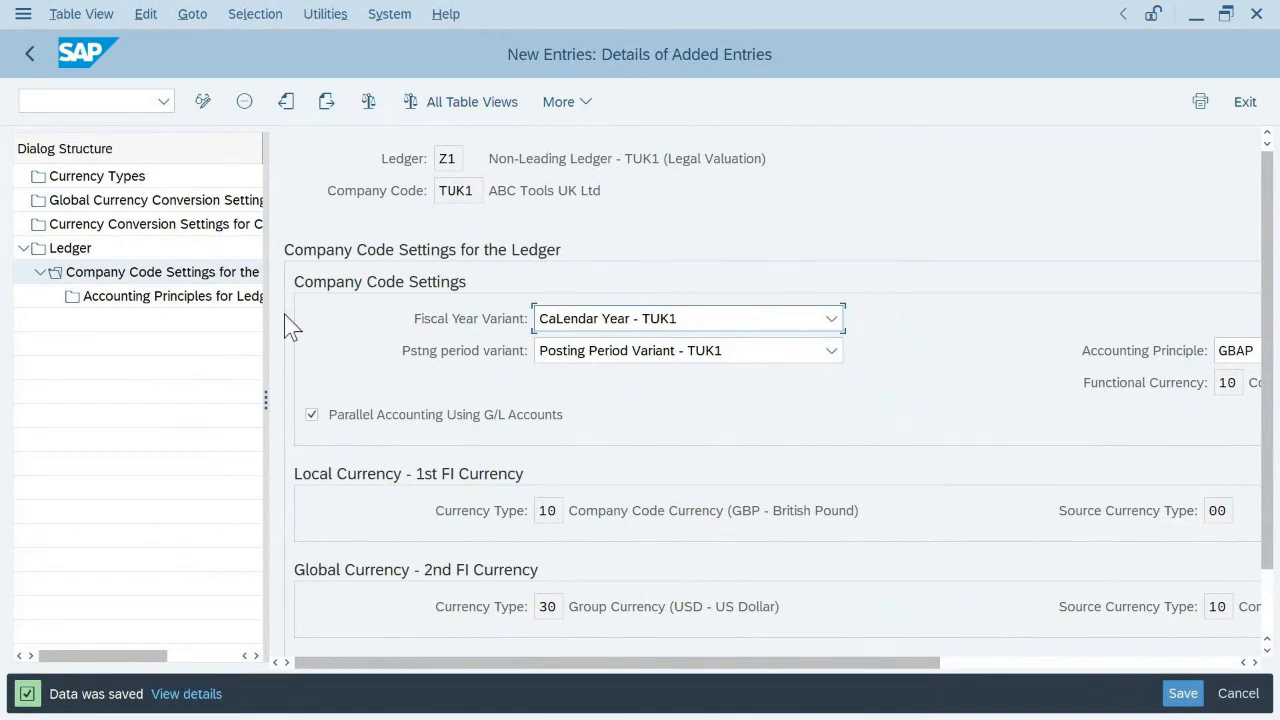
- Switch to the PDF notes, tick the first bullet on the Ledger Group slide and underline "system automatically generates"
{"action": "key", "text": "alt+Tab"}
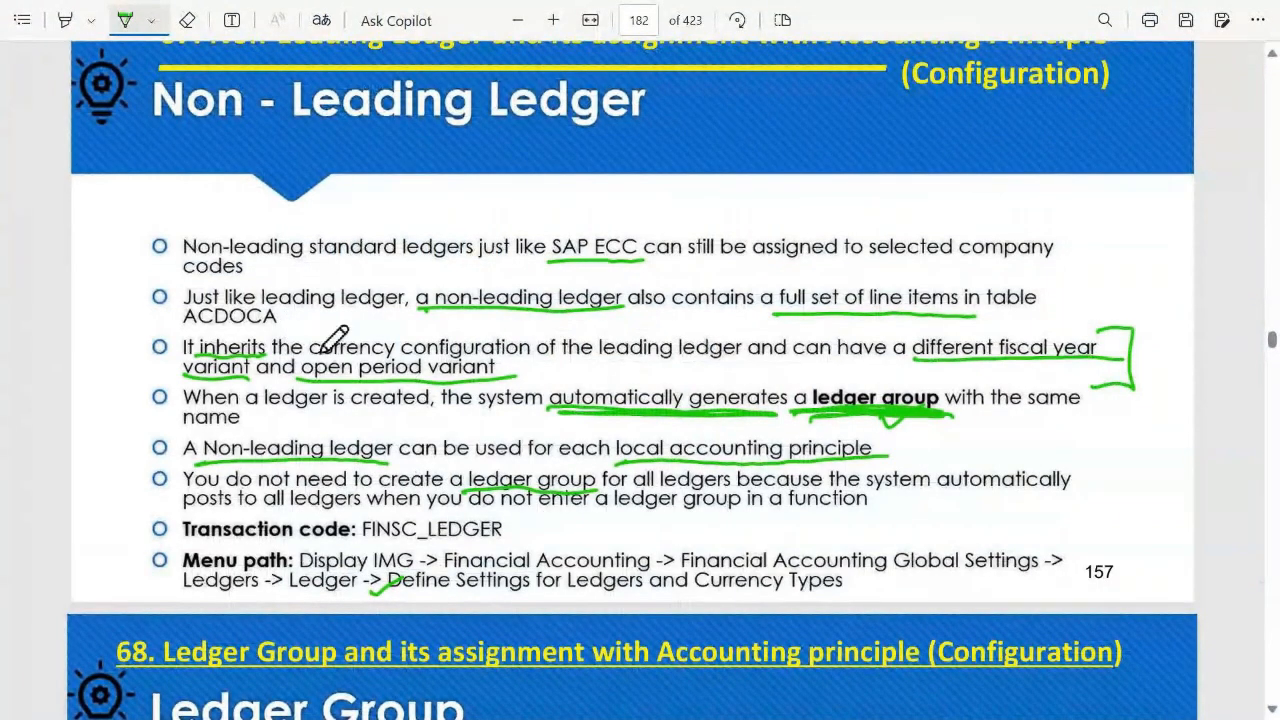
{"action": "scroll", "coordinate": [385, 371], "scroll_direction": "up", "scroll_amount": 2}
{"action": "scroll", "coordinate": [386, 370], "scroll_direction": "down", "scroll_amount": 1}
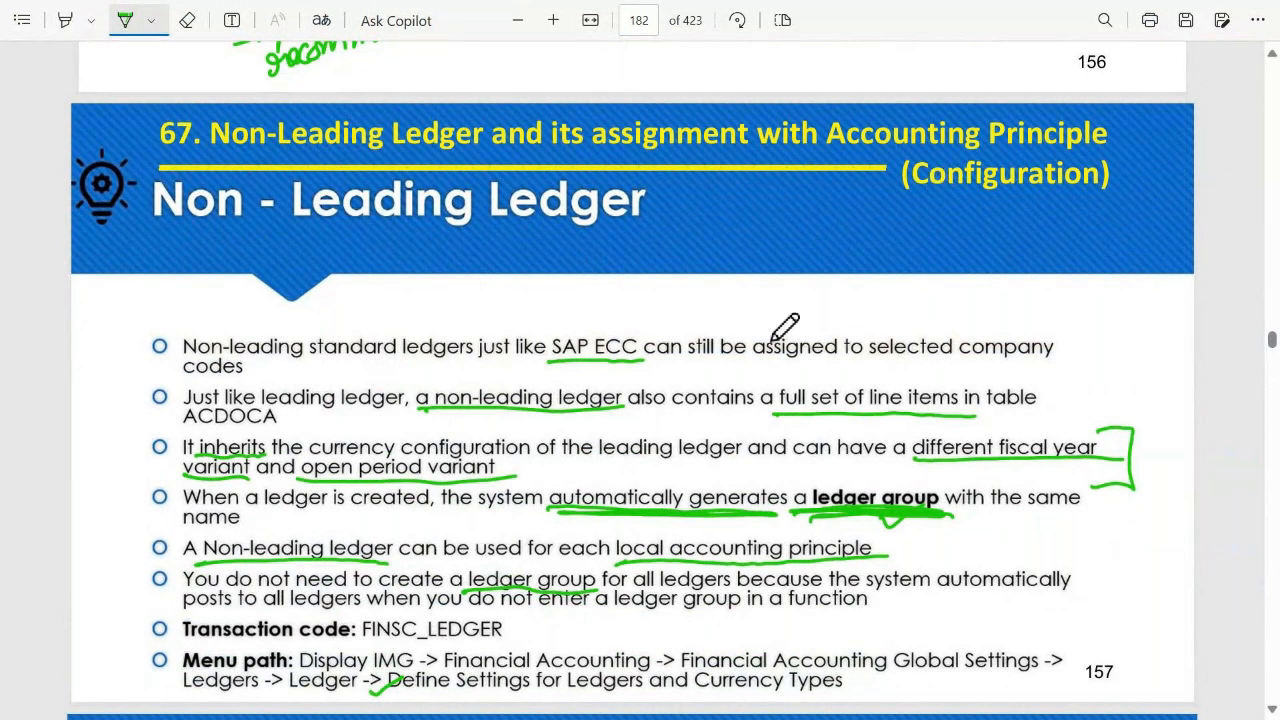
{"action": "scroll", "coordinate": [785, 327], "scroll_direction": "down", "scroll_amount": 6}
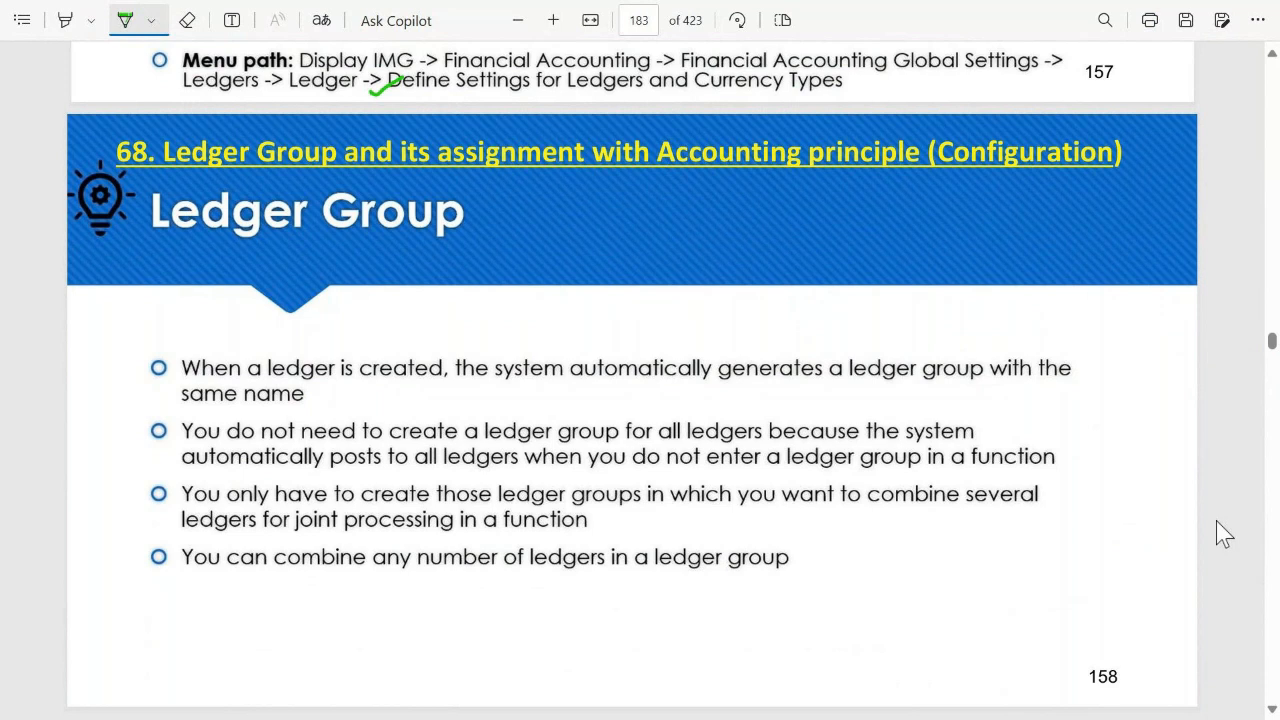
{"action": "left_click_drag", "start_coordinate": [119, 356], "coordinate": [224, 325]}
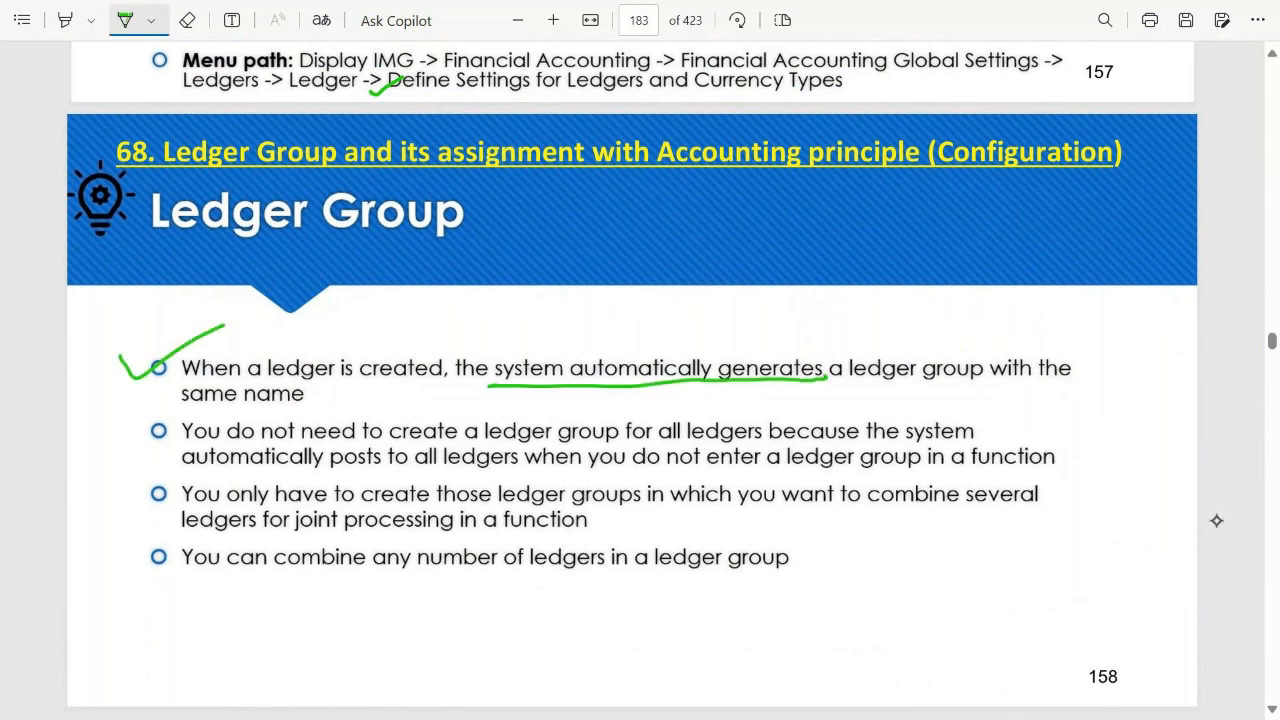
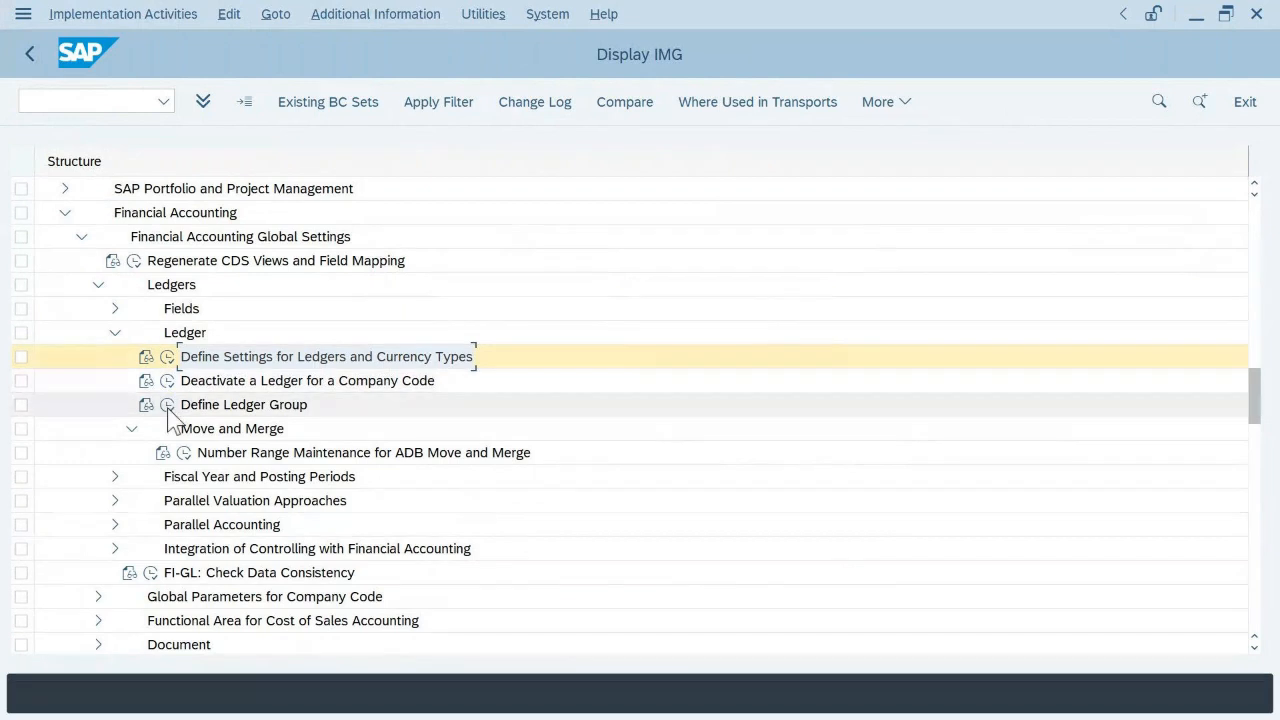
- Open Define Ledger Group from the SAP implementation guide and position the list on ledger group Z1
{"action": "left_click", "coordinate": [168, 408]}
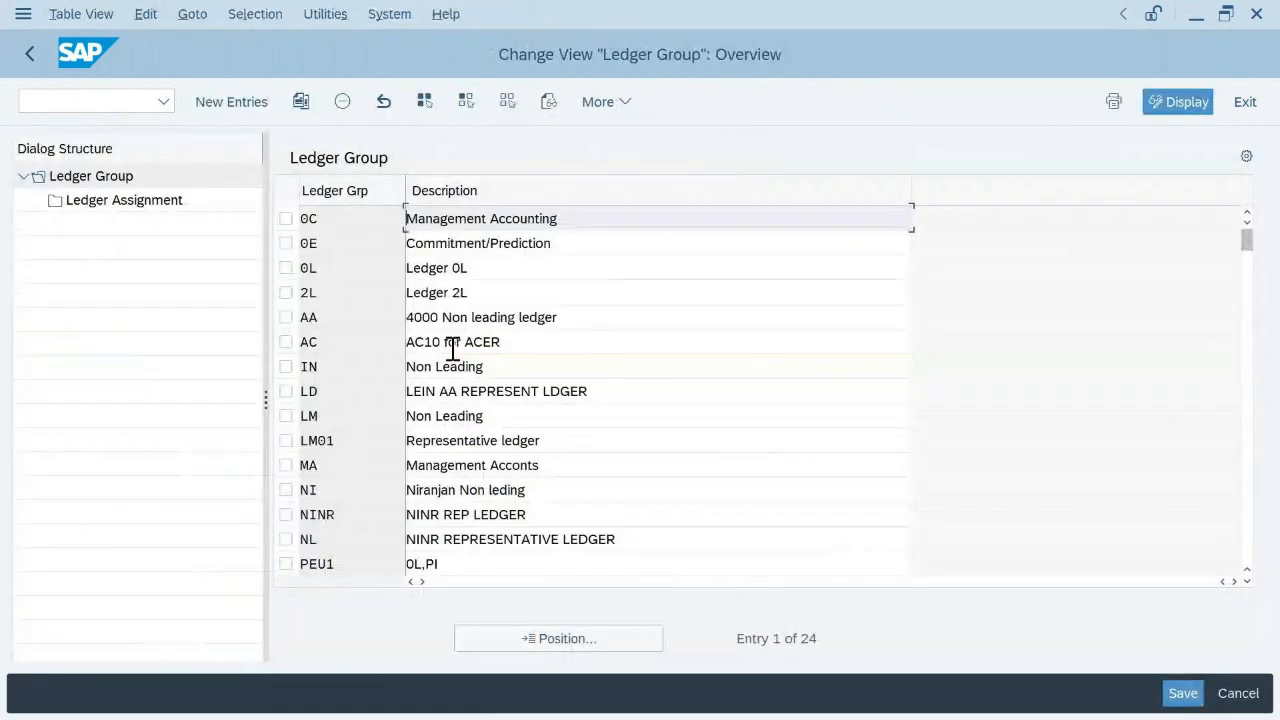
{"action": "left_click", "coordinate": [557, 645]}
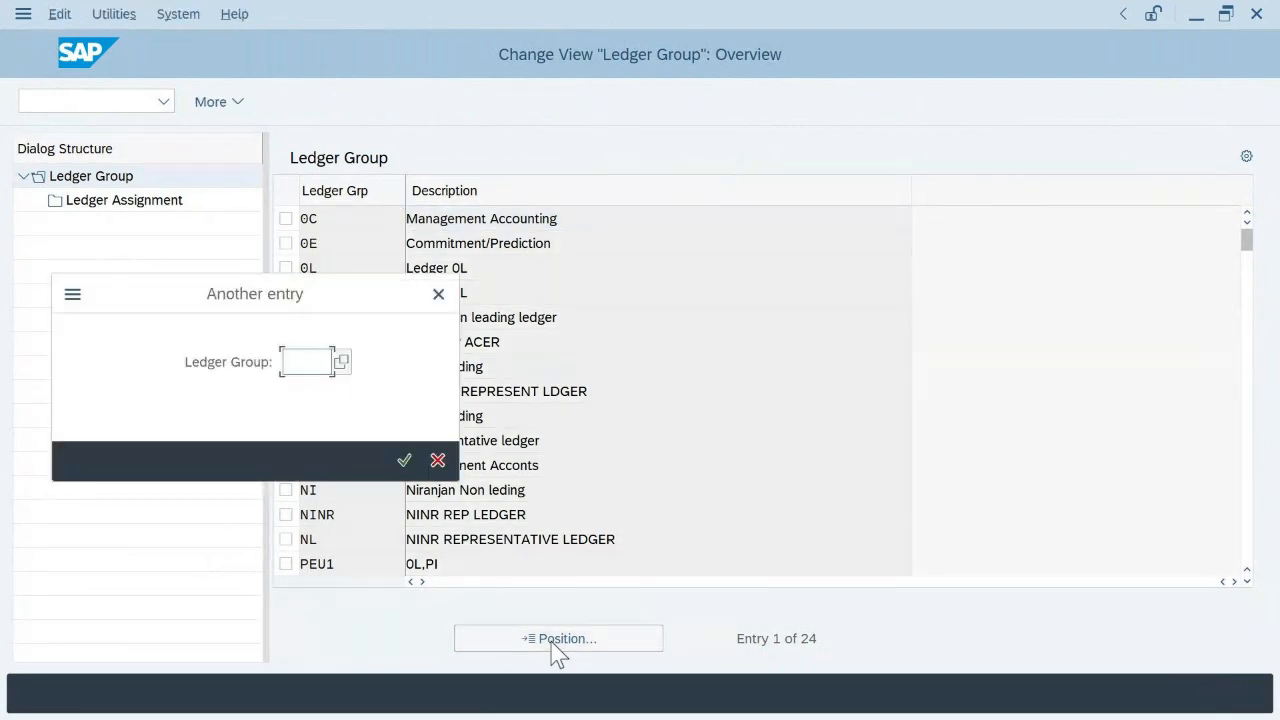
{"action": "type", "text": "Z"}
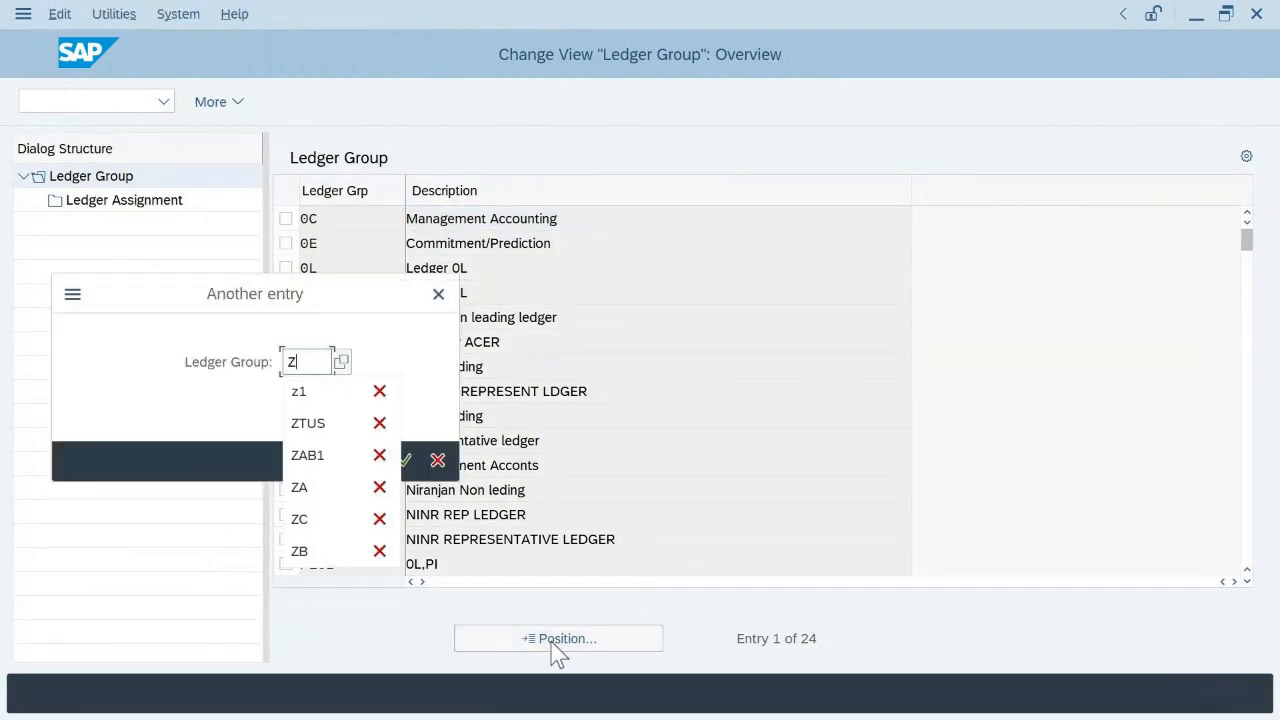
{"action": "type", "text": "1"}
{"action": "key", "text": "Return"}
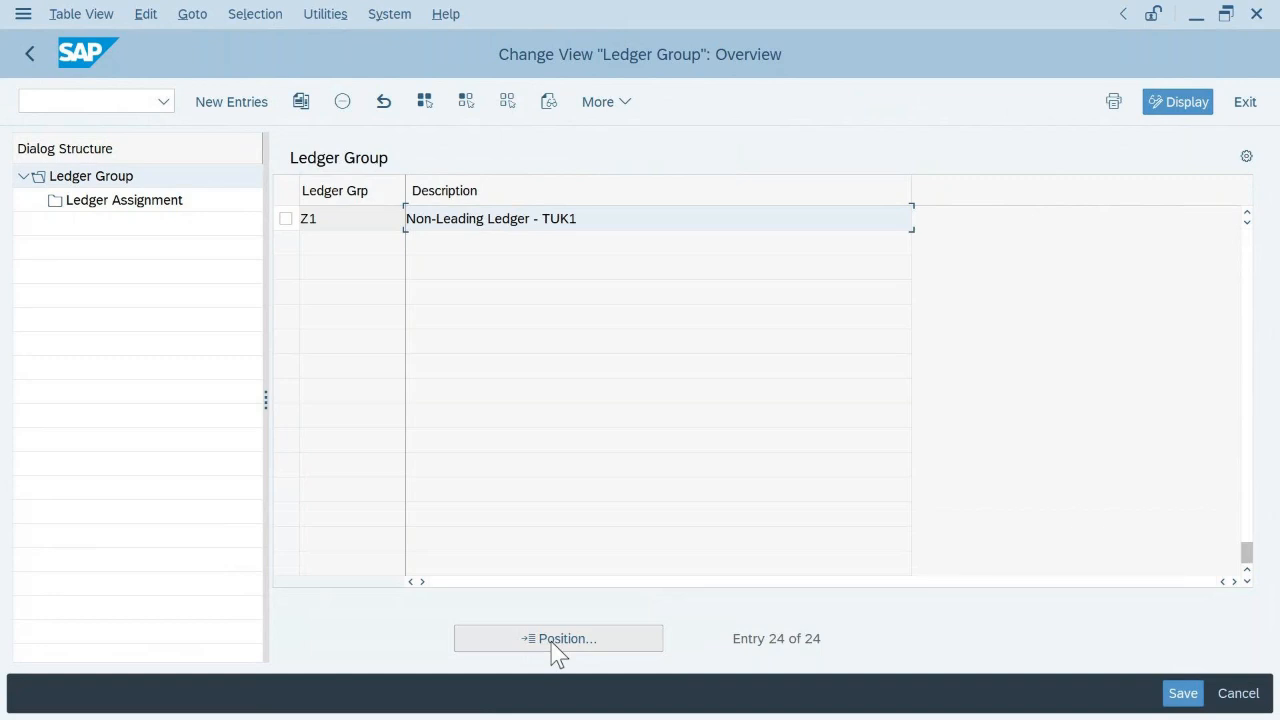
- Open the assignment of accounting principles to target ledger groups and look for an existing GBAP entry
{"action": "key", "text": "F3"}
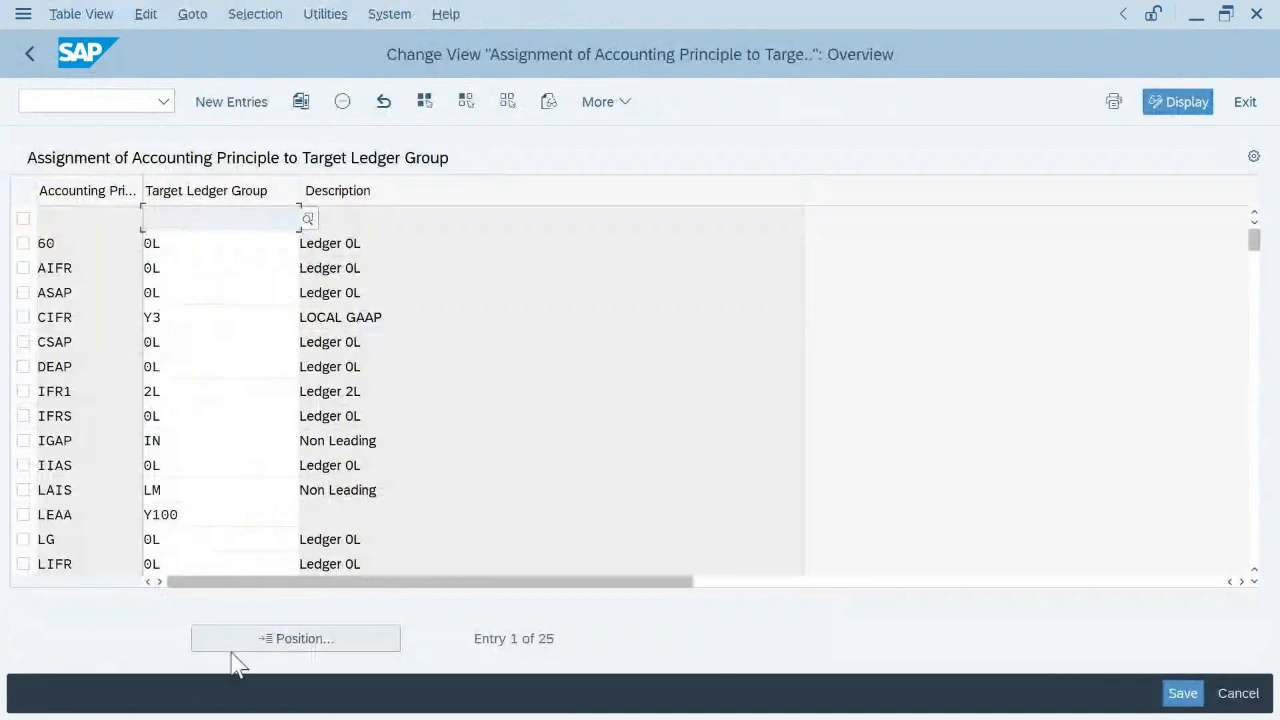
{"action": "left_click", "coordinate": [255, 641]}
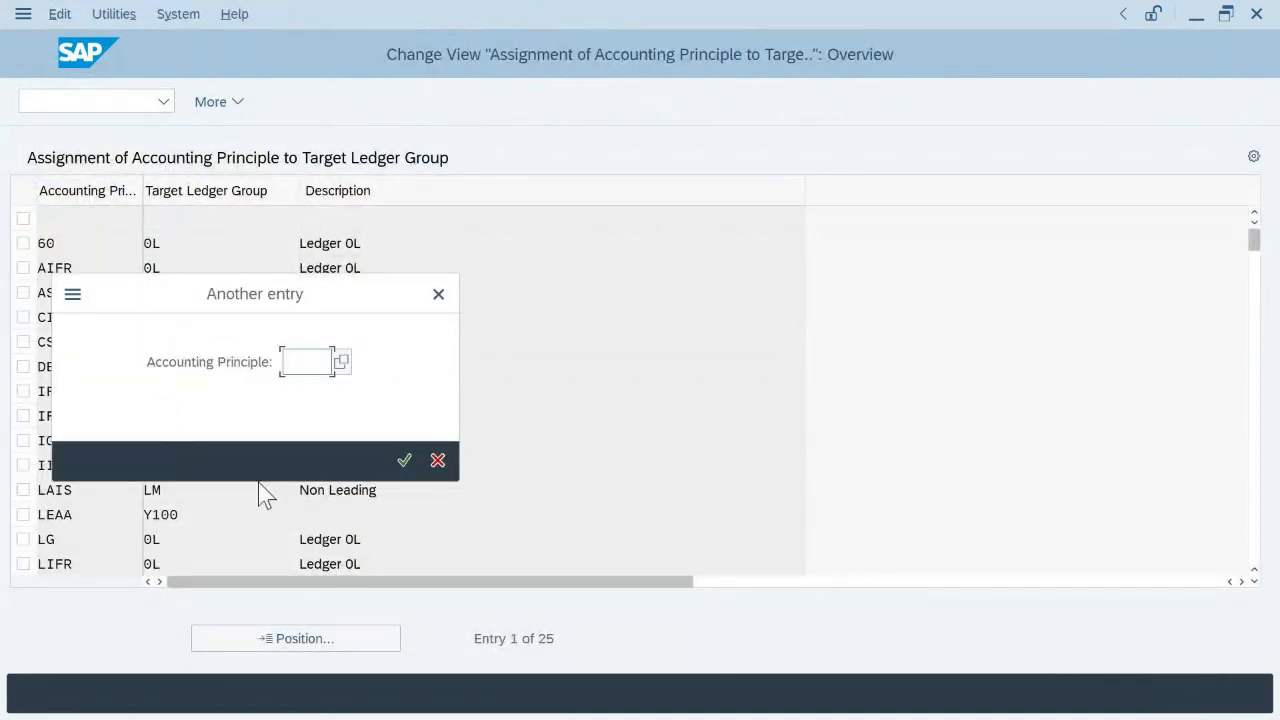
{"action": "type", "text": "GBAP"}
{"action": "left_click", "coordinate": [404, 461]}
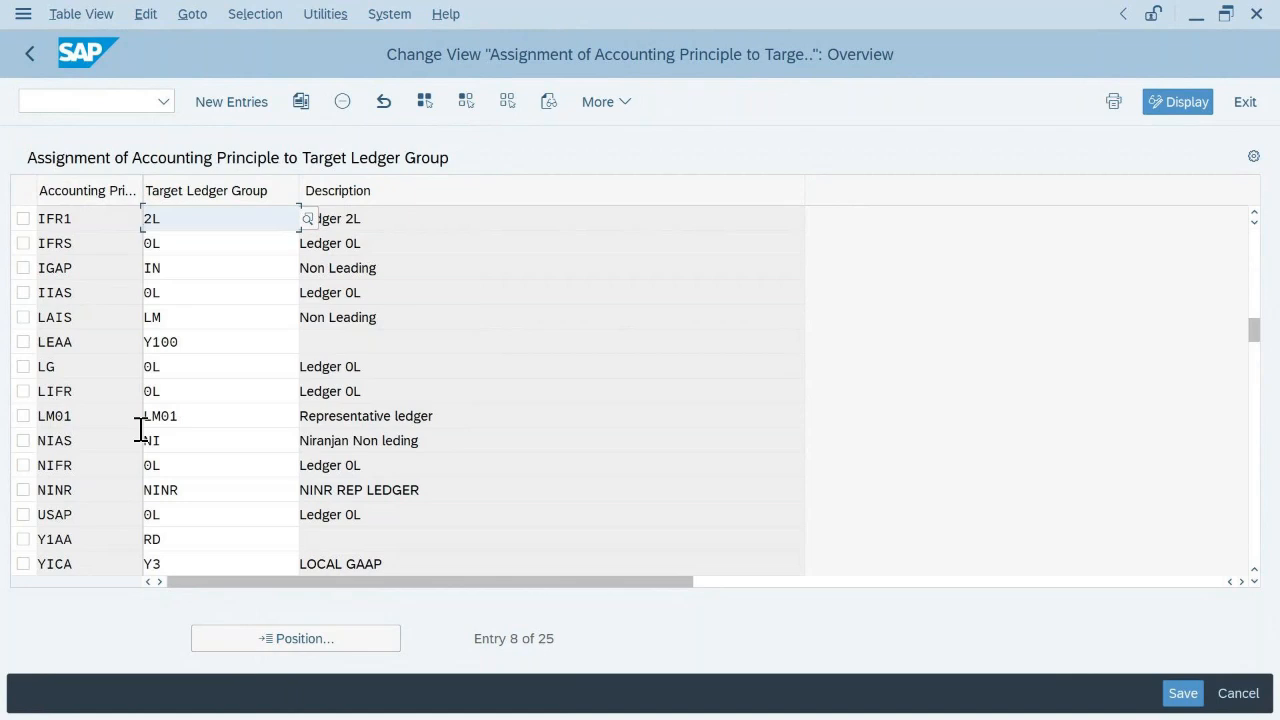
{"action": "left_click", "coordinate": [286, 645]}
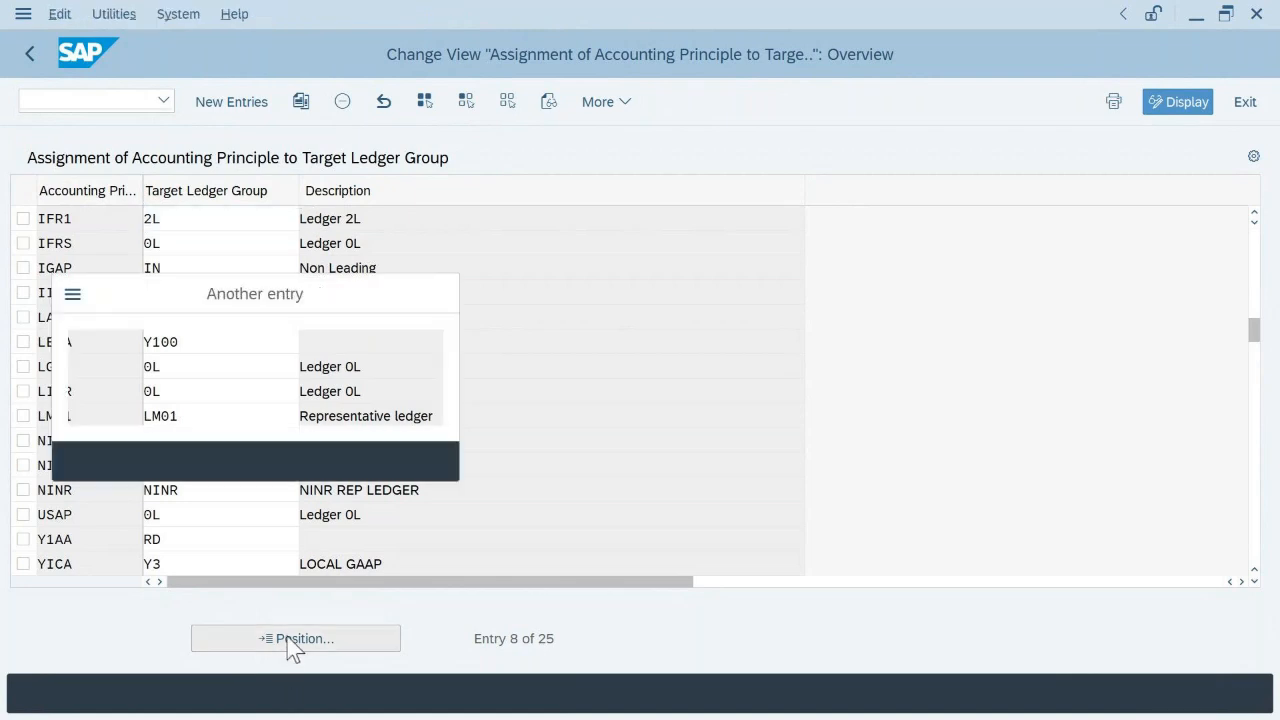
{"action": "type", "text": "SEAP"}
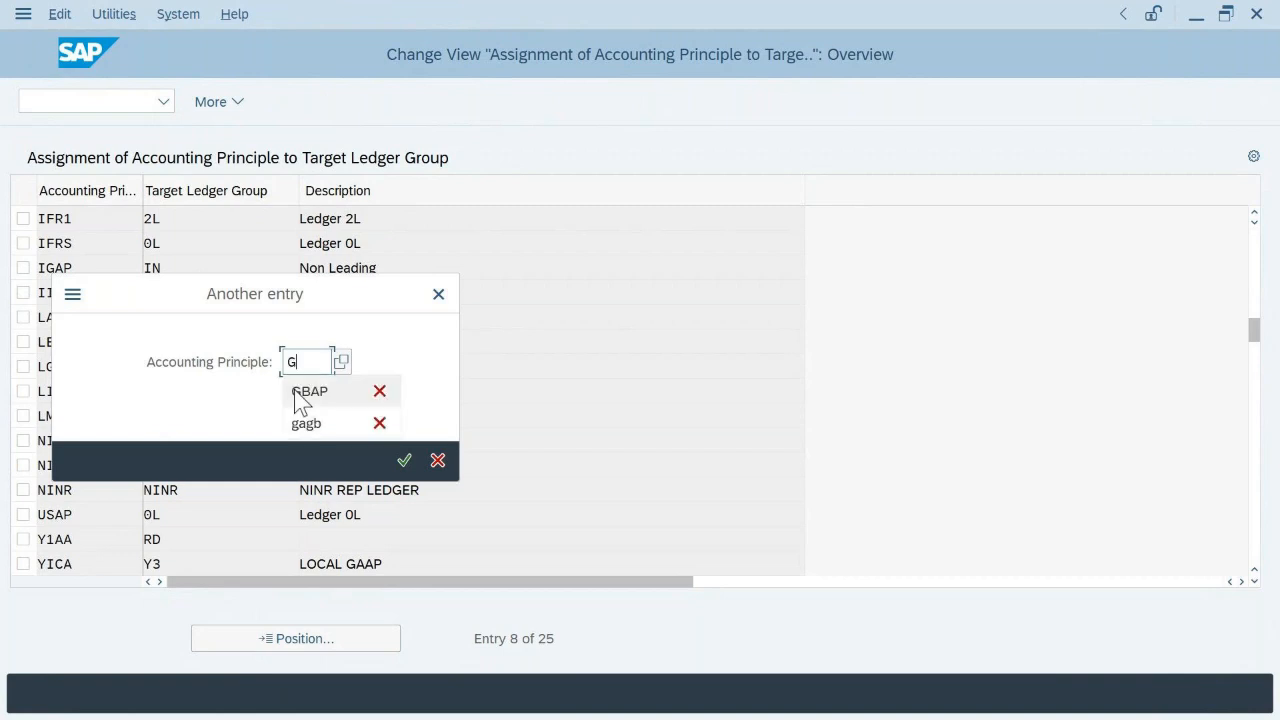
{"action": "key", "text": "Return"}
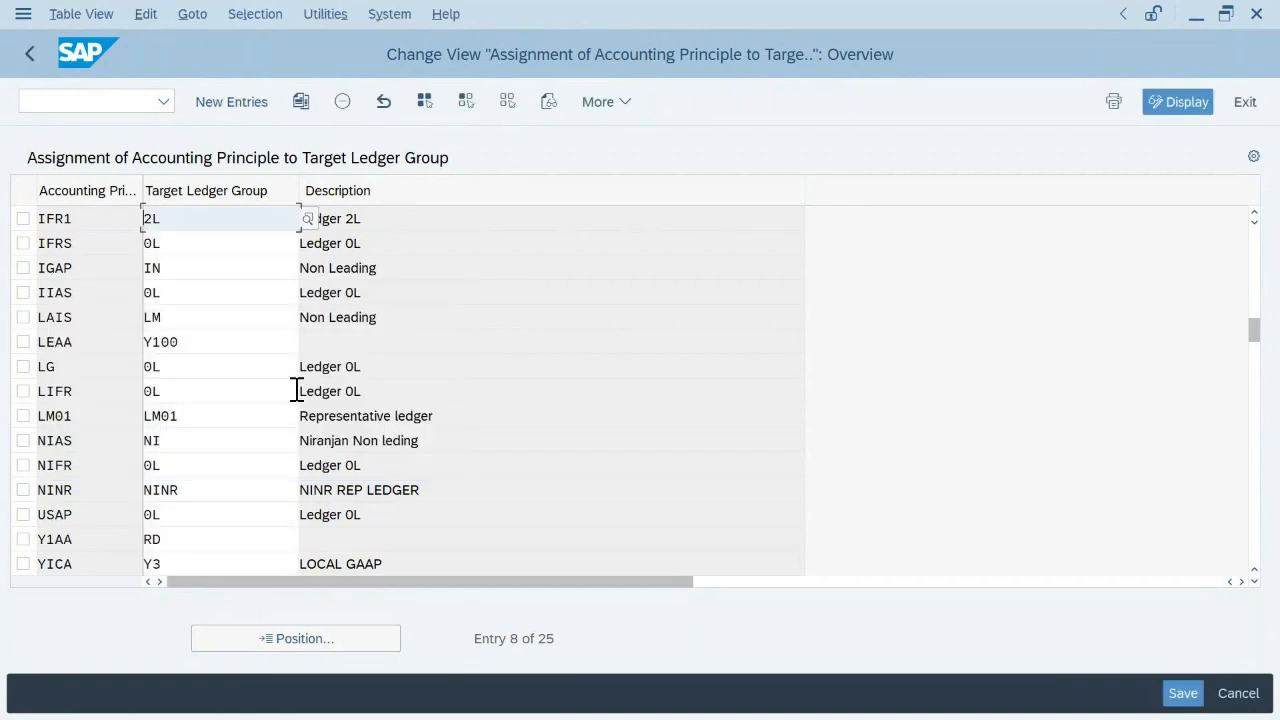
- Add a new entry assigning accounting principle GBAP to target ledger group Z1 and save it
{"action": "left_click", "coordinate": [249, 106]}
{"action": "type", "text": "GBAP"}
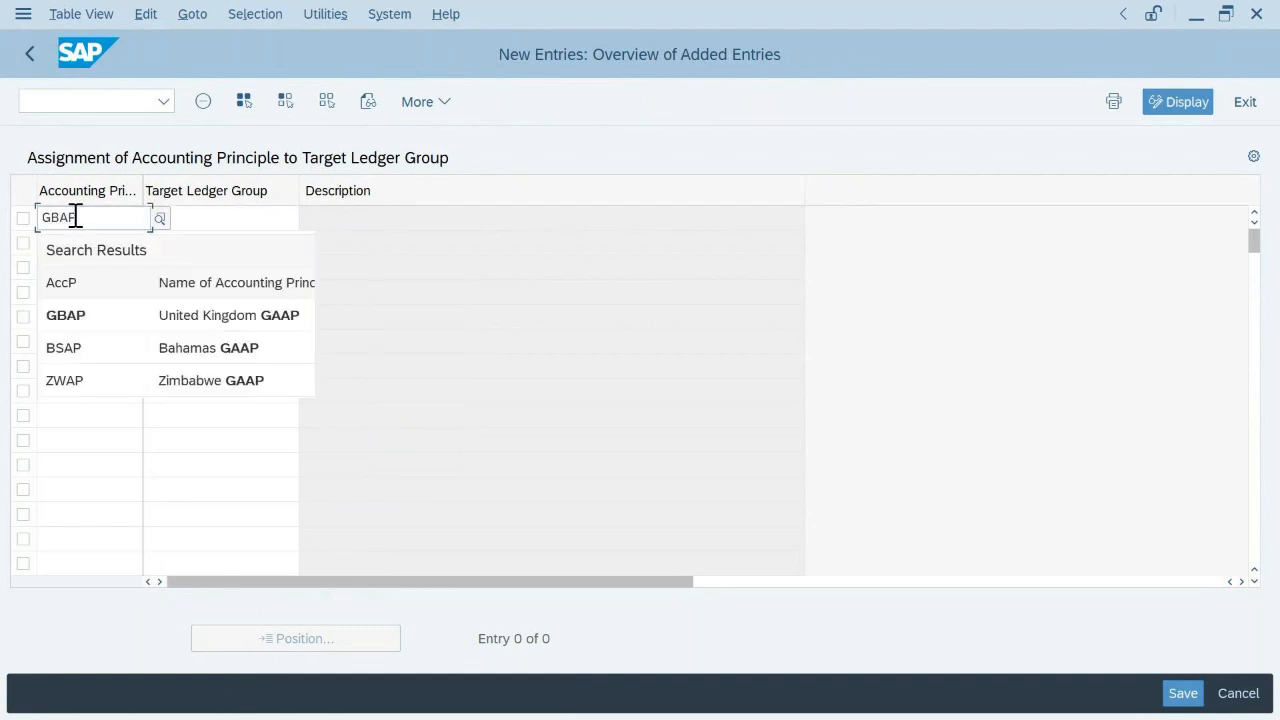
{"action": "key", "text": "Tab"}
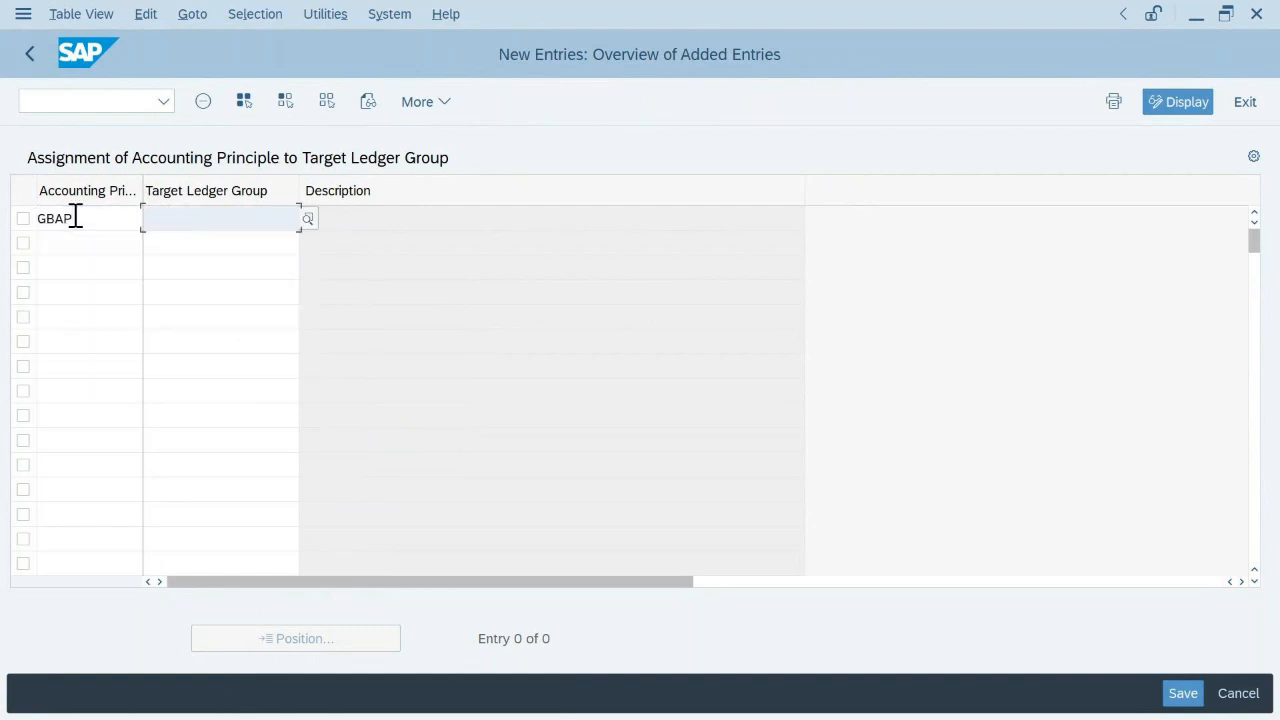
{"action": "left_click", "coordinate": [75, 218]}
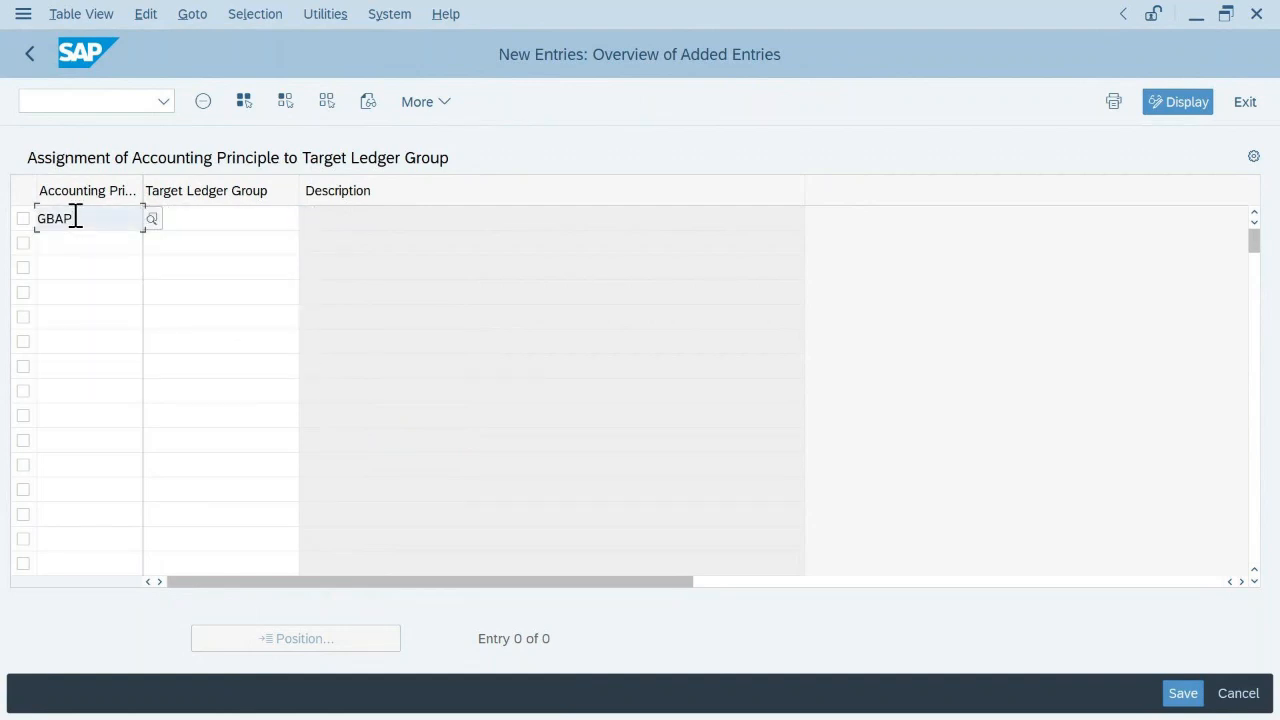
{"action": "key", "text": "BackSpace"}
{"action": "type", "text": "P"}
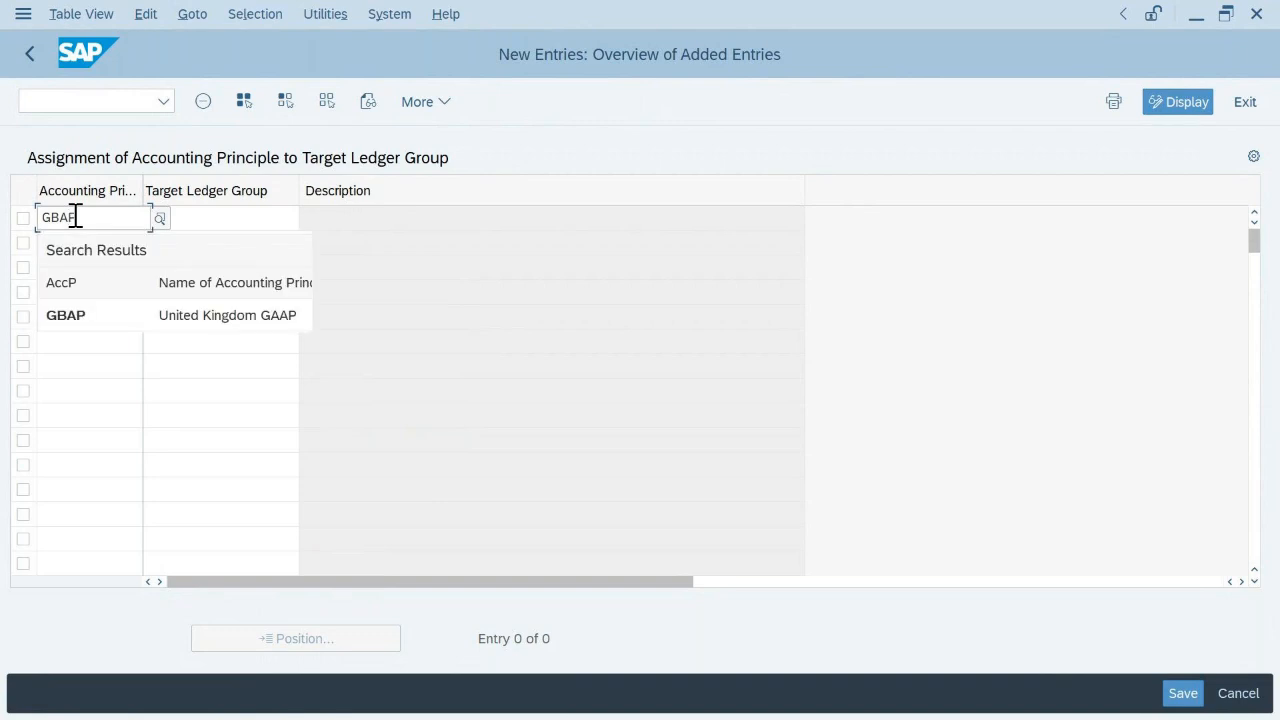
{"action": "left_click", "coordinate": [72, 316]}
{"action": "left_click", "coordinate": [195, 220]}
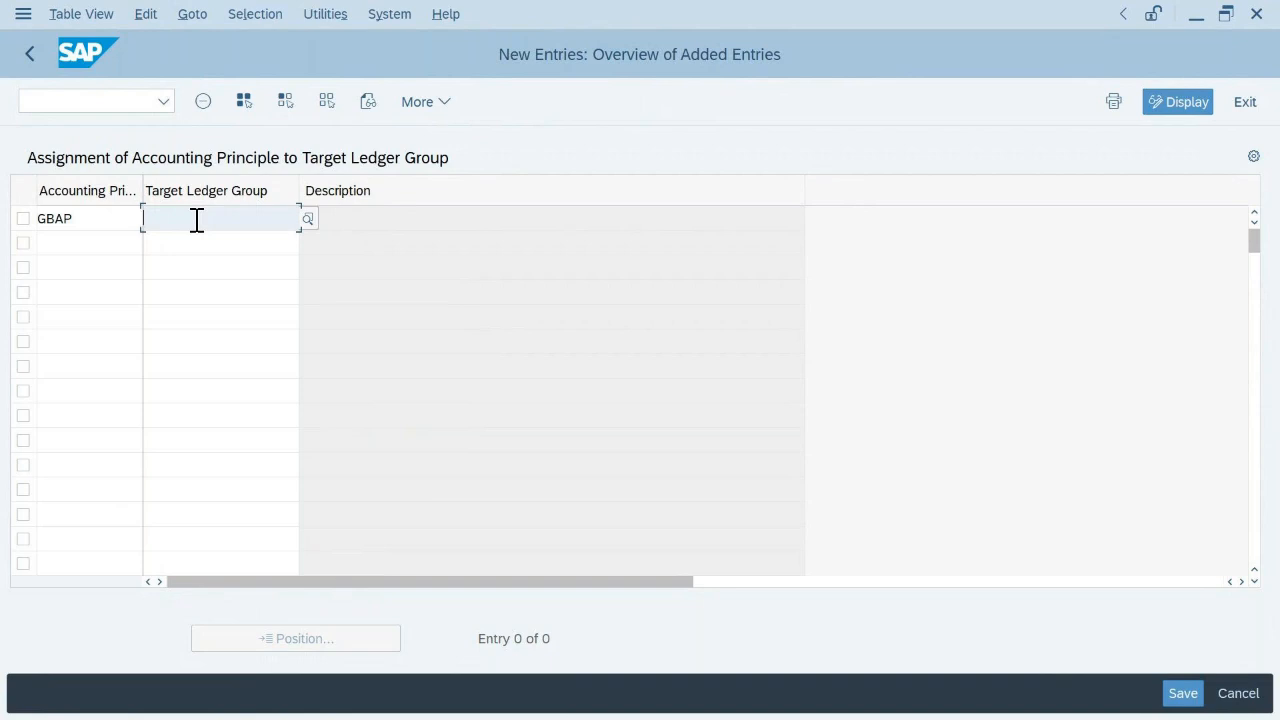
{"action": "type", "text": "Z"}
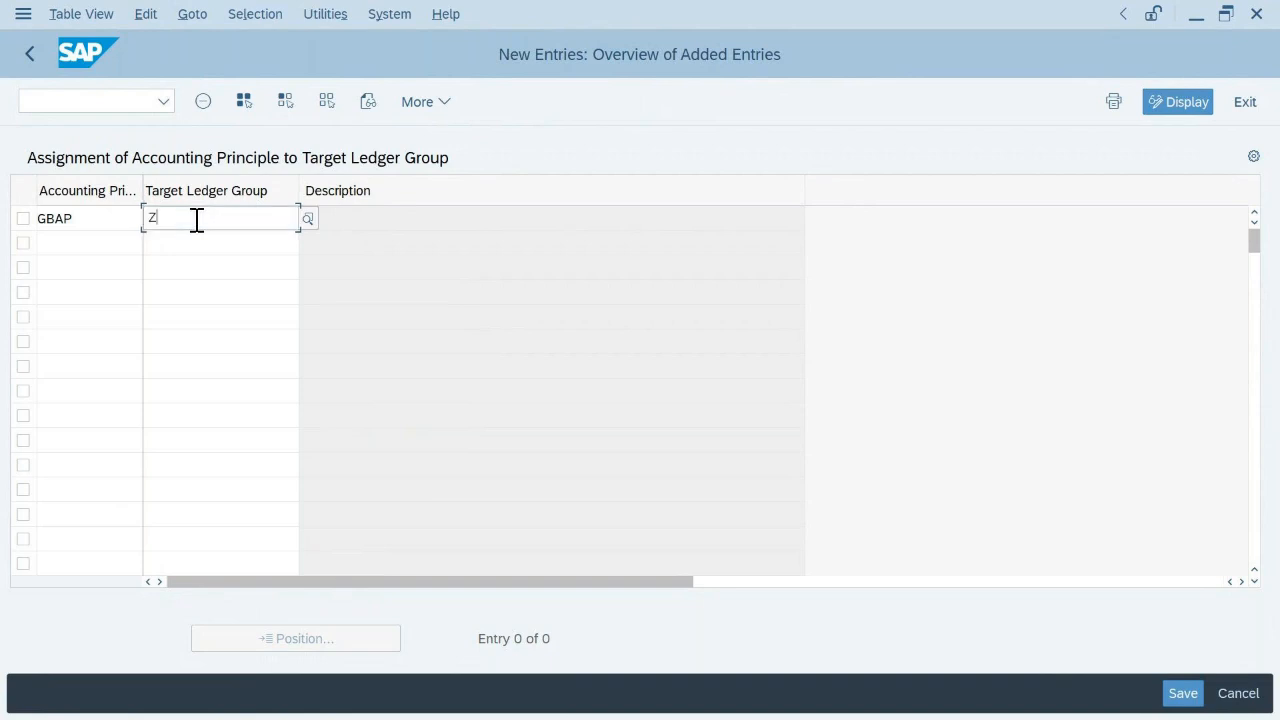
{"action": "type", "text": "1"}
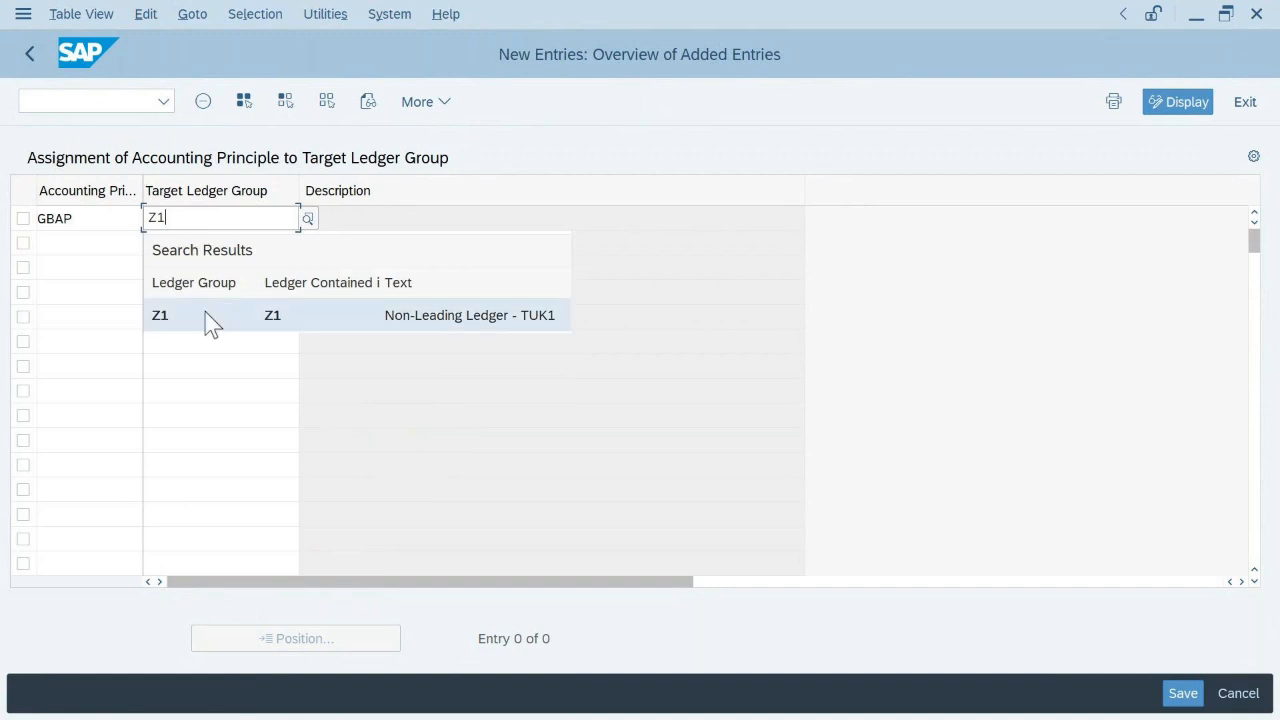
{"action": "left_click", "coordinate": [210, 320]}
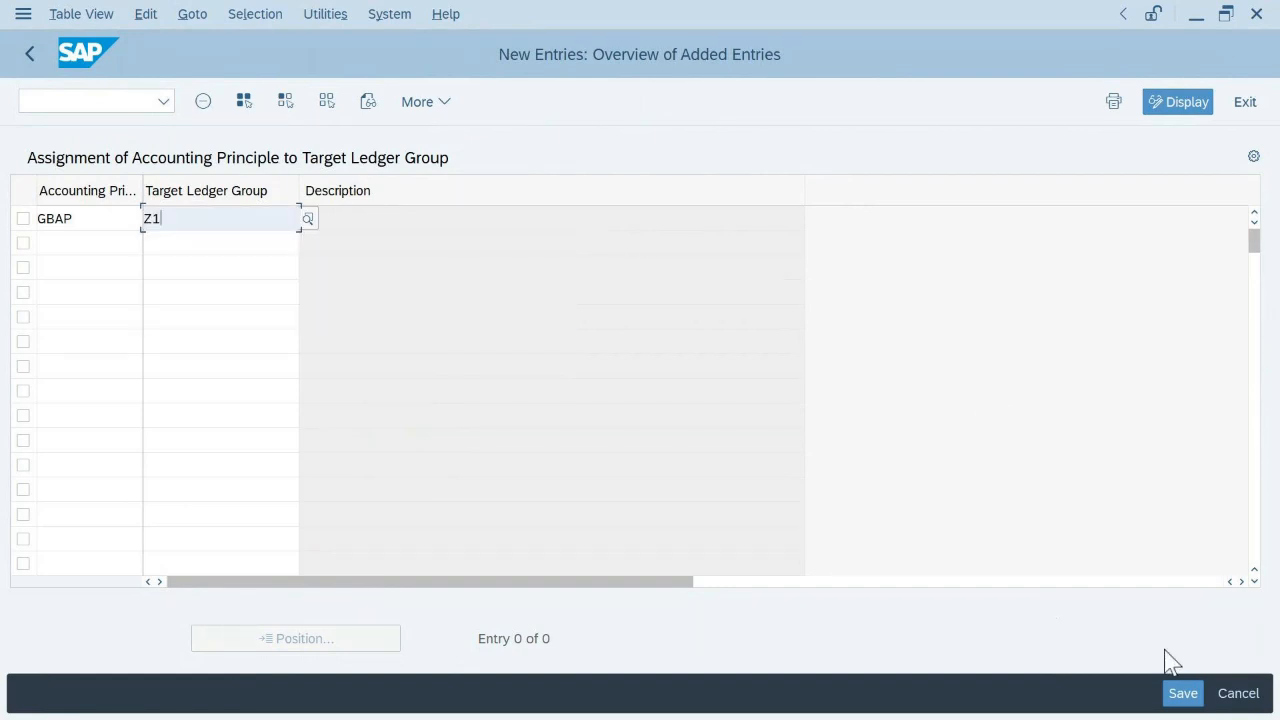
{"action": "left_click", "coordinate": [1188, 696]}
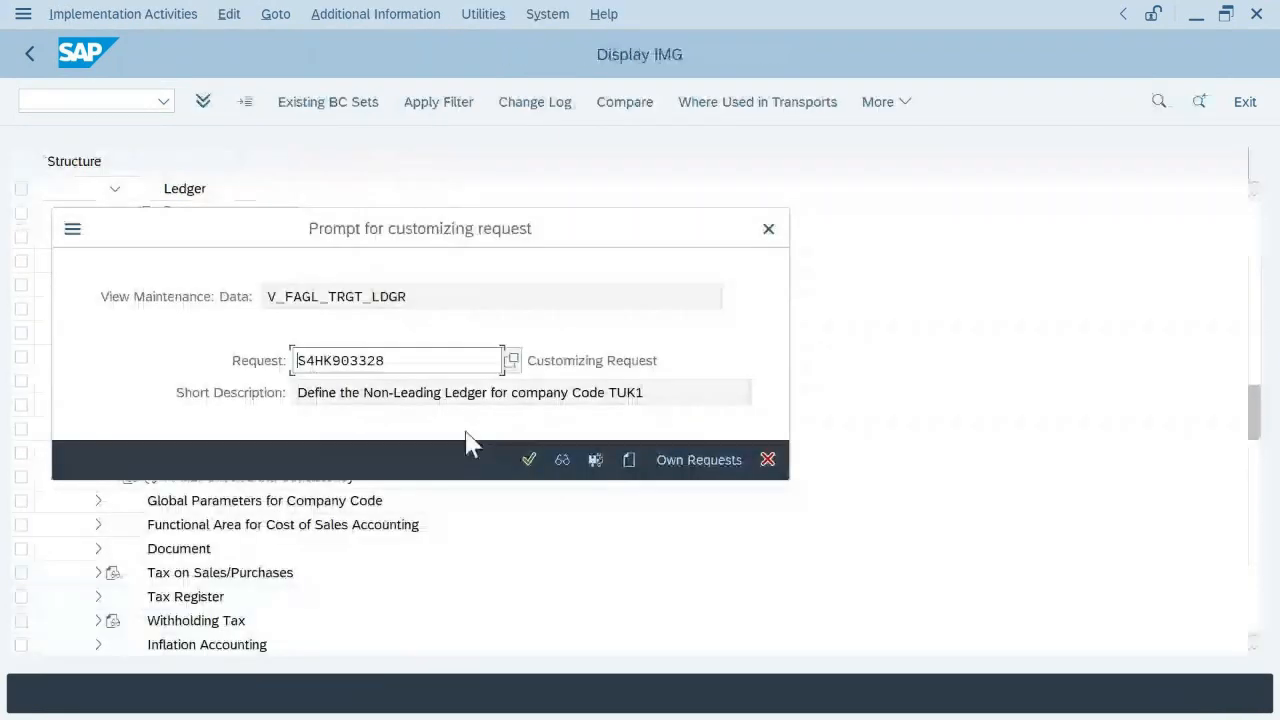
- Create a customizing request described as "Assignment of Accounting principle GBAP to Ledger Group Z1 -" and record the new assignment in it
{"action": "left_click", "coordinate": [628, 461]}
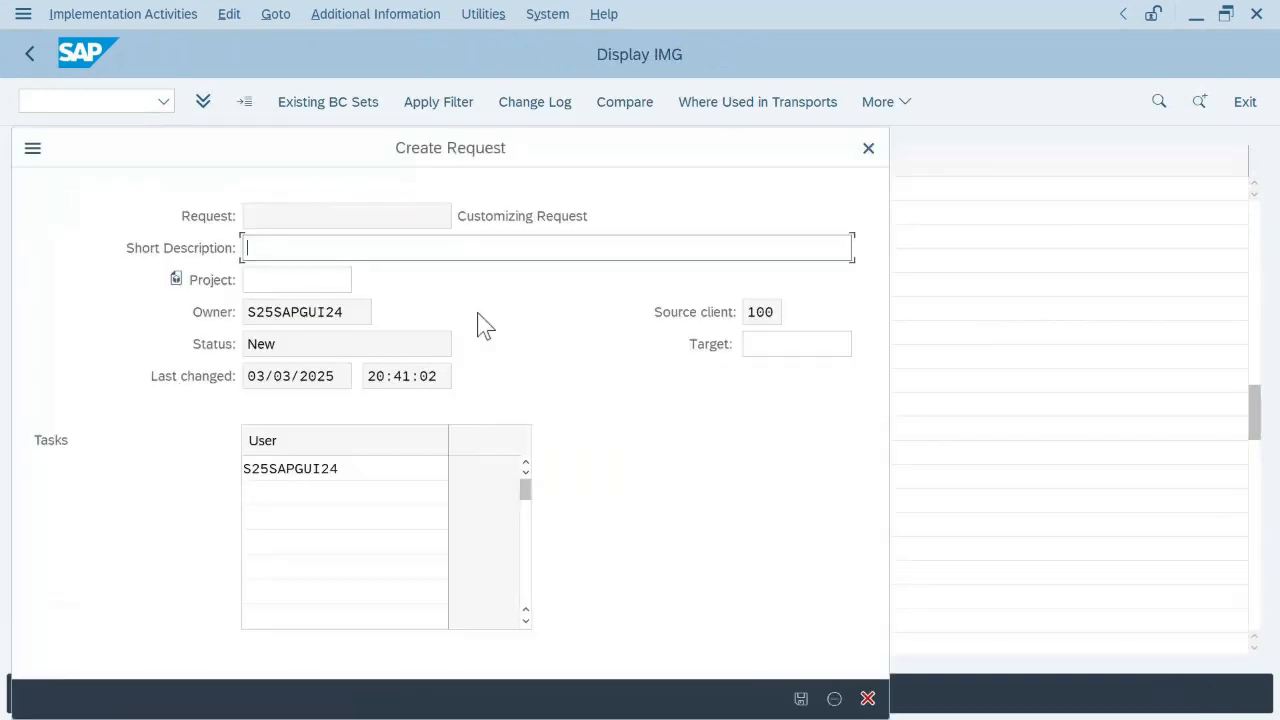
{"action": "type", "text": "Assignment of Accou"}
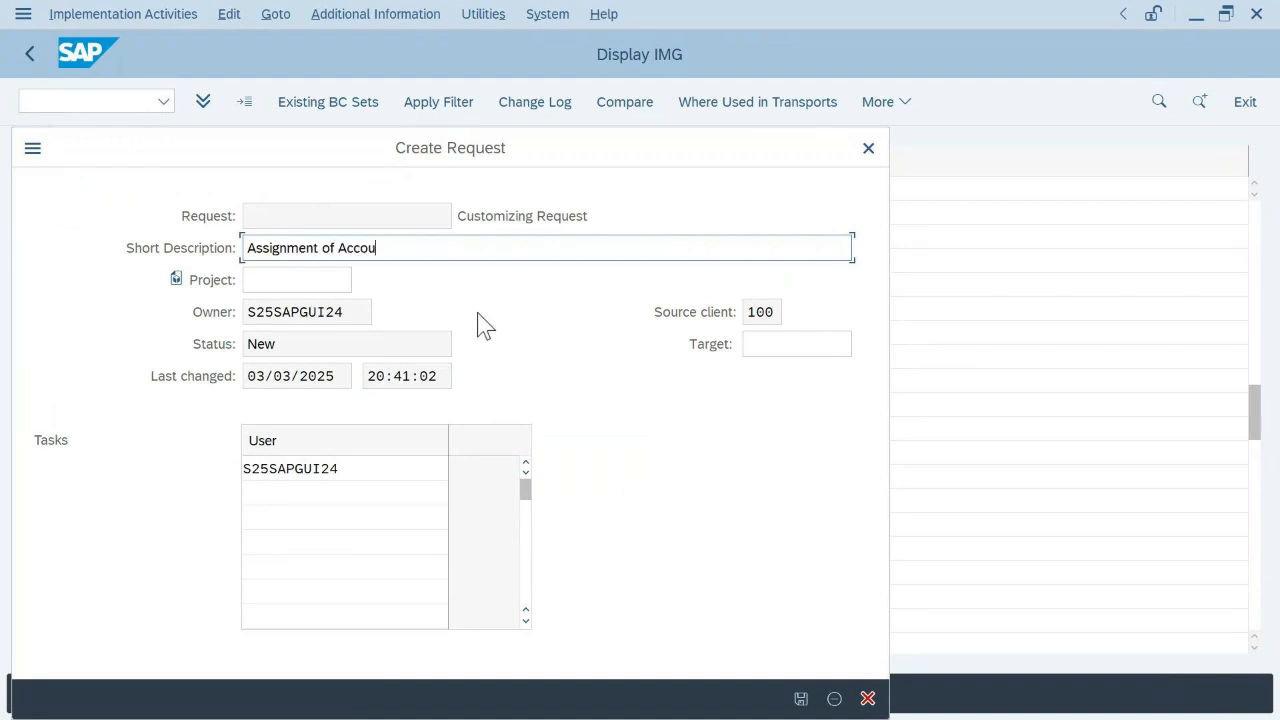
{"action": "type", "text": "nting principle GBAP"}
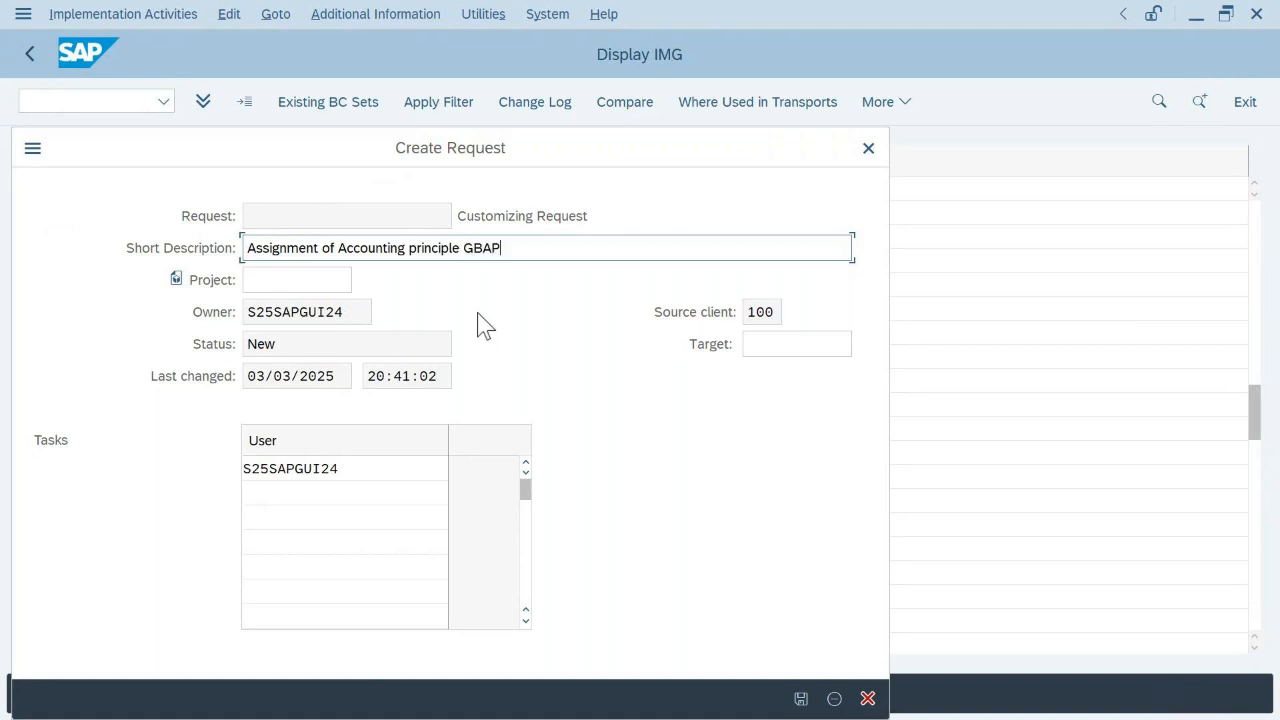
{"action": "type", "text": " to Ledger Group "}
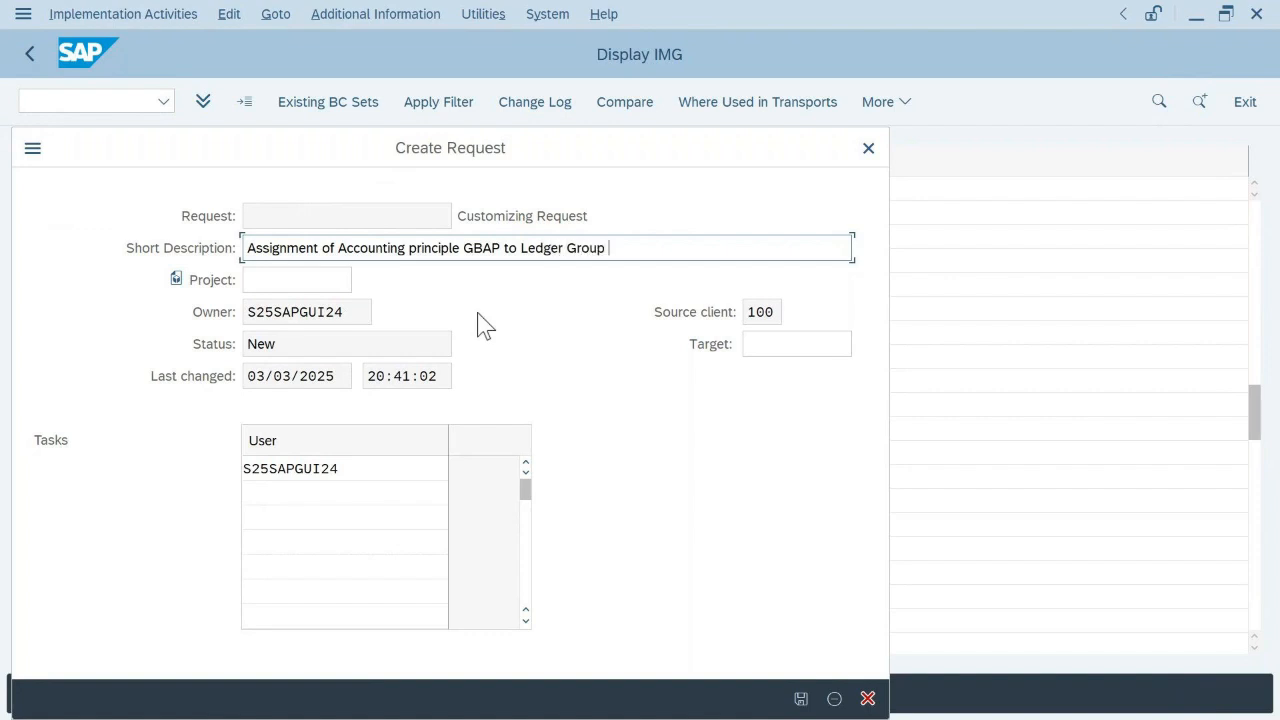
{"action": "type", "text": "Z1 -"}
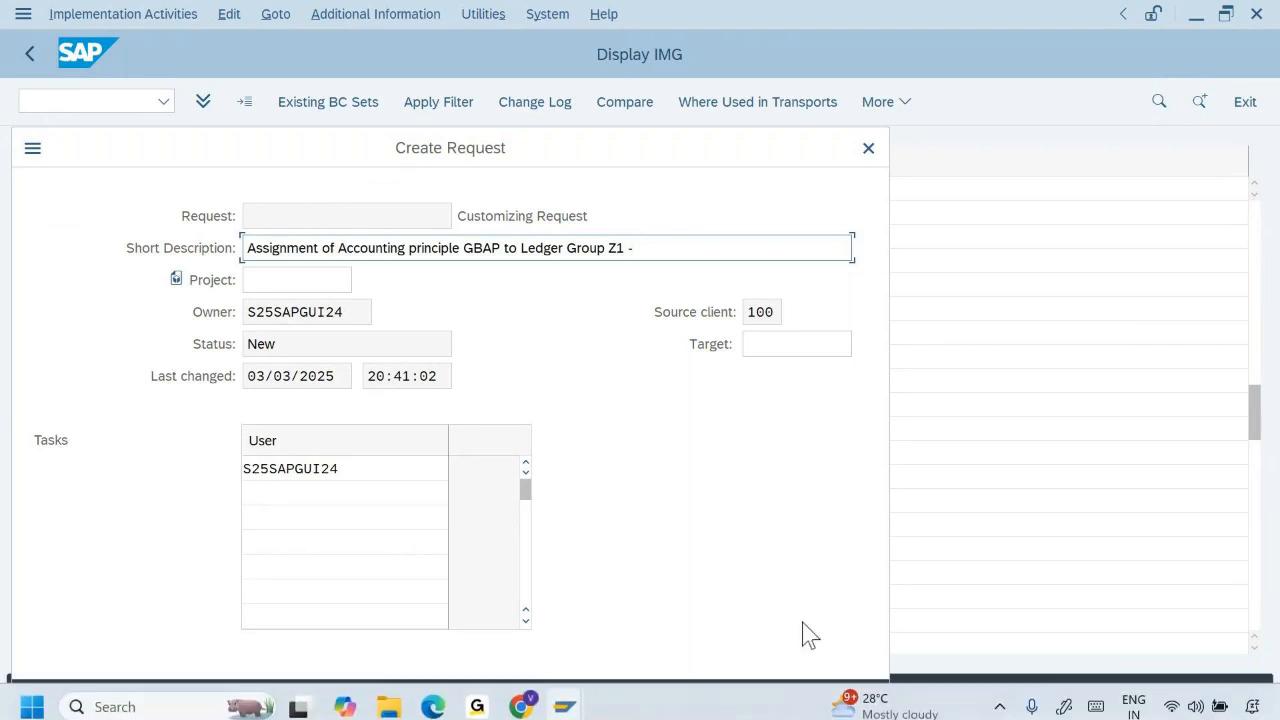
{"action": "left_click", "coordinate": [801, 698]}
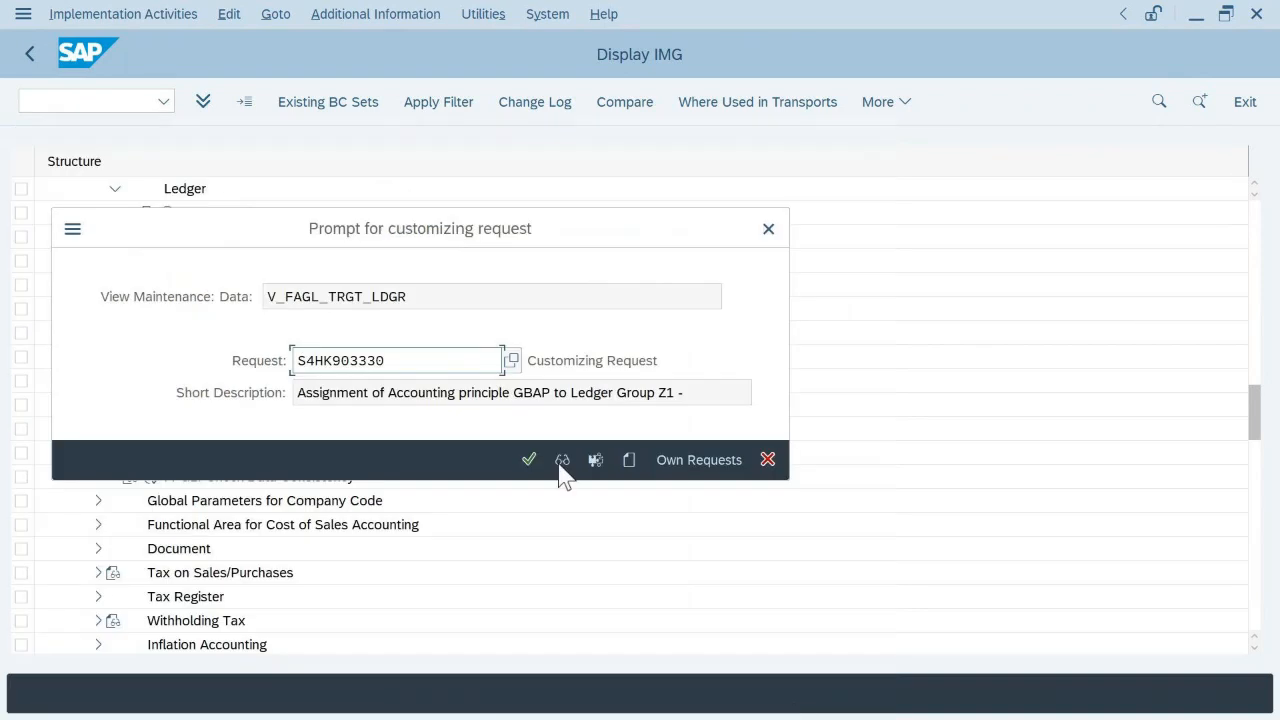
{"action": "left_click", "coordinate": [529, 459]}
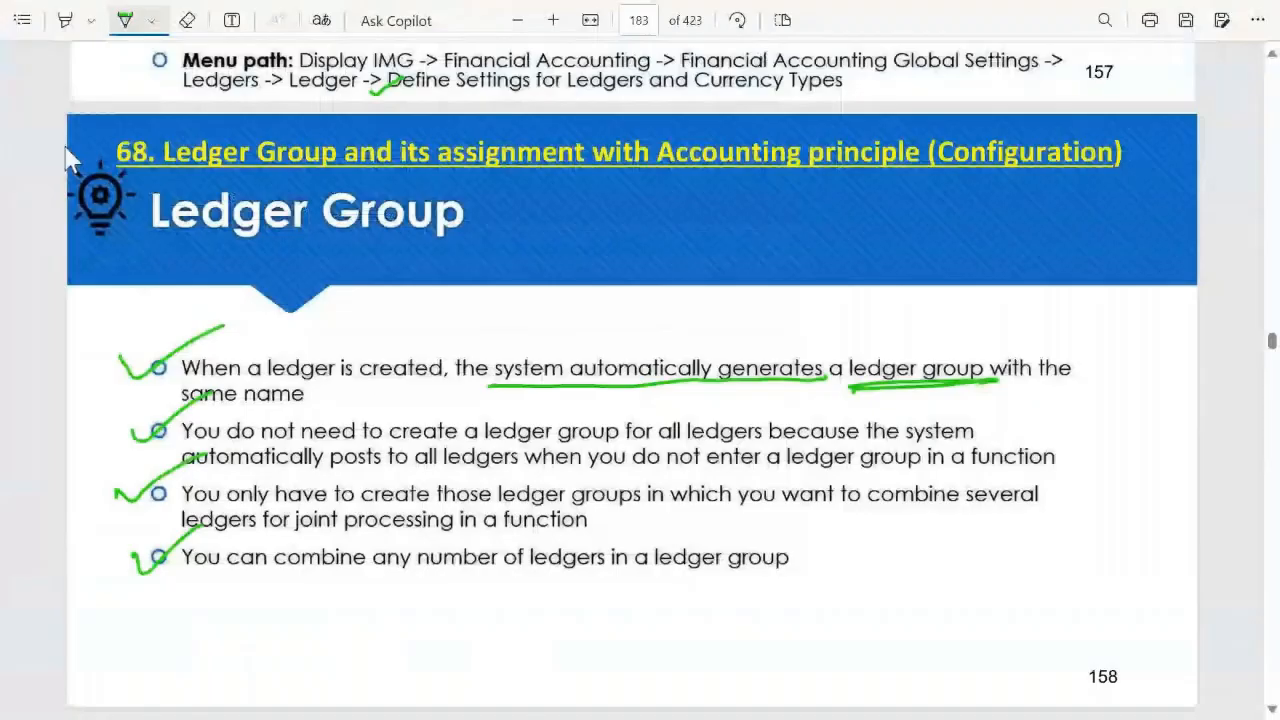
- Switch to the PDF notes and mark up the Parallel Accounting slide title, circling "Assign" and underlining "Parallel Accounting", "Accounting Principle" and "Ledger Group"
{"action": "scroll", "coordinate": [551, 425], "scroll_direction": "down", "scroll_amount": 5}
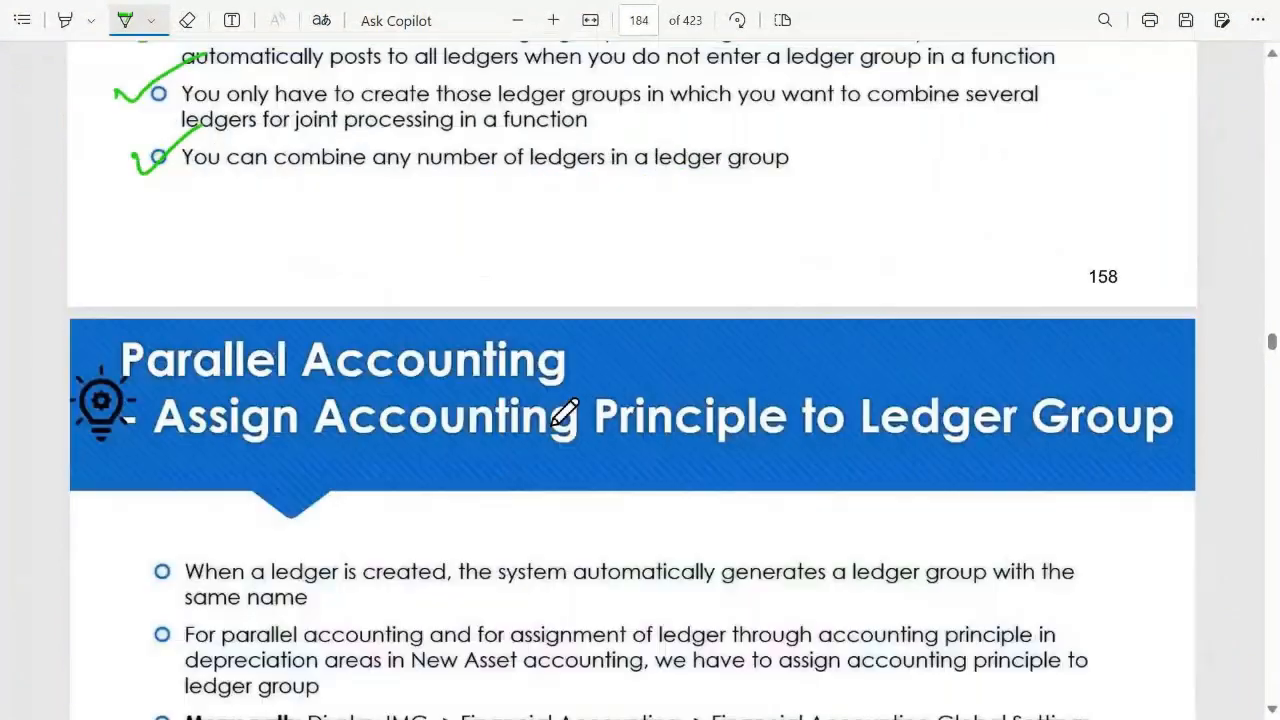
{"action": "scroll", "coordinate": [565, 411], "scroll_direction": "down", "scroll_amount": 1}
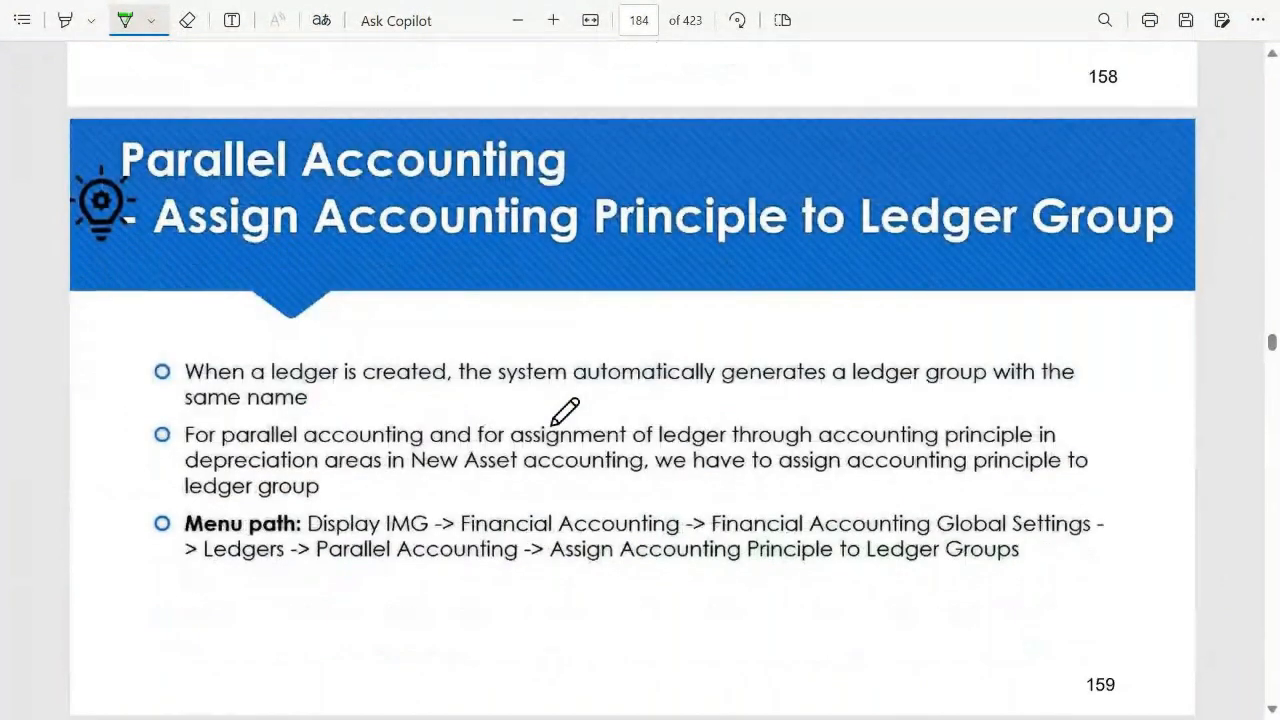
{"action": "scroll", "coordinate": [565, 411], "scroll_direction": "up", "scroll_amount": 4}
{"action": "scroll", "coordinate": [565, 411], "scroll_direction": "down", "scroll_amount": 5}
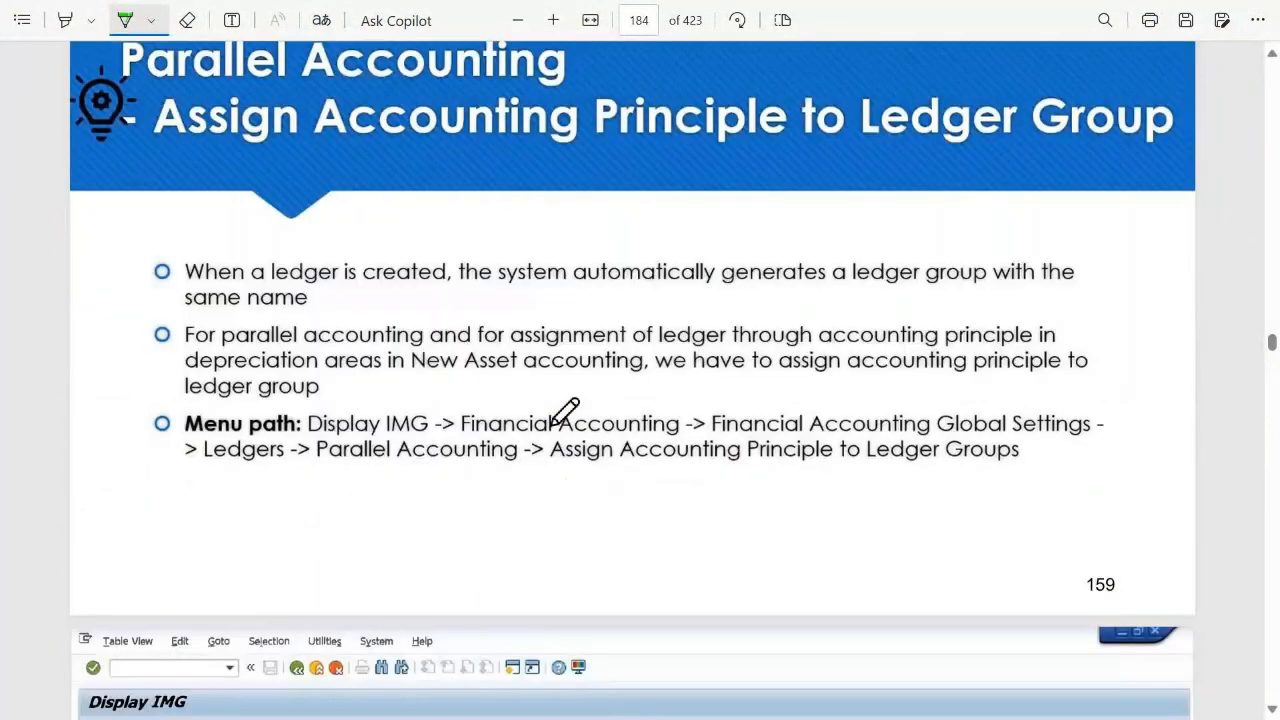
{"action": "scroll", "coordinate": [565, 411], "scroll_direction": "up", "scroll_amount": 1}
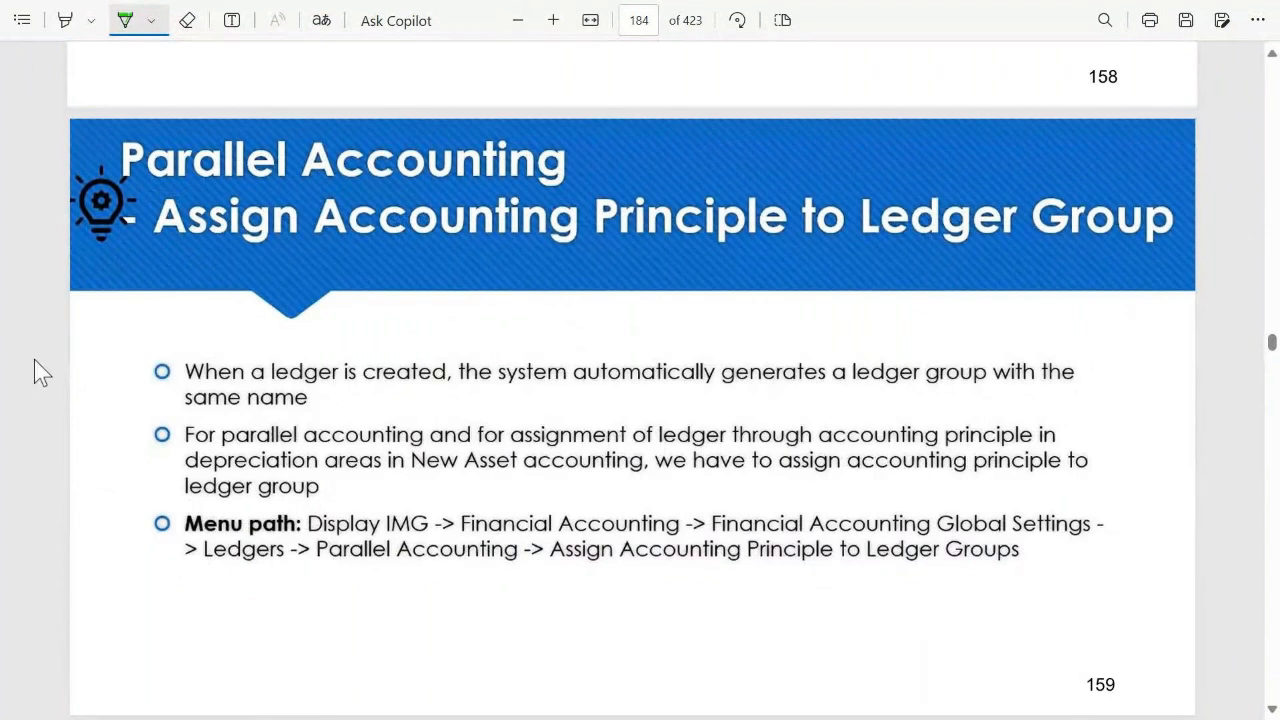
{"action": "left_click_drag", "start_coordinate": [128, 193], "coordinate": [632, 186]}
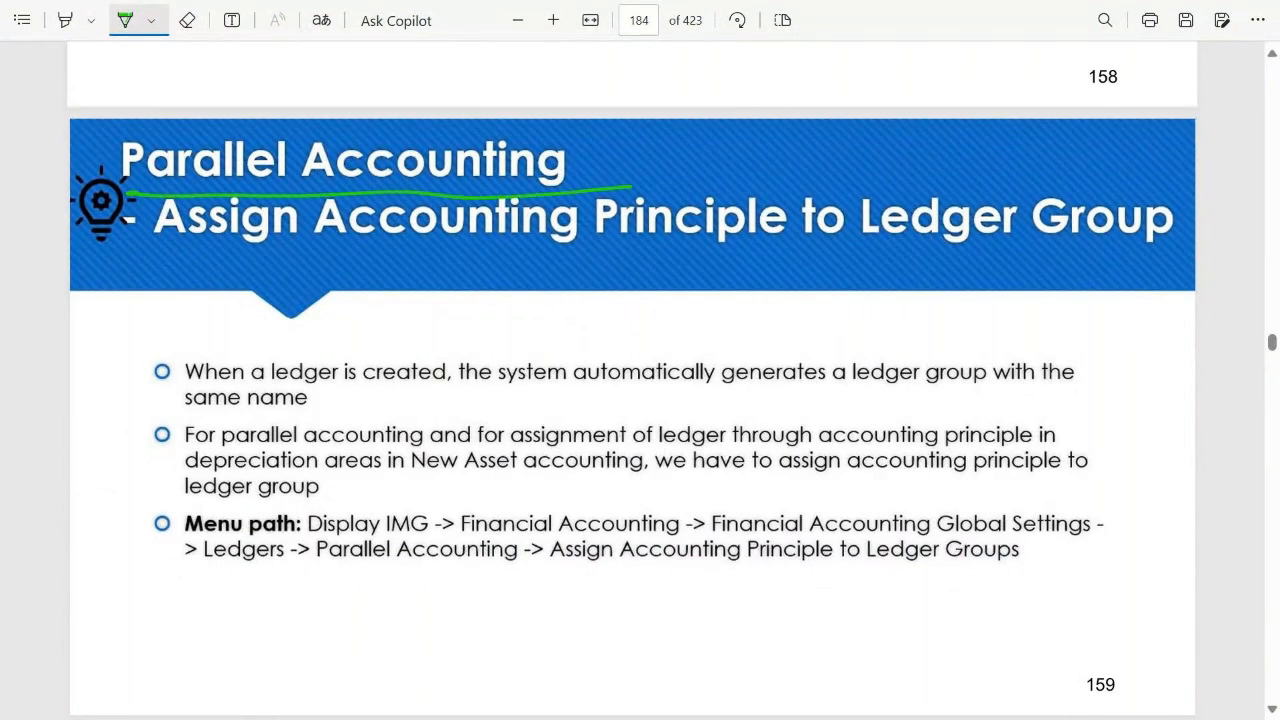
{"action": "mouse_move", "coordinate": [156, 257]}
{"action": "left_mouse_down"}
{"action": "mouse_move", "coordinate": [200, 260]}
{"action": "mouse_move", "coordinate": [205, 174]}
{"action": "mouse_move", "coordinate": [206, 258]}
{"action": "left_mouse_up"}
{"action": "left_click_drag", "start_coordinate": [362, 258], "coordinate": [776, 242]}
{"action": "left_click_drag", "start_coordinate": [878, 251], "coordinate": [1172, 237]}
- Tick the slide's first two bullets and underline "created", "ledger group" and "assign accounting principle to ledger group"
{"action": "left_click_drag", "start_coordinate": [132, 374], "coordinate": [194, 361]}
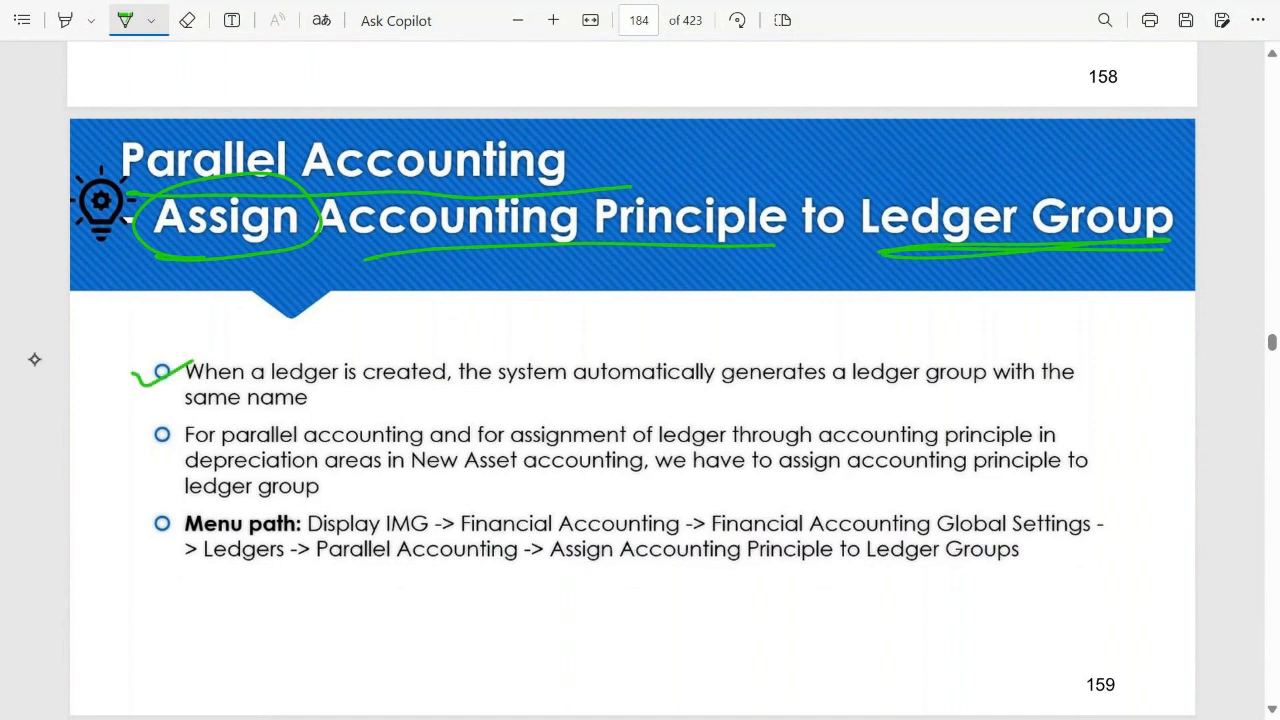
{"action": "left_click_drag", "start_coordinate": [372, 389], "coordinate": [447, 382]}
{"action": "left_click_drag", "start_coordinate": [846, 389], "coordinate": [991, 381]}
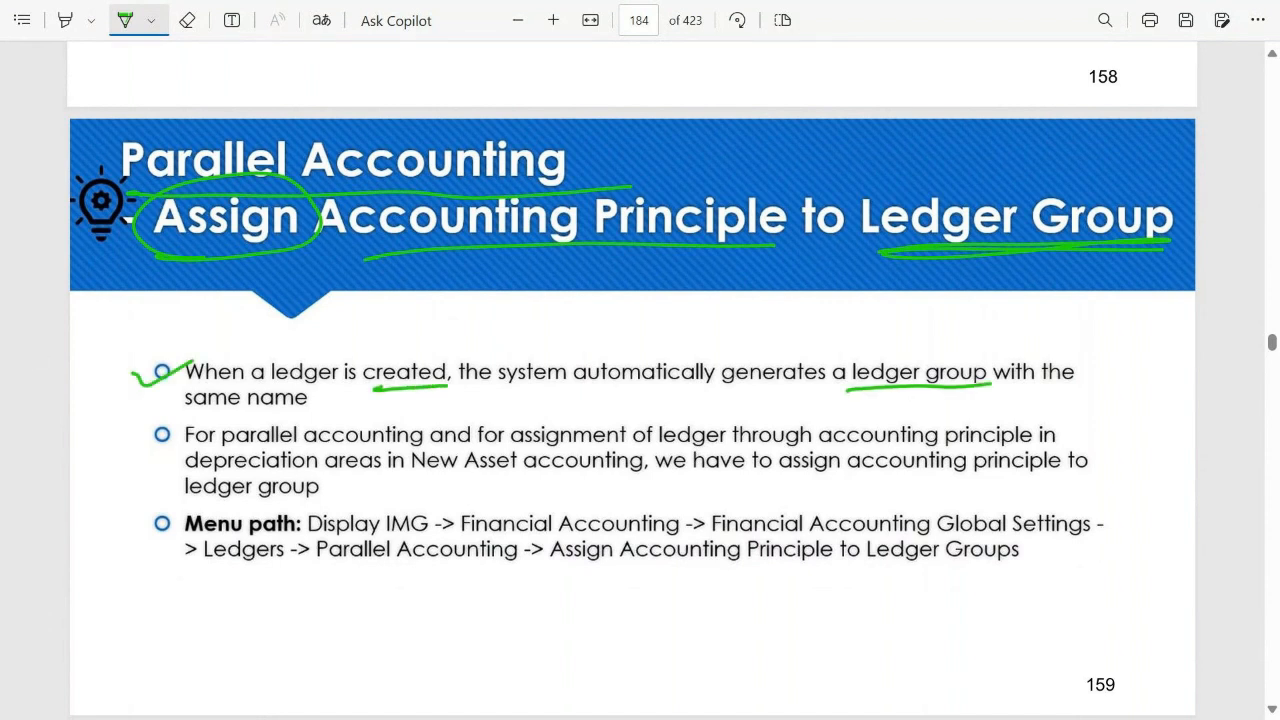
{"action": "left_click_drag", "start_coordinate": [139, 437], "coordinate": [186, 426]}
{"action": "left_click_drag", "start_coordinate": [773, 476], "coordinate": [1113, 466]}
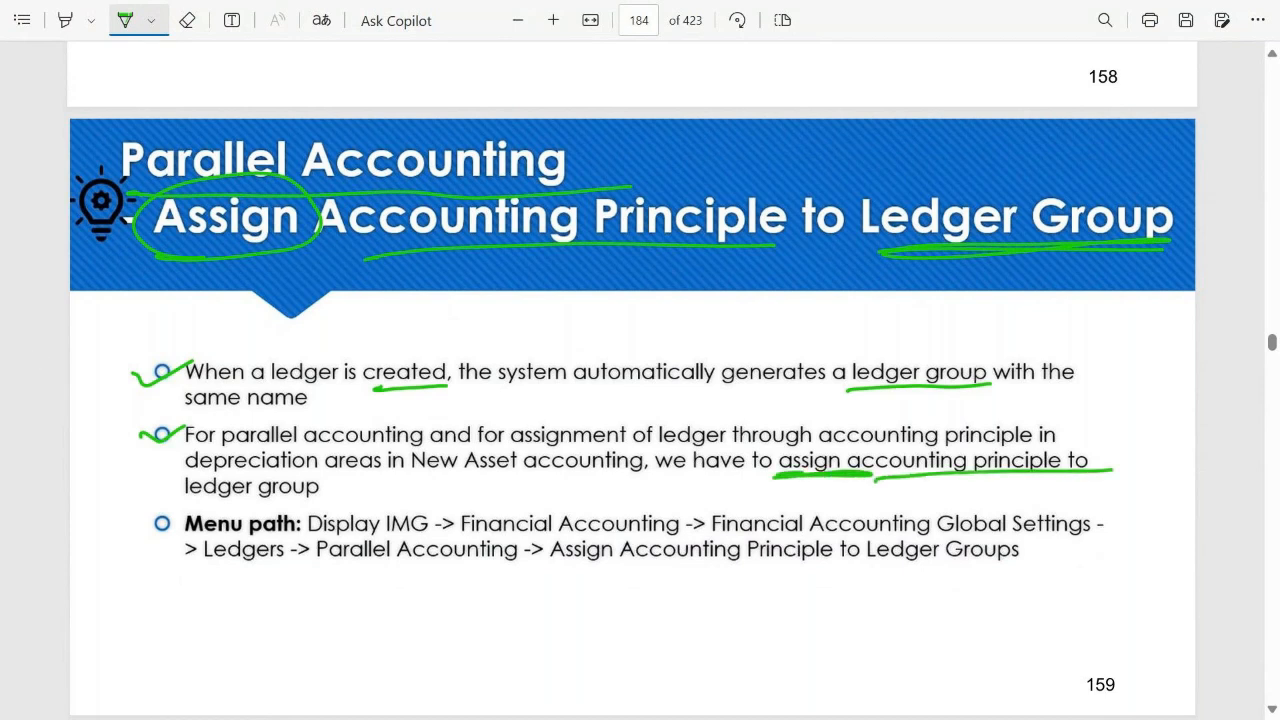
{"action": "left_click_drag", "start_coordinate": [178, 502], "coordinate": [337, 497]}
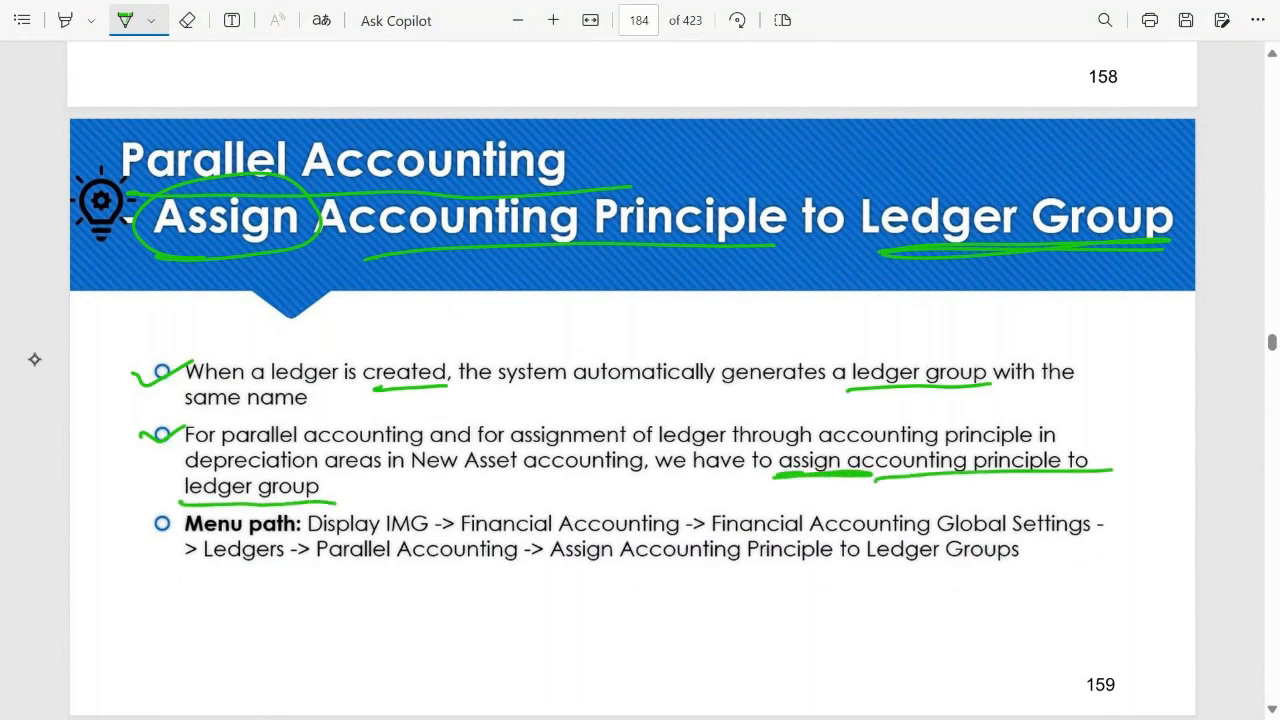
- Tick the Menu path bullet, underline "Parallel Accounting" and "Assign Accounting Principle to Ledger Groups", and view the following Display IMG slide
{"action": "left_click_drag", "start_coordinate": [135, 522], "coordinate": [195, 508]}
{"action": "left_click_drag", "start_coordinate": [310, 574], "coordinate": [1052, 570]}
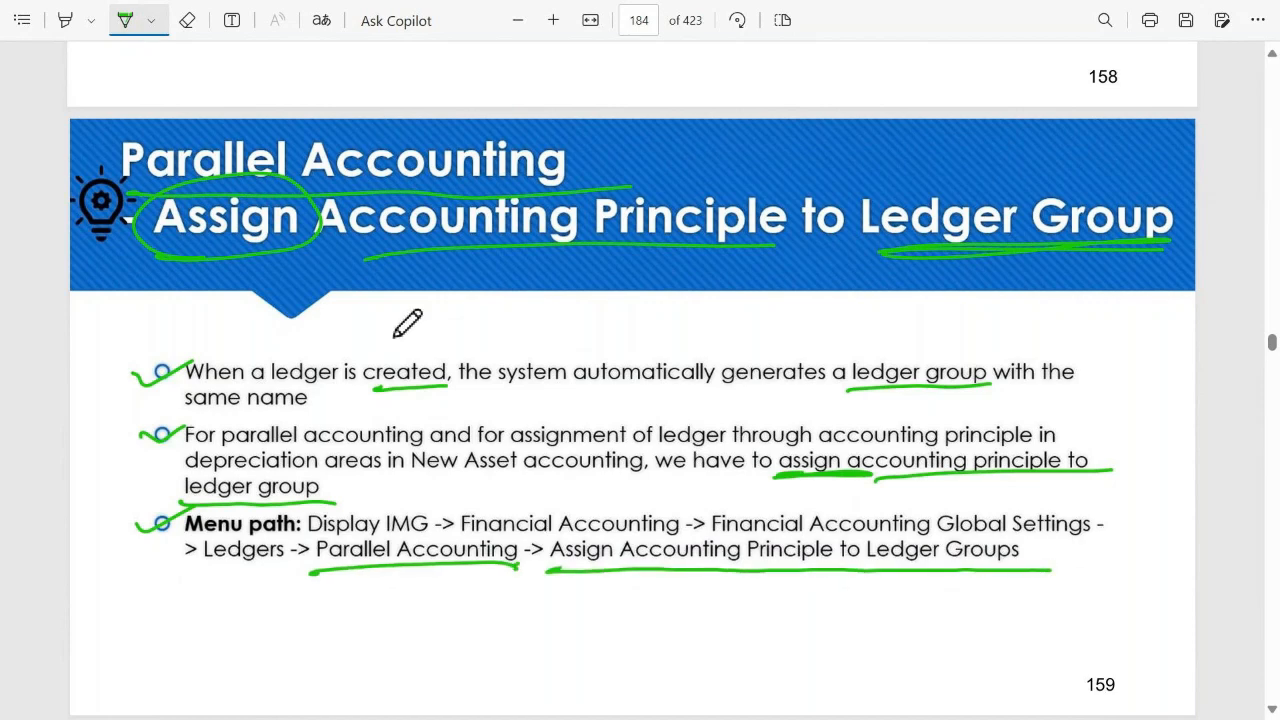
{"action": "scroll", "coordinate": [390, 354], "scroll_direction": "down", "scroll_amount": 6}
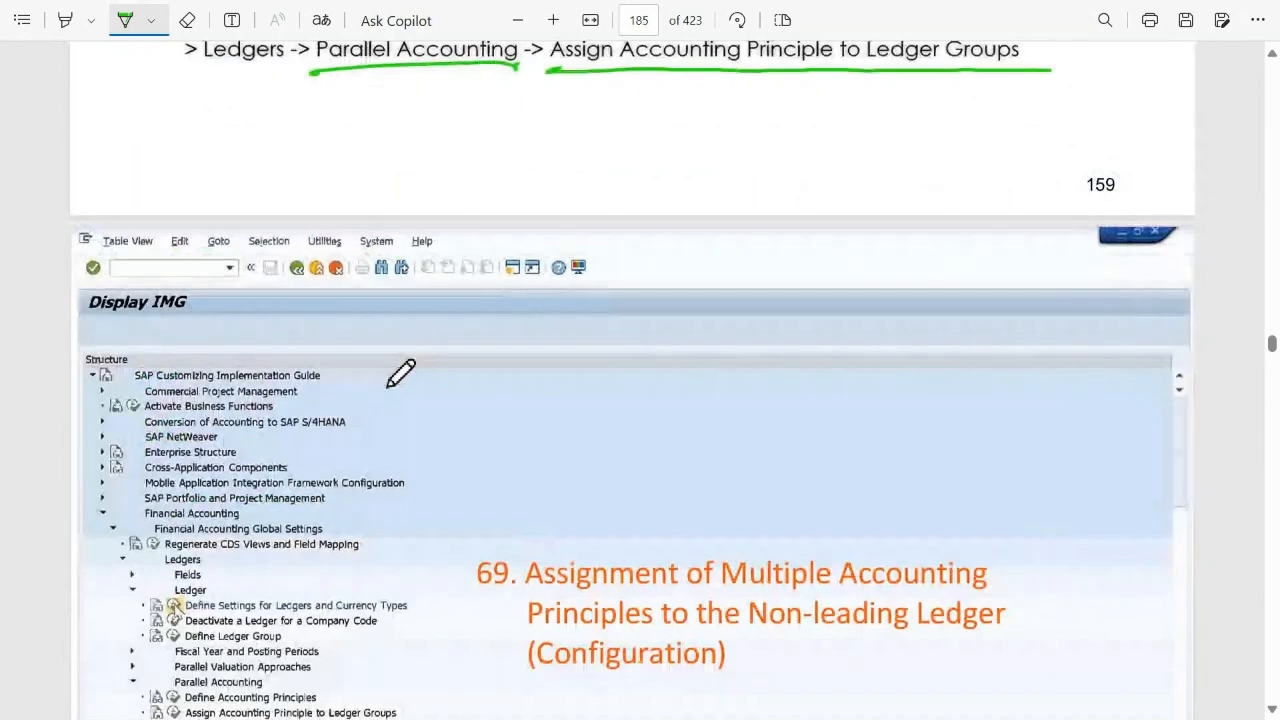
{"action": "scroll", "coordinate": [400, 372], "scroll_direction": "down", "scroll_amount": 4}
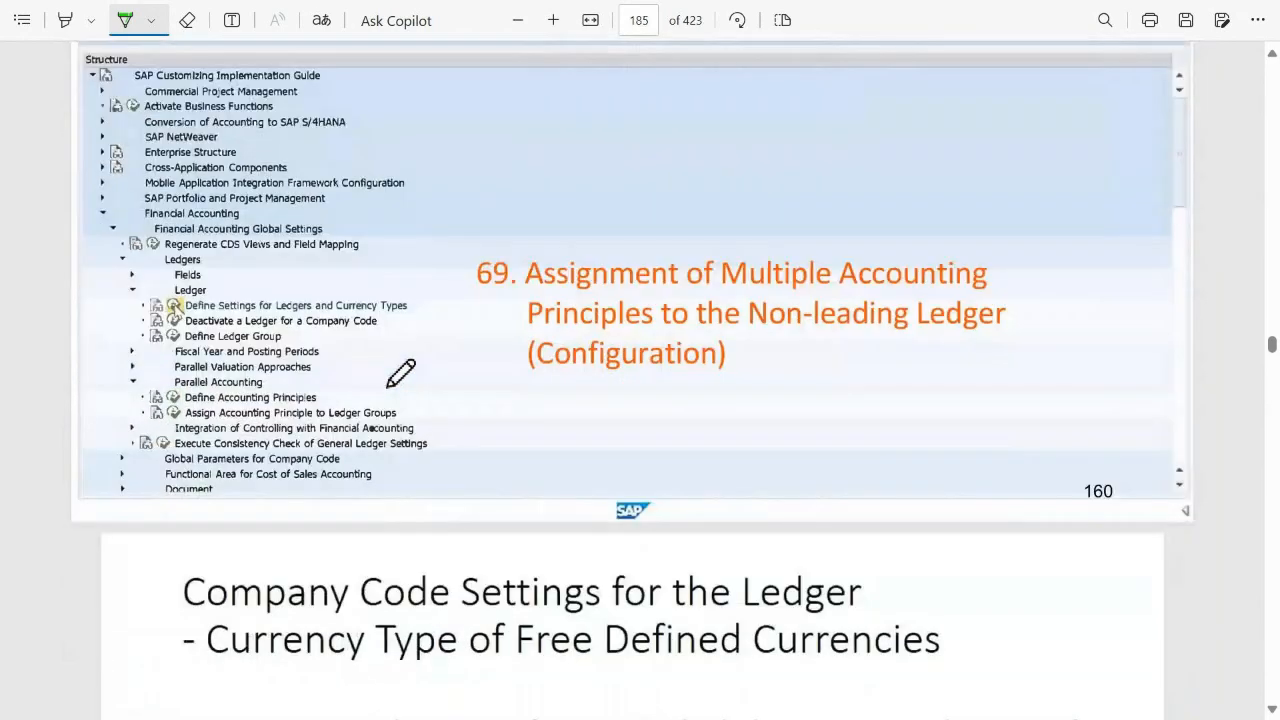
{"action": "scroll", "coordinate": [400, 372], "scroll_direction": "up", "scroll_amount": 2}
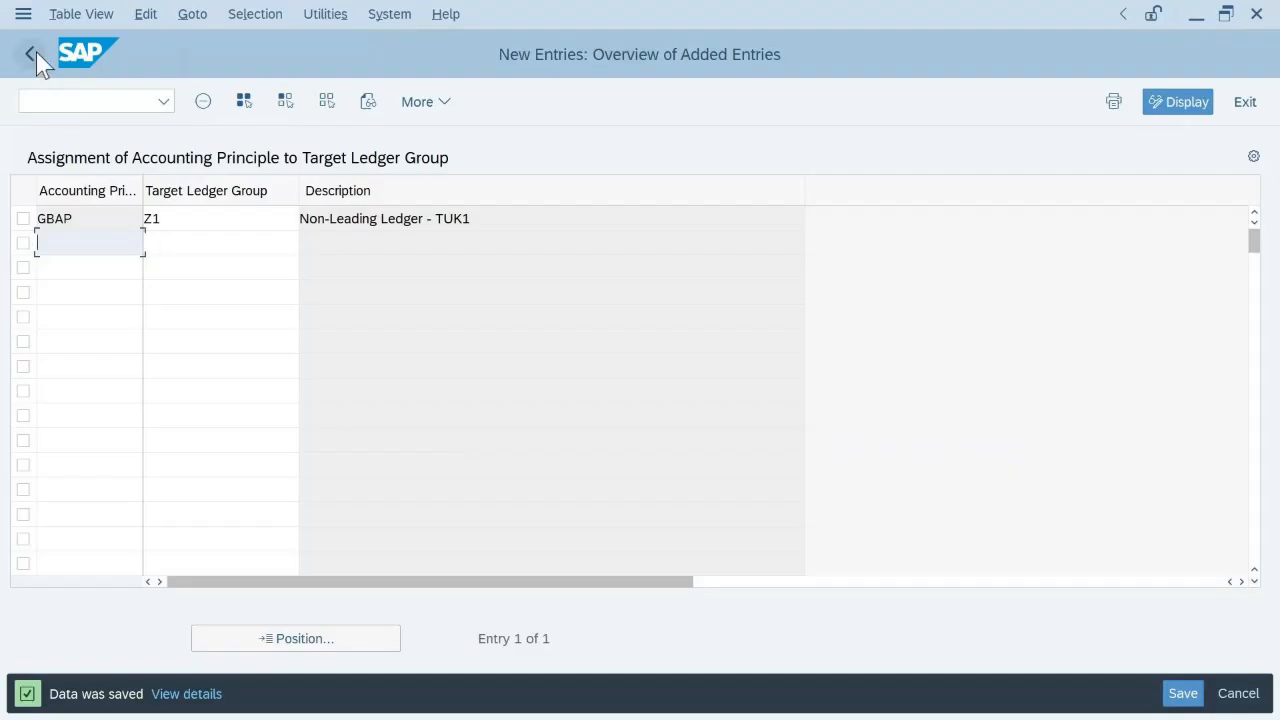
- Return to SAP, leave the assignment table and open Define Settings for Ledgers and Currency Types from the implementation guide
{"action": "left_click", "coordinate": [31, 53]}
{"action": "left_click", "coordinate": [31, 53]}
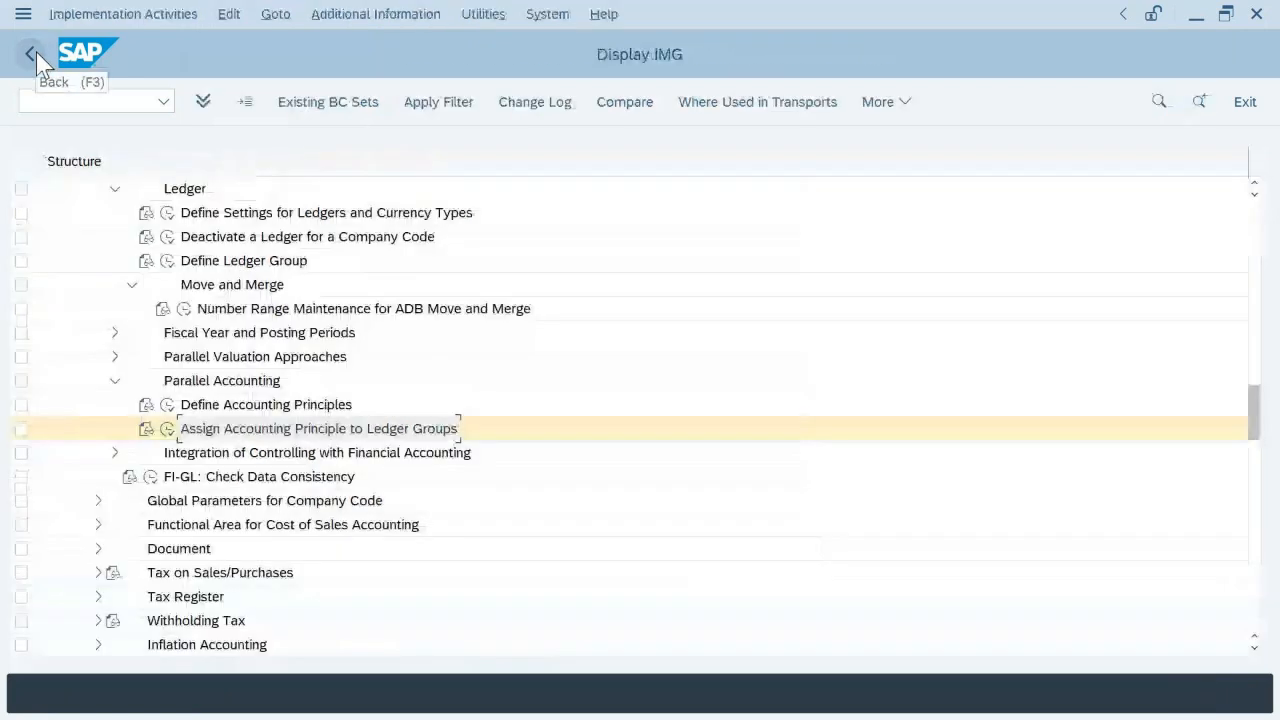
{"action": "scroll", "coordinate": [255, 440], "scroll_direction": "up", "scroll_amount": 2}
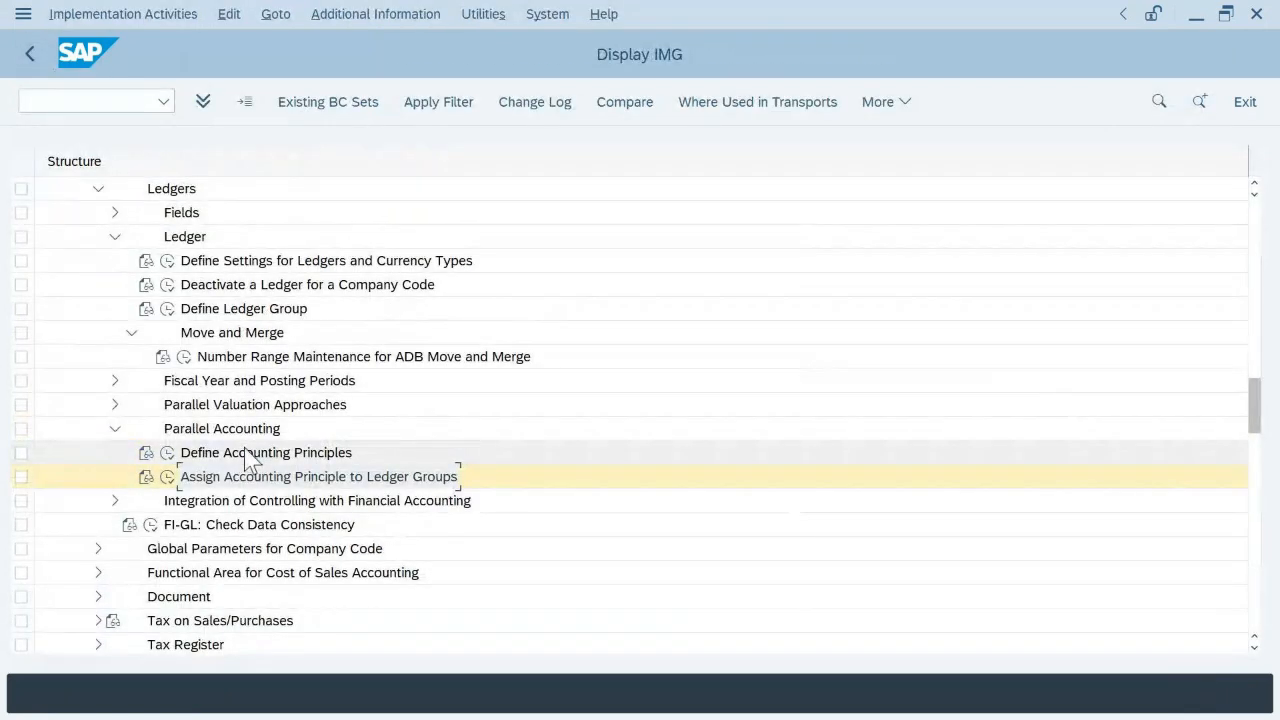
{"action": "scroll", "coordinate": [248, 462], "scroll_direction": "up", "scroll_amount": 1}
{"action": "left_click", "coordinate": [173, 285]}
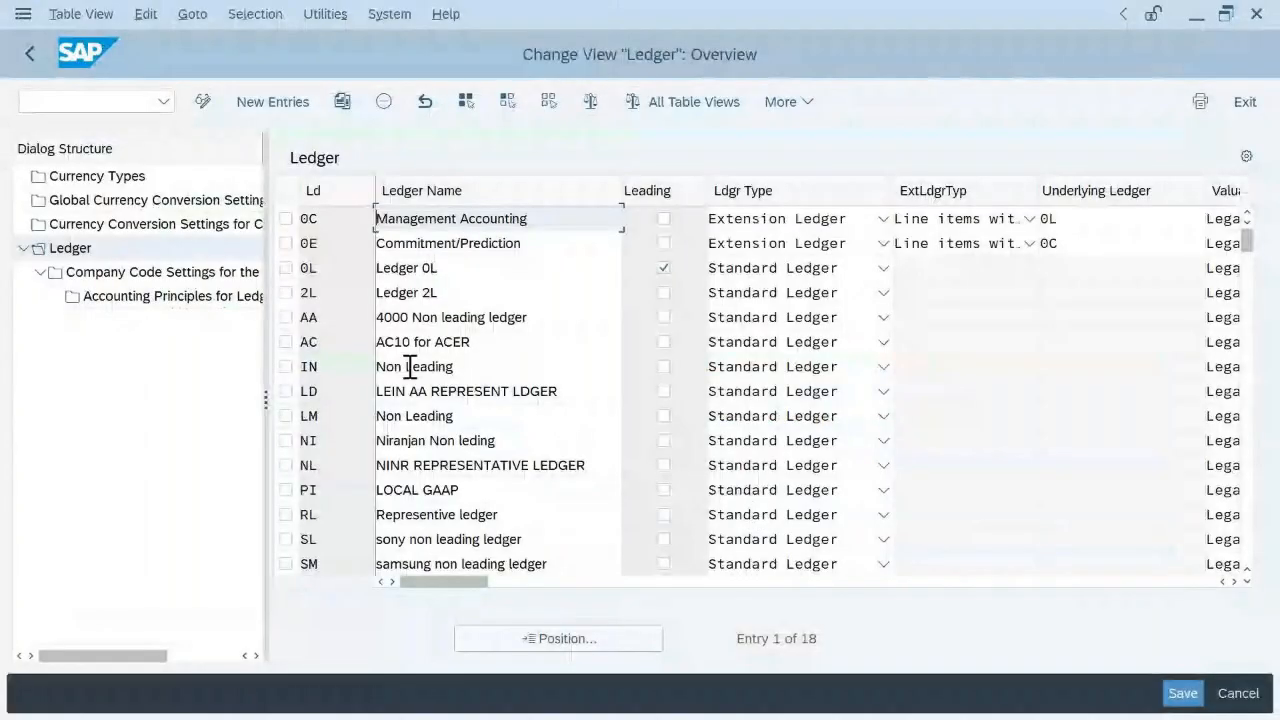
- Locate the non-leading ledger Z1 in the ledger overview and try to open its entry
{"action": "scroll", "coordinate": [334, 491], "scroll_direction": "down", "scroll_amount": 3}
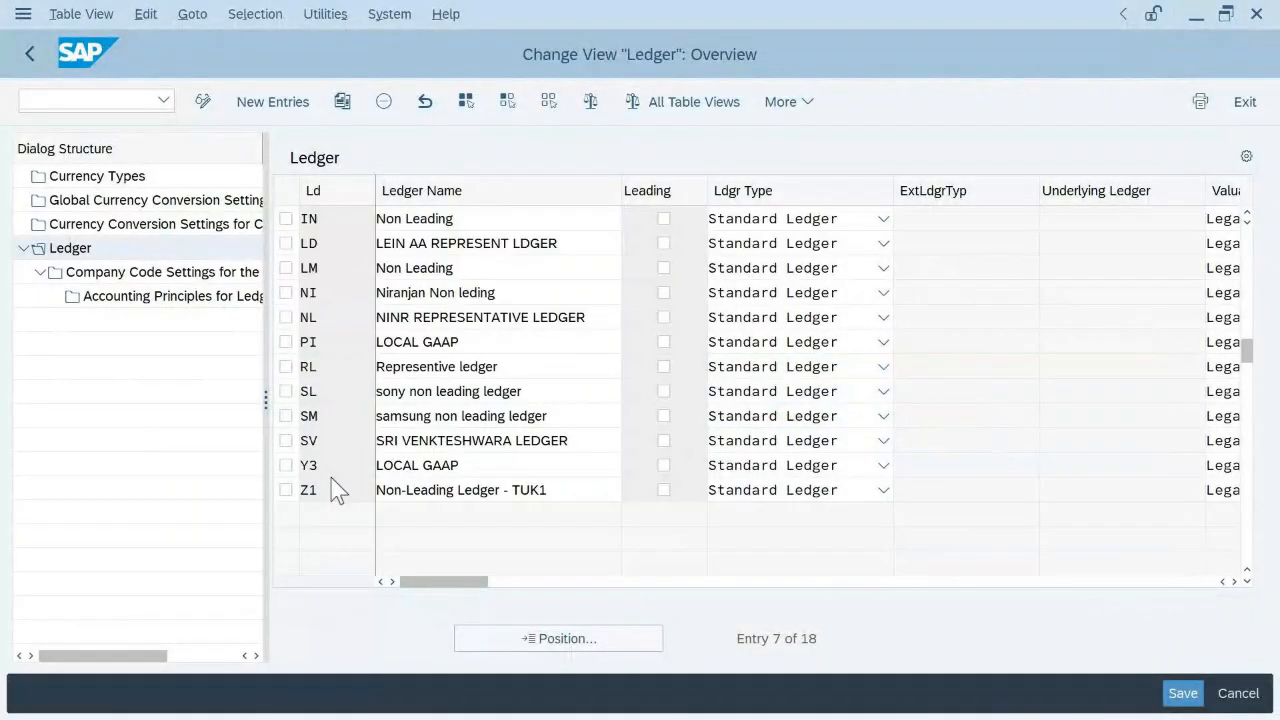
{"action": "left_click", "coordinate": [286, 416]}
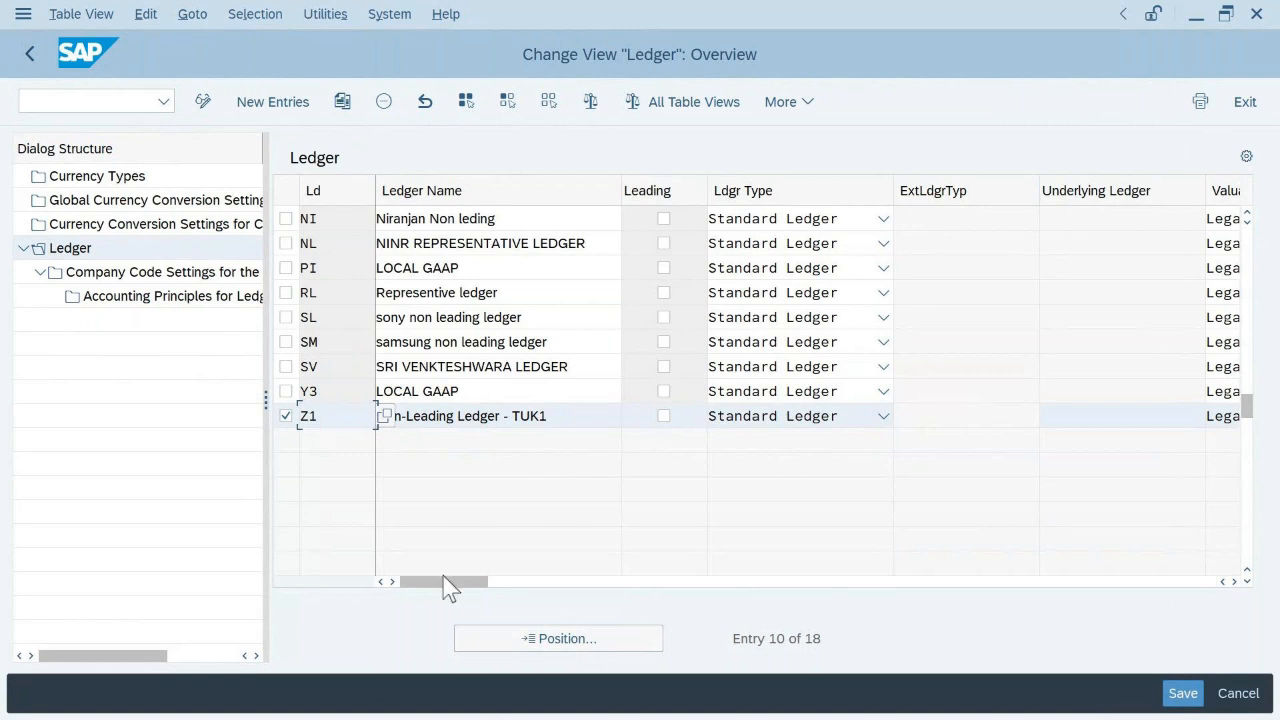
{"action": "left_click_drag", "start_coordinate": [447, 588], "coordinate": [444, 630]}
{"action": "left_click", "coordinate": [288, 418]}
{"action": "double_click", "coordinate": [356, 418]}
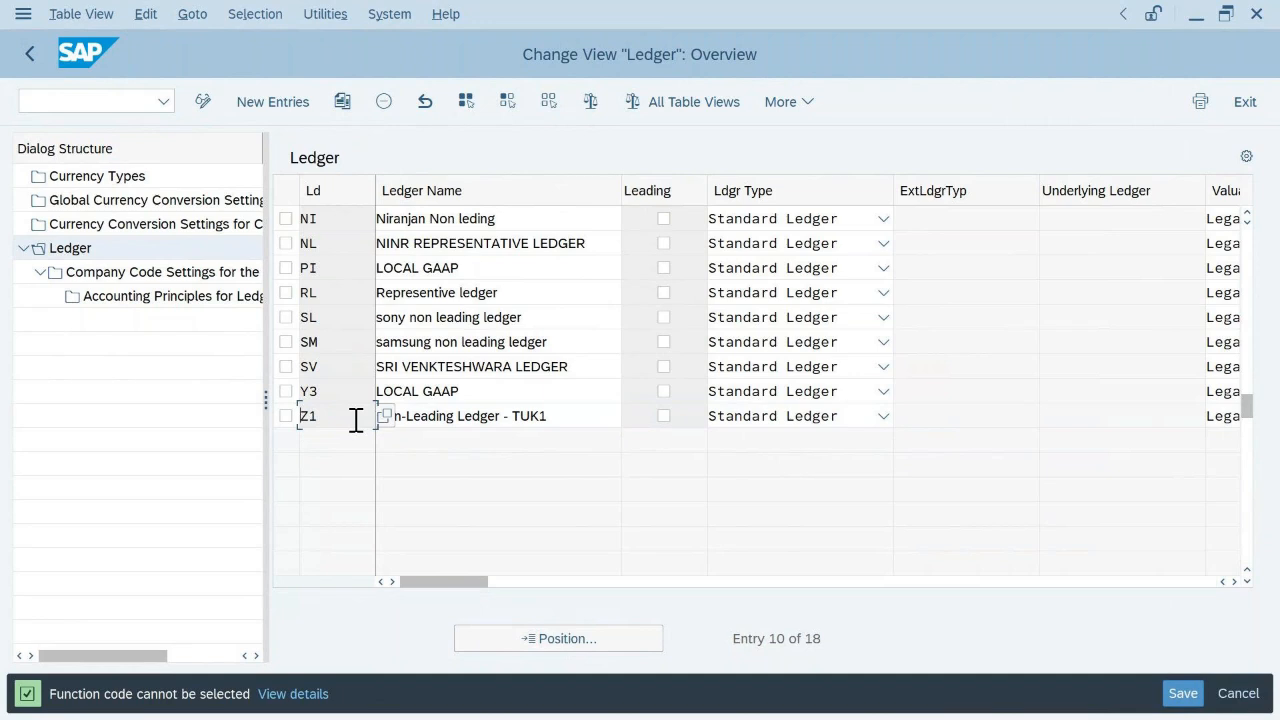
- Select ledger Z1 and view its accounting principles with the company code left blank, acknowledging the consistency check
{"action": "left_click", "coordinate": [287, 417]}
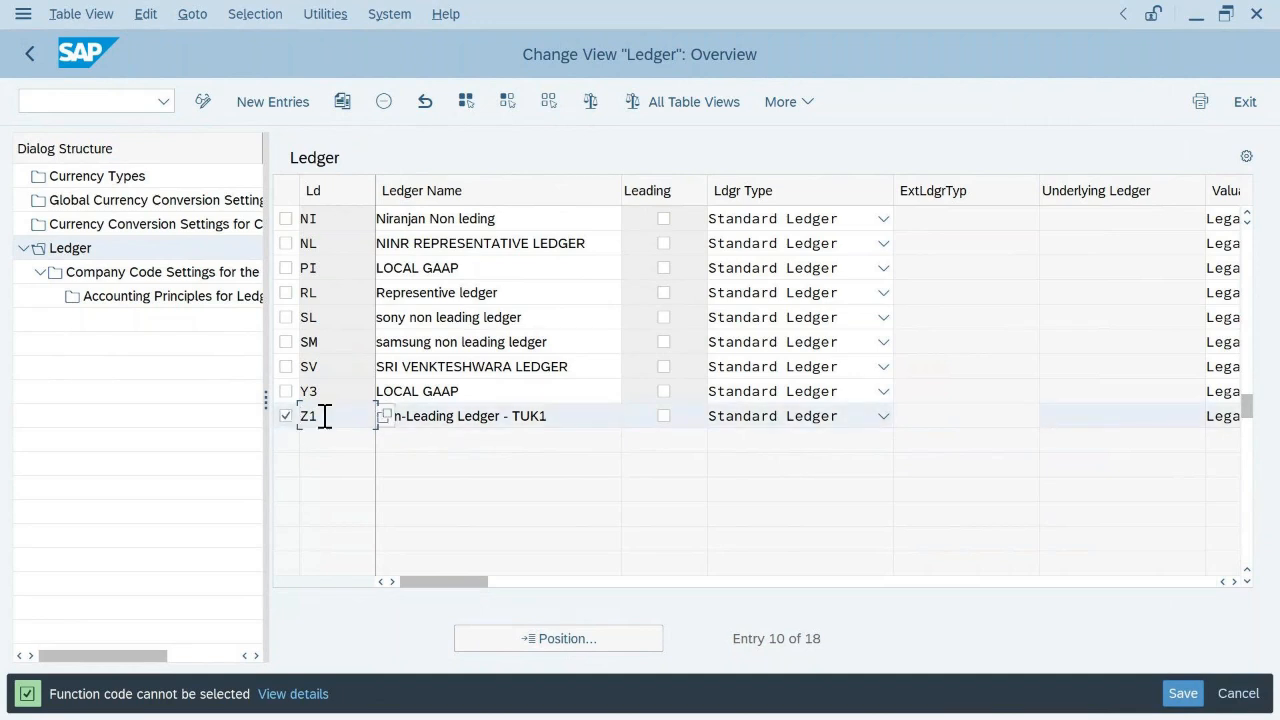
{"action": "double_click", "coordinate": [160, 307]}
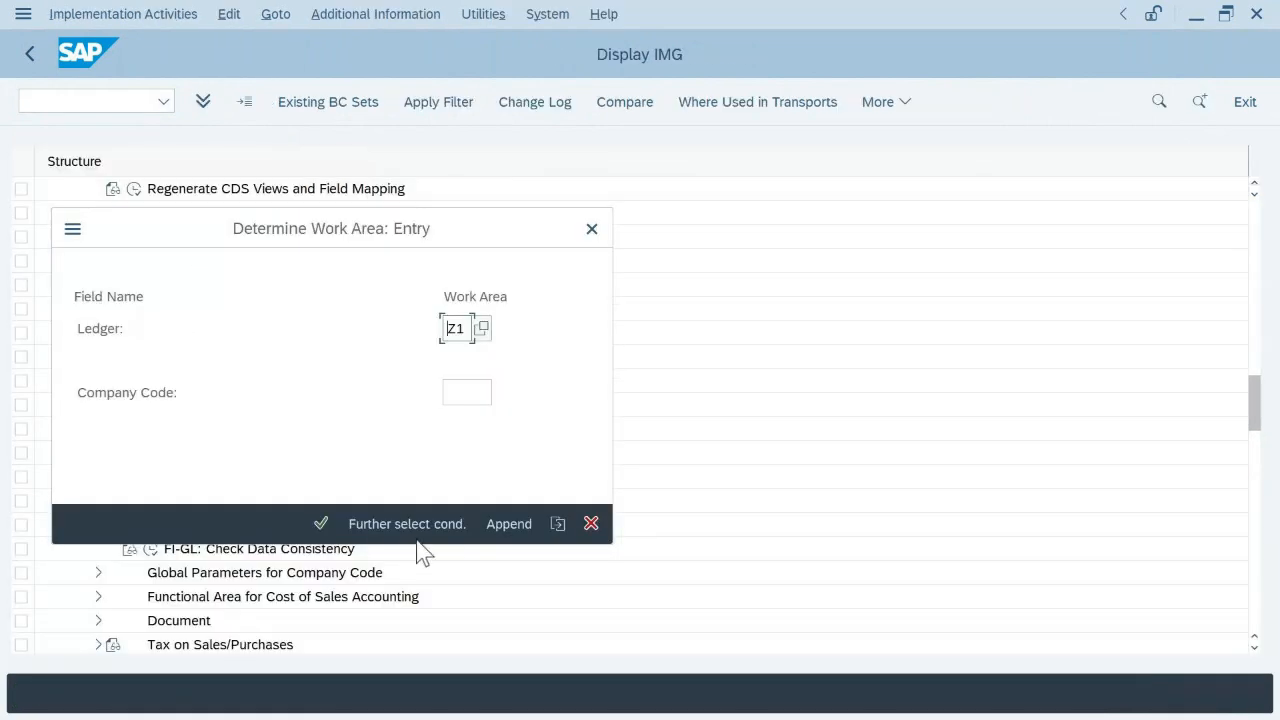
{"action": "left_click", "coordinate": [320, 523]}
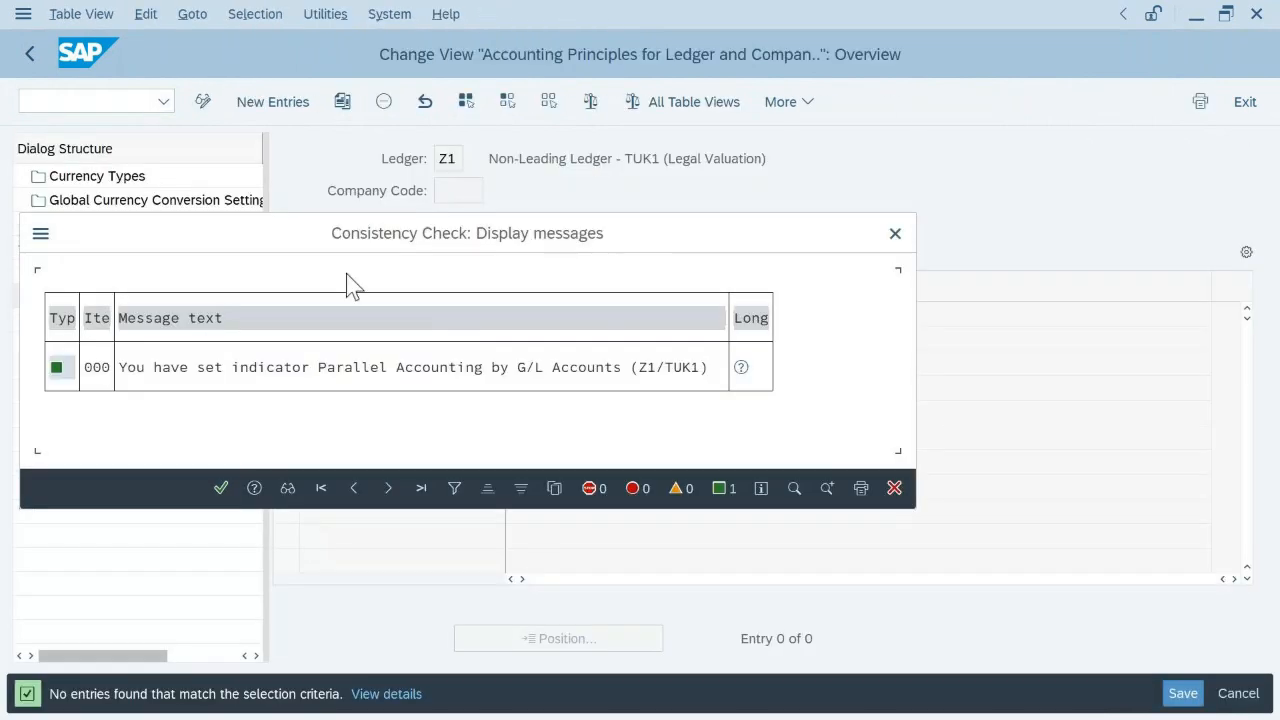
{"action": "left_click", "coordinate": [221, 489]}
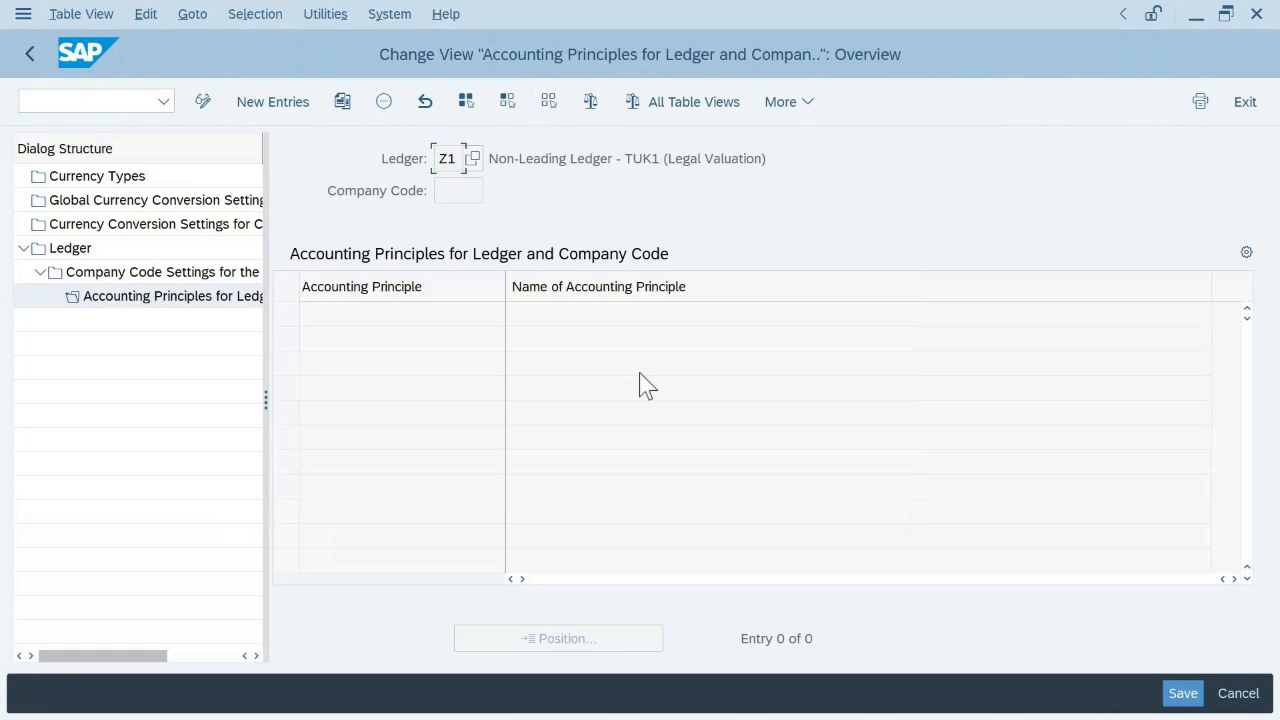
- Open ledger Z1's company code settings for TUK1, clear the accounting principle, and save to the proposed customizing request
{"action": "double_click", "coordinate": [106, 285]}
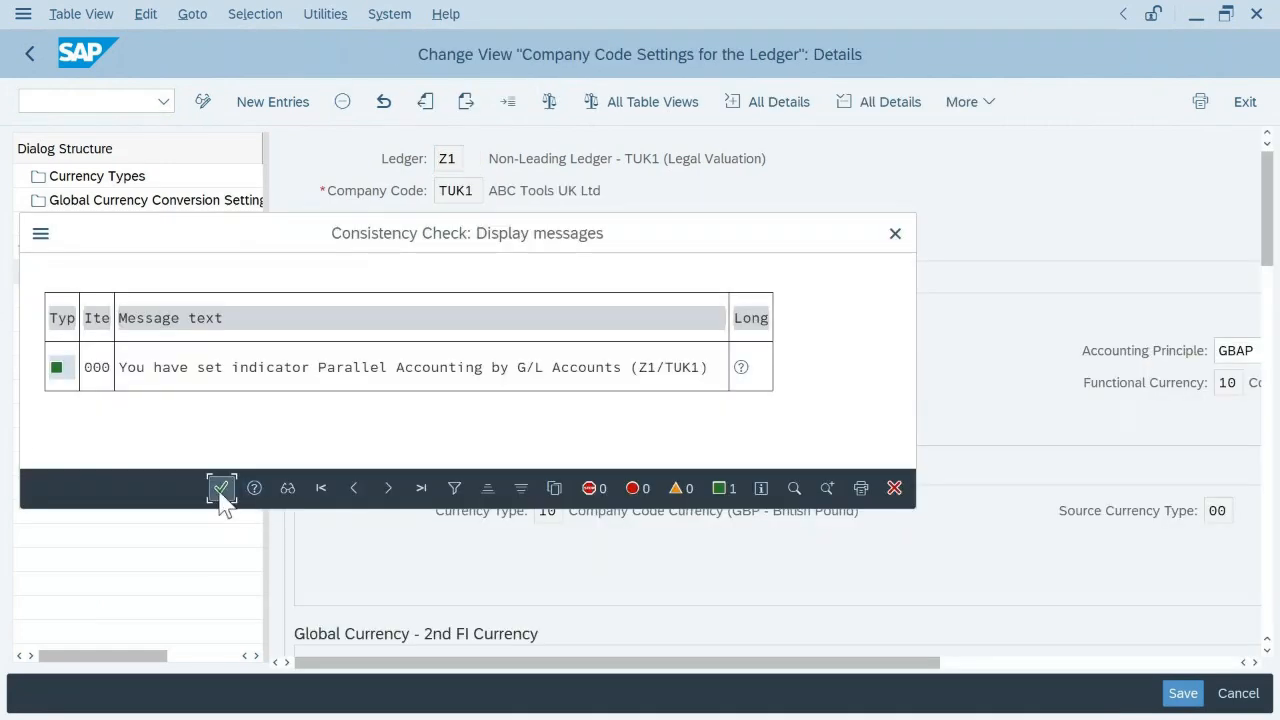
{"action": "left_click", "coordinate": [221, 488]}
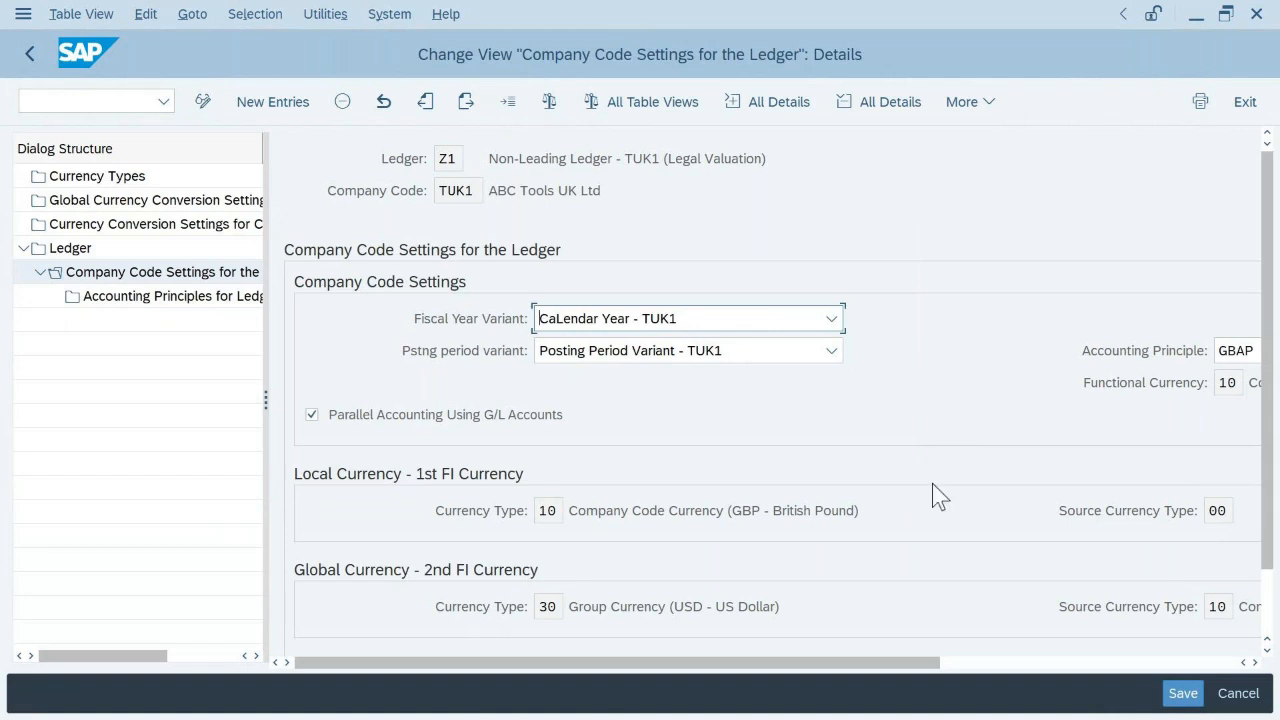
{"action": "left_click_drag", "start_coordinate": [866, 677], "coordinate": [1043, 674]}
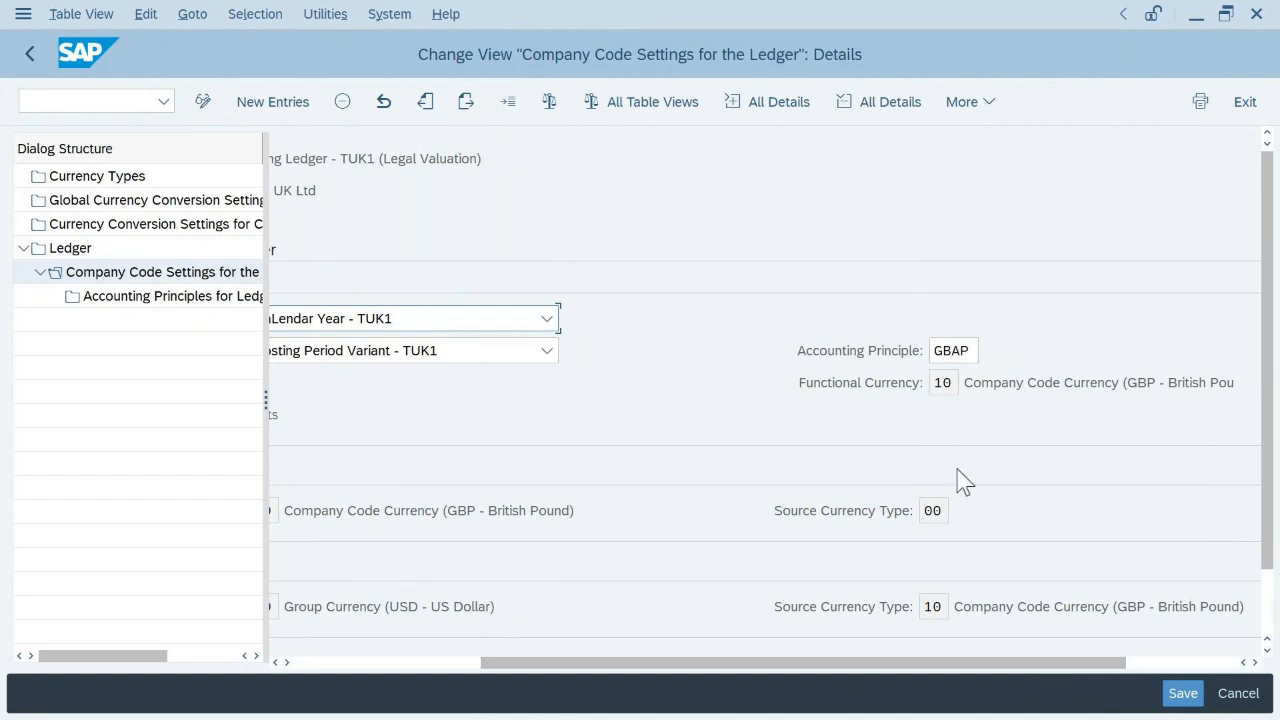
{"action": "left_click", "coordinate": [977, 352]}
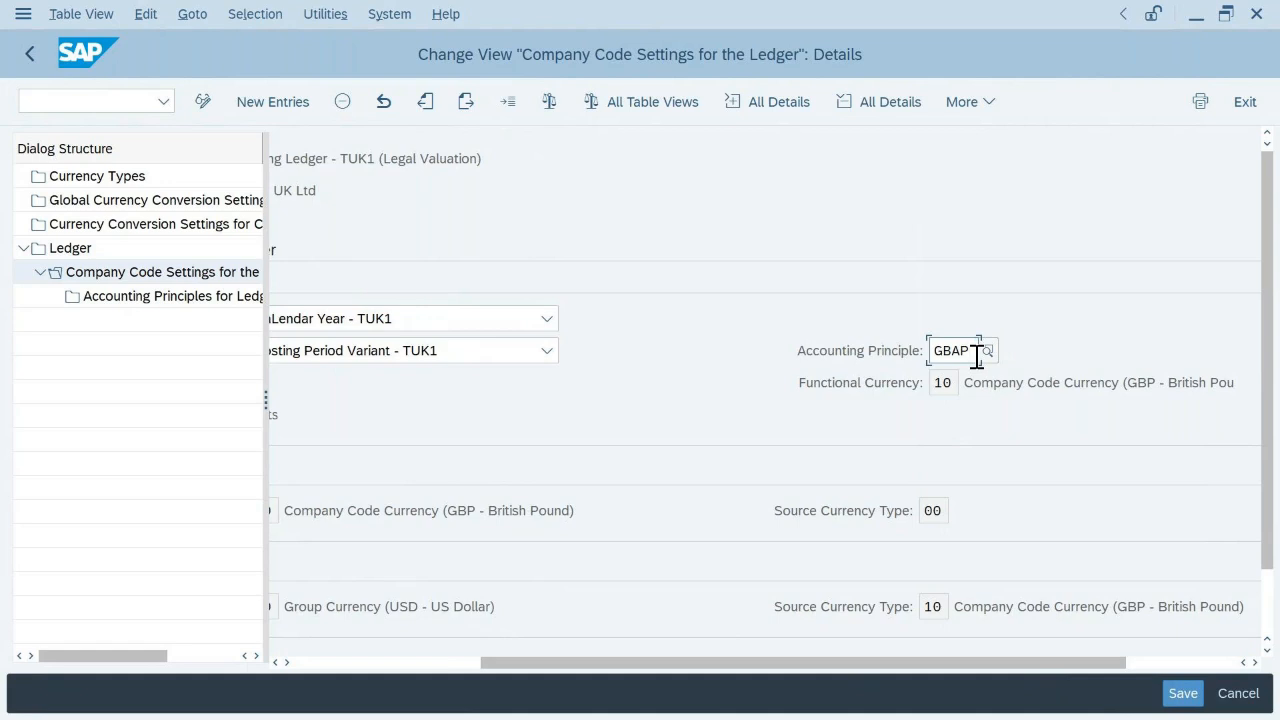
{"action": "key", "text": "BackSpace"}
{"action": "key", "text": "BackSpace"}
{"action": "key", "text": "BackSpace"}
{"action": "key", "text": "BackSpace"}
{"action": "left_click", "coordinate": [1185, 692]}
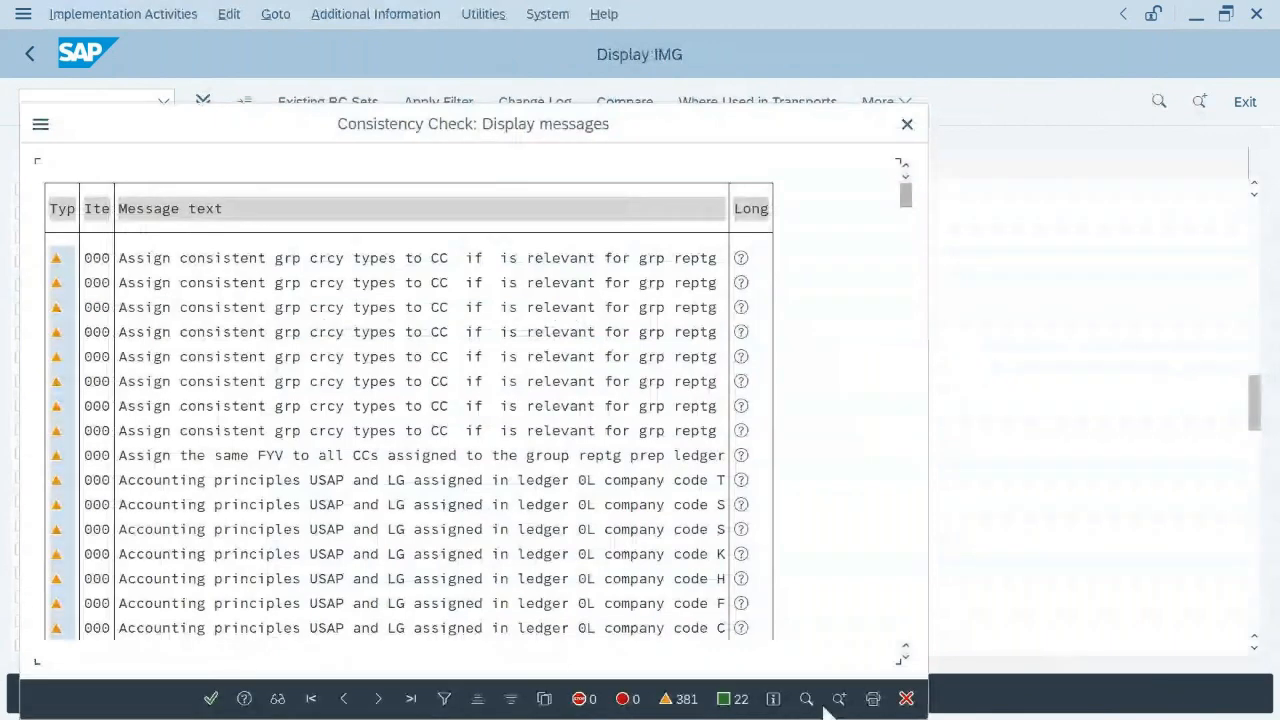
{"action": "left_click", "coordinate": [209, 696]}
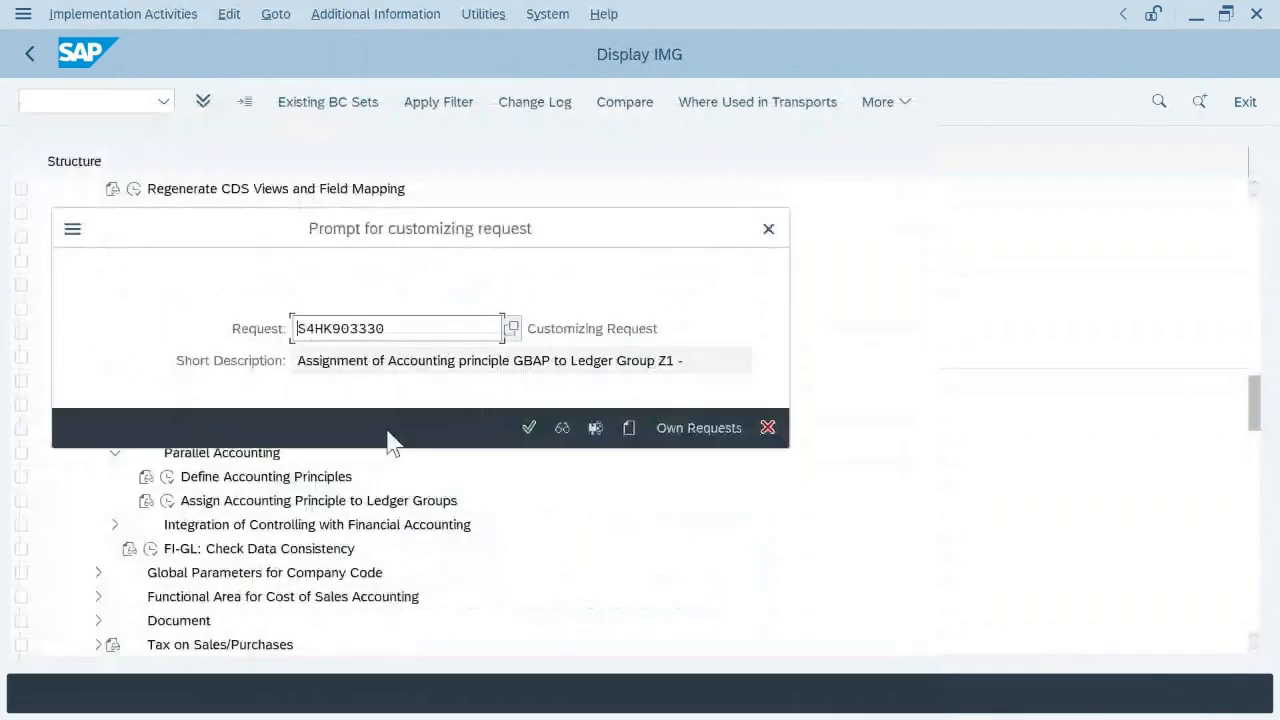
{"action": "left_click", "coordinate": [528, 428]}
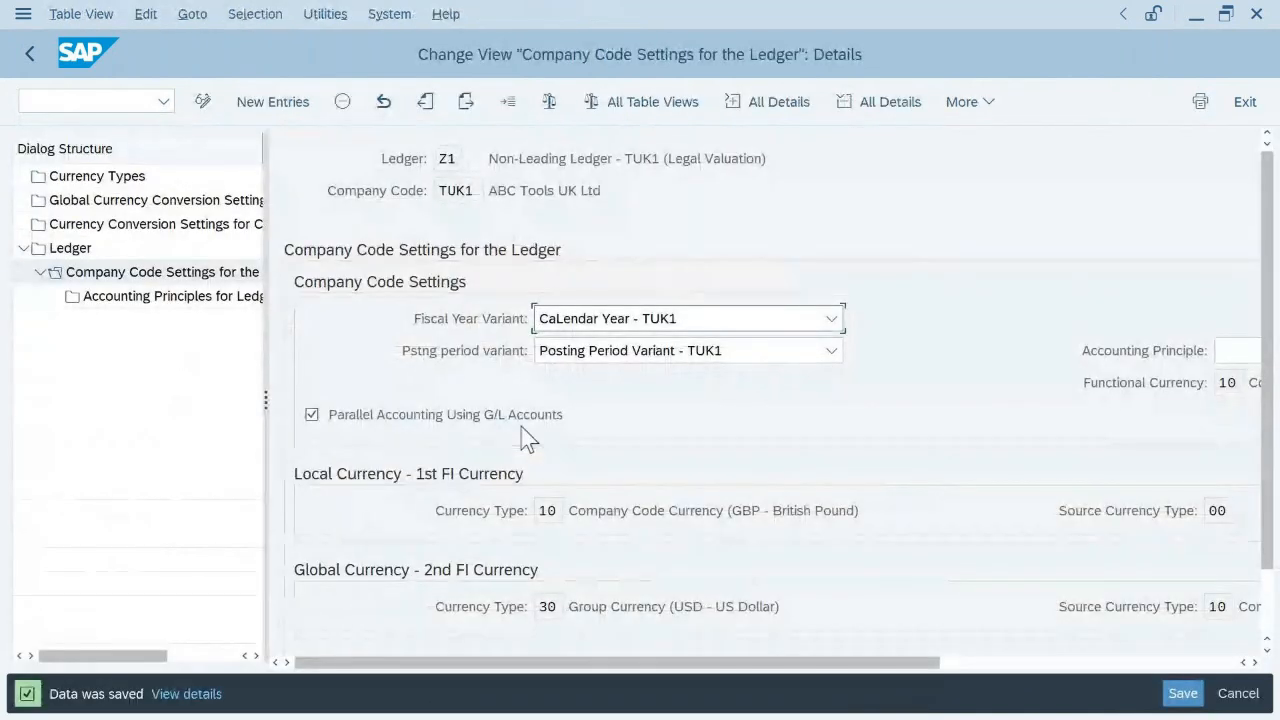
- Return to the ledger overview and open the accounting principles of ledger Z1 for company code TUK1
{"action": "left_click", "coordinate": [29, 57]}
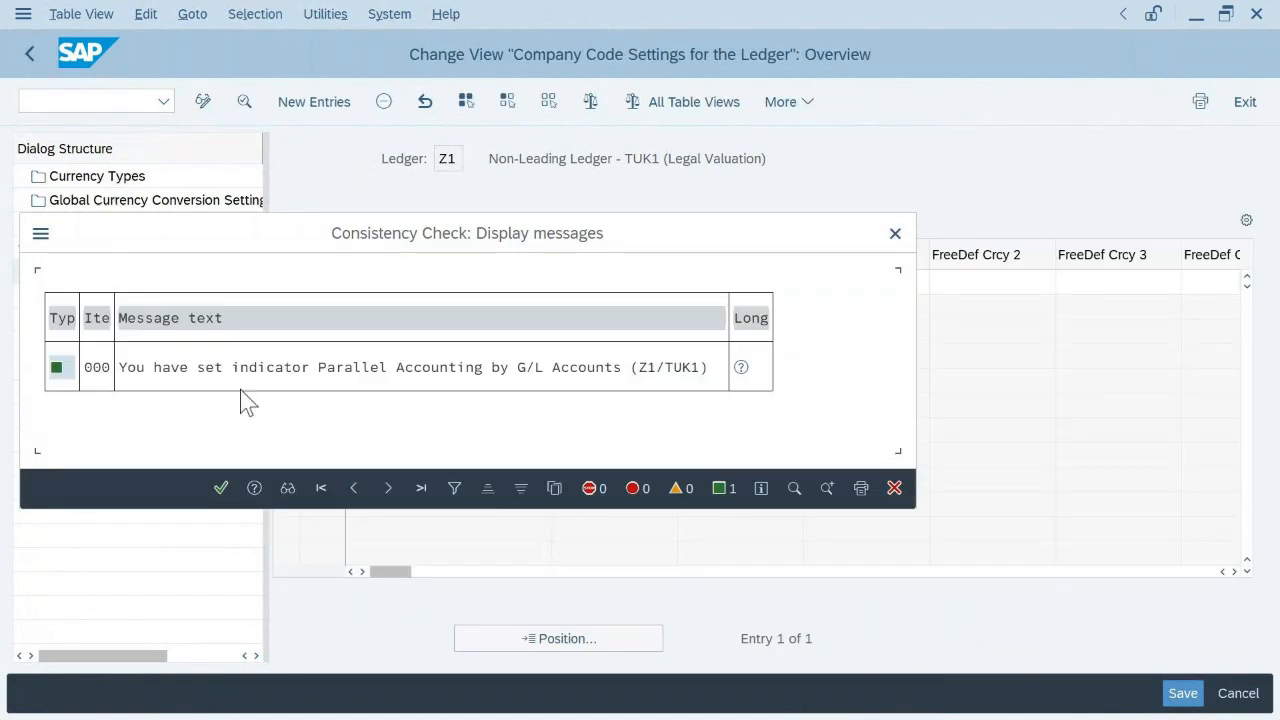
{"action": "left_click", "coordinate": [224, 489]}
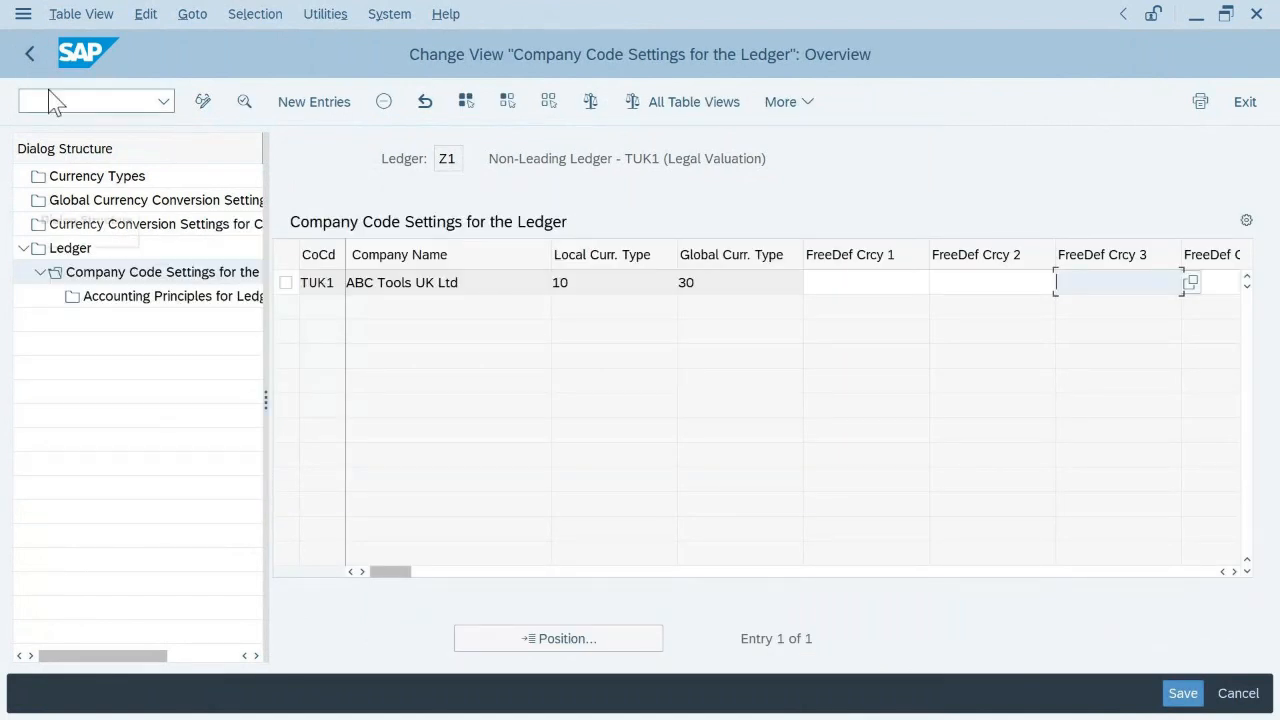
{"action": "left_click", "coordinate": [28, 57]}
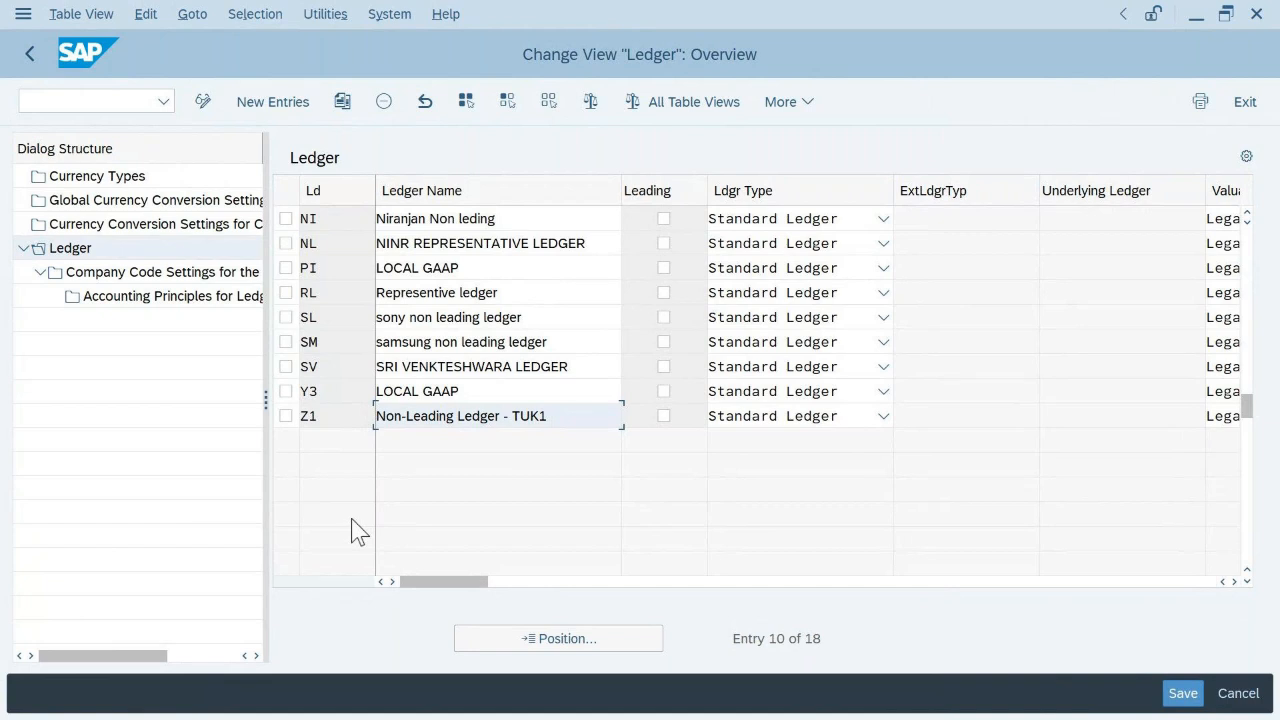
{"action": "left_click", "coordinate": [286, 416]}
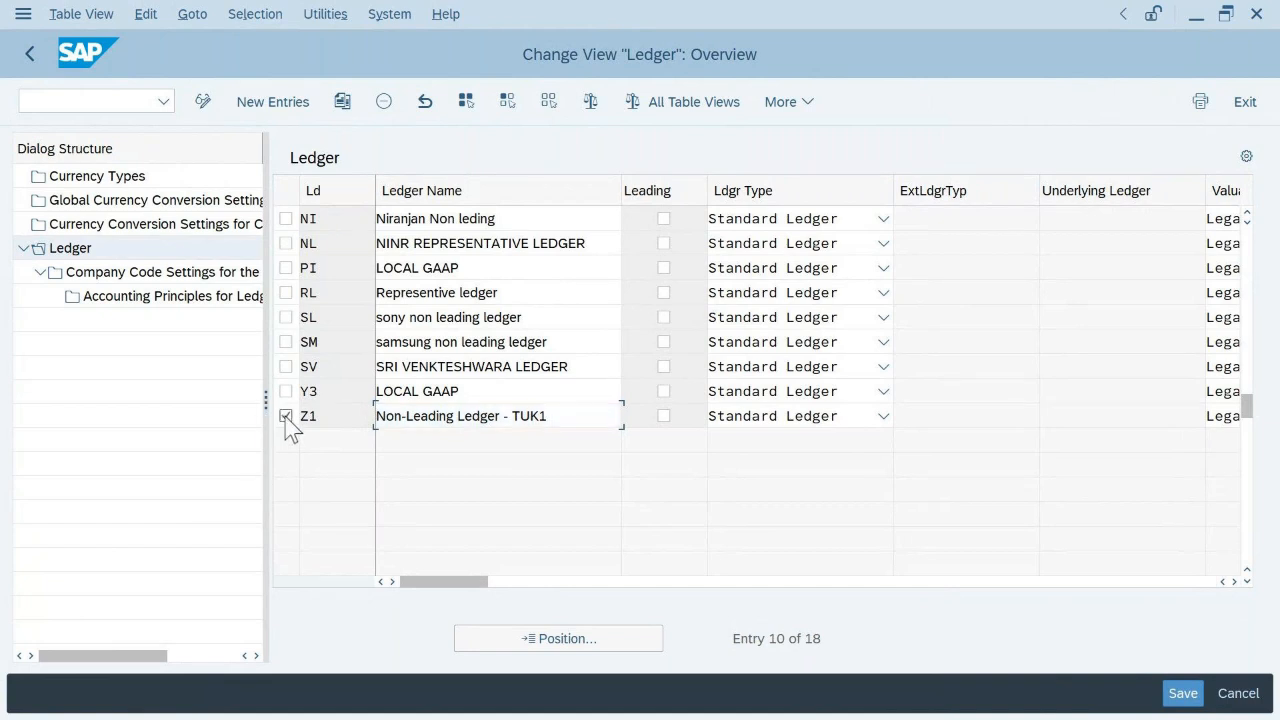
{"action": "left_click", "coordinate": [183, 300]}
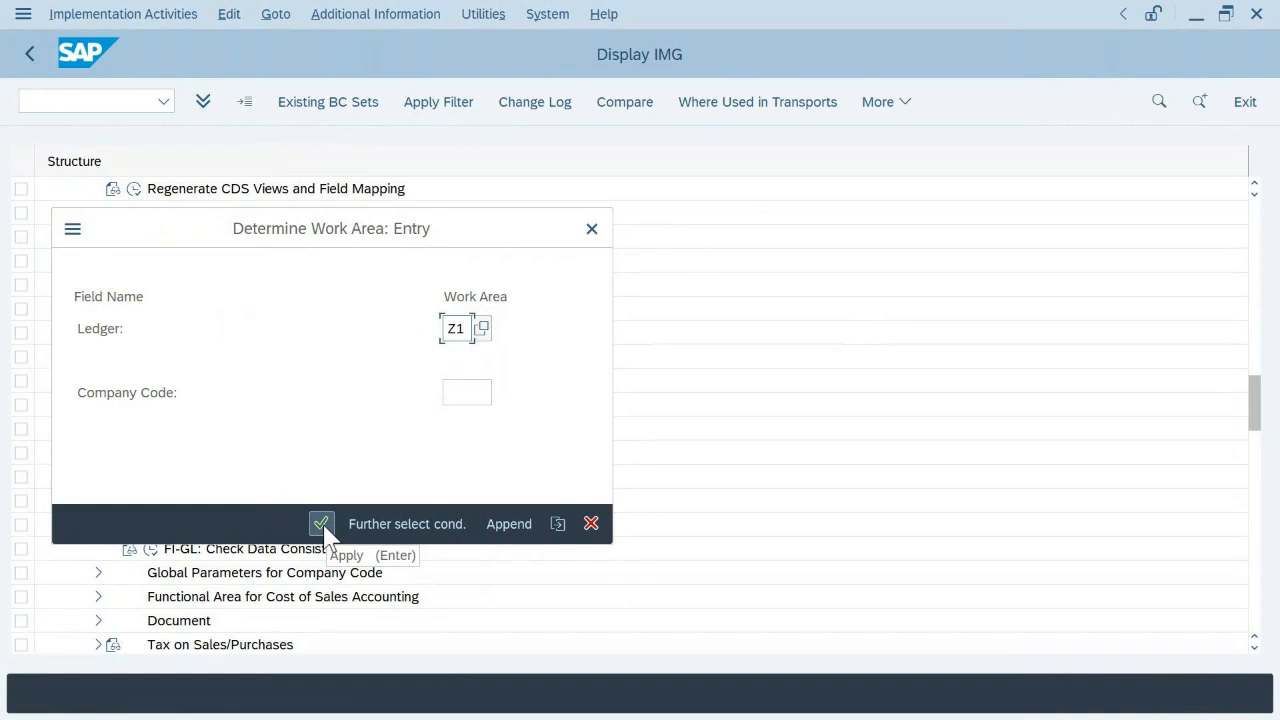
{"action": "left_click", "coordinate": [469, 394]}
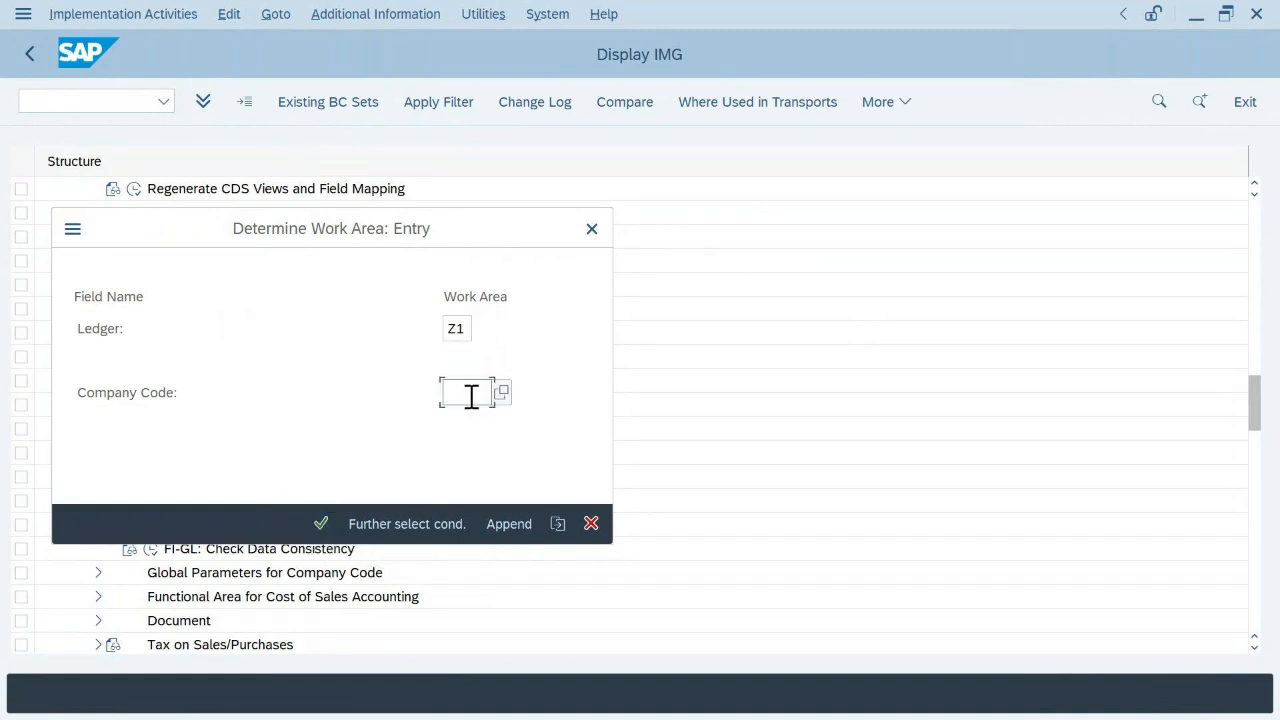
{"action": "type", "text": "TUK1"}
{"action": "key", "text": "Return"}
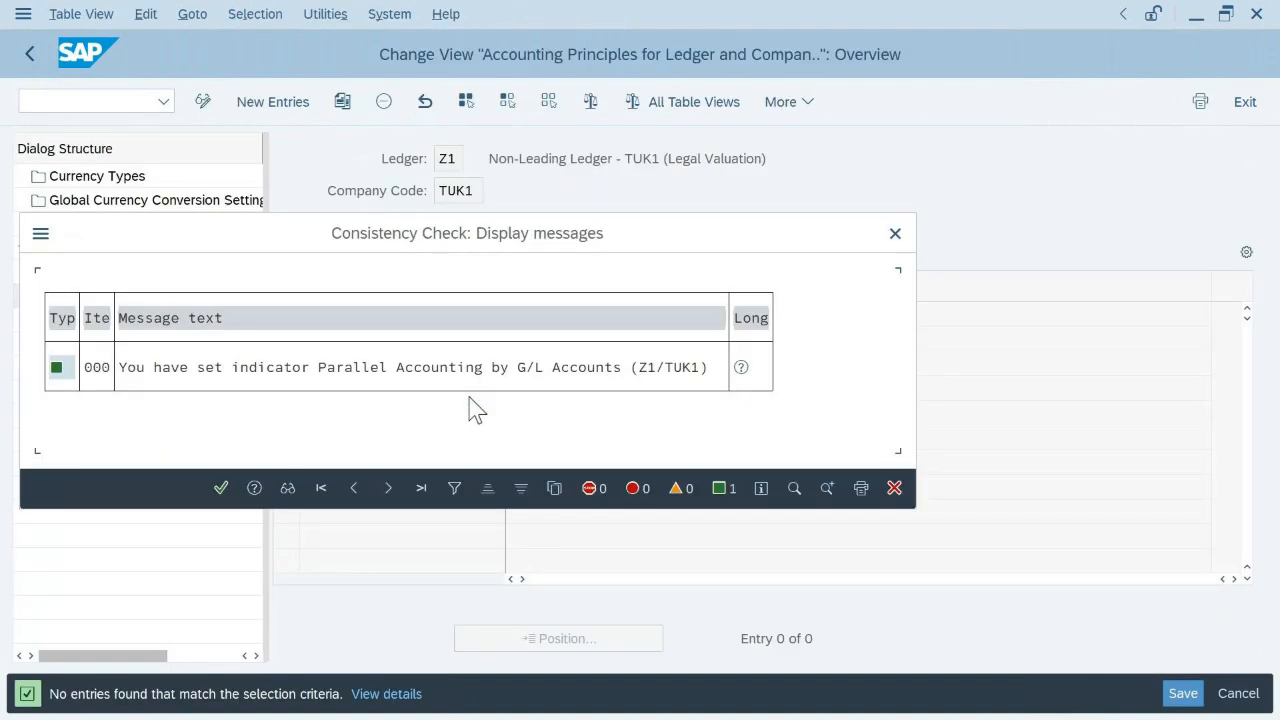
{"action": "left_click", "coordinate": [221, 488]}
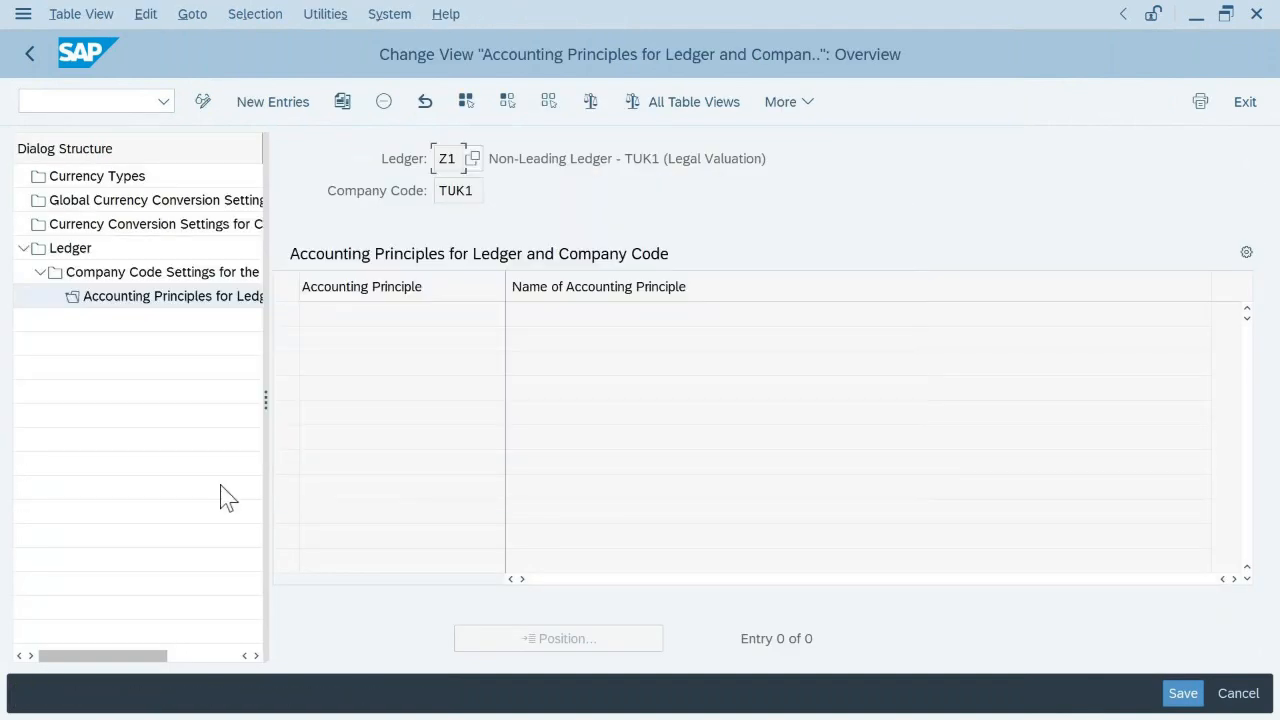
- Add accounting principle GBAP as a new entry for ledger Z1 and company code TUK1
{"action": "left_click", "coordinate": [251, 110]}
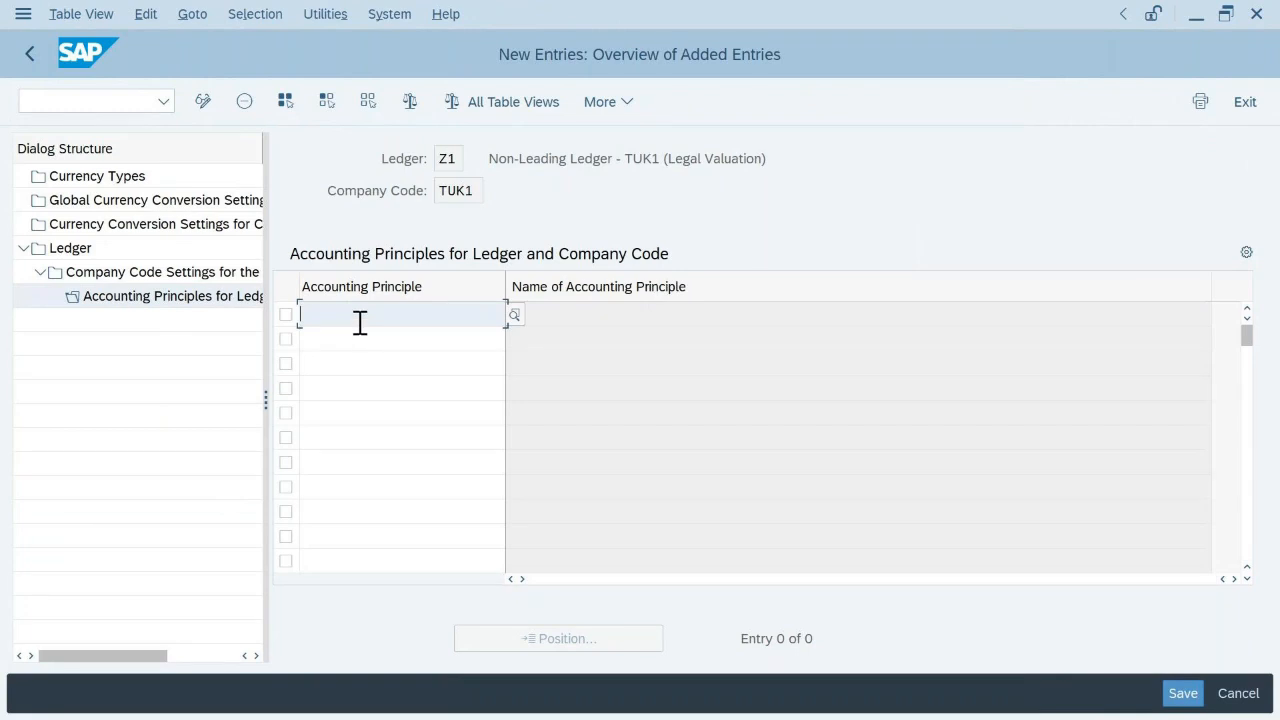
{"action": "type", "text": "GBAP"}
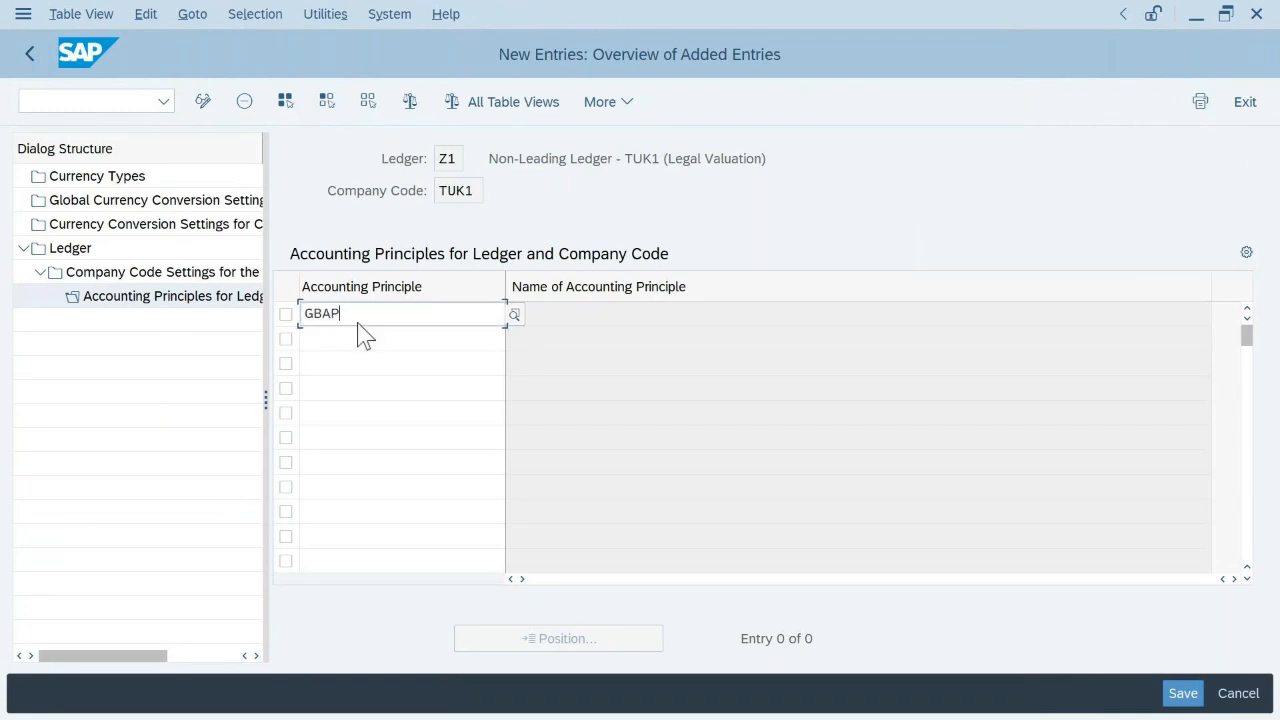
{"action": "left_click", "coordinate": [389, 447]}
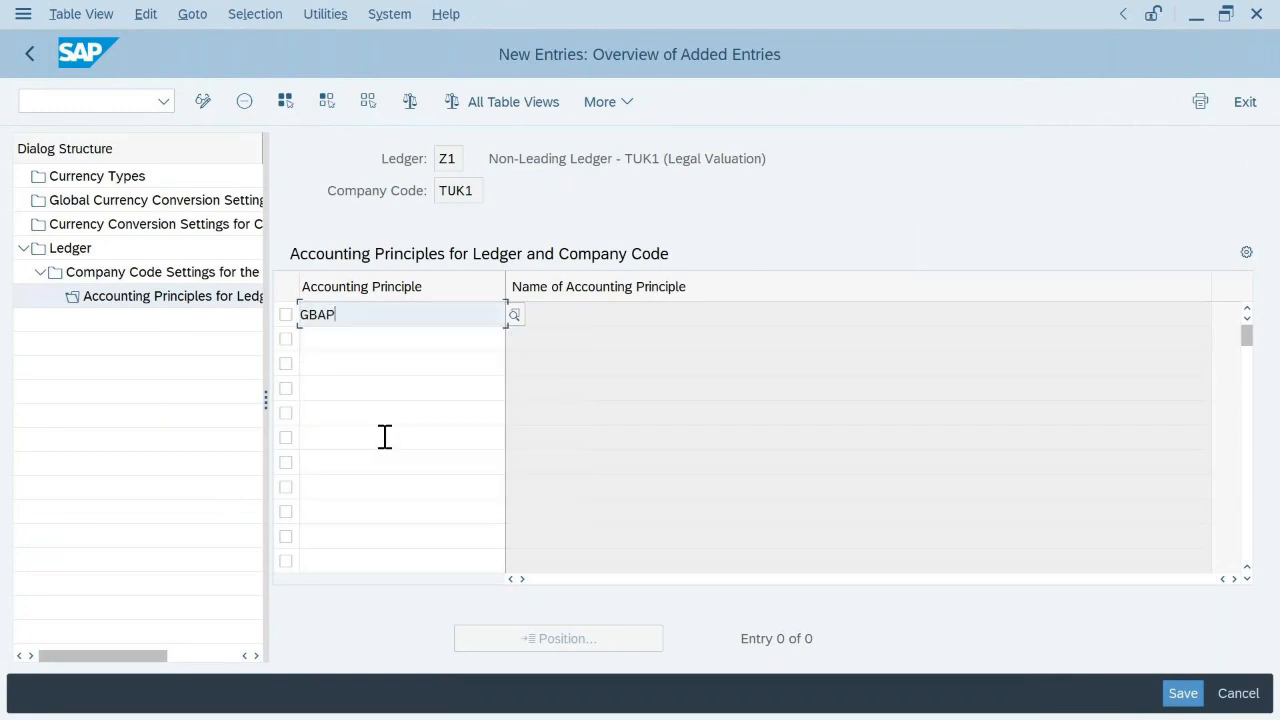
{"action": "key", "text": "Return"}
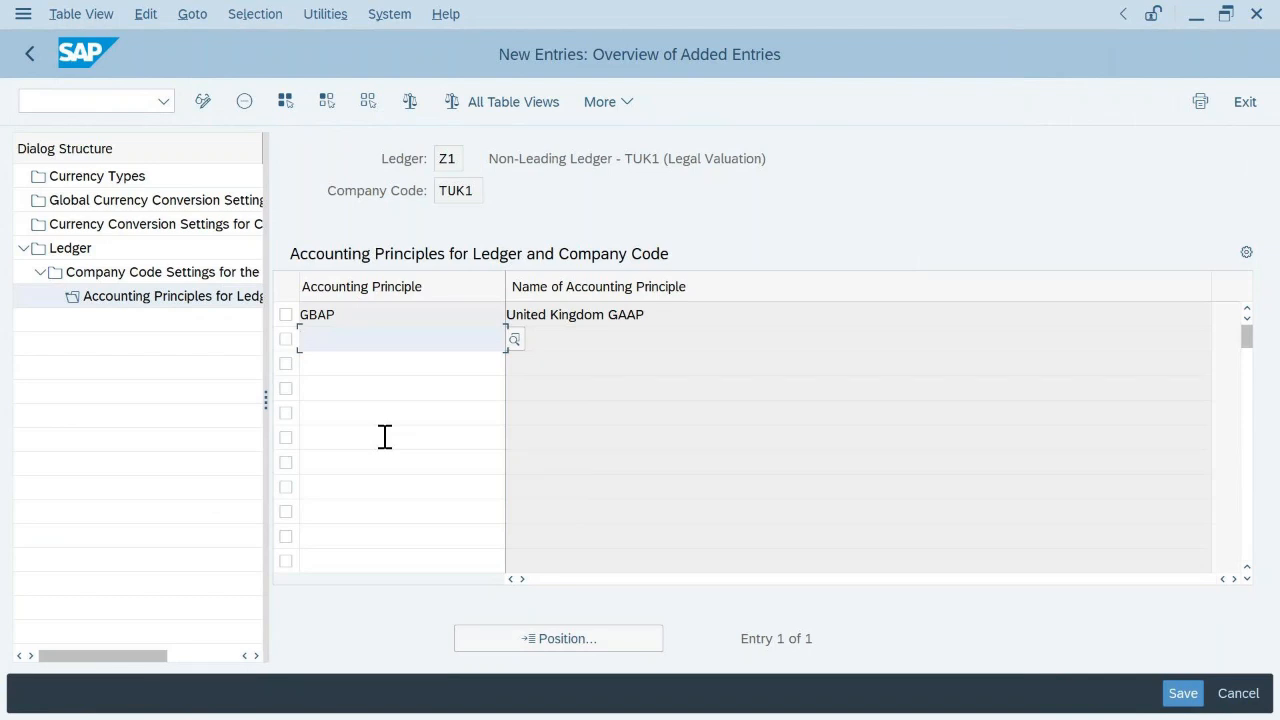
{"action": "type", "text": "Z1A"}
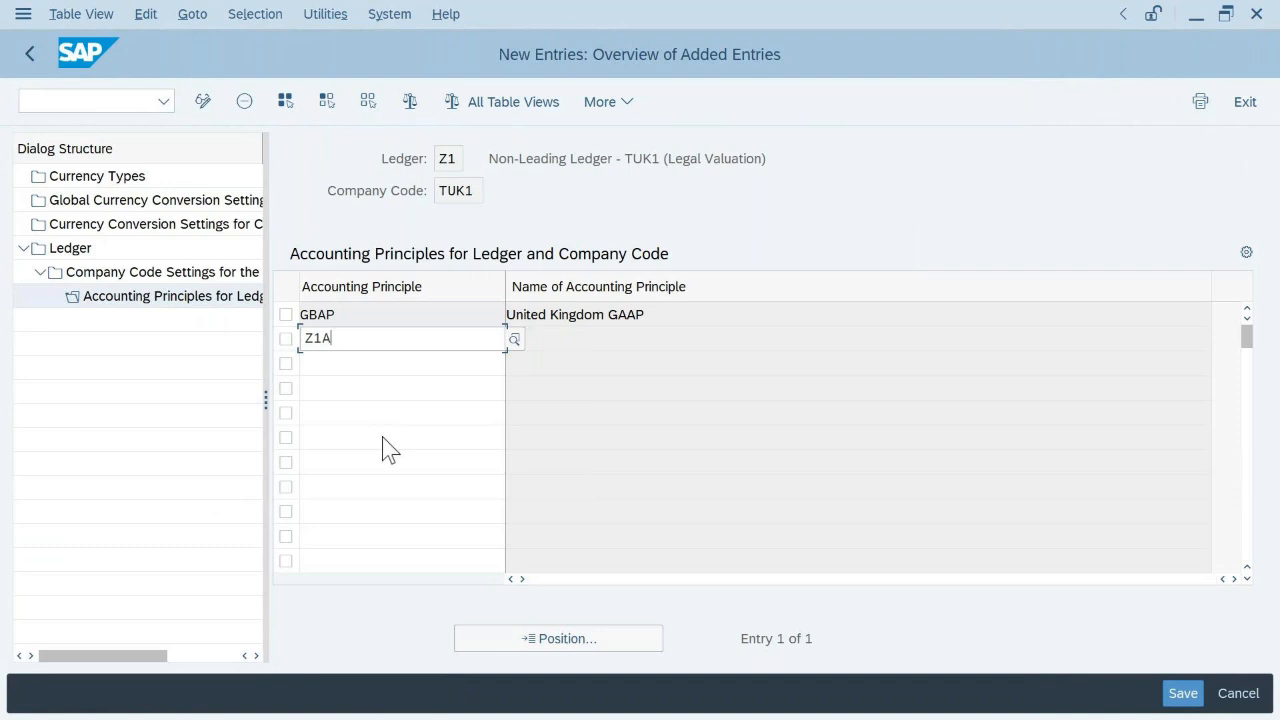
{"action": "type", "text": "S"}
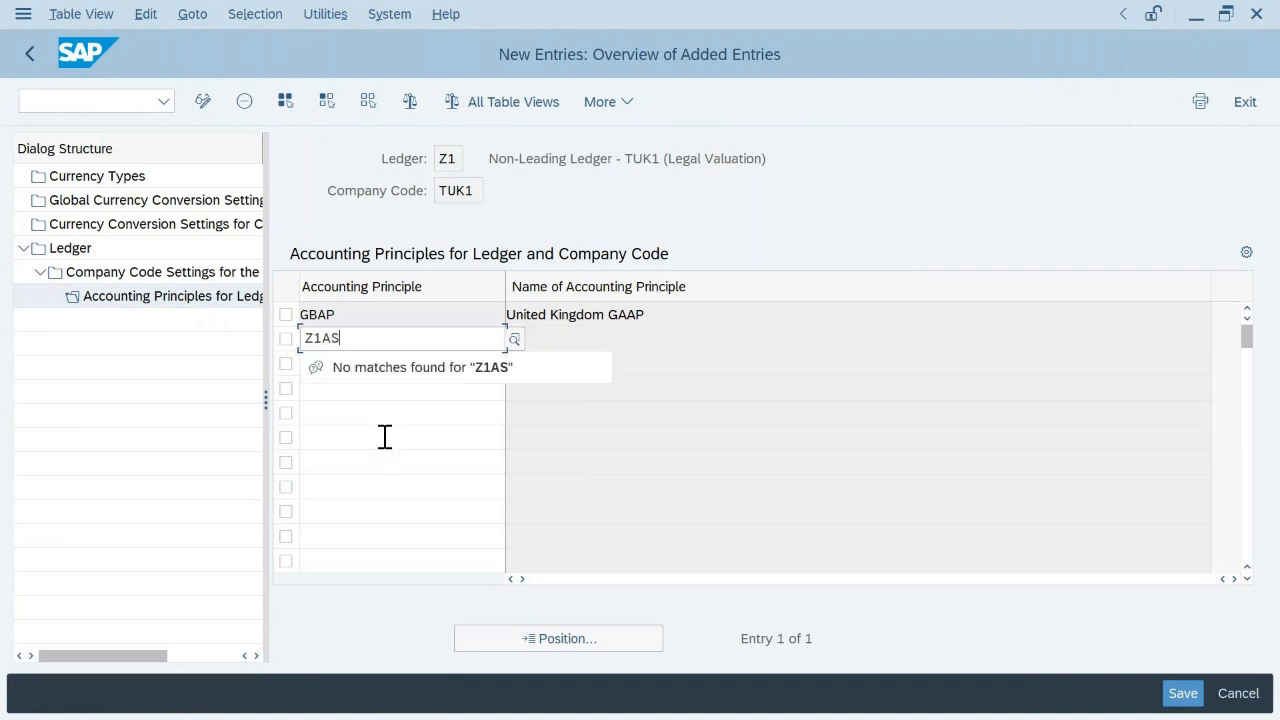
{"action": "key", "text": "Tab"}
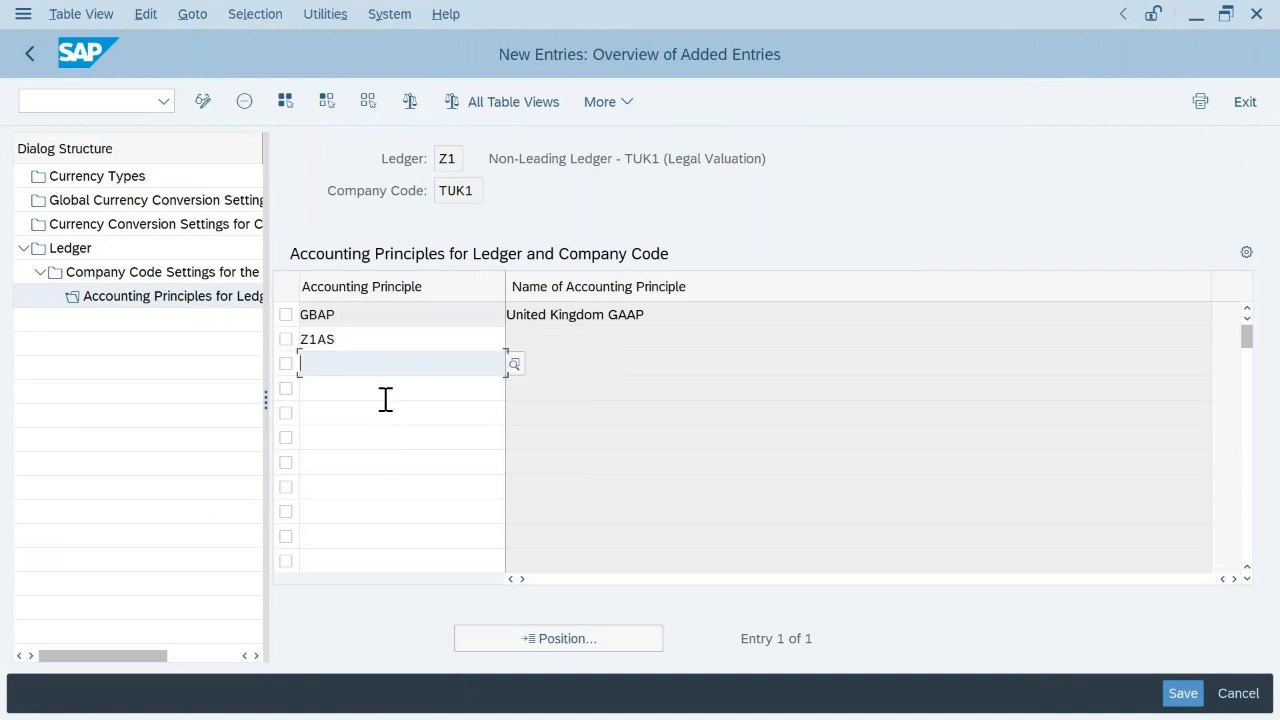
{"action": "left_click", "coordinate": [386, 339]}
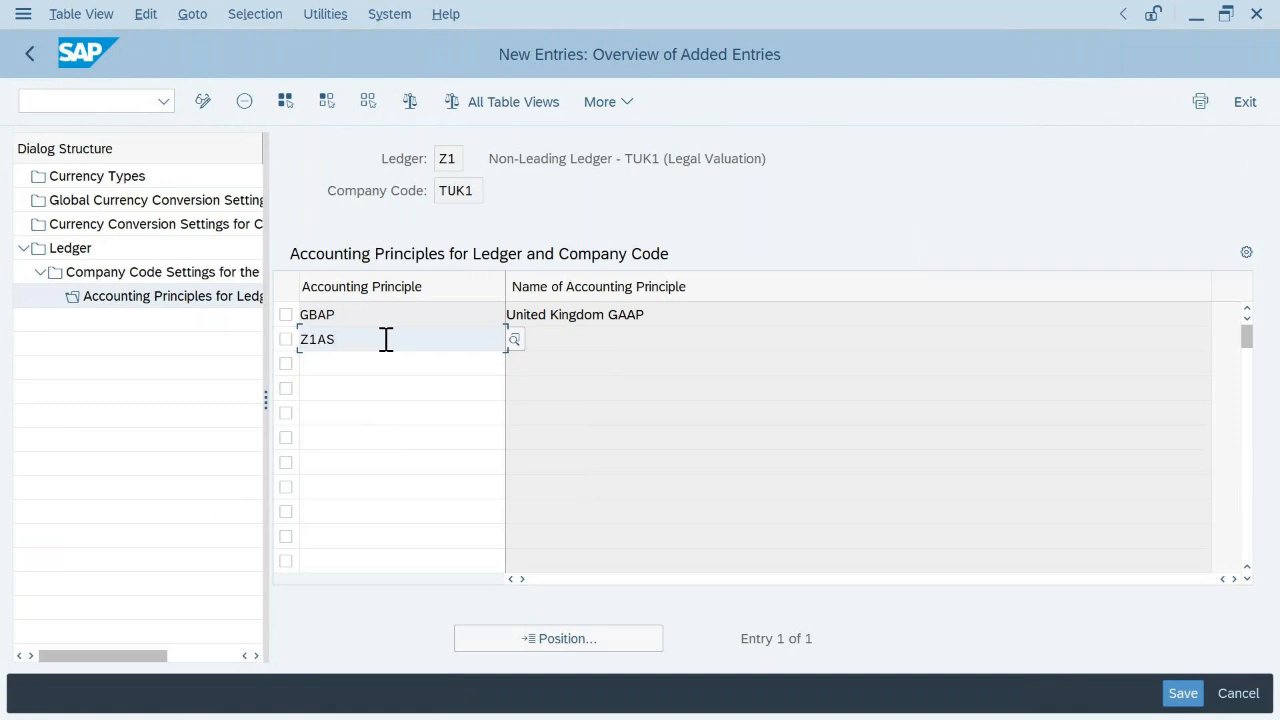
{"action": "key", "text": "BackSpace"}
{"action": "key", "text": "BackSpace"}
{"action": "key", "text": "BackSpace"}
{"action": "key", "text": "BackSpace"}
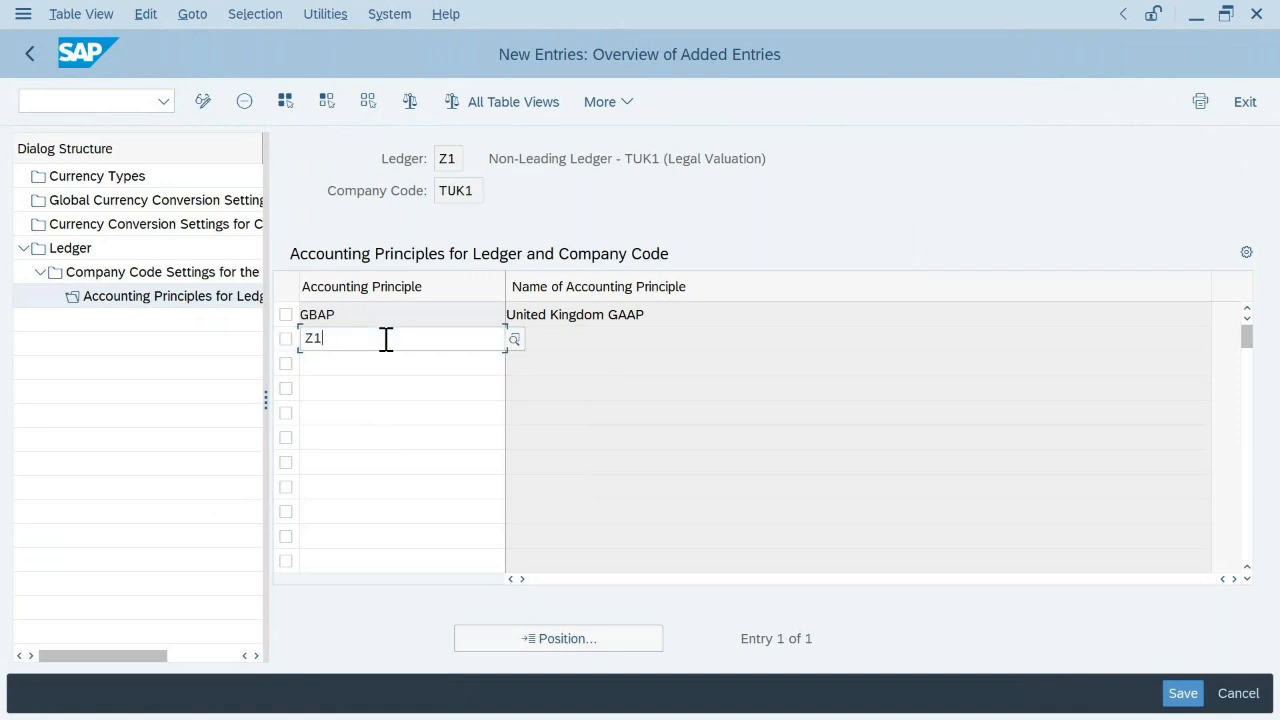
- Add accounting principle IAS as the second entry and save both assignments, acknowledging the consistency check
{"action": "type", "text": "IAS"}
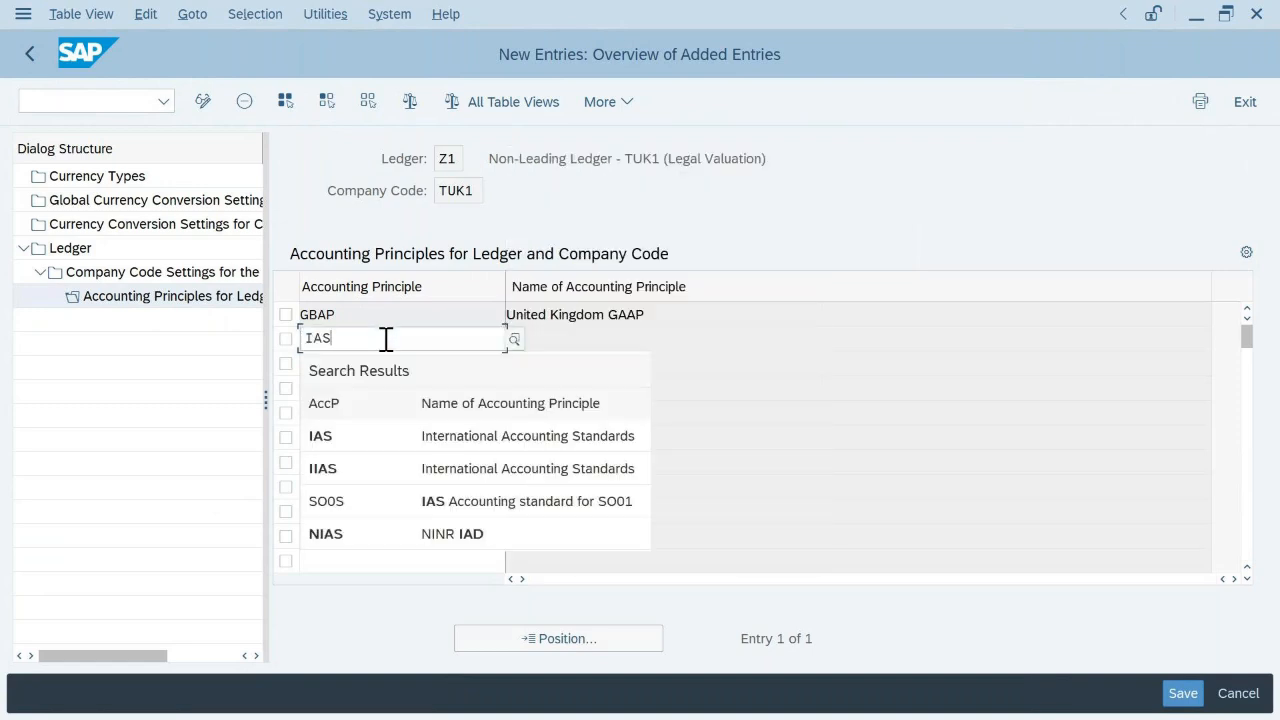
{"action": "left_click", "coordinate": [443, 435]}
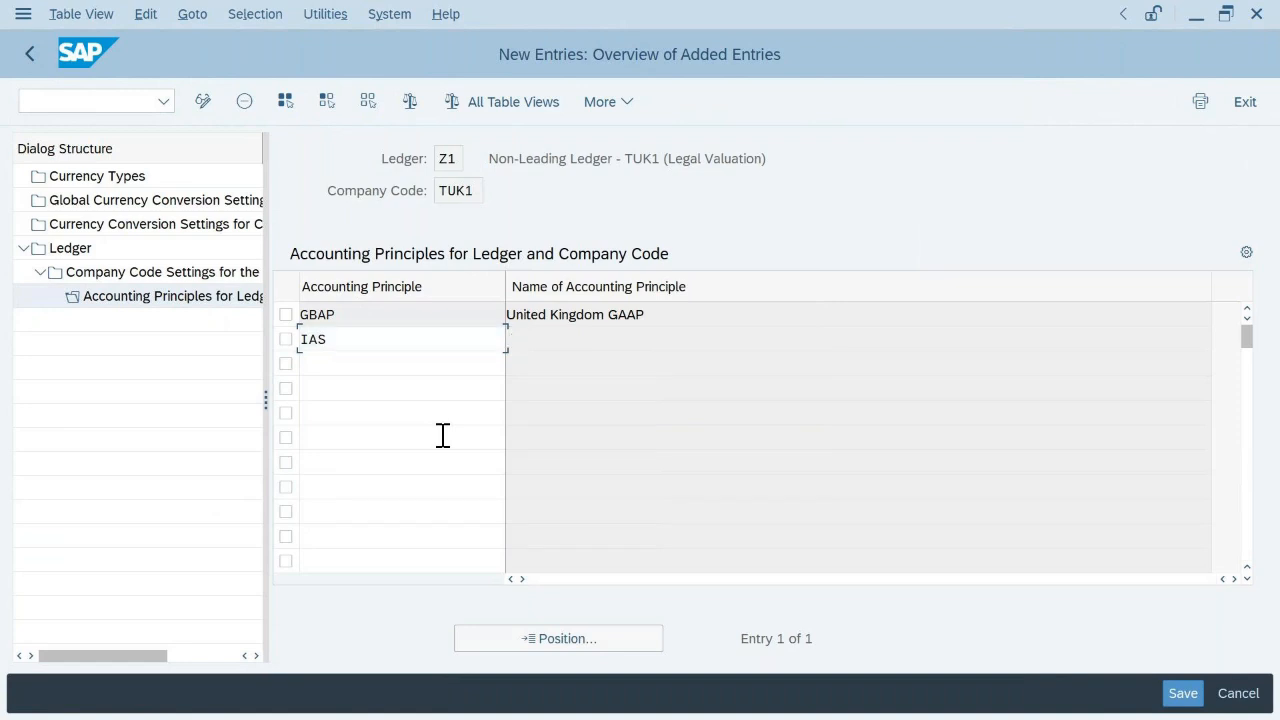
{"action": "key", "text": "Return"}
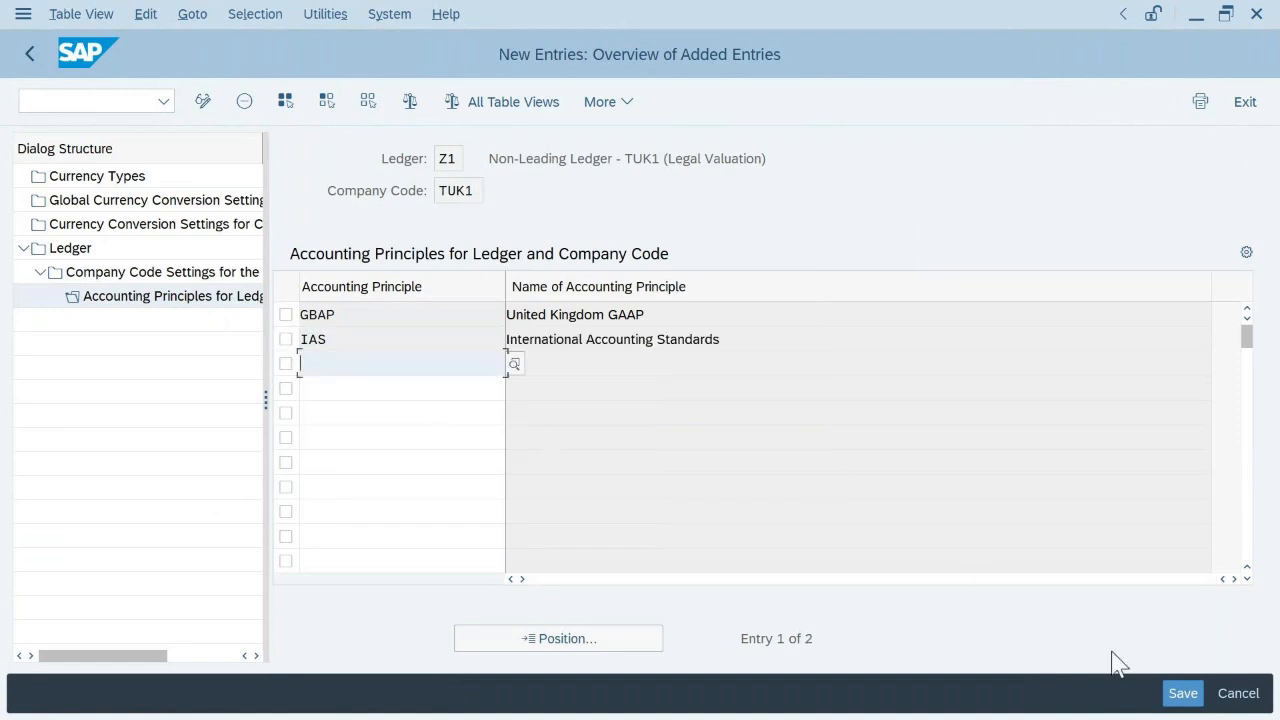
{"action": "left_click", "coordinate": [1180, 694]}
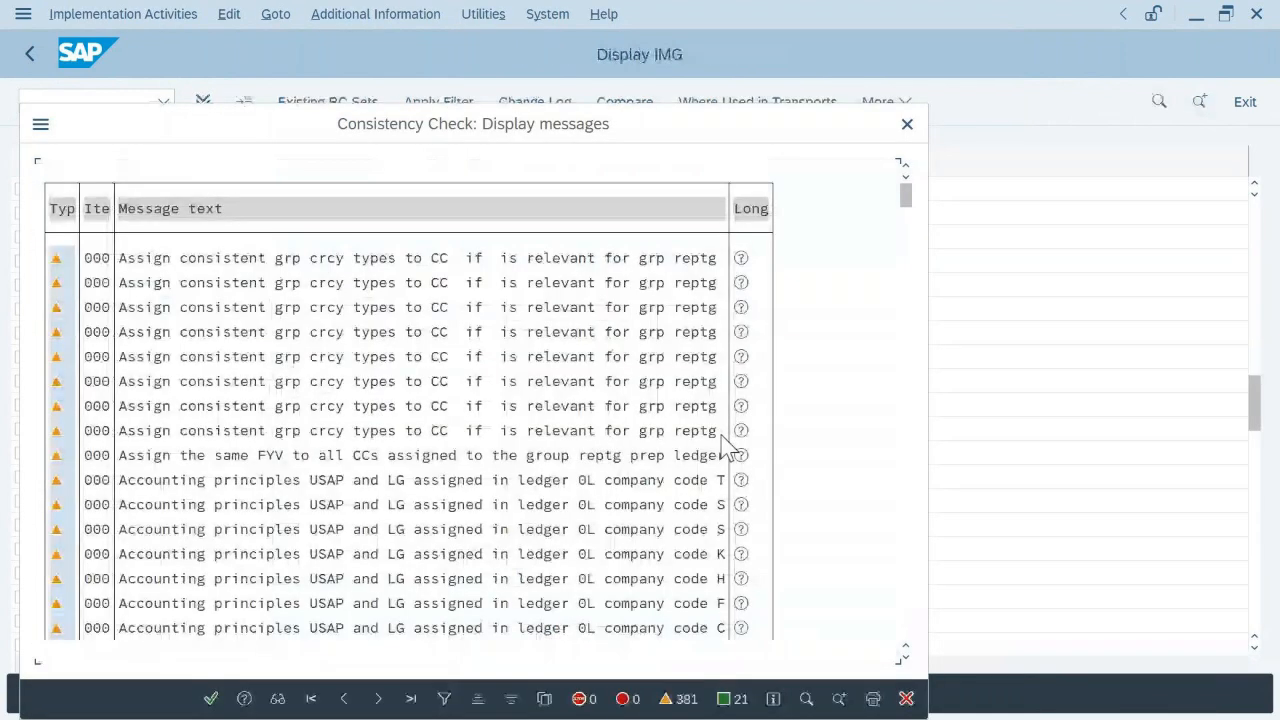
{"action": "left_click", "coordinate": [210, 698]}
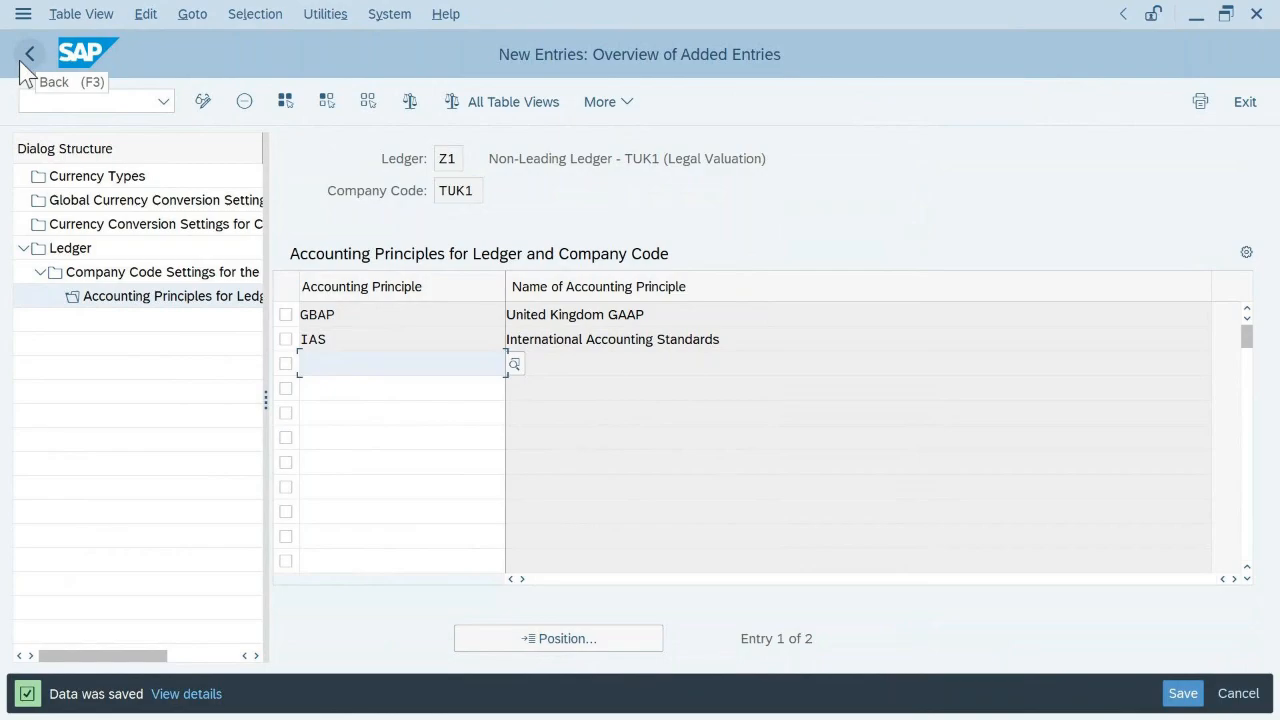
- Switch to the PDF slides and view the Currency Type of Free Defined Currencies slide under Company Code Settings for the Ledger
{"action": "key", "text": "alt+Tab"}
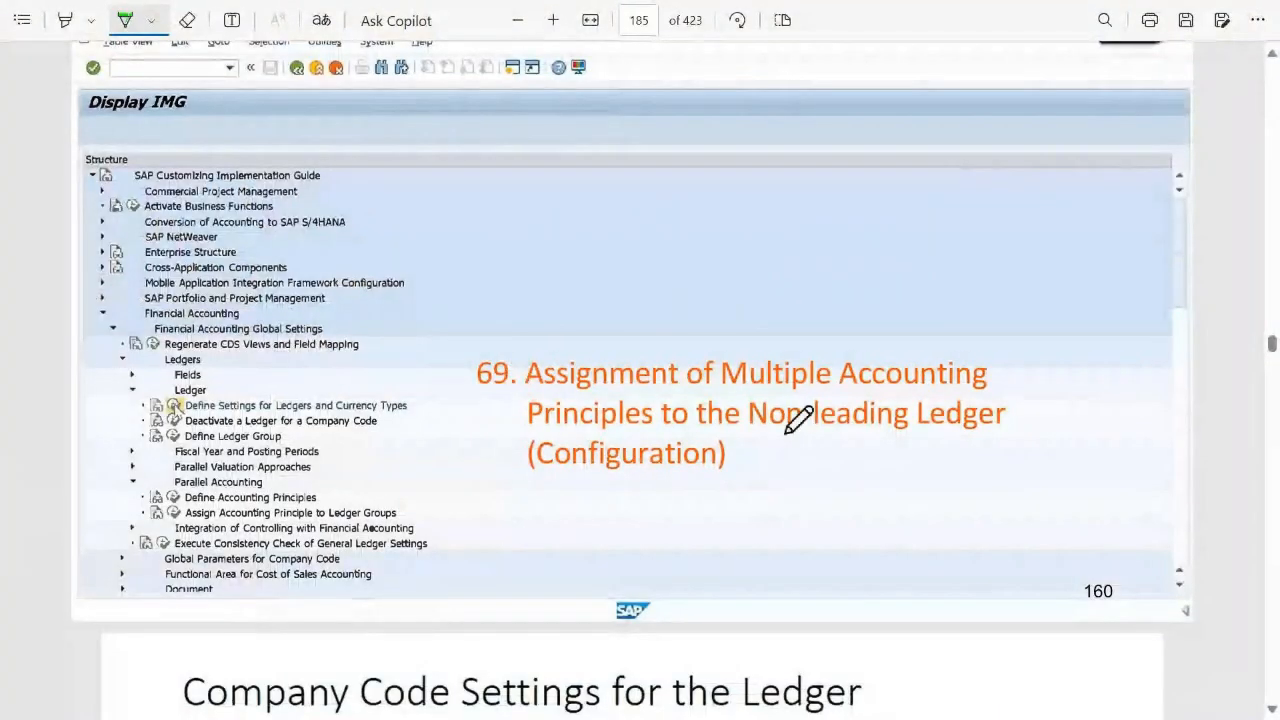
{"action": "scroll", "coordinate": [798, 420], "scroll_direction": "down", "scroll_amount": 5}
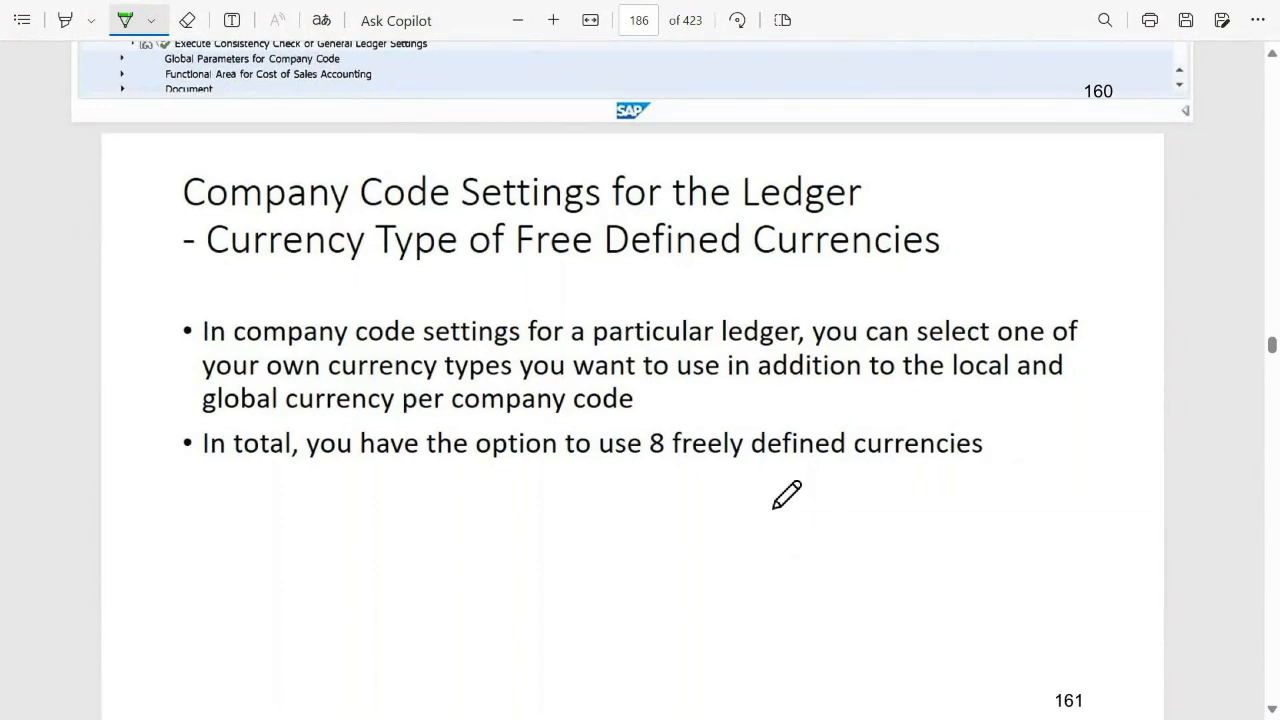
- Underline "a particular ledger" and "8 freely defined currencies" in green, and move on to the Appendix Ledger (Extension Ledger) slide
{"action": "left_click_drag", "start_coordinate": [570, 350], "coordinate": [796, 350]}
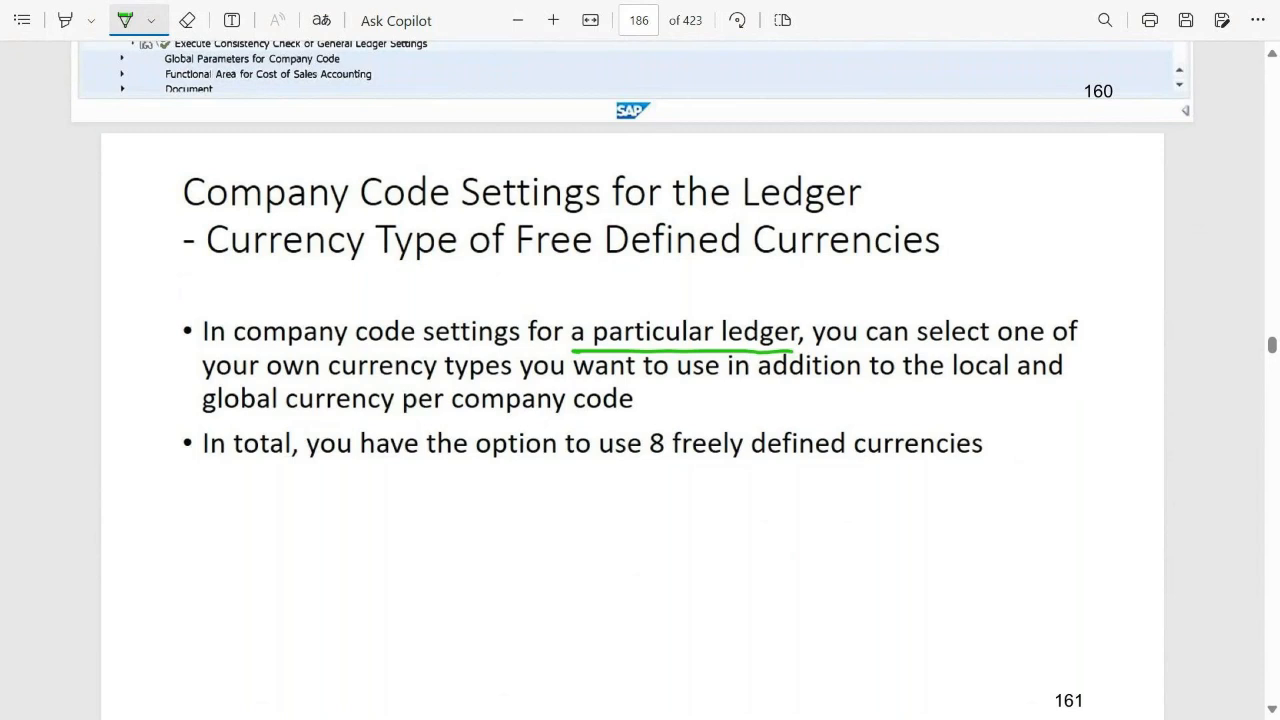
{"action": "left_click_drag", "start_coordinate": [647, 462], "coordinate": [1002, 457]}
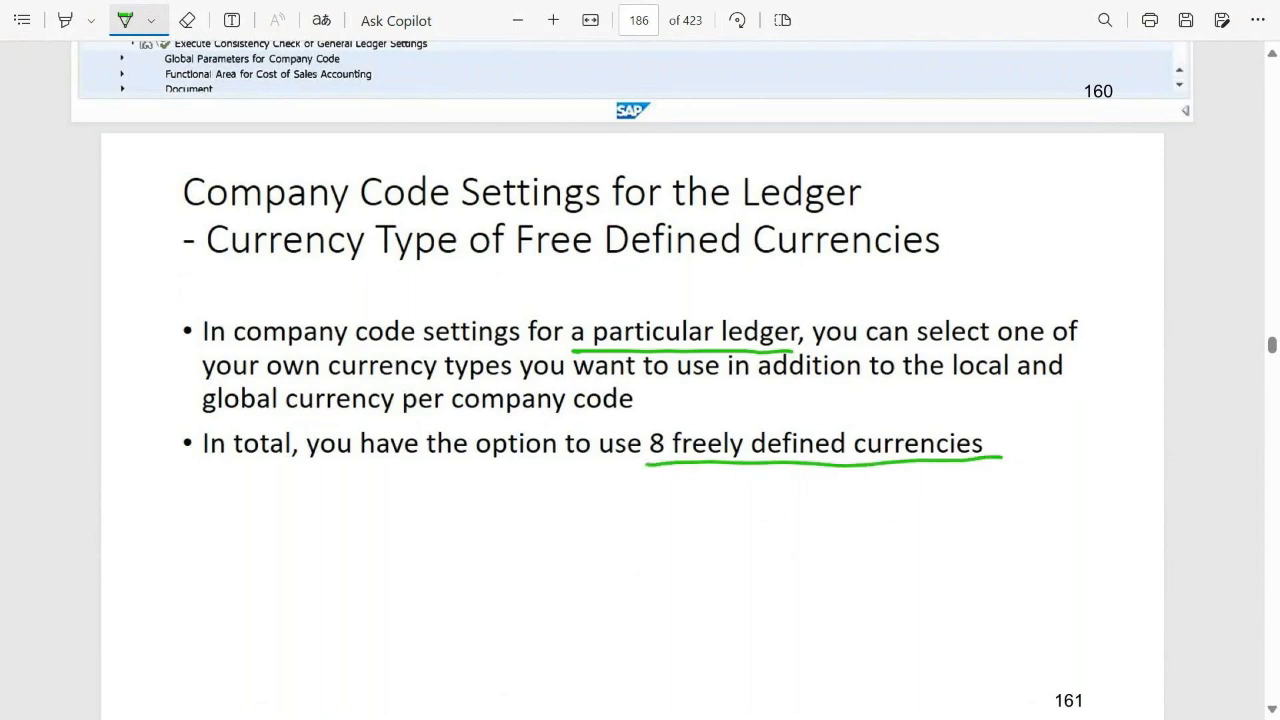
{"action": "scroll", "coordinate": [745, 505], "scroll_direction": "down", "scroll_amount": 5}
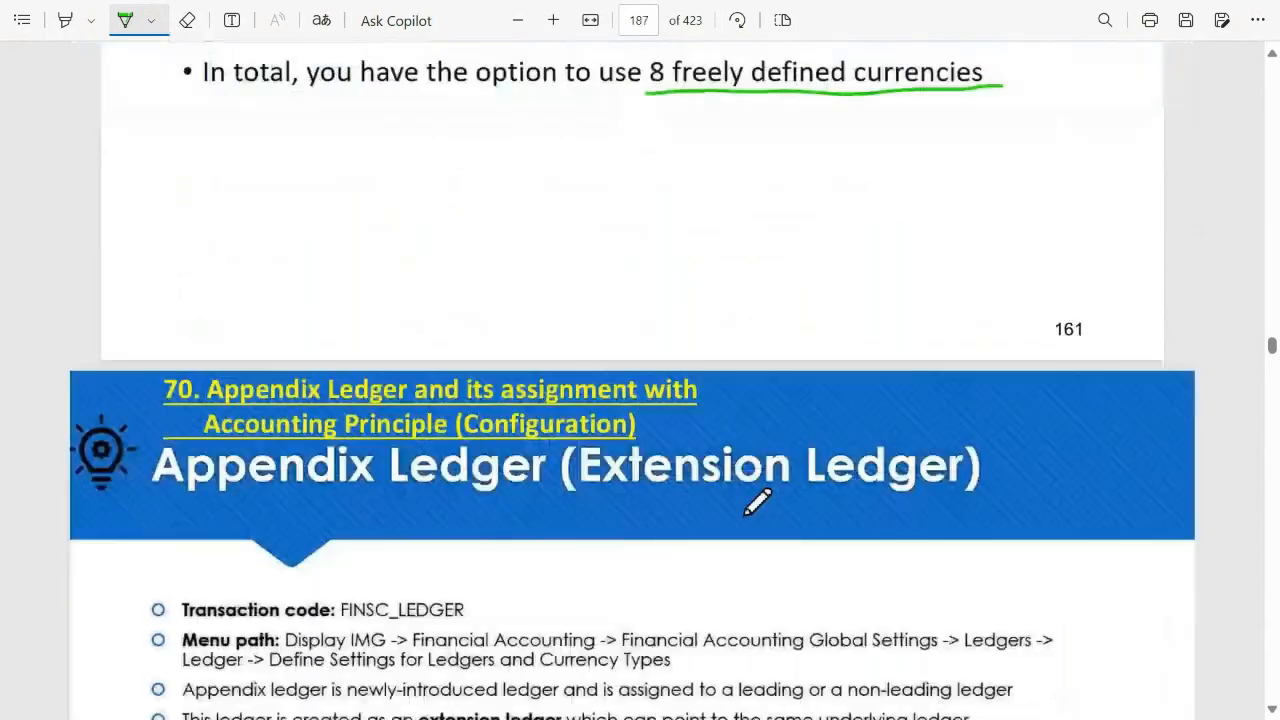
{"action": "scroll", "coordinate": [746, 510], "scroll_direction": "down", "scroll_amount": 1}
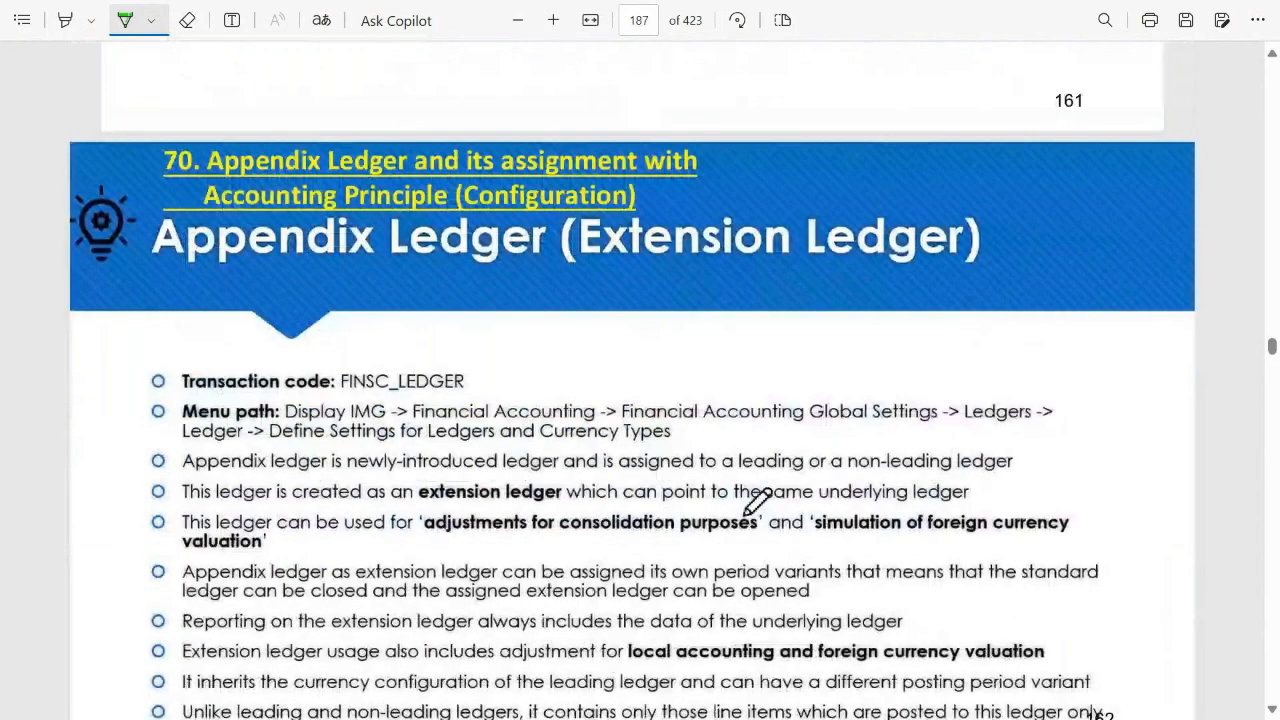
{"action": "scroll", "coordinate": [746, 510], "scroll_direction": "down", "scroll_amount": 1}
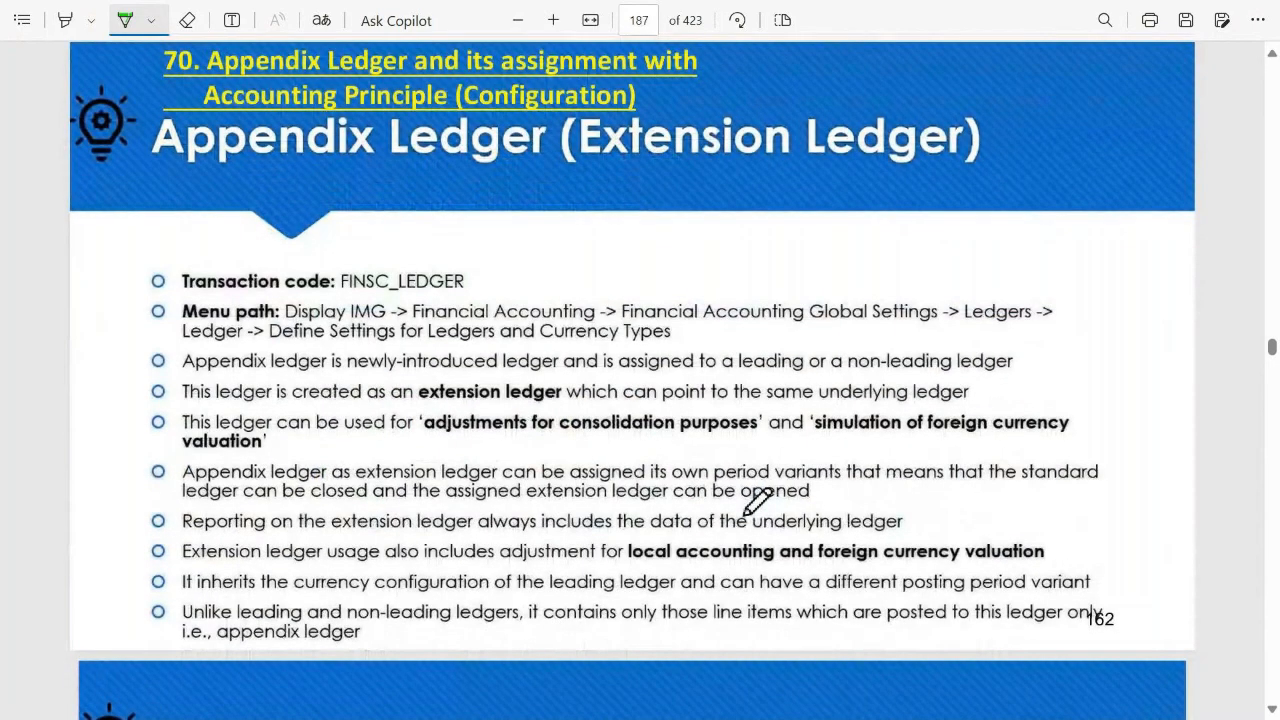
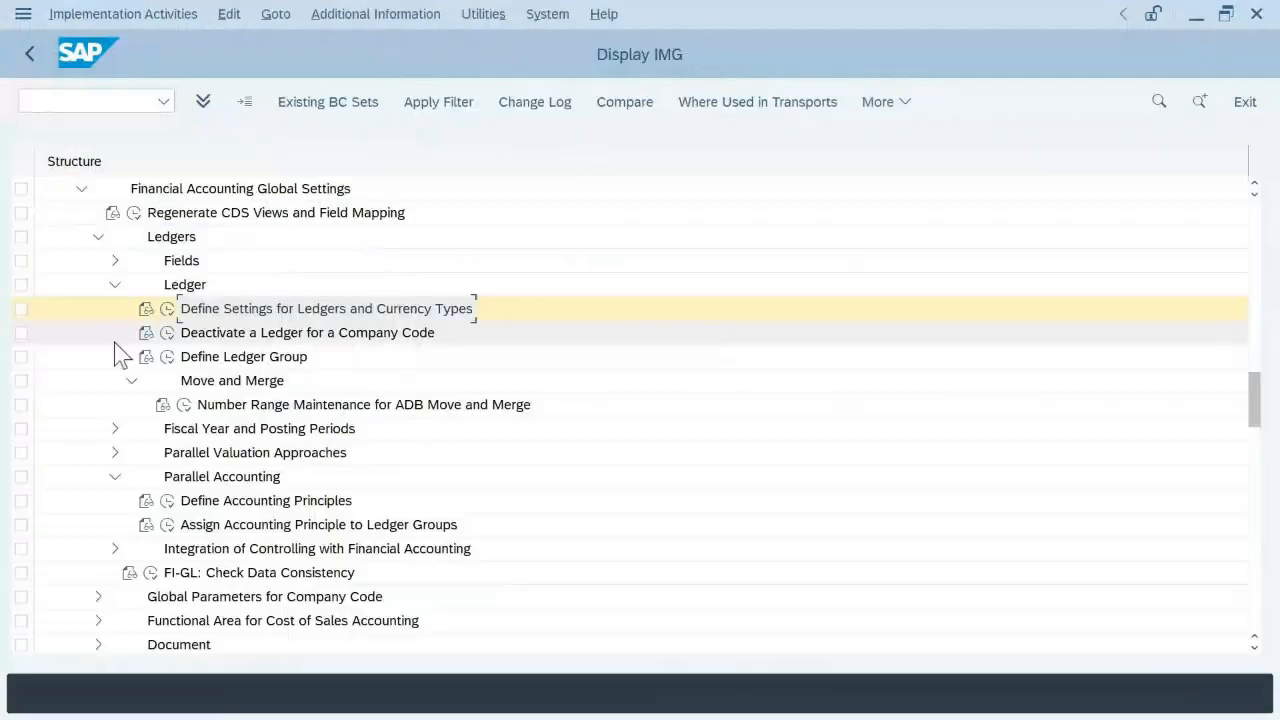
- In SAP, open Define Settings for Ledgers and Currency Types and add ledger Z2 named "Appendix Ledger - TUK1"
{"action": "left_click", "coordinate": [168, 309]}
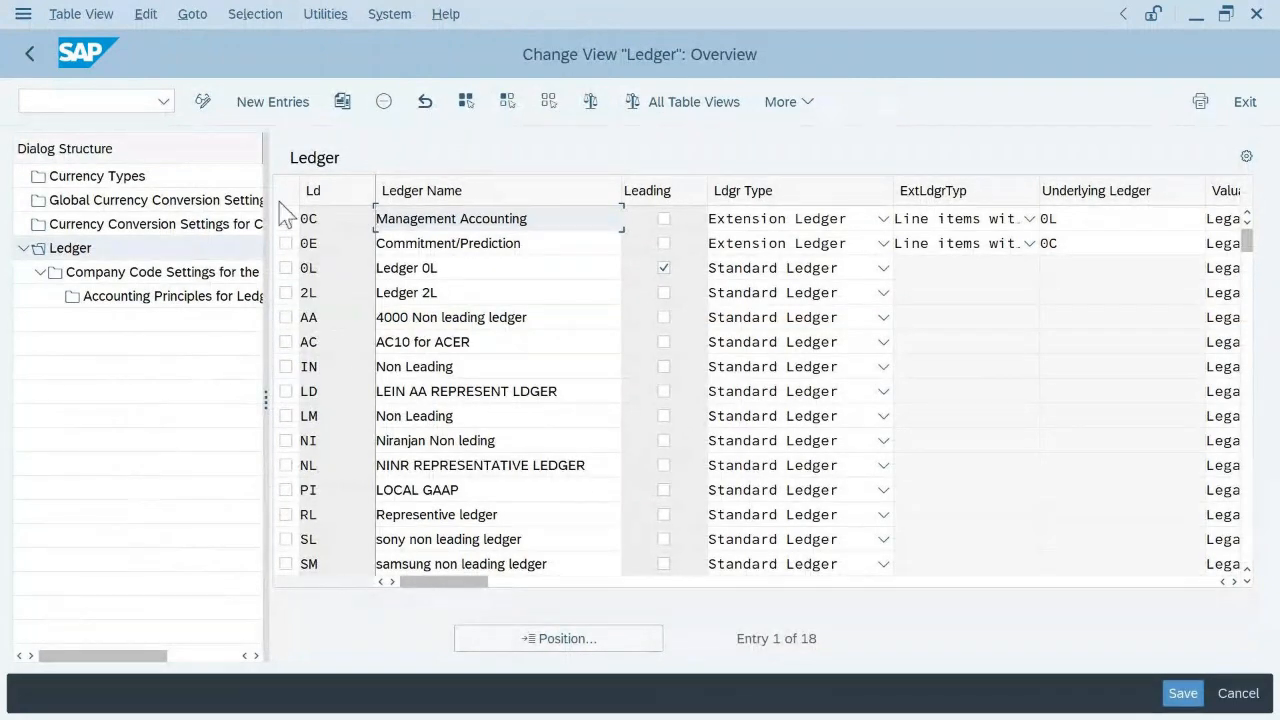
{"action": "left_click", "coordinate": [285, 104]}
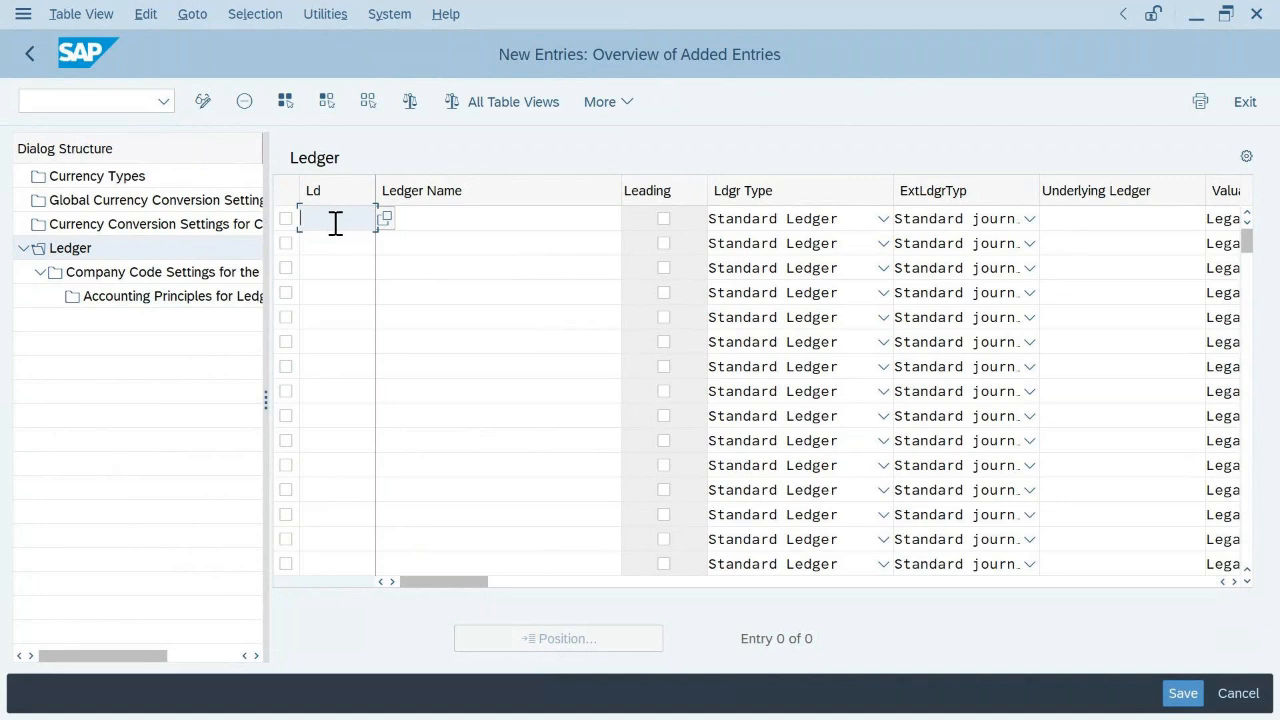
{"action": "type", "text": "Z2"}
{"action": "key", "text": "Tab"}
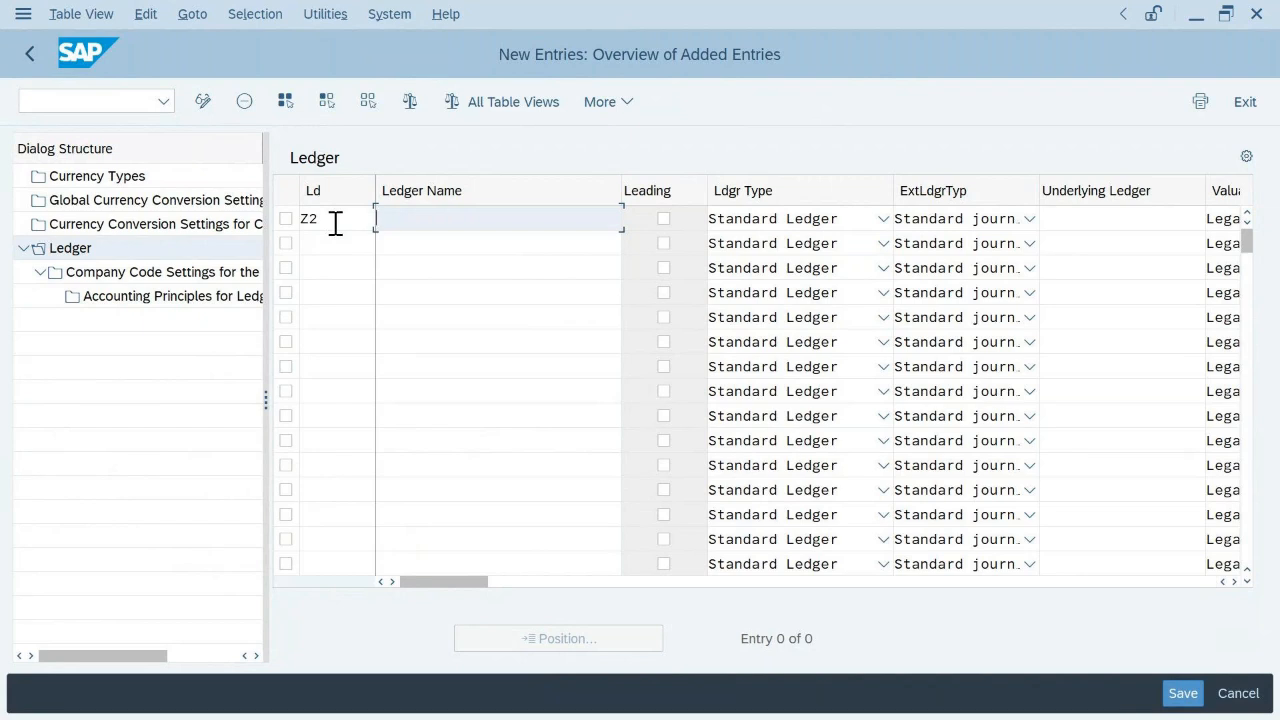
{"action": "type", "text": "Appendix Ledger - TUK1"}
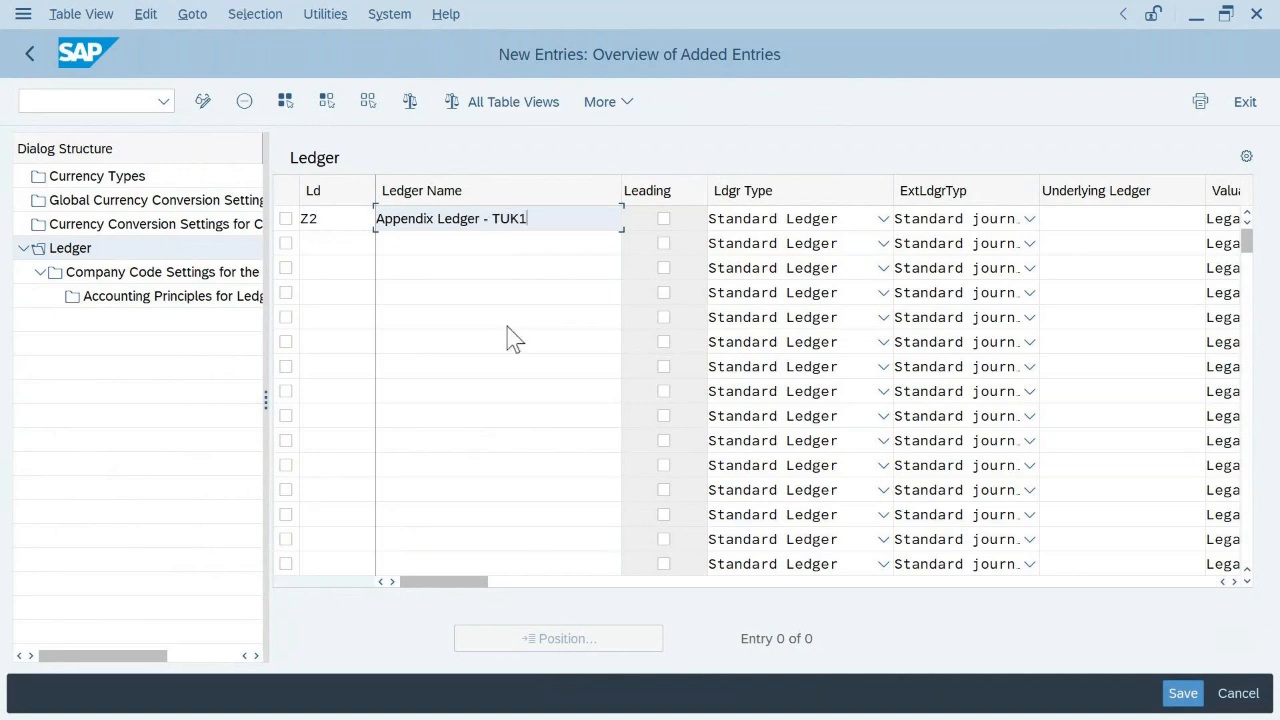
{"action": "key", "text": "Tab"}
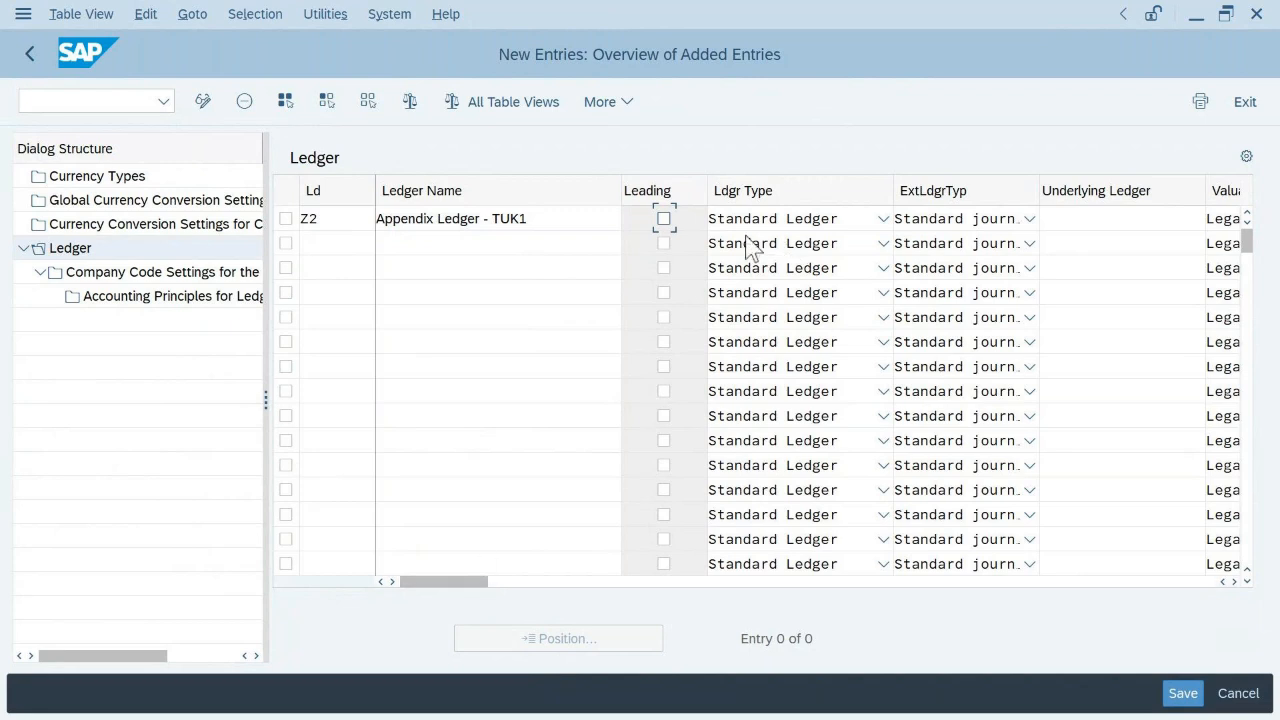
- Set the ledger type of Z2 to Extension Ledger, keeping Standard journal entries as the extension ledger type
{"action": "left_click", "coordinate": [883, 220]}
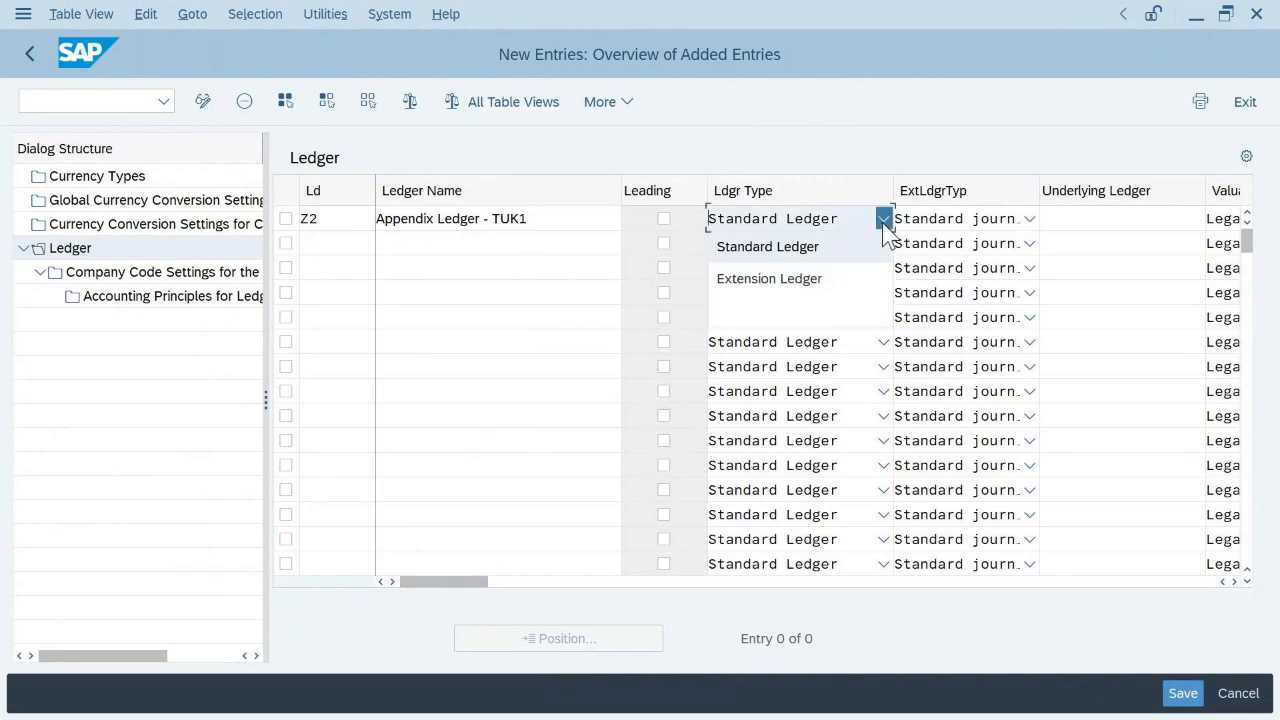
{"action": "left_click", "coordinate": [806, 282]}
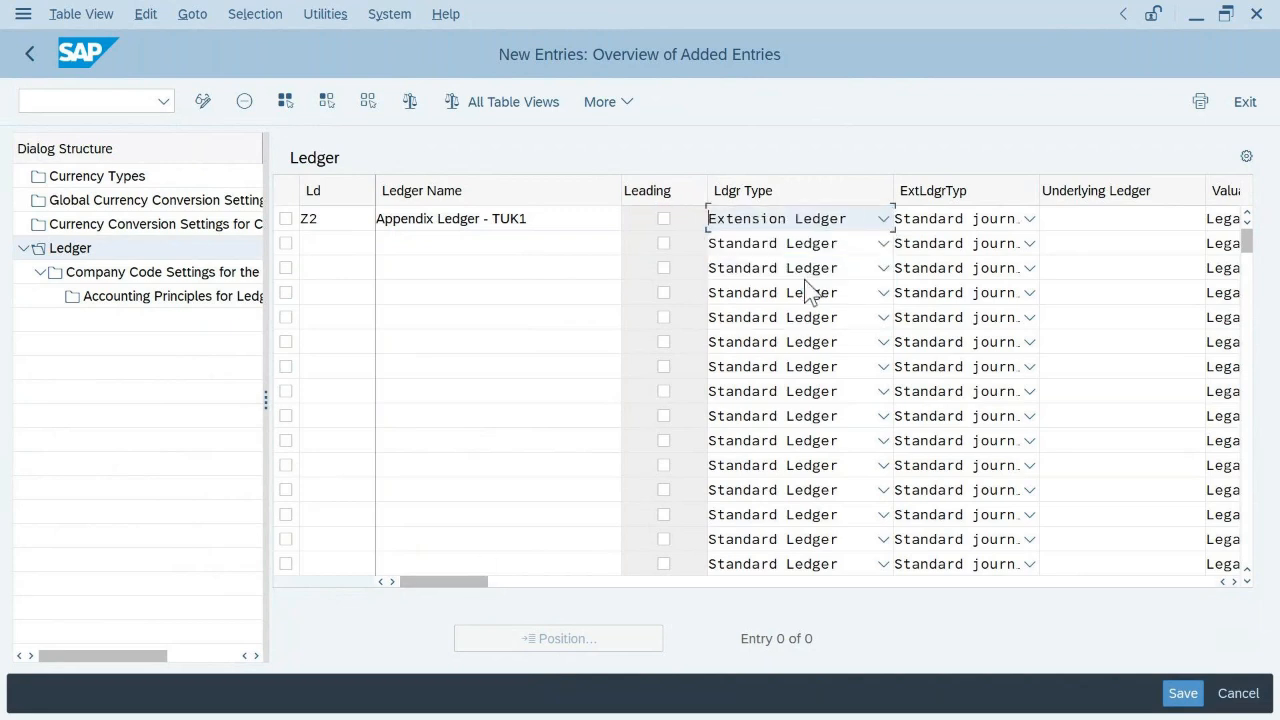
{"action": "left_click", "coordinate": [1029, 220]}
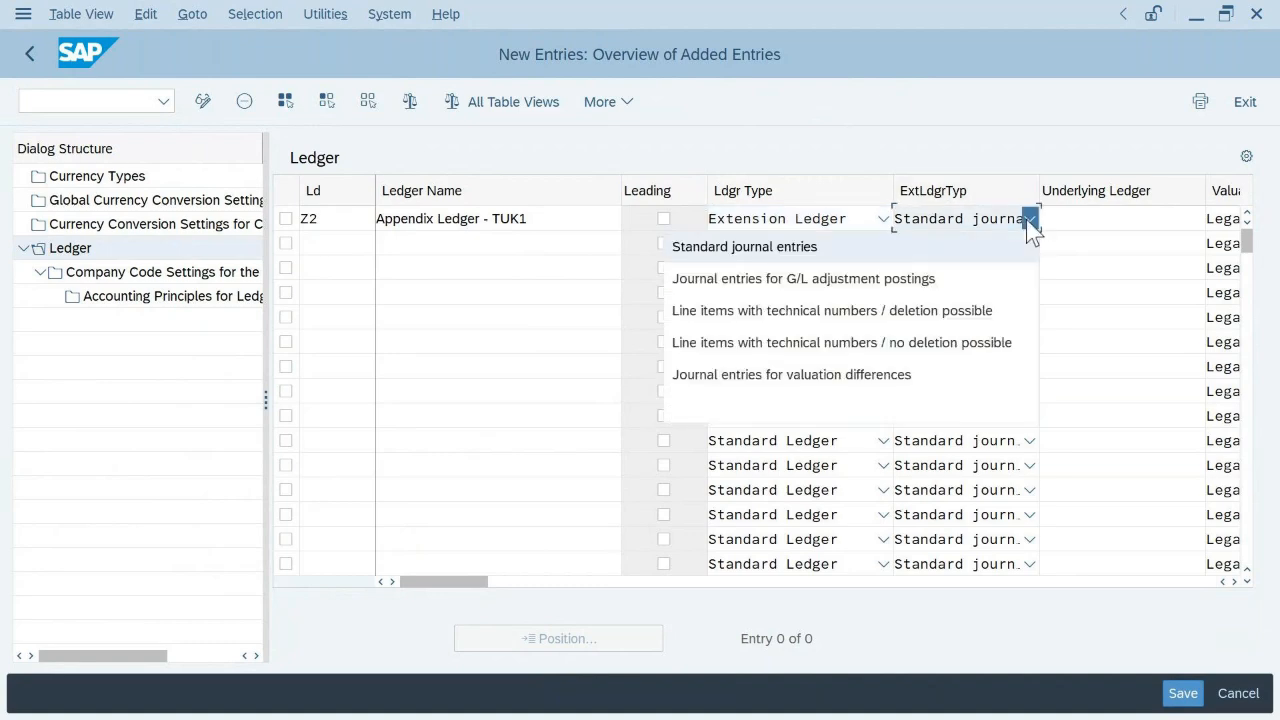
{"action": "left_click", "coordinate": [1030, 220]}
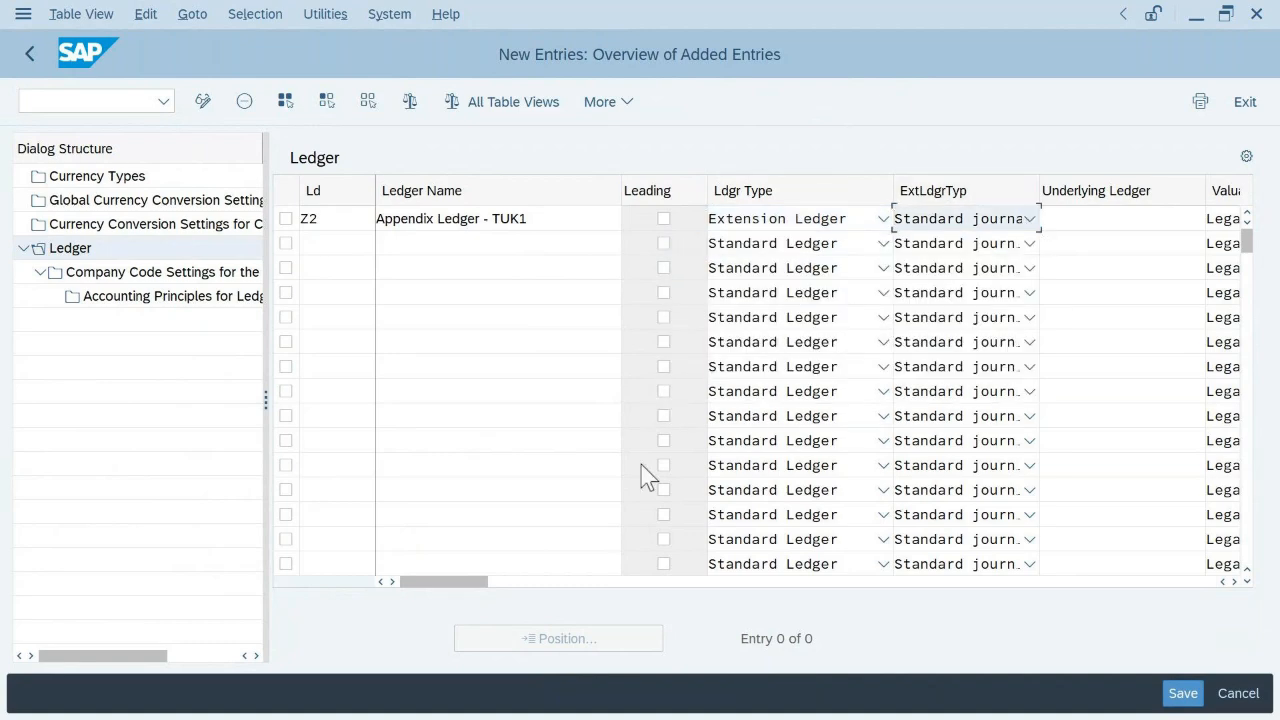
- Assign leading ledger 0L as the underlying ledger of Z2 from the value list
{"action": "left_click_drag", "start_coordinate": [483, 582], "coordinate": [706, 622]}
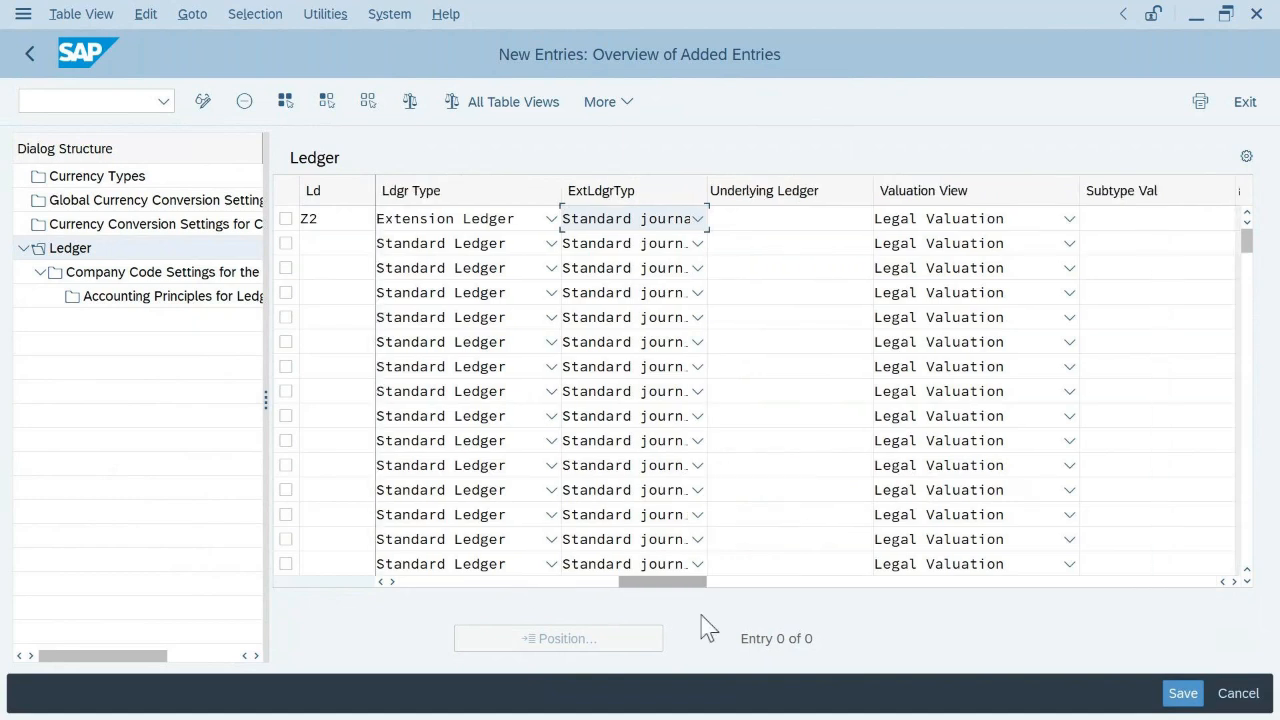
{"action": "left_click", "coordinate": [823, 233]}
{"action": "left_click", "coordinate": [823, 217]}
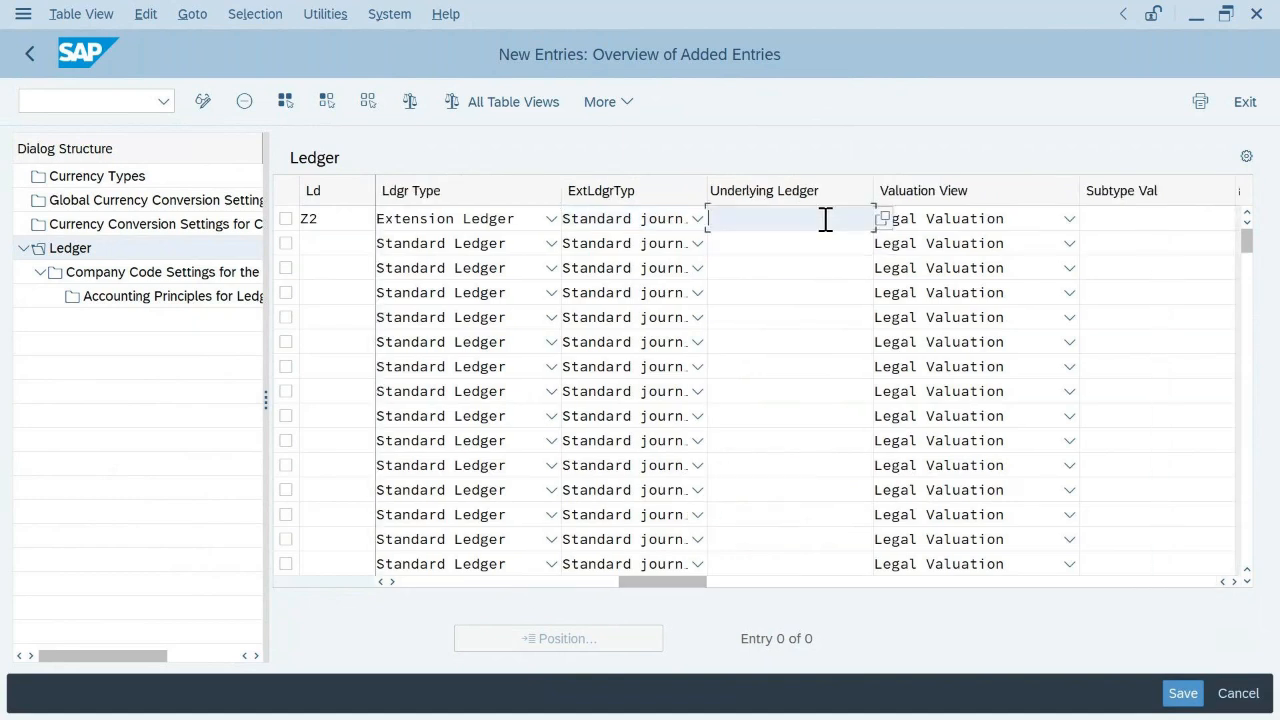
{"action": "left_click", "coordinate": [884, 220]}
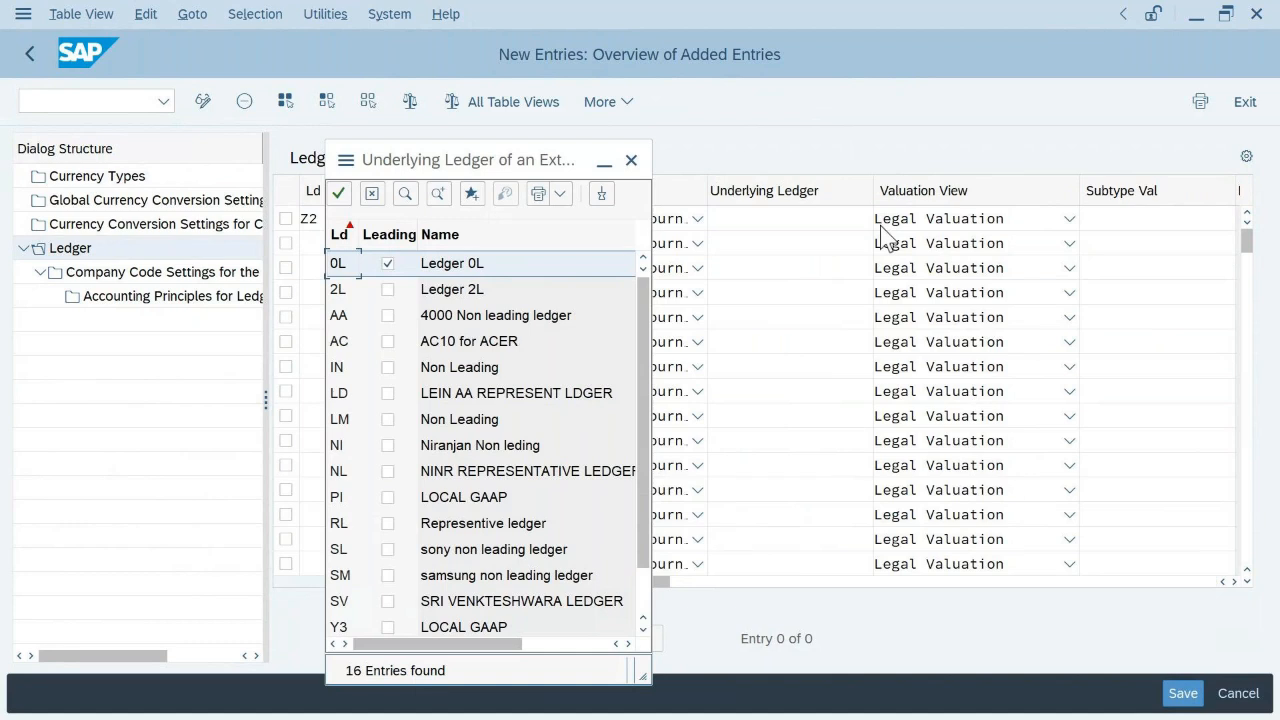
{"action": "double_click", "coordinate": [453, 265]}
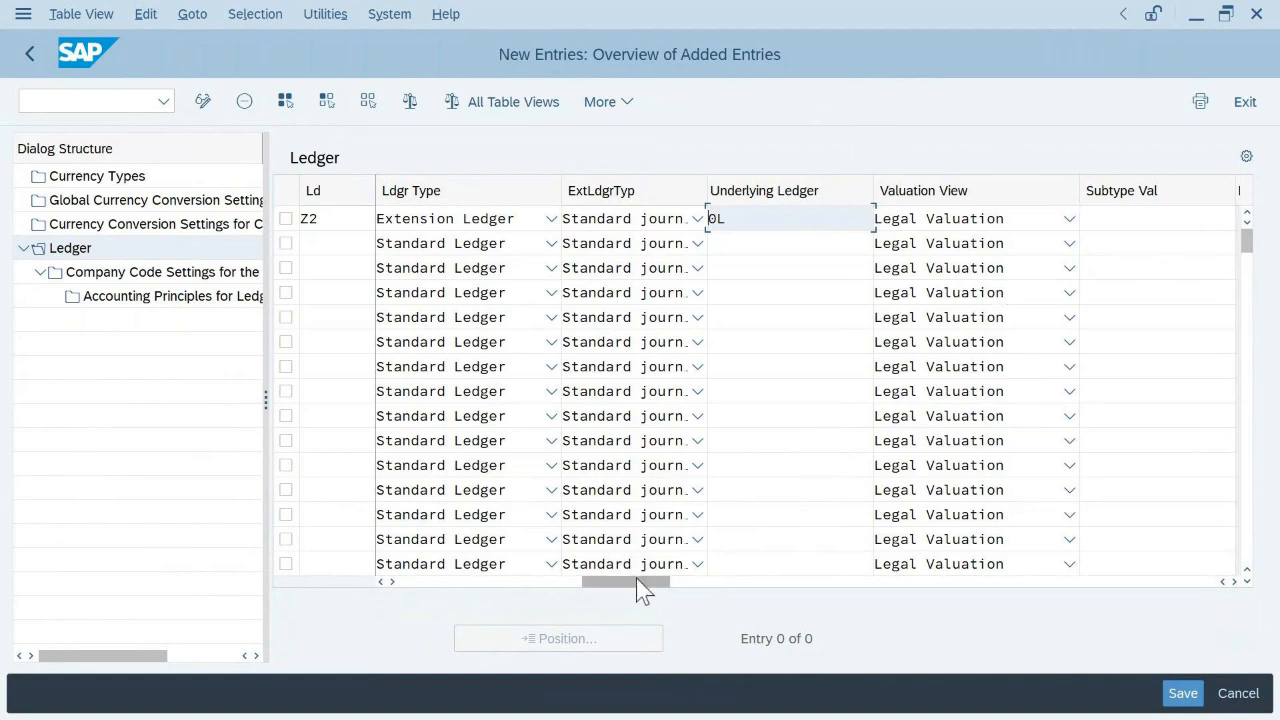
- Leave the accounting principle of ledger Z2 blank, save the entry and accept the consistency check messages
{"action": "left_click_drag", "start_coordinate": [636, 578], "coordinate": [900, 600]}
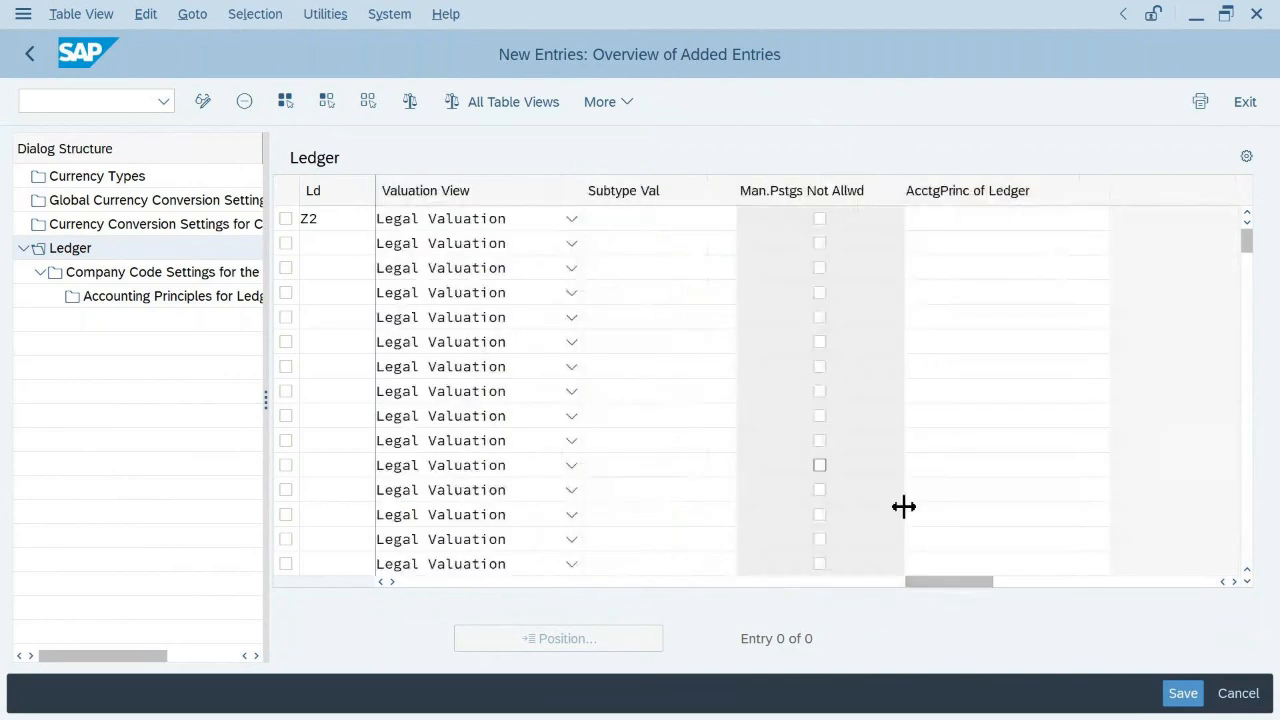
{"action": "left_click", "coordinate": [918, 217]}
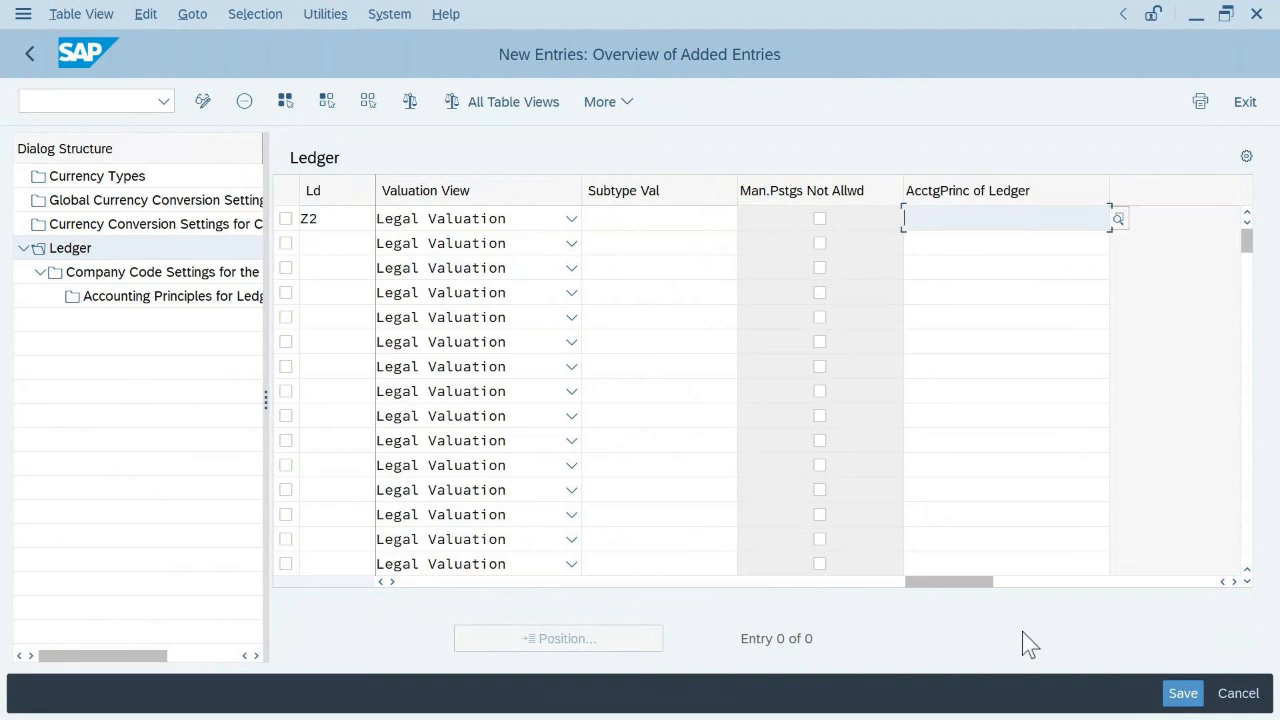
{"action": "left_click", "coordinate": [1180, 691]}
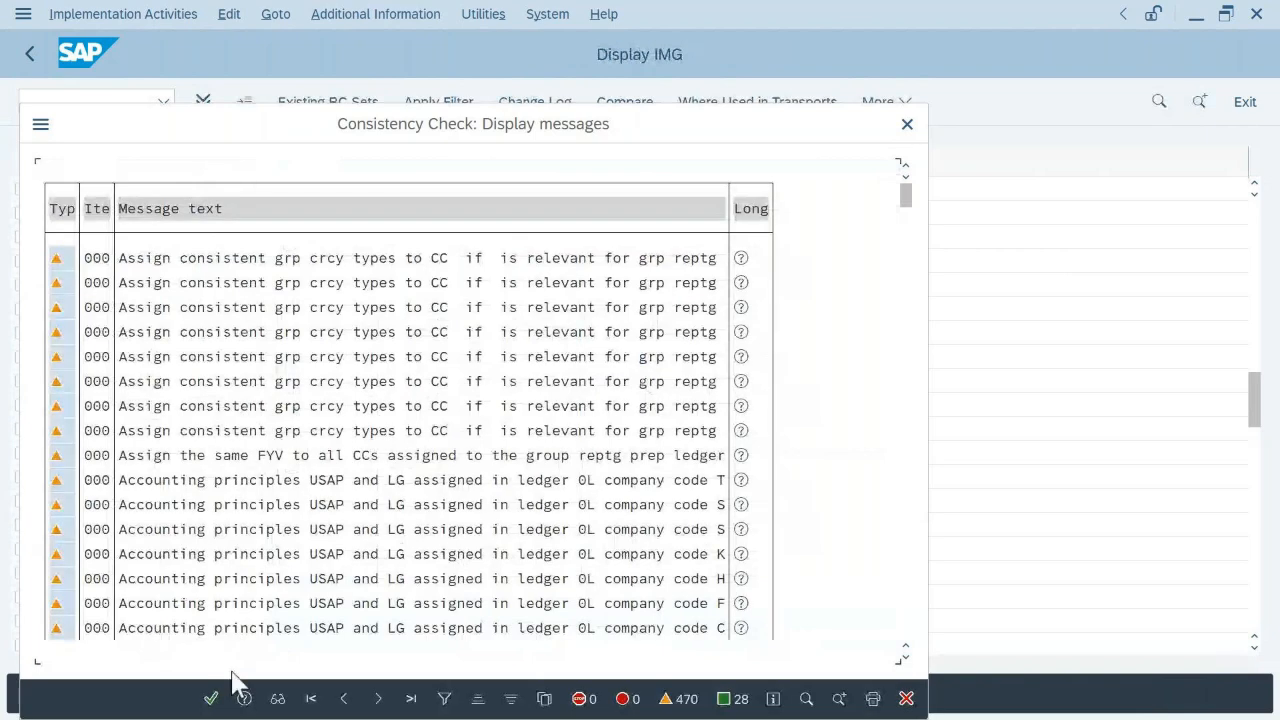
{"action": "left_click", "coordinate": [210, 698]}
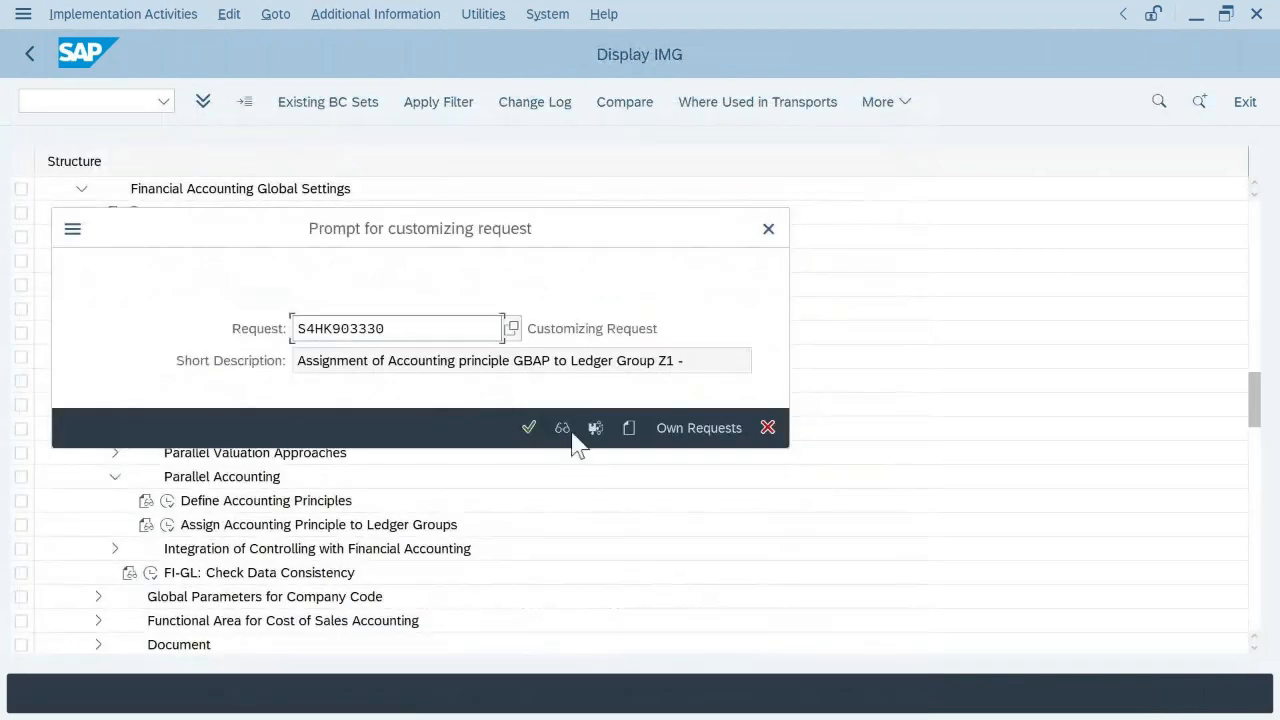
- Create a customizing request described "Appendix Ledger - TUK1", record the ledger in it and acknowledge the ledger group information
{"action": "left_click", "coordinate": [630, 443]}
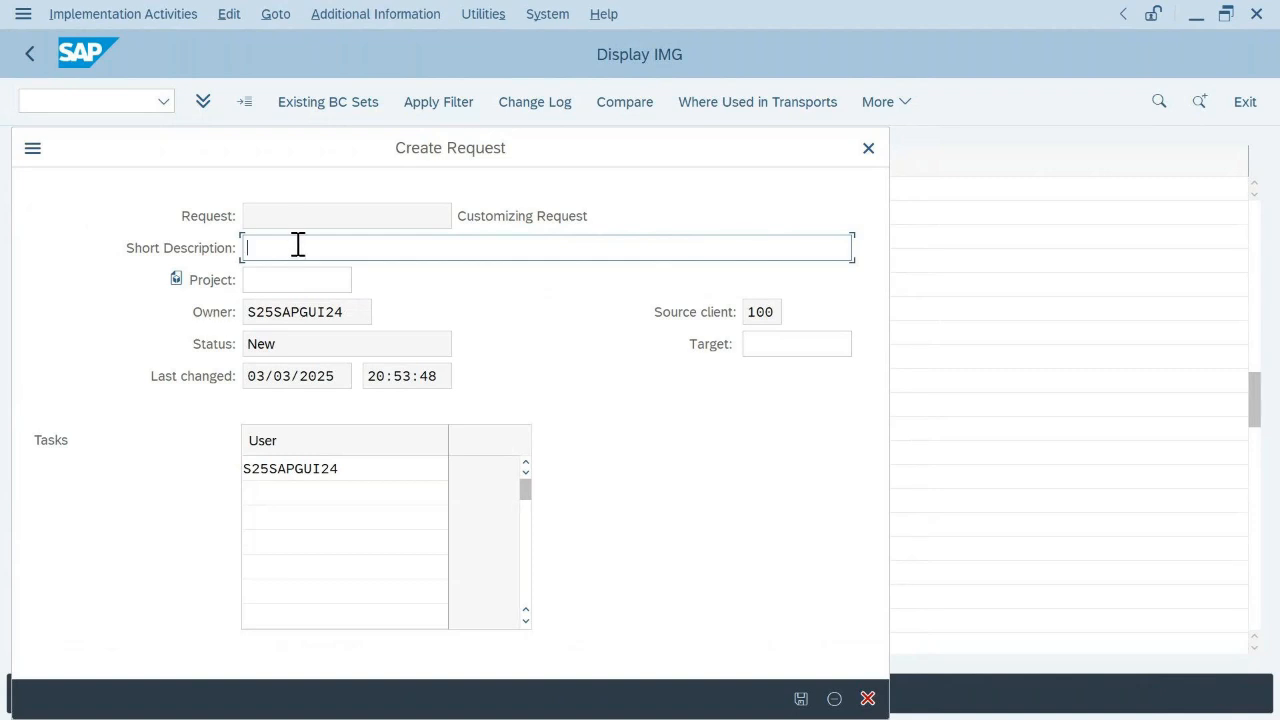
{"action": "type", "text": "Appendix Ledger - TUK1"}
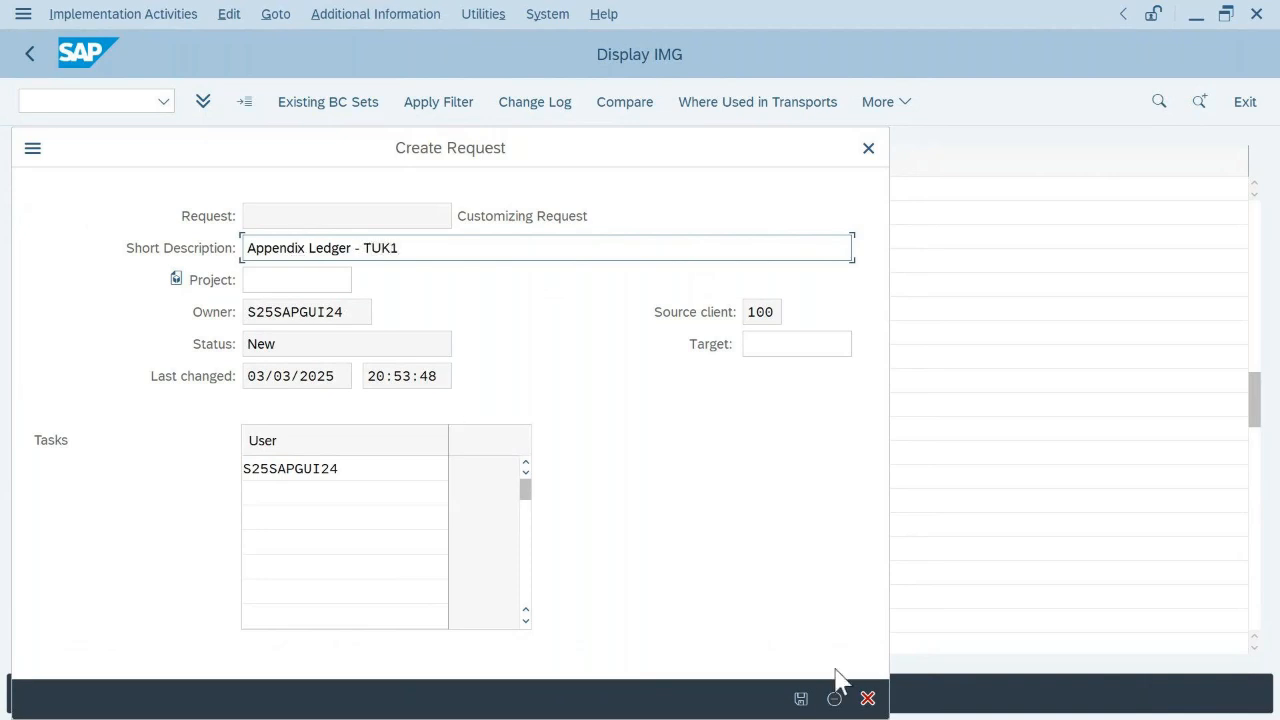
{"action": "left_click", "coordinate": [801, 698]}
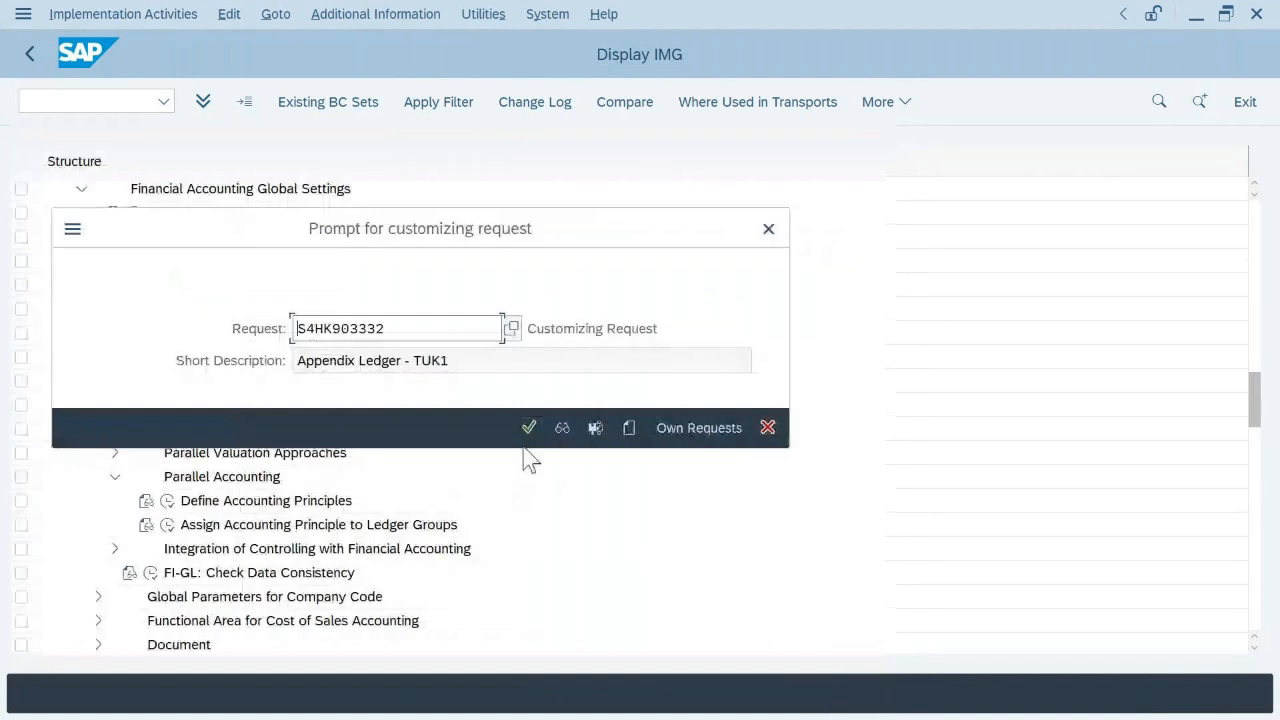
{"action": "left_click", "coordinate": [526, 427]}
{"action": "left_click", "coordinate": [529, 428]}
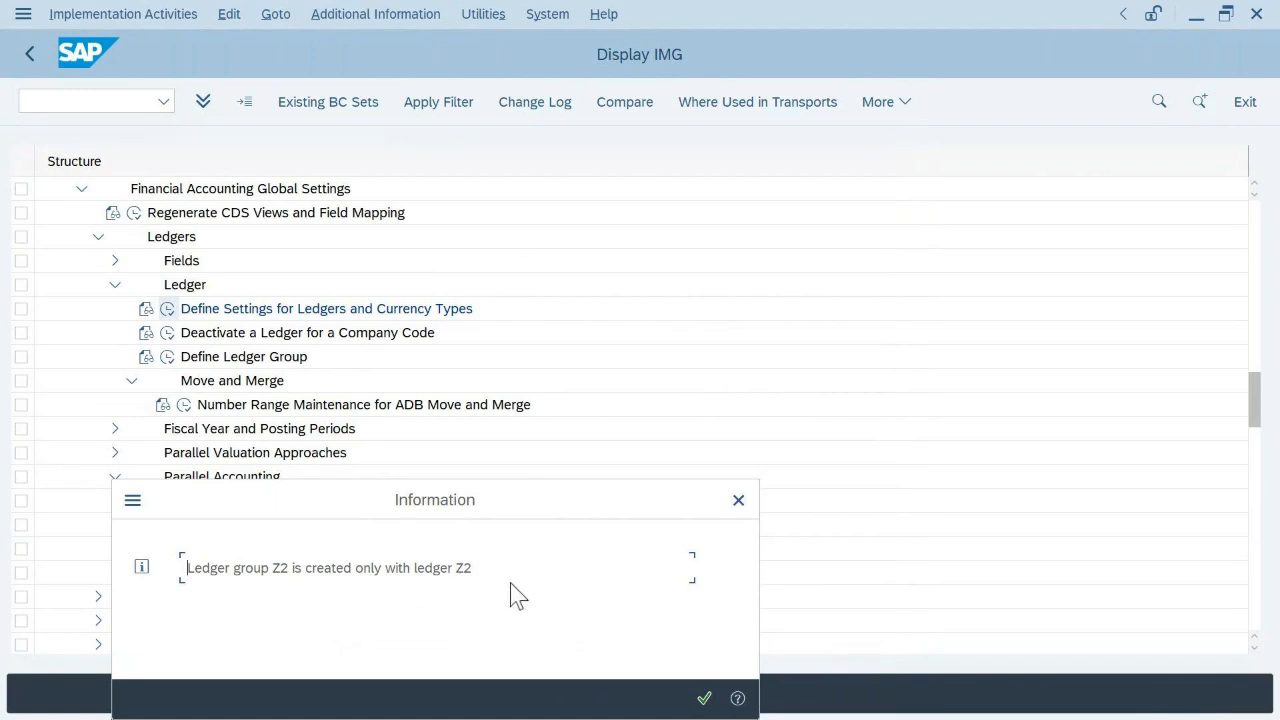
{"action": "left_click", "coordinate": [704, 698]}
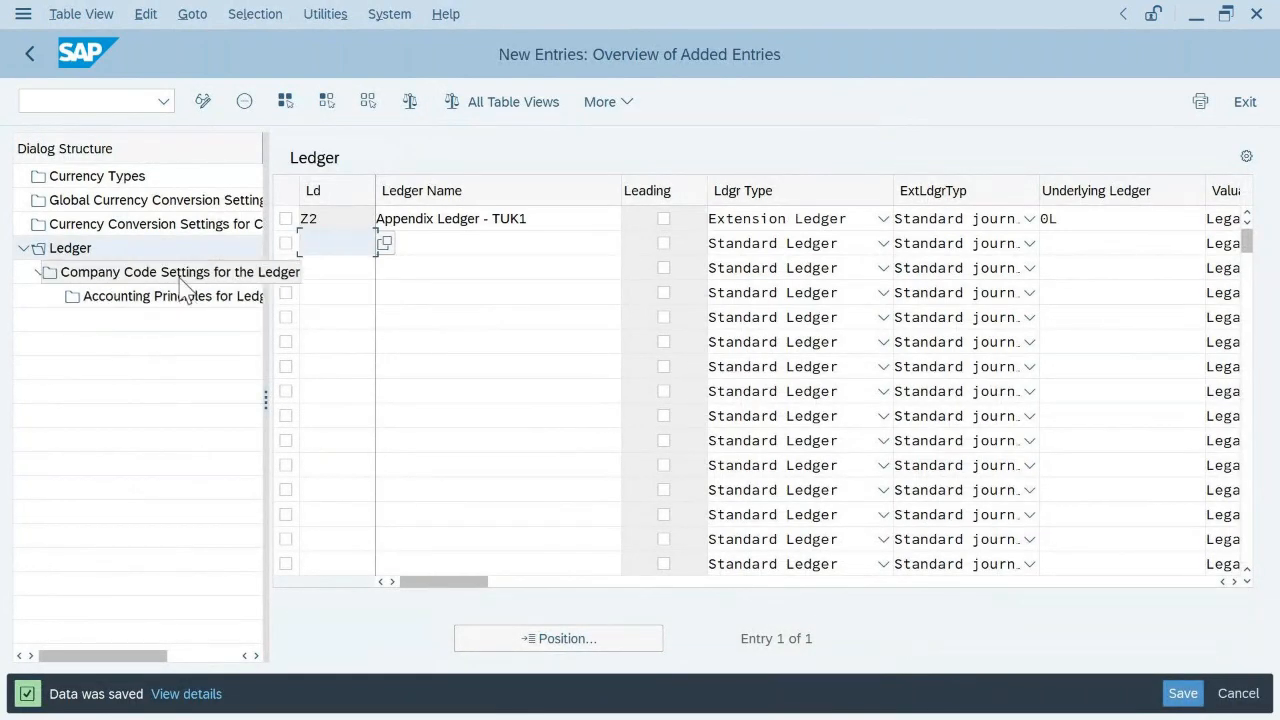
- Open the company code settings for ledger Z2, accepting the consistency check messages
{"action": "left_click", "coordinate": [285, 218]}
{"action": "double_click", "coordinate": [180, 270]}
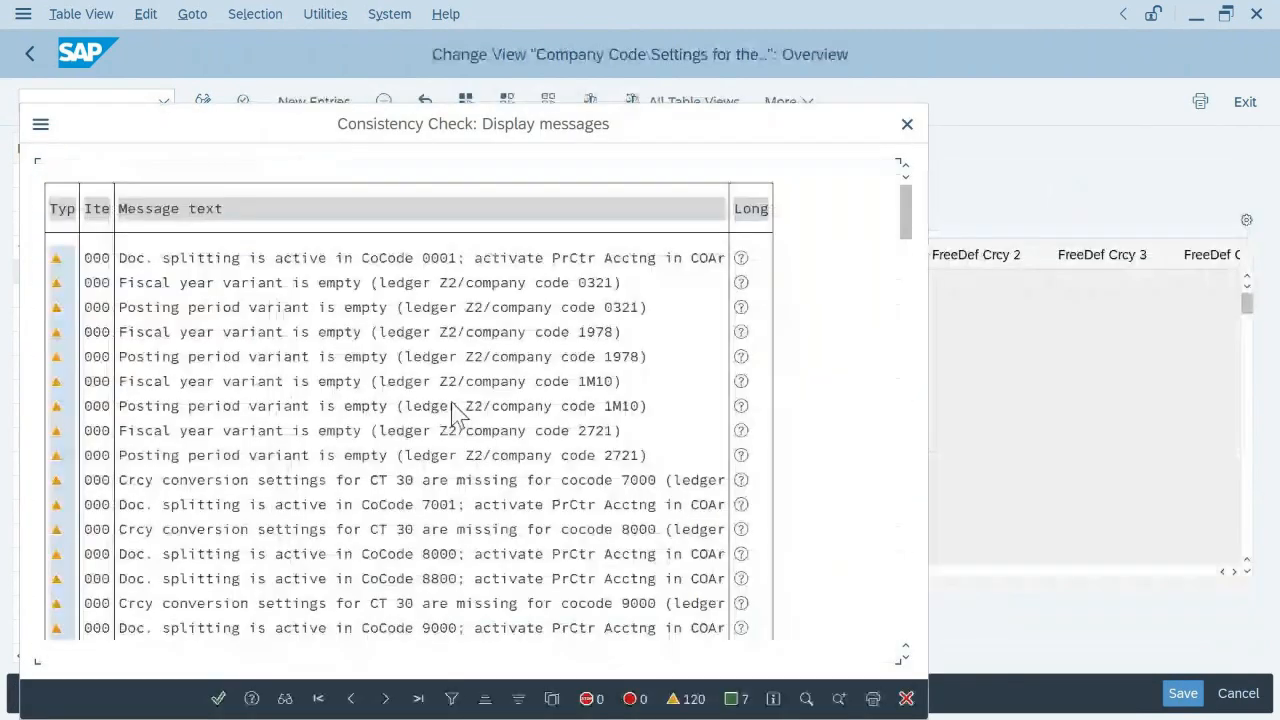
{"action": "left_click", "coordinate": [217, 698]}
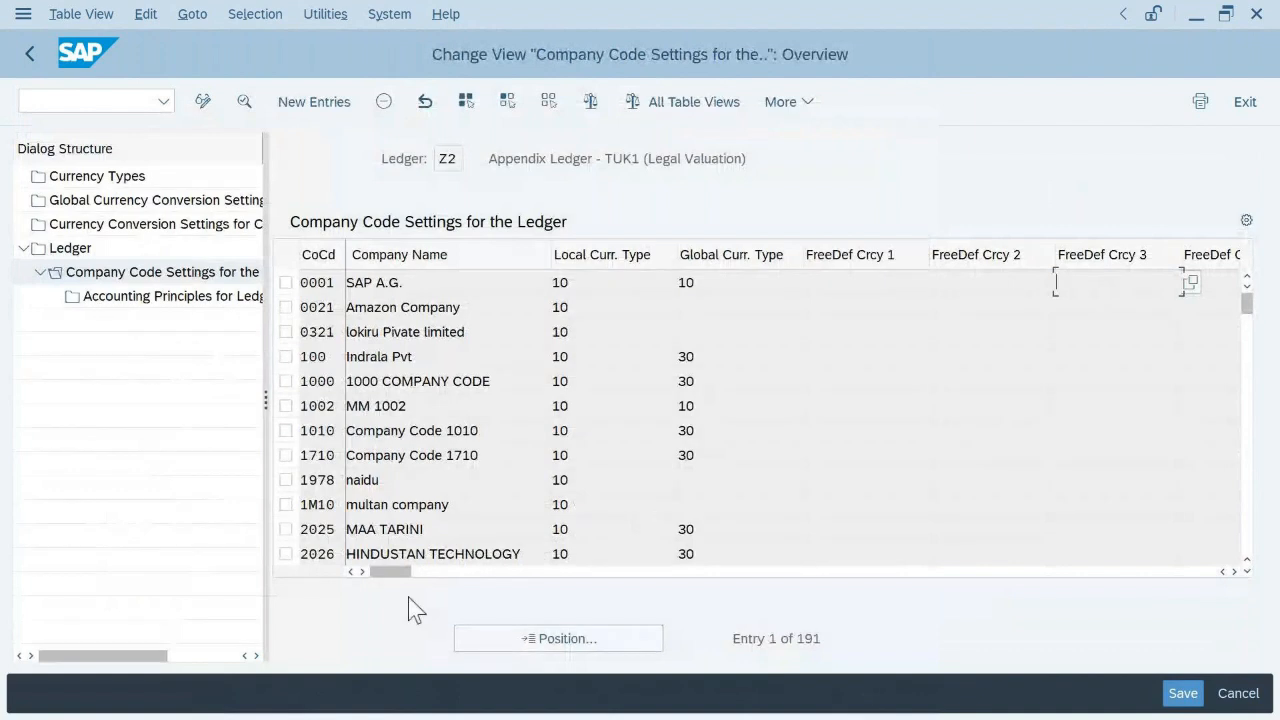
- Position the list on company code TUK1 and look through the company codes listed for ledger Z2
{"action": "left_click", "coordinate": [545, 641]}
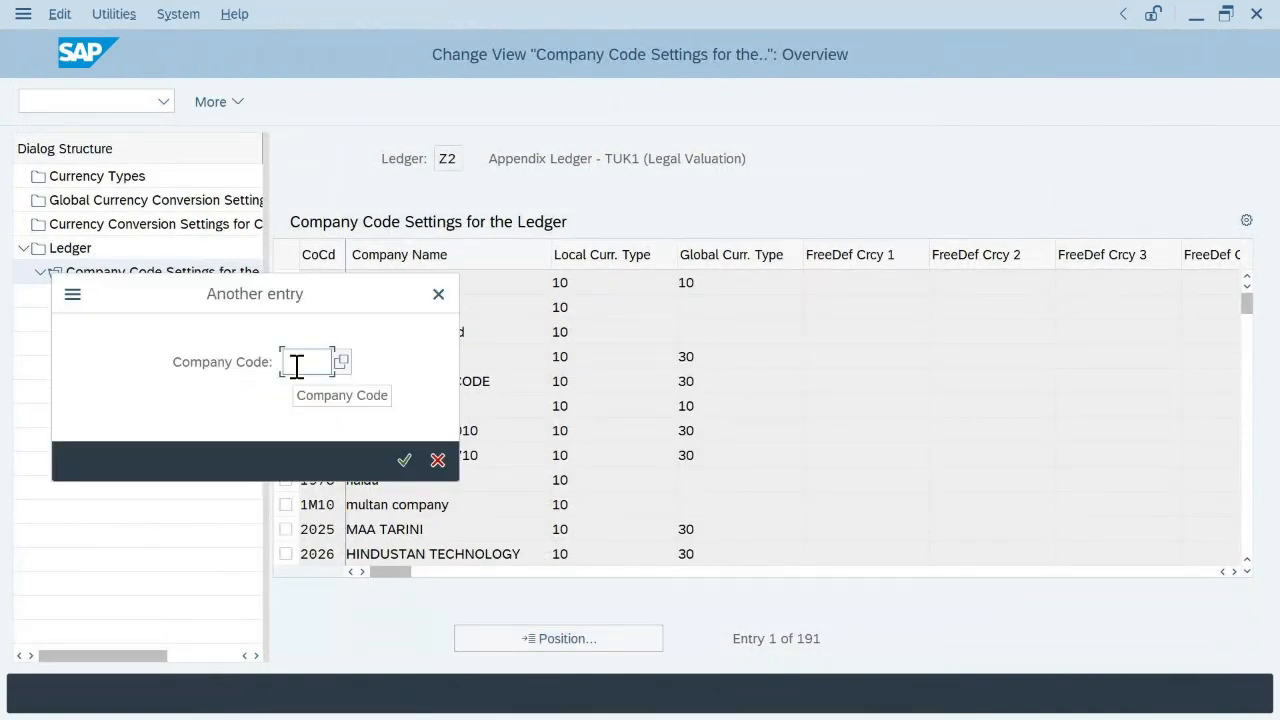
{"action": "type", "text": "TUK1"}
{"action": "key", "text": "Return"}
{"action": "left_click", "coordinate": [469, 288]}
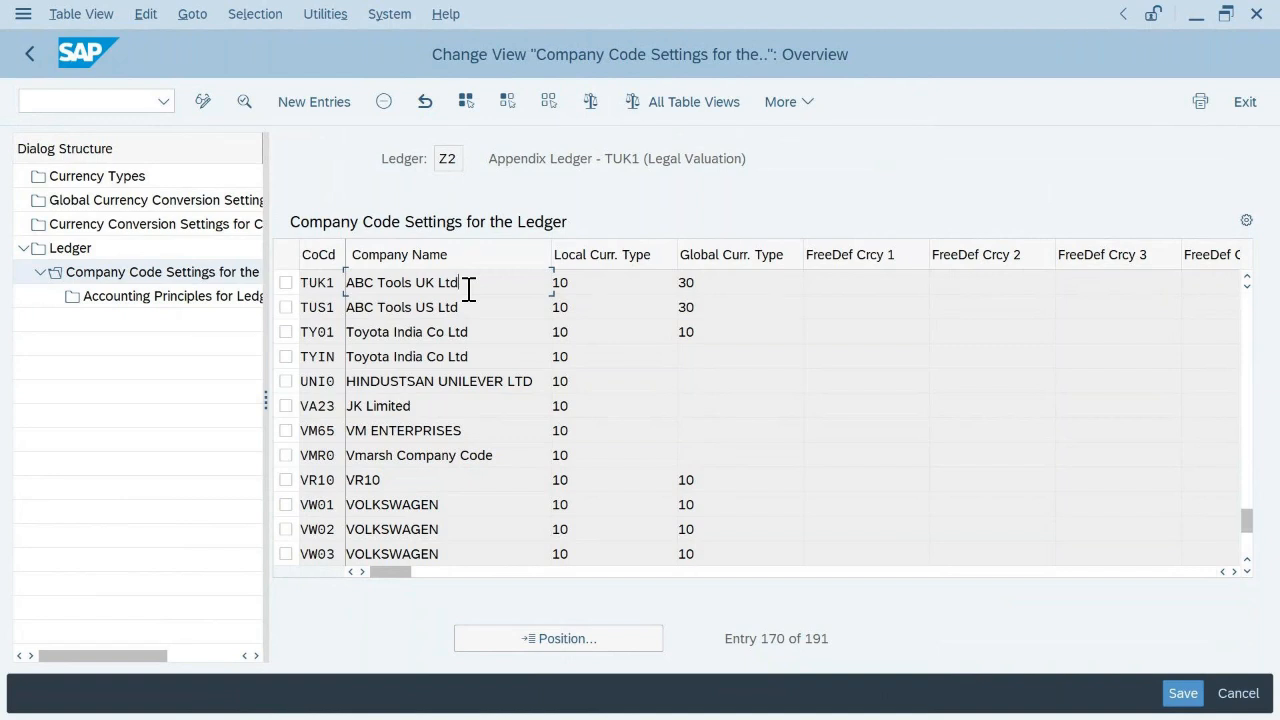
{"action": "scroll", "coordinate": [505, 365], "scroll_direction": "down", "scroll_amount": 2}
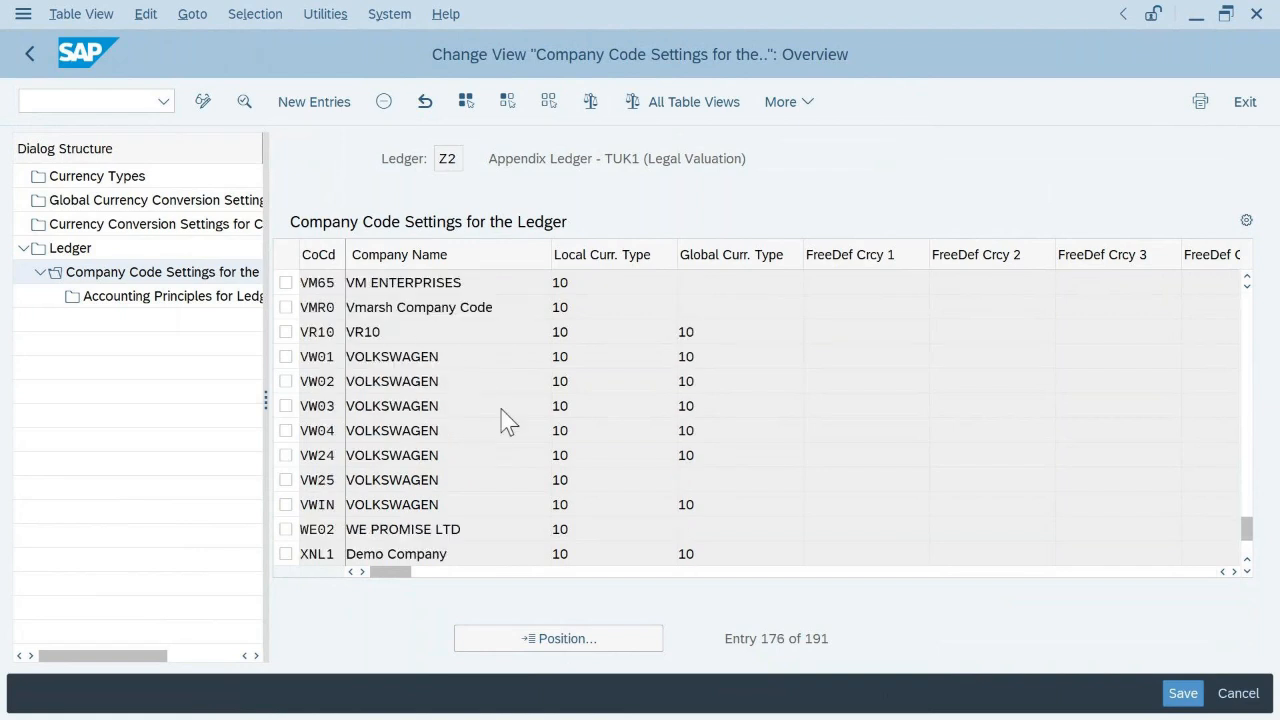
{"action": "scroll", "coordinate": [520, 437], "scroll_direction": "down", "scroll_amount": 3}
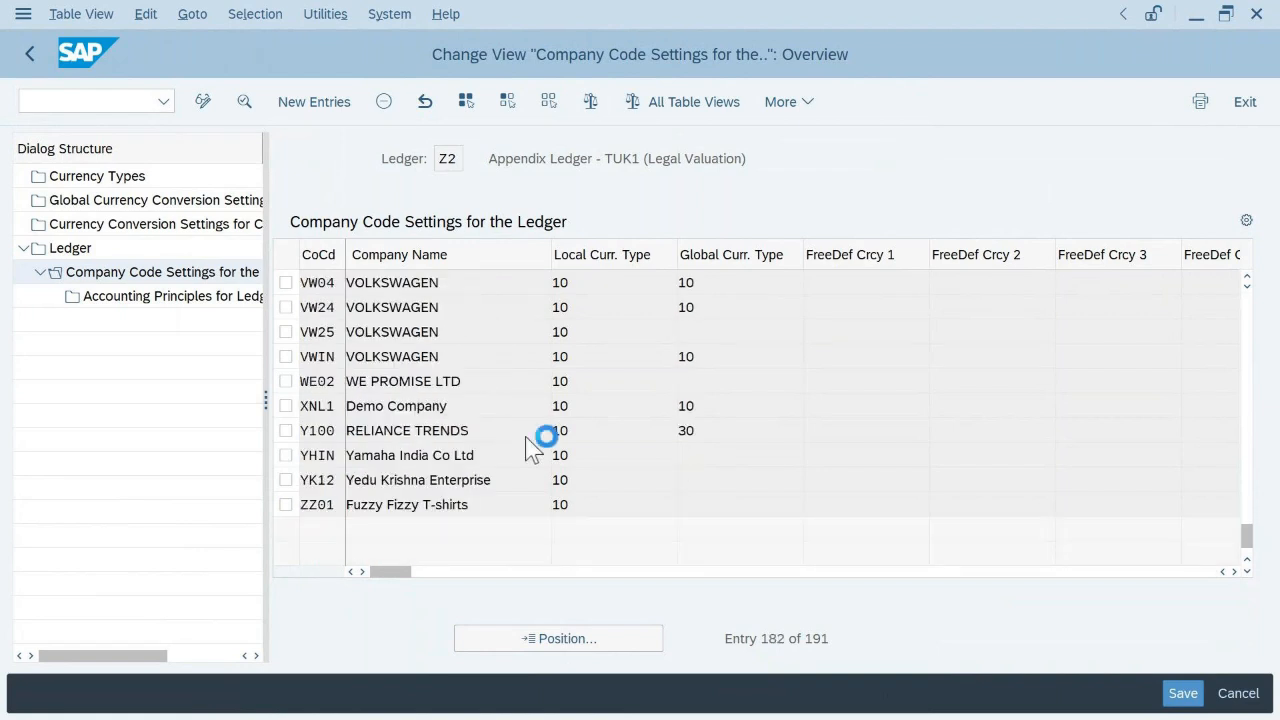
{"action": "scroll", "coordinate": [530, 437], "scroll_direction": "up", "scroll_amount": 1}
{"action": "scroll", "coordinate": [527, 438], "scroll_direction": "up", "scroll_amount": 4}
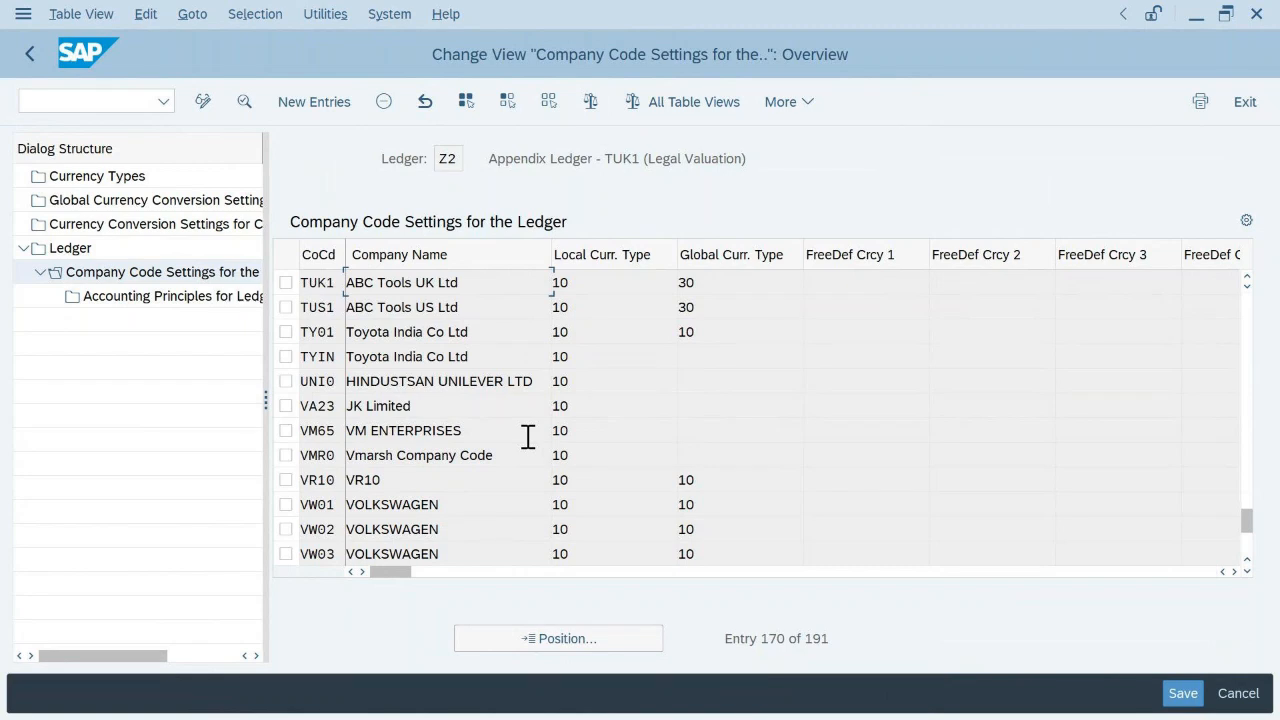
- Select all company code entries assigned to ledger Z2
{"action": "scroll", "coordinate": [527, 438], "scroll_direction": "up", "scroll_amount": 1}
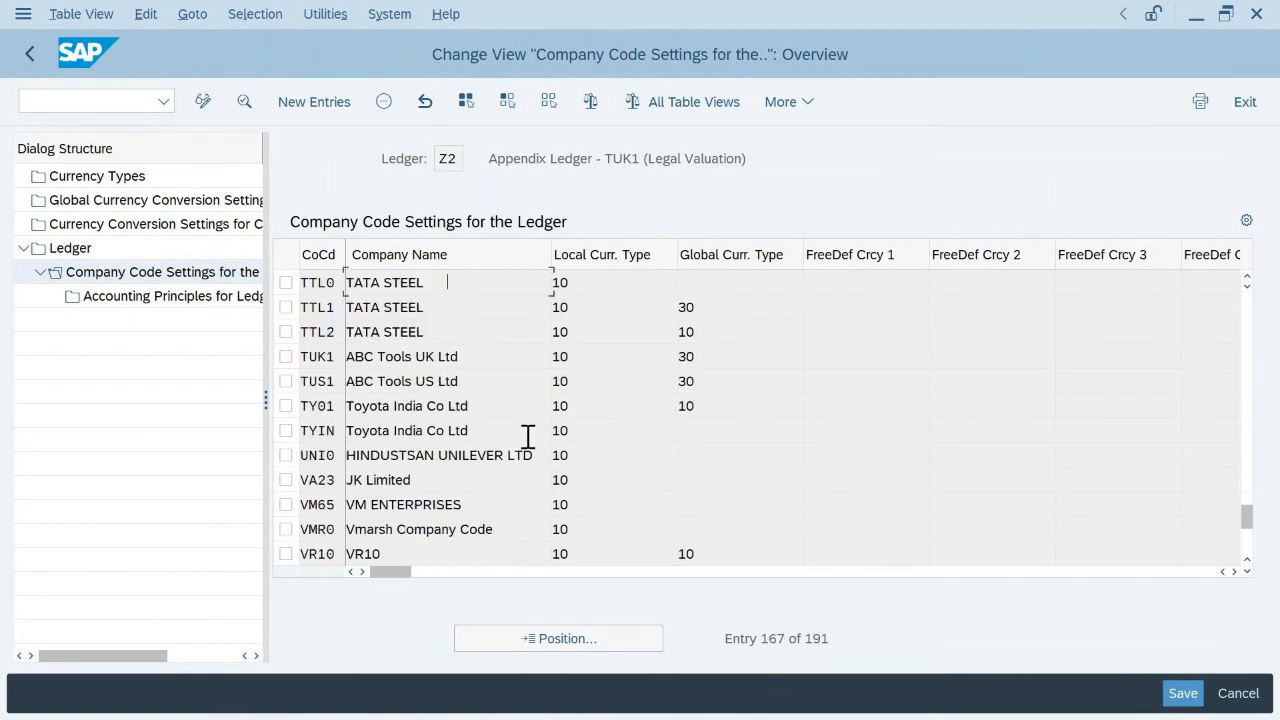
{"action": "scroll", "coordinate": [527, 438], "scroll_direction": "up", "scroll_amount": 1}
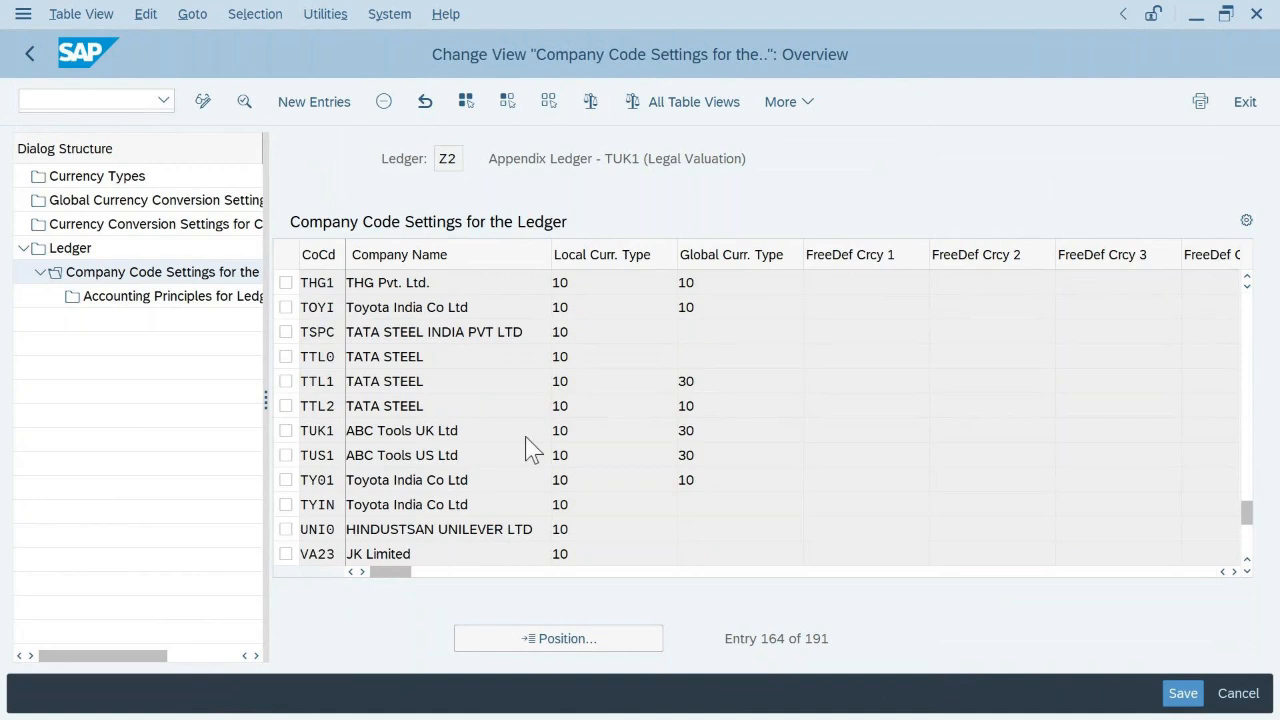
{"action": "scroll", "coordinate": [527, 437], "scroll_direction": "up", "scroll_amount": 1}
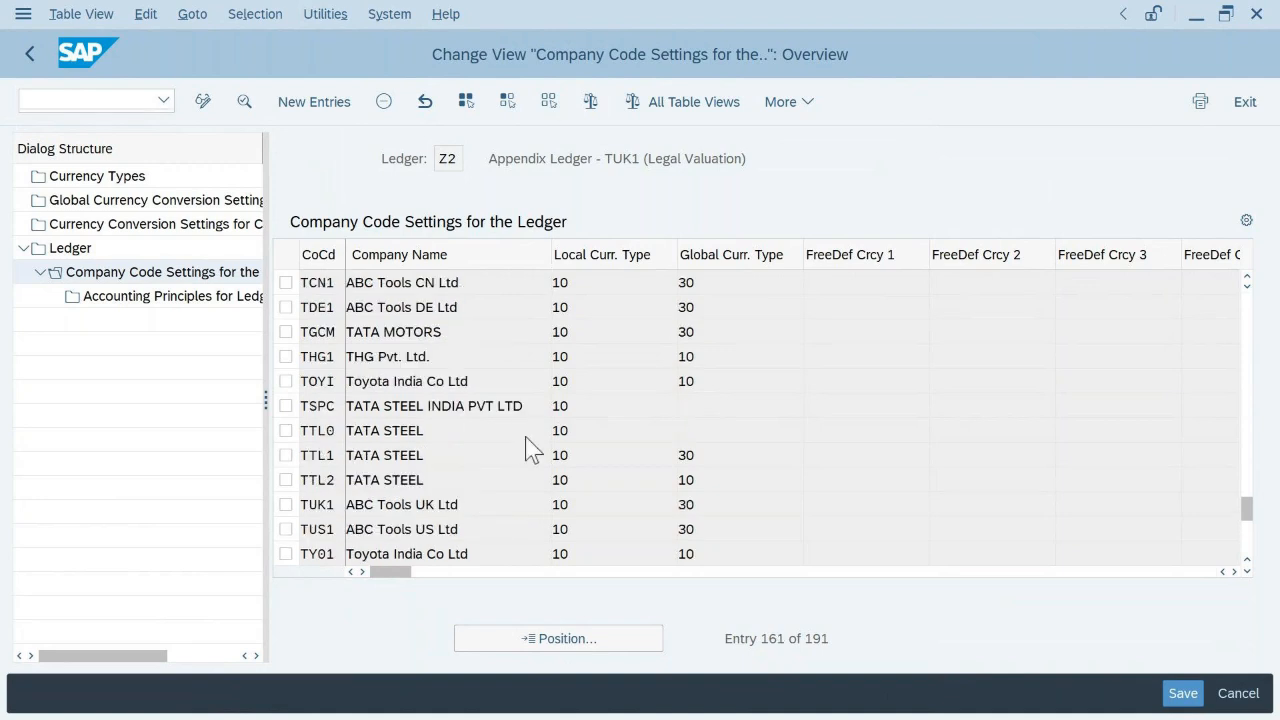
{"action": "scroll", "coordinate": [526, 437], "scroll_direction": "up", "scroll_amount": 1}
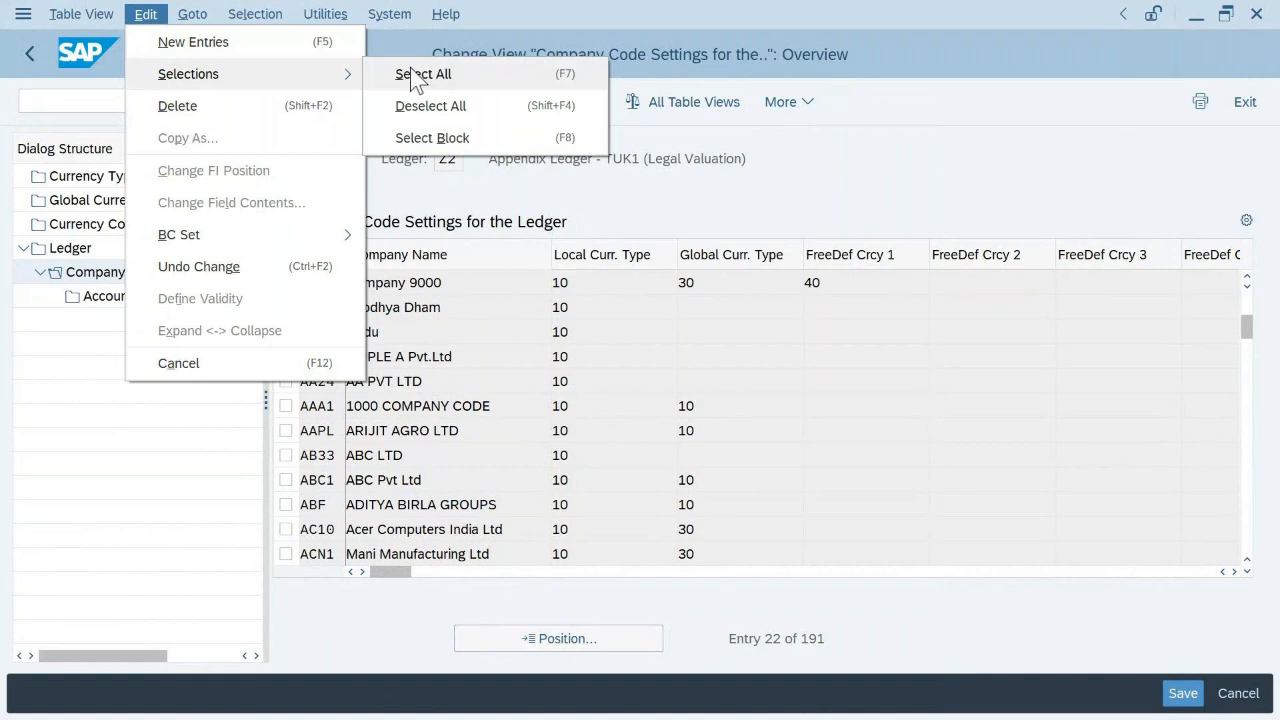
{"action": "left_click", "coordinate": [410, 74]}
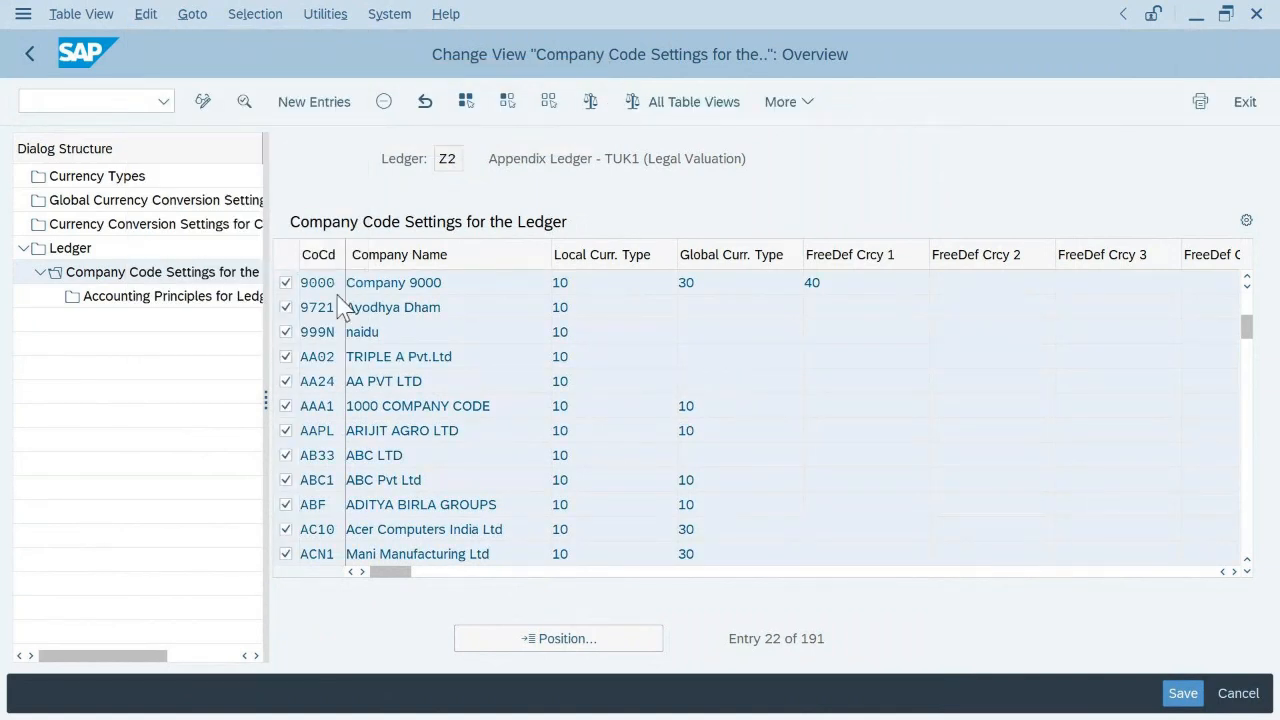
- Look through the company code list of ledger Z2 to check which entries are selected
{"action": "scroll", "coordinate": [340, 305], "scroll_direction": "up", "scroll_amount": 1}
{"action": "scroll", "coordinate": [342, 308], "scroll_direction": "up", "scroll_amount": 1}
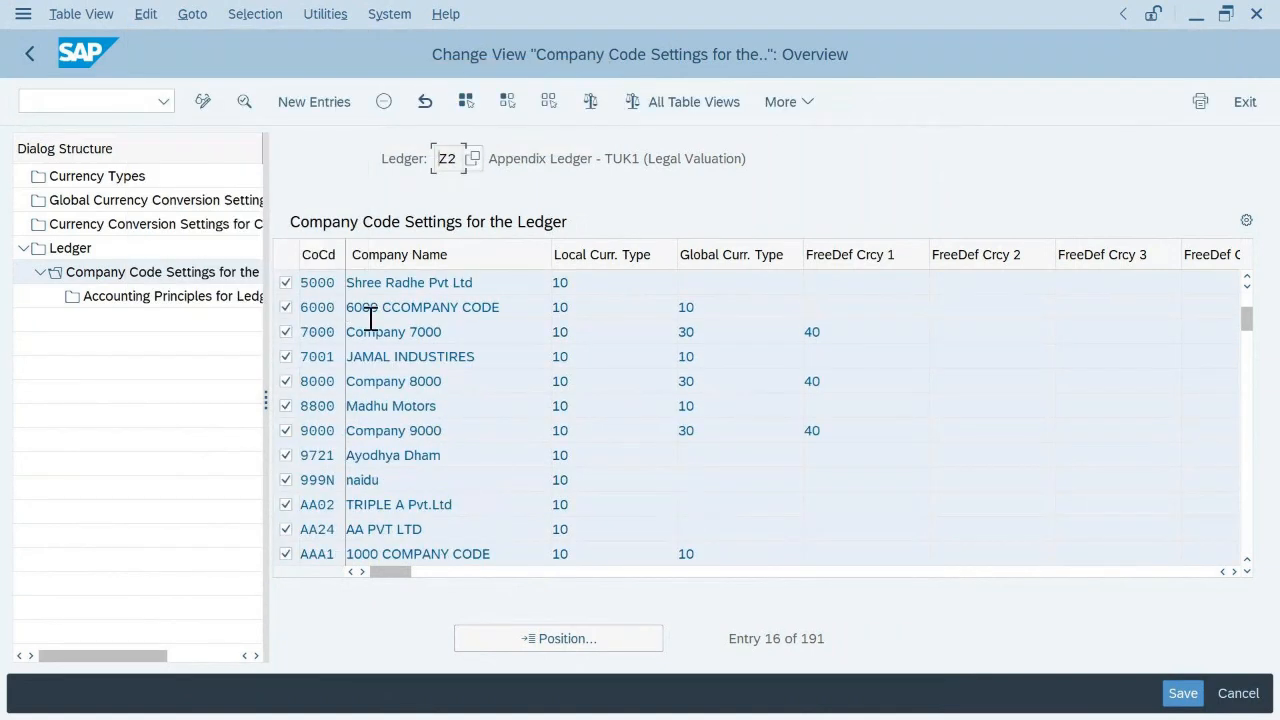
{"action": "scroll", "coordinate": [370, 314], "scroll_direction": "up", "scroll_amount": 1}
{"action": "scroll", "coordinate": [371, 332], "scroll_direction": "up", "scroll_amount": 2}
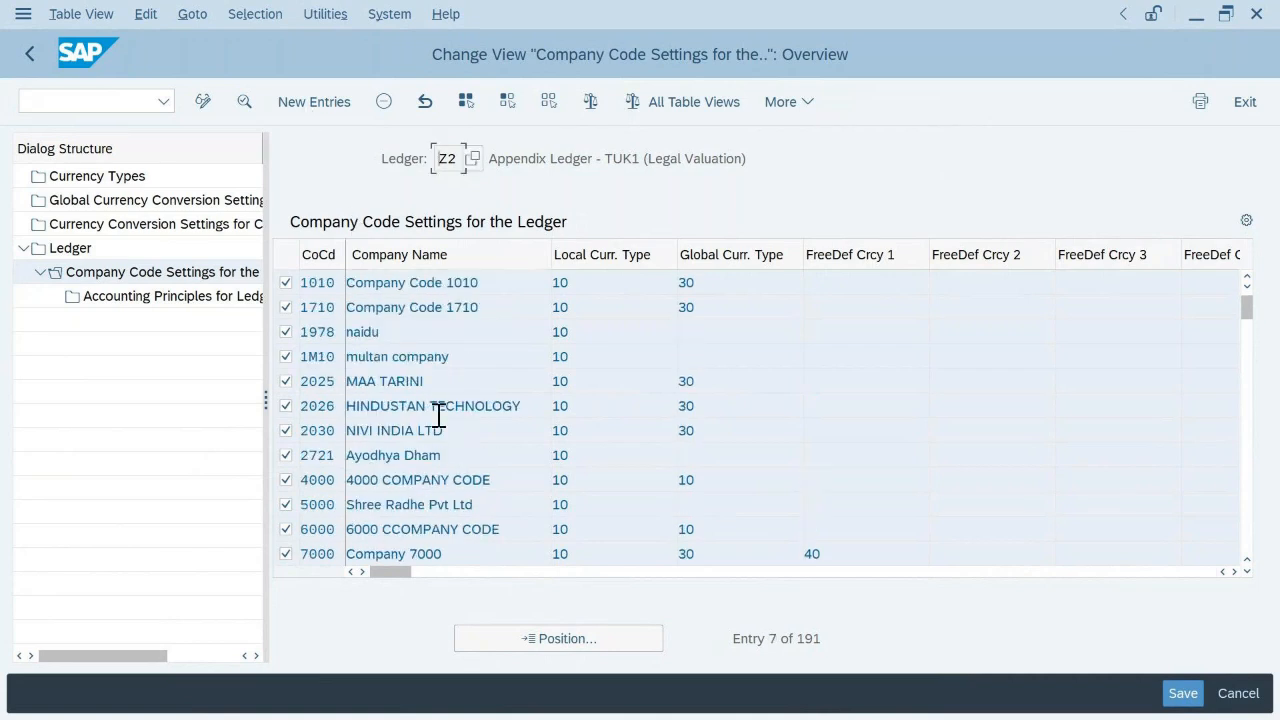
{"action": "left_click", "coordinate": [145, 16]}
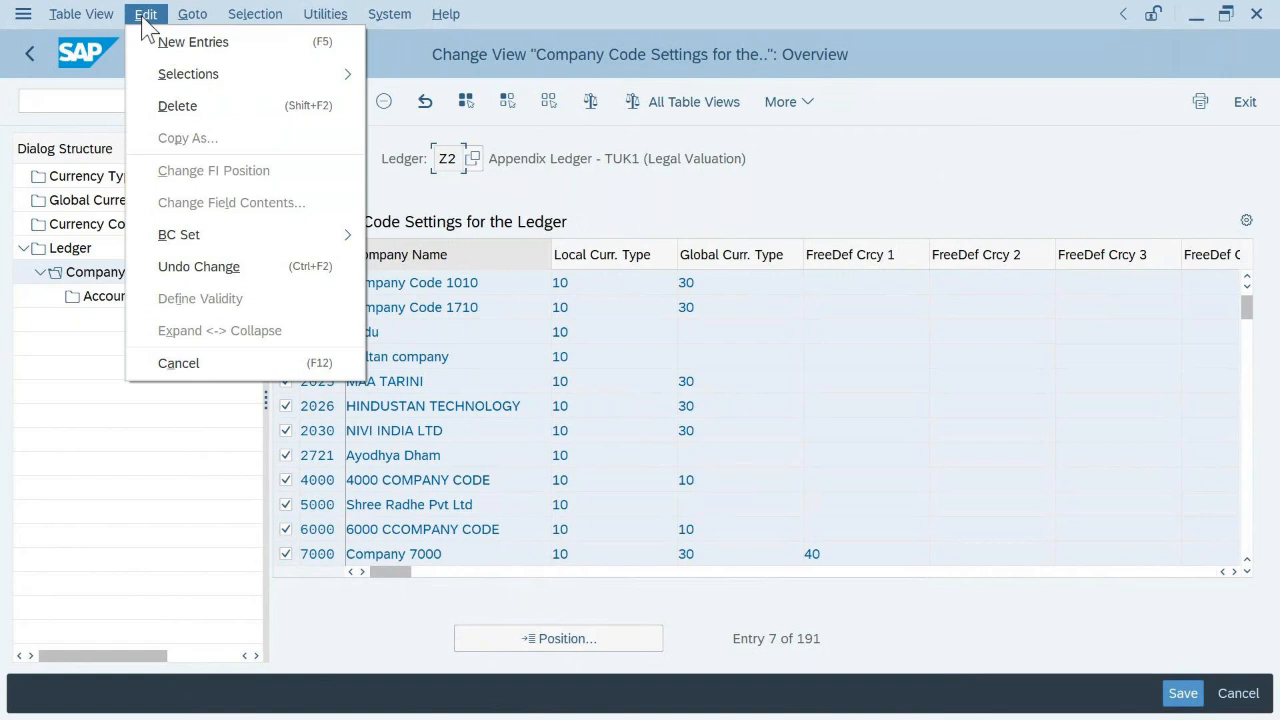
{"action": "mouse_move", "coordinate": [175, 76]}
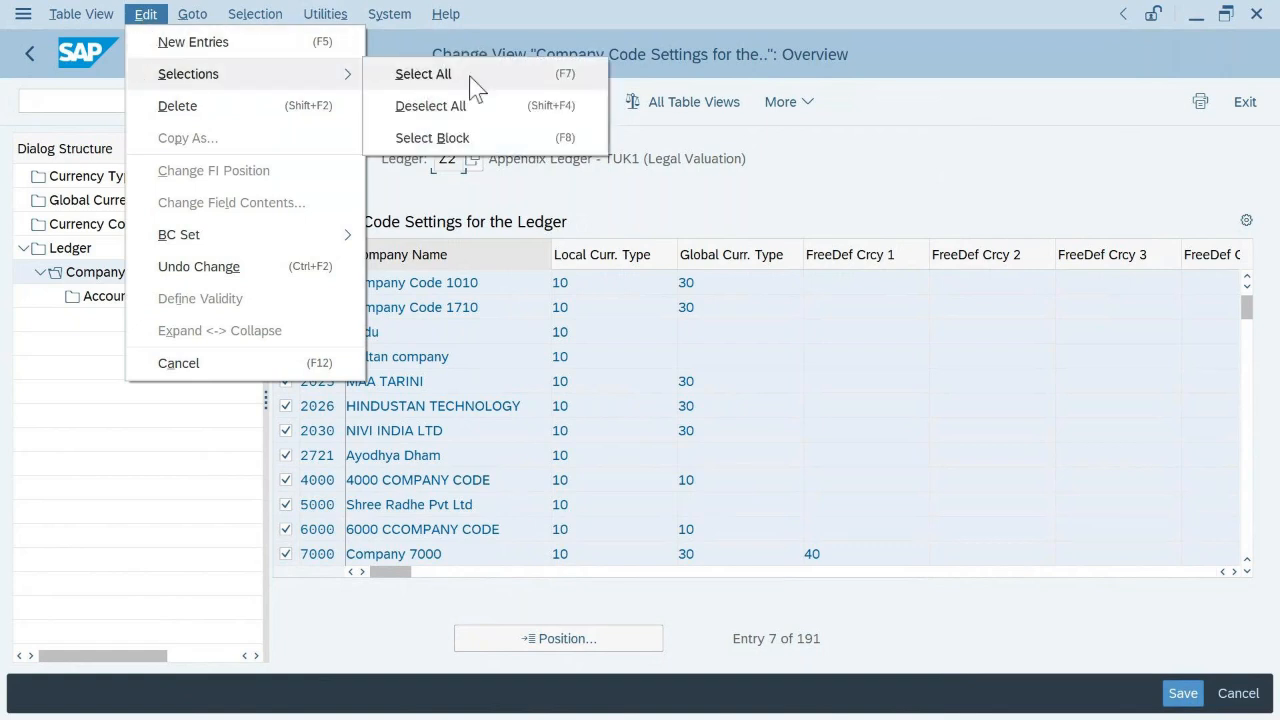
{"action": "left_click", "coordinate": [814, 206]}
{"action": "scroll", "coordinate": [338, 285], "scroll_direction": "up", "scroll_amount": 1}
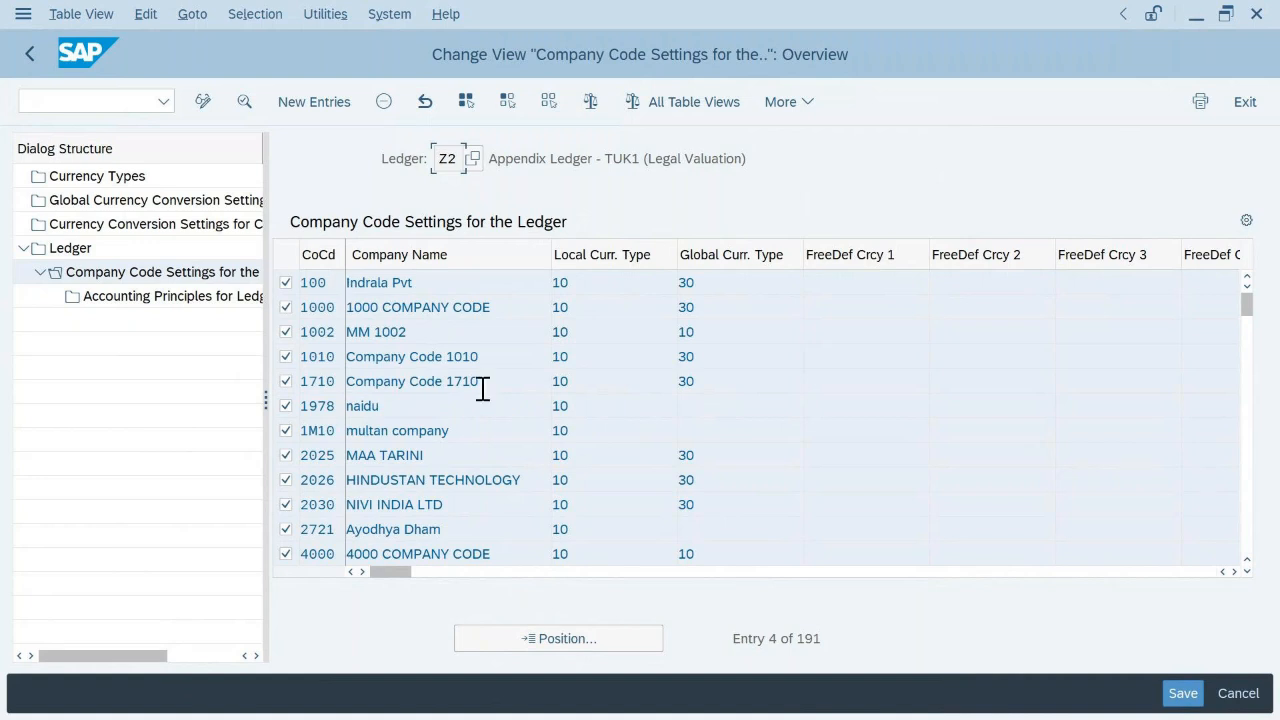
{"action": "scroll", "coordinate": [481, 389], "scroll_direction": "up", "scroll_amount": 1}
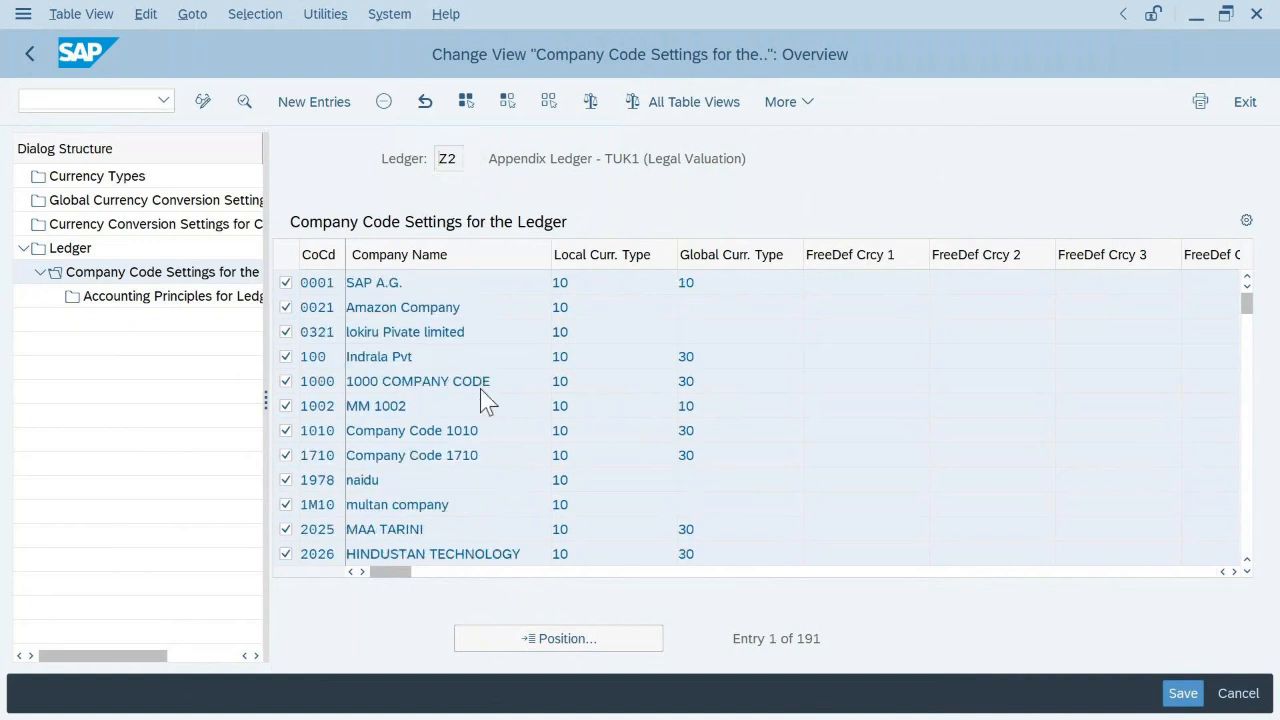
{"action": "scroll", "coordinate": [481, 395], "scroll_direction": "down", "scroll_amount": 2}
{"action": "scroll", "coordinate": [481, 392], "scroll_direction": "down", "scroll_amount": 3}
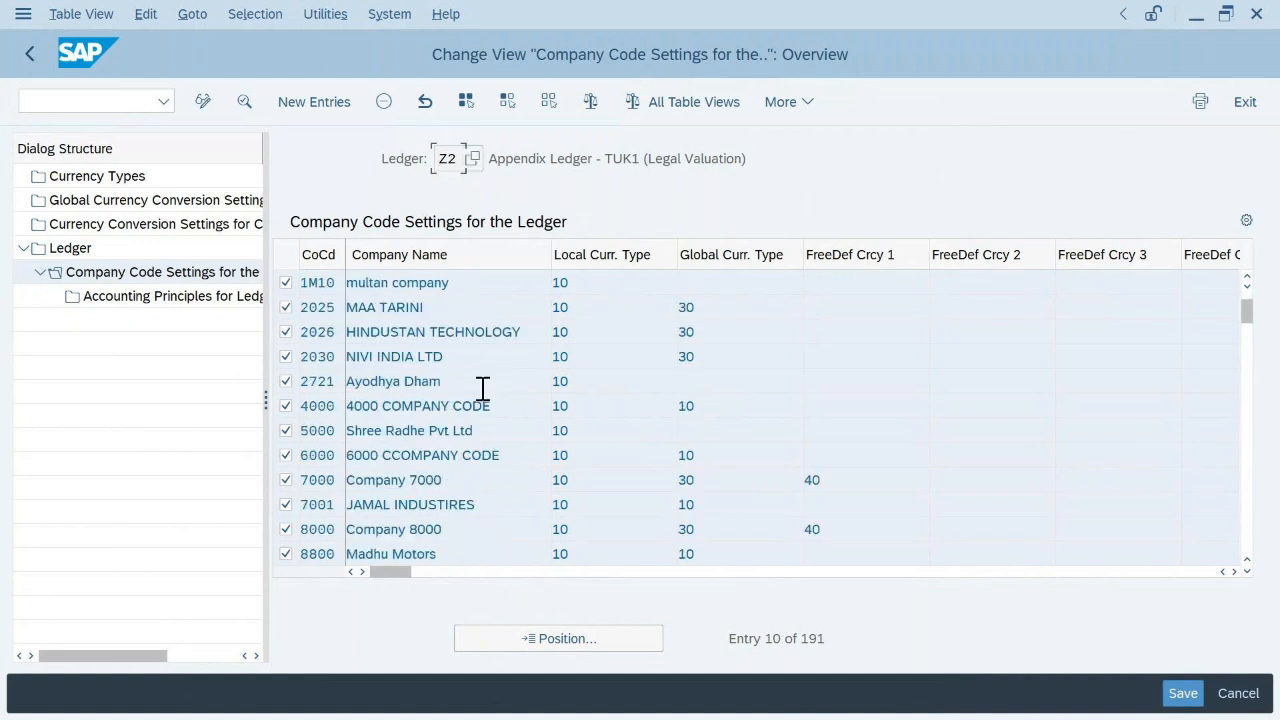
{"action": "scroll", "coordinate": [482, 389], "scroll_direction": "down", "scroll_amount": 1}
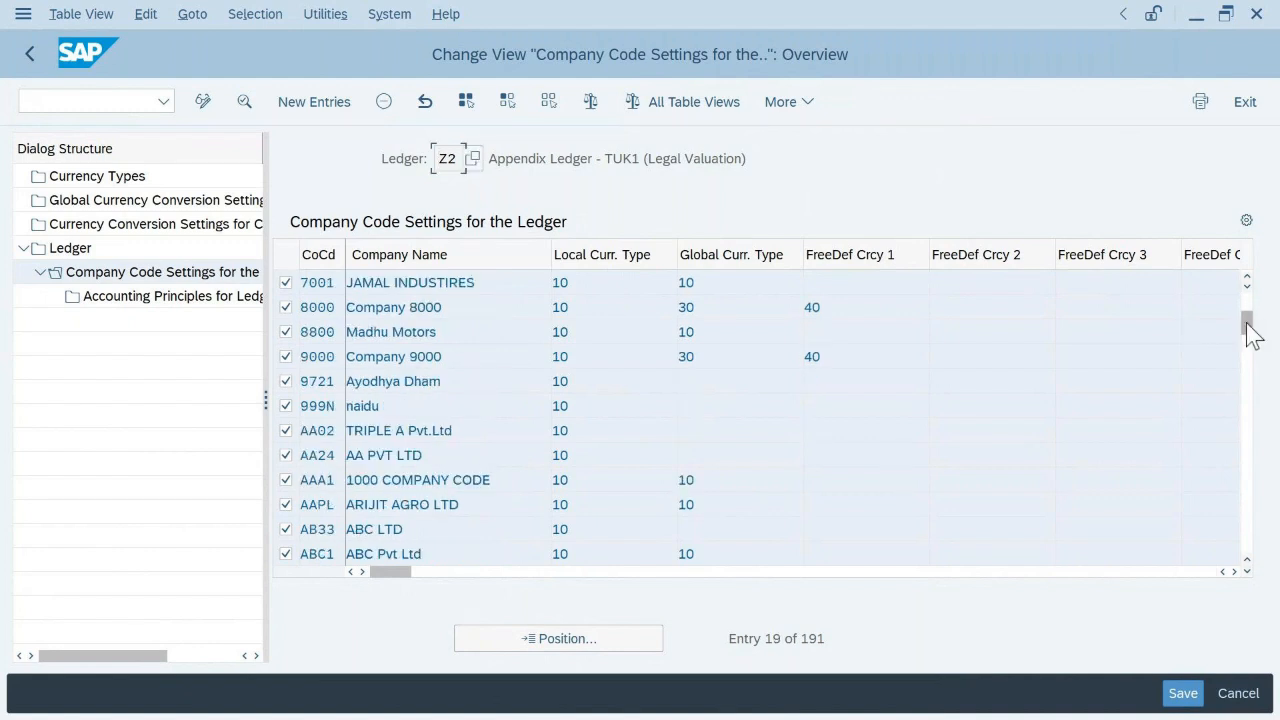
{"action": "left_click_drag", "start_coordinate": [1251, 334], "coordinate": [1250, 396]}
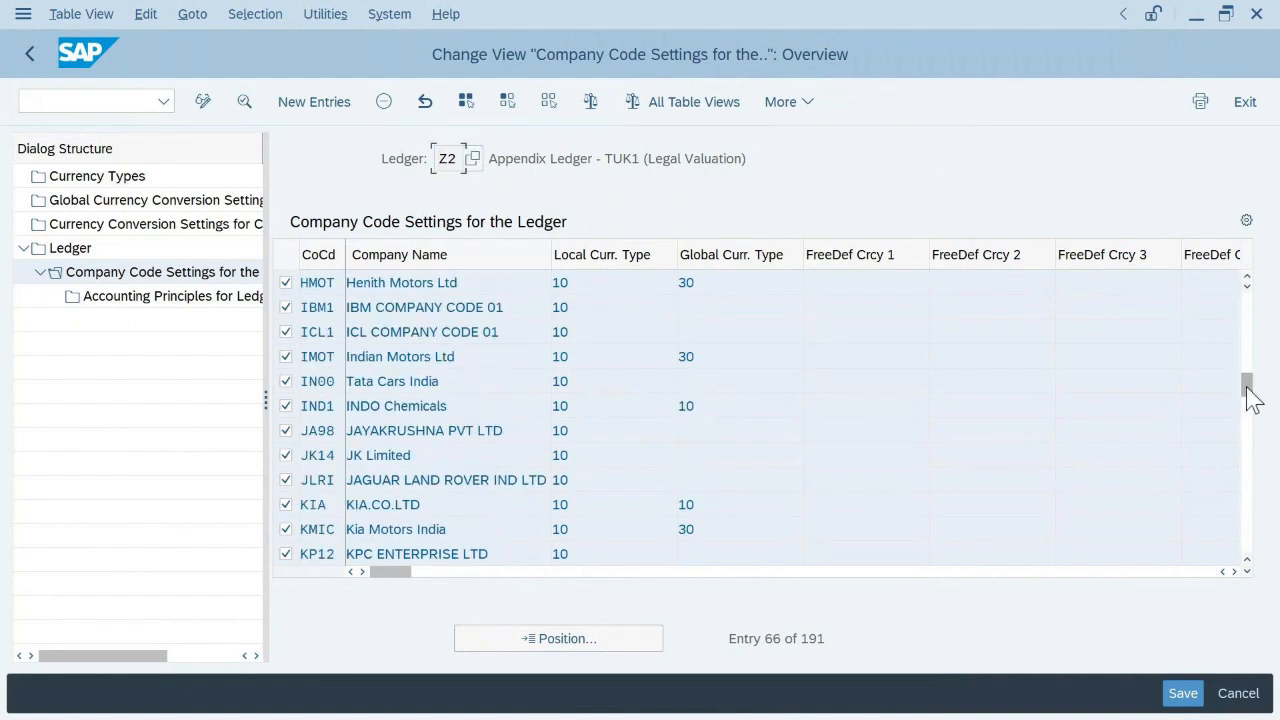
{"action": "scroll", "coordinate": [1112, 408], "scroll_direction": "down", "scroll_amount": 1}
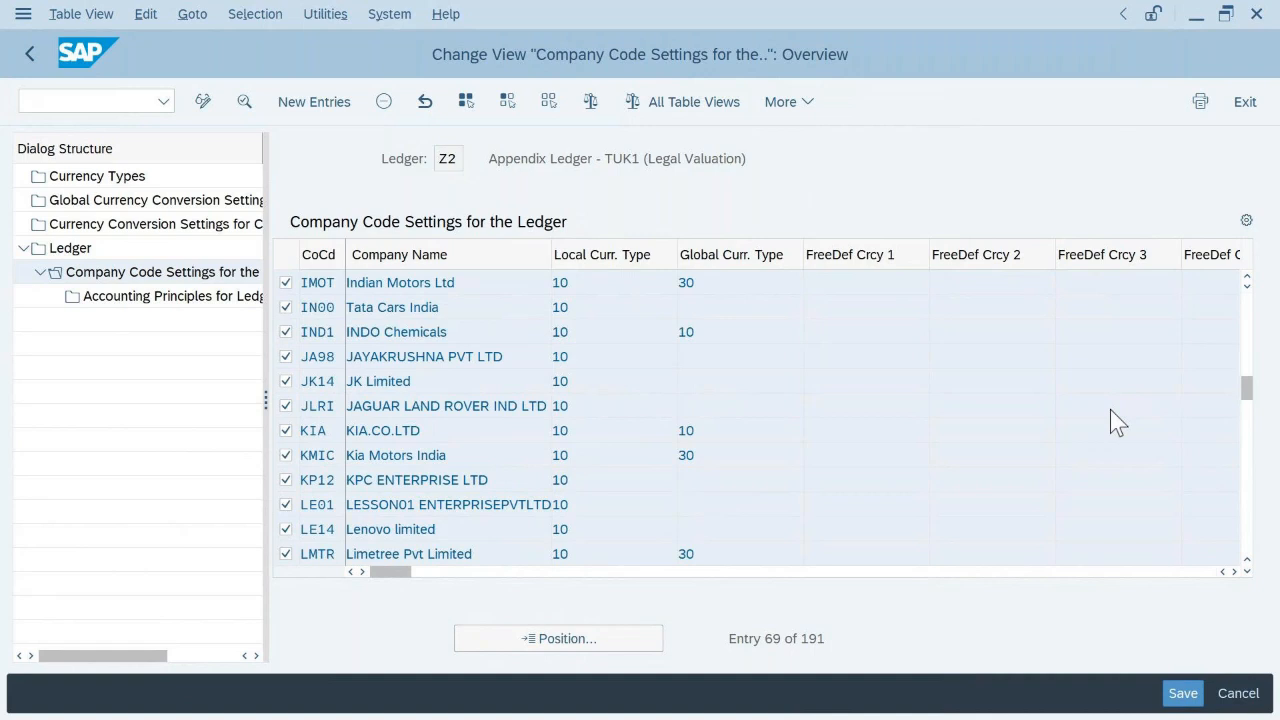
{"action": "scroll", "coordinate": [1112, 409], "scroll_direction": "down", "scroll_amount": 5}
{"action": "scroll", "coordinate": [1112, 408], "scroll_direction": "down", "scroll_amount": 1}
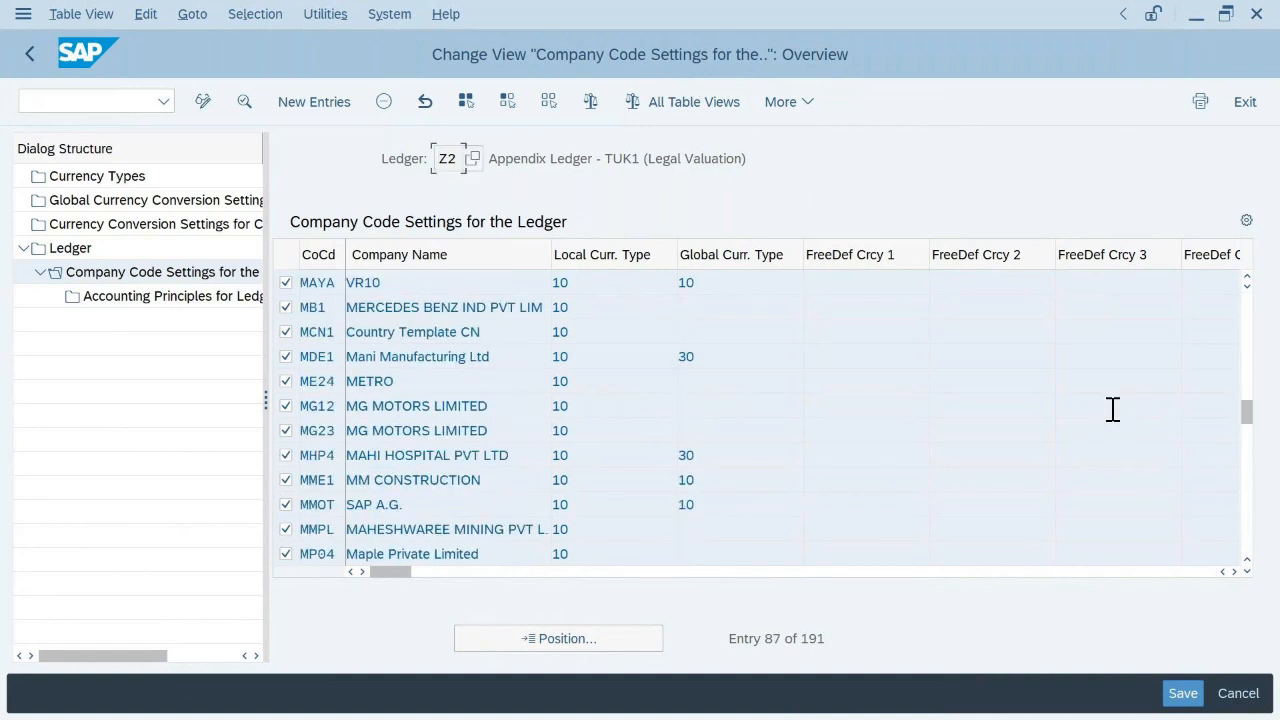
{"action": "scroll", "coordinate": [1112, 409], "scroll_direction": "down", "scroll_amount": 1}
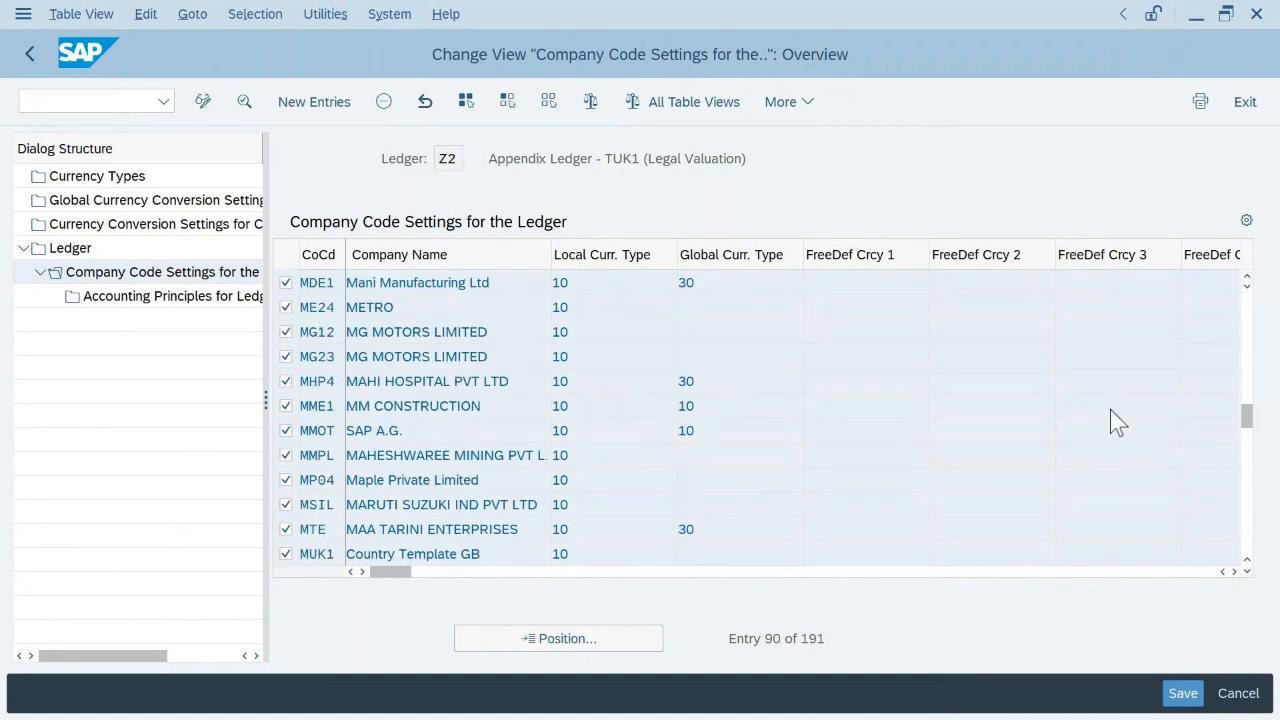
{"action": "scroll", "coordinate": [1112, 409], "scroll_direction": "down", "scroll_amount": 1}
{"action": "scroll", "coordinate": [1112, 415], "scroll_direction": "down", "scroll_amount": 2}
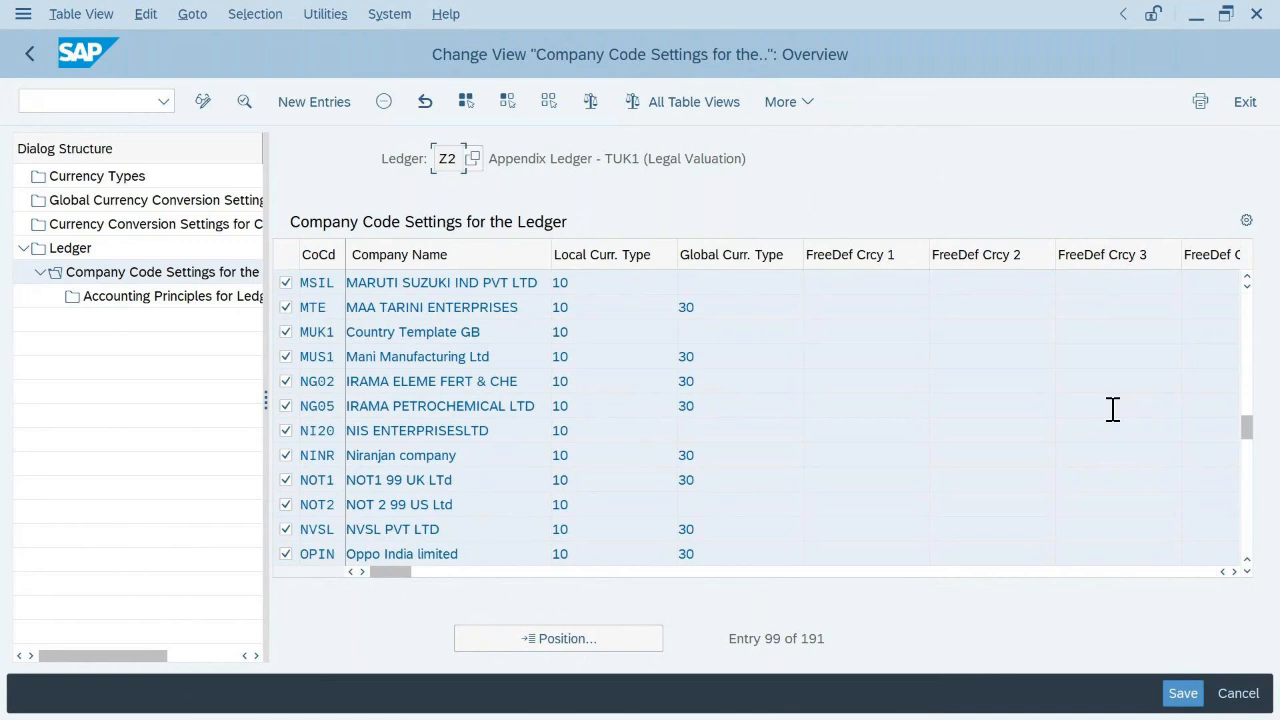
{"action": "scroll", "coordinate": [1112, 409], "scroll_direction": "down", "scroll_amount": 1}
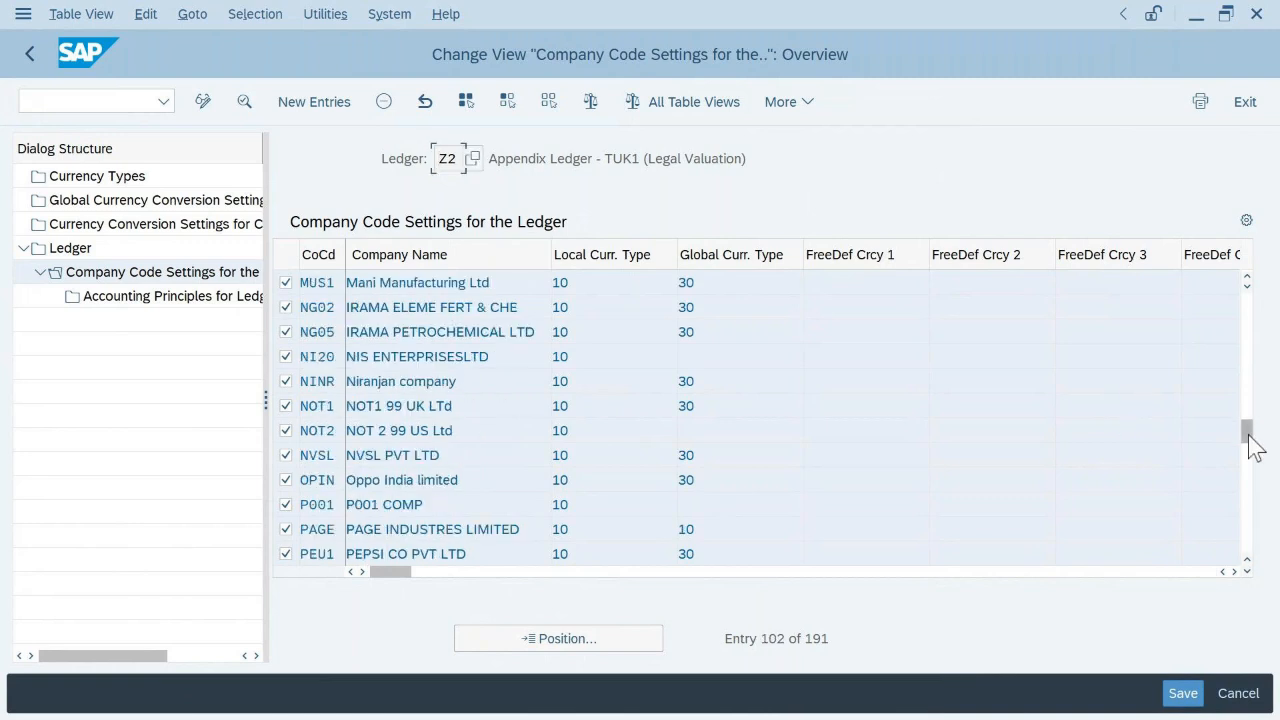
- Exclude TUK1, TUS1, TCN1 and TDE1 from the selection, delete all other company codes from ledger Z2 and save, accepting the consistency check messages
{"action": "left_click_drag", "start_coordinate": [1250, 468], "coordinate": [1251, 525]}
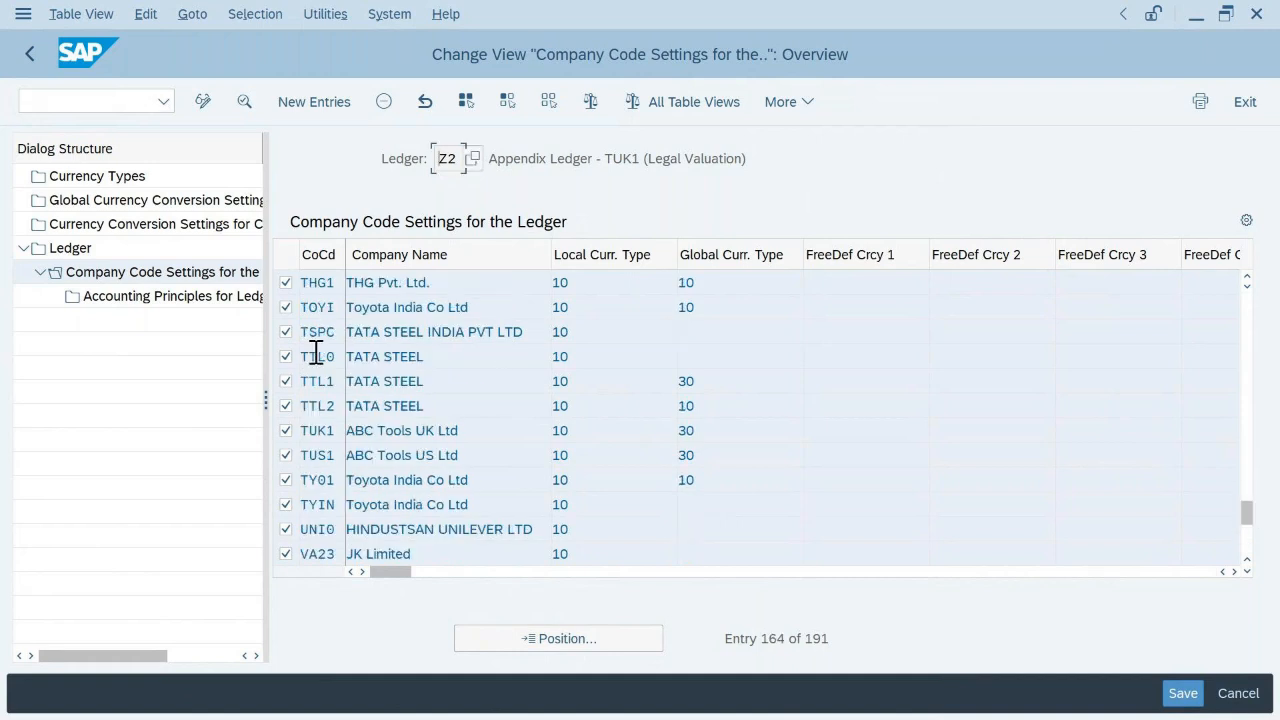
{"action": "left_click", "coordinate": [286, 458]}
{"action": "left_click", "coordinate": [286, 431]}
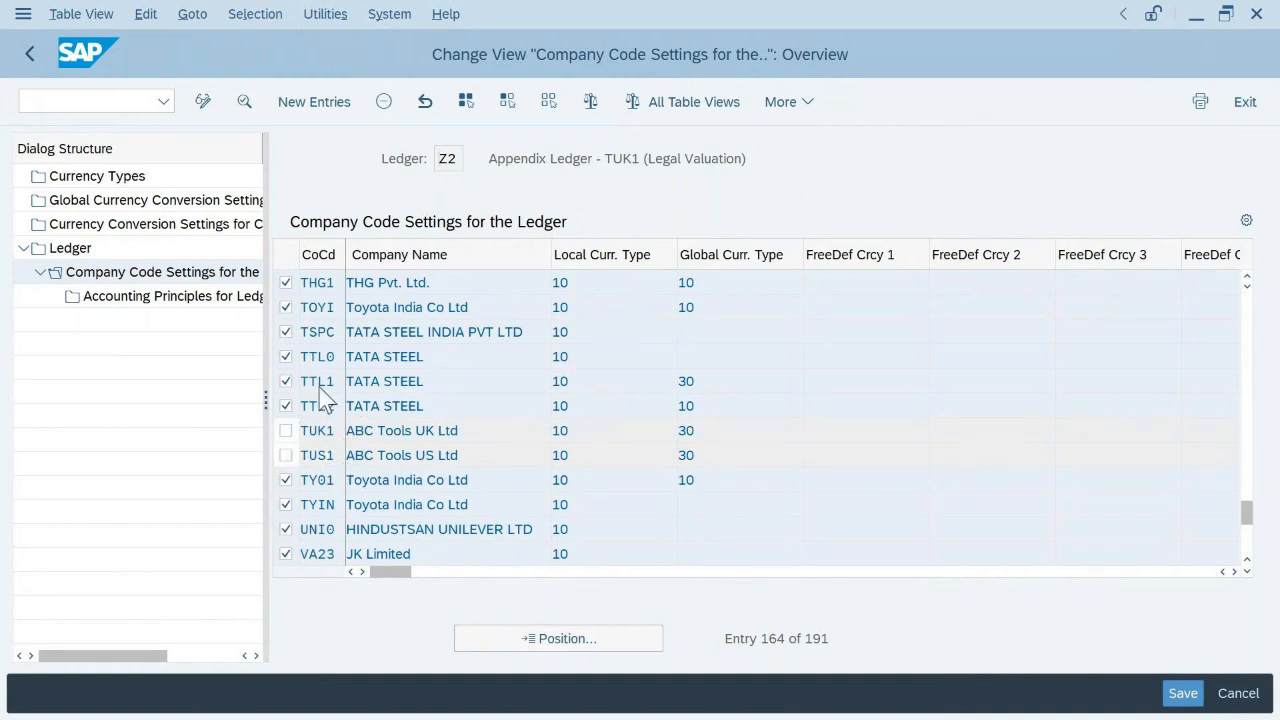
{"action": "scroll", "coordinate": [319, 395], "scroll_direction": "up", "scroll_amount": 1}
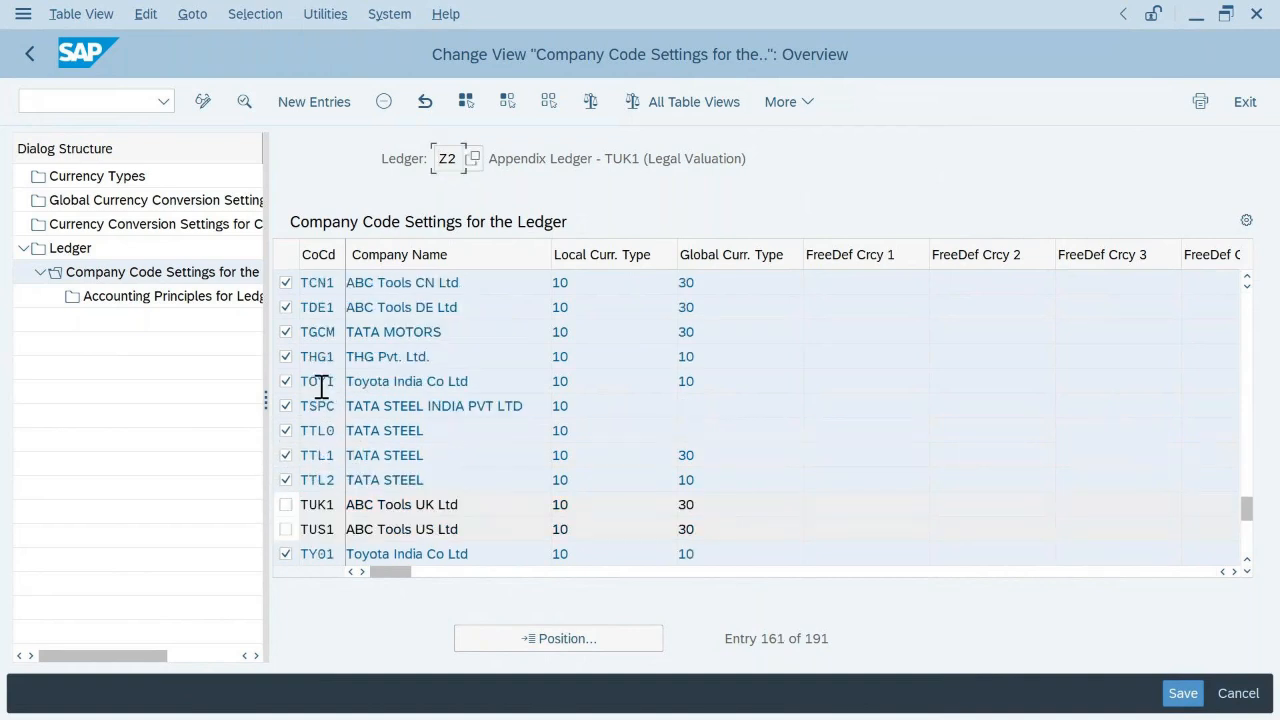
{"action": "left_click", "coordinate": [286, 283]}
{"action": "left_click", "coordinate": [286, 307]}
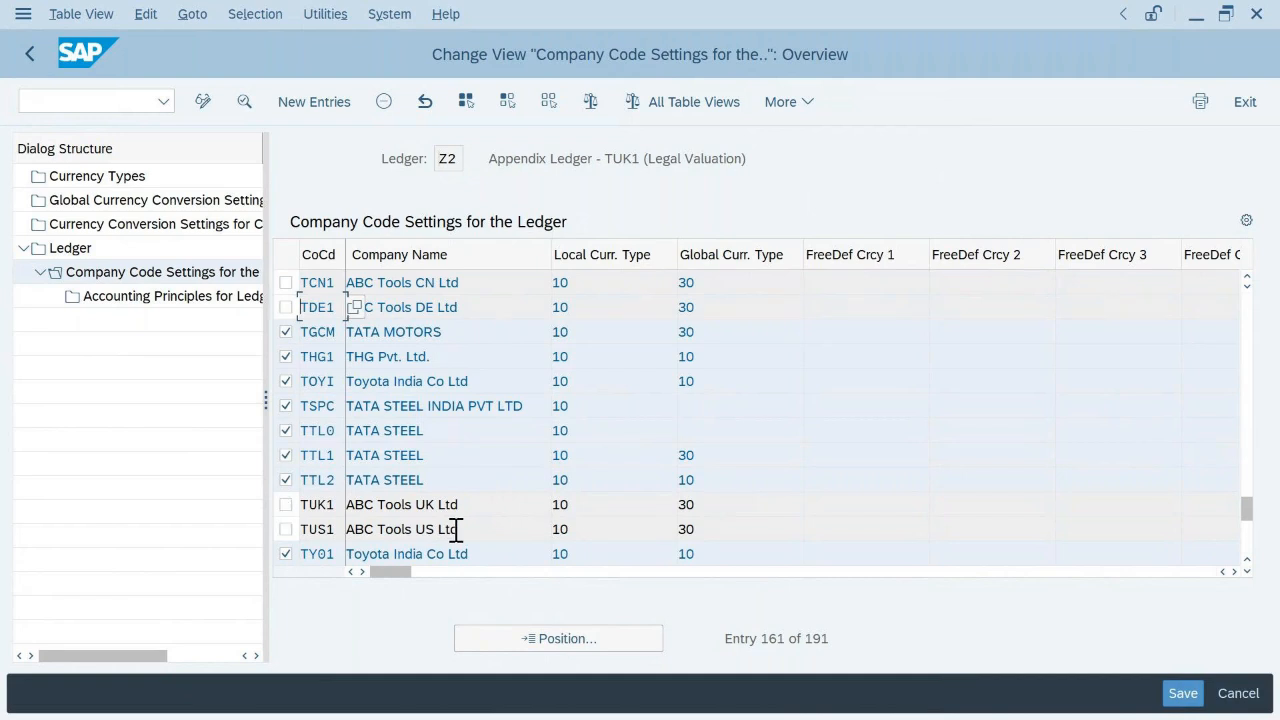
{"action": "left_click", "coordinate": [384, 102]}
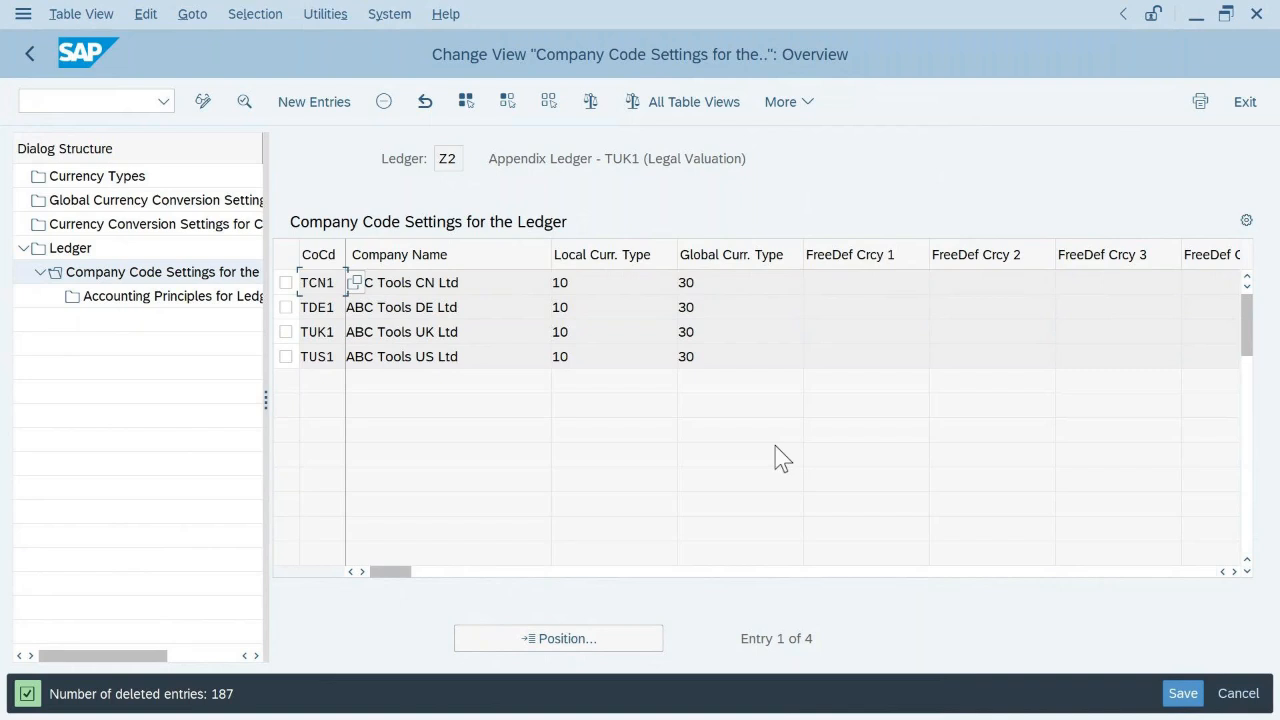
{"action": "left_click", "coordinate": [1174, 689]}
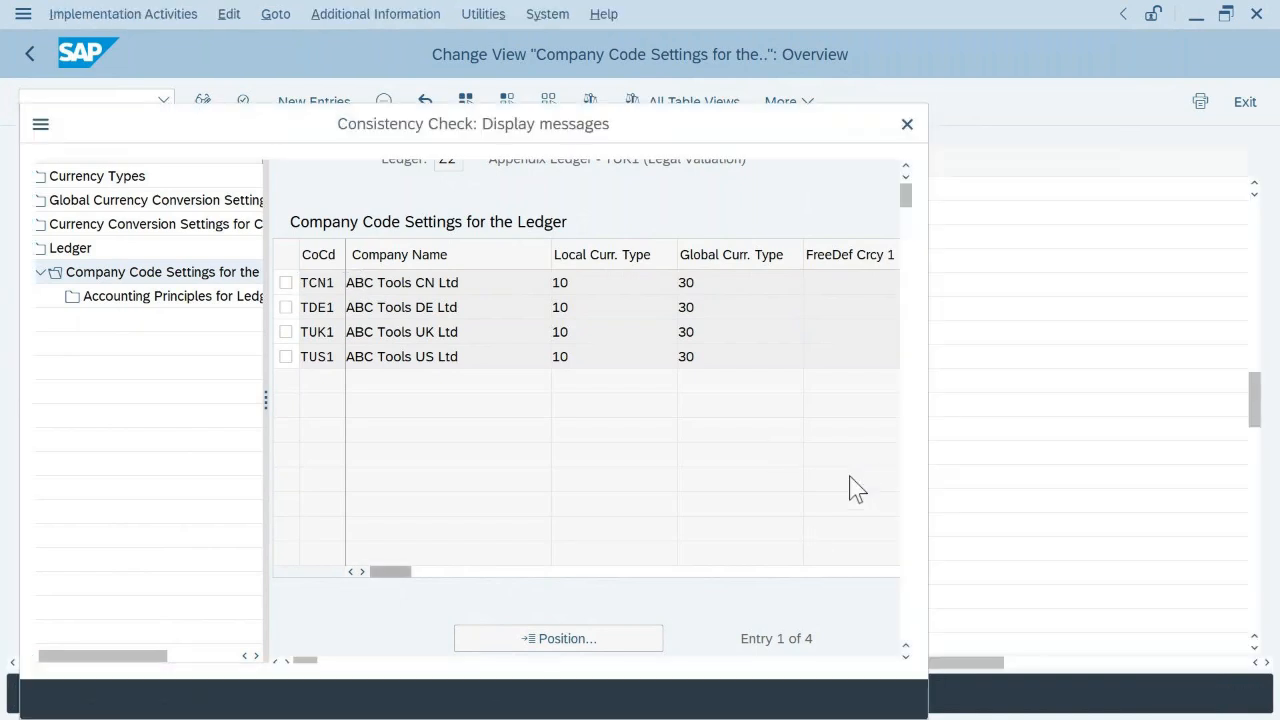
{"action": "left_click", "coordinate": [210, 699]}
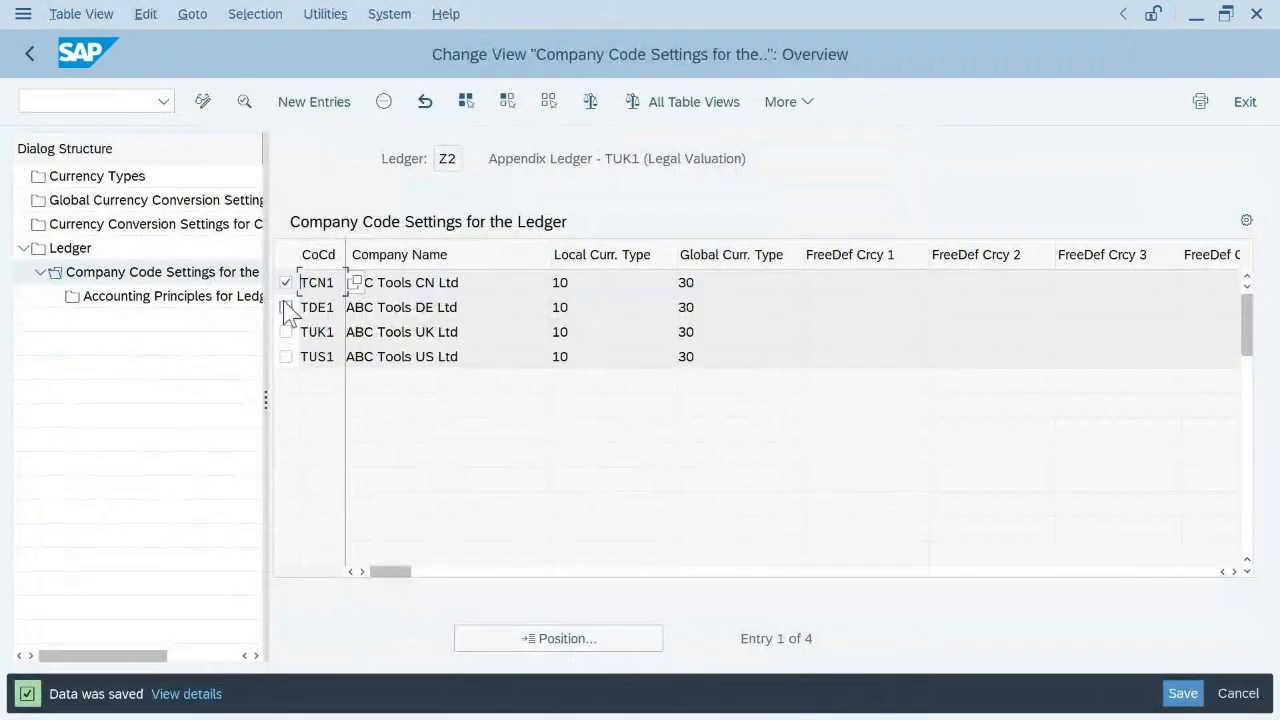
- Open the detail settings of company code TUK1 for ledger Z2 and bring the accounting principle into view
{"action": "double_click", "coordinate": [318, 334]}
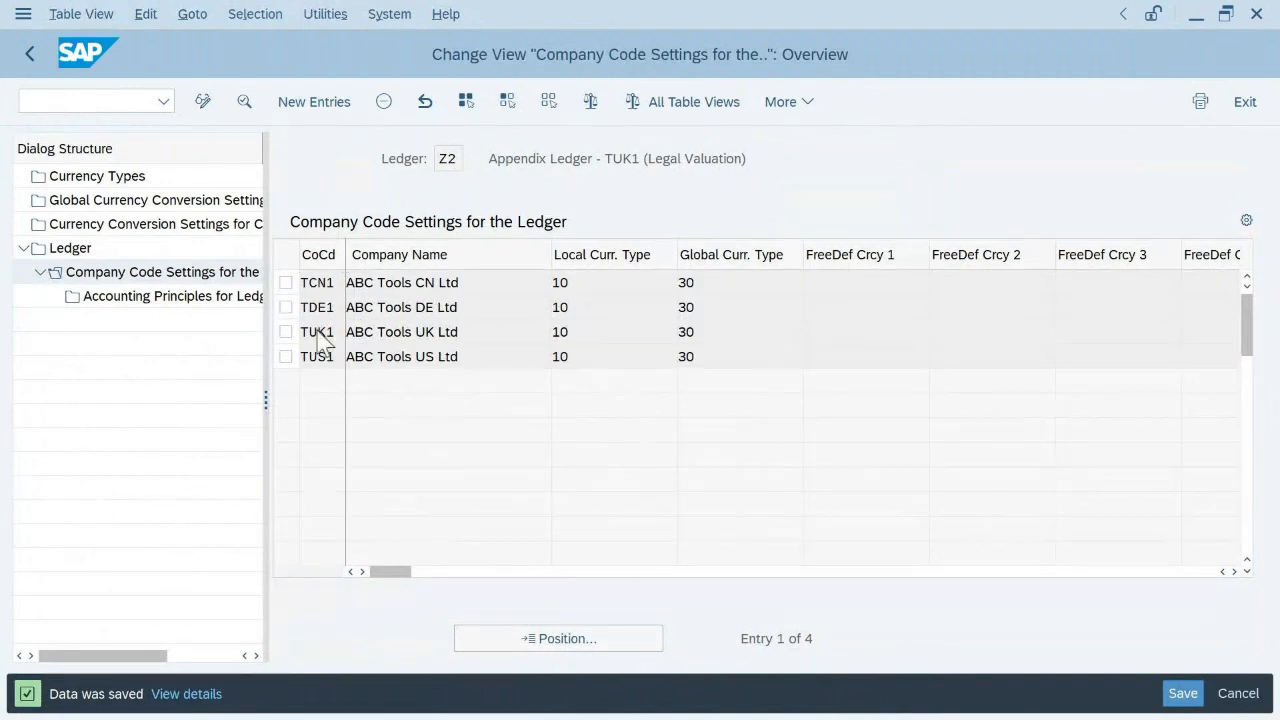
{"action": "left_click", "coordinate": [221, 488]}
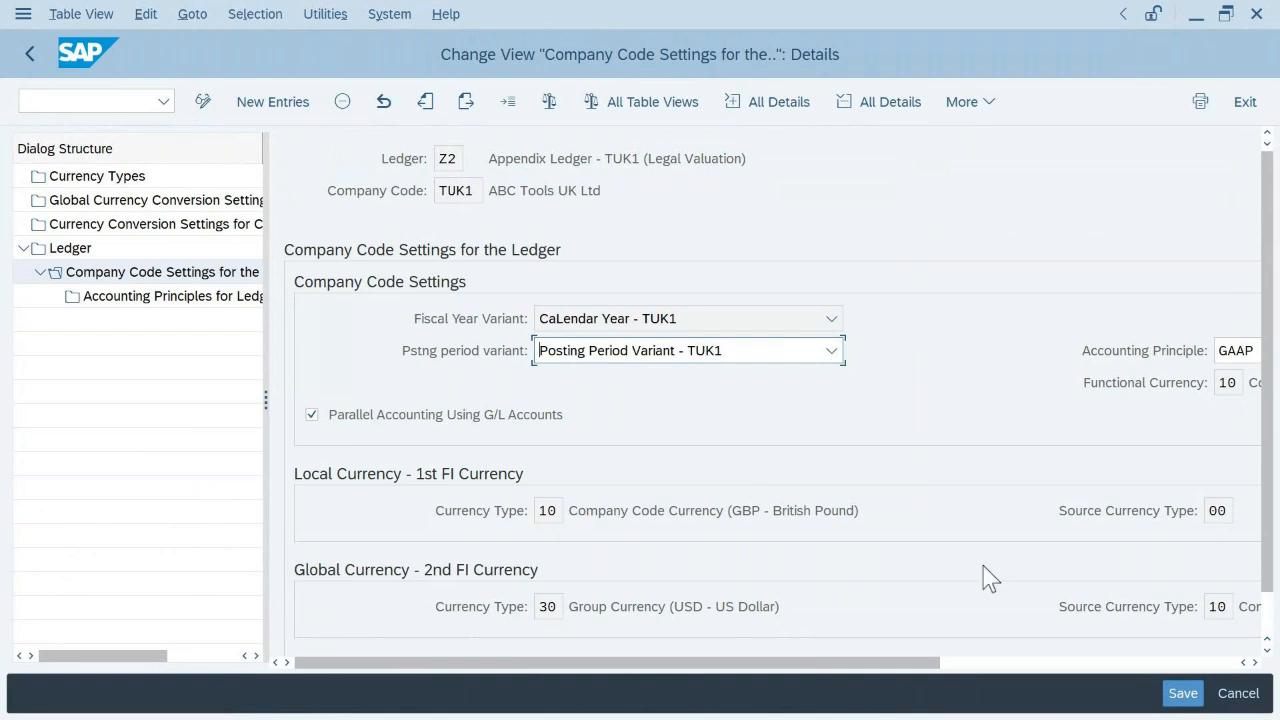
{"action": "left_click_drag", "start_coordinate": [849, 665], "coordinate": [955, 665]}
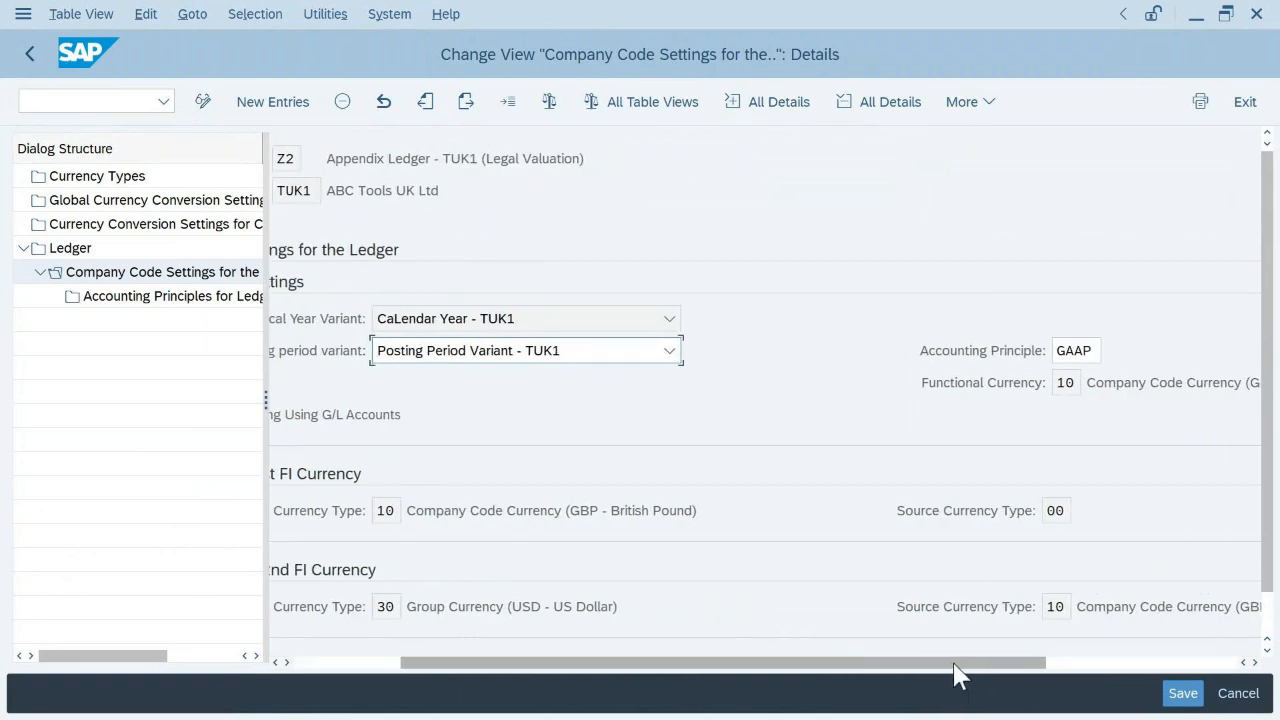
- Set the accounting principle of company code TUK1 in ledger Z2 to IAS and save, accepting the consistency check messages
{"action": "left_click", "coordinate": [1096, 350]}
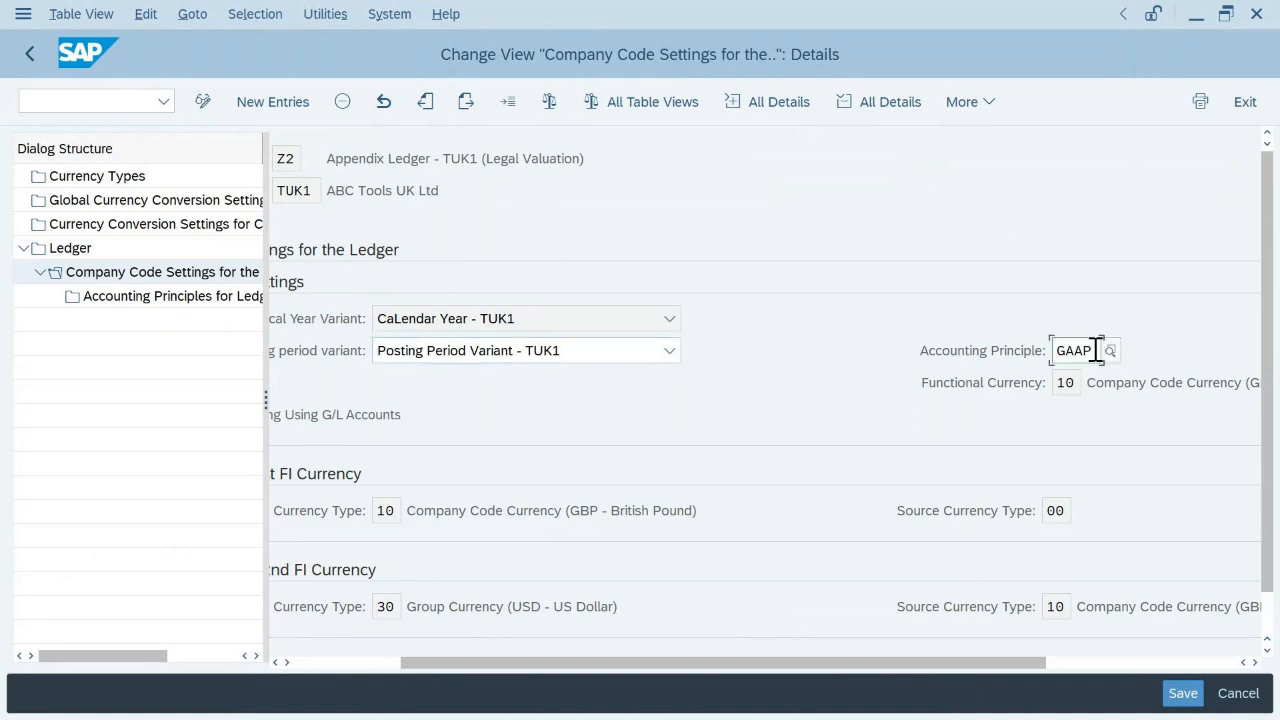
{"action": "key", "text": "BackSpace"}
{"action": "key", "text": "BackSpace"}
{"action": "key", "text": "BackSpace"}
{"action": "key", "text": "BackSpace"}
{"action": "type", "text": "IAS"}
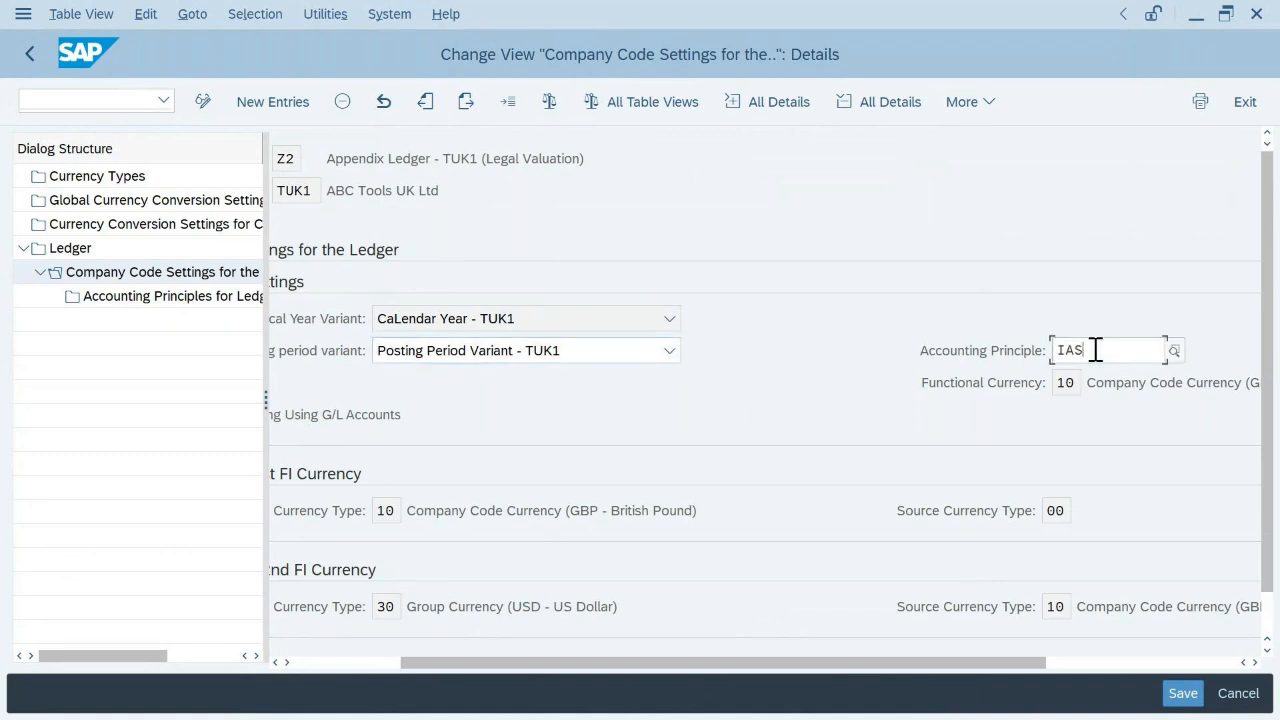
{"action": "left_click", "coordinate": [1042, 450]}
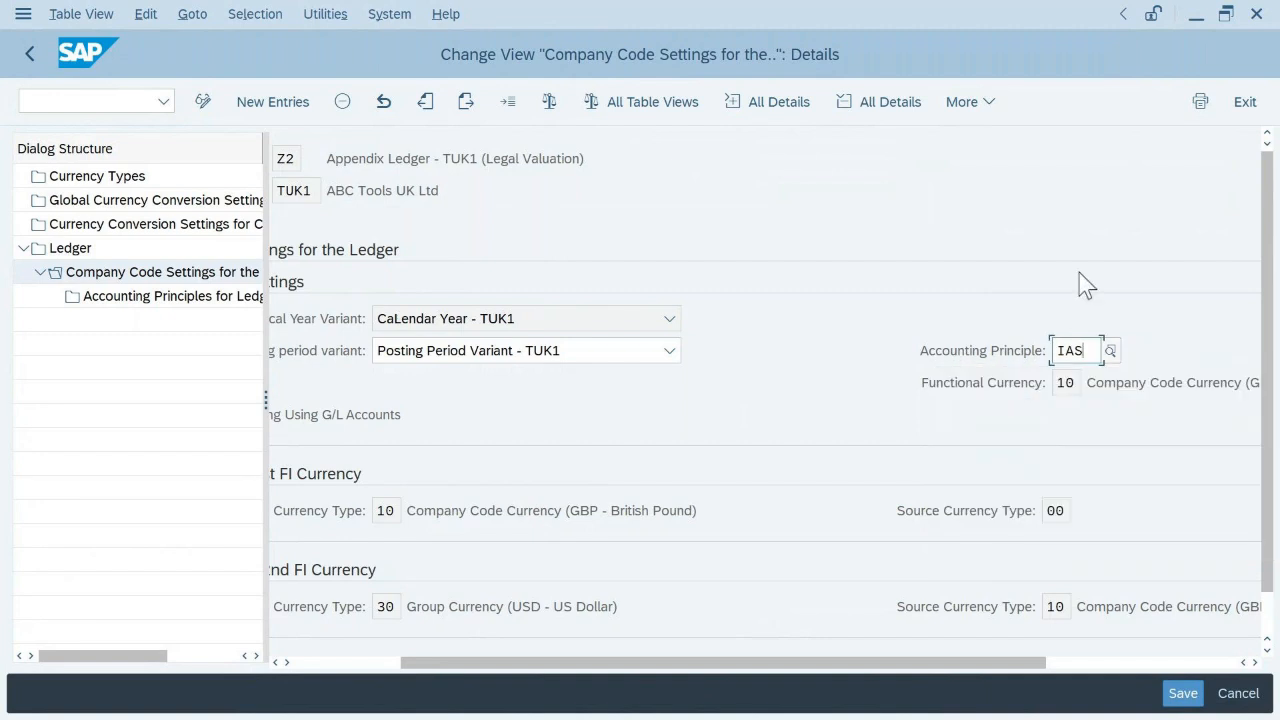
{"action": "left_click", "coordinate": [1182, 693]}
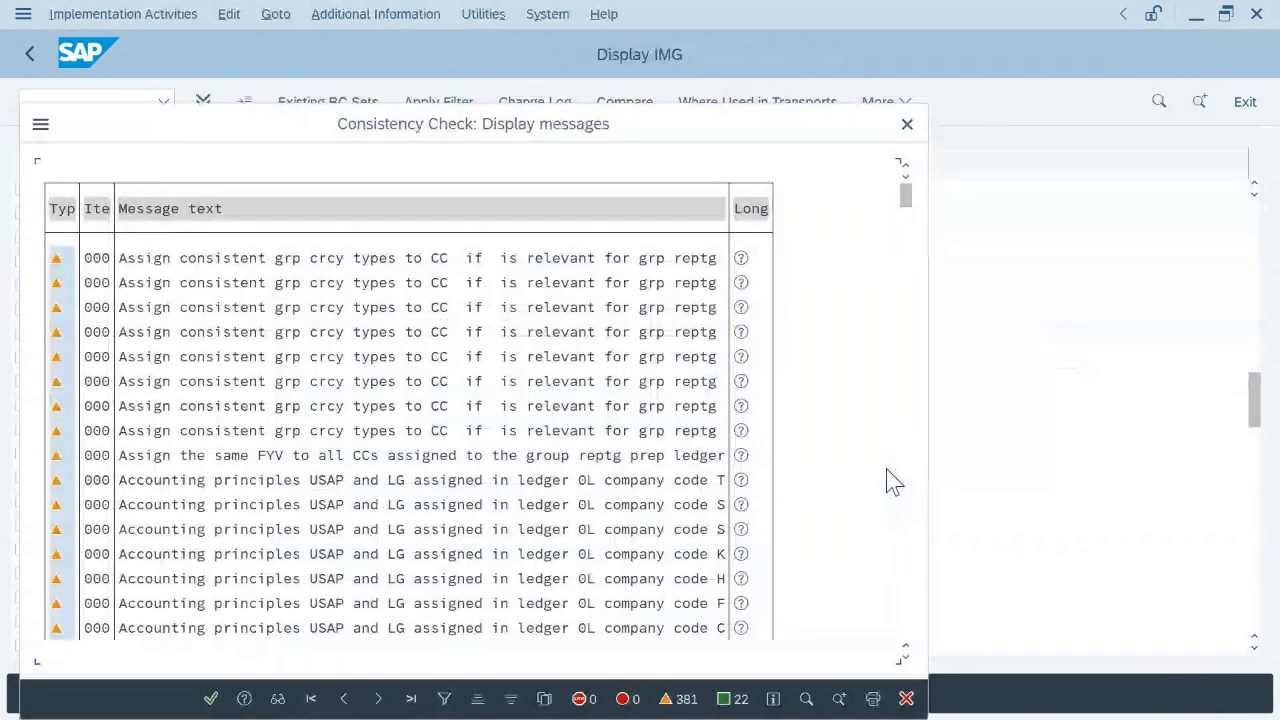
{"action": "left_click", "coordinate": [209, 699]}
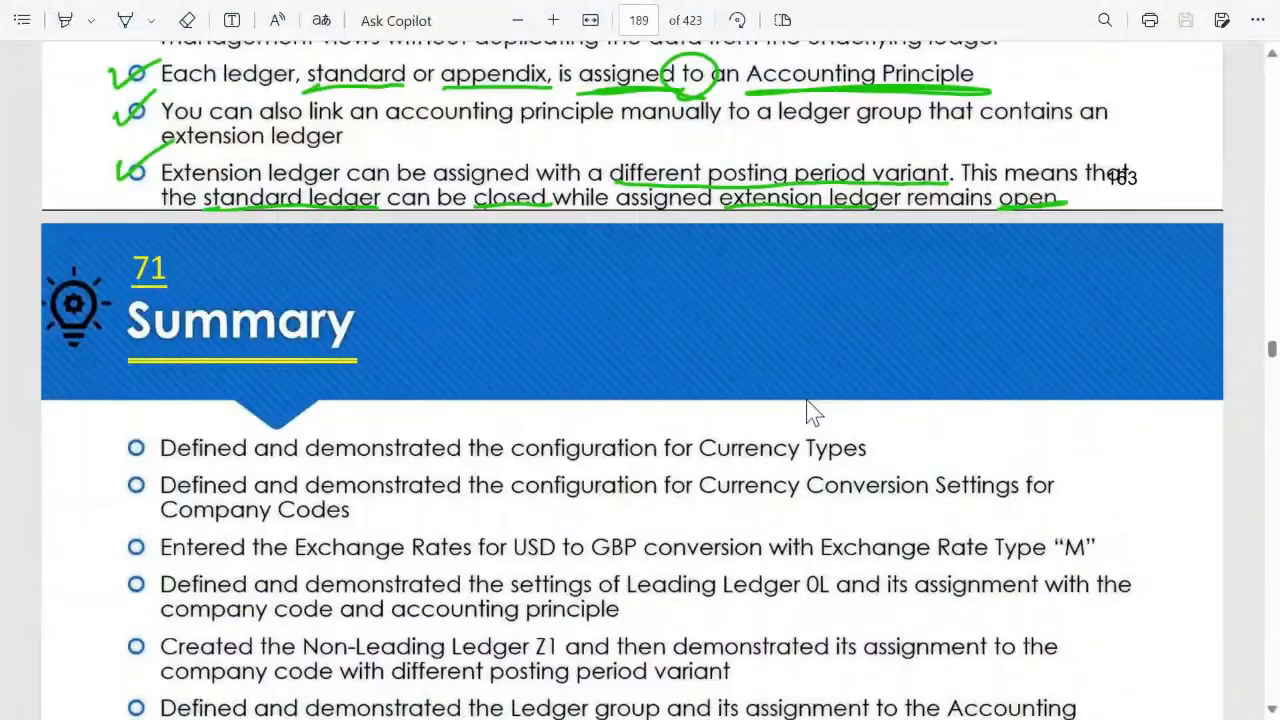
- On the course PDF's Summary slide, mark the key words of the first two bullets in green, circling "Currency Types" and underlining "Currency Conversion"
{"action": "scroll", "coordinate": [812, 412], "scroll_direction": "down", "scroll_amount": 2}
{"action": "scroll", "coordinate": [812, 412], "scroll_direction": "down", "scroll_amount": 1}
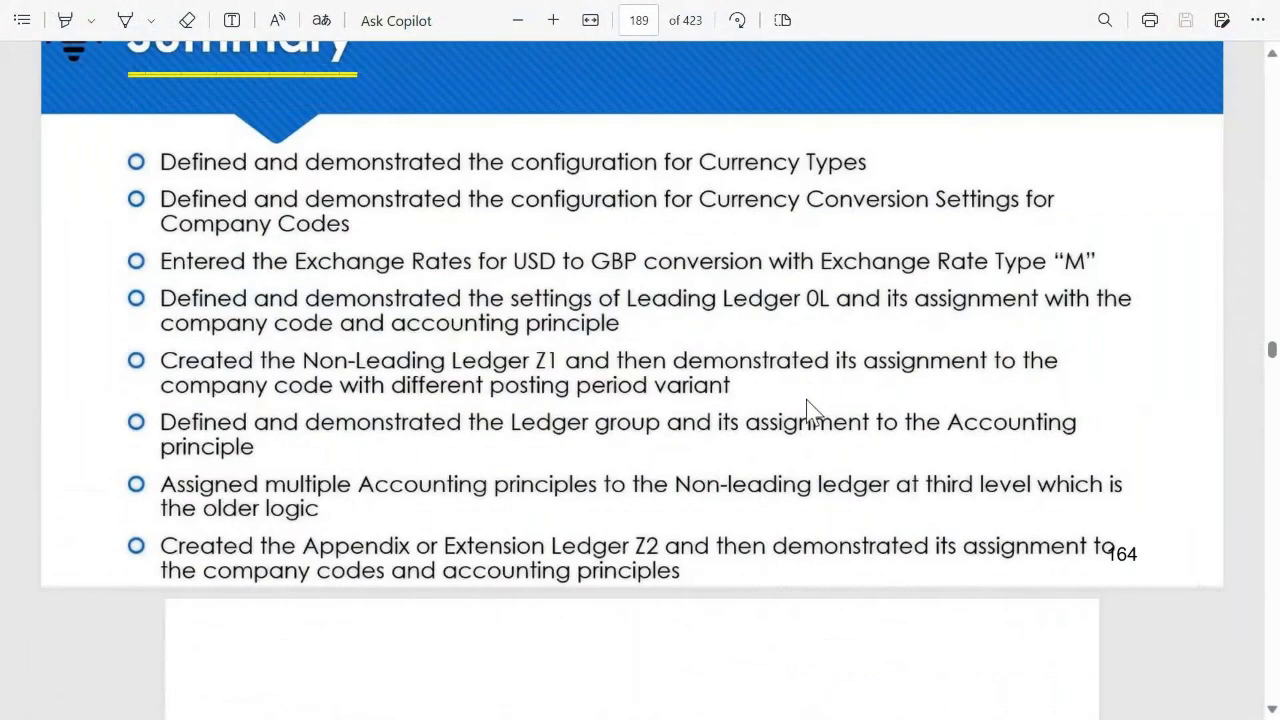
{"action": "scroll", "coordinate": [812, 412], "scroll_direction": "up", "scroll_amount": 1}
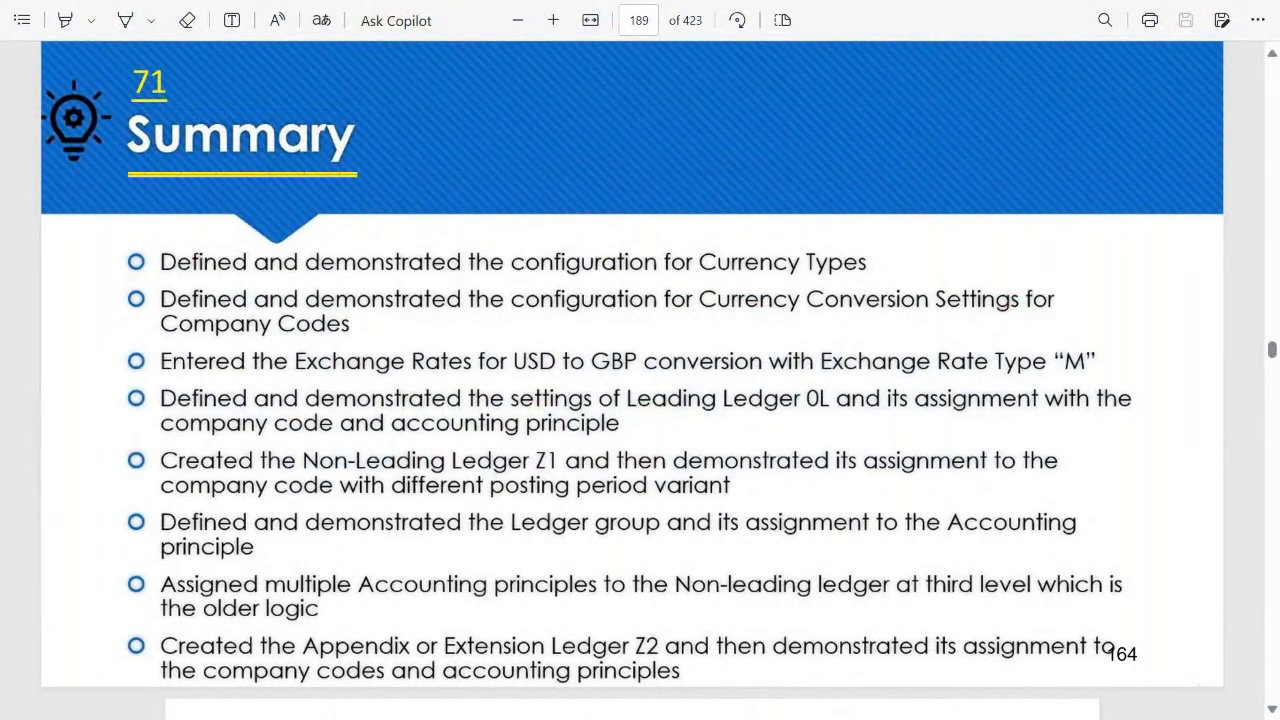
{"action": "left_click", "coordinate": [125, 20]}
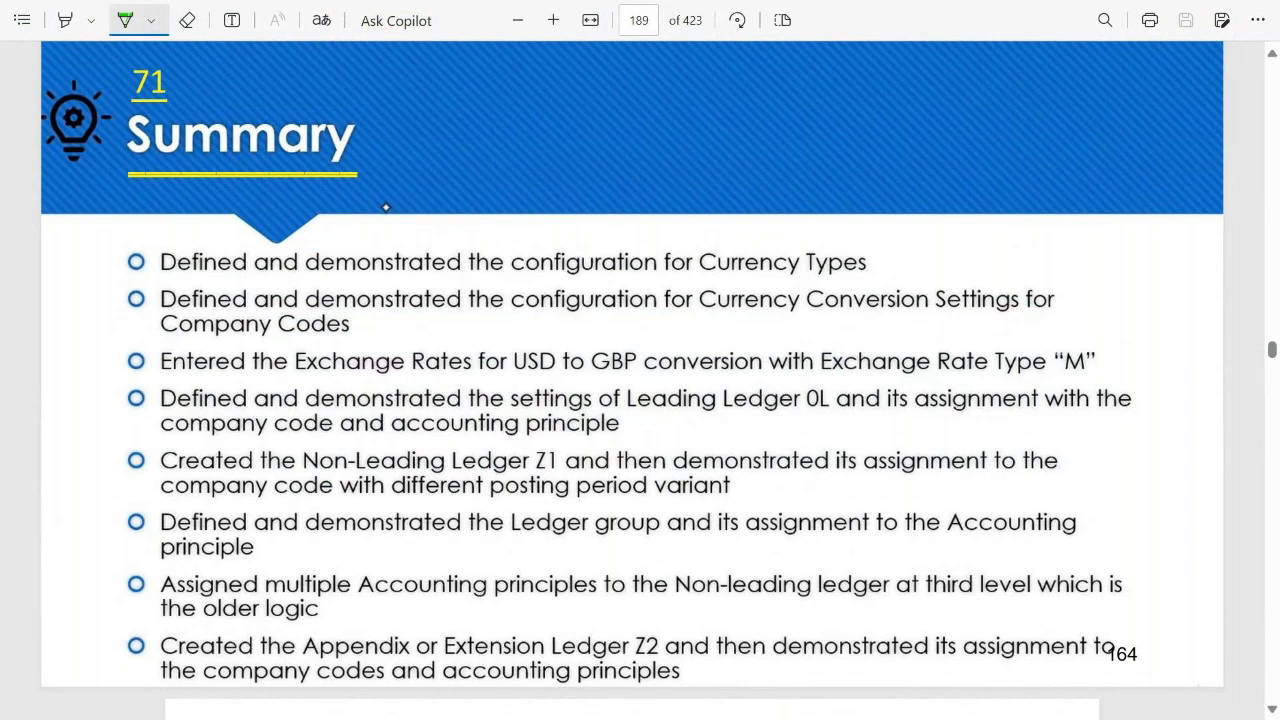
{"action": "left_click_drag", "start_coordinate": [149, 282], "coordinate": [483, 277]}
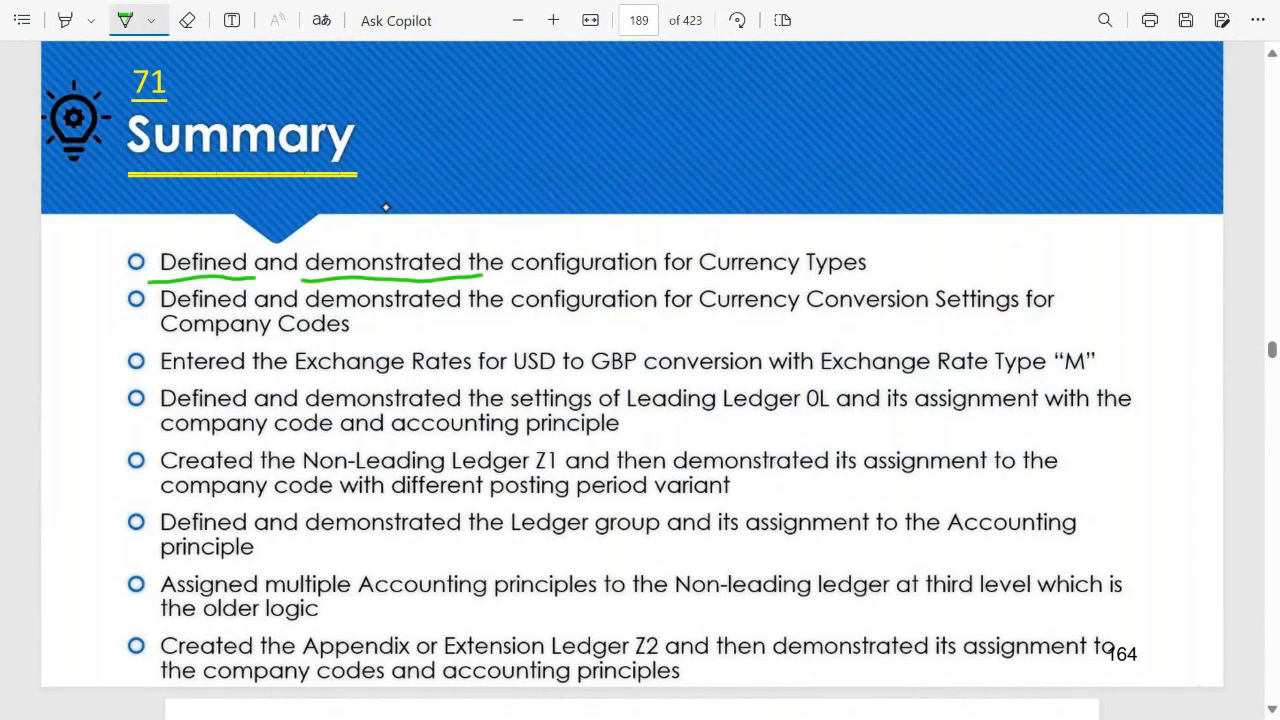
{"action": "mouse_move", "coordinate": [704, 286]}
{"action": "left_mouse_down"}
{"action": "mouse_move", "coordinate": [756, 233]}
{"action": "mouse_move", "coordinate": [712, 286]}
{"action": "left_mouse_up"}
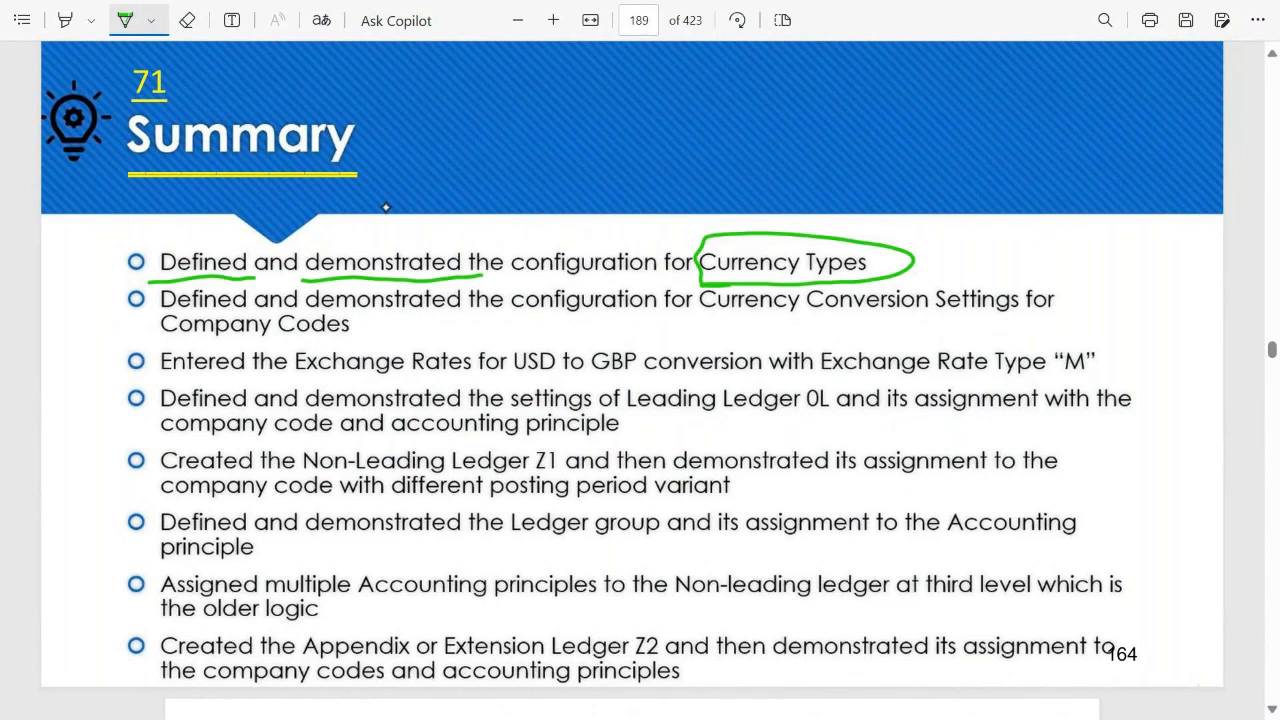
{"action": "left_click_drag", "start_coordinate": [156, 318], "coordinate": [476, 308]}
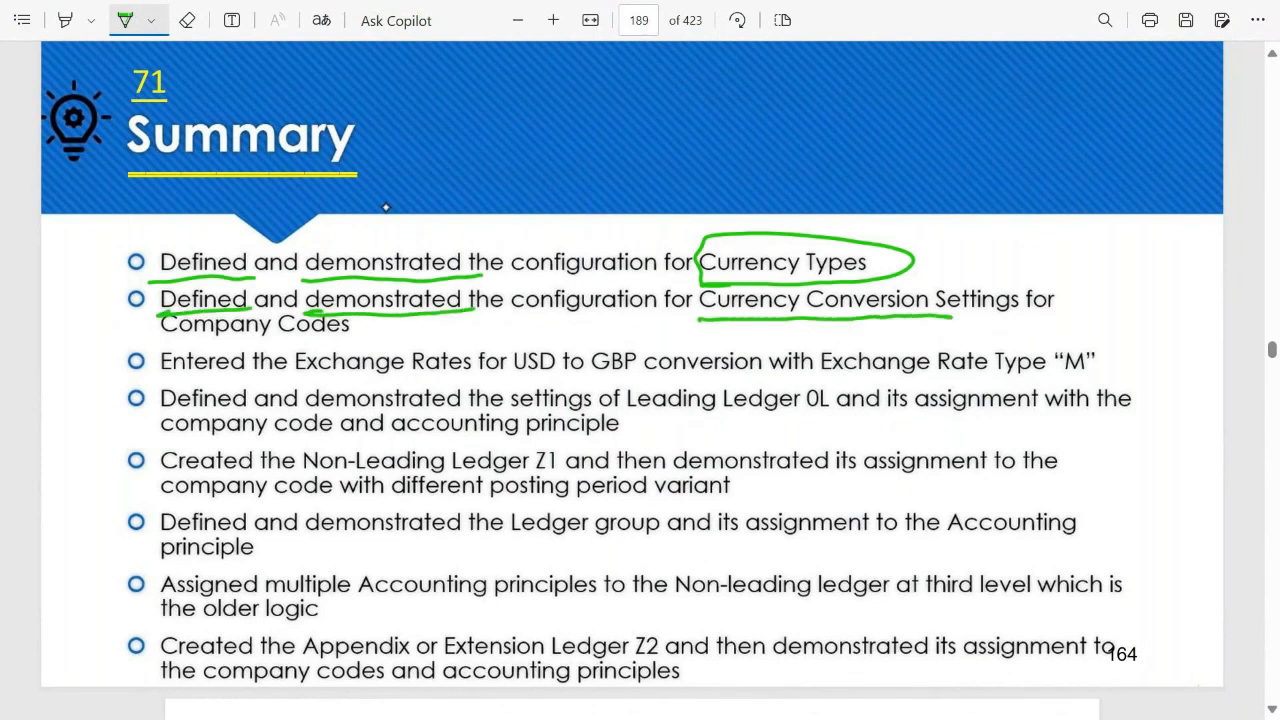